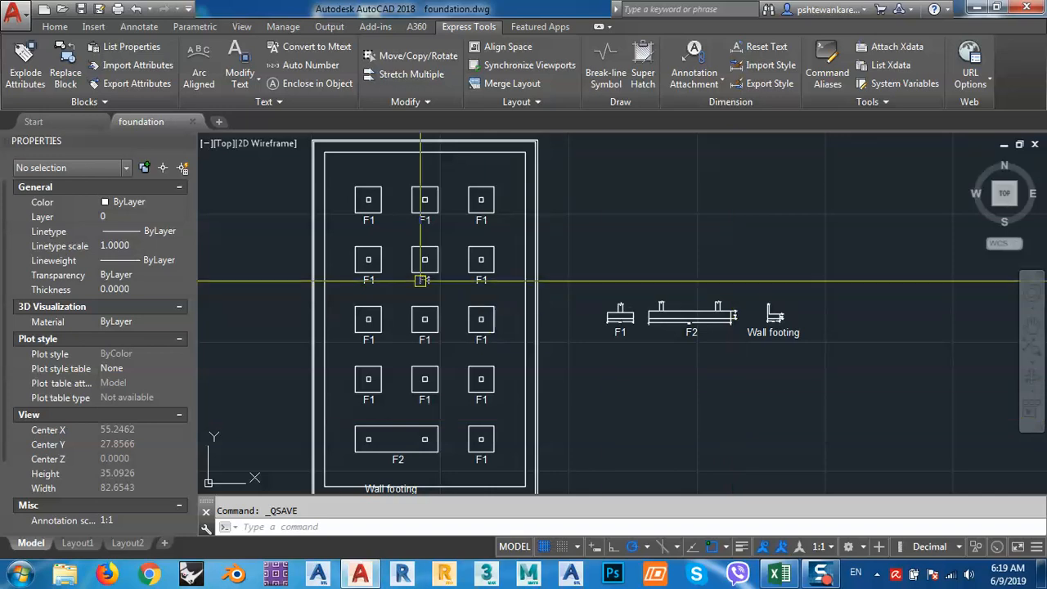
# - Examine the foundation plan's layout of F1 footings, the combined F2 footing, the wall footing and the section details beside it
pyautogui.scroll(-3, 555, 352)
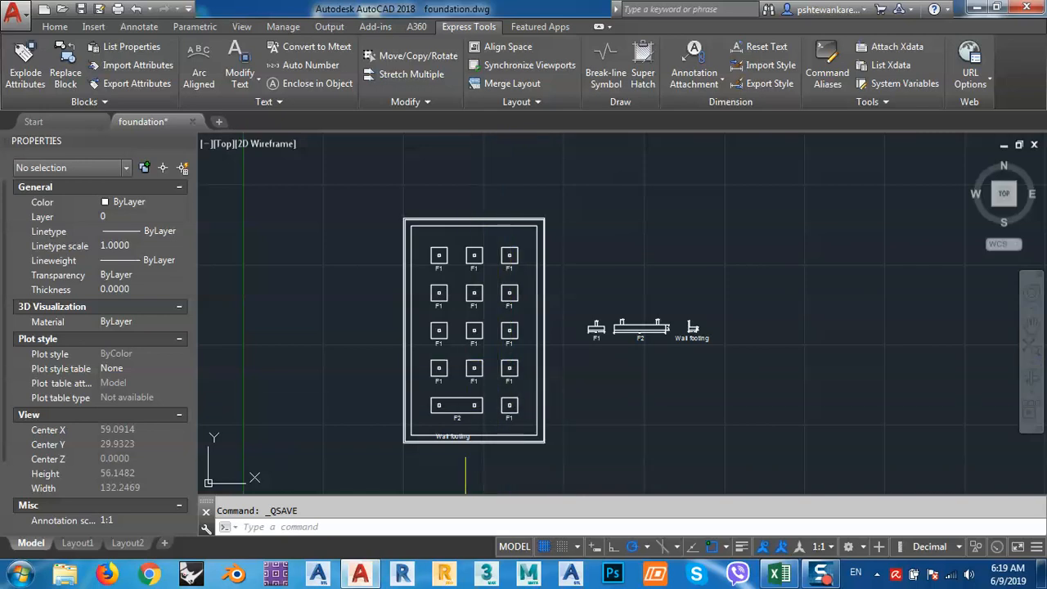
pyautogui.scroll(3, 450, 408)
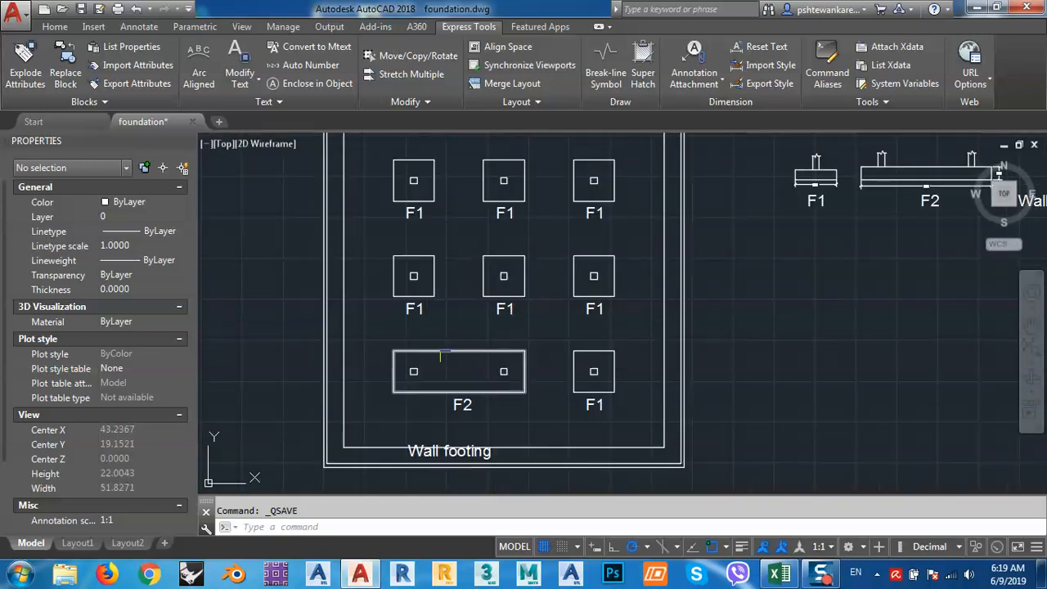
pyautogui.moveTo(453, 377); pyautogui.dragTo(494, 367, button='middle')
pyautogui.scroll(1, 494, 367)
pyautogui.scroll(-2, 496, 360)
pyautogui.moveTo(504, 288); pyautogui.dragTo(513, 373, button='middle')
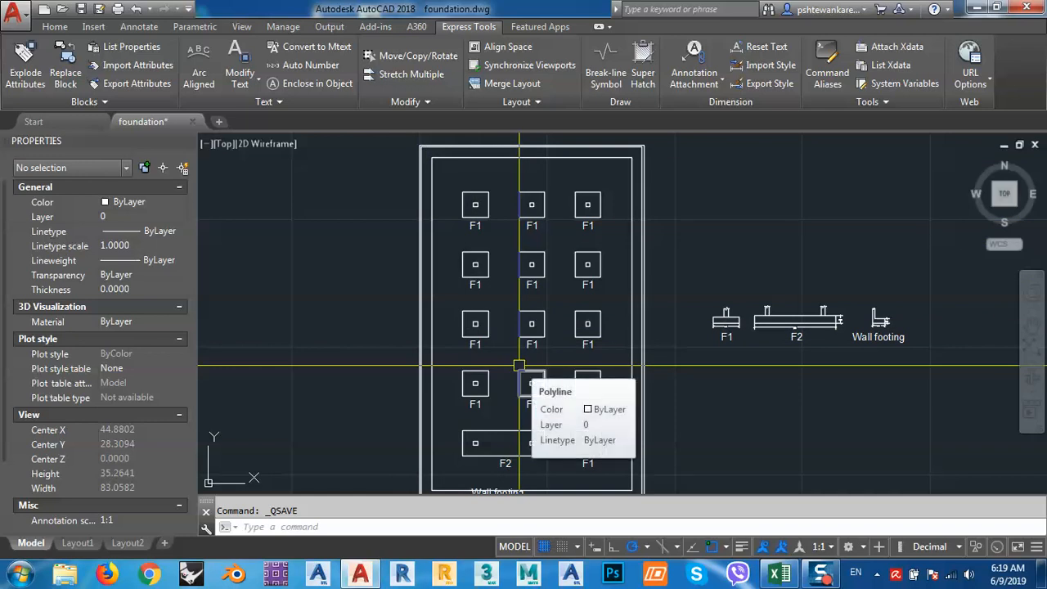
pyautogui.moveTo(519, 366); pyautogui.dragTo(494, 350, button='middle')
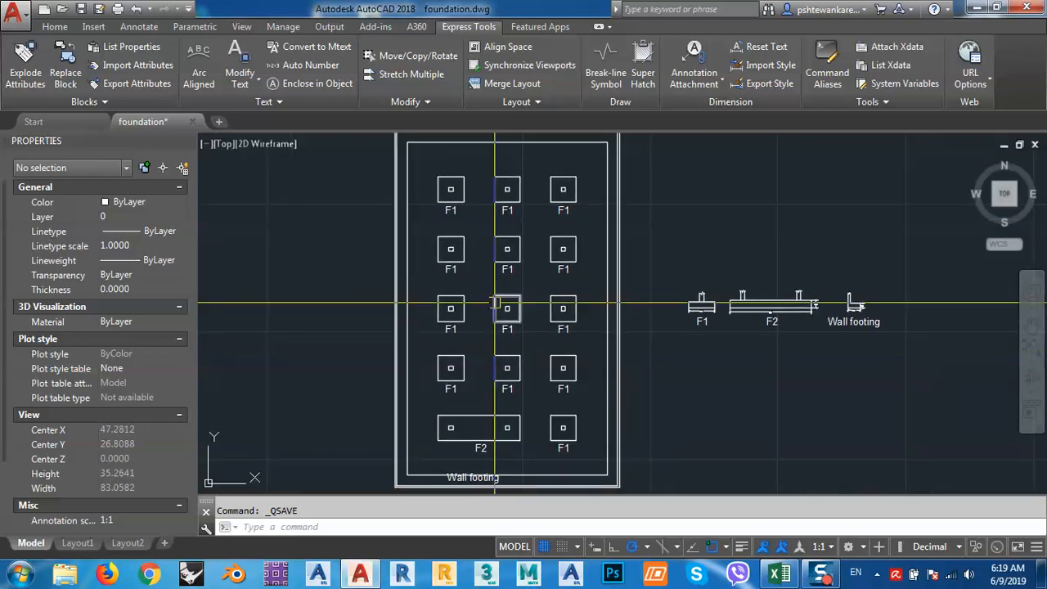
pyautogui.moveTo(491, 303); pyautogui.dragTo(486, 369, button='middle')
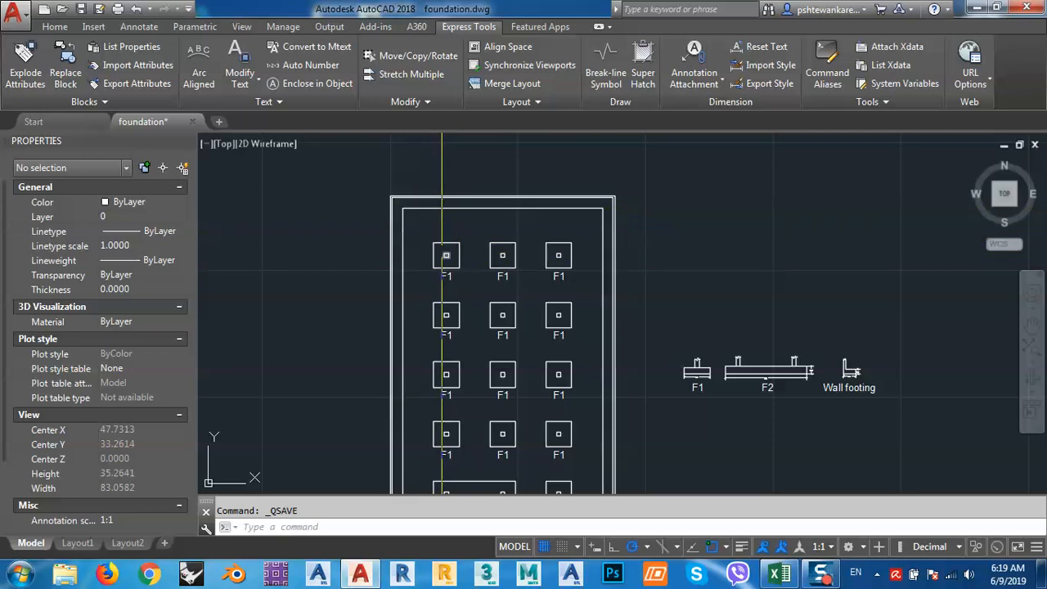
pyautogui.scroll(2, 445, 265)
pyautogui.scroll(2, 445, 265)
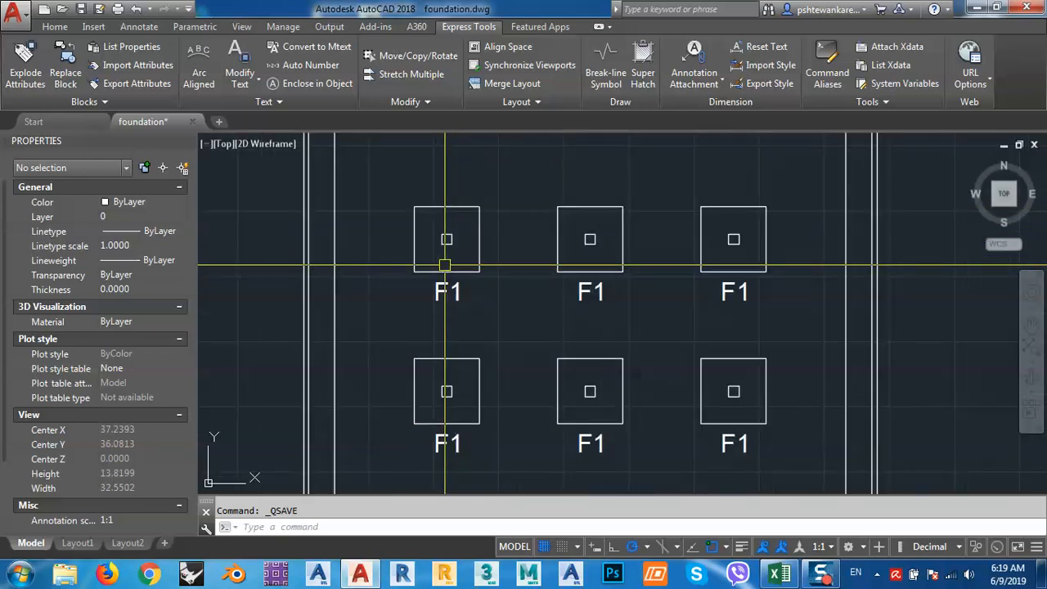
pyautogui.moveTo(461, 264); pyautogui.dragTo(475, 323, button='middle')
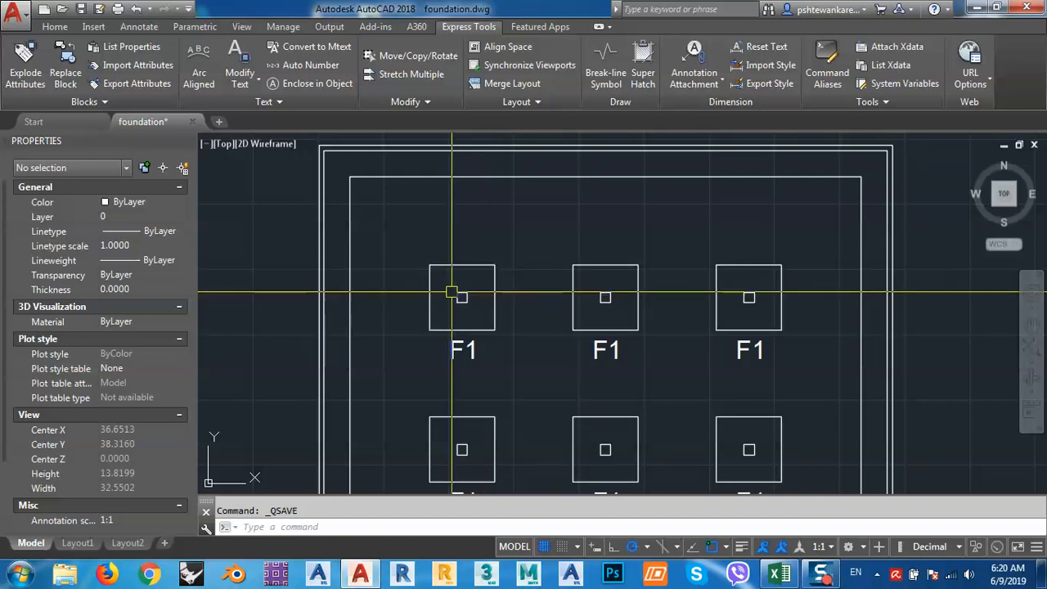
pyautogui.scroll(-6, 455, 304)
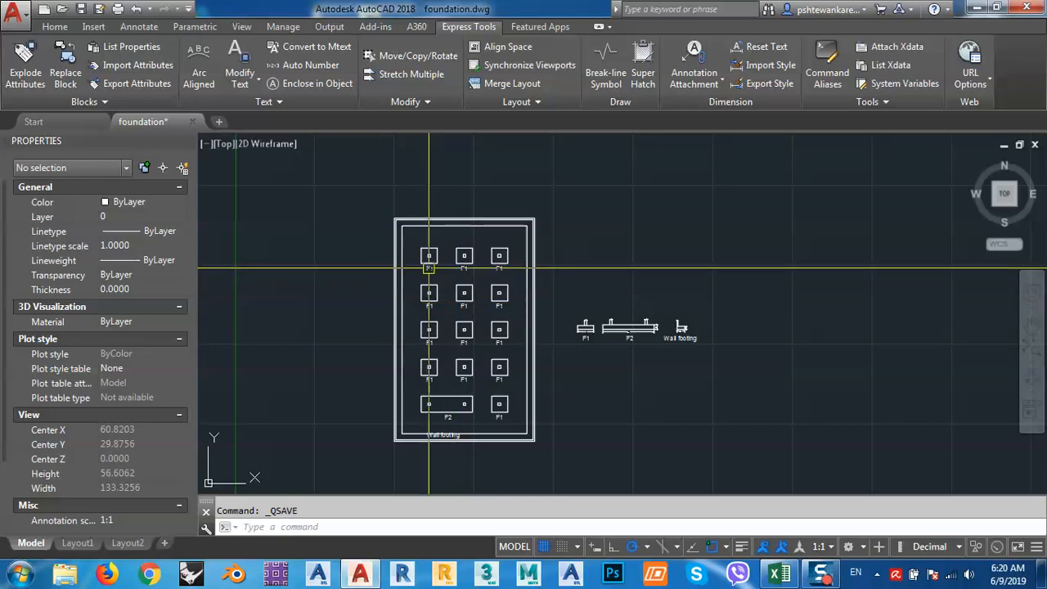
pyautogui.moveTo(442, 308); pyautogui.dragTo(454, 320, button='middle')
pyautogui.moveTo(479, 373); pyautogui.dragTo(466, 345, button='middle')
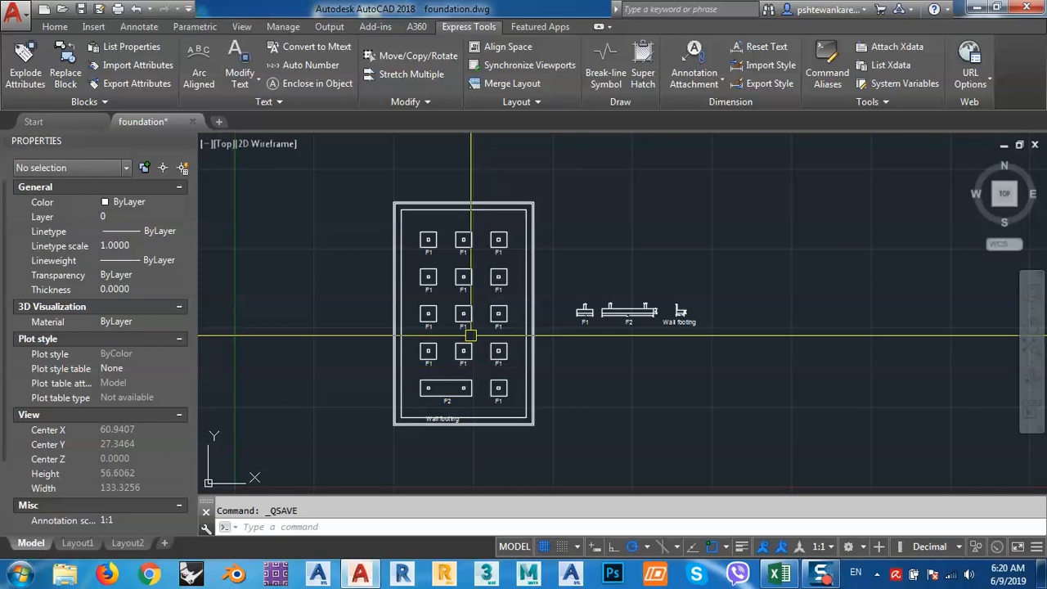
pyautogui.scroll(6, 465, 348)
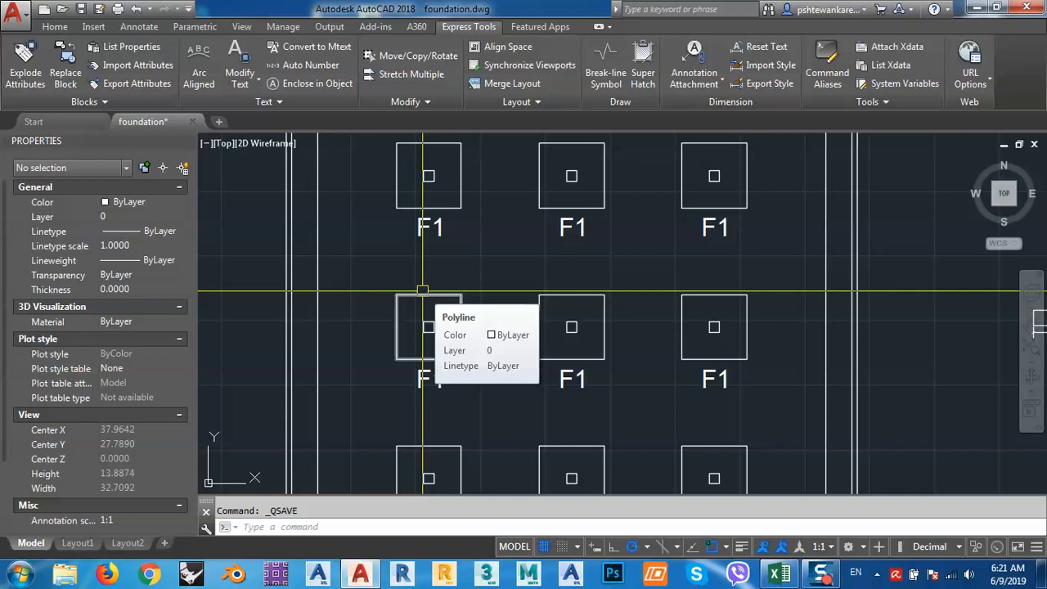
pyautogui.moveTo(418, 289); pyautogui.dragTo(425, 301, button='middle')
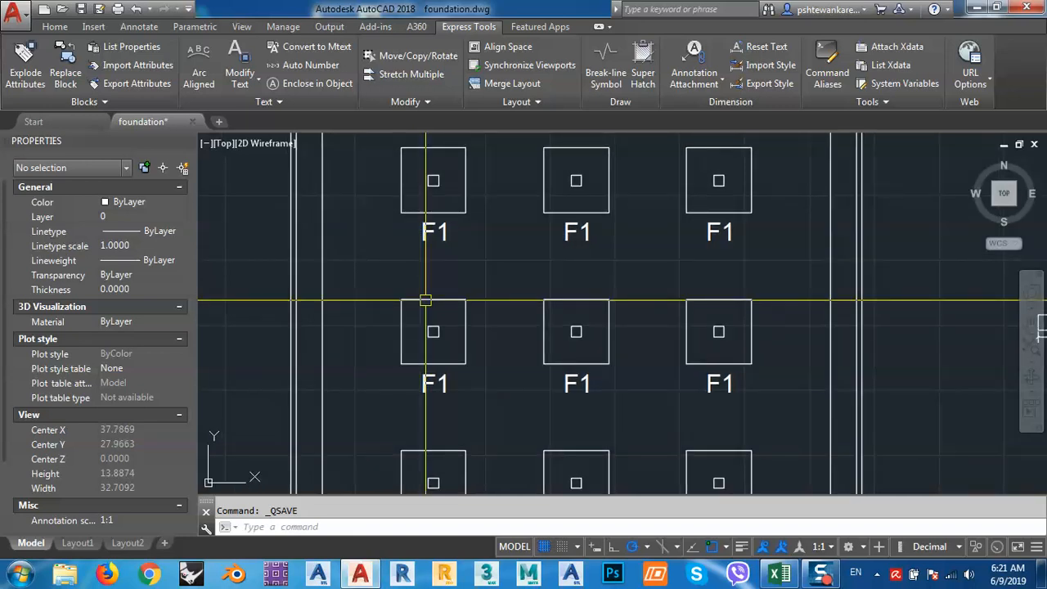
pyautogui.scroll(-4, 425, 301)
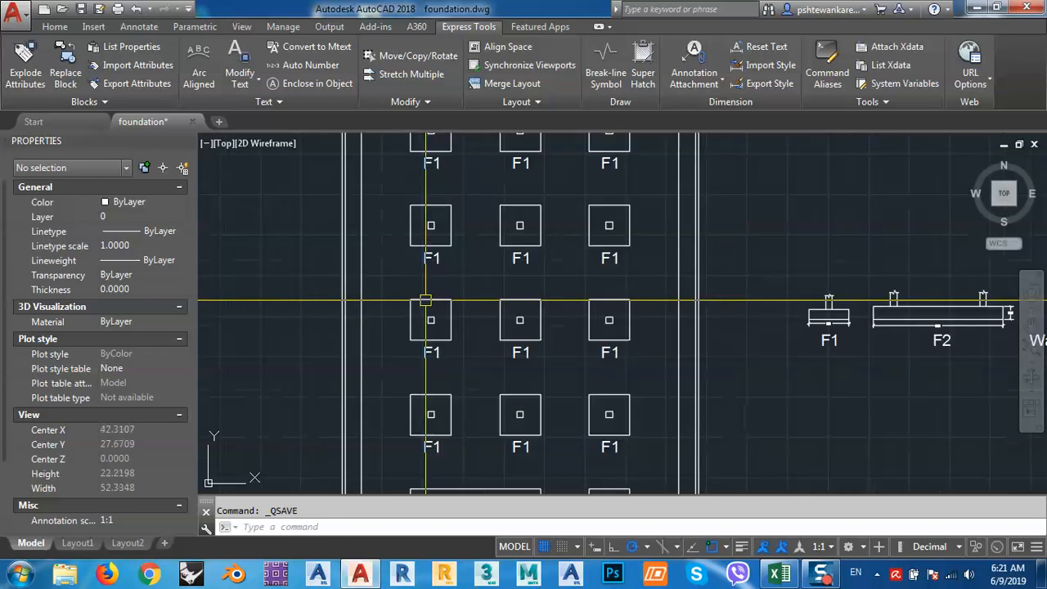
pyautogui.moveTo(496, 271); pyautogui.dragTo(498, 351, button='middle')
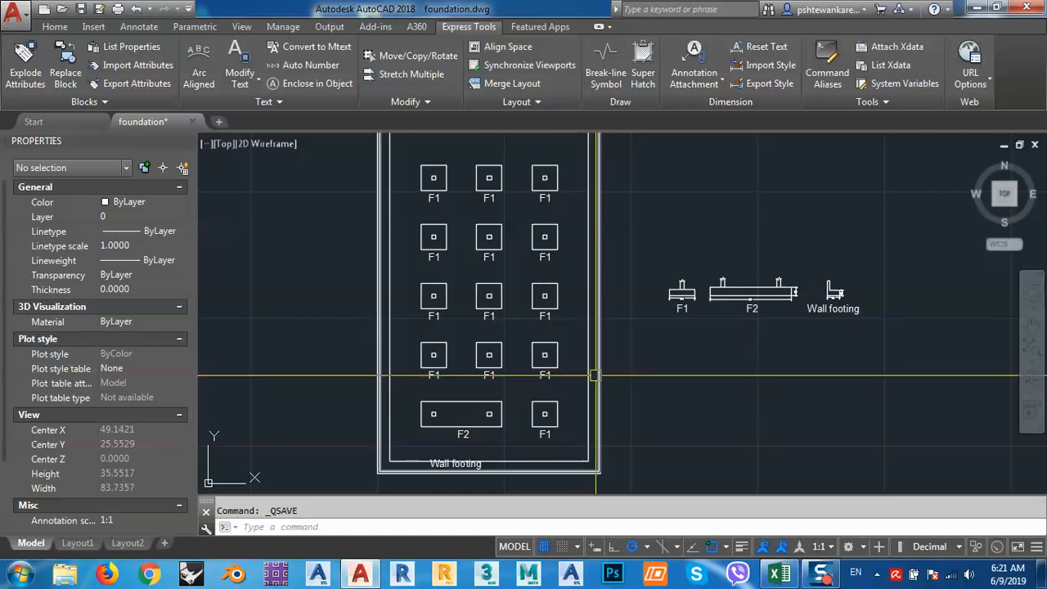
pyautogui.moveTo(695, 408); pyautogui.dragTo(683, 409, button='middle')
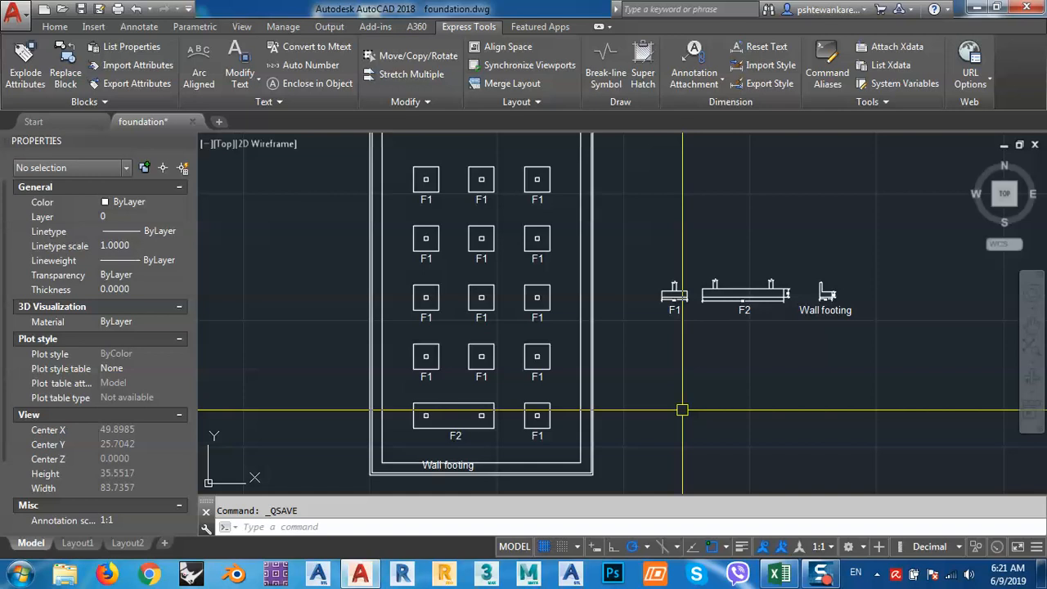
# - Check the blank Excel workbook, return to AutoCAD and look over the whole foundation plan
pyautogui.click(778, 573)
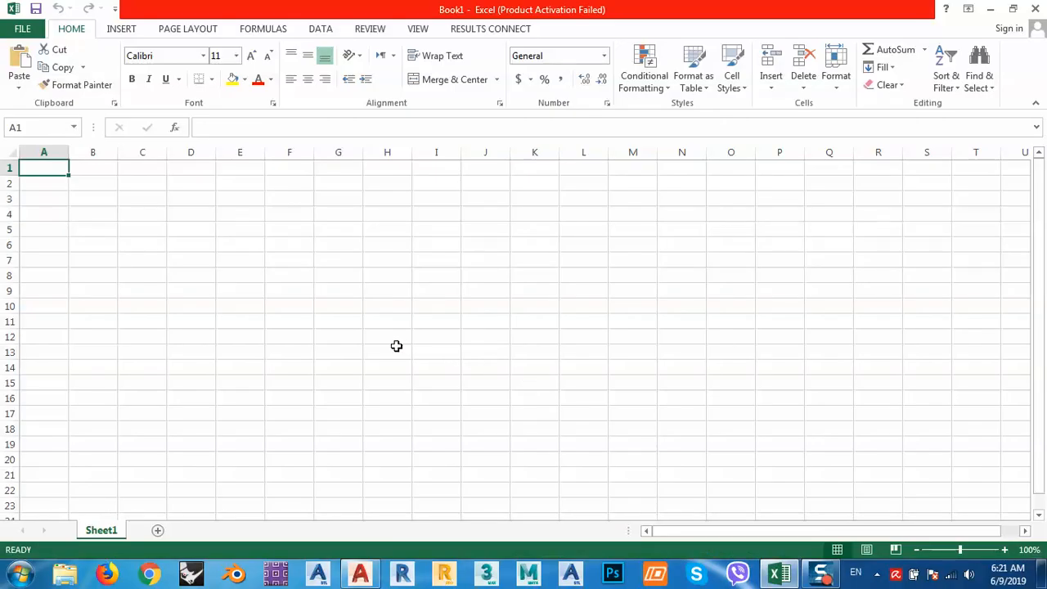
pyautogui.click(990, 11)
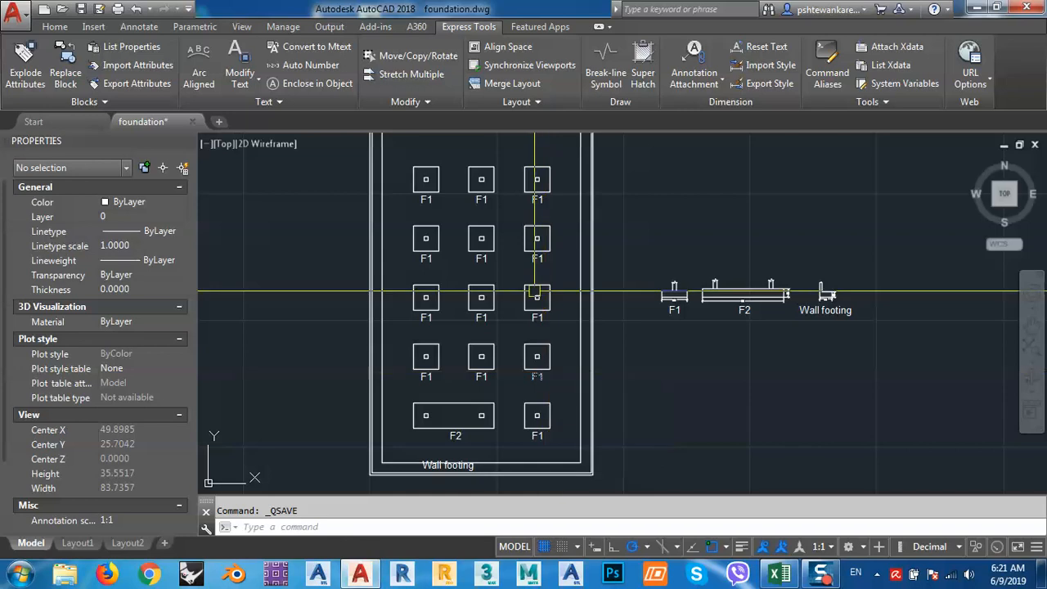
pyautogui.moveTo(517, 269); pyautogui.dragTo(529, 291, button='middle')
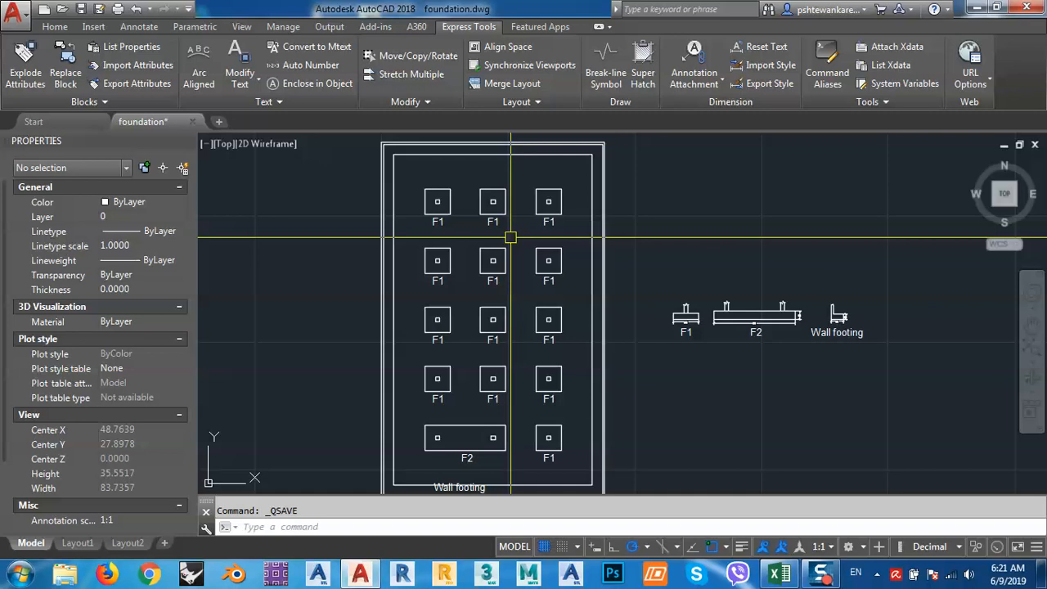
pyautogui.moveTo(570, 356); pyautogui.dragTo(554, 351, button='middle')
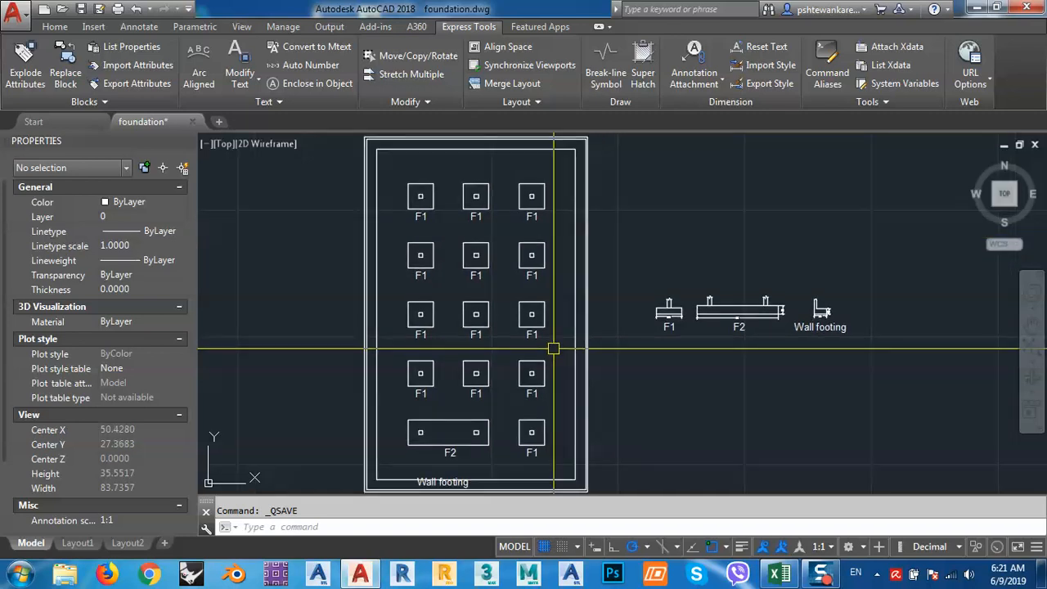
pyautogui.moveTo(554, 279); pyautogui.dragTo(521, 261, button='middle')
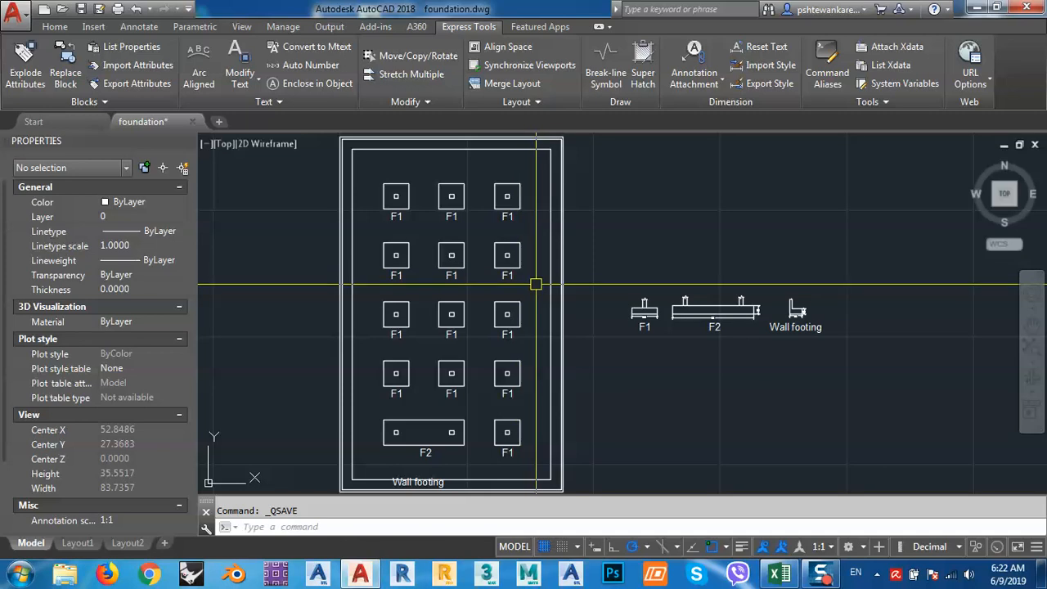
# - Add an aligned dimension for the thickness of the footing base in the F1 section detail, beside its left edge
pyautogui.scroll(4, 737, 312)
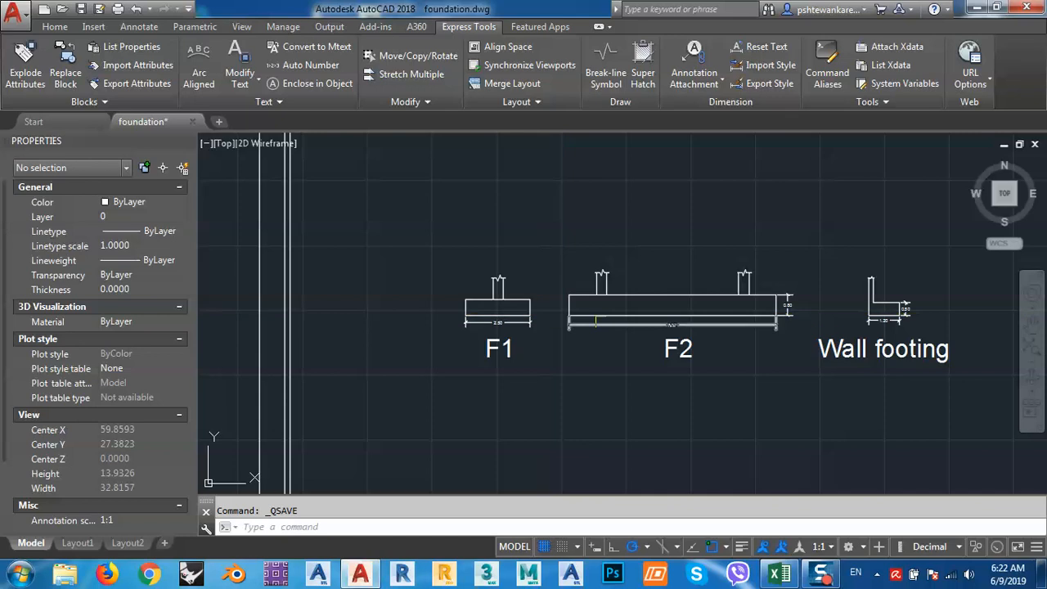
pyautogui.scroll(2, 619, 319)
pyautogui.moveTo(684, 342); pyautogui.dragTo(566, 342, button='middle')
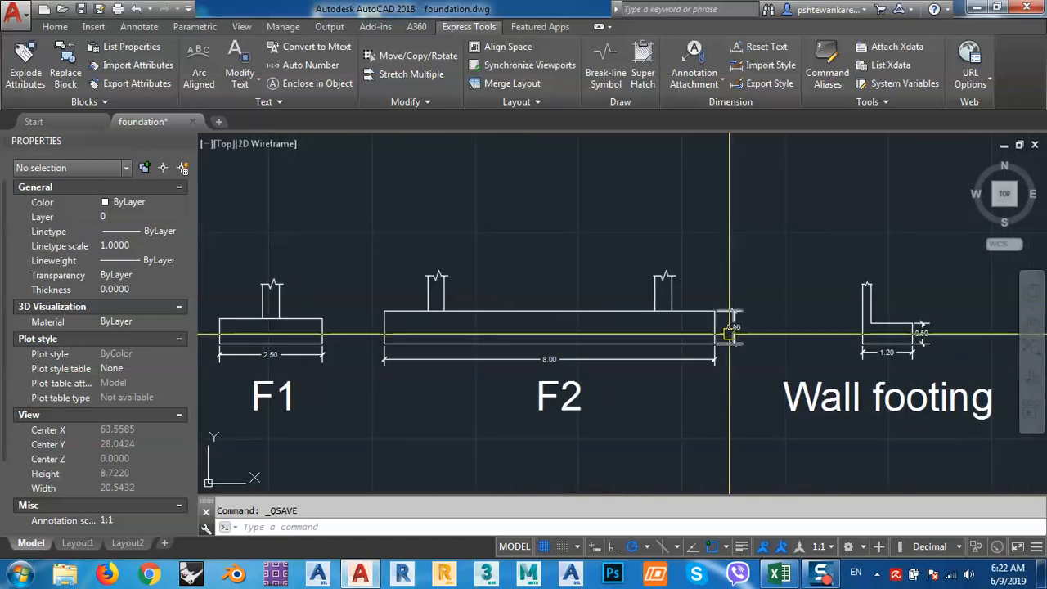
pyautogui.scroll(6, 737, 328)
pyautogui.scroll(-6, 801, 313)
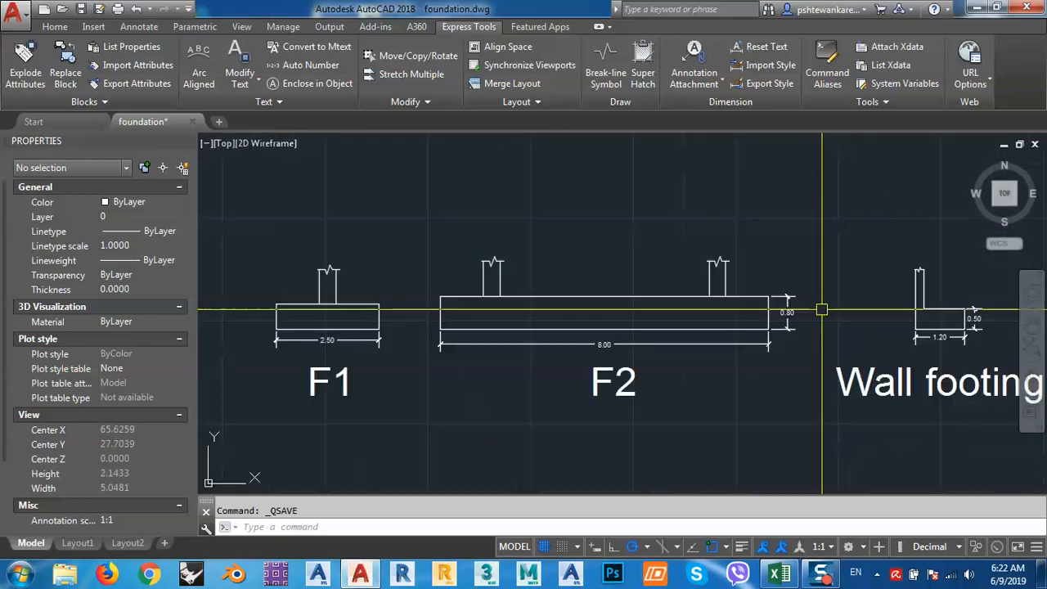
pyautogui.moveTo(472, 320); pyautogui.dragTo(624, 323, button='middle')
pyautogui.scroll(4, 489, 320)
pyautogui.moveTo(432, 337); pyautogui.dragTo(496, 375, button='middle')
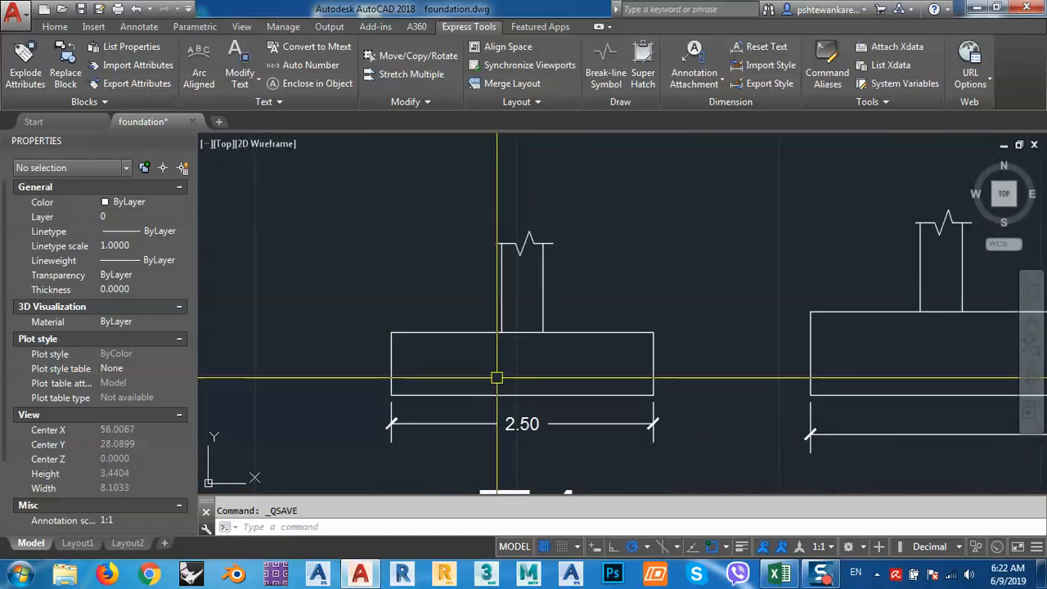
pyautogui.write('dal')
pyautogui.press('Return')
pyautogui.press('Return')
pyautogui.click(395, 370)
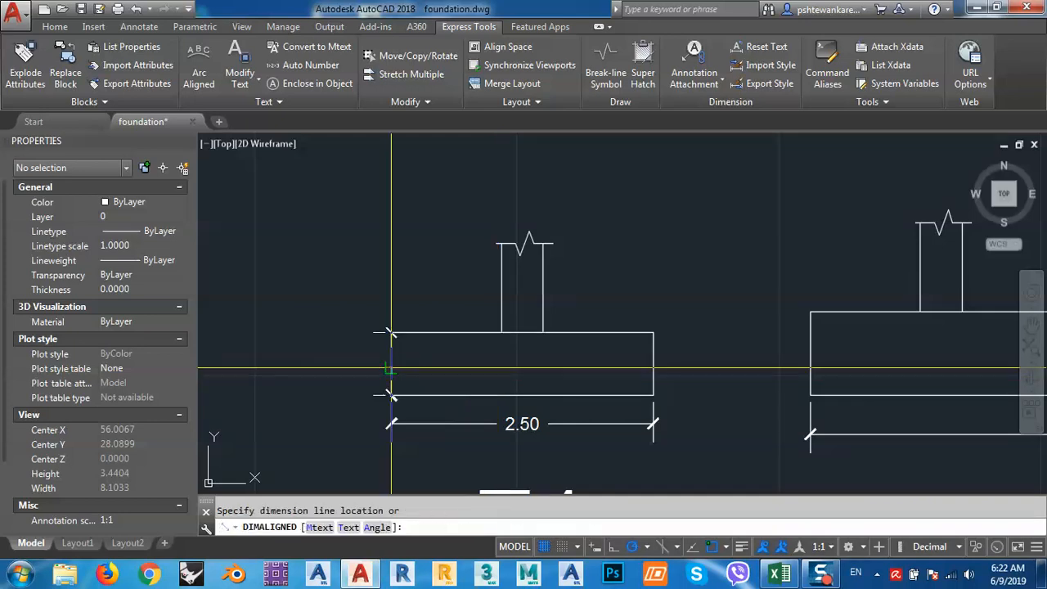
pyautogui.scroll(2, 380, 362)
pyautogui.click(352, 365)
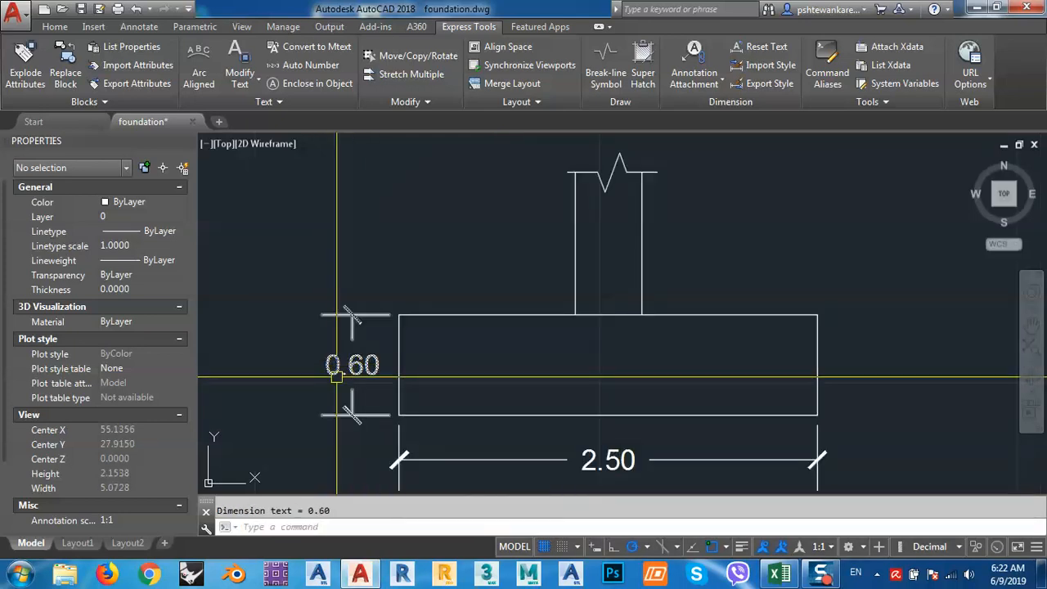
# - Read the thickness dimensions on the F1, F2 and wall footing section details, and examine the upper part of the foundation plan
pyautogui.scroll(2, 336, 372)
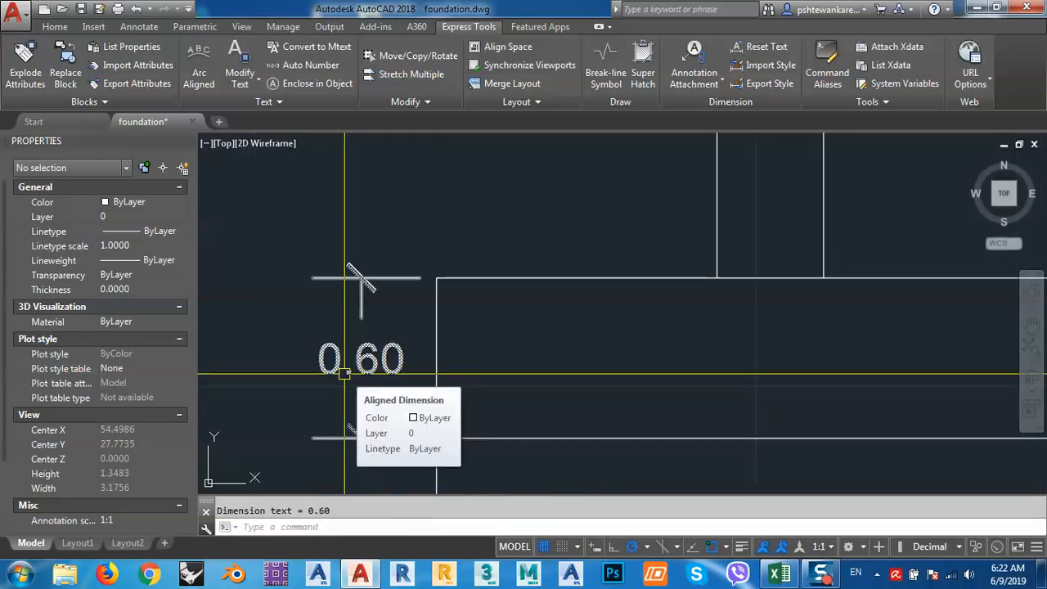
pyautogui.scroll(-2, 344, 373)
pyautogui.moveTo(411, 386); pyautogui.dragTo(403, 379, button='middle')
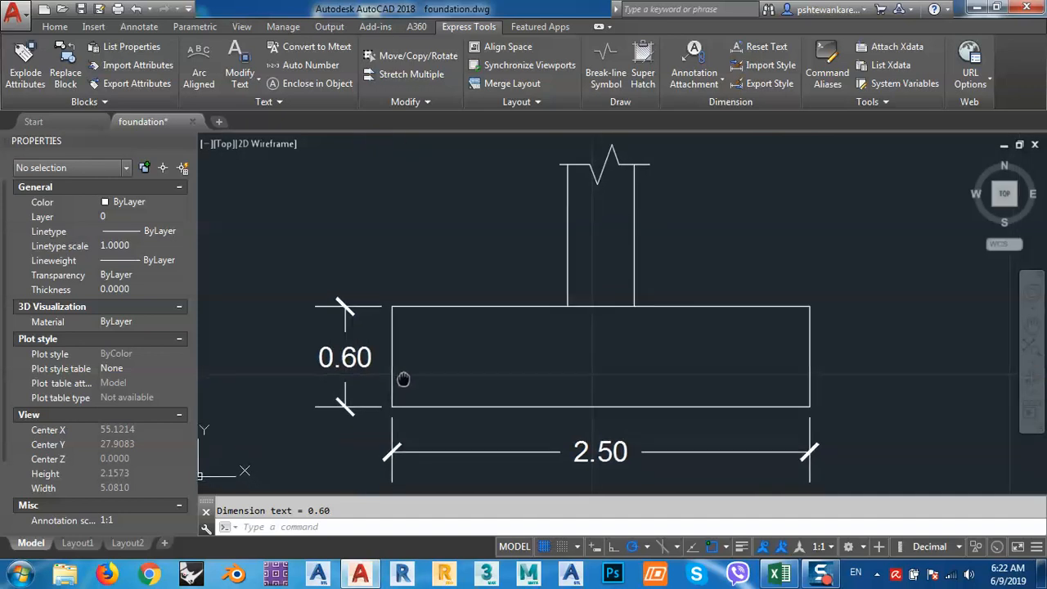
pyautogui.scroll(-2, 403, 378)
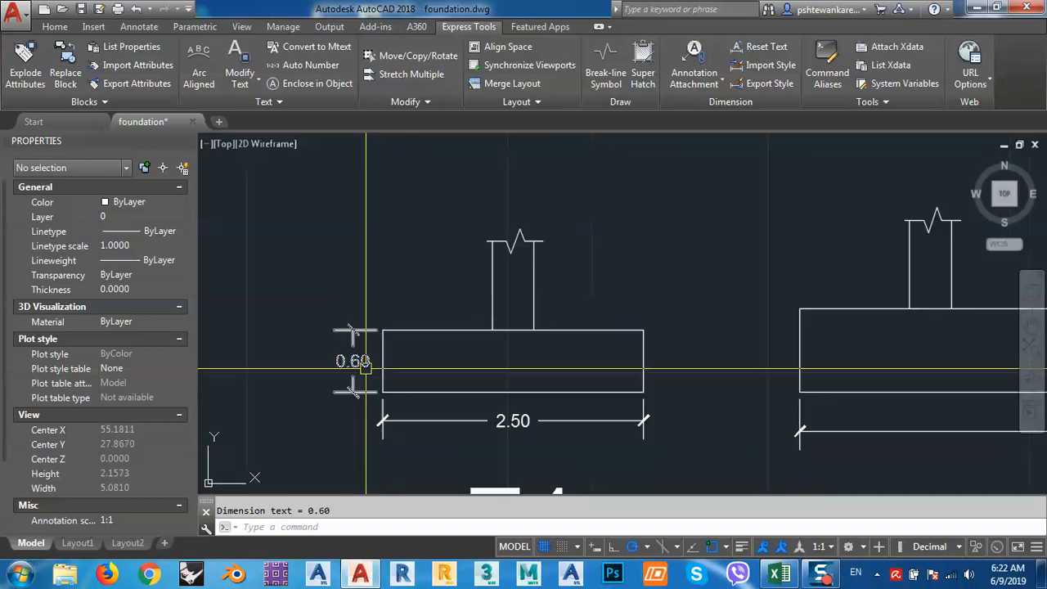
pyautogui.scroll(-2, 364, 365)
pyautogui.scroll(4, 634, 393)
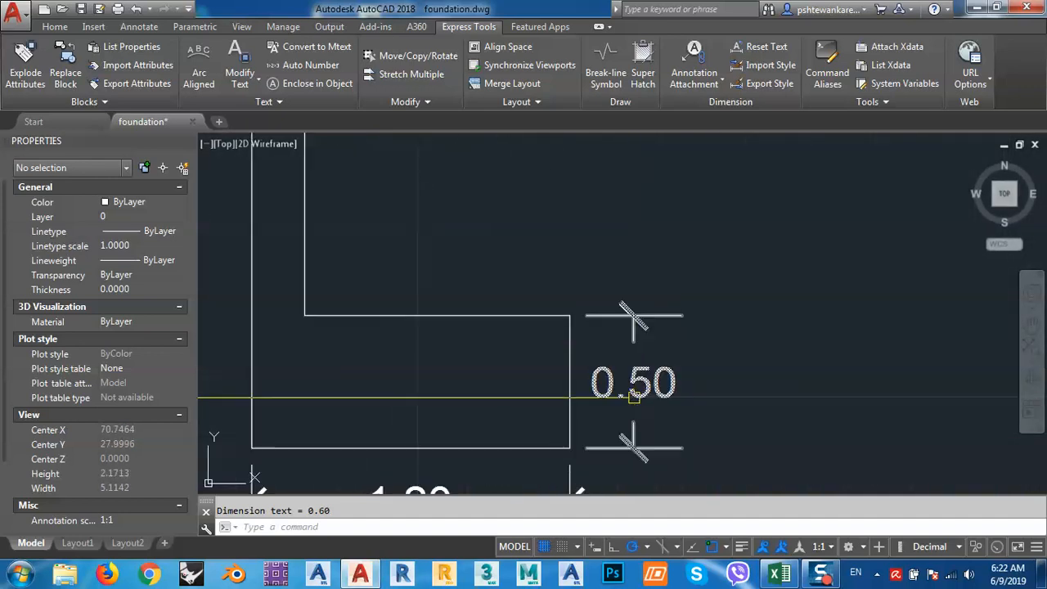
pyautogui.moveTo(634, 397); pyautogui.dragTo(711, 349, button='middle')
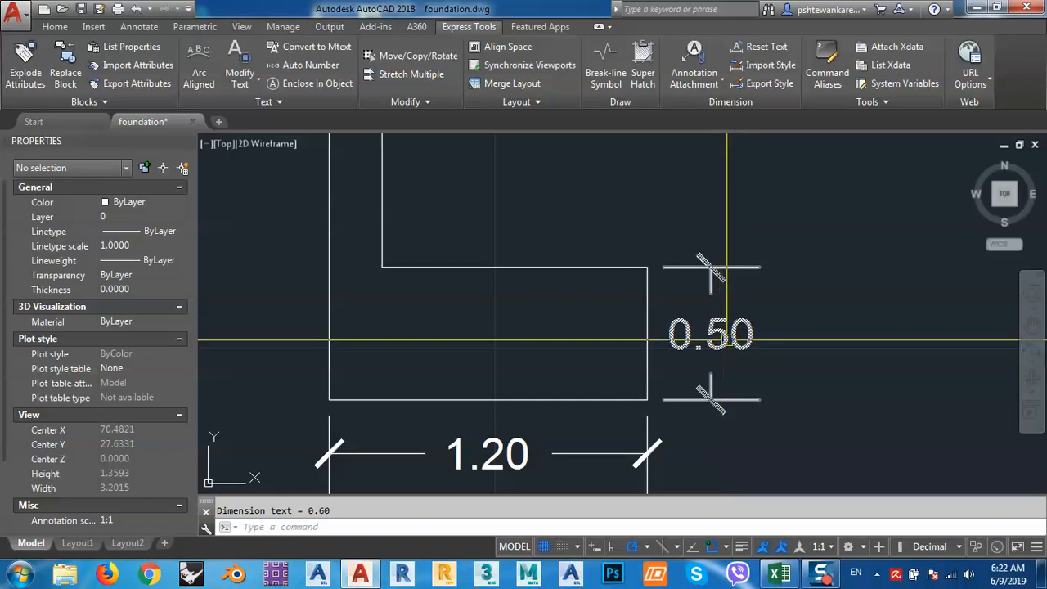
pyautogui.scroll(-3, 728, 341)
pyautogui.moveTo(368, 374); pyautogui.dragTo(496, 320, button='middle')
pyautogui.scroll(2, 332, 286)
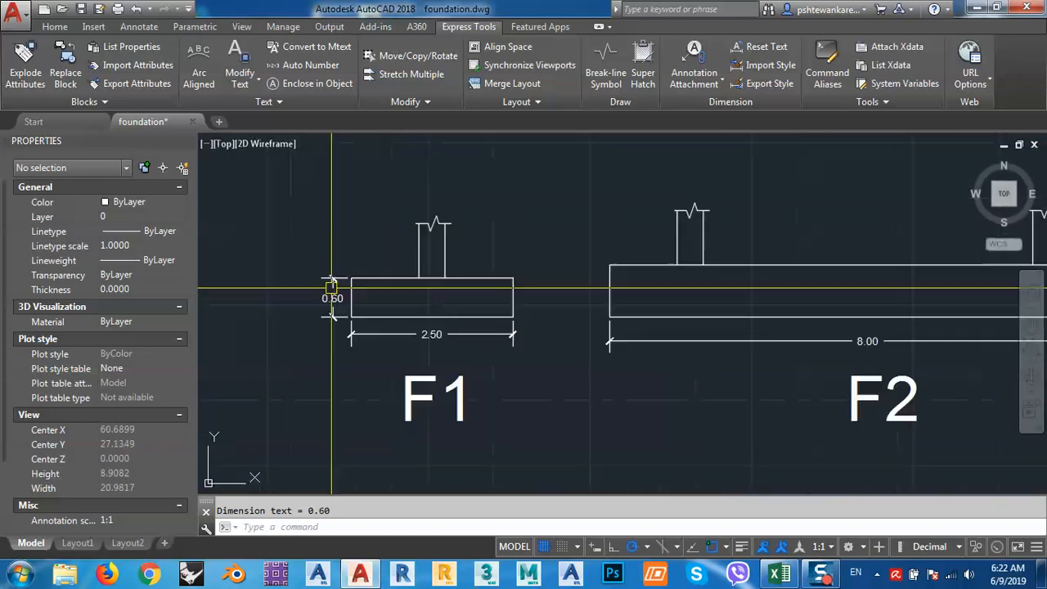
pyautogui.scroll(3, 331, 287)
pyautogui.scroll(-5, 331, 295)
pyautogui.scroll(4, 687, 299)
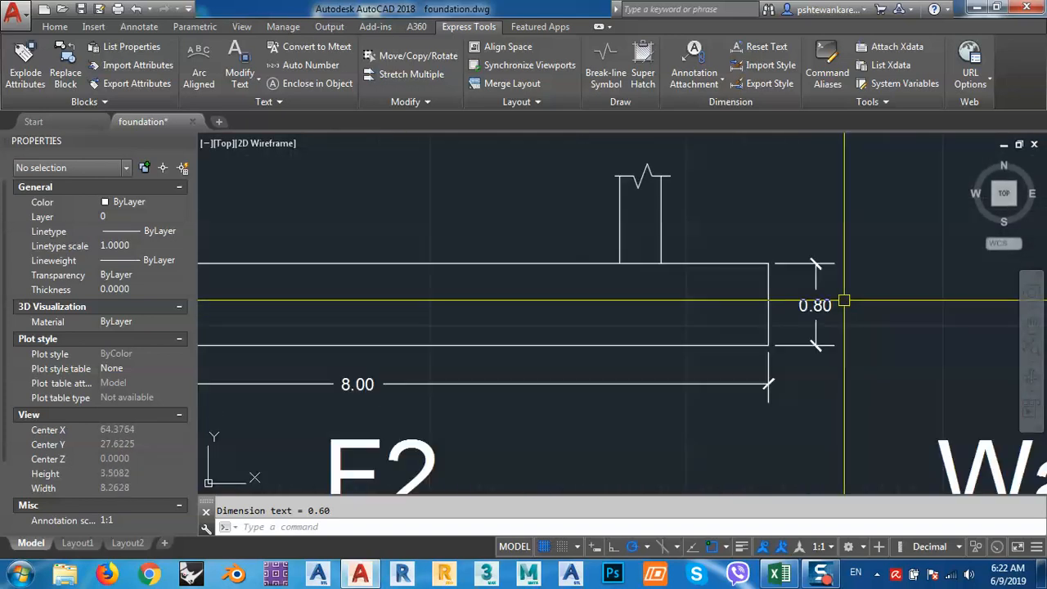
pyautogui.scroll(-5, 845, 301)
pyautogui.scroll(-2, 589, 340)
pyautogui.scroll(1, 665, 340)
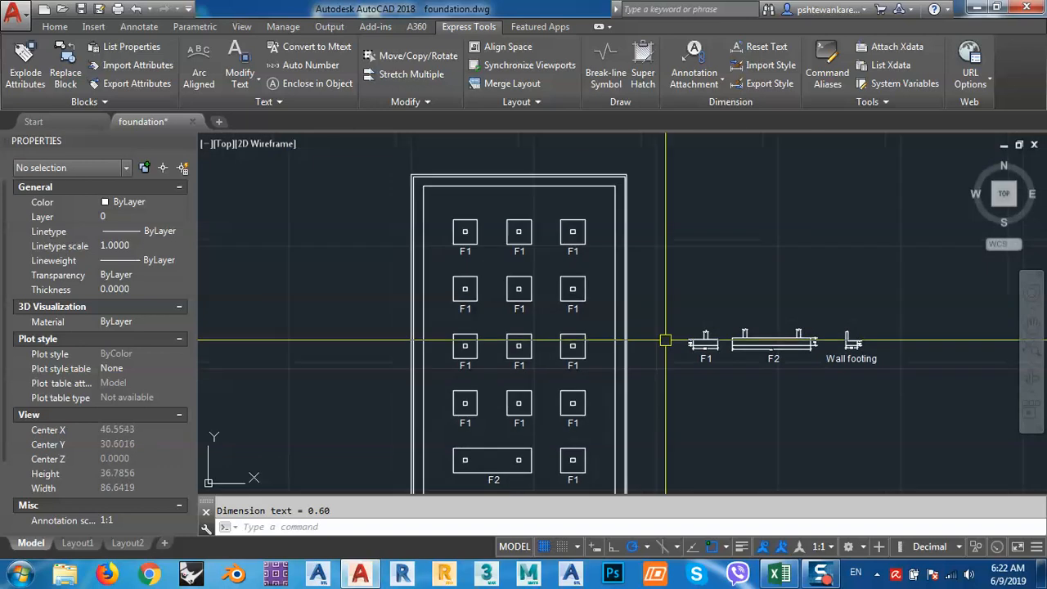
pyautogui.scroll(-2, 634, 278)
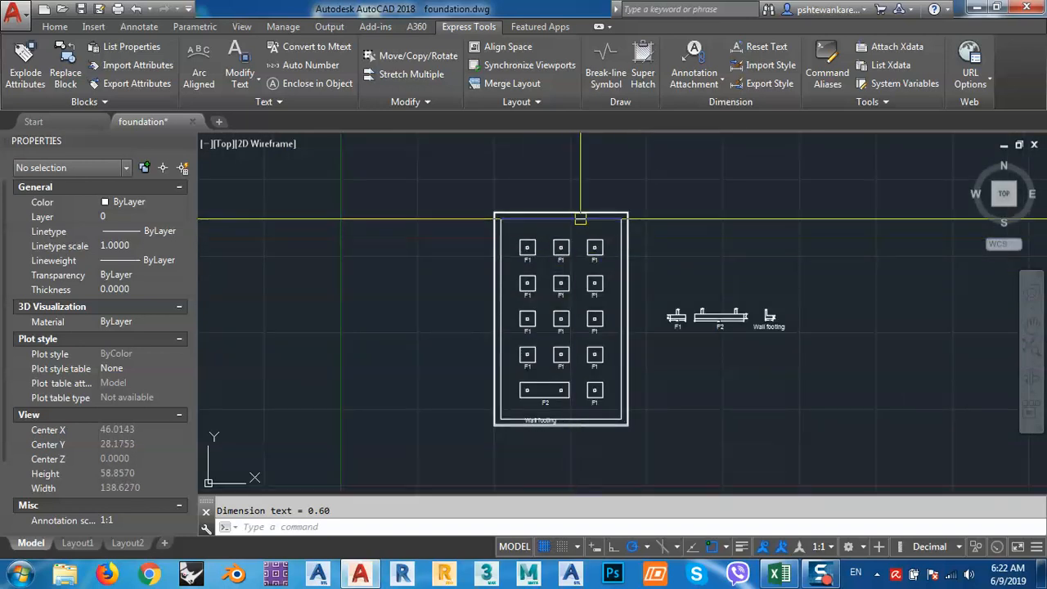
pyautogui.scroll(4, 630, 209)
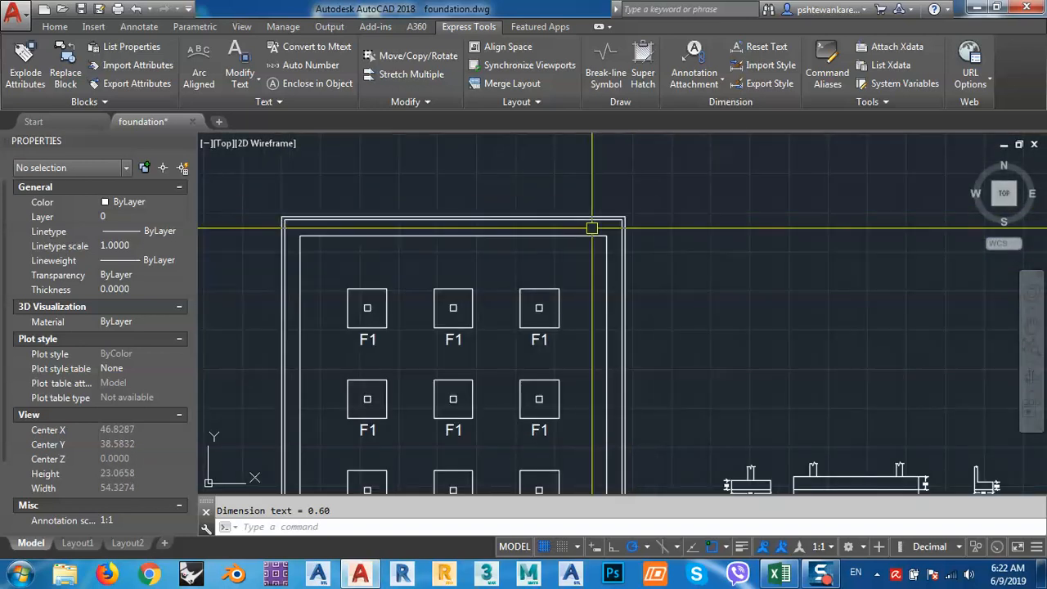
# - Examine the wall and wall footing outlines at the upper-right corner of the foundation plan
pyautogui.scroll(4, 633, 246)
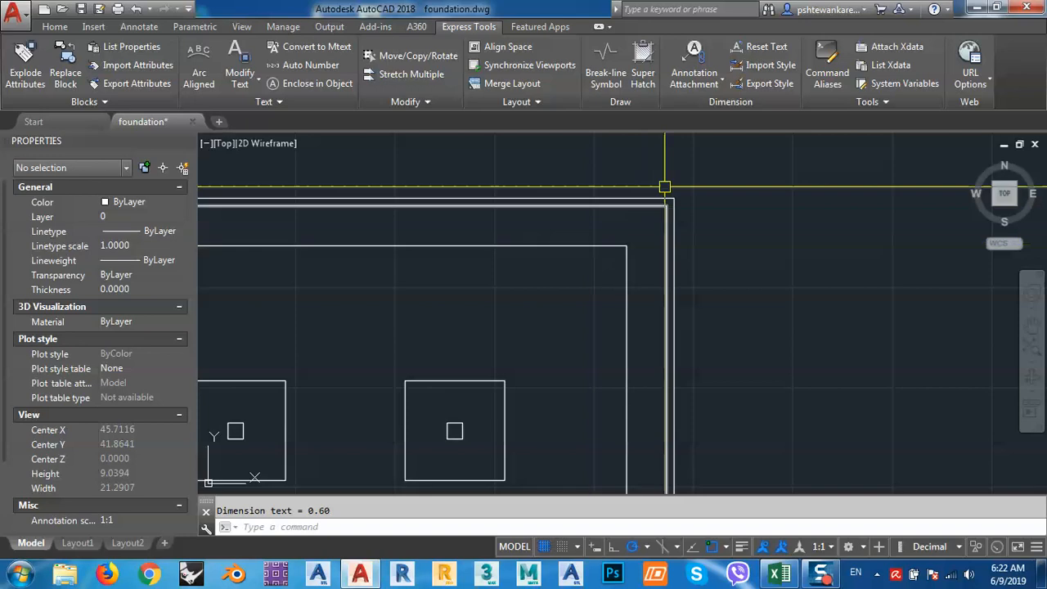
pyautogui.scroll(4, 659, 196)
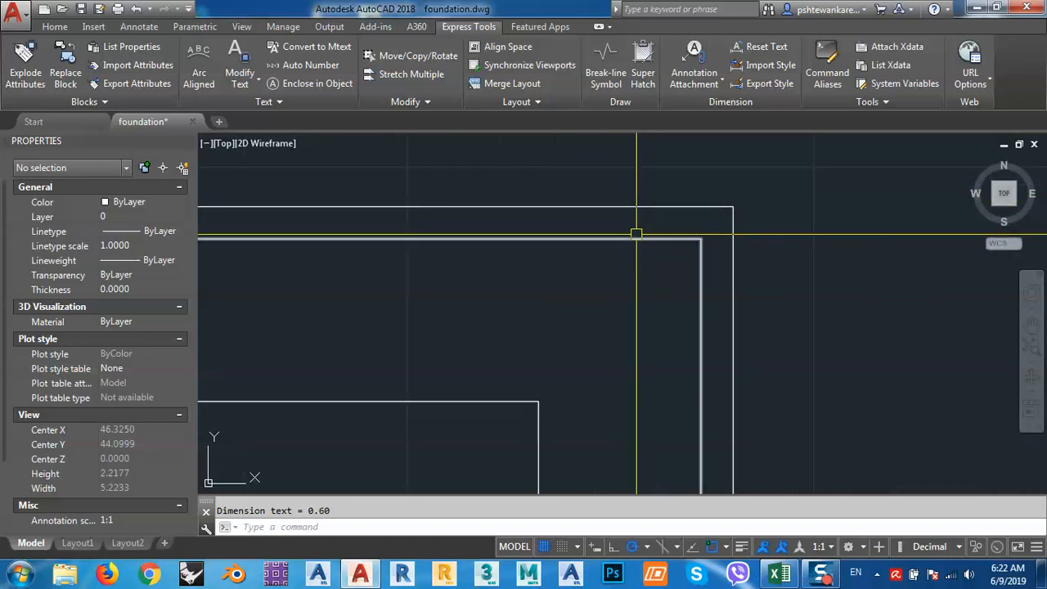
pyautogui.scroll(-4, 500, 216)
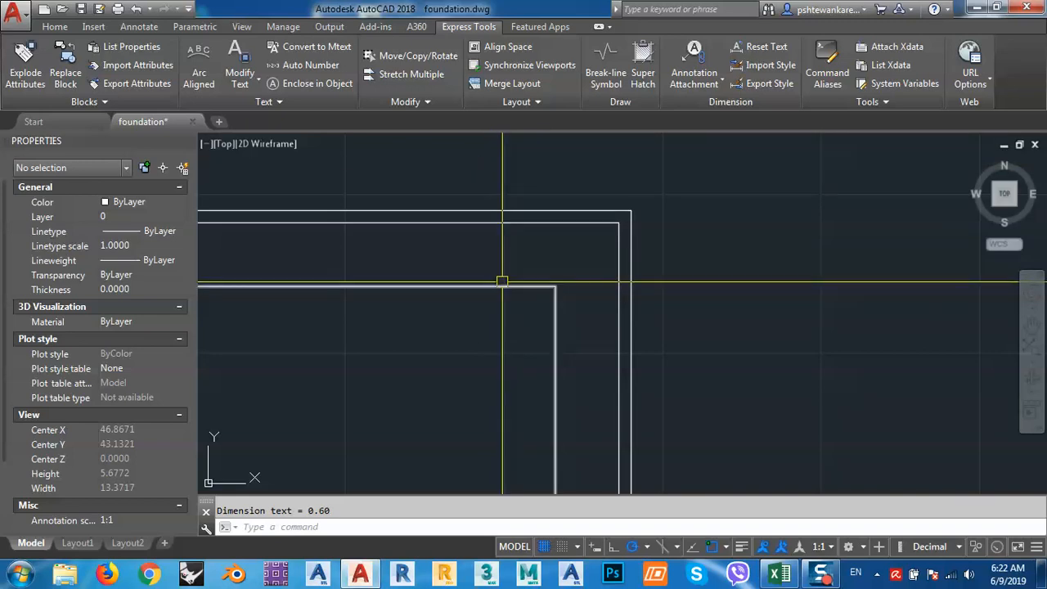
pyautogui.scroll(-6, 644, 226)
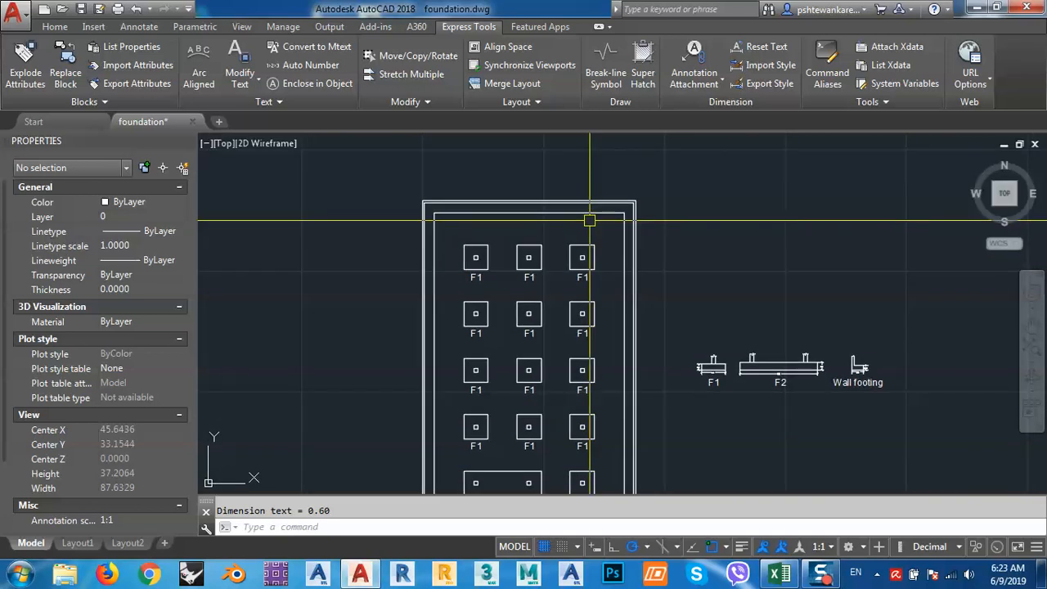
pyautogui.scroll(-2, 514, 275)
pyautogui.scroll(3, 536, 210)
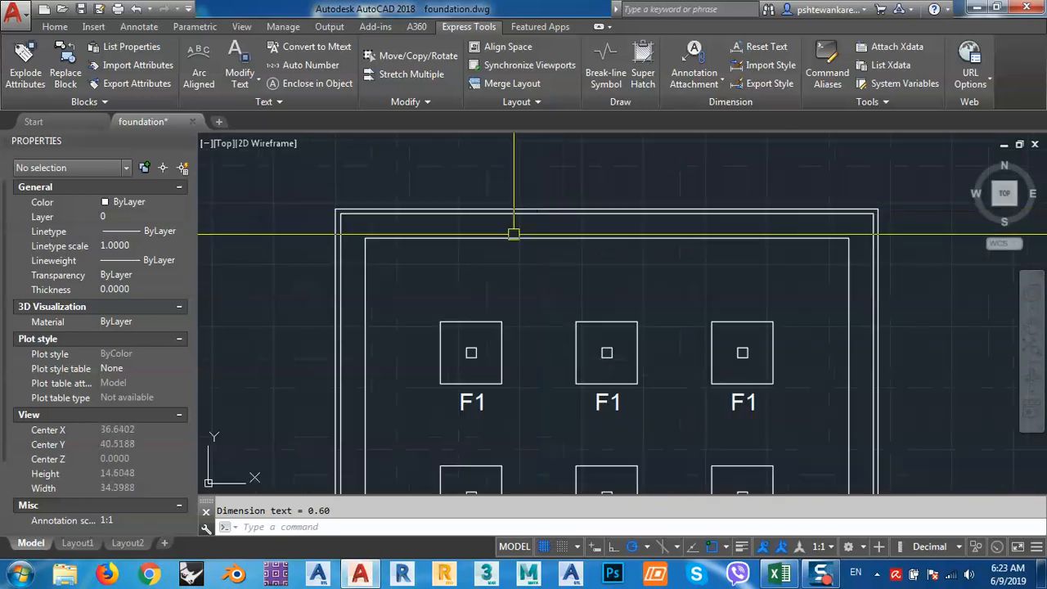
# - Copy the outermost and innermost wall footing outlines horizontally to the empty area to the right of the section details
pyautogui.click(514, 238)
pyautogui.scroll(-1, 477, 197)
pyautogui.scroll(3, 477, 197)
pyautogui.click(480, 210)
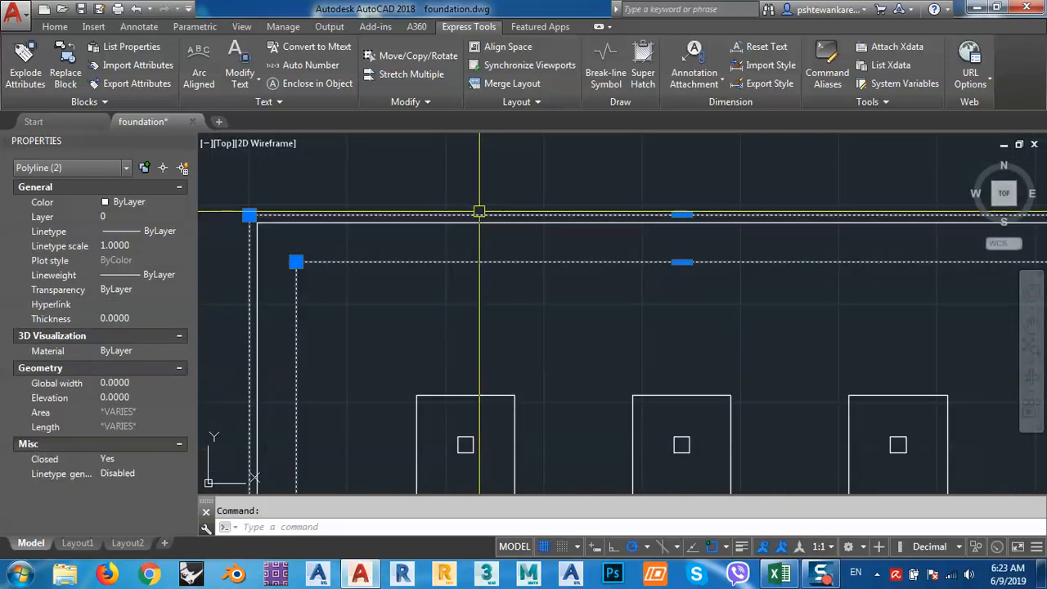
pyautogui.scroll(-5, 480, 209)
pyautogui.scroll(3, 509, 214)
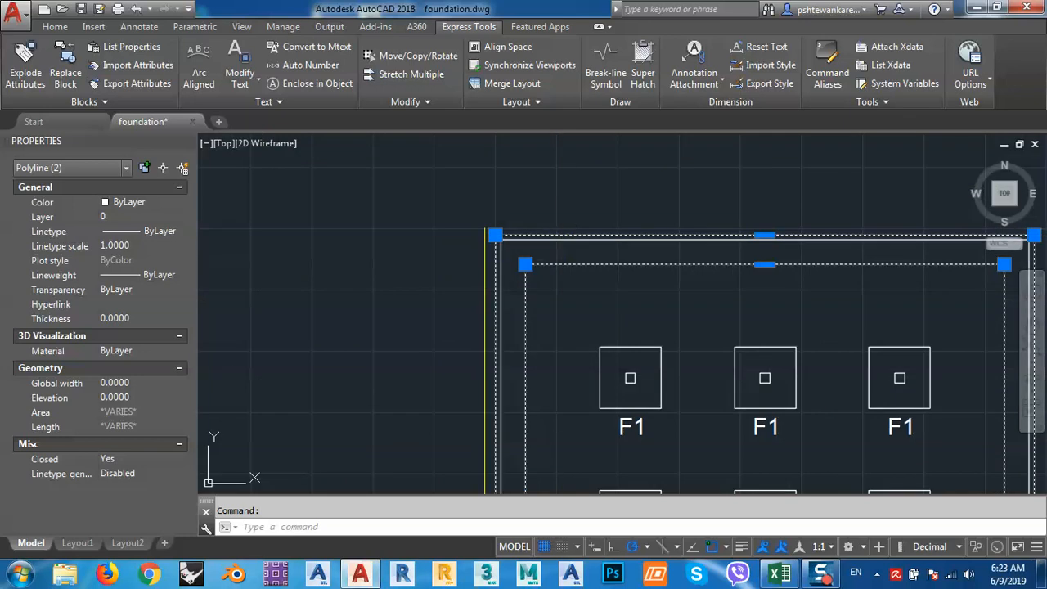
pyautogui.scroll(-8, 524, 246)
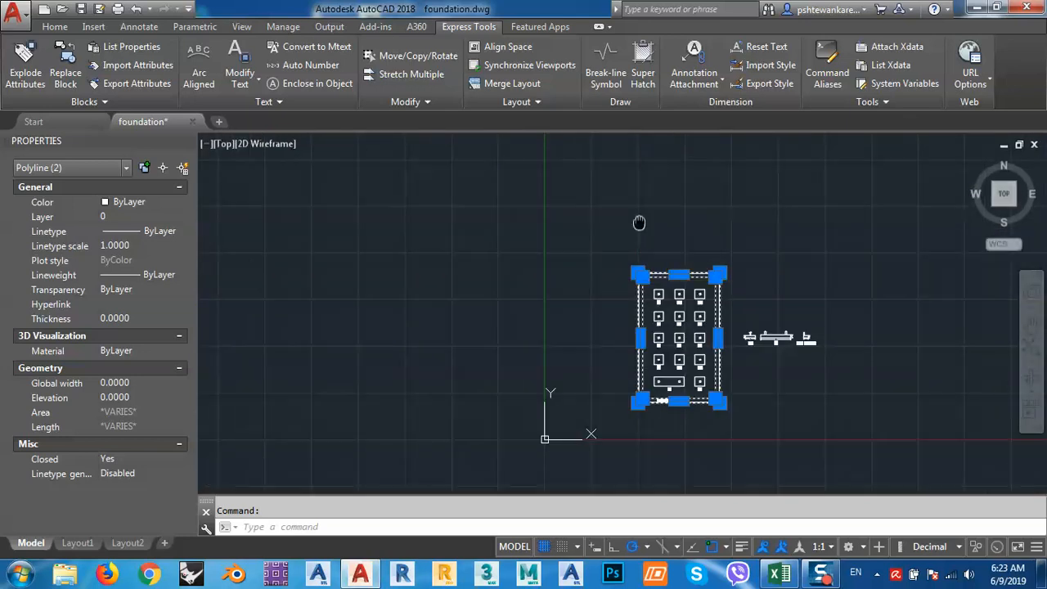
pyautogui.moveTo(651, 233); pyautogui.dragTo(508, 236, button='middle')
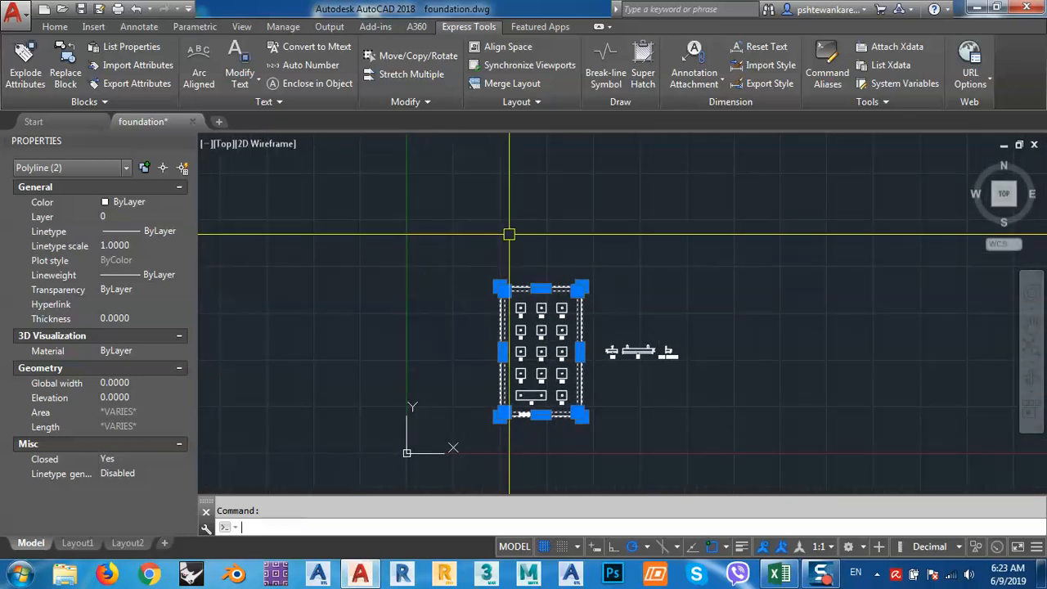
pyautogui.write('o')
pyautogui.press('Return')
pyautogui.click(509, 235)
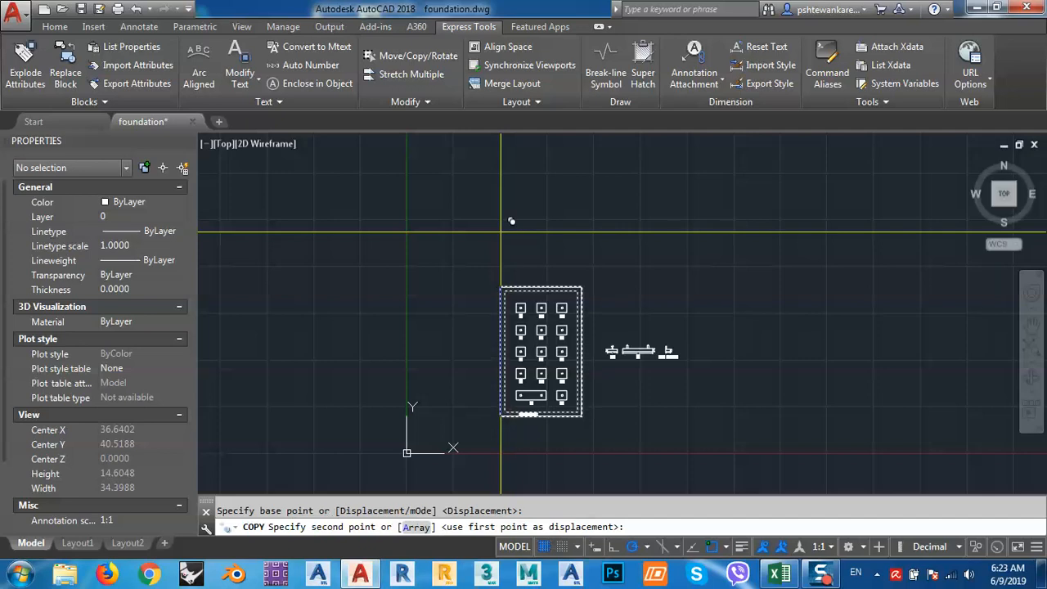
pyautogui.click(715, 234)
pyautogui.moveTo(767, 262); pyautogui.dragTo(648, 229, button='middle')
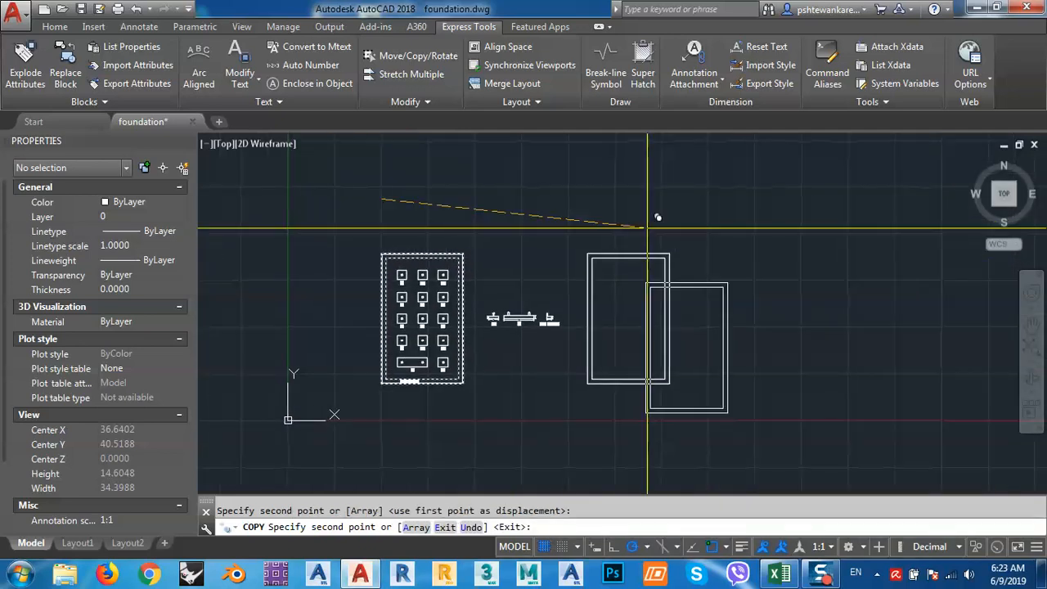
pyautogui.press('Escape')
pyautogui.moveTo(608, 288); pyautogui.dragTo(612, 295, button='middle')
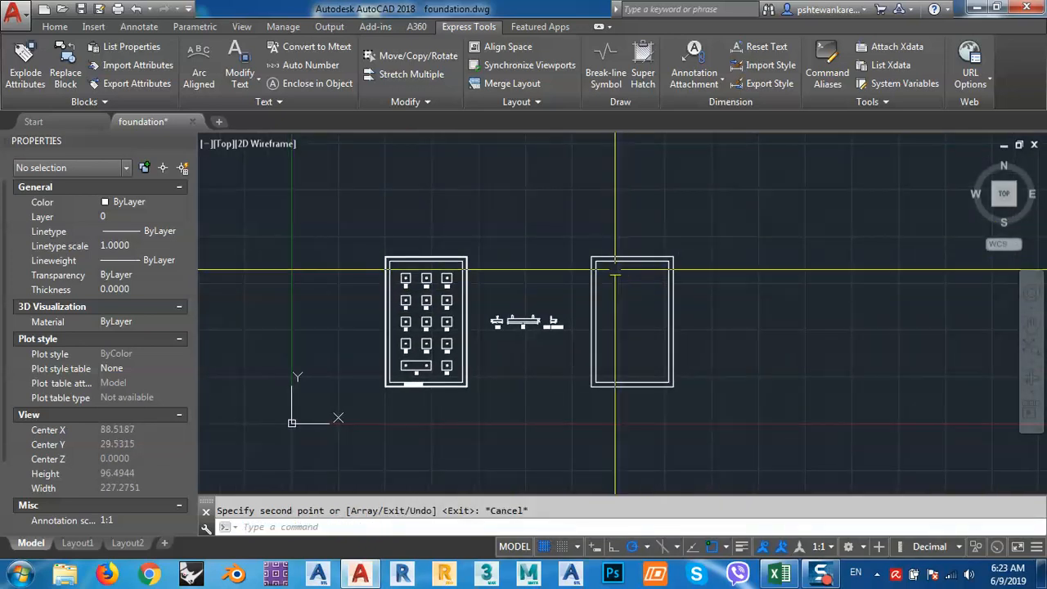
# - Read the width and thickness dimensions on the wall footing and F1 section details
pyautogui.scroll(4, 616, 270)
pyautogui.scroll(-3, 480, 292)
pyautogui.scroll(5, 489, 270)
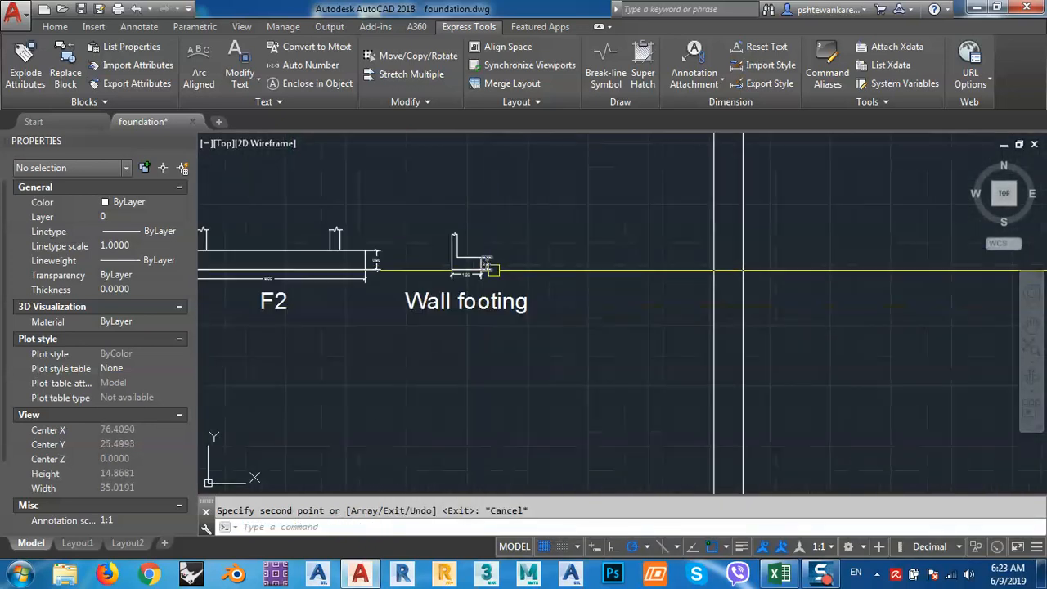
pyautogui.scroll(6, 493, 270)
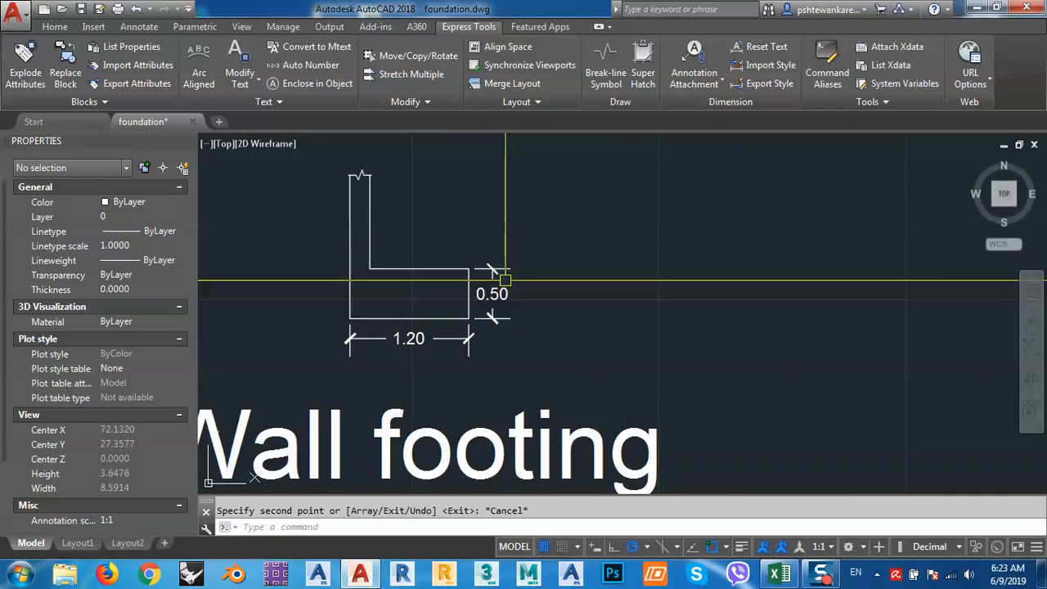
pyautogui.scroll(-3, 664, 301)
pyautogui.moveTo(397, 312); pyautogui.dragTo(589, 297, button='middle')
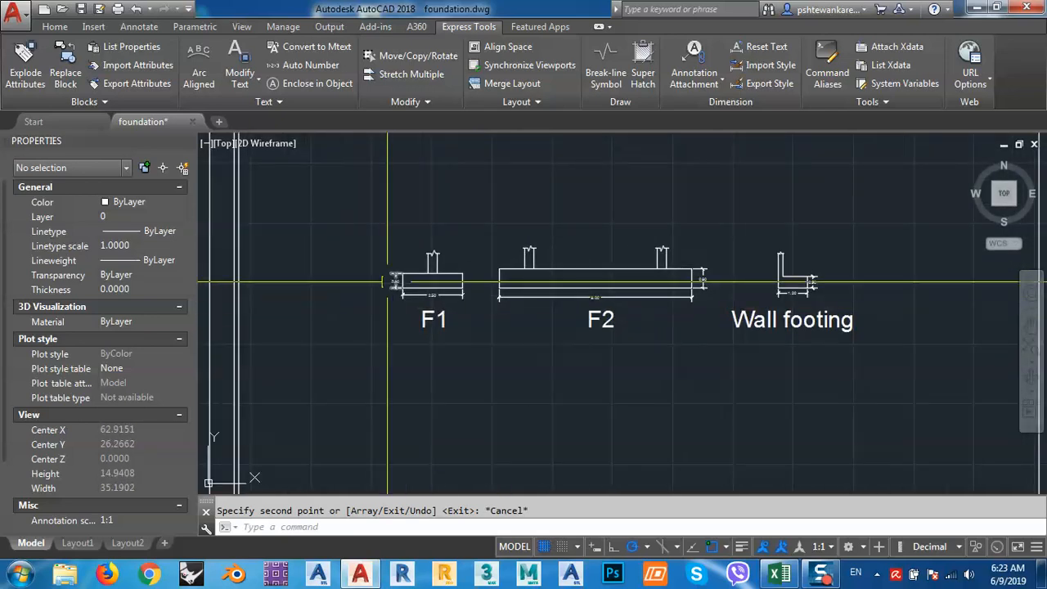
pyautogui.scroll(6, 410, 283)
pyautogui.scroll(-8, 565, 301)
pyautogui.moveTo(348, 246); pyautogui.dragTo(563, 340, button='middle')
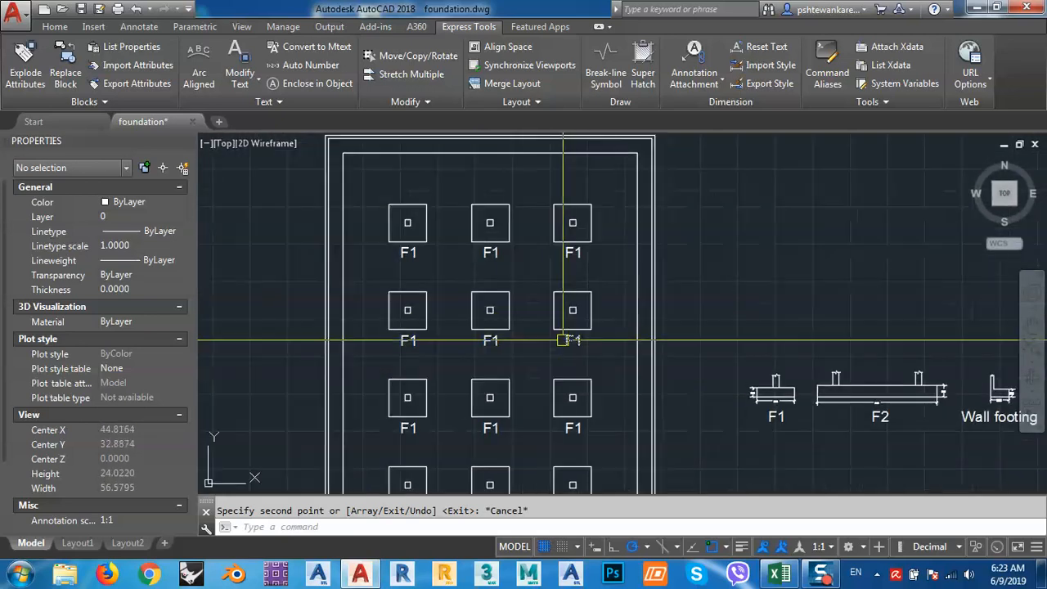
pyautogui.click(585, 188)
pyautogui.click(385, 216)
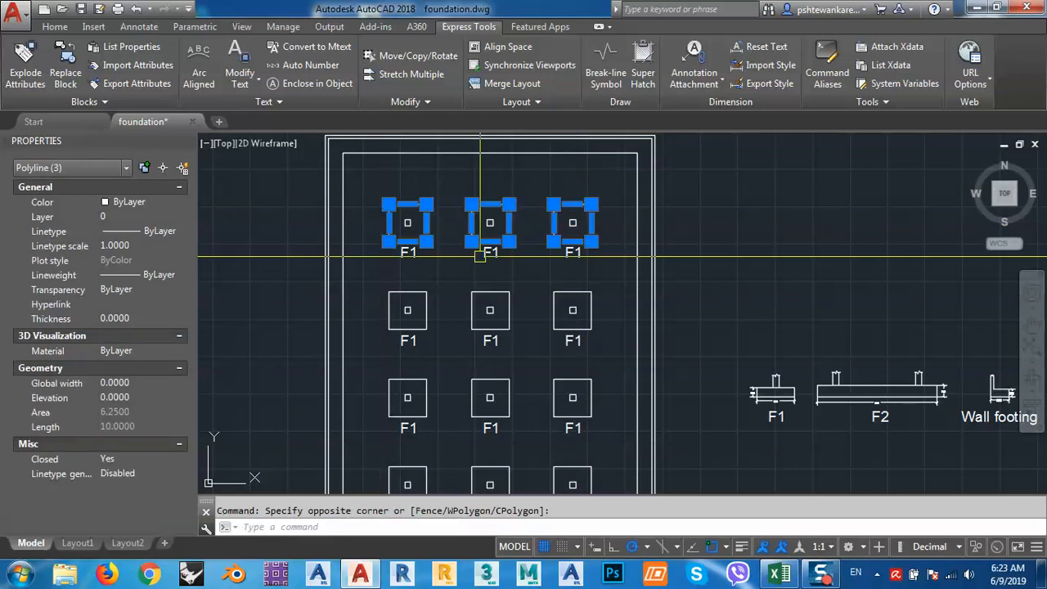
pyautogui.click(420, 294)
pyautogui.moveTo(461, 327); pyautogui.dragTo(479, 246, button='middle')
pyautogui.click(622, 285)
pyautogui.click(417, 321)
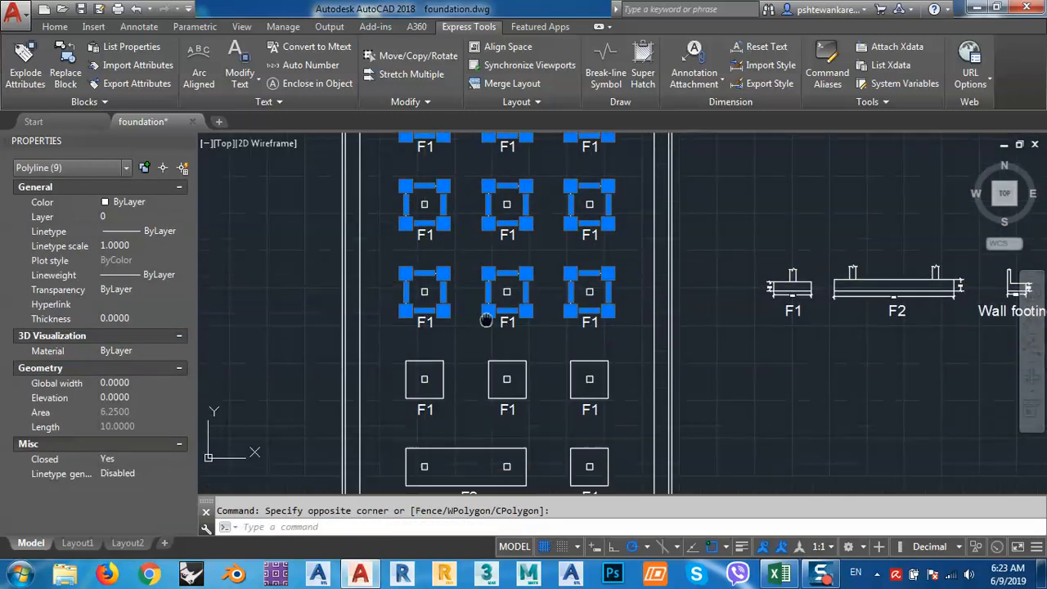
pyautogui.moveTo(602, 390); pyautogui.dragTo(593, 287, button='middle')
pyautogui.click(403, 317)
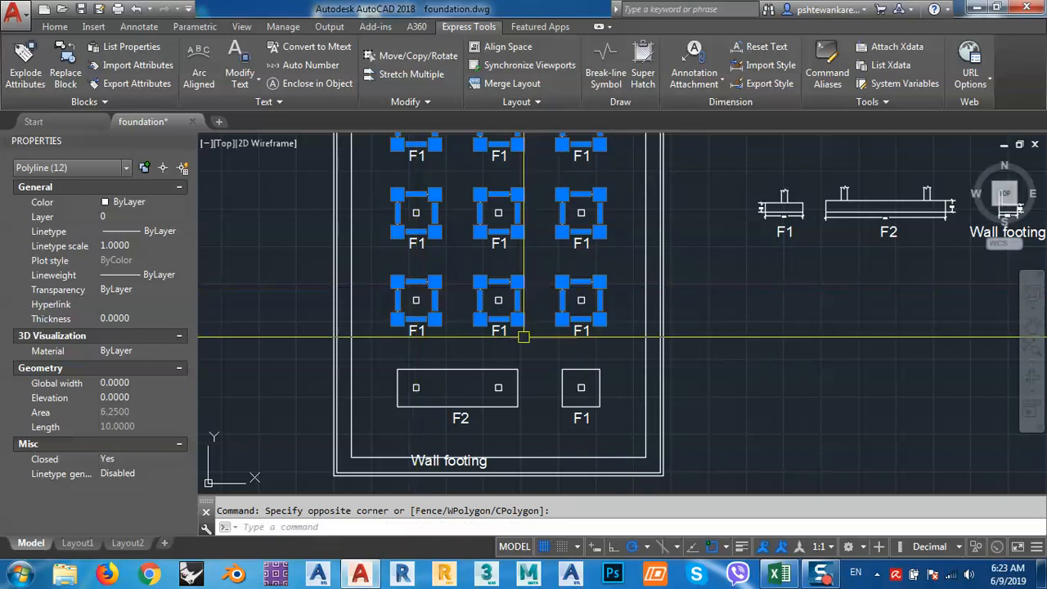
pyautogui.click(586, 367)
pyautogui.scroll(-4, 418, 368)
pyautogui.moveTo(570, 381); pyautogui.dragTo(512, 407, button='middle')
pyautogui.write('o')
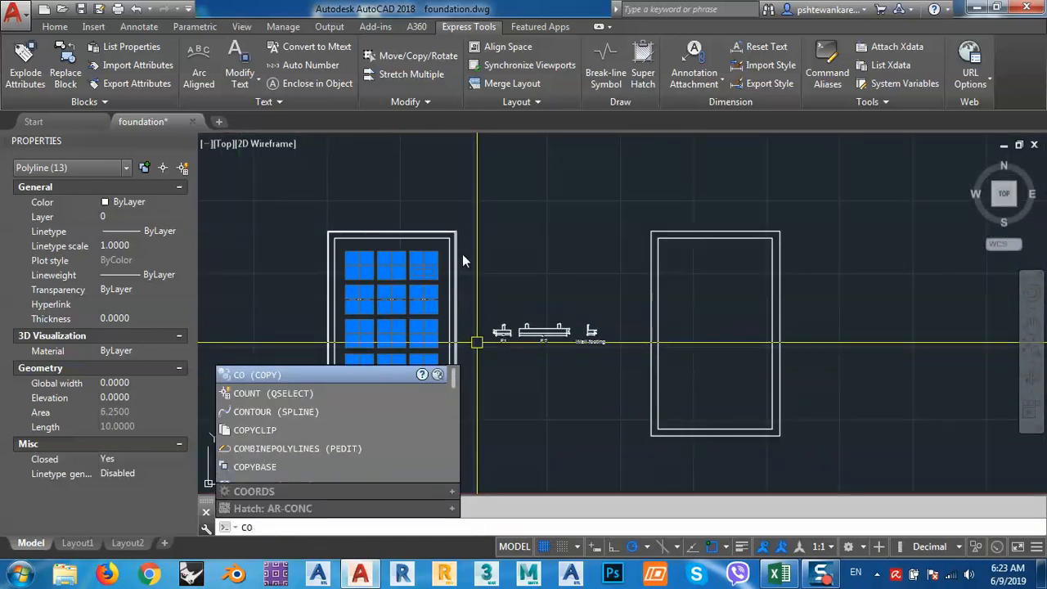
pyautogui.press('Return')
pyautogui.click(364, 190)
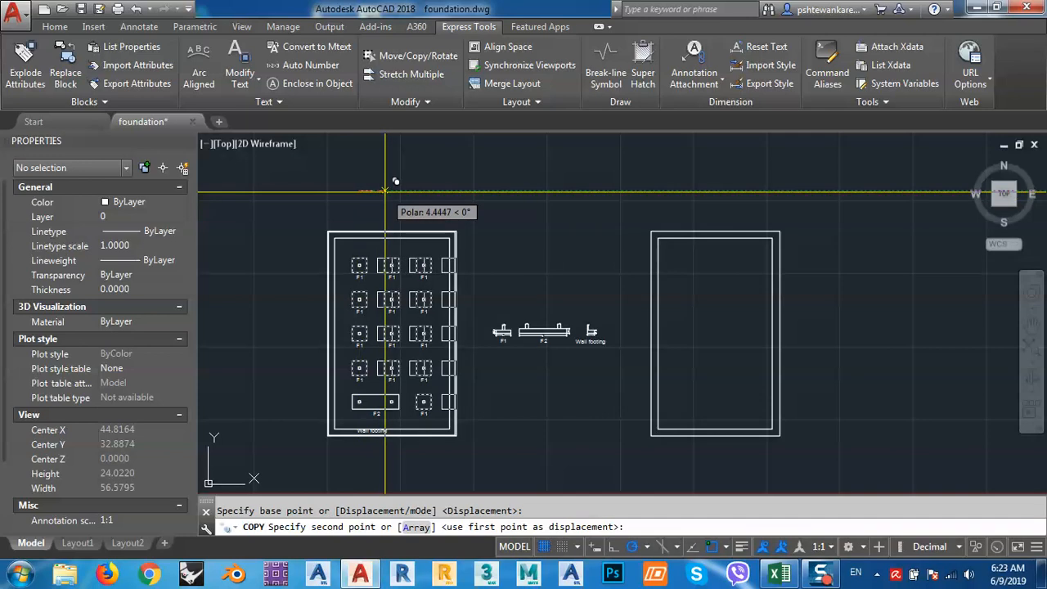
pyautogui.press('Escape')
# - Copy all F1 footing outlines and the F2 outline into the duplicated wall footing outlines, using the outer lower-left corners as base and target points
pyautogui.scroll(6, 365, 259)
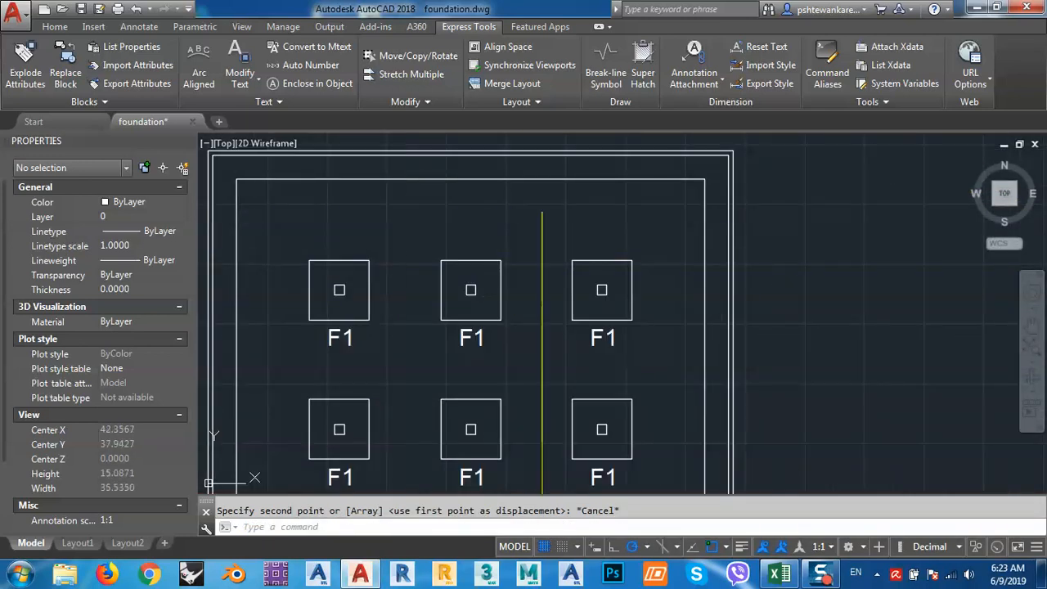
pyautogui.click(618, 228)
pyautogui.click(297, 292)
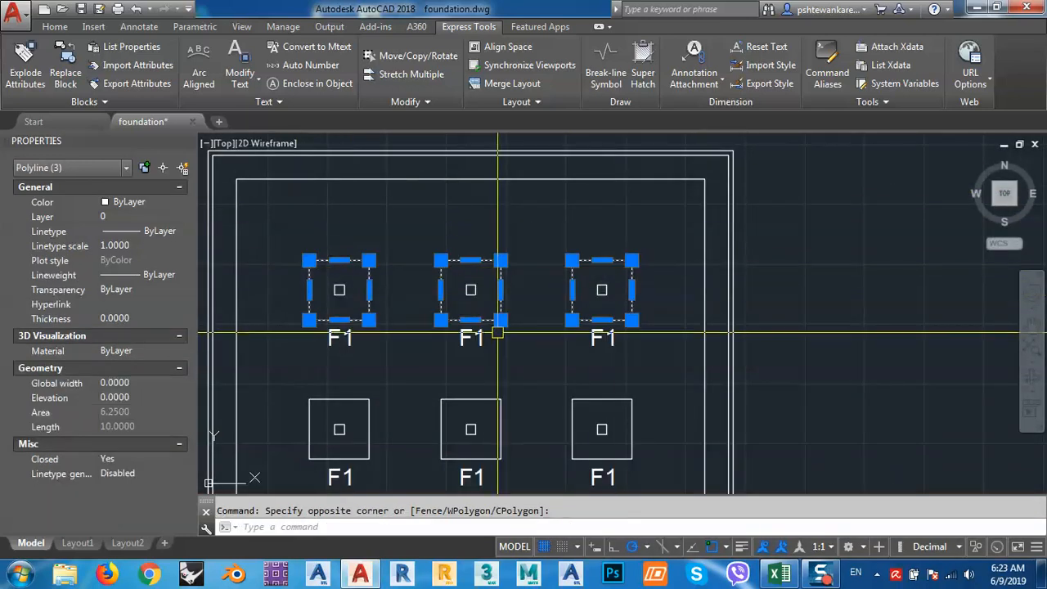
pyautogui.moveTo(569, 343); pyautogui.dragTo(594, 269, button='middle')
pyautogui.click(645, 293)
pyautogui.click(360, 327)
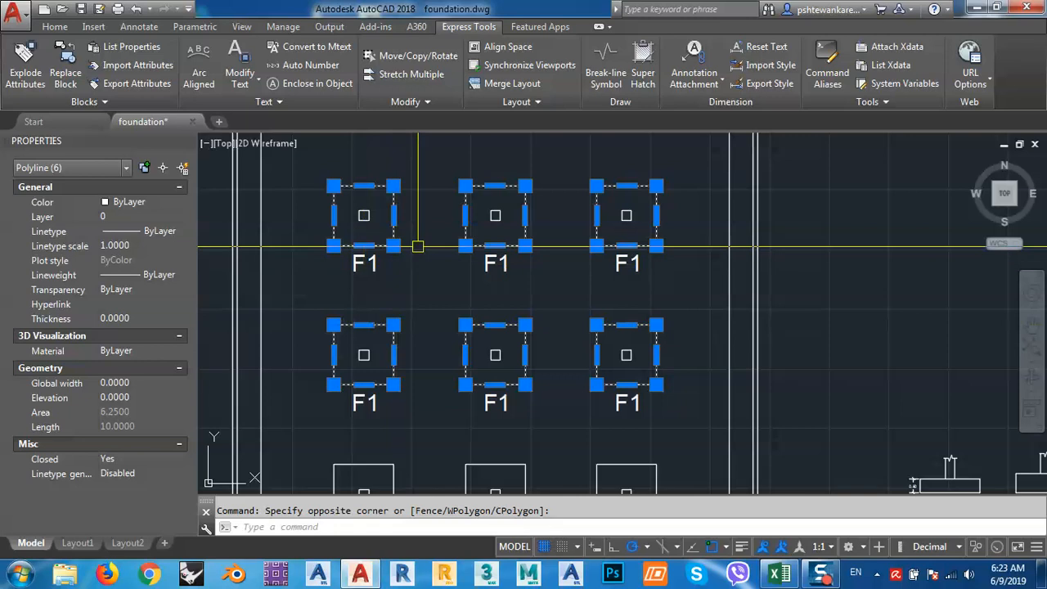
pyautogui.scroll(-4, 495, 337)
pyautogui.scroll(4, 495, 338)
pyautogui.click(531, 299)
pyautogui.click(263, 344)
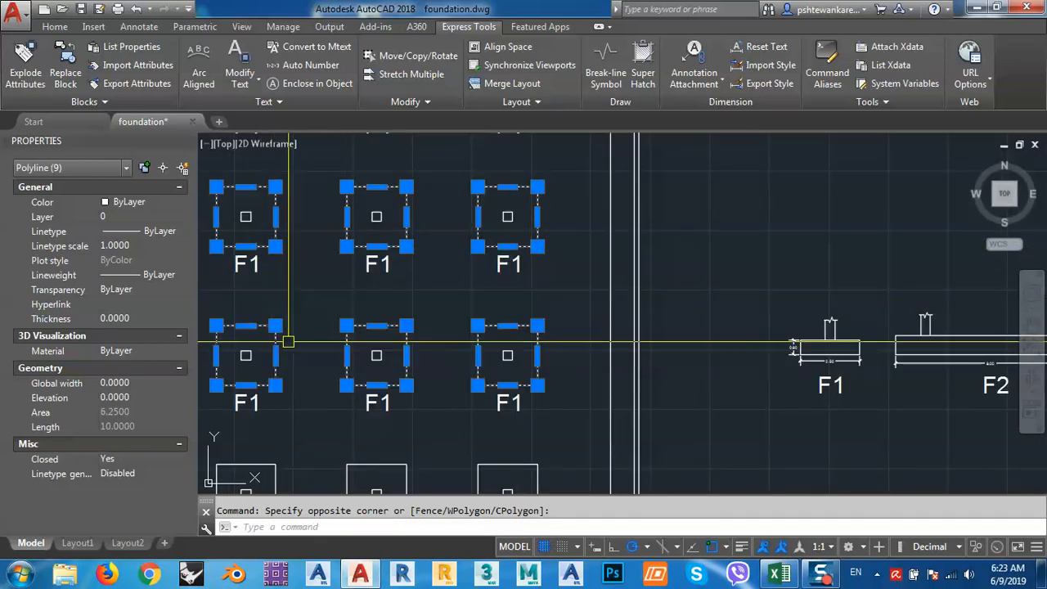
pyautogui.moveTo(393, 368); pyautogui.dragTo(474, 244, button='middle')
pyautogui.click(631, 327)
pyautogui.click(378, 355)
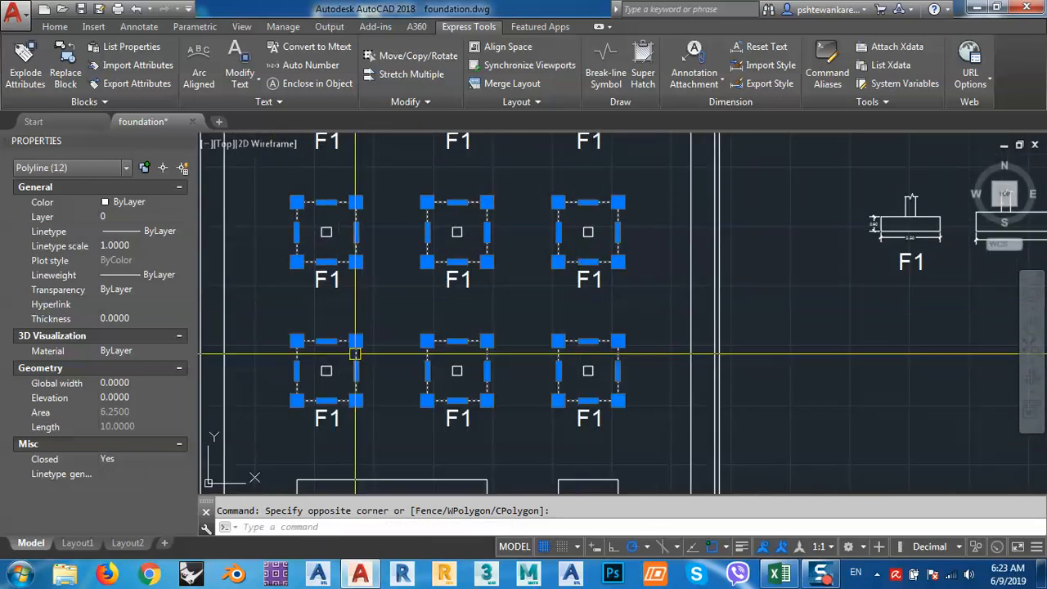
pyautogui.scroll(-3, 459, 275)
pyautogui.scroll(-2, 459, 276)
pyautogui.scroll(4, 532, 334)
pyautogui.moveTo(533, 333); pyautogui.dragTo(568, 327, button='middle')
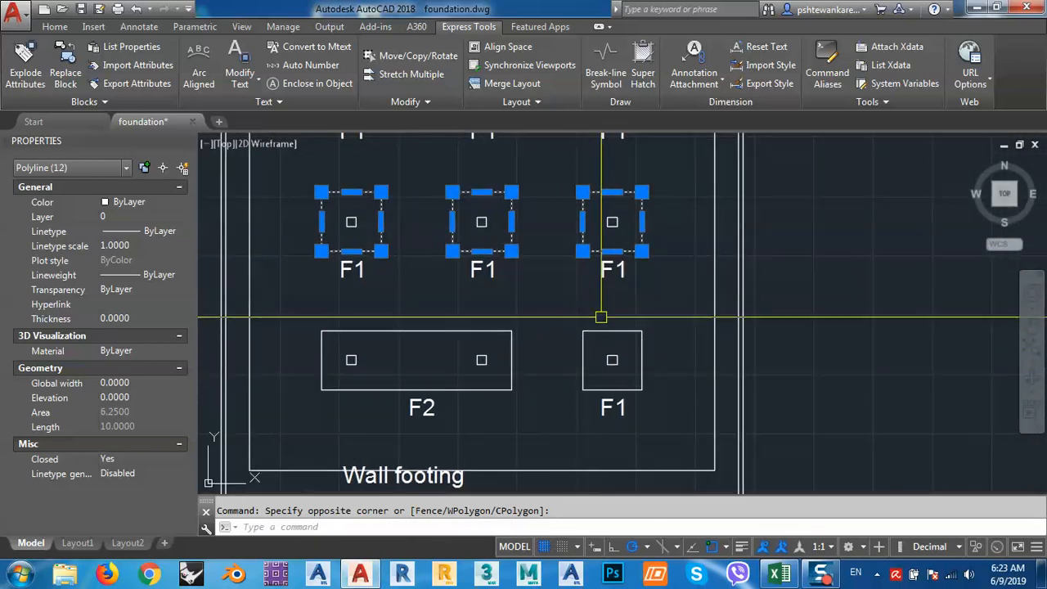
pyautogui.click(603, 318)
pyautogui.click(504, 333)
pyautogui.scroll(-2, 582, 390)
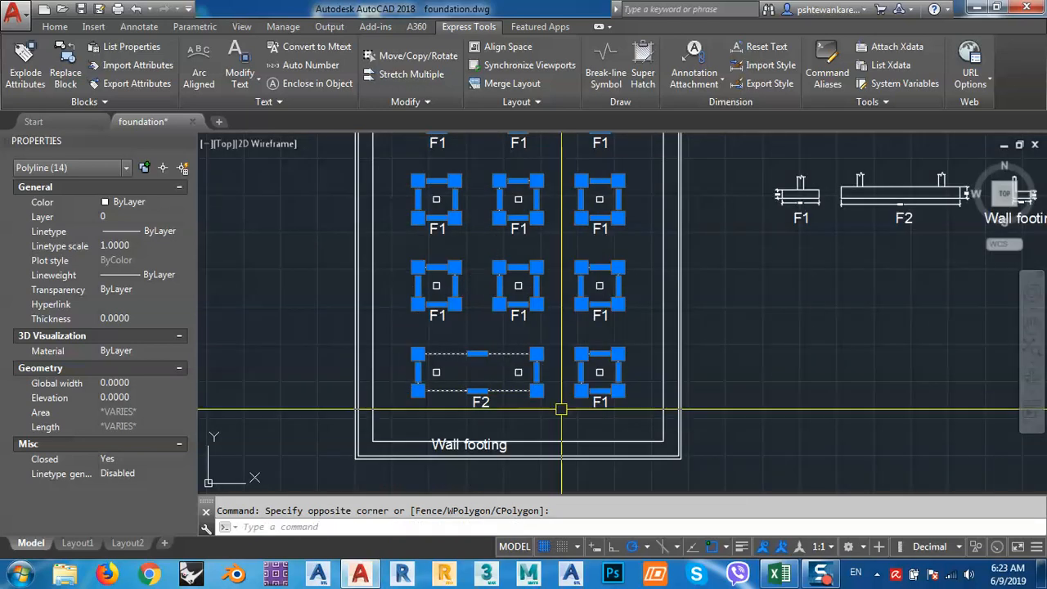
pyautogui.moveTo(561, 409); pyautogui.dragTo(500, 375, button='middle')
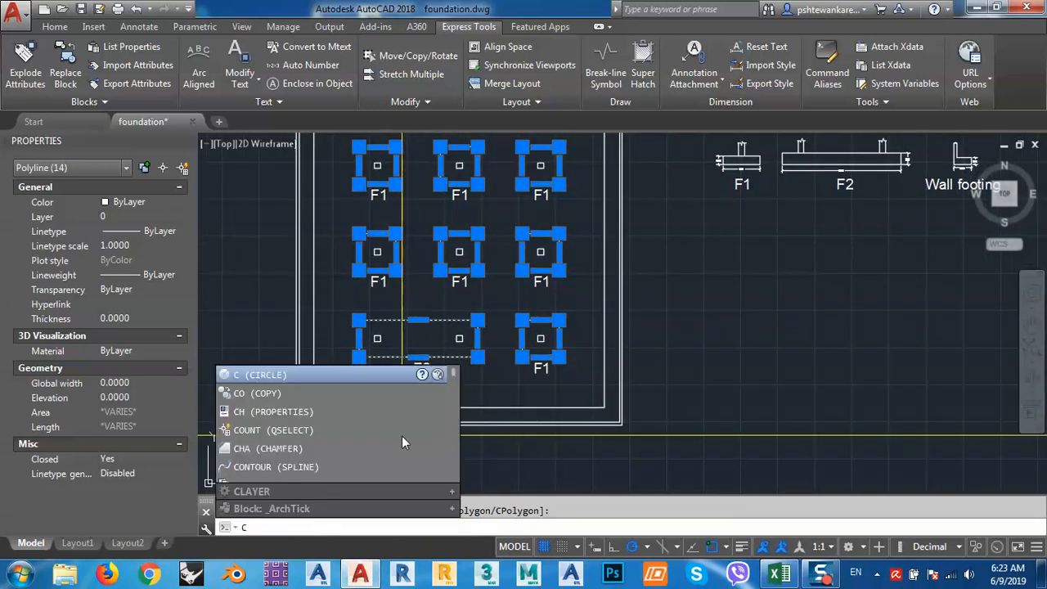
pyautogui.press('Return')
pyautogui.scroll(6, 291, 427)
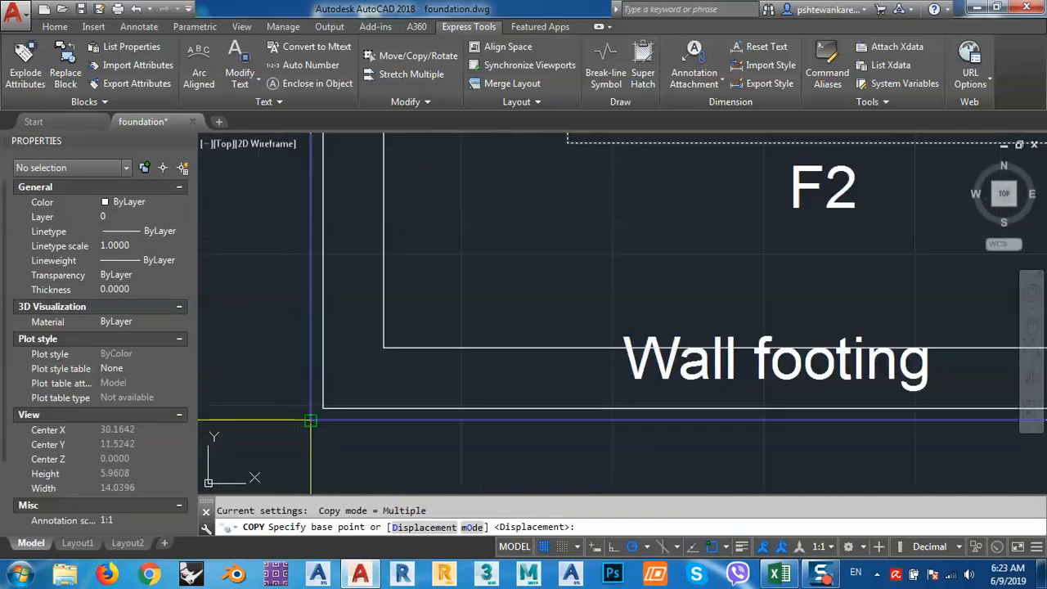
pyautogui.click(310, 419)
pyautogui.scroll(-6, 262, 382)
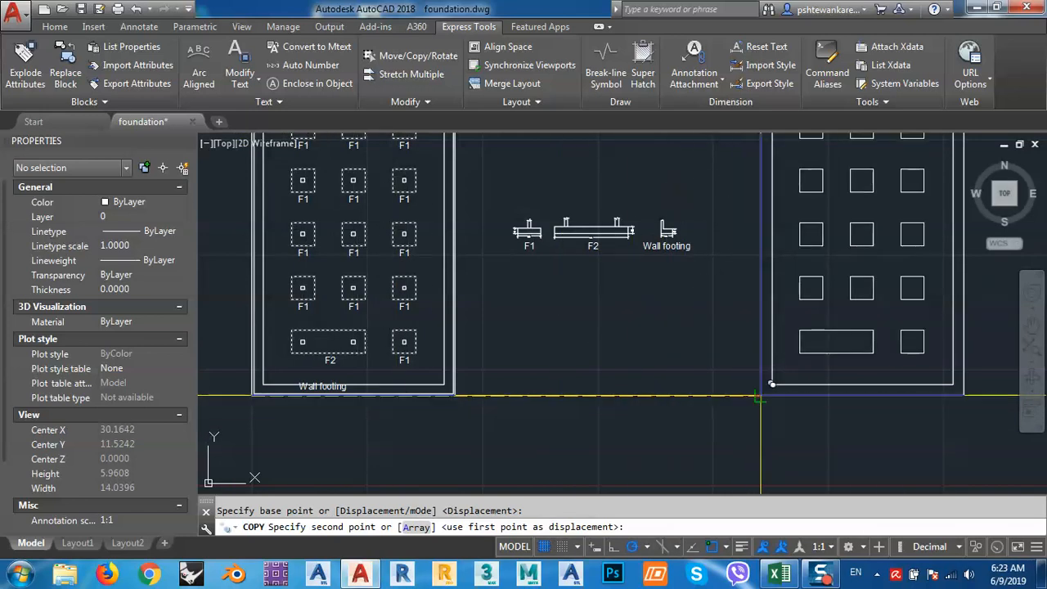
pyautogui.click(761, 396)
pyautogui.press('Escape')
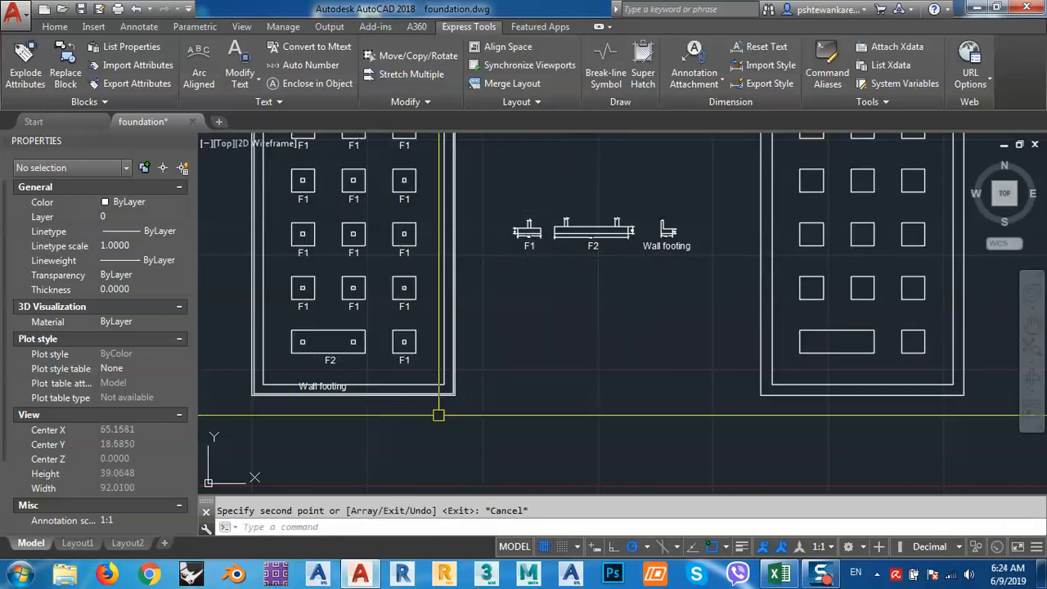
pyautogui.scroll(2, 314, 354)
pyautogui.scroll(2, 314, 353)
pyautogui.click(311, 352)
pyautogui.moveTo(311, 352); pyautogui.dragTo(518, 362, button='middle')
pyautogui.write('co')
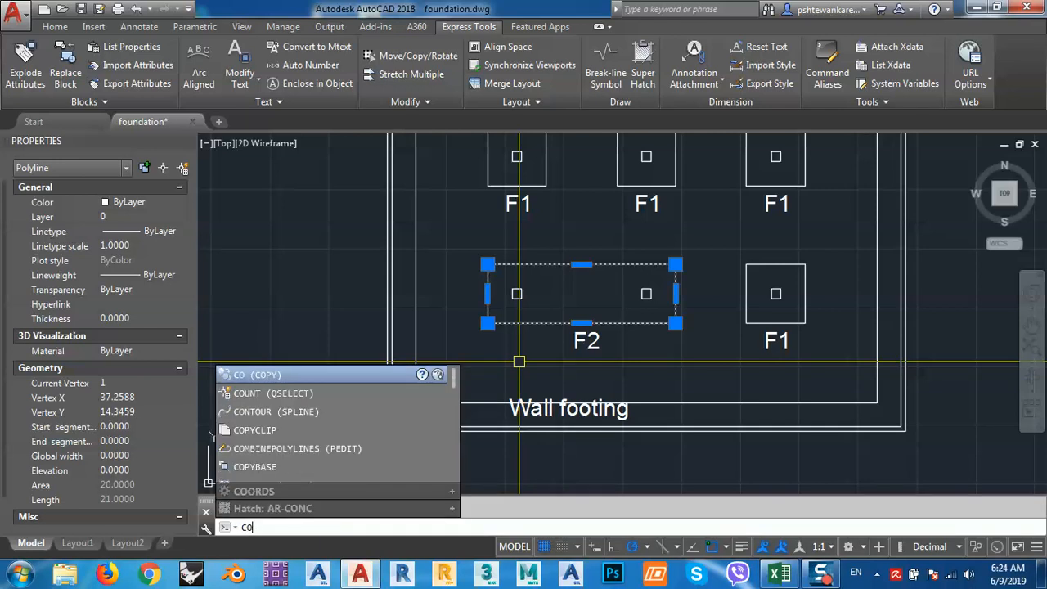
pyautogui.press('Return')
pyautogui.scroll(2, 390, 423)
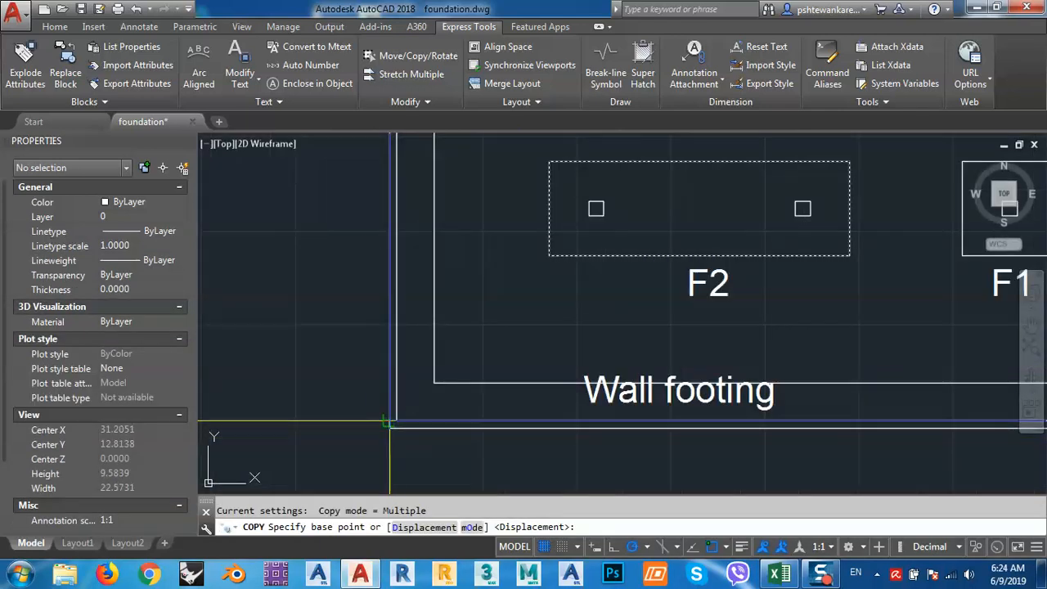
pyautogui.click(390, 427)
pyautogui.scroll(-5, 266, 421)
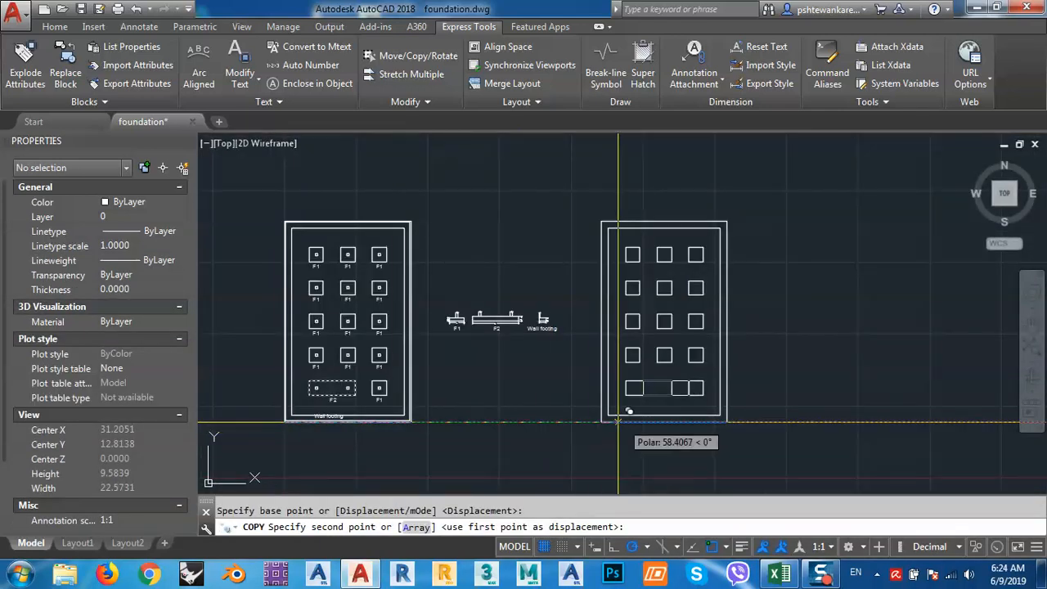
pyautogui.press('Escape')
pyautogui.press('Escape')
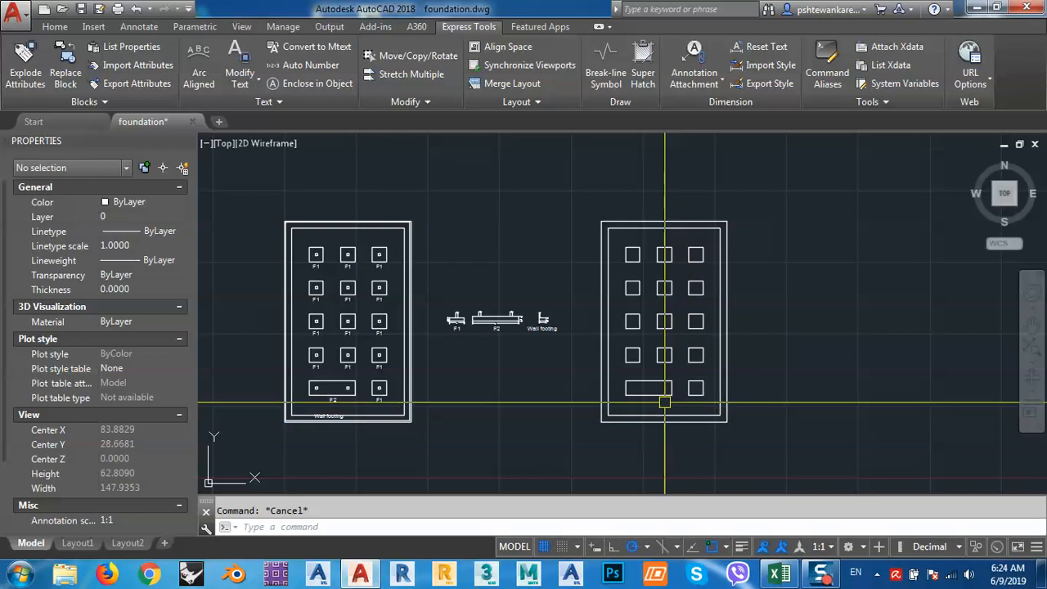
# - Add aligned dimensions to the top and right sides of the upper-left F1 footing outline in the copied plan
pyautogui.scroll(3, 662, 394)
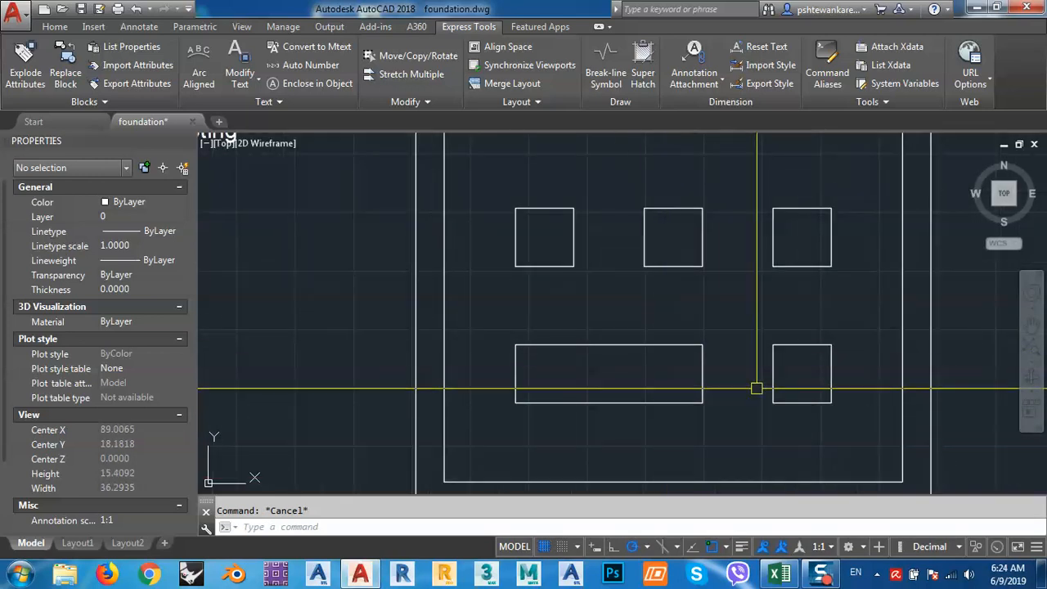
pyautogui.scroll(-2, 578, 365)
pyautogui.moveTo(587, 381); pyautogui.dragTo(607, 403, button='middle')
pyautogui.moveTo(603, 333); pyautogui.dragTo(589, 358, button='middle')
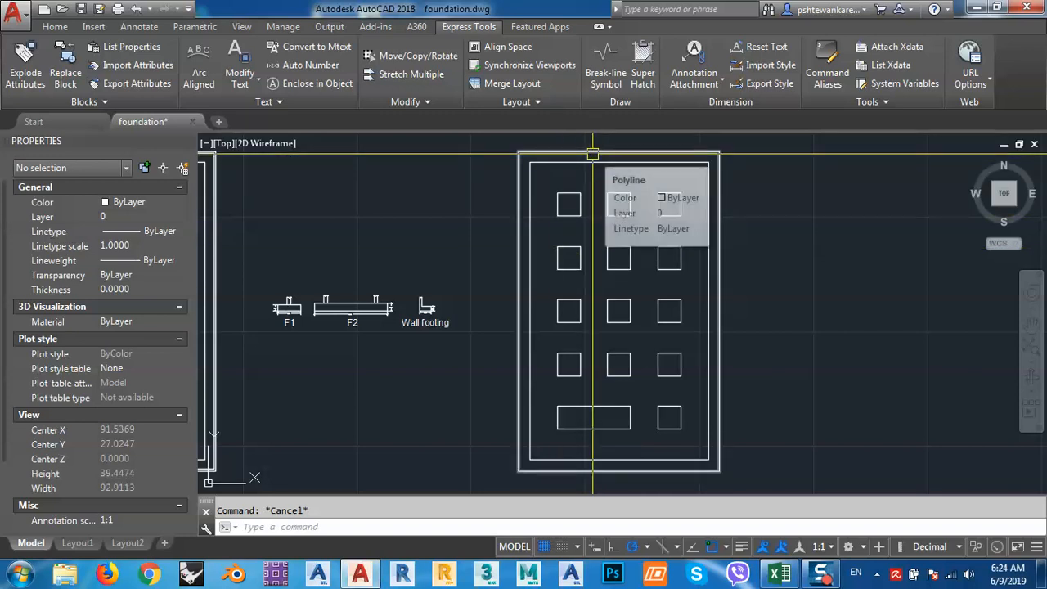
pyautogui.moveTo(627, 240); pyautogui.dragTo(582, 237, button='middle')
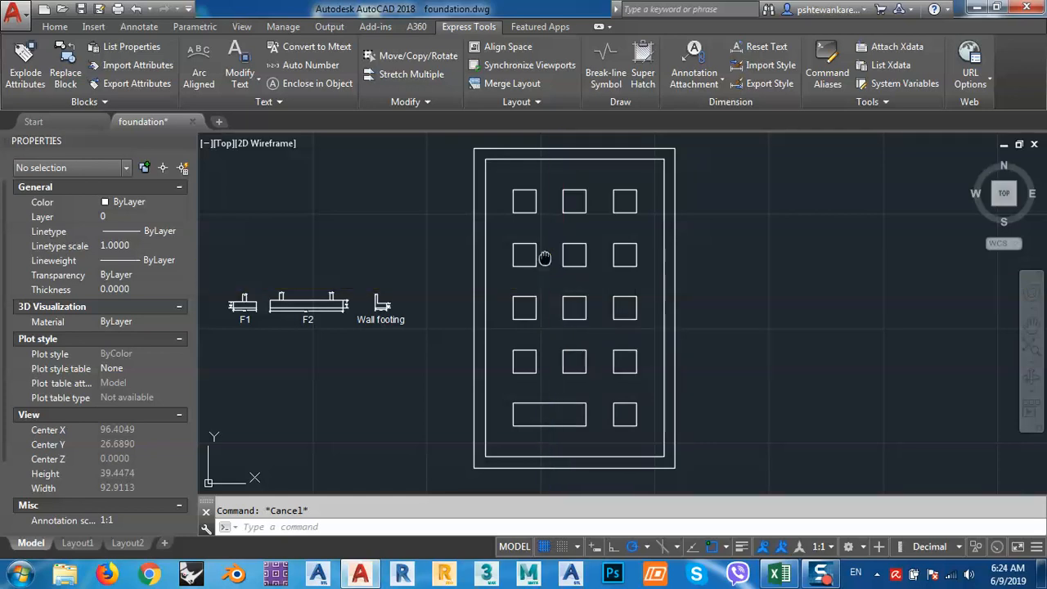
pyautogui.scroll(4, 524, 176)
pyautogui.moveTo(533, 221); pyautogui.dragTo(531, 281, button='middle')
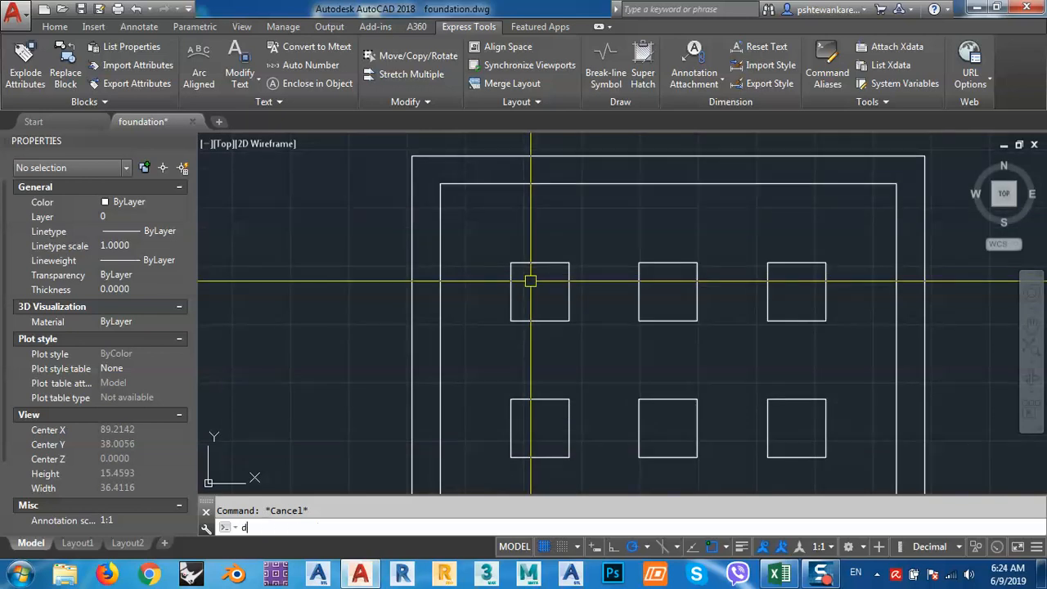
pyautogui.press('Return')
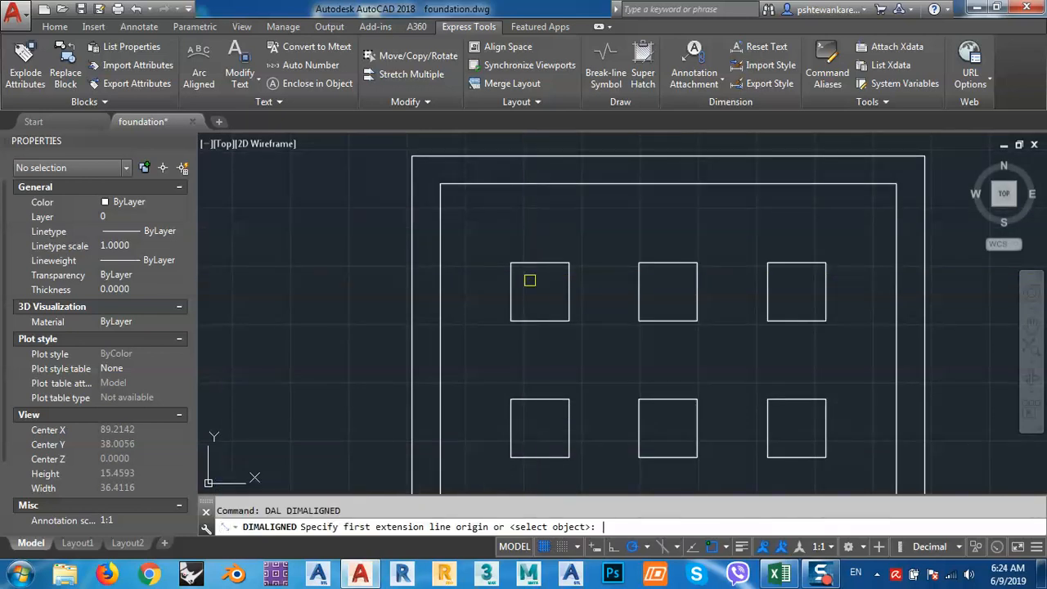
pyautogui.click(540, 260)
pyautogui.scroll(4, 537, 246)
pyautogui.click(538, 245)
pyautogui.press('Return')
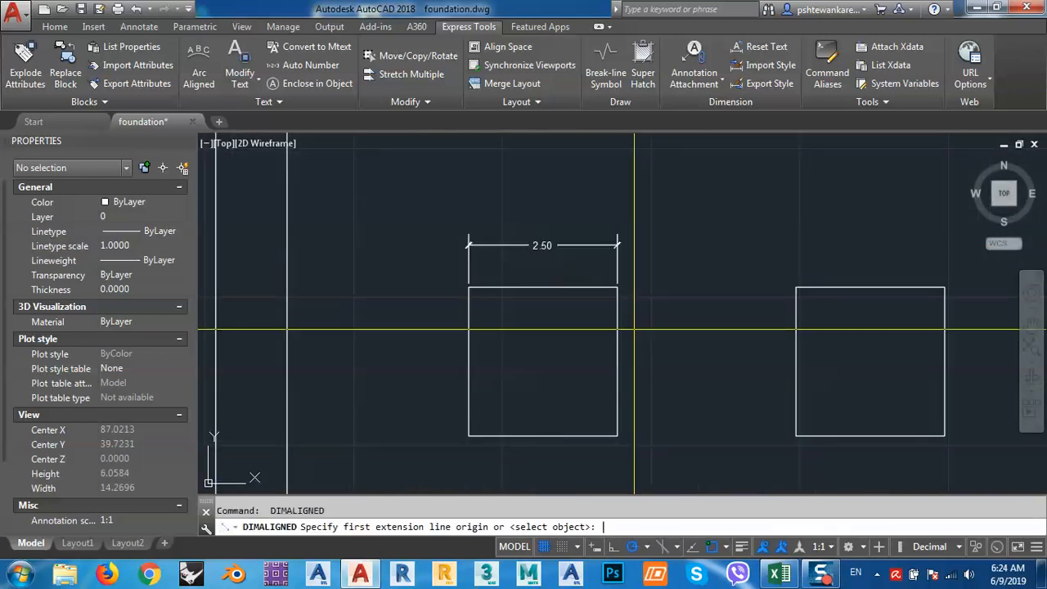
pyautogui.press('Return')
pyautogui.click(616, 333)
pyautogui.click(645, 361)
pyautogui.scroll(-4, 515, 285)
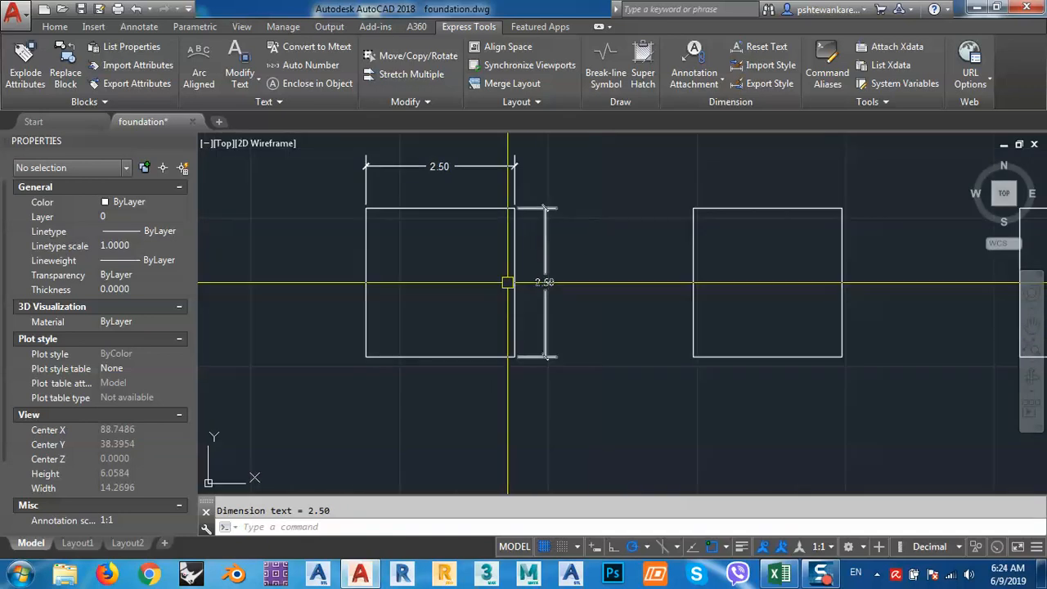
# - Compare the dimensioned F1 outline in the copied plan with the width and thickness dimensions on the F1 section detail
pyautogui.scroll(-3, 525, 284)
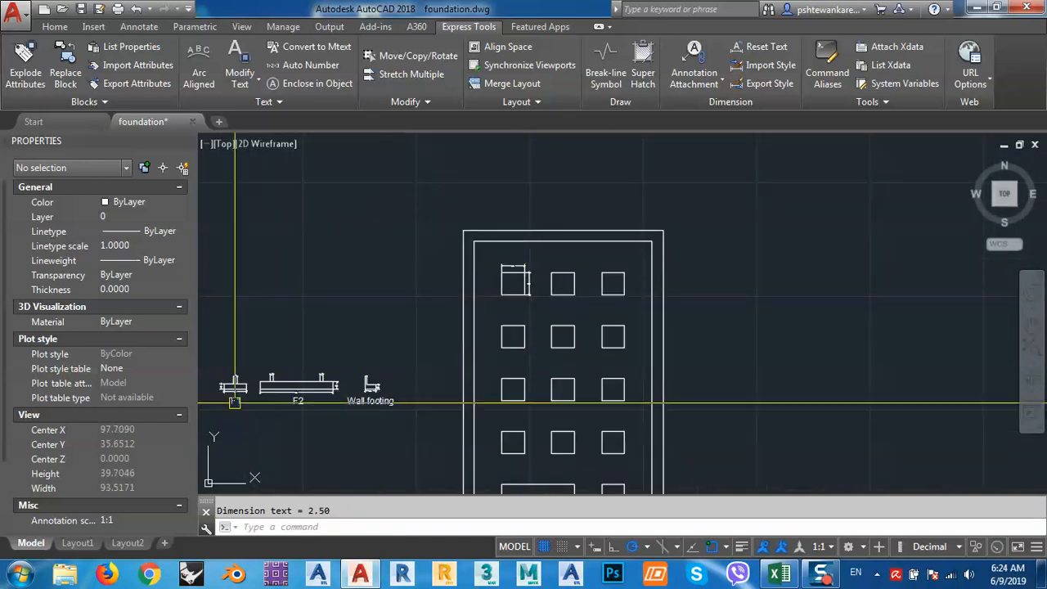
pyautogui.scroll(4, 242, 391)
pyautogui.moveTo(249, 382); pyautogui.dragTo(316, 351, button='middle')
pyautogui.scroll(3, 352, 344)
pyautogui.scroll(-6, 351, 330)
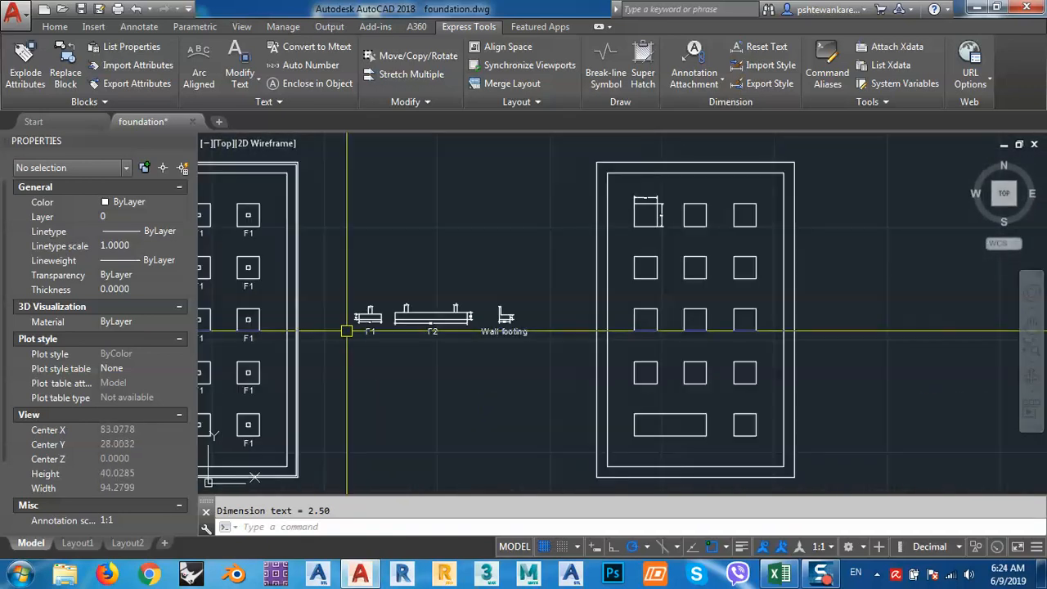
pyautogui.scroll(8, 505, 264)
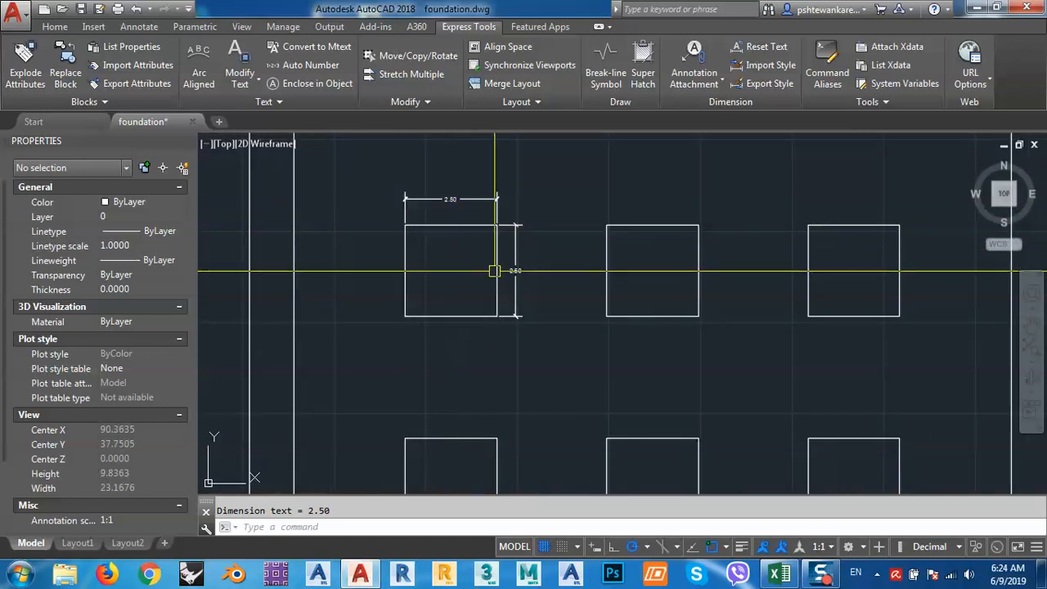
pyautogui.scroll(-5, 497, 222)
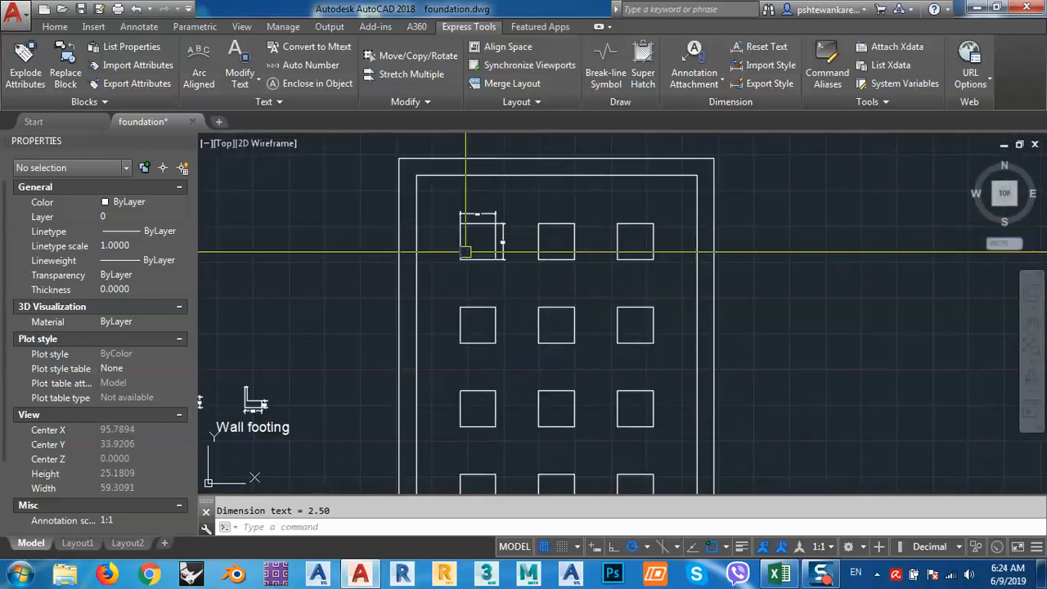
pyautogui.moveTo(467, 245); pyautogui.dragTo(712, 222, button='middle')
pyautogui.scroll(5, 276, 346)
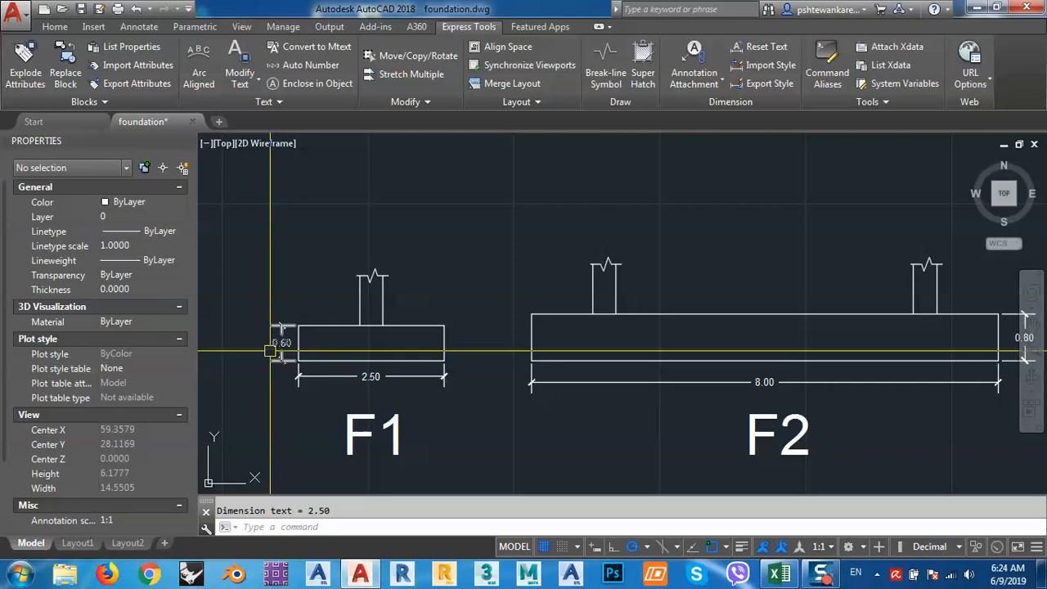
pyautogui.scroll(-7, 272, 350)
pyautogui.scroll(-2, 394, 163)
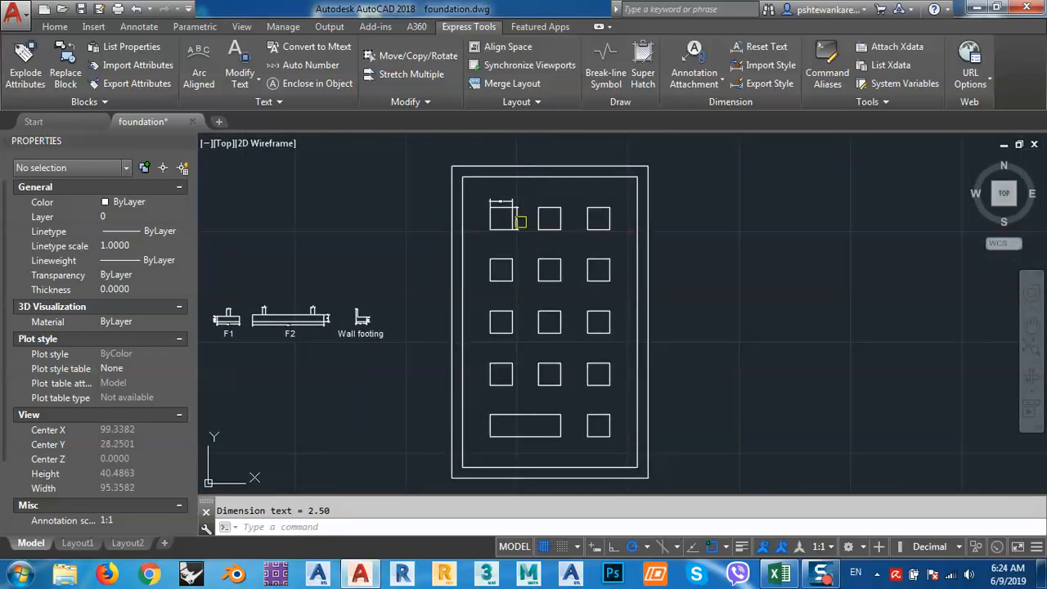
pyautogui.scroll(2, 516, 222)
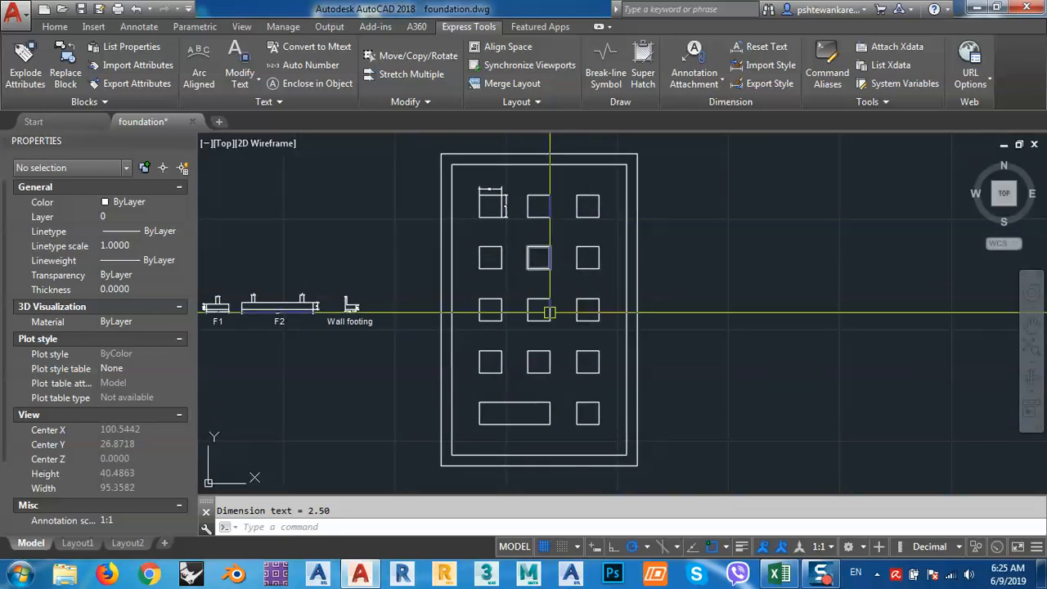
pyautogui.moveTo(536, 304); pyautogui.dragTo(573, 316, button='middle')
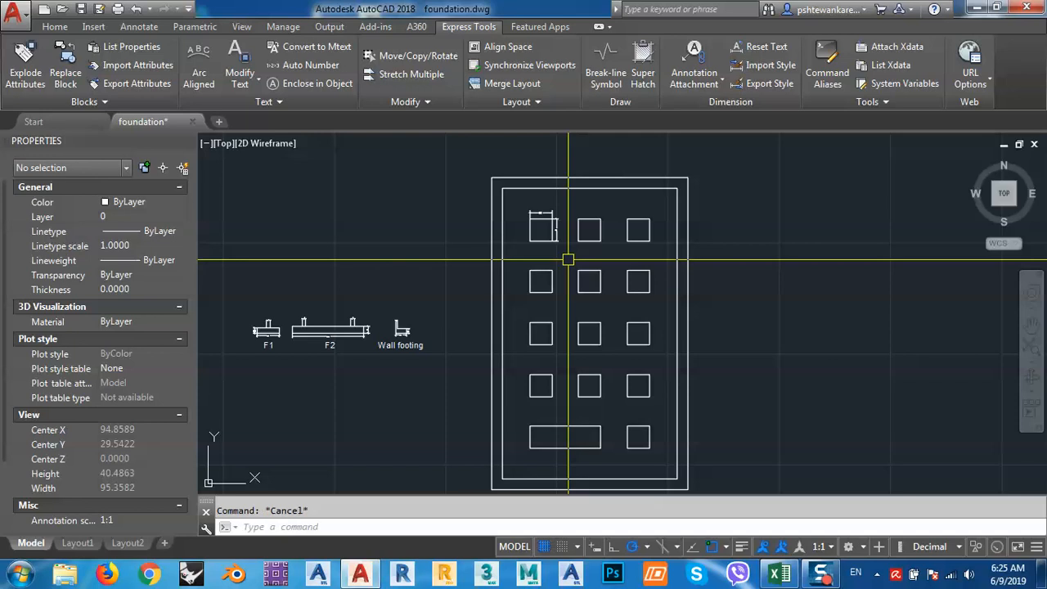
# - Hatch the inside of every F1 footing outline in the copied plan with the ANSI31 pattern, leaving the F2 outline unhatched
pyautogui.scroll(5, 550, 217)
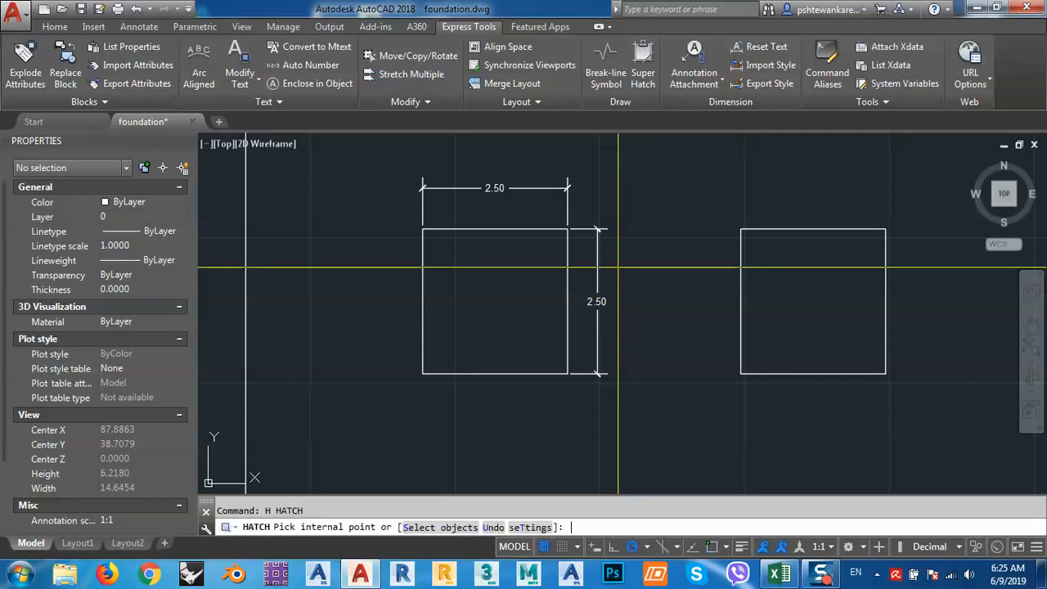
pyautogui.click(511, 297)
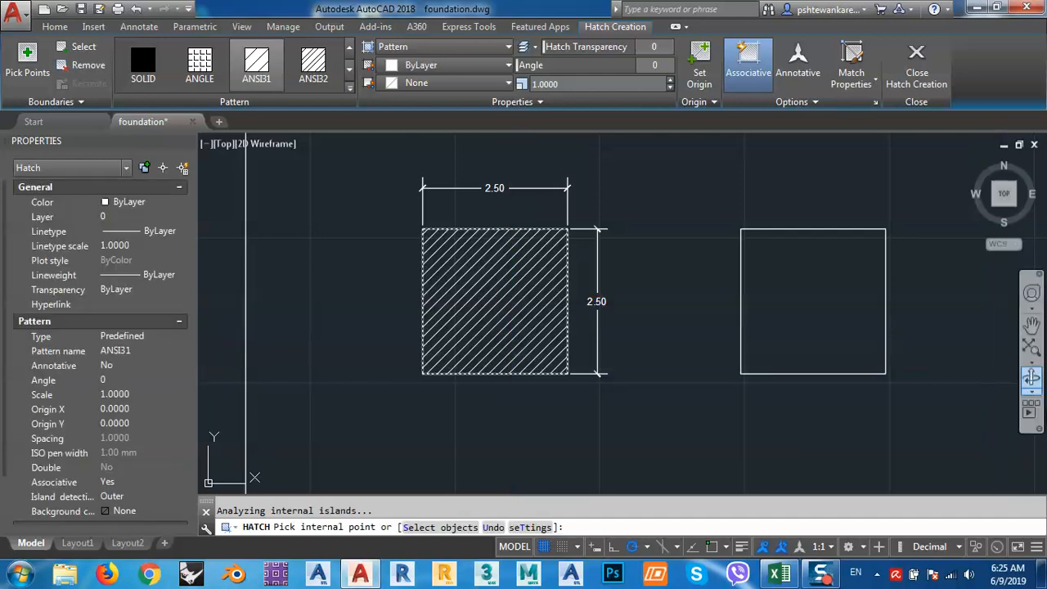
pyautogui.click(810, 315)
pyautogui.scroll(-2, 523, 296)
pyautogui.scroll(-2, 524, 296)
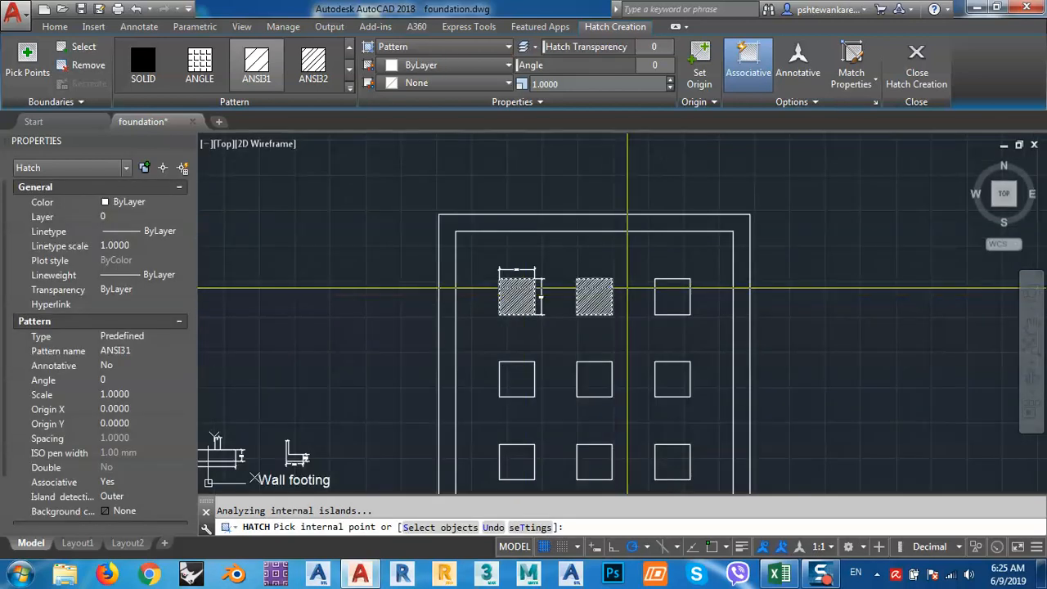
pyautogui.click(664, 281)
pyautogui.click(673, 384)
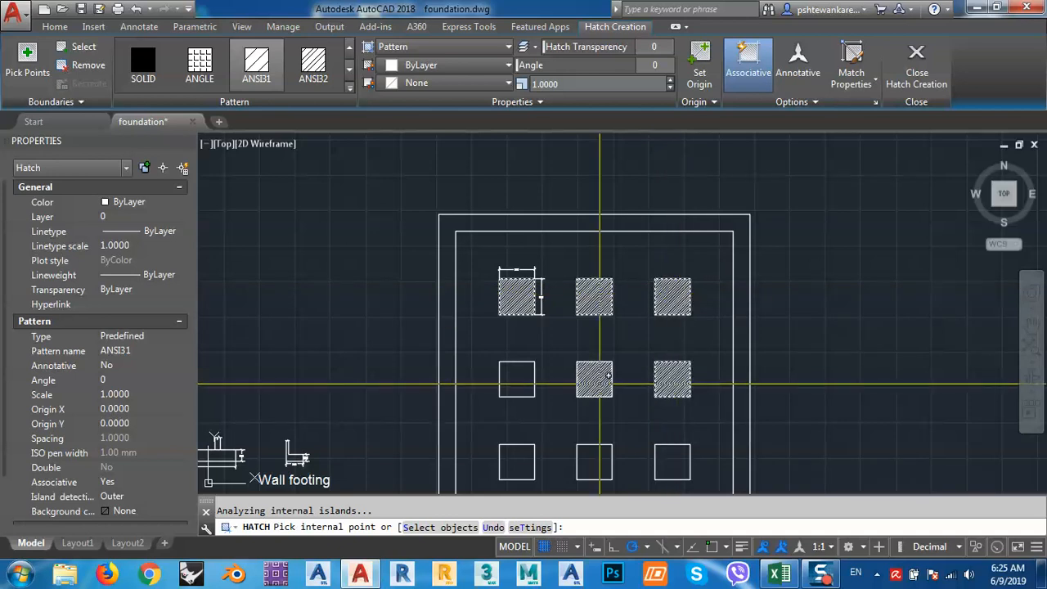
pyautogui.click(527, 380)
pyautogui.moveTo(541, 408); pyautogui.dragTo(491, 268, button='middle')
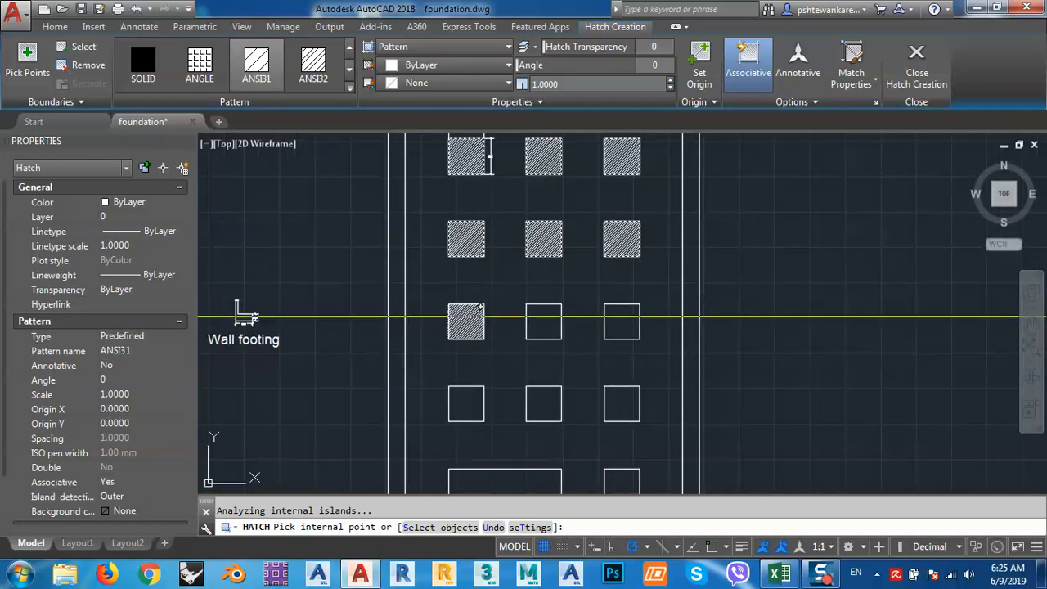
pyautogui.click(616, 321)
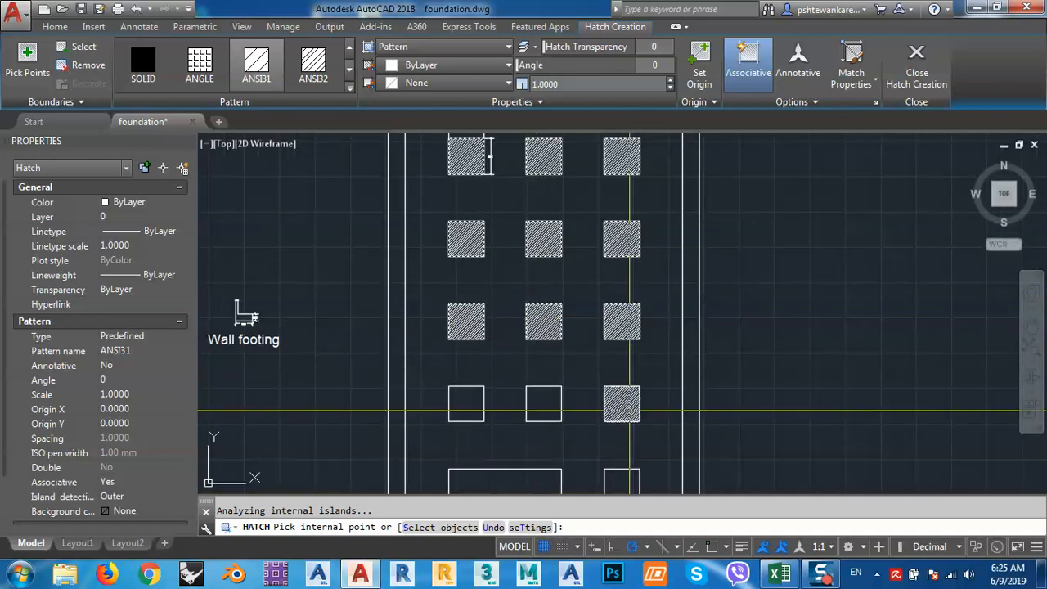
pyautogui.click(630, 412)
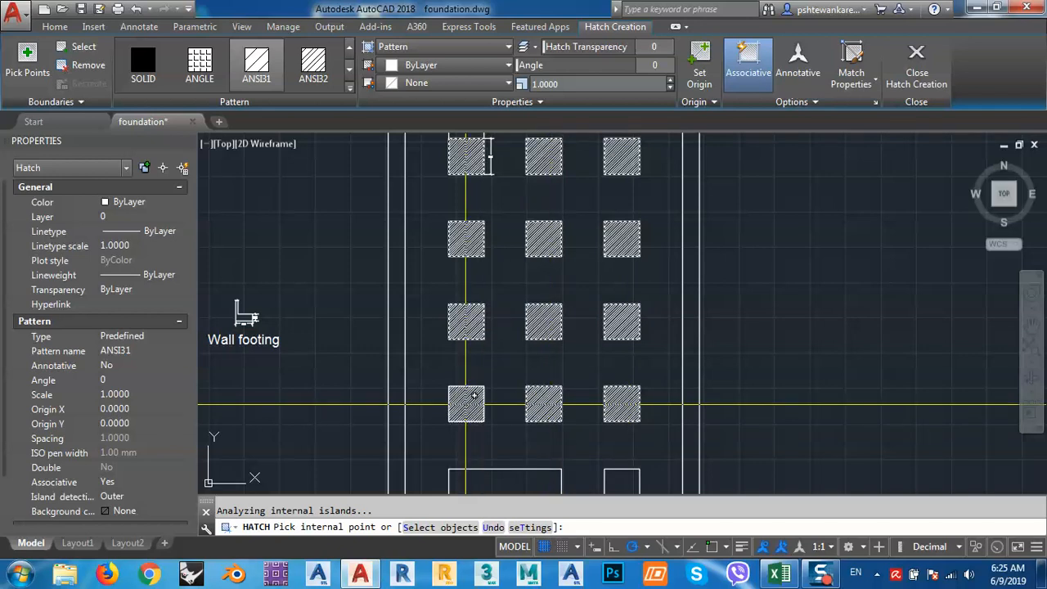
pyautogui.click(466, 404)
pyautogui.scroll(-2, 567, 418)
pyautogui.moveTo(585, 423)
pyautogui.mouseDown(button='middle')
pyautogui.moveTo(520, 307)
pyautogui.moveTo(587, 394)
pyautogui.mouseUp(button='middle')
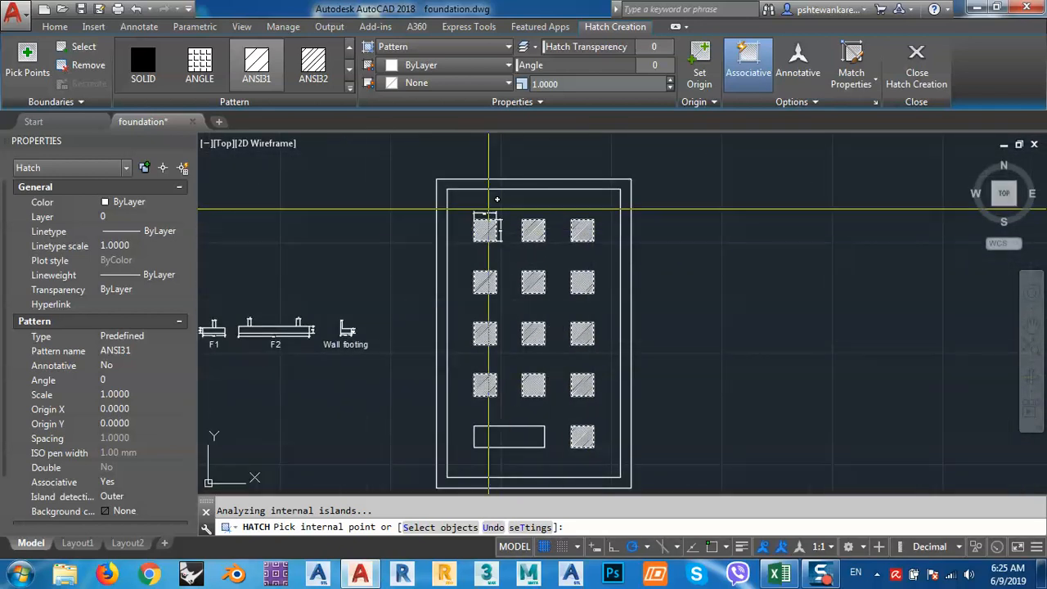
pyautogui.scroll(5, 489, 209)
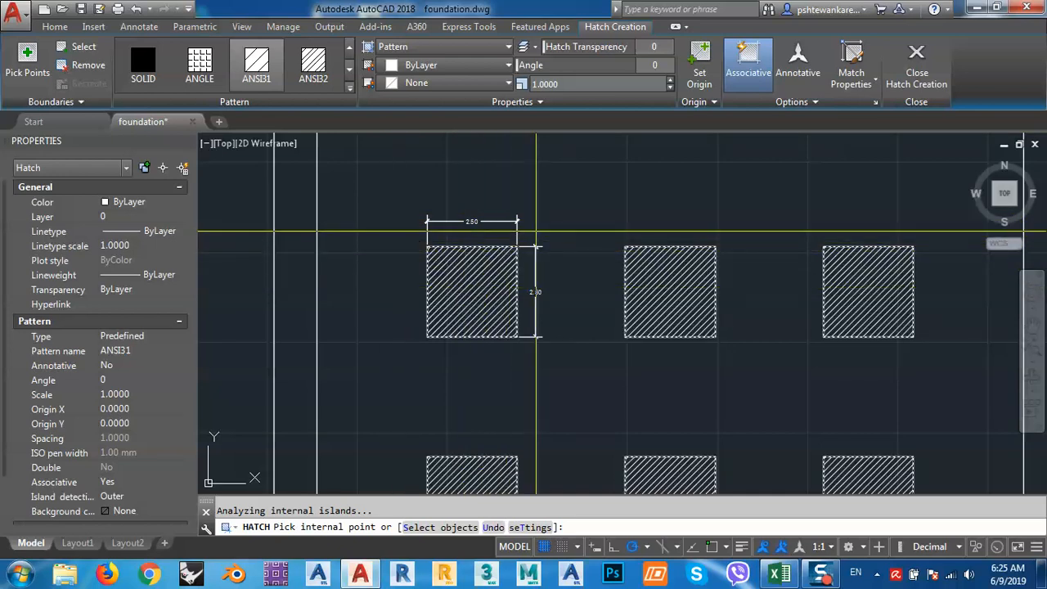
pyautogui.press('Return')
# - Draw a closed, irregular five-sided polyline in the empty area just outside the upper-right corner of the copied plan
pyautogui.scroll(-6, 549, 236)
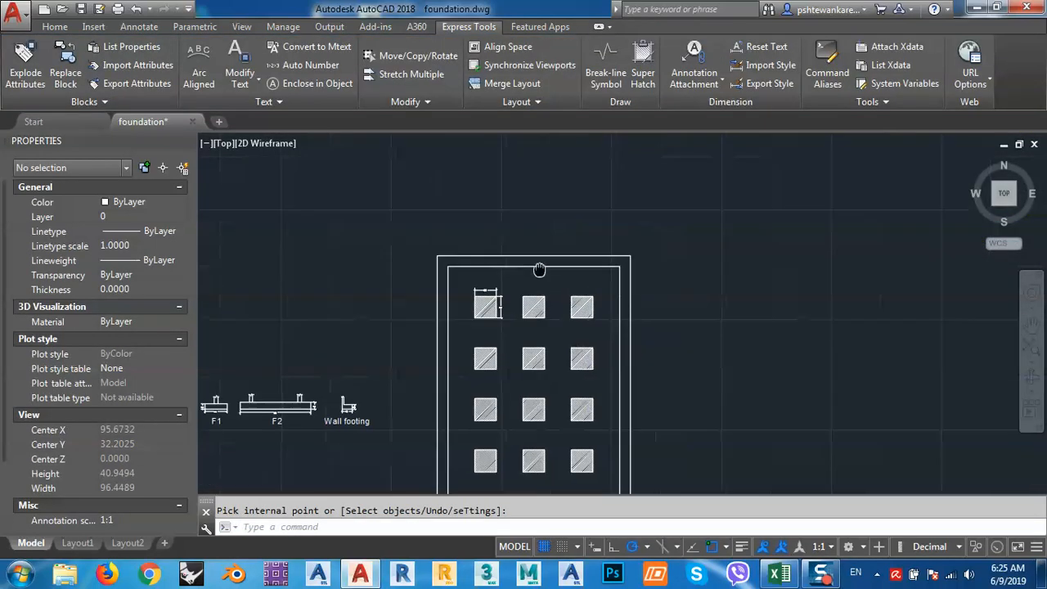
pyautogui.scroll(2, 633, 304)
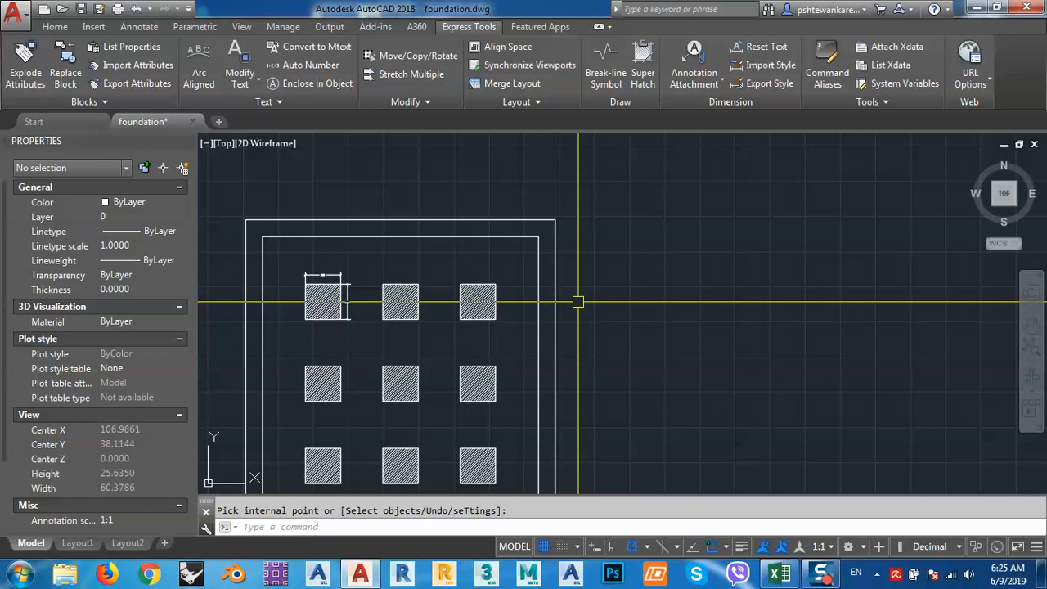
pyautogui.click(595, 285)
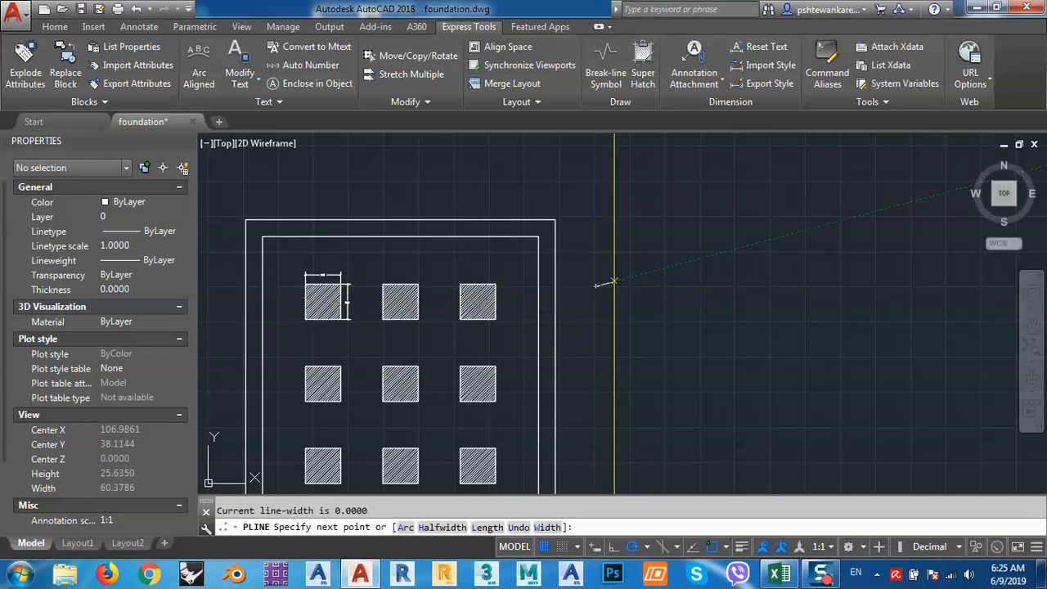
pyautogui.click(707, 286)
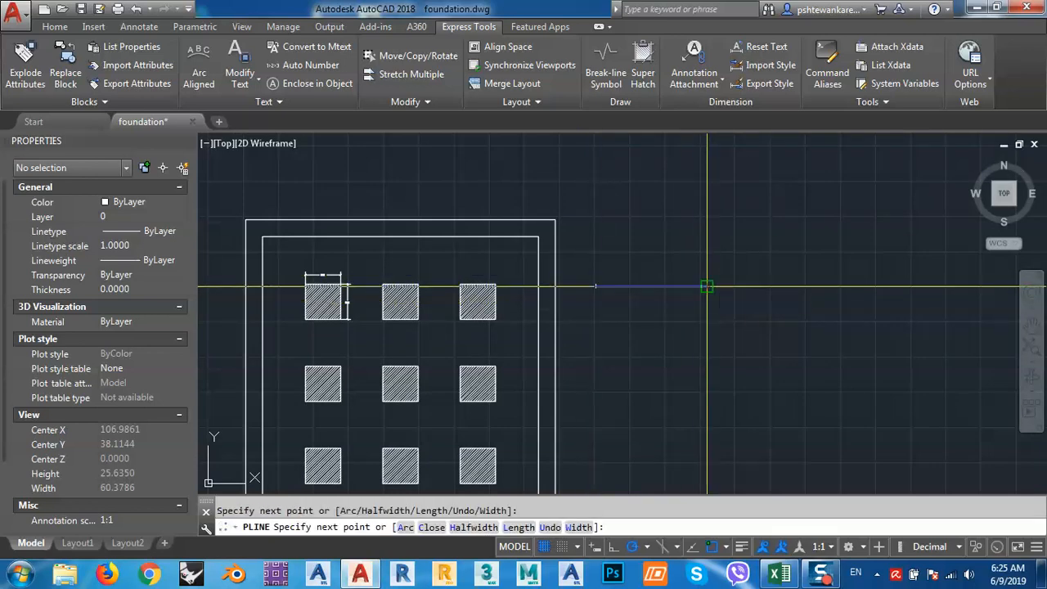
pyautogui.click(730, 219)
pyautogui.click(672, 186)
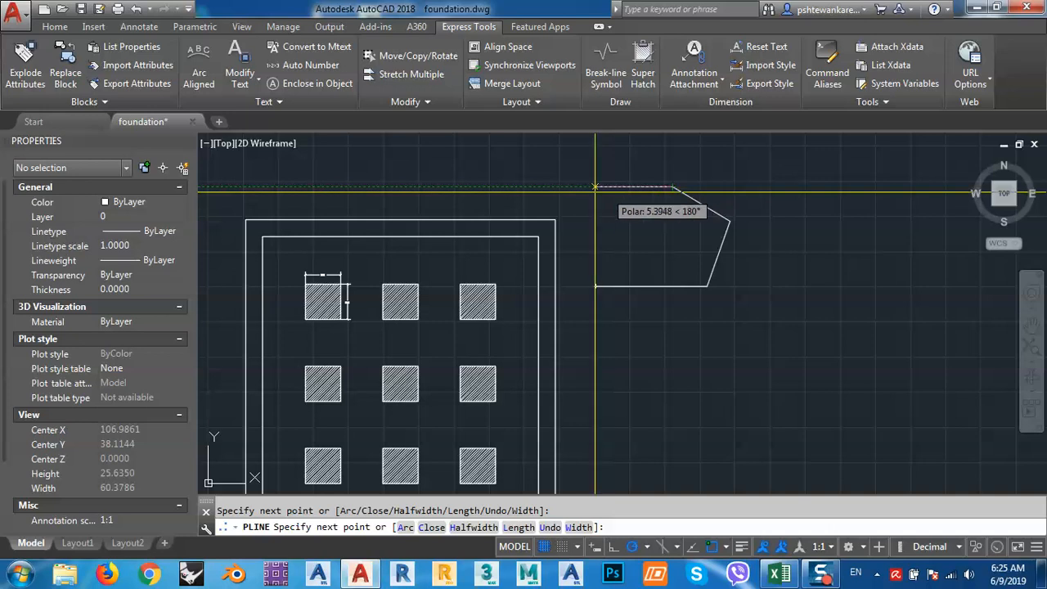
pyautogui.click(593, 187)
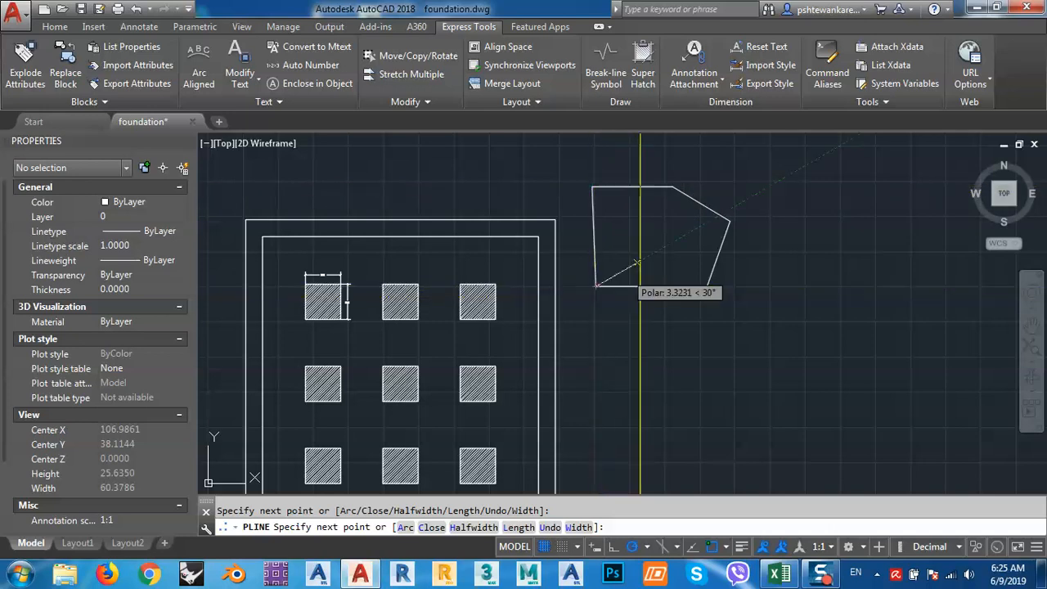
pyautogui.moveTo(646, 276); pyautogui.dragTo(660, 317, button='middle')
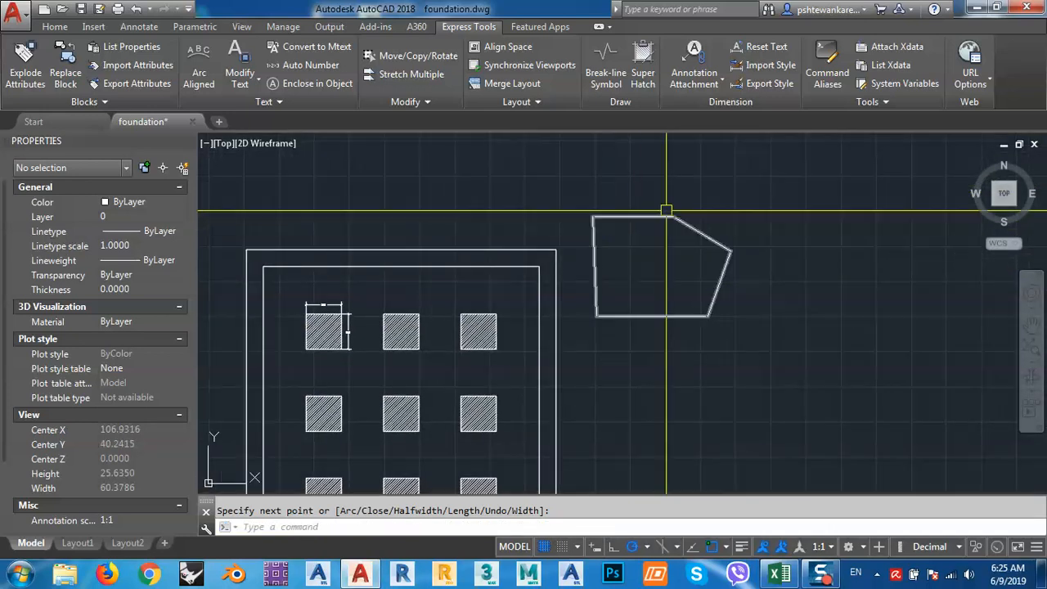
# - Erase the irregular five-sided polyline just outside the upper-right corner of the copied plan
pyautogui.scroll(2, 315, 335)
pyautogui.scroll(4, 315, 336)
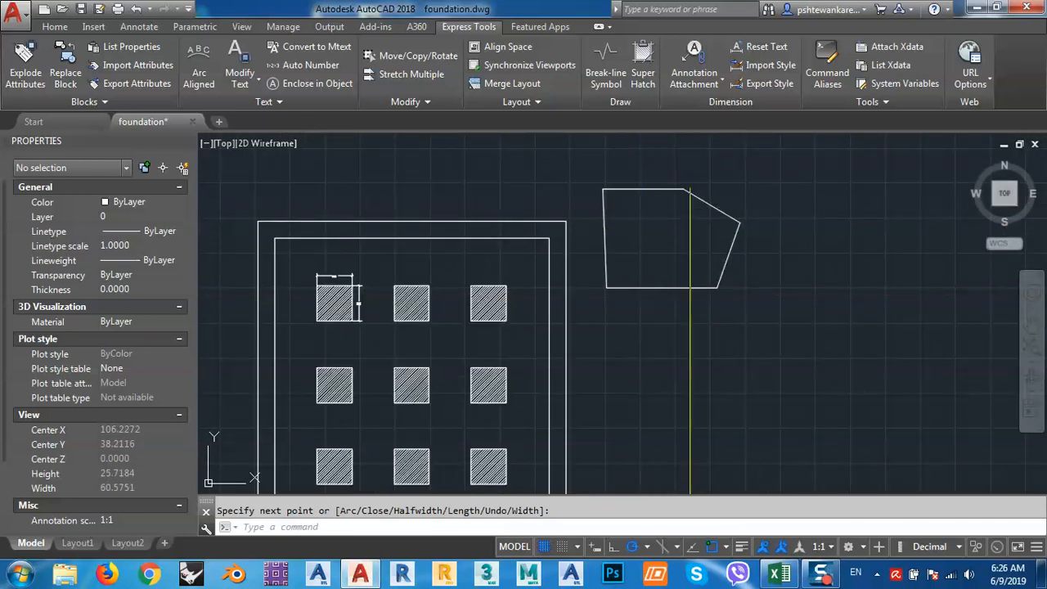
pyautogui.scroll(5, 347, 284)
pyautogui.moveTo(346, 280); pyautogui.dragTo(420, 280, button='middle')
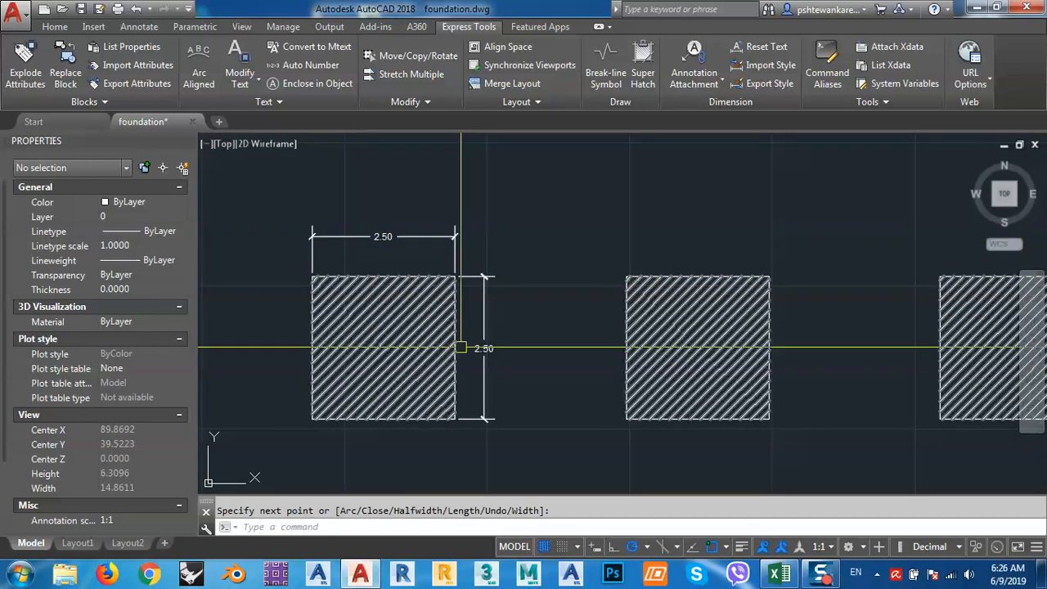
pyautogui.scroll(-5, 661, 287)
pyautogui.moveTo(624, 315); pyautogui.dragTo(565, 312, button='middle')
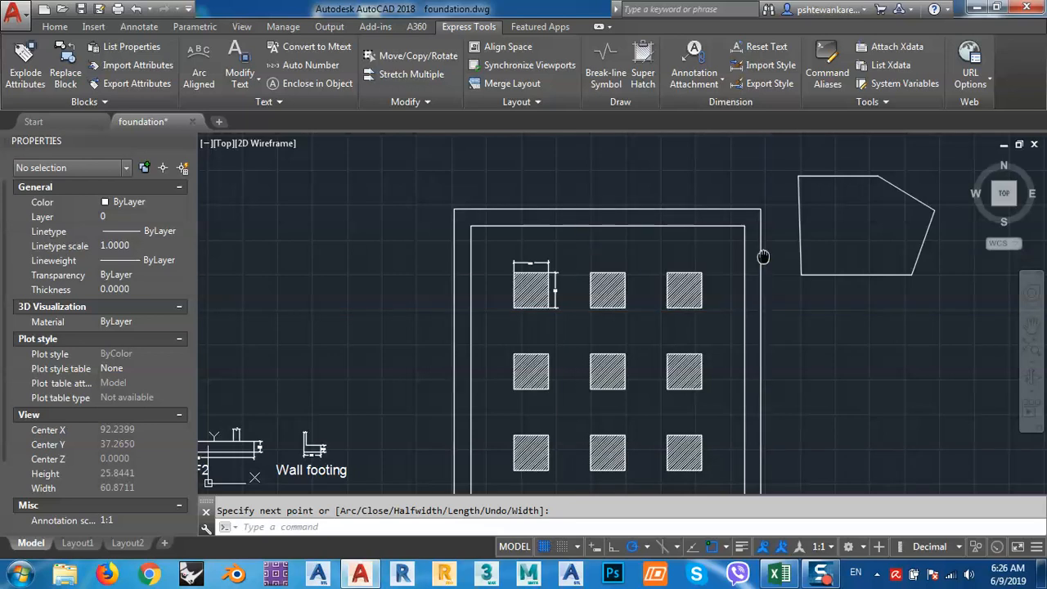
pyautogui.moveTo(762, 257); pyautogui.dragTo(574, 305, button='middle')
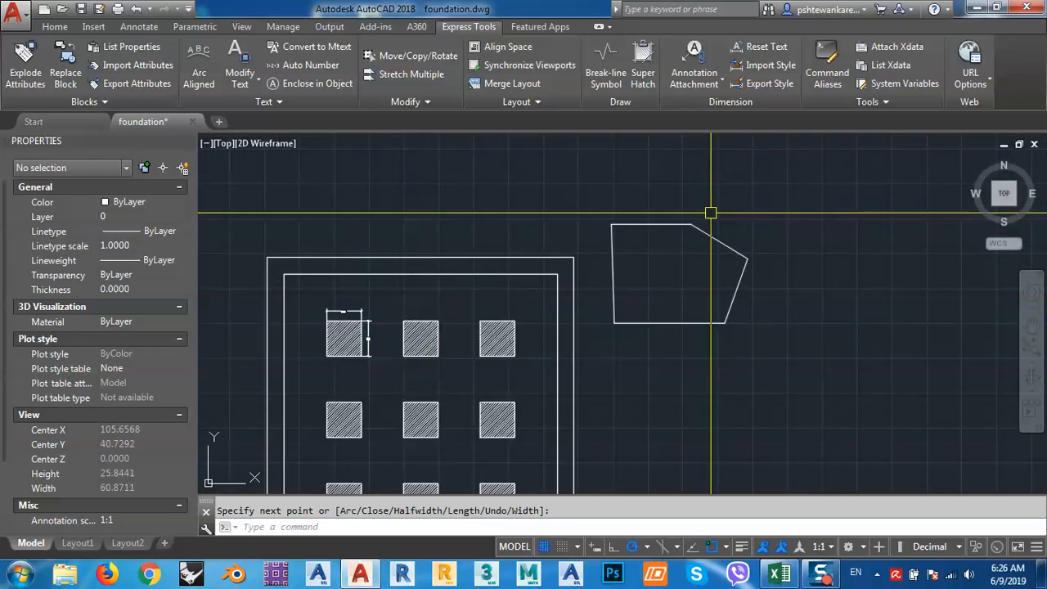
pyautogui.click(694, 225)
pyautogui.write('e')
pyautogui.press('Return')
# - Hatch the wall footing strip between the two perimeter outlines of the copied plan with the ANSI31 pattern
pyautogui.moveTo(492, 344); pyautogui.dragTo(562, 263, button='middle')
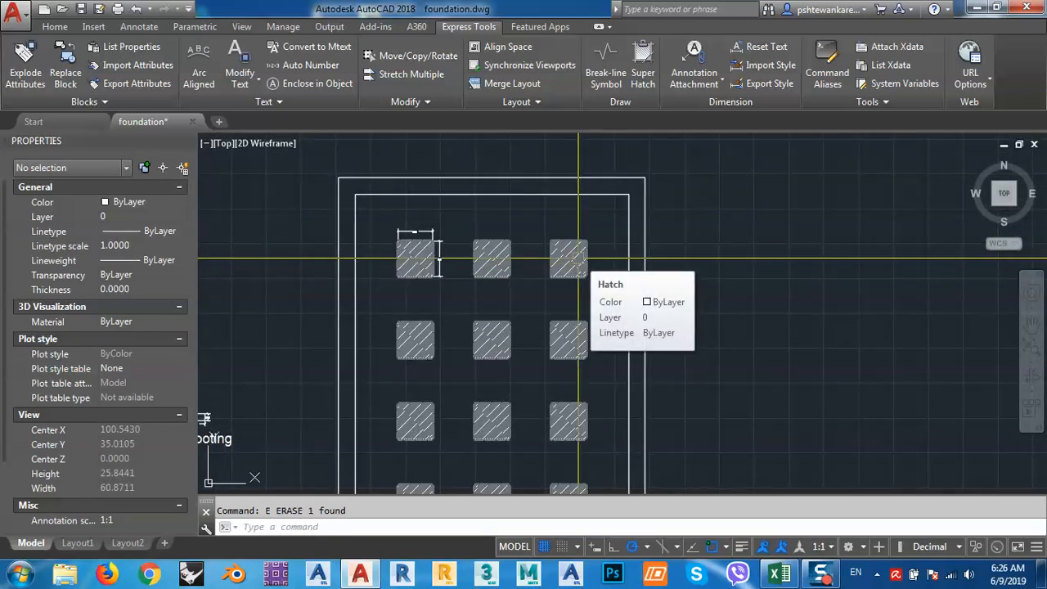
pyautogui.moveTo(500, 217); pyautogui.dragTo(505, 221, button='middle')
pyautogui.write('h')
pyautogui.press('Return')
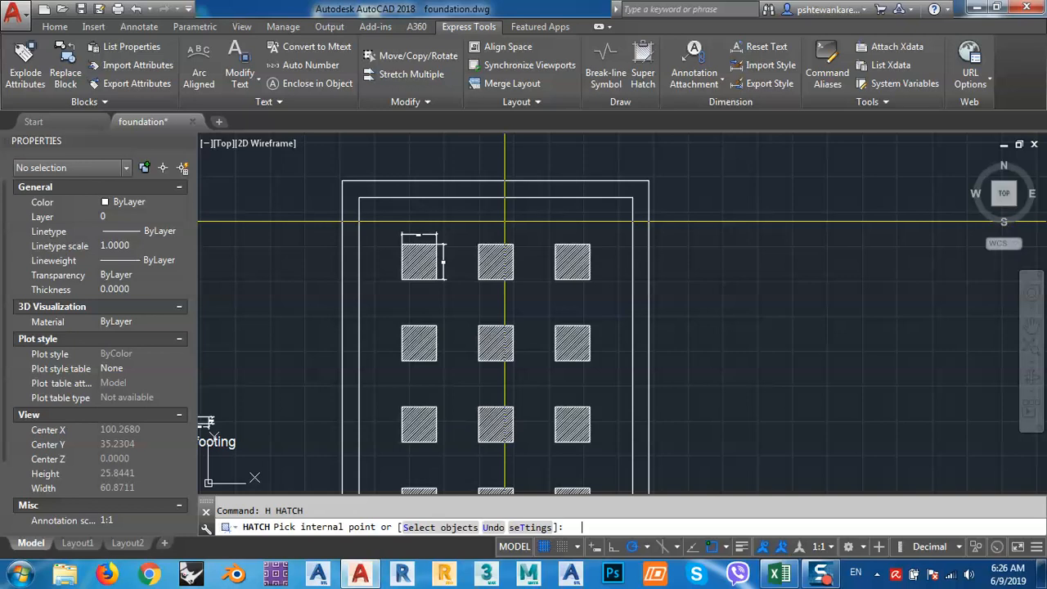
pyautogui.scroll(2, 491, 192)
pyautogui.click(489, 190)
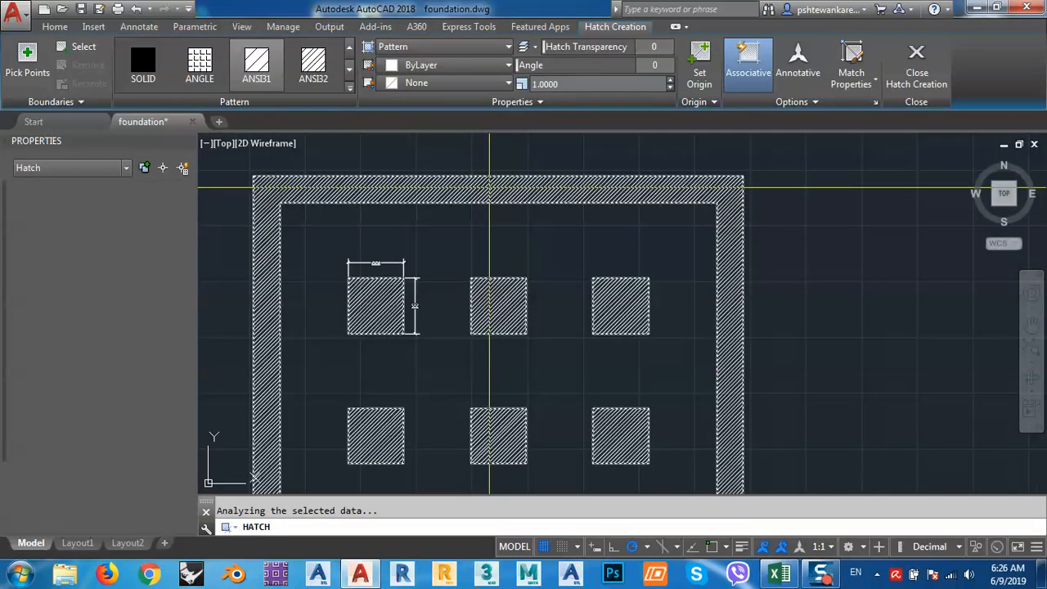
pyautogui.press('Return')
pyautogui.scroll(-3, 489, 190)
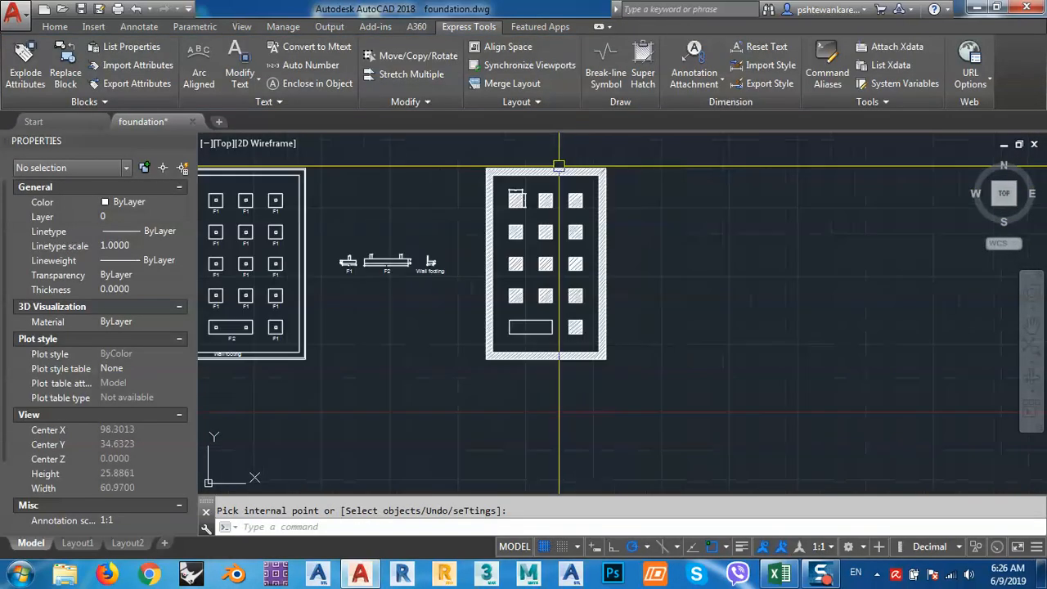
# - Hatch the inside of the long F2 footing outline in the copied plan with the ANSI31 pattern
pyautogui.press('Return')
pyautogui.scroll(4, 540, 283)
pyautogui.click(540, 277)
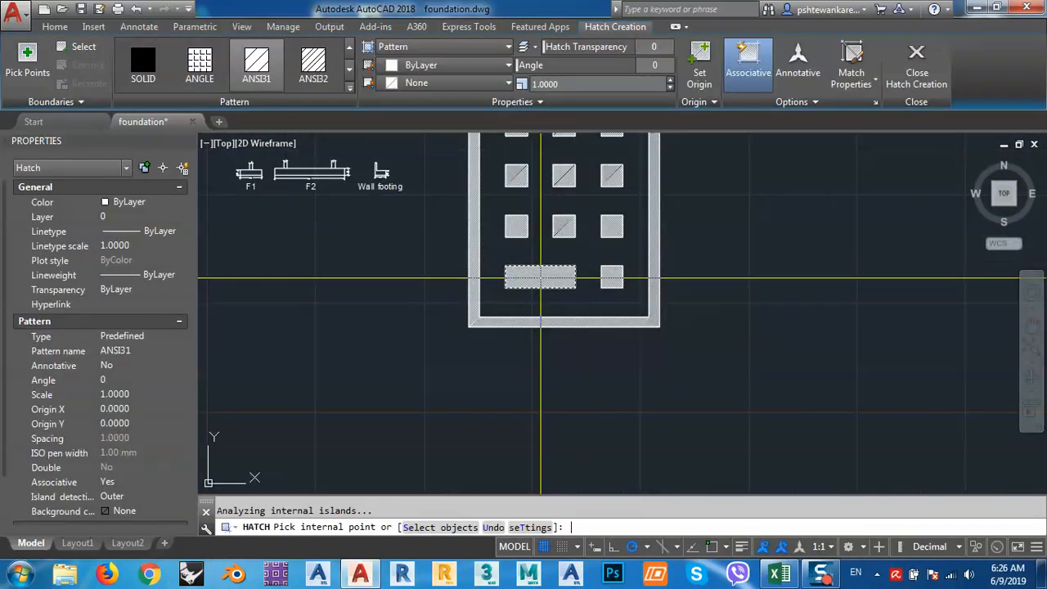
pyautogui.press('Return')
# - Change the colour of the F2 footing hatch to green
pyautogui.moveTo(556, 287); pyautogui.dragTo(554, 308, button='middle')
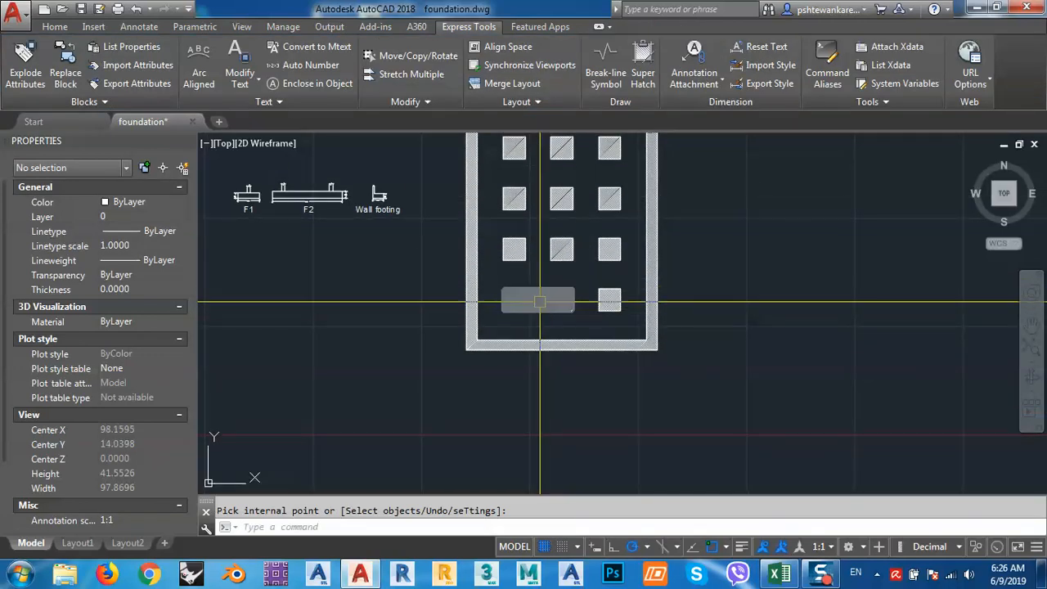
pyautogui.scroll(4, 544, 302)
pyautogui.click(540, 298)
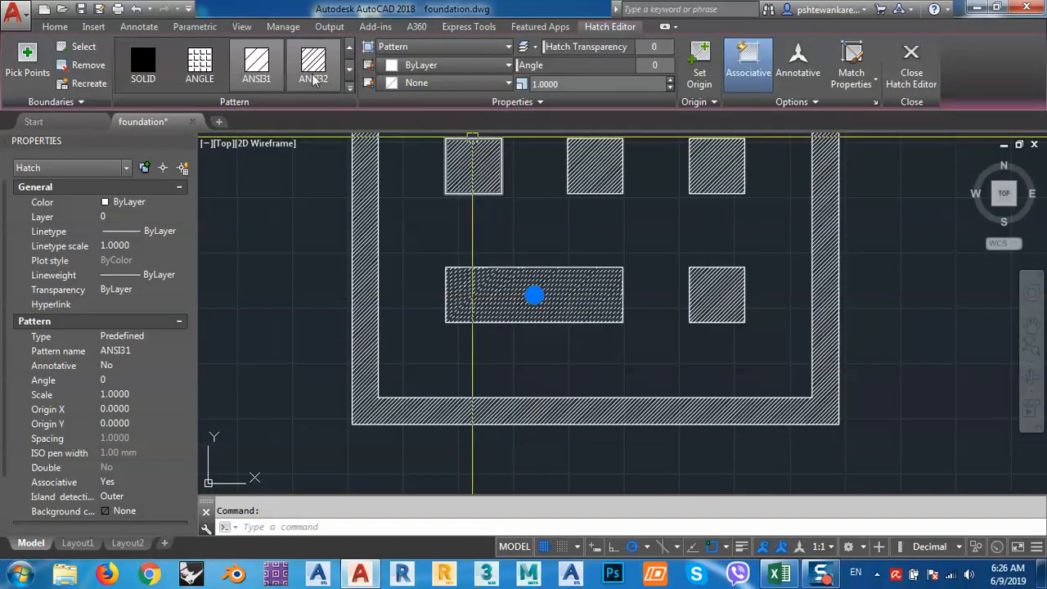
pyautogui.click(448, 65)
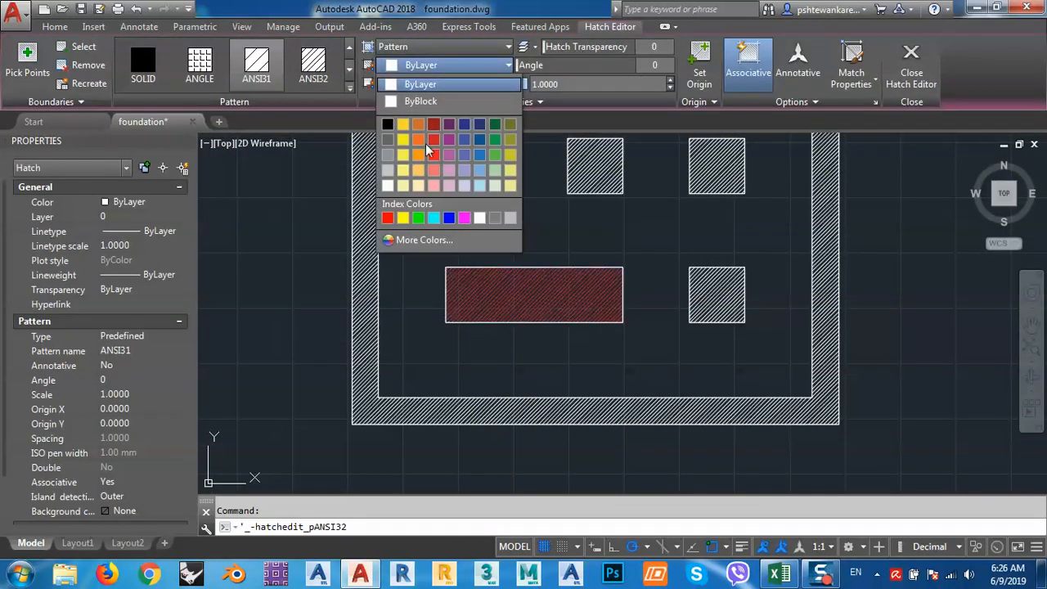
pyautogui.click(418, 217)
pyautogui.press('Escape')
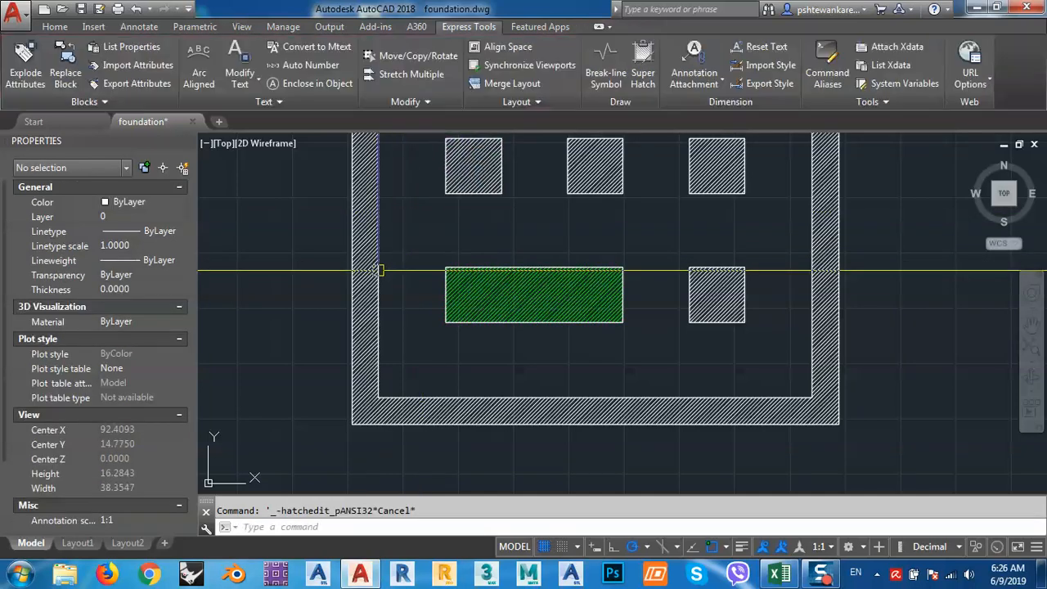
# - Change the colour of the perimeter wall footing hatch to cyan
pyautogui.click(362, 265)
pyautogui.click(449, 65)
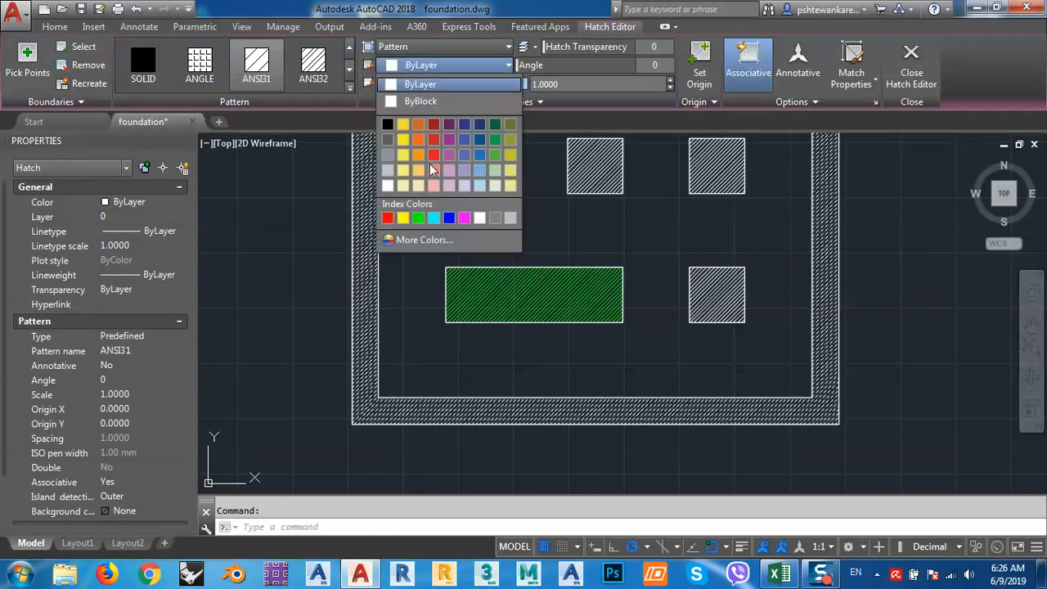
pyautogui.click(429, 217)
pyautogui.press('Escape')
pyautogui.scroll(-4, 472, 248)
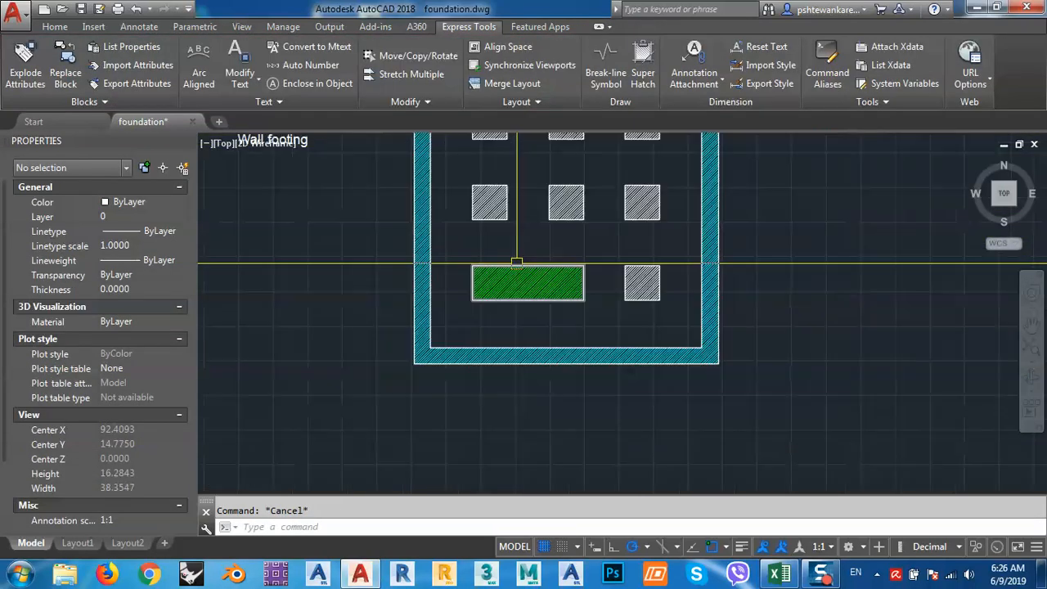
# - Change the colour of the F1 footings' hatch to light blue 122,175,223
pyautogui.scroll(6, 482, 220)
pyautogui.click(481, 221)
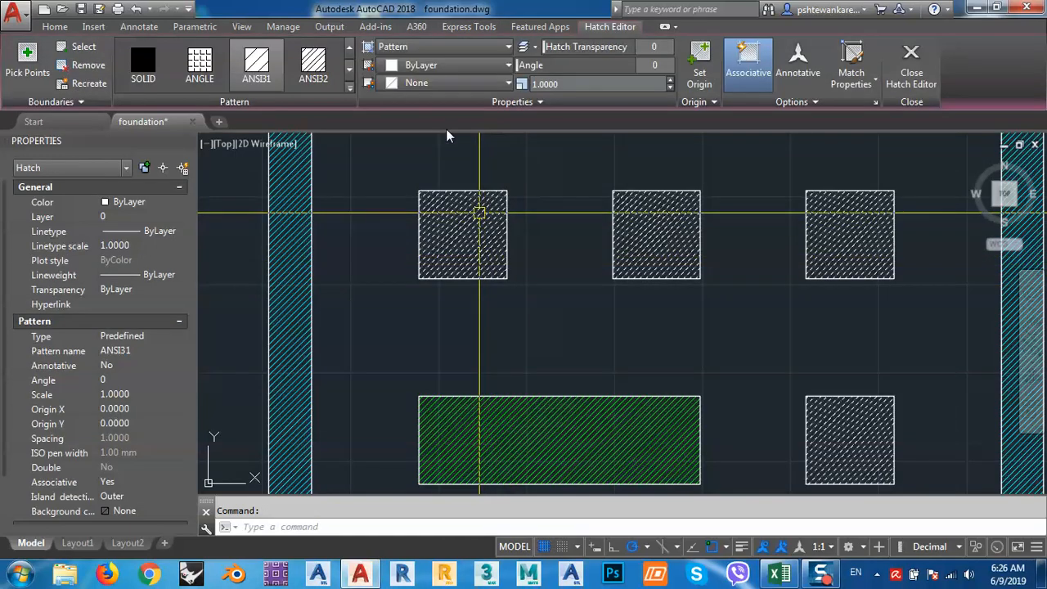
pyautogui.click(449, 65)
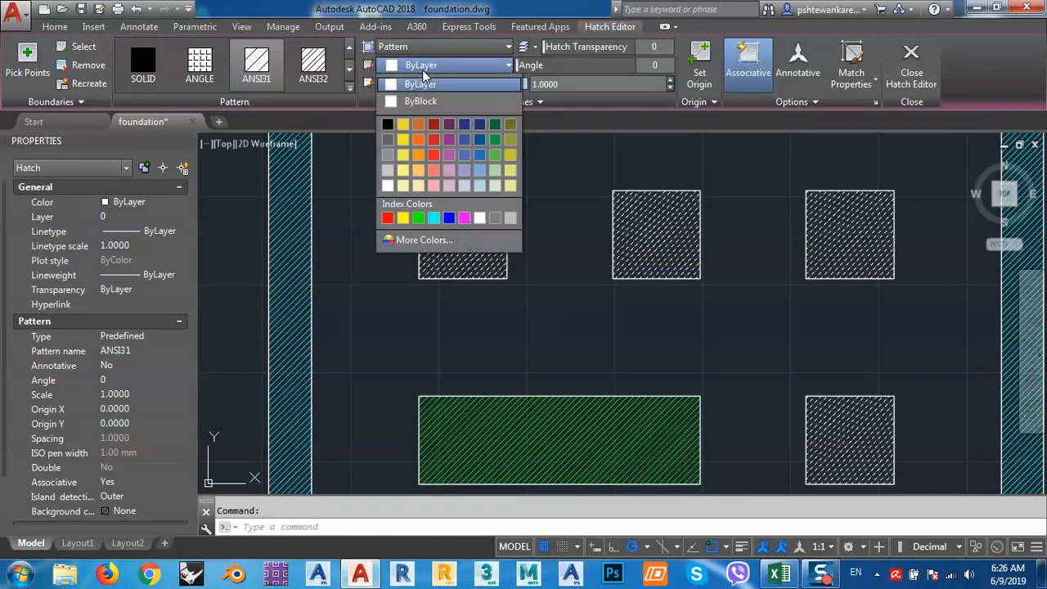
pyautogui.click(479, 170)
pyautogui.press('Escape')
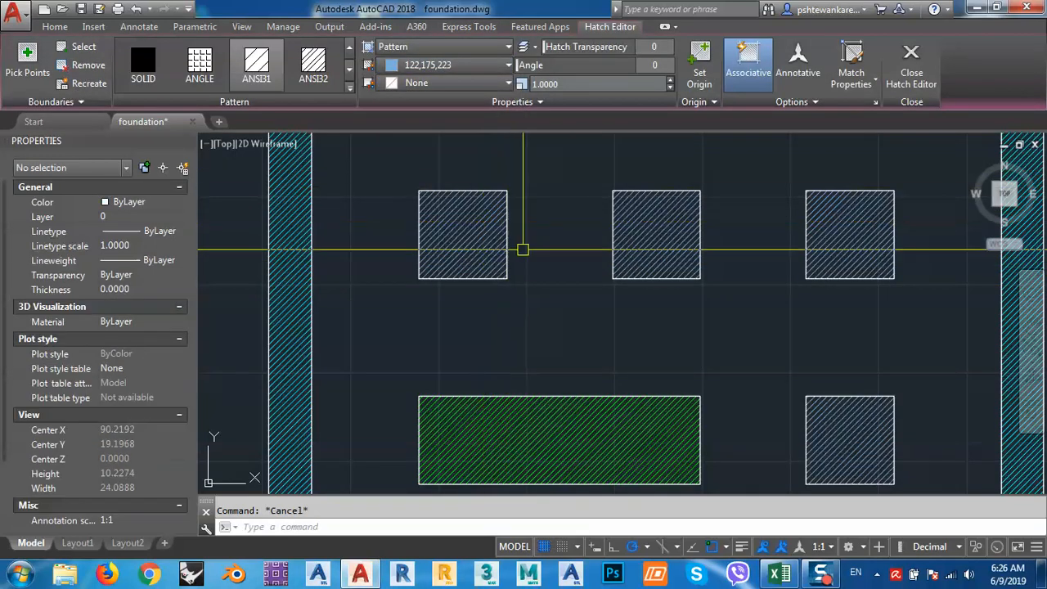
# - Review the coloured footing hatches in the copied plan and examine the dimensions on the F1, F2 and wall footing section details
pyautogui.scroll(-5, 532, 283)
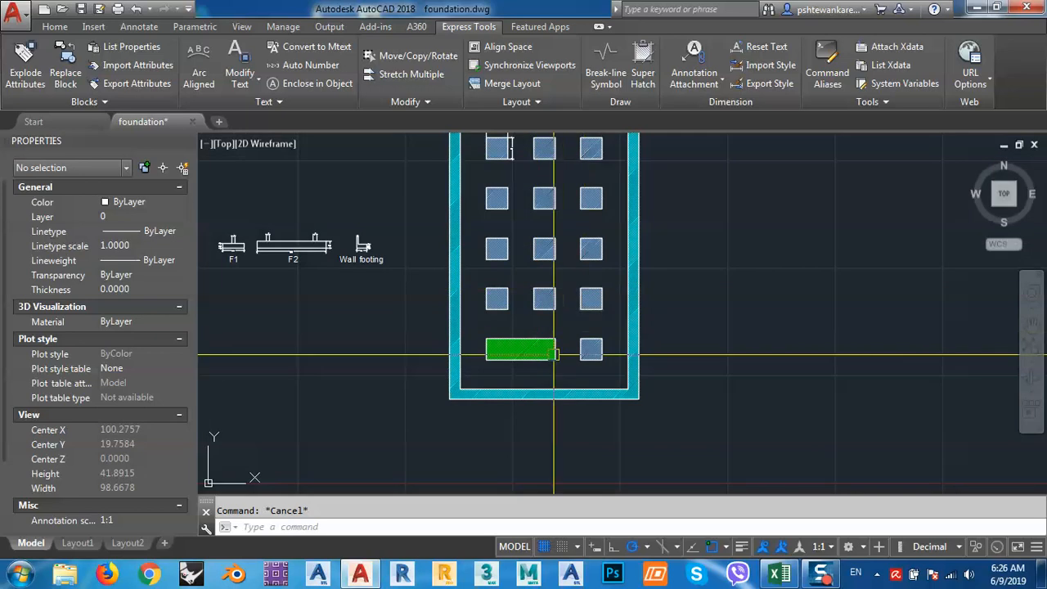
pyautogui.moveTo(540, 272); pyautogui.dragTo(537, 326, button='middle')
pyautogui.scroll(3, 553, 170)
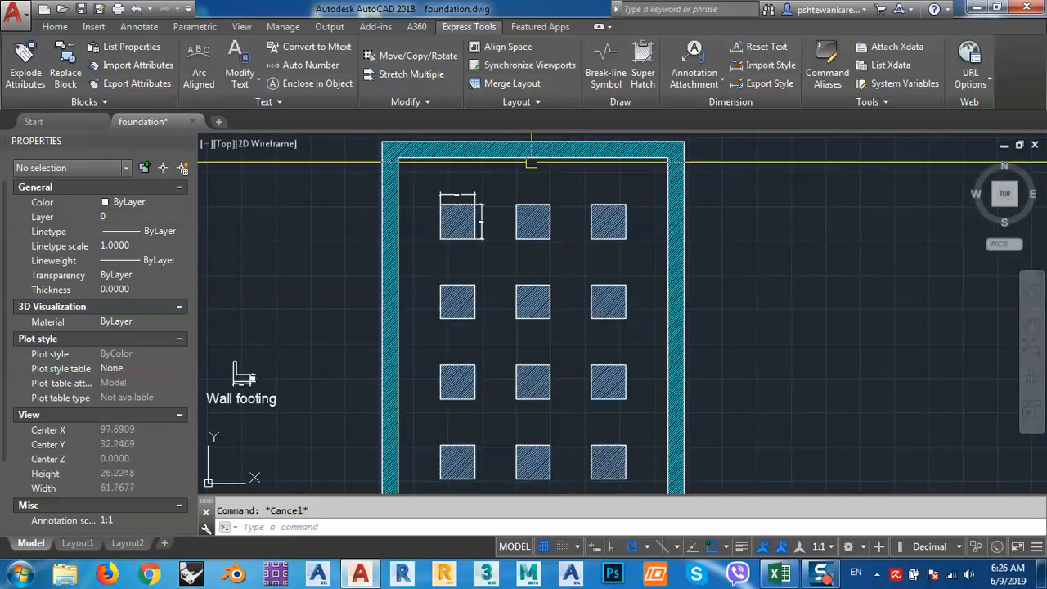
pyautogui.scroll(-3, 484, 240)
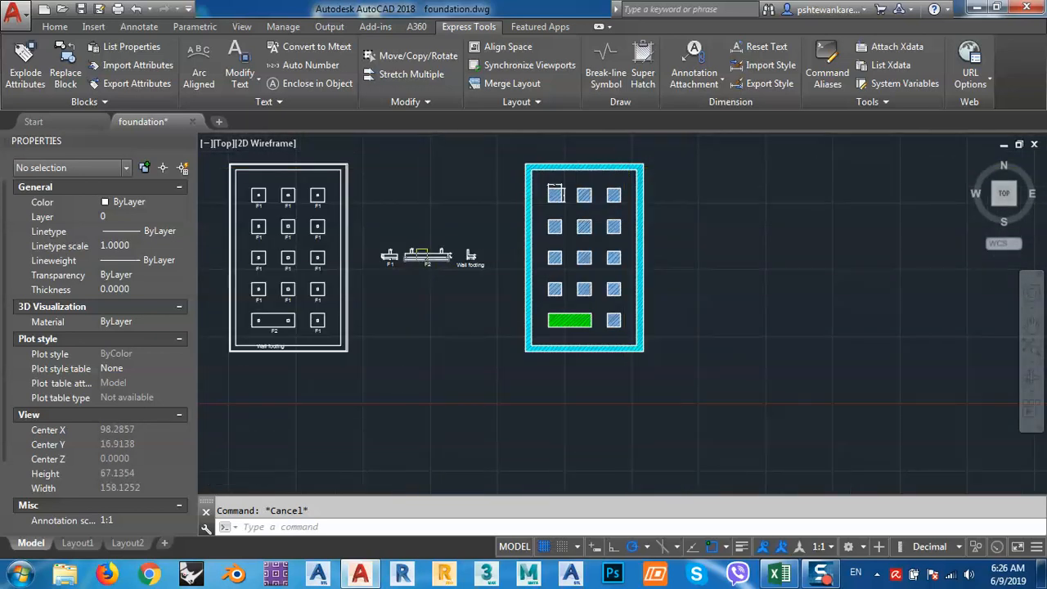
pyautogui.scroll(8, 410, 260)
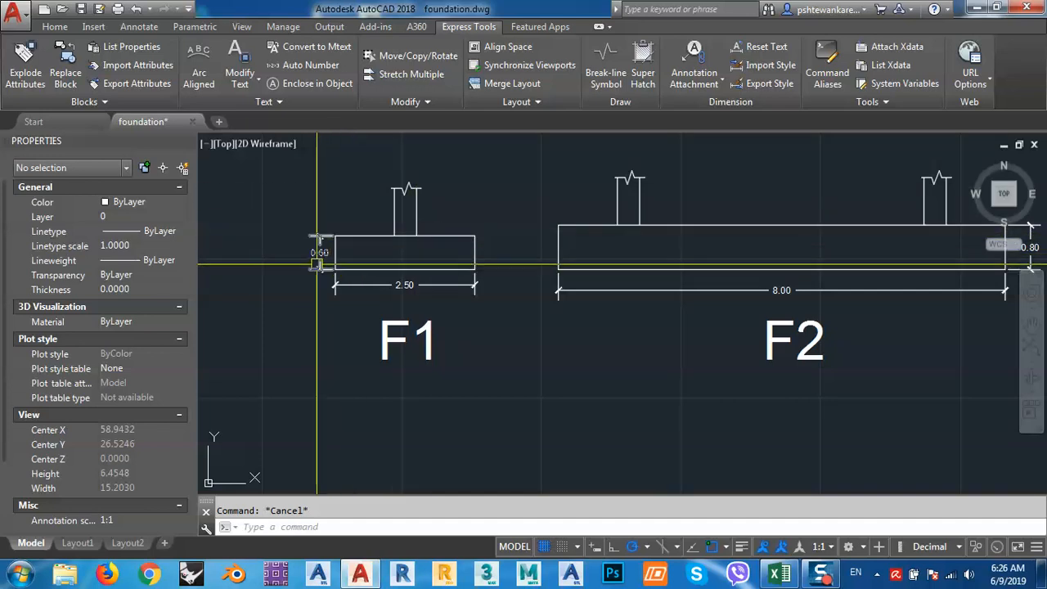
pyautogui.moveTo(966, 234); pyautogui.dragTo(661, 260, button='middle')
pyautogui.moveTo(841, 288); pyautogui.dragTo(798, 283, button='middle')
pyautogui.scroll(-4, 655, 262)
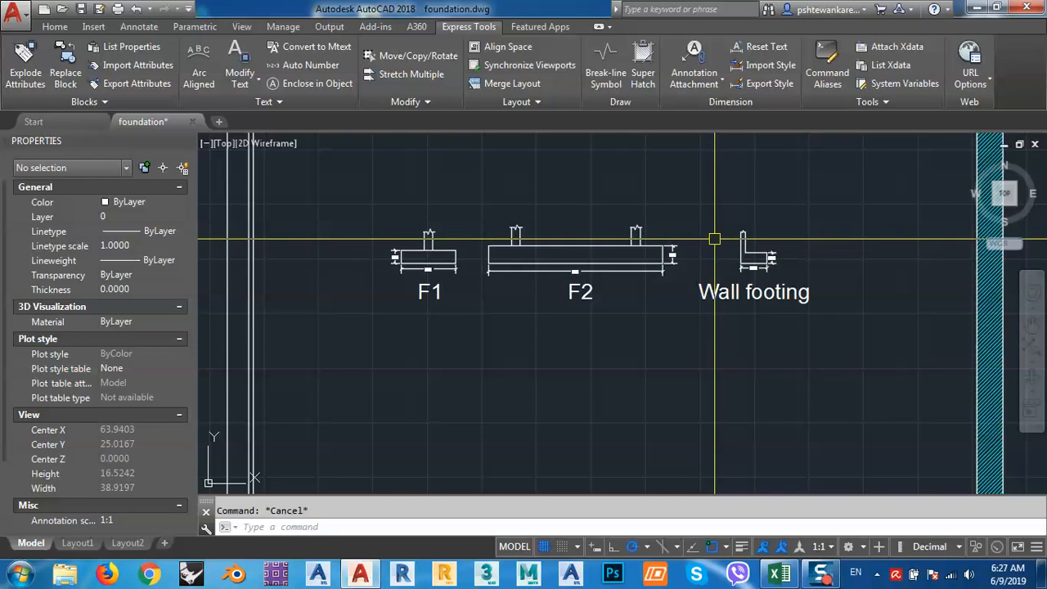
pyautogui.scroll(-4, 614, 282)
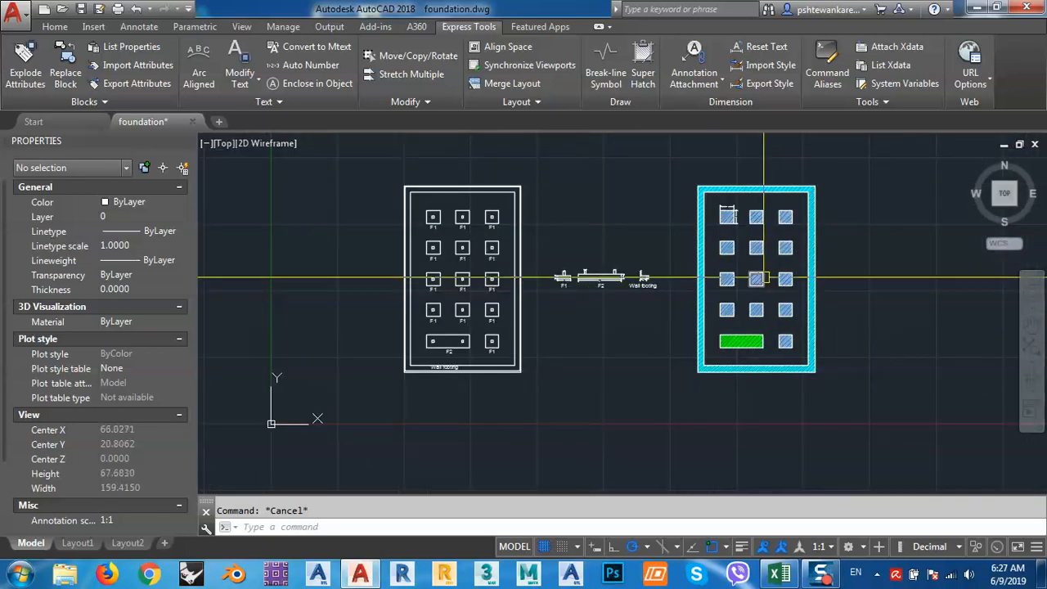
# - List the properties of the F1 footings' hatch and highlight its area value in the text window
pyautogui.scroll(5, 596, 299)
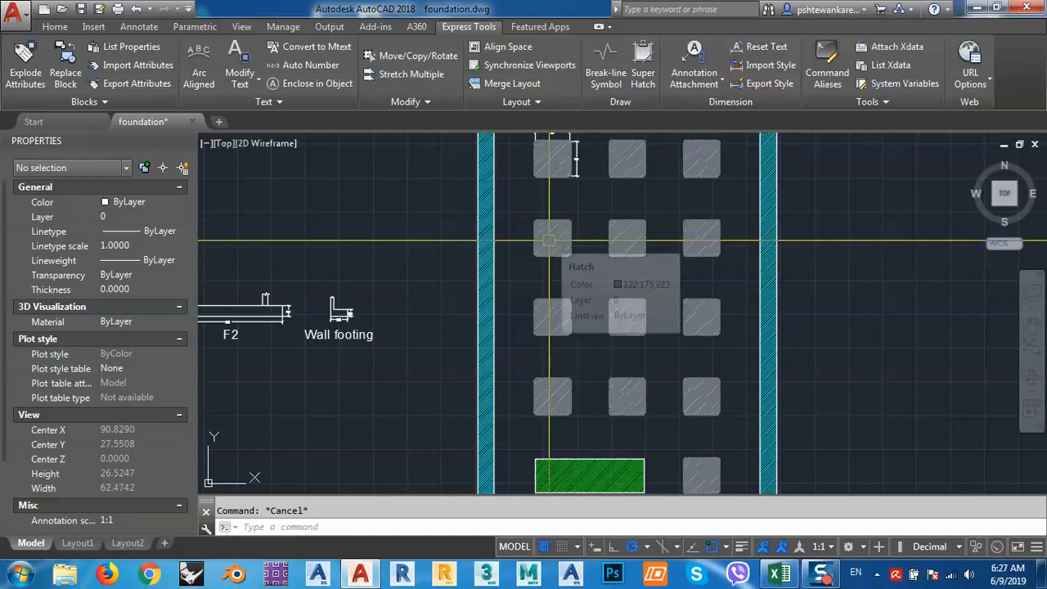
pyautogui.click(549, 240)
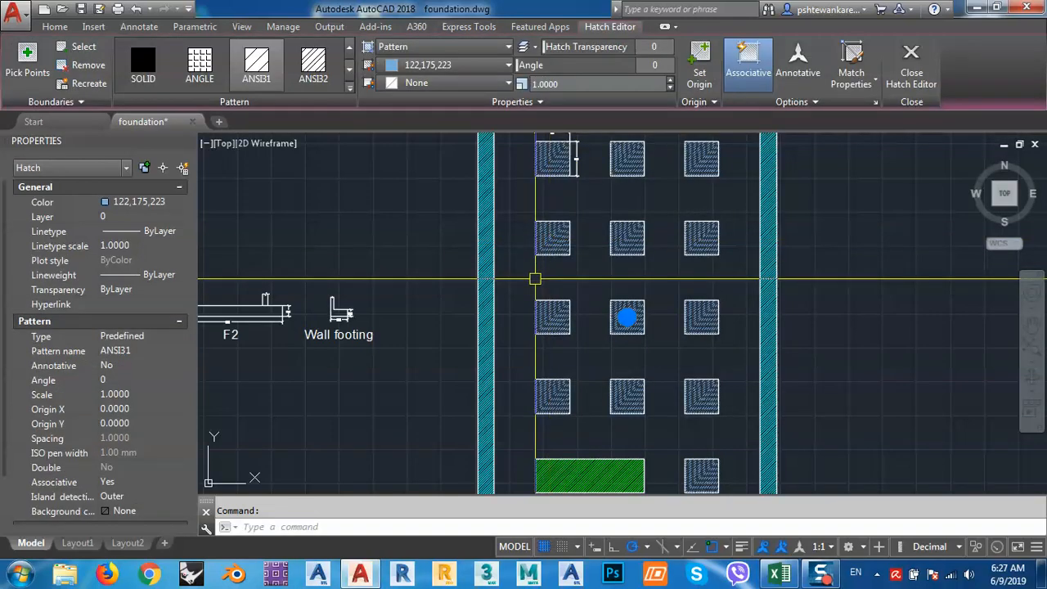
pyautogui.scroll(5, 557, 234)
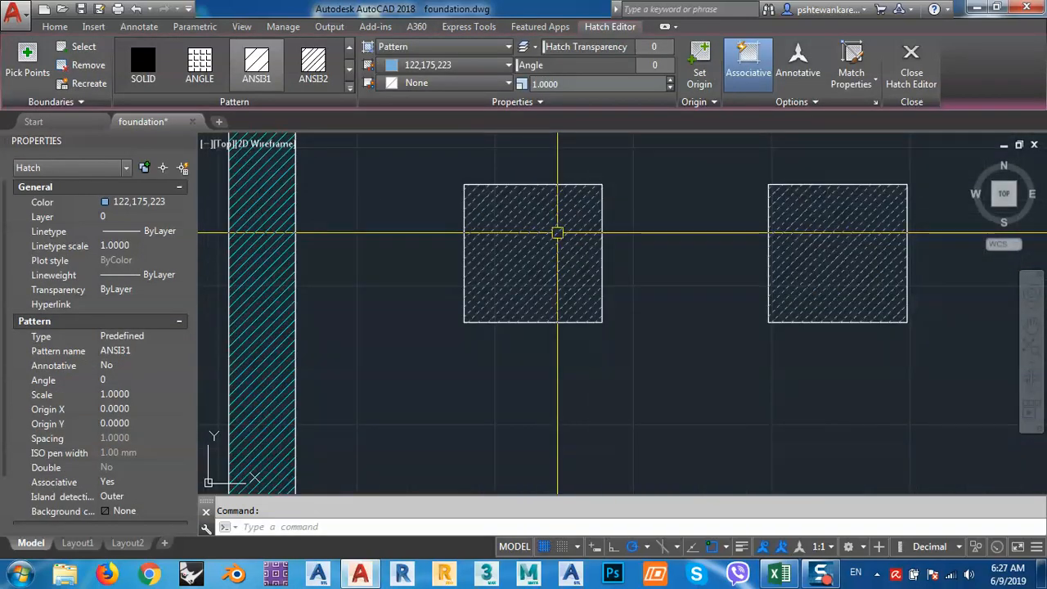
pyautogui.scroll(-4, 557, 234)
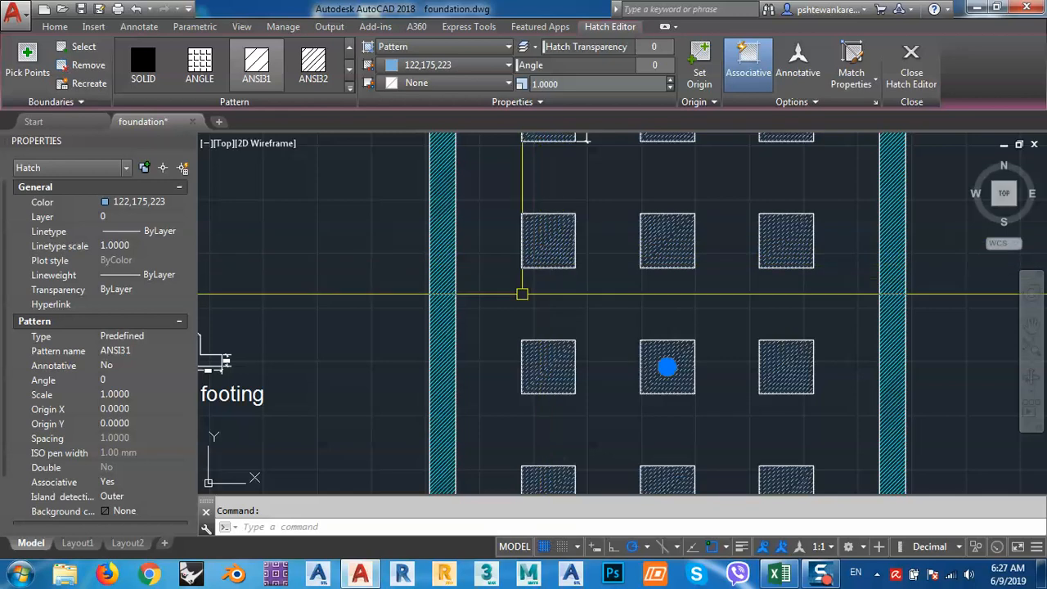
pyautogui.write('1')
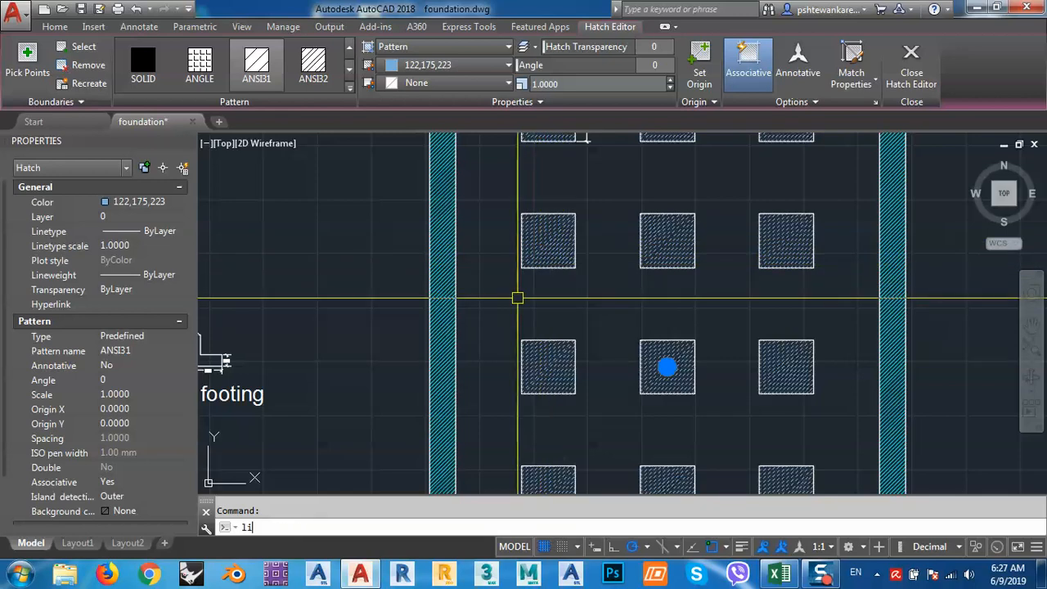
pyautogui.write('i')
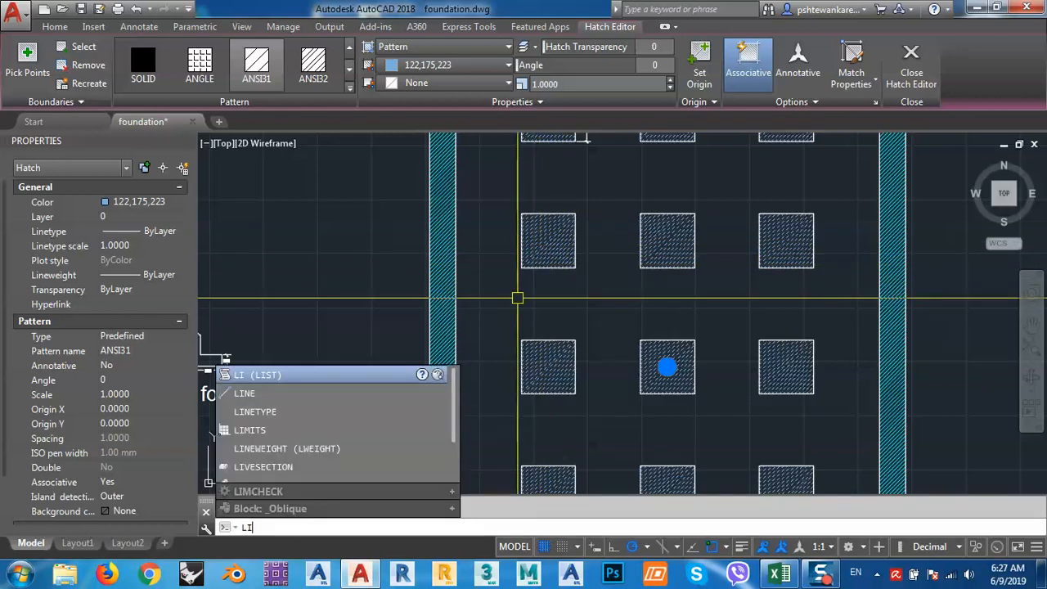
pyautogui.press('Return')
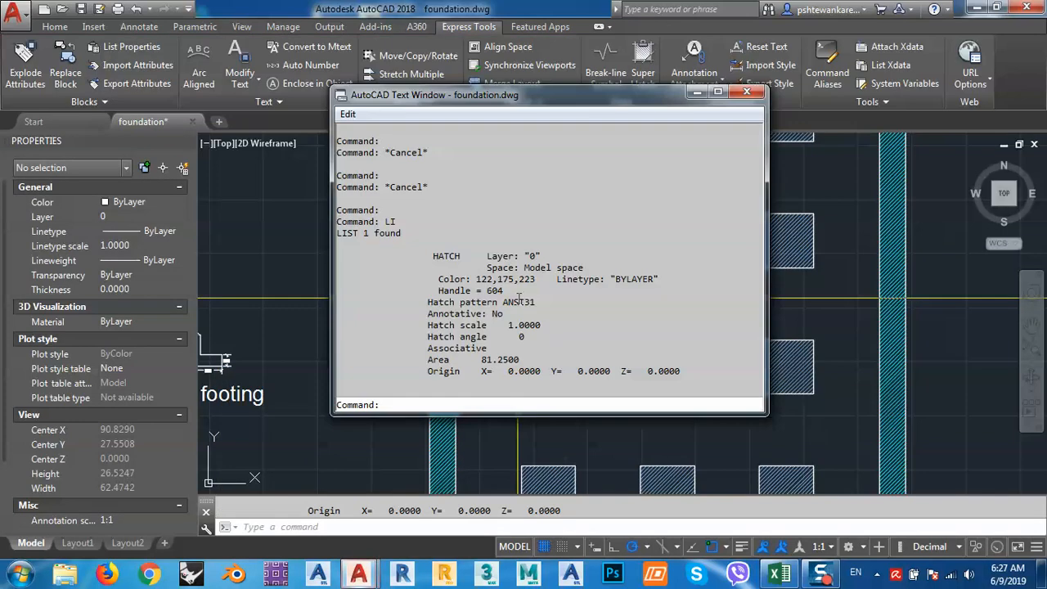
pyautogui.moveTo(482, 363); pyautogui.dragTo(527, 361)
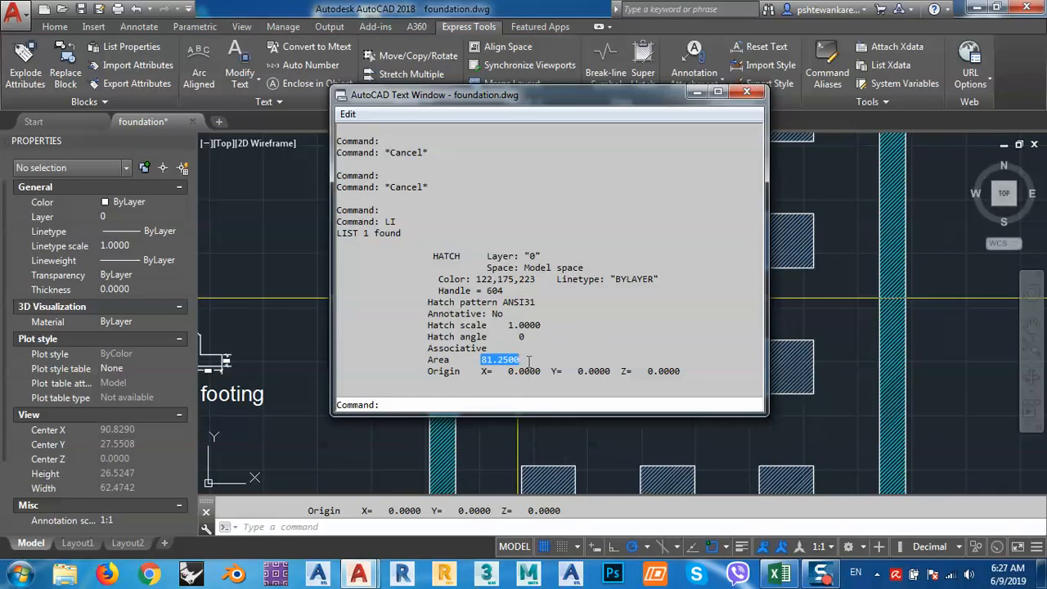
# - Switch to the blank Excel workbook and rename Sheet1 as Concrete
pyautogui.click(778, 574)
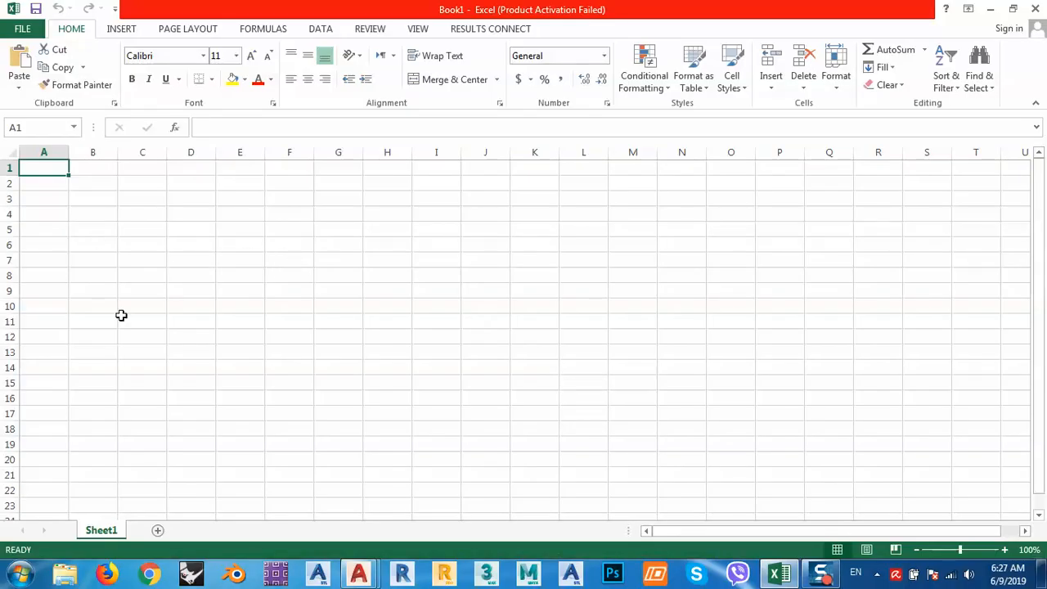
pyautogui.rightClick(113, 530)
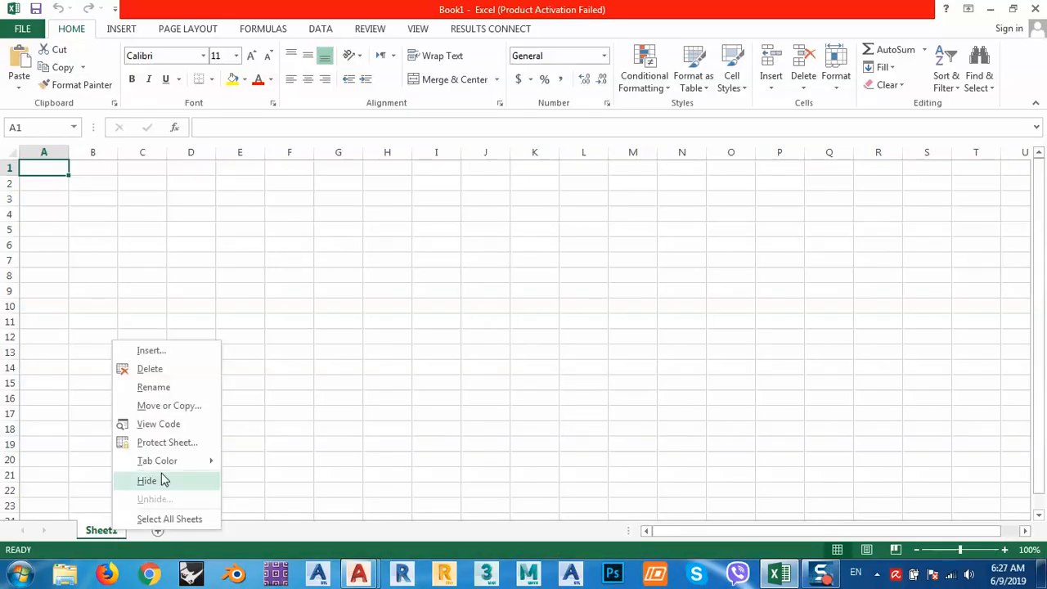
pyautogui.click(155, 388)
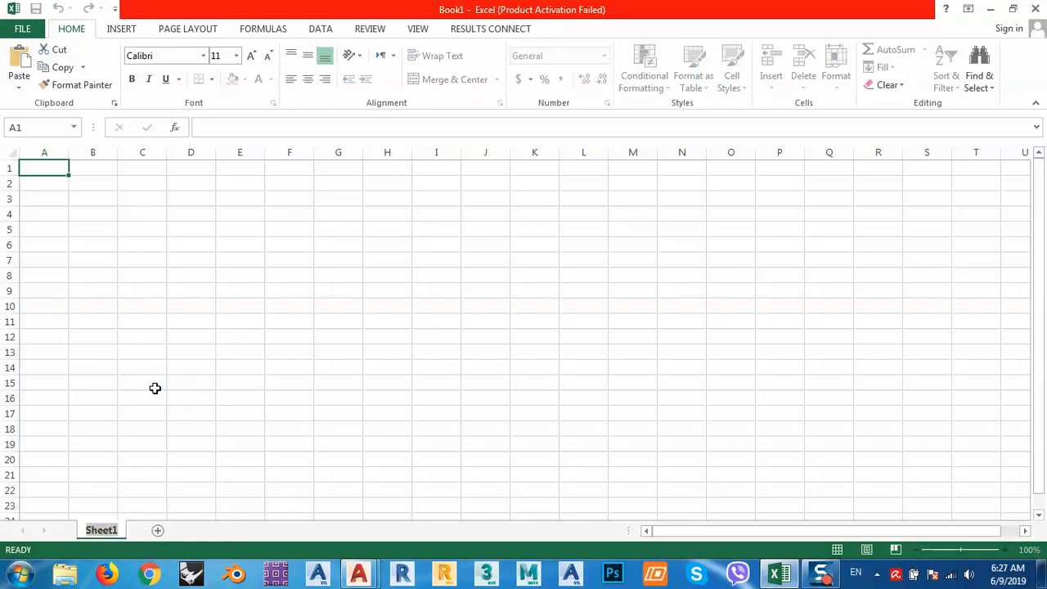
pyautogui.write('Conc')
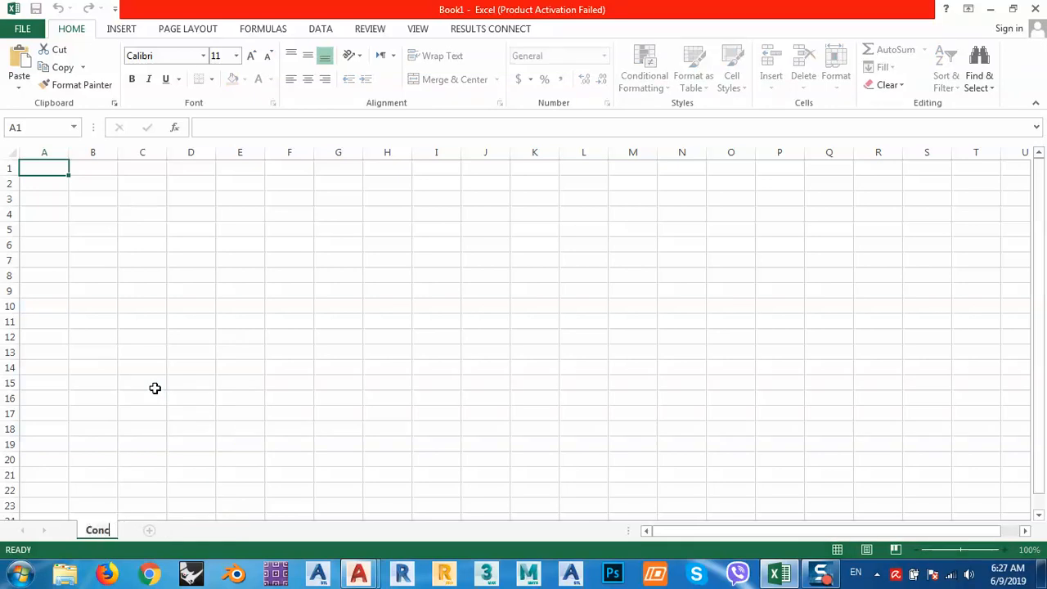
pyautogui.write('rete')
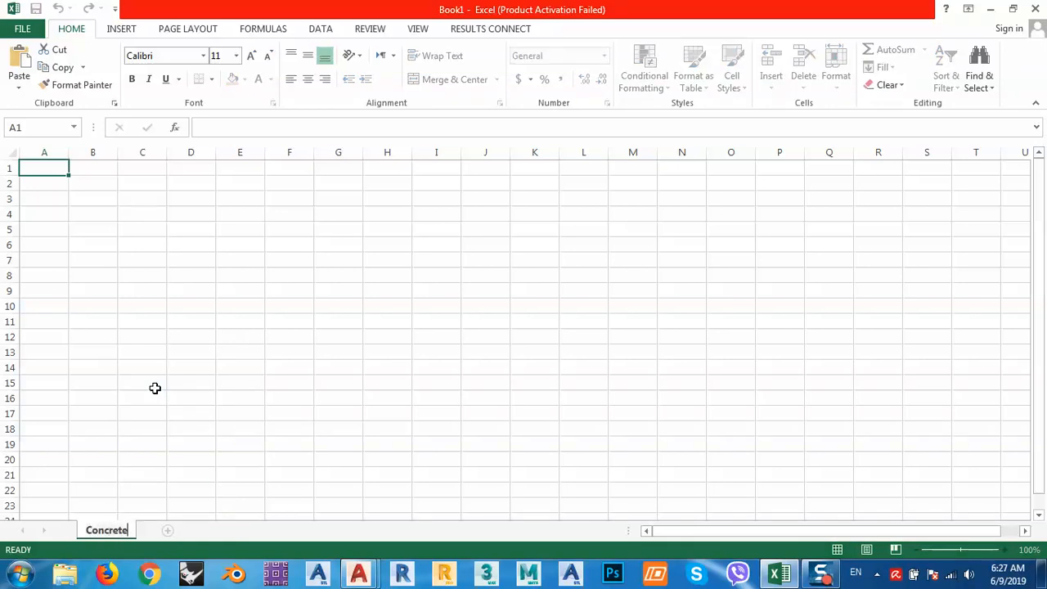
pyautogui.click(107, 304)
# - Enter the column headings item, width, length and area in row 2, starting from cell A2
pyautogui.click(64, 186)
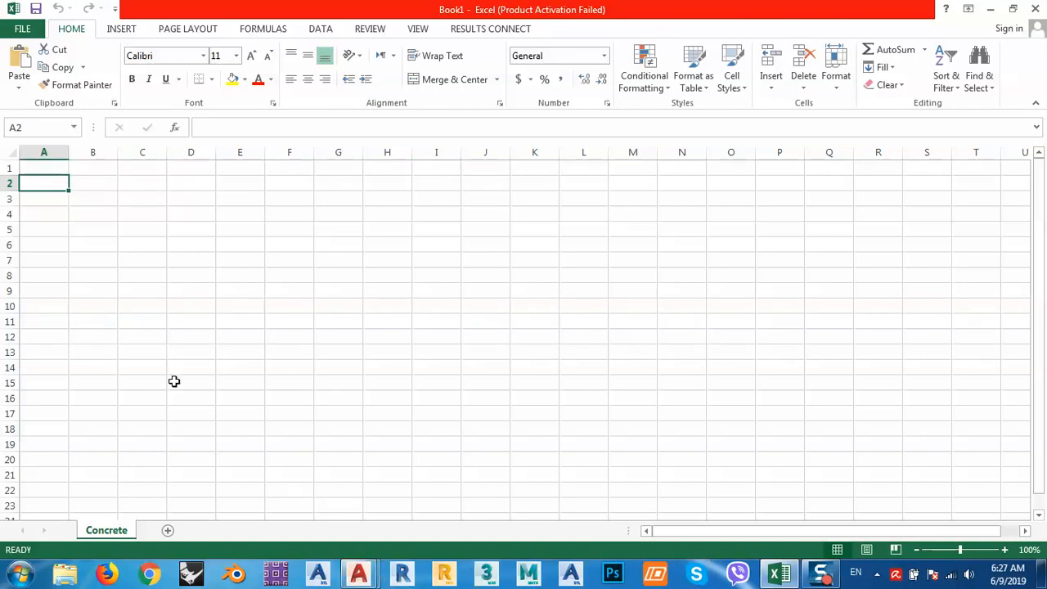
pyautogui.write('item')
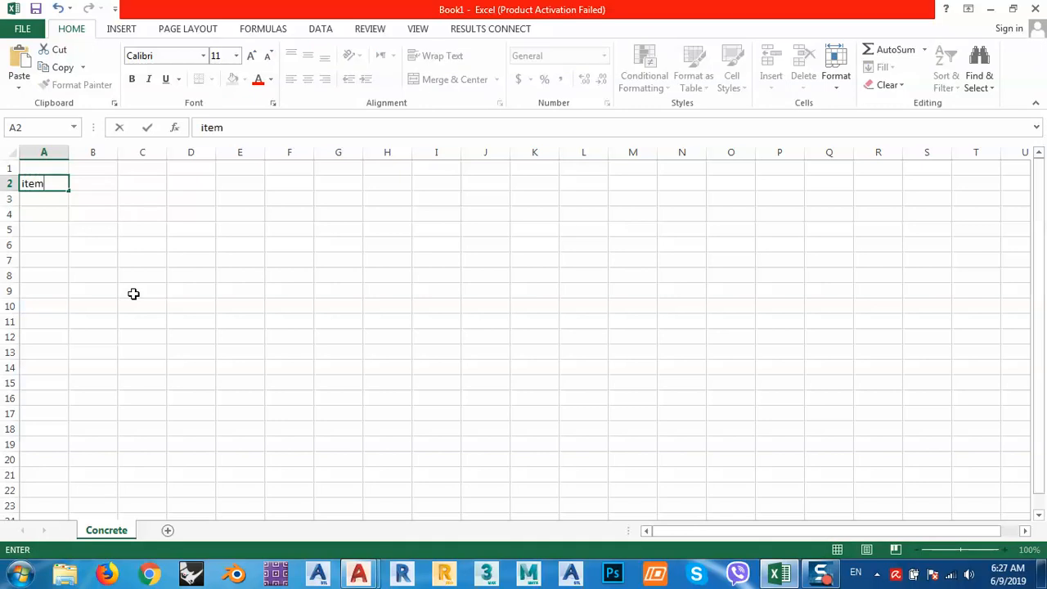
pyautogui.press('Tab')
pyautogui.write('w')
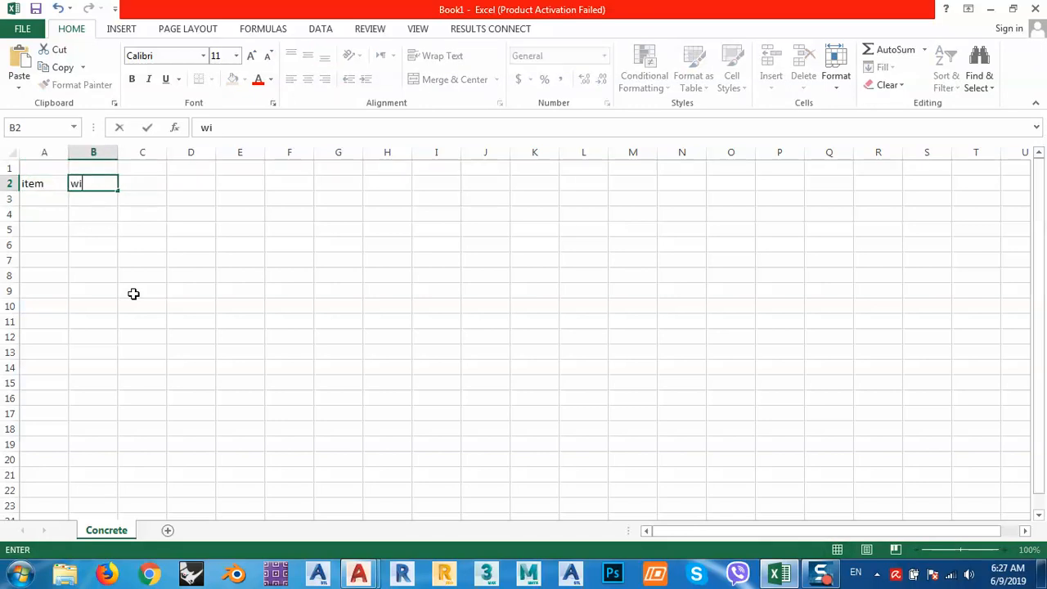
pyautogui.write('idth')
pyautogui.press('Tab')
pyautogui.write('le')
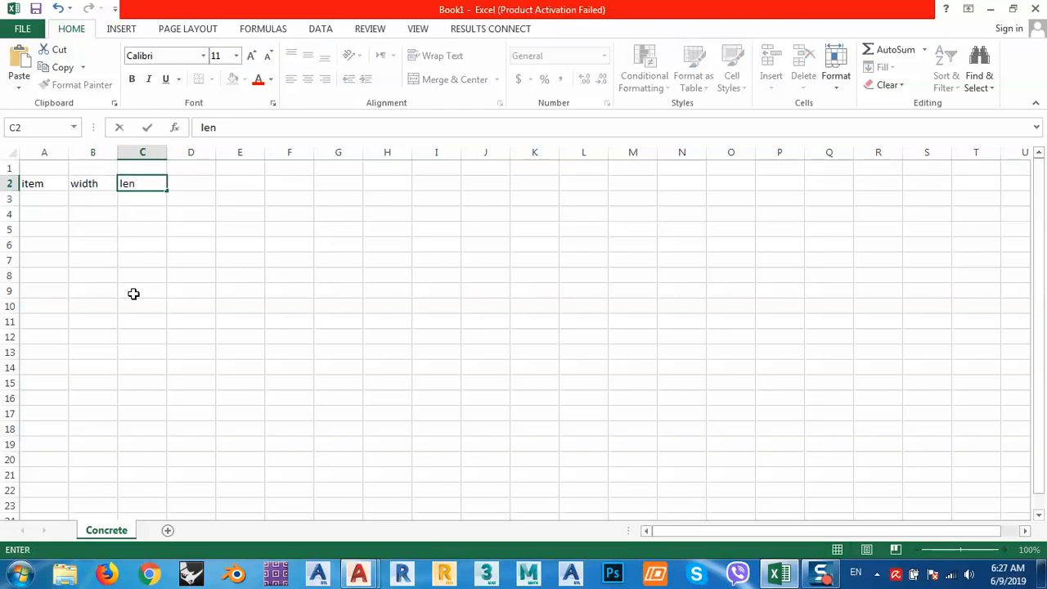
pyautogui.write('ngth')
pyautogui.press('Tab')
pyautogui.write('area')
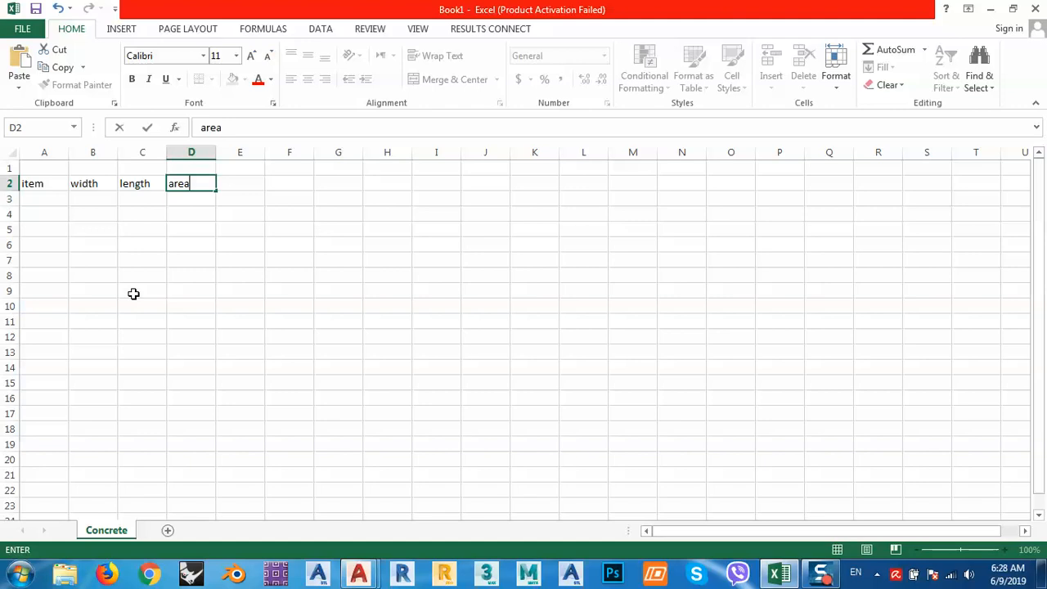
pyautogui.press('Tab')
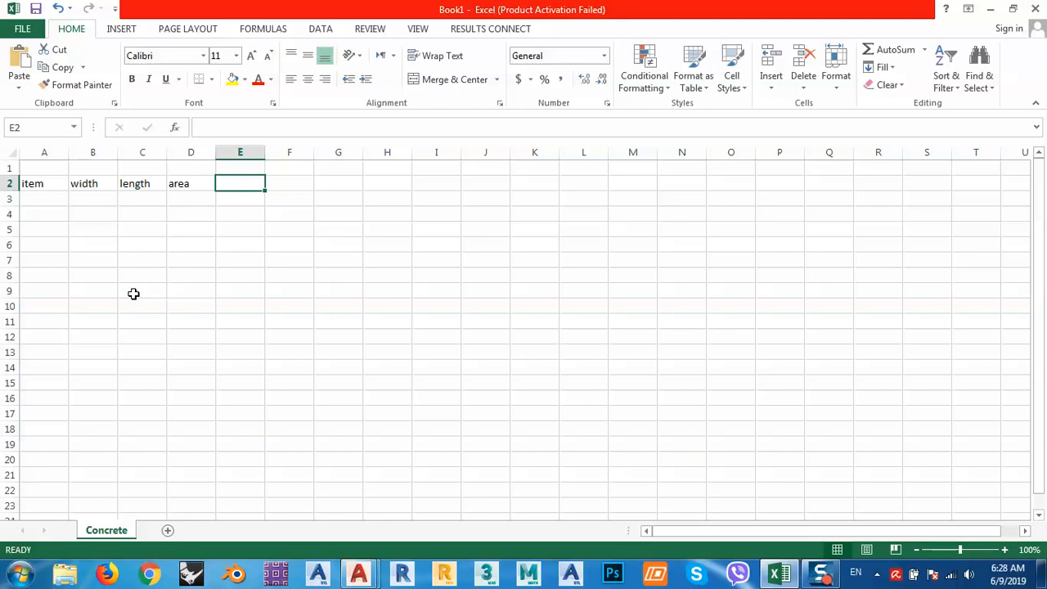
# - Add the headings height, volume and note after the area heading
pyautogui.write('hei')
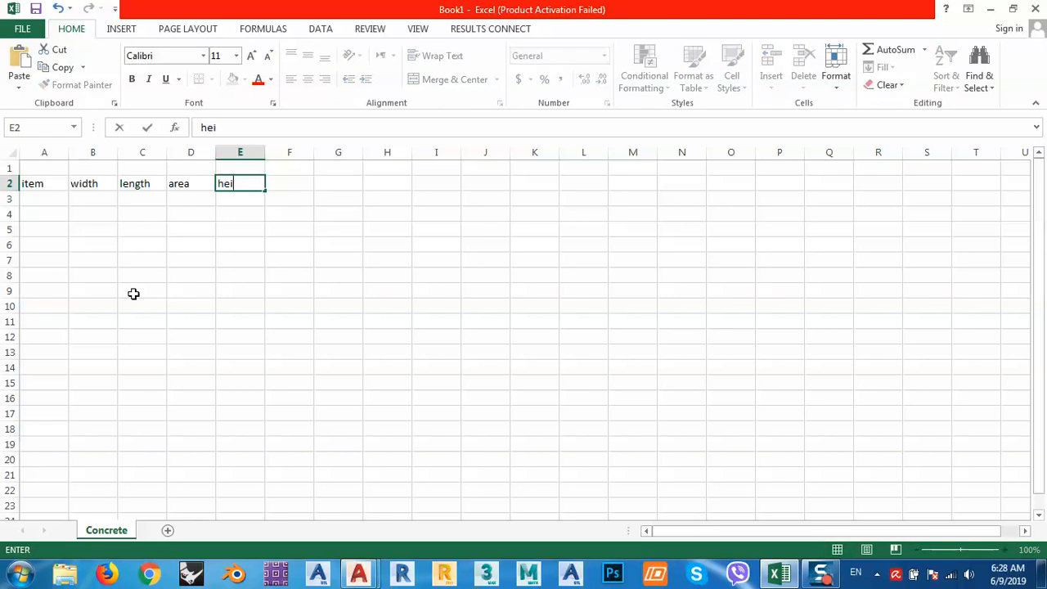
pyautogui.write('ght')
pyautogui.press('Tab')
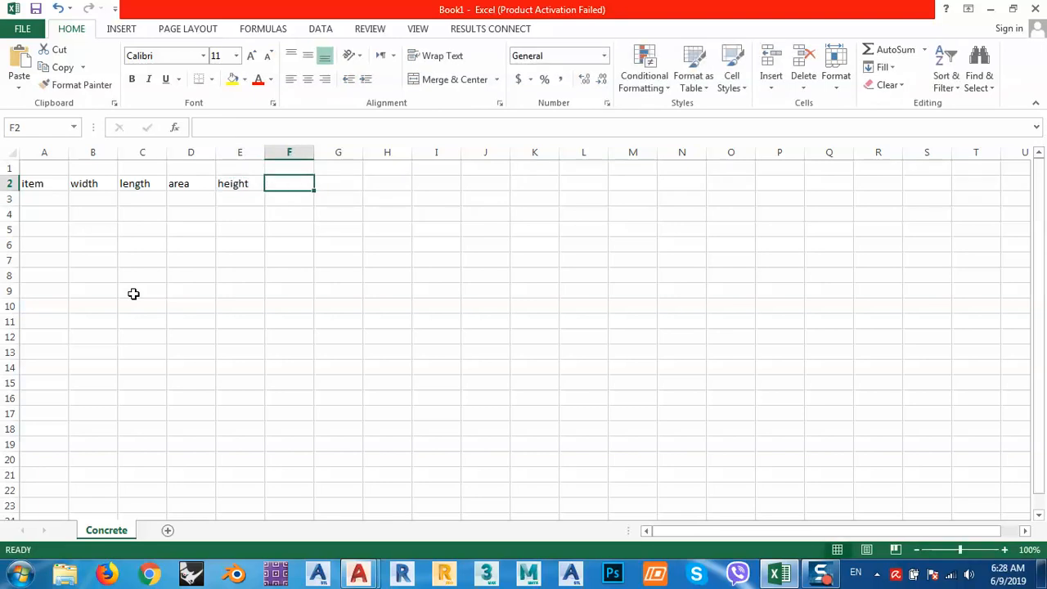
pyautogui.write('volum')
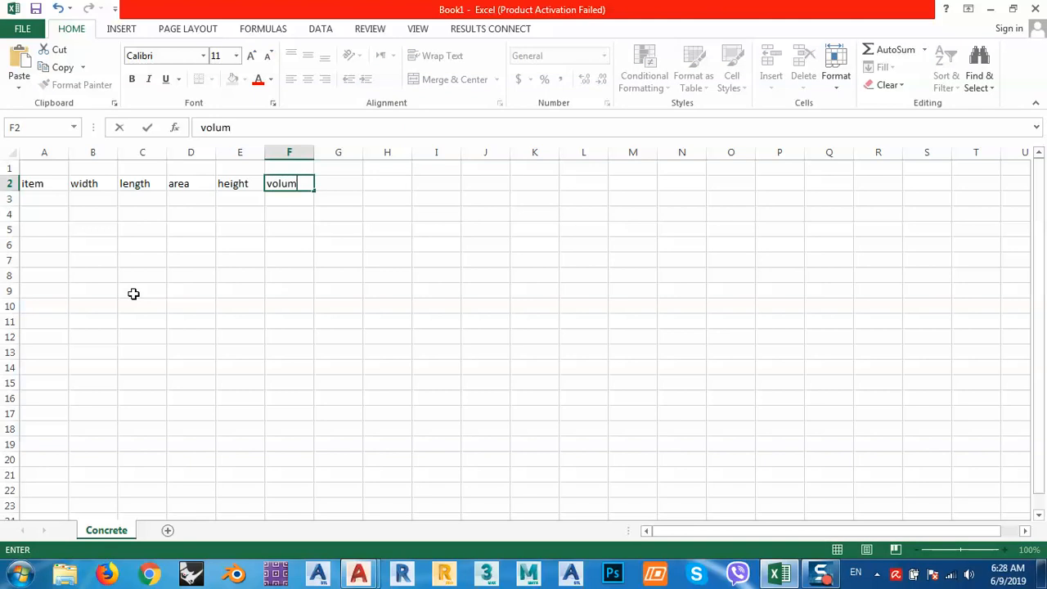
pyautogui.write('e')
pyautogui.press('Tab')
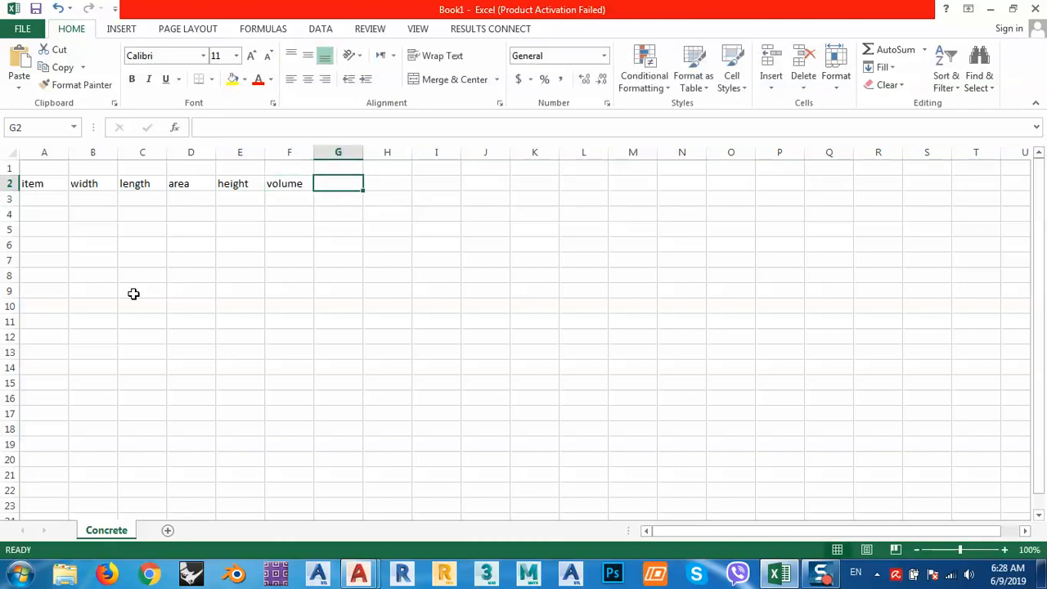
pyautogui.write('note')
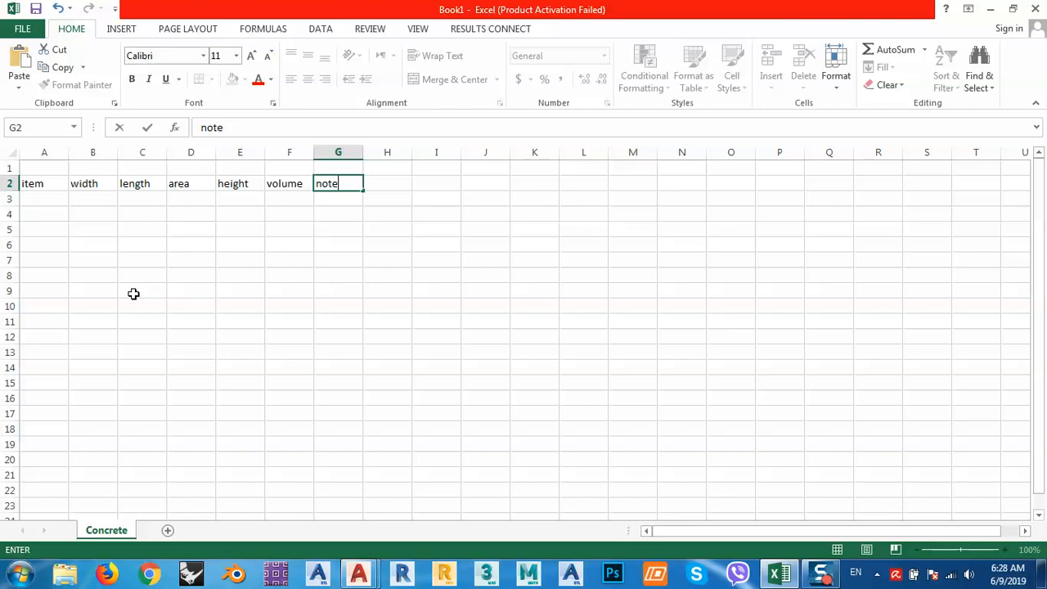
pyautogui.click(133, 294)
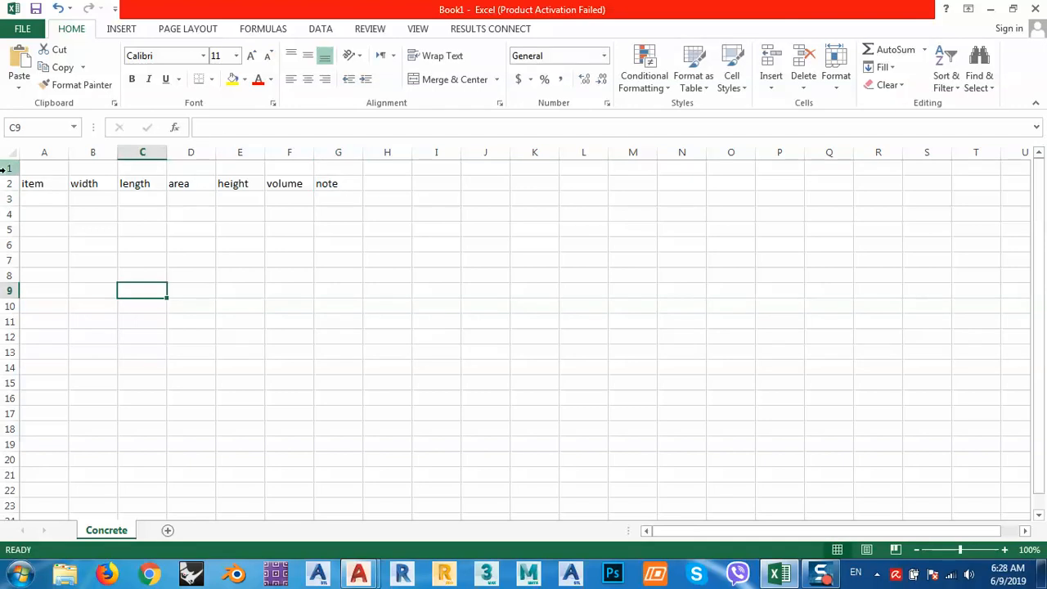
# - Delete the empty first row above the headings
pyautogui.click(9, 168)
pyautogui.rightClick(9, 168)
pyautogui.click(45, 296)
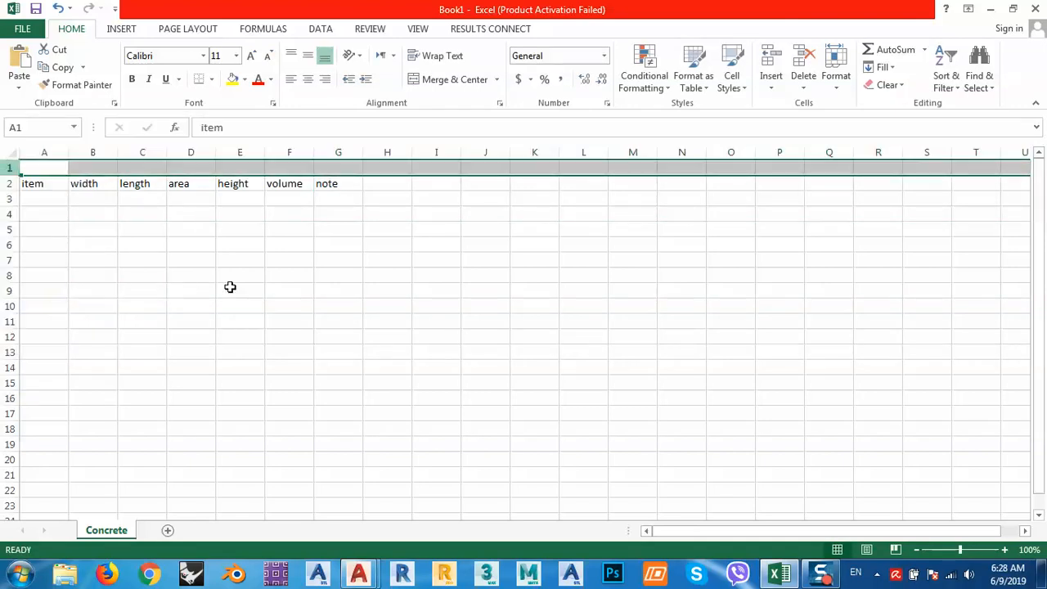
pyautogui.click(233, 289)
# - Apply all borders to the range A1:G16, covering the headings and the rows below
pyautogui.click(38, 172)
pyautogui.moveTo(38, 172); pyautogui.dragTo(328, 403)
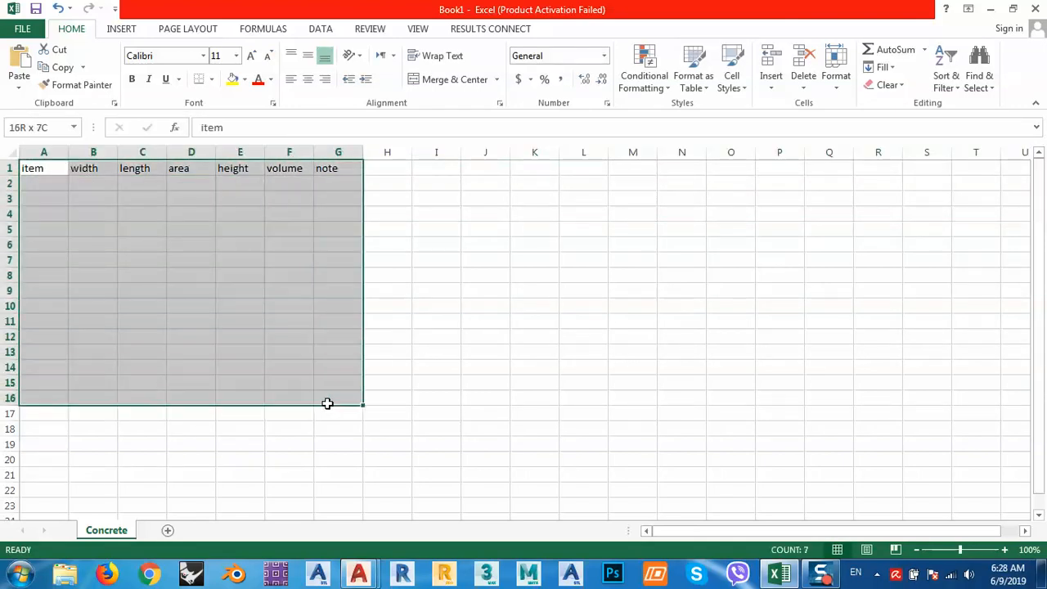
pyautogui.click(211, 78)
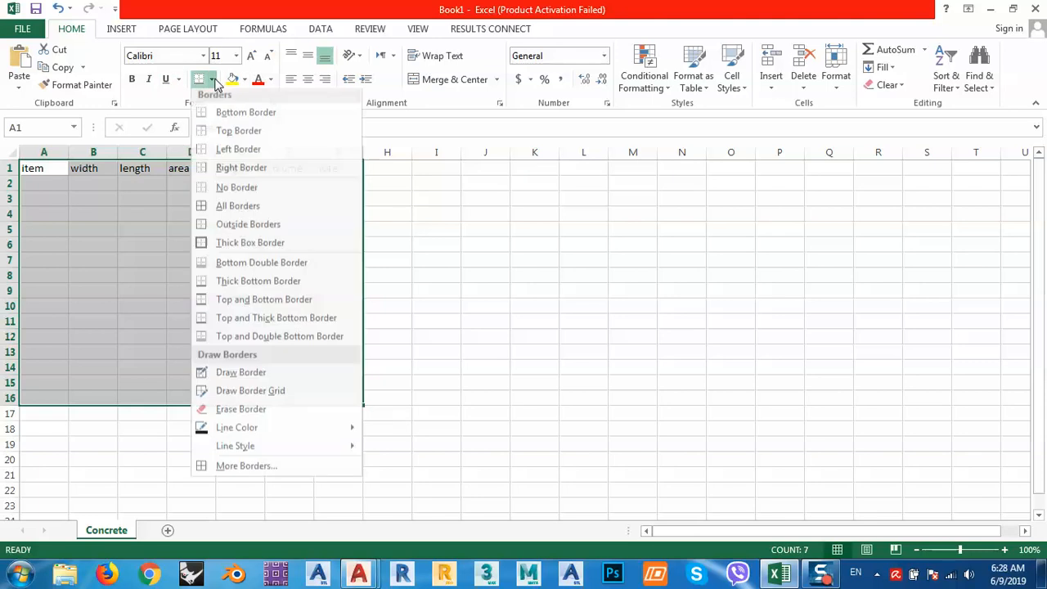
pyautogui.click(237, 210)
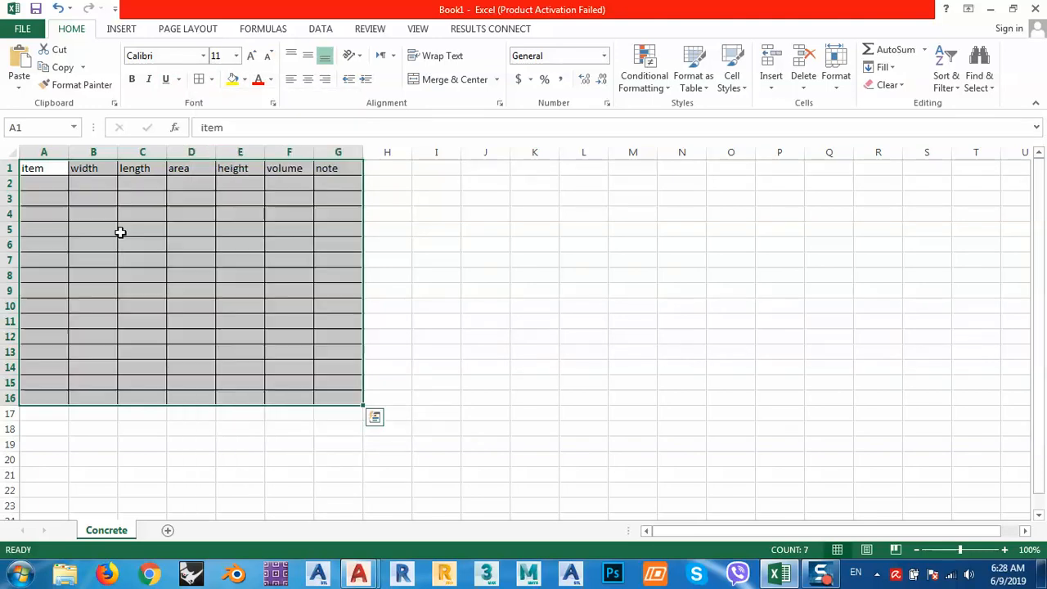
pyautogui.click(489, 327)
# - Enter F1 as the first item in cell A2
pyautogui.click(44, 182)
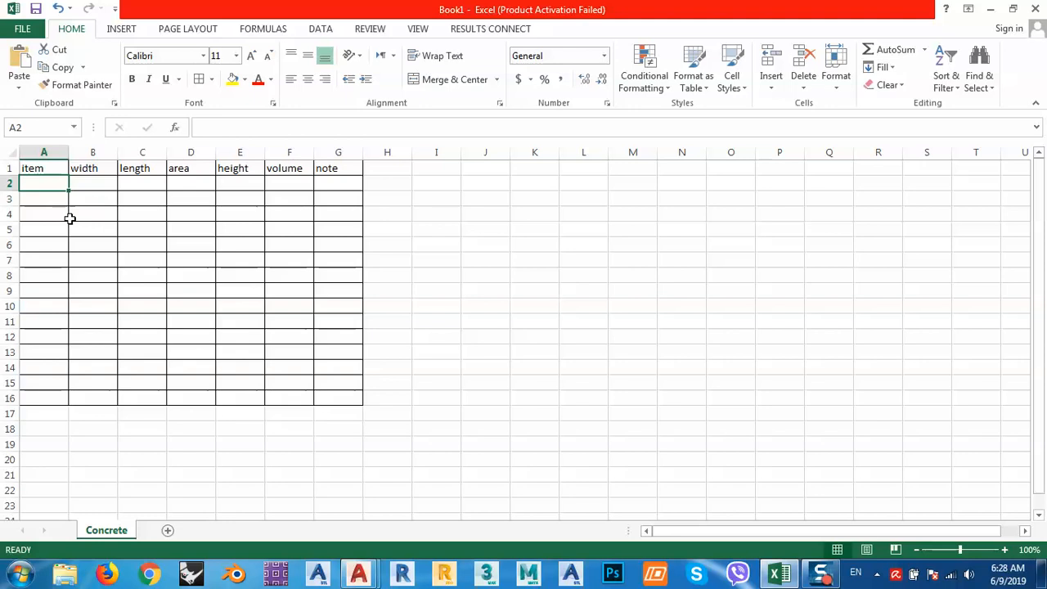
pyautogui.write('F1')
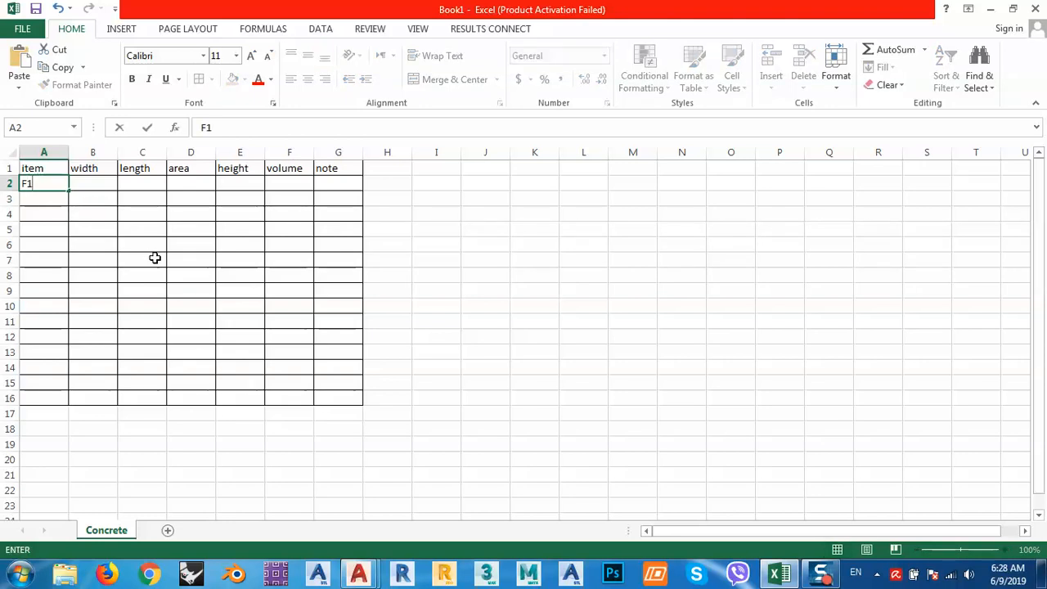
pyautogui.click(154, 258)
pyautogui.click(84, 183)
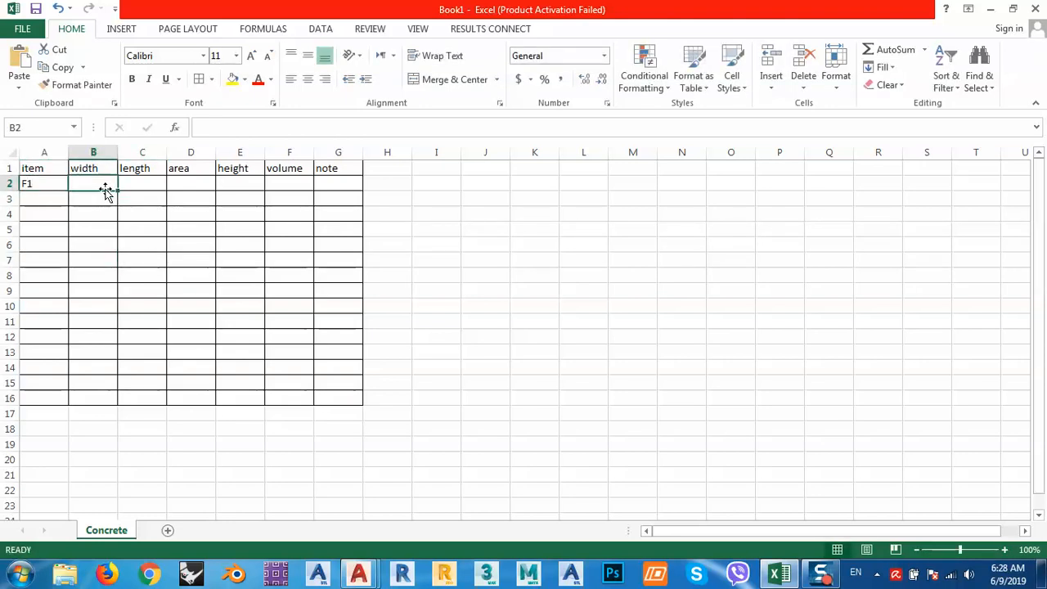
pyautogui.click(185, 184)
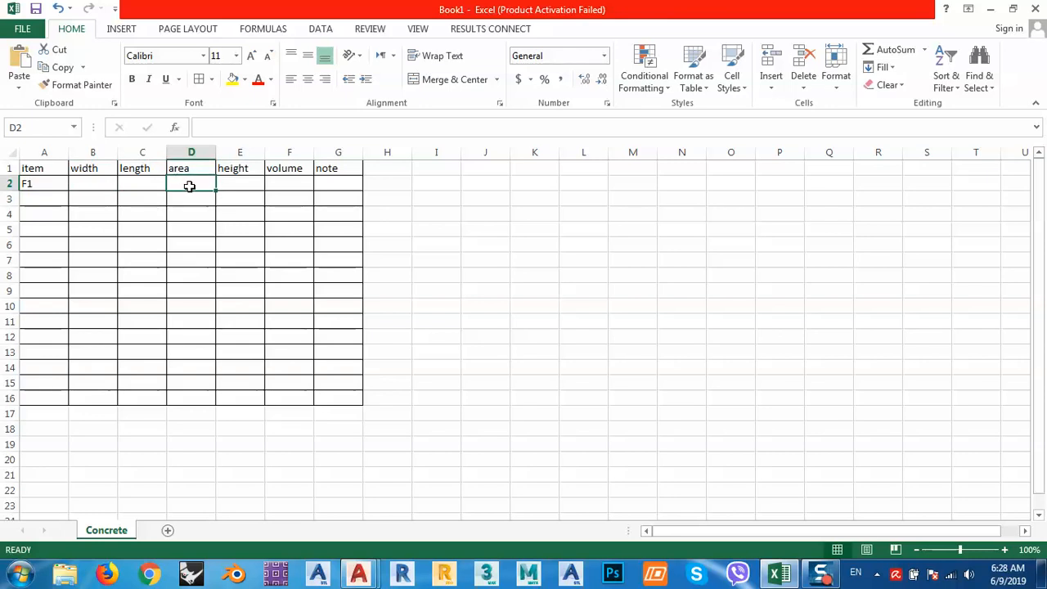
# - Insert a column before width, head it No. of items, and fit its width to the heading
pyautogui.click(89, 152)
pyautogui.rightClick(88, 153)
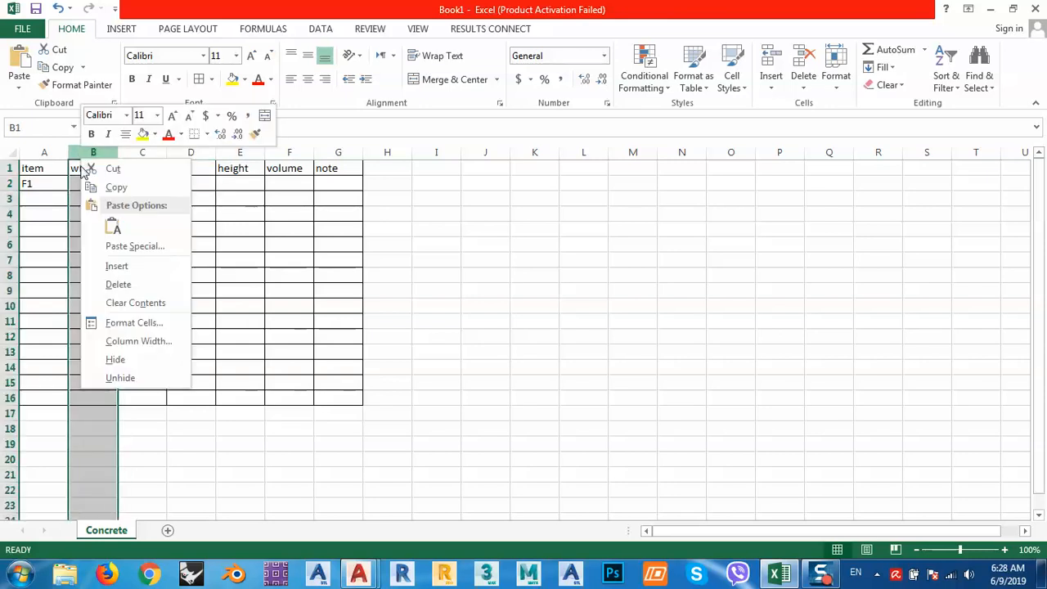
pyautogui.click(113, 267)
pyautogui.click(87, 171)
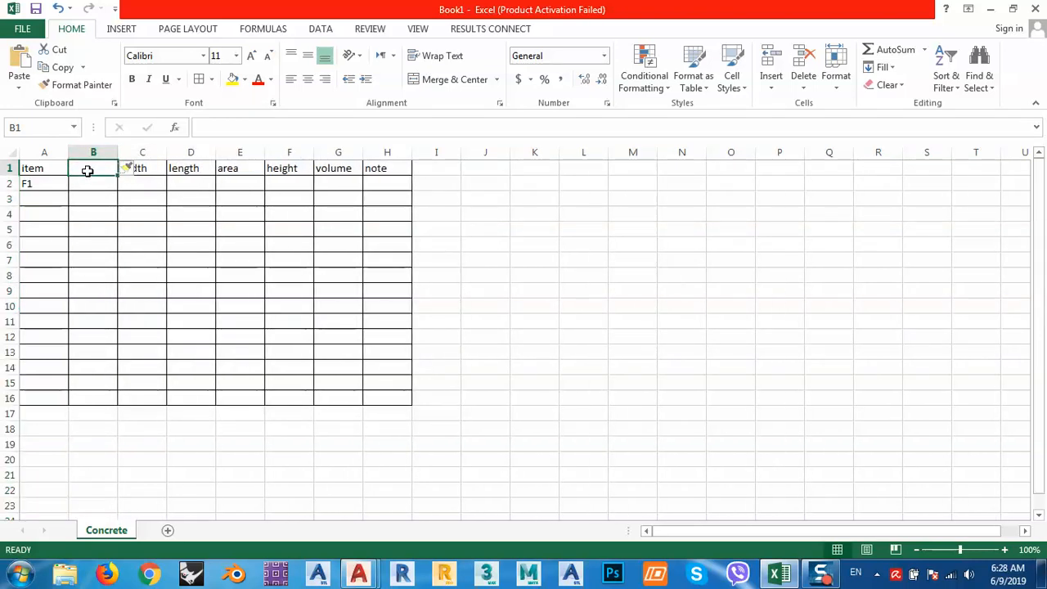
pyautogui.write('No. of ite')
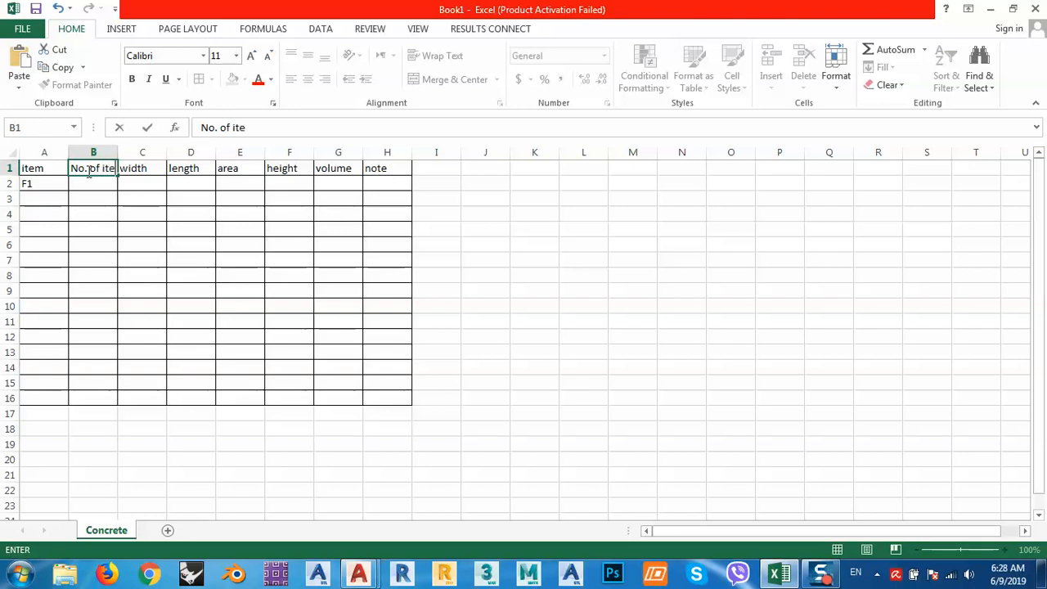
pyautogui.write('mss')
pyautogui.click(132, 233)
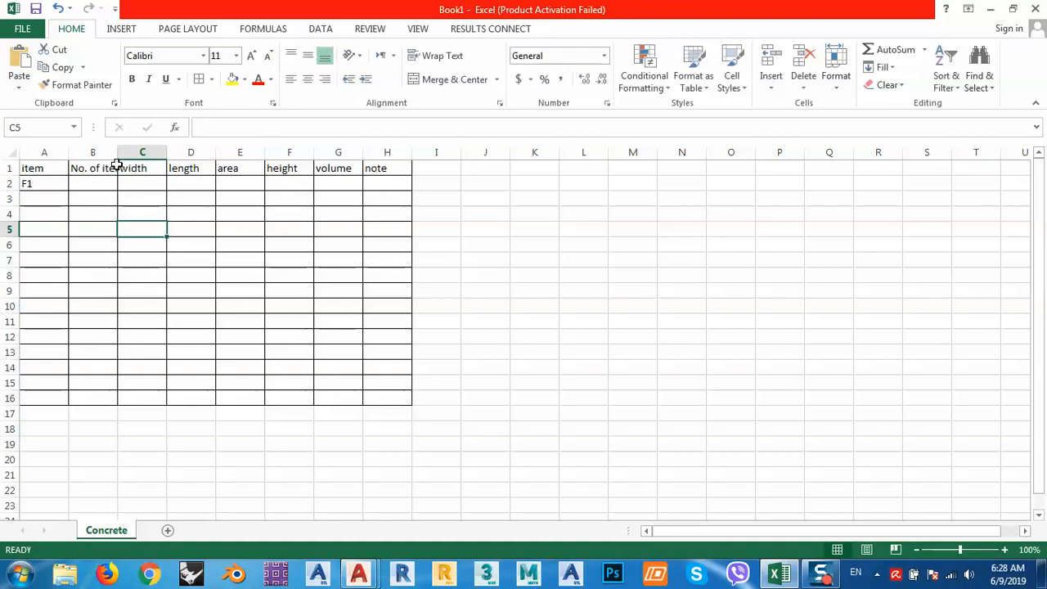
pyautogui.doubleClick(116, 156)
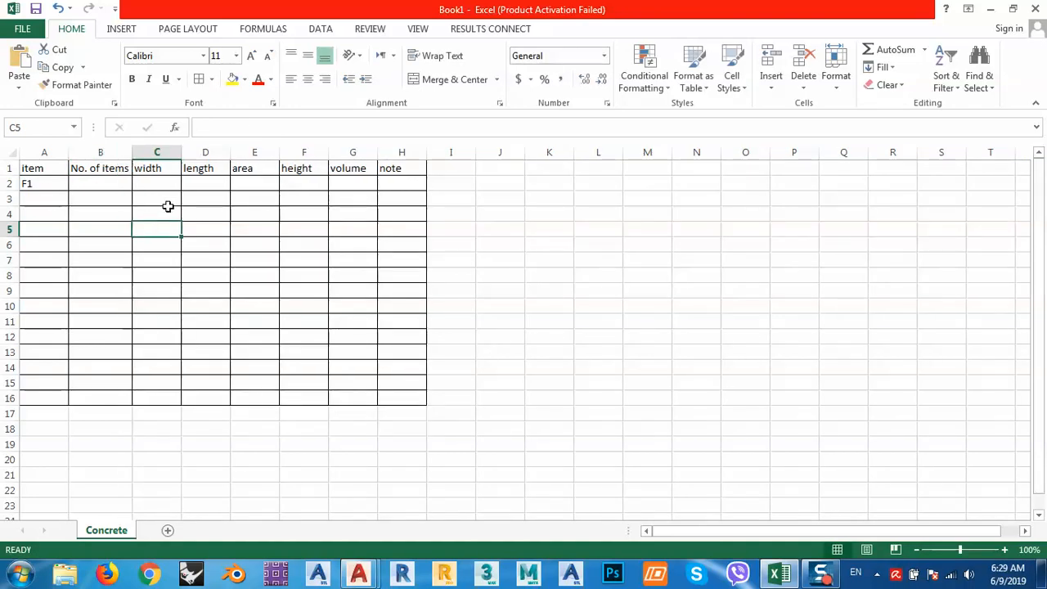
# - Fill in the F1 row with 13 items, width 2.5, length 2.5 and height 0.6, leaving the area cell empty
pyautogui.click(97, 190)
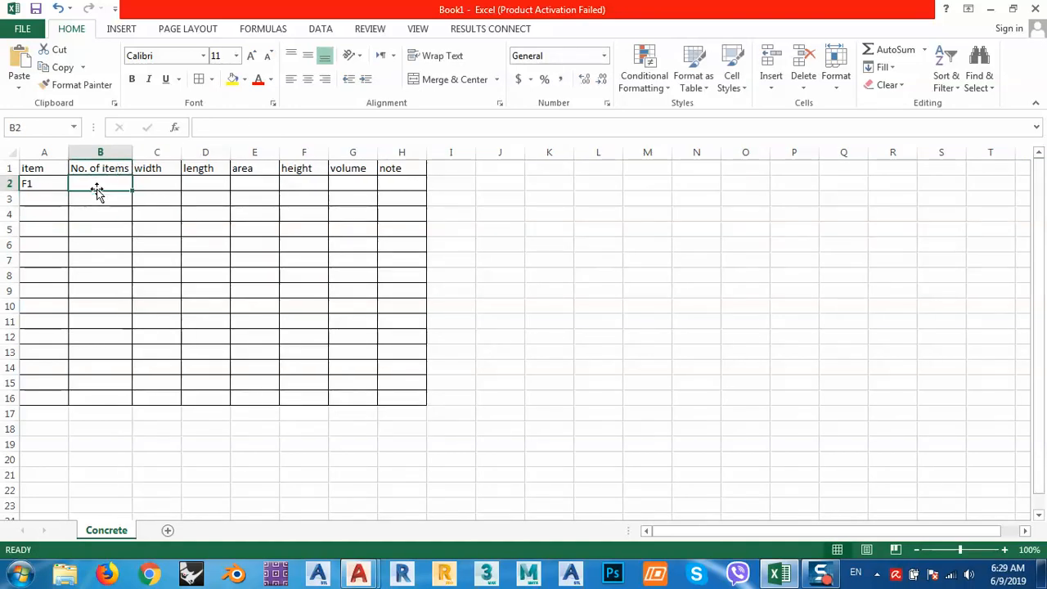
pyautogui.write('13')
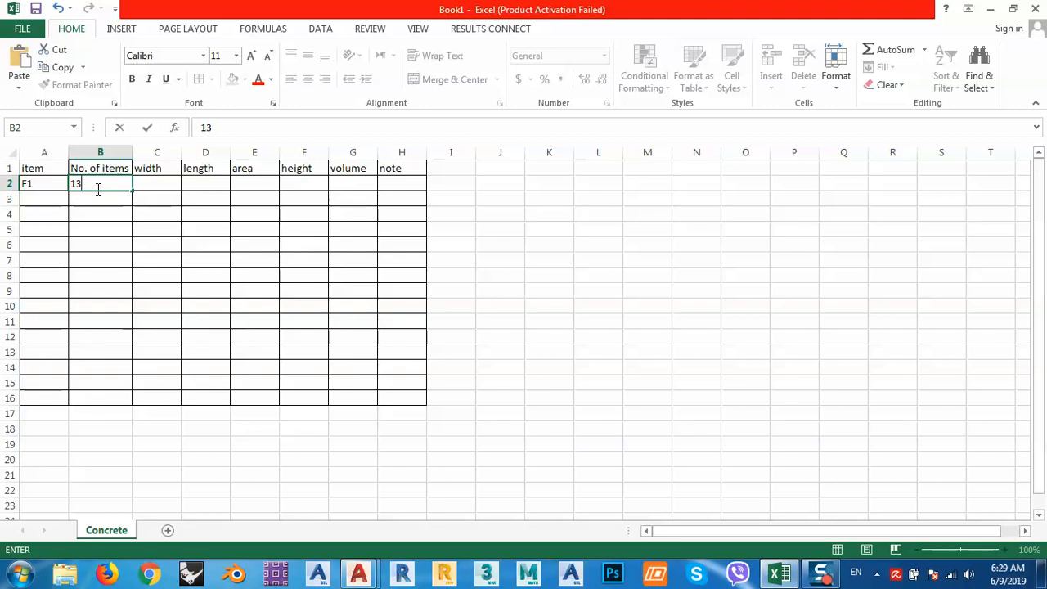
pyautogui.press('Tab')
pyautogui.write('2.5')
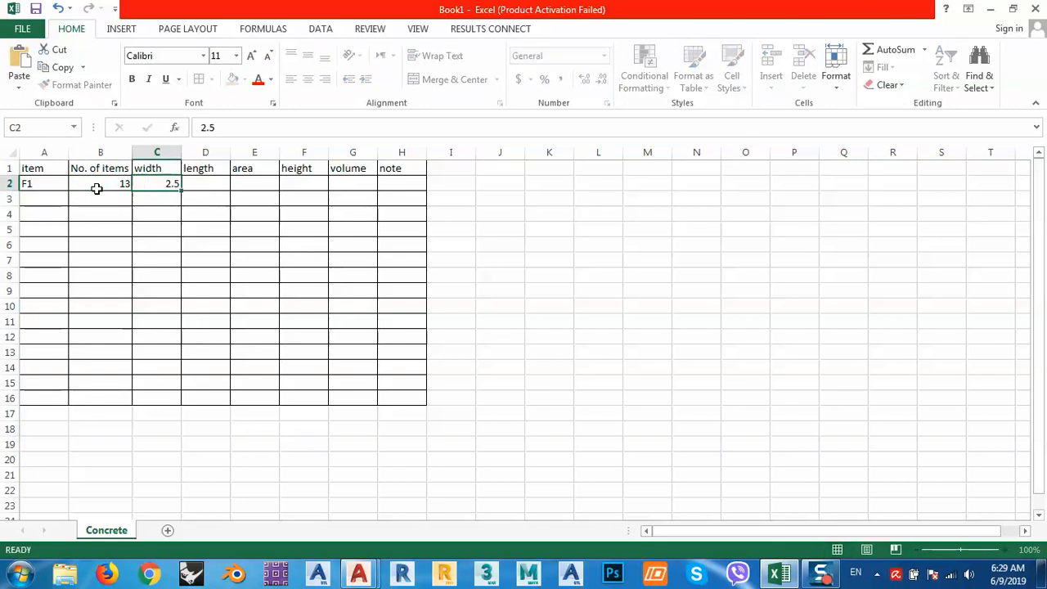
pyautogui.press('Tab')
pyautogui.write('2.5')
pyautogui.press('Tab')
pyautogui.press('Tab')
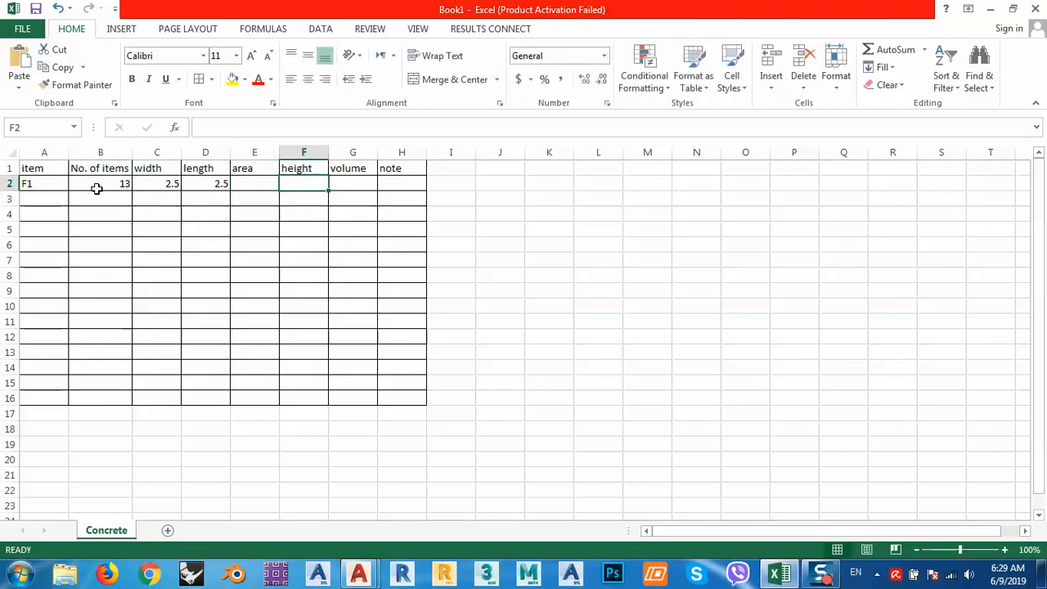
pyautogui.write('0.6')
pyautogui.press('Left')
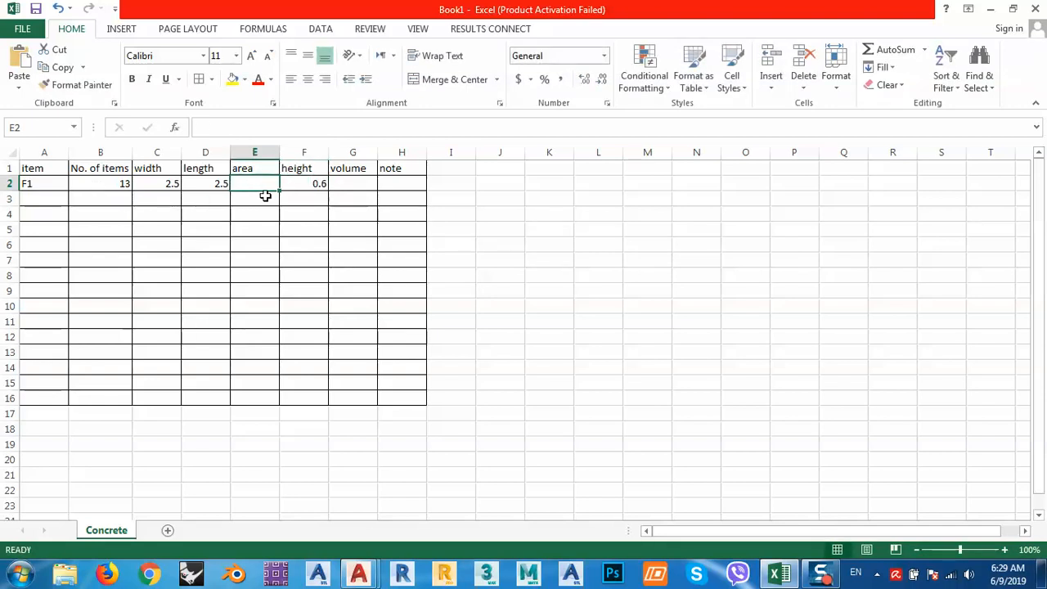
# - Calculate the F1 area in cell E2 as width times length with the formula =C2*D2
pyautogui.write('=')
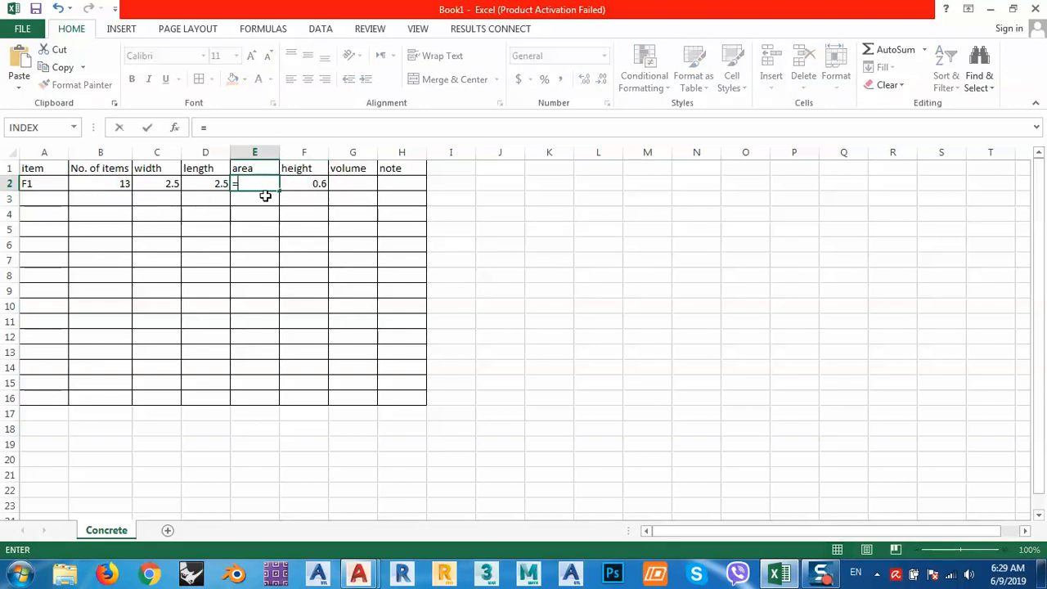
pyautogui.click(159, 185)
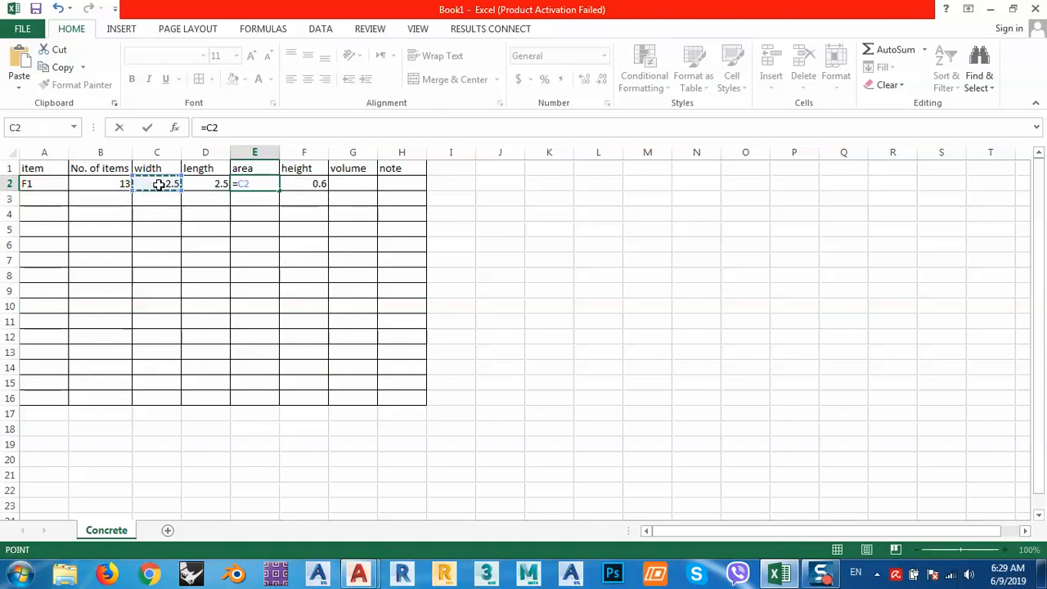
pyautogui.write('*')
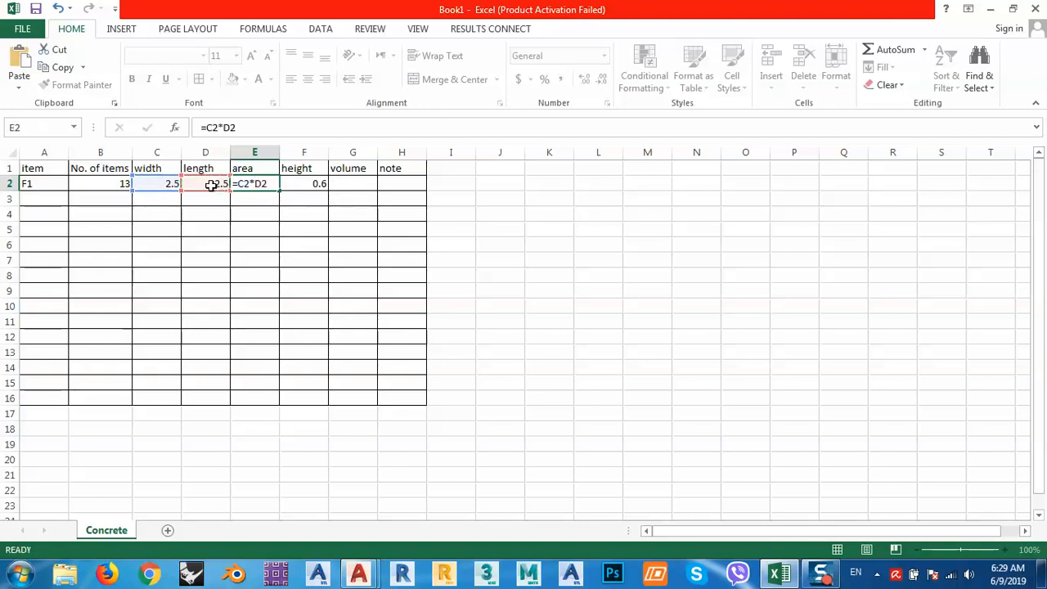
pyautogui.press('Return')
pyautogui.click(258, 186)
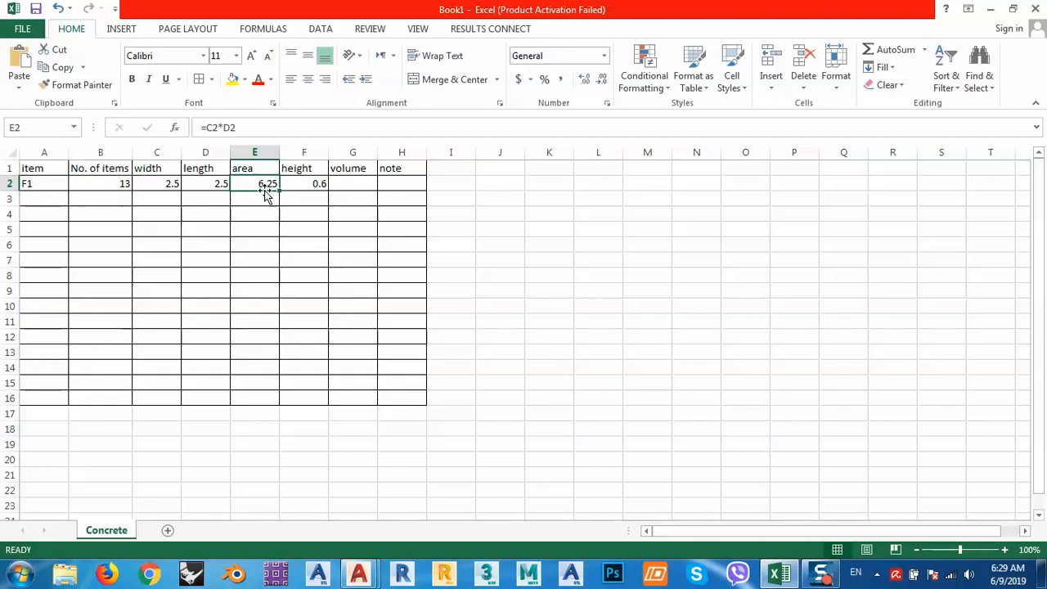
# - Extend the F1 area formula in E2 with the number of items, making it =C2*D2*B2
pyautogui.click(247, 128)
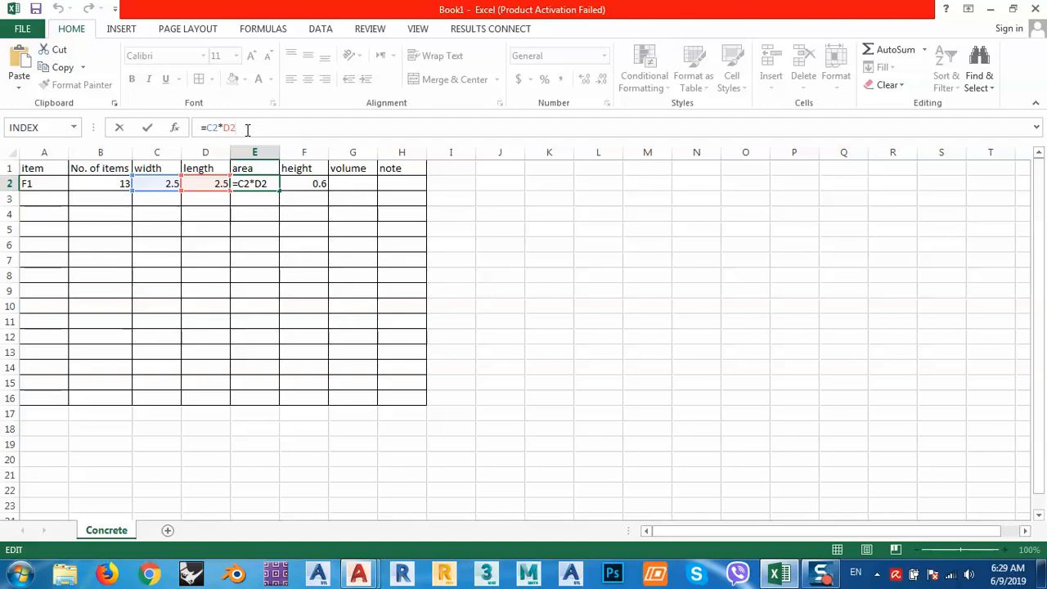
pyautogui.write('*')
pyautogui.click(92, 183)
pyautogui.press('Return')
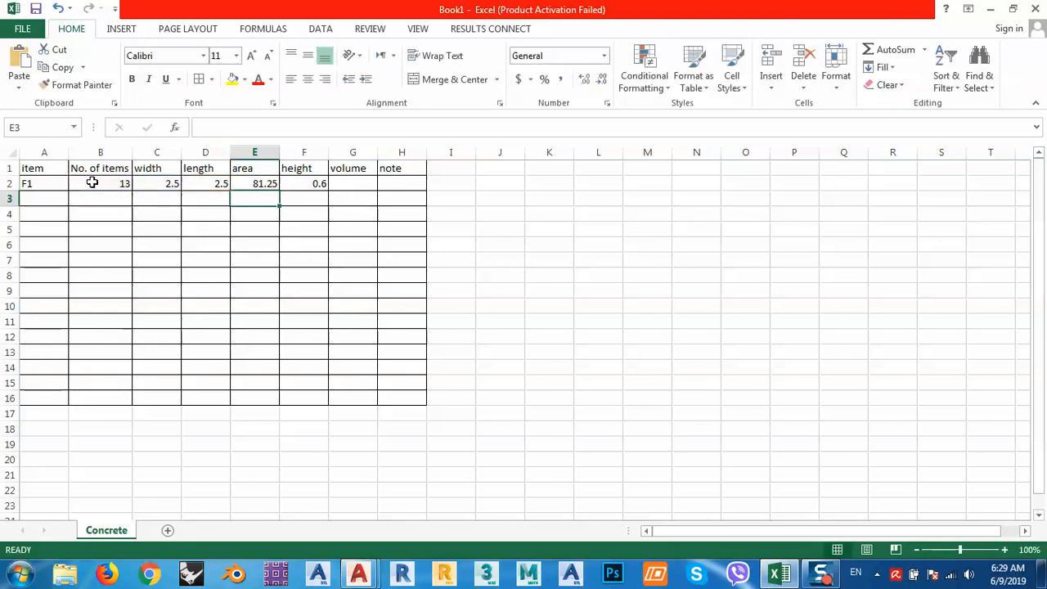
pyautogui.click(256, 189)
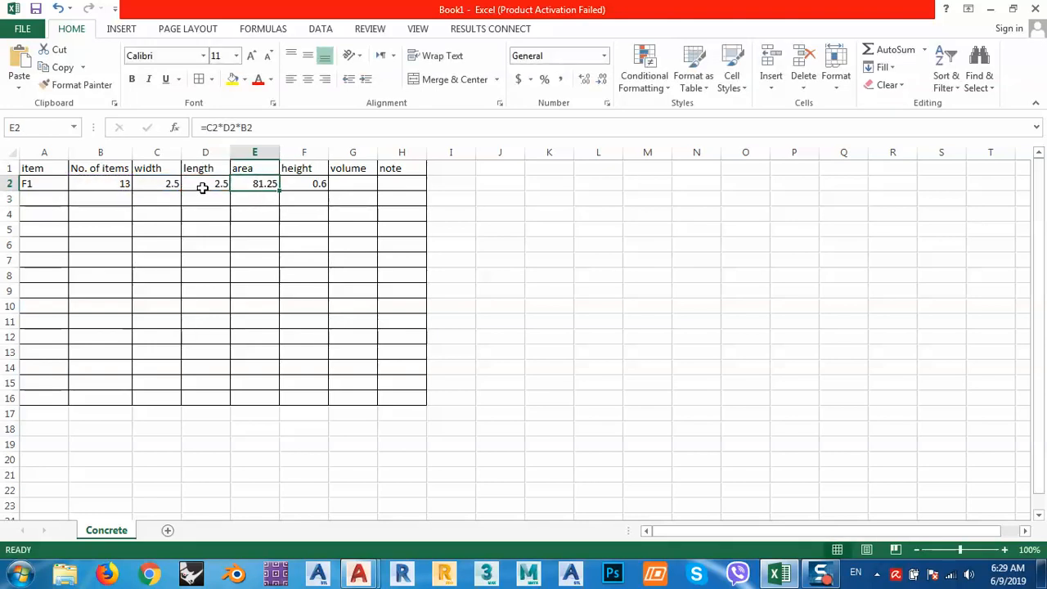
# - Switch to AutoCAD to compare the listed F1 hatch area with the calculated area, and return to the Excel sheet
pyautogui.moveTo(217, 183); pyautogui.dragTo(152, 183)
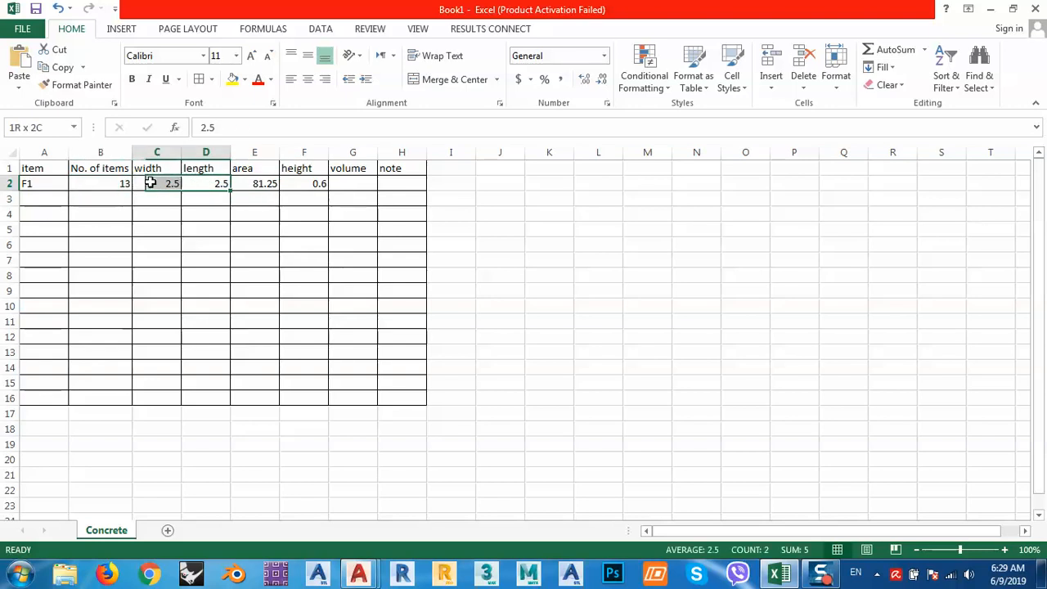
pyautogui.click(243, 186)
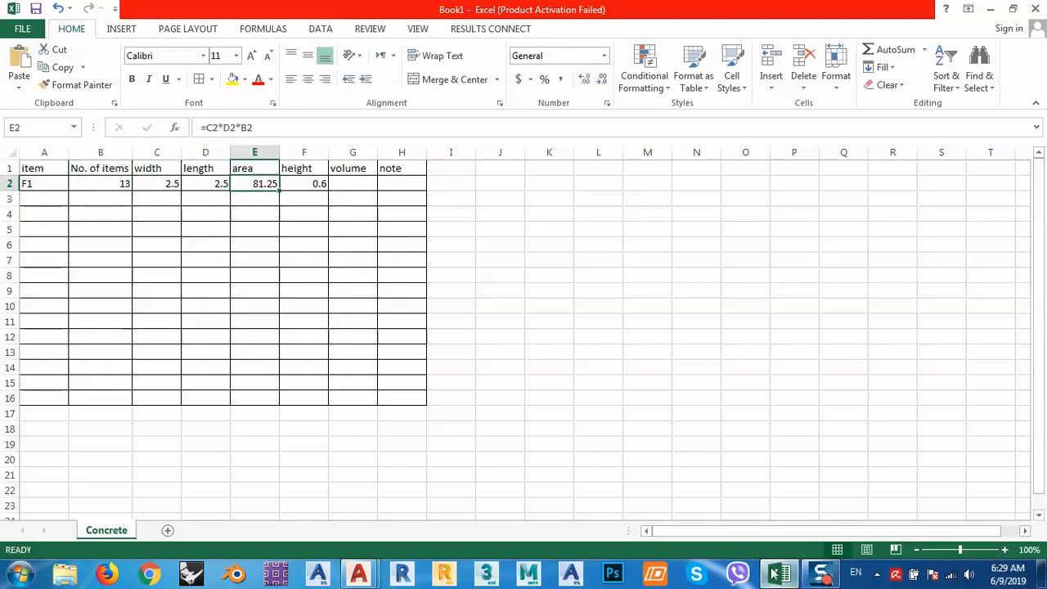
pyautogui.click(359, 572)
pyautogui.click(441, 475)
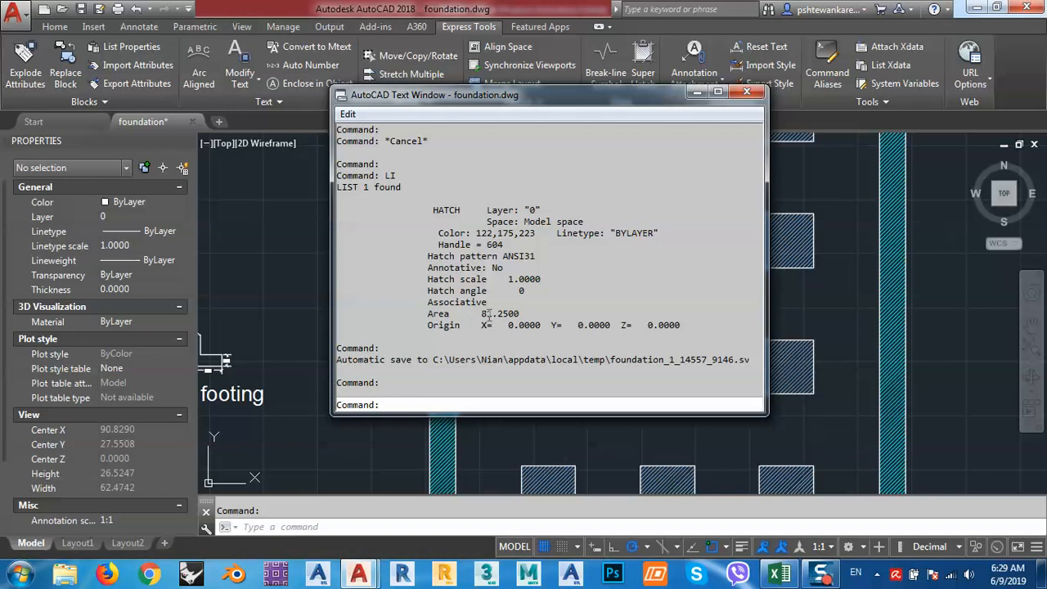
pyautogui.click(778, 572)
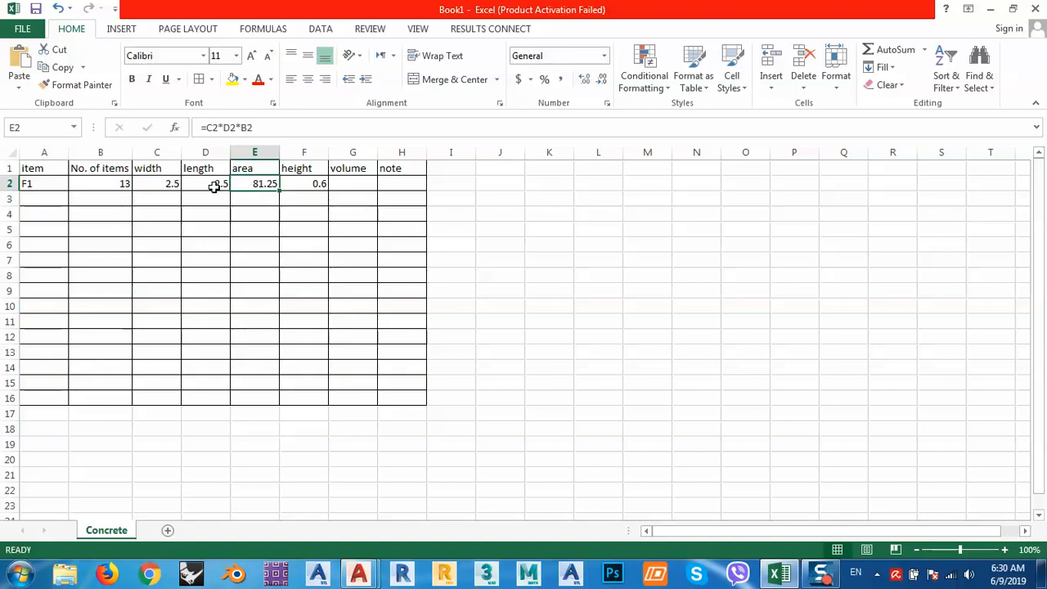
pyautogui.moveTo(214, 186); pyautogui.dragTo(126, 183)
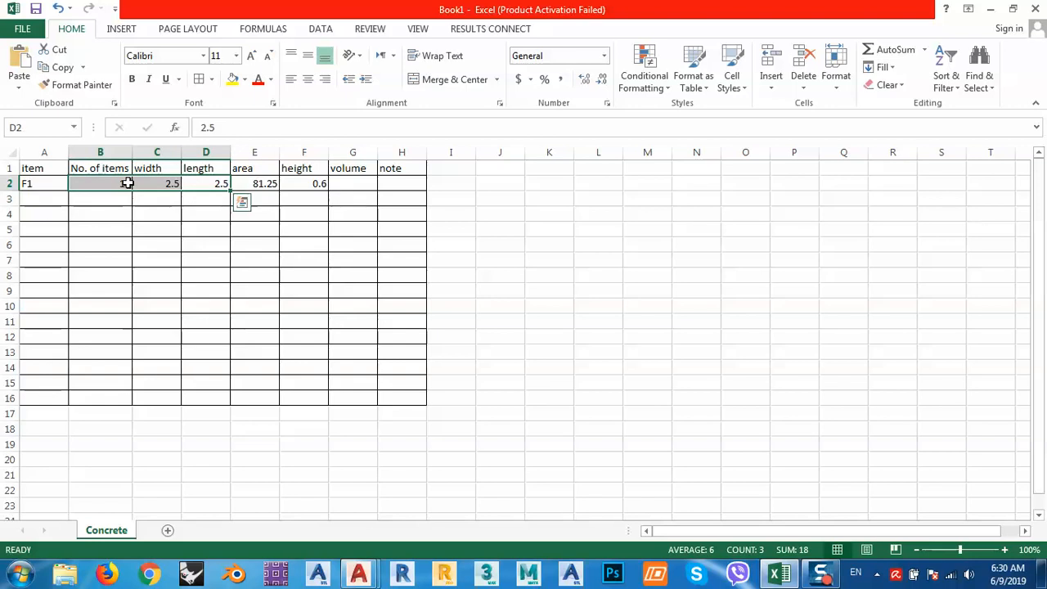
# - Clear the length, width and number of items from the F1 row
pyautogui.click(203, 186)
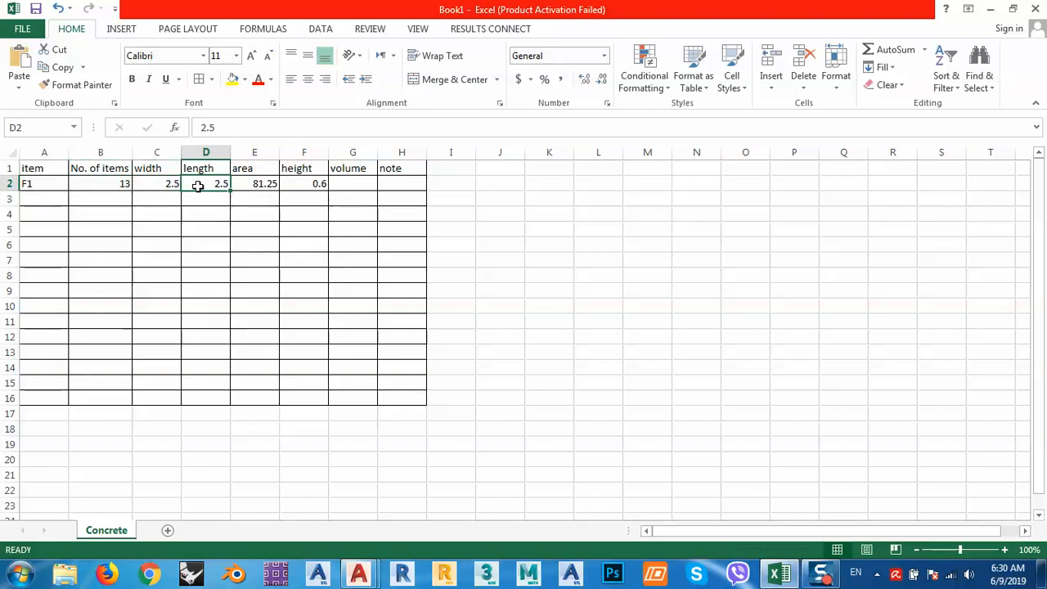
pyautogui.press('Delete')
pyautogui.click(170, 184)
pyautogui.press('Delete')
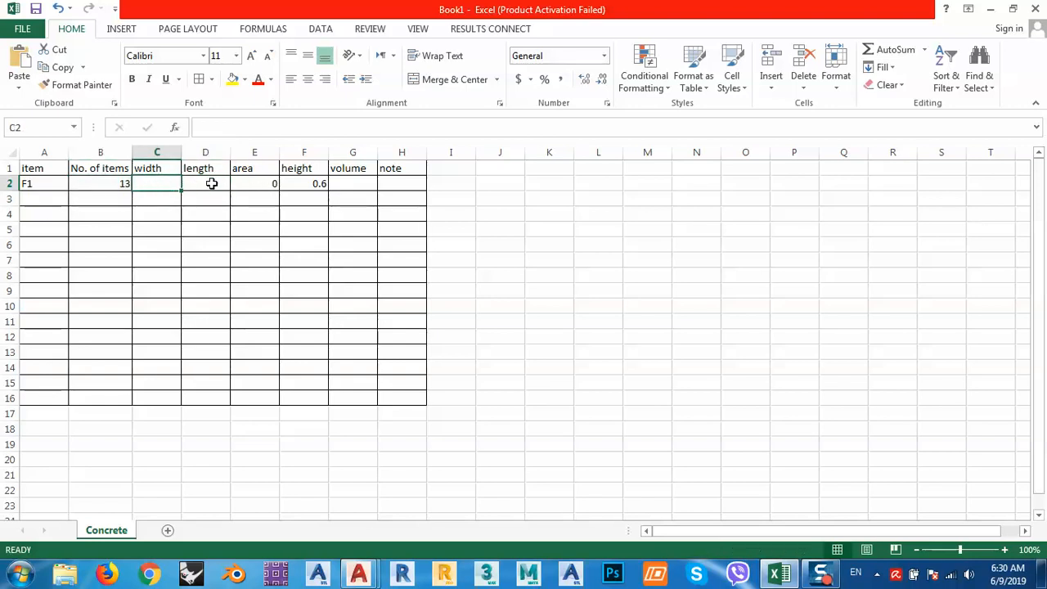
pyautogui.click(114, 188)
pyautogui.press('Delete')
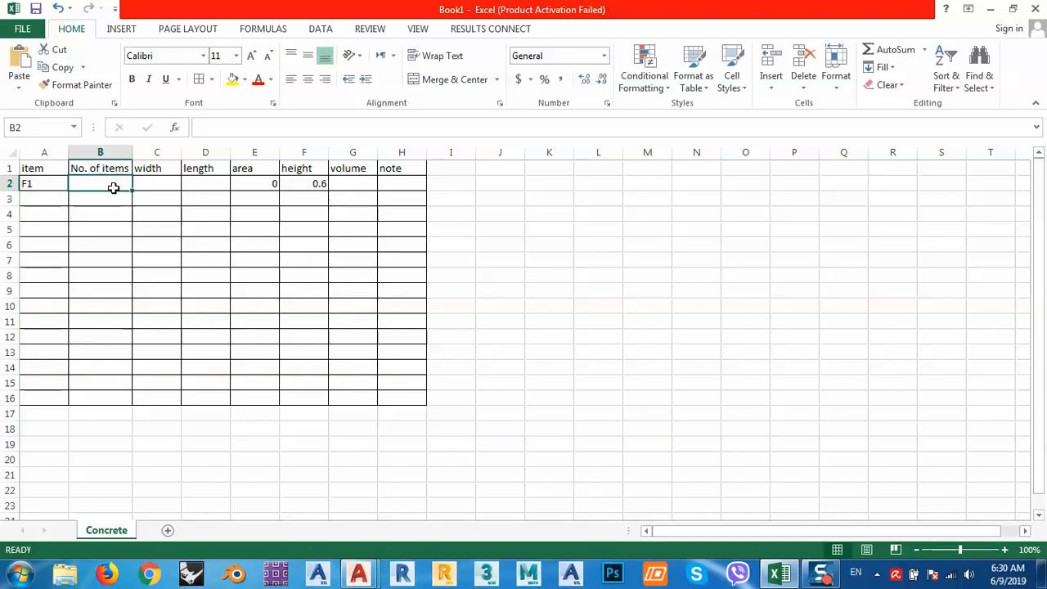
# - Replace the F1 area formula in E2 with the fixed value 81.25
pyautogui.click(258, 185)
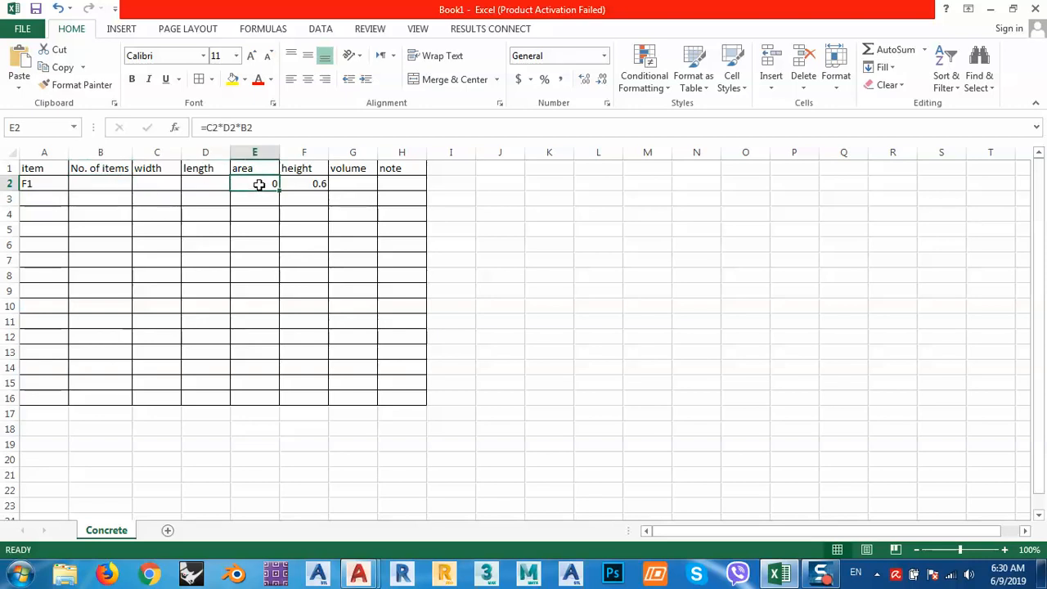
pyautogui.write('81.25')
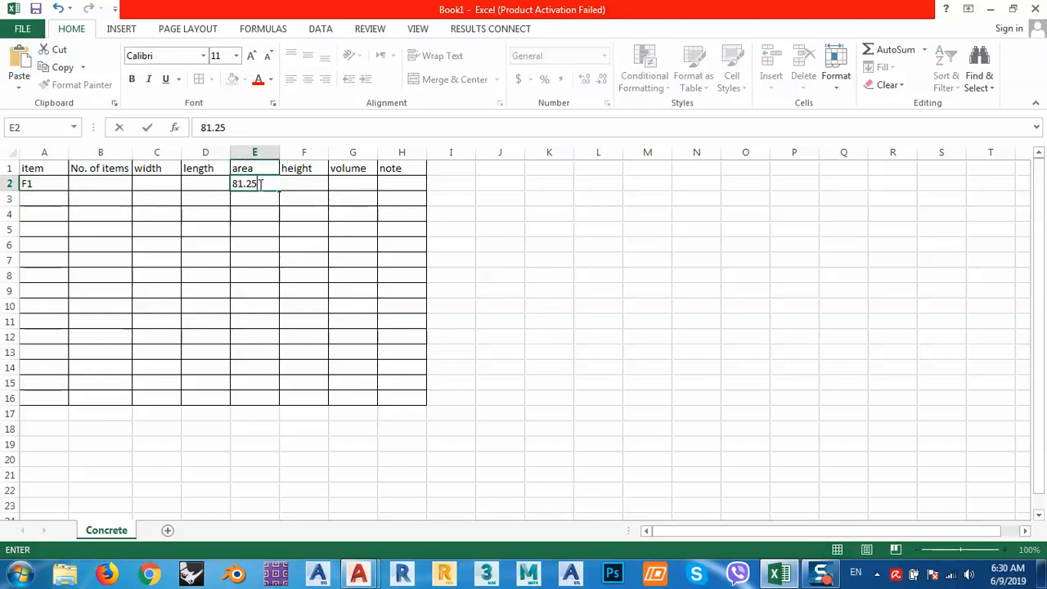
pyautogui.press('Tab')
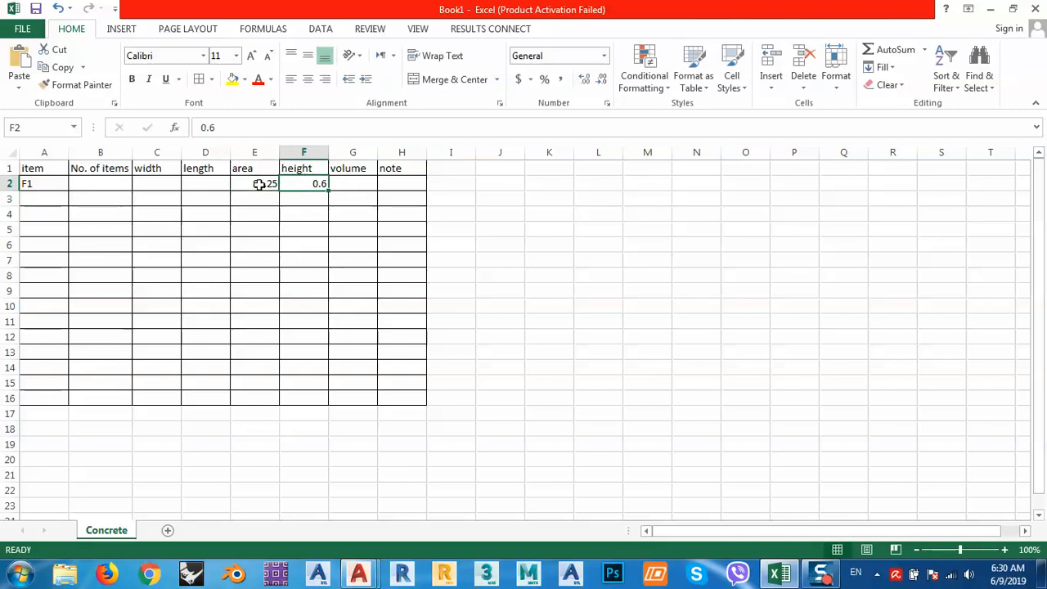
# - Calculate the F1 volume in G2 as area times height with the formula =E2*F2
pyautogui.click(367, 184)
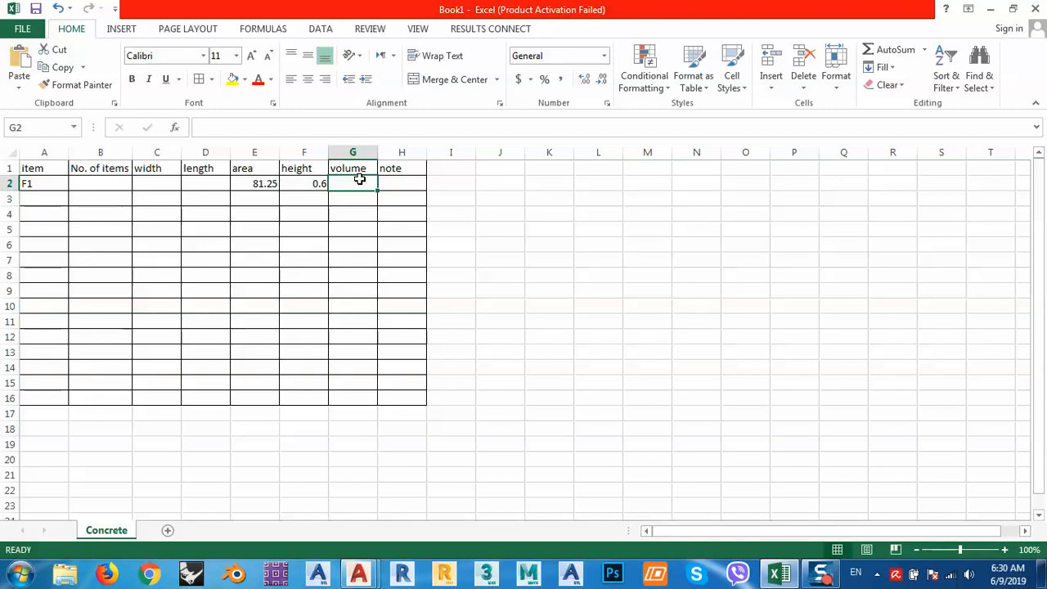
pyautogui.write('=')
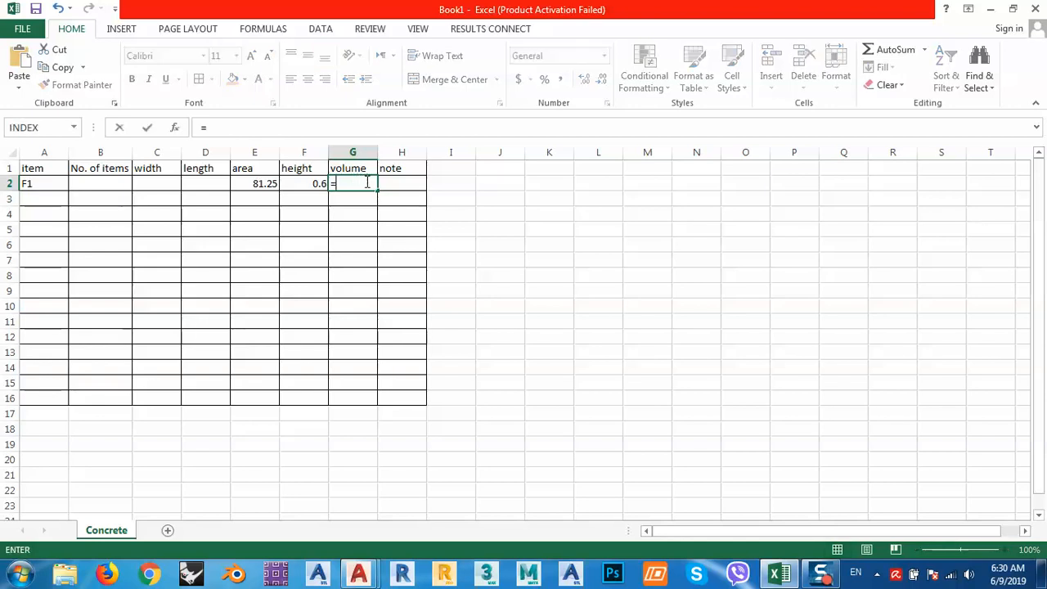
pyautogui.click(255, 184)
pyautogui.write('*')
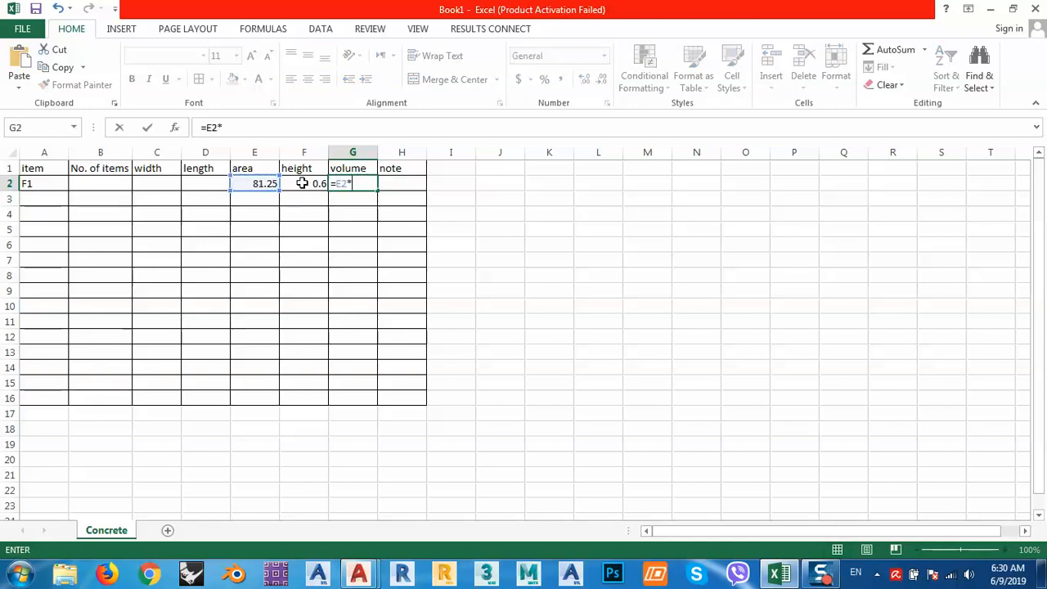
pyautogui.click(303, 183)
pyautogui.press('Return')
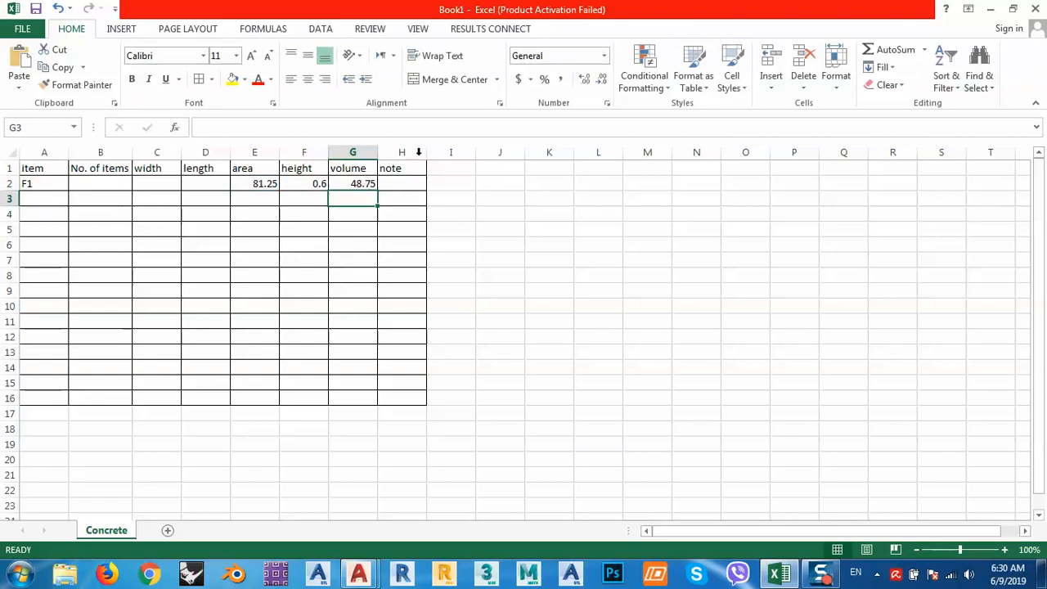
# - Widen the note column and enter the note "for all foundation F1" in the F1 row
pyautogui.moveTo(423, 152); pyautogui.dragTo(501, 152)
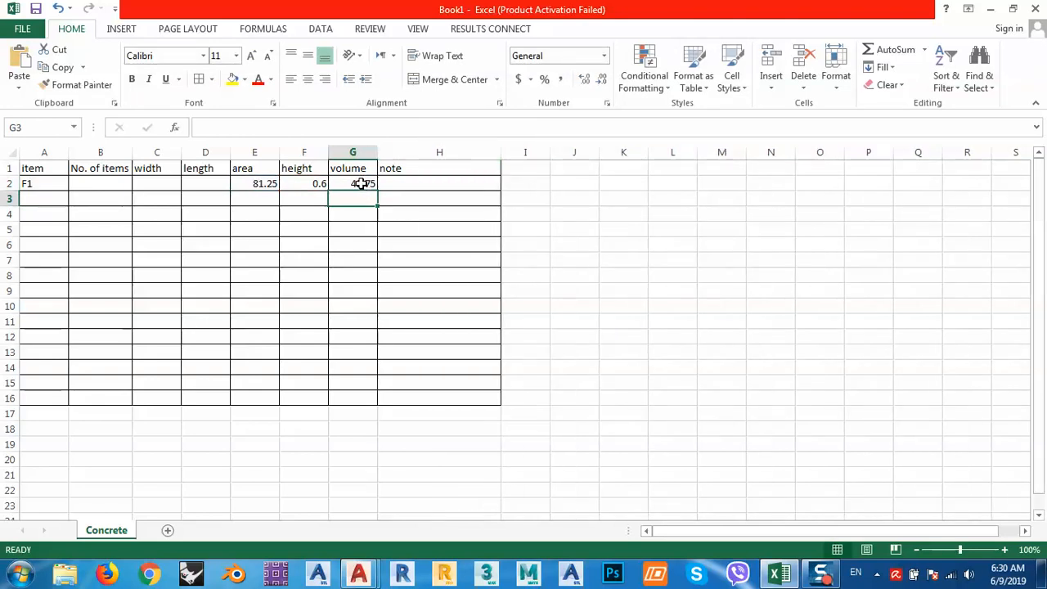
pyautogui.click(413, 182)
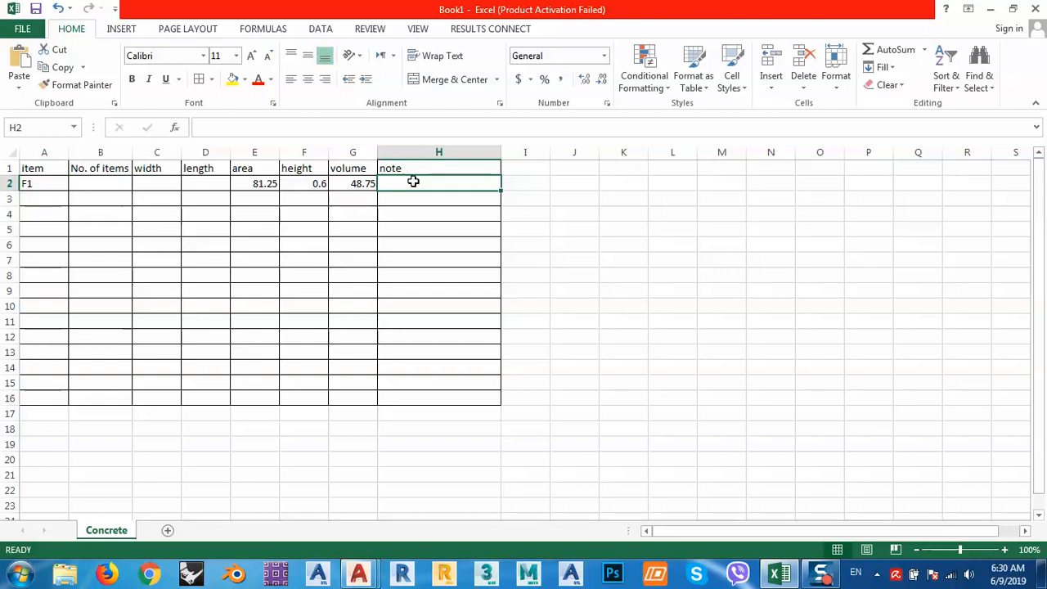
pyautogui.write('for all f')
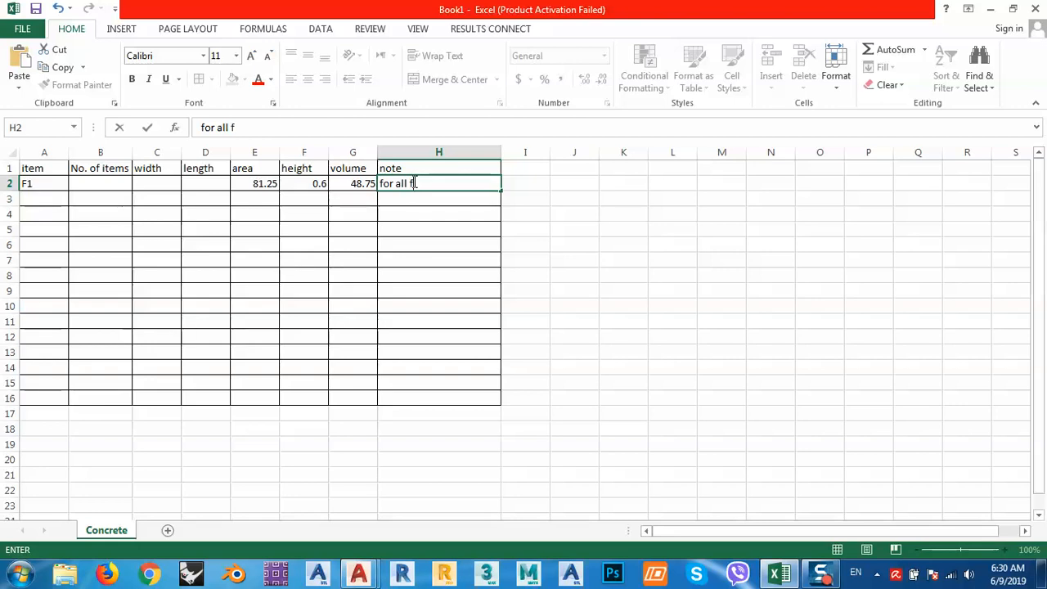
pyautogui.write('oundation F1')
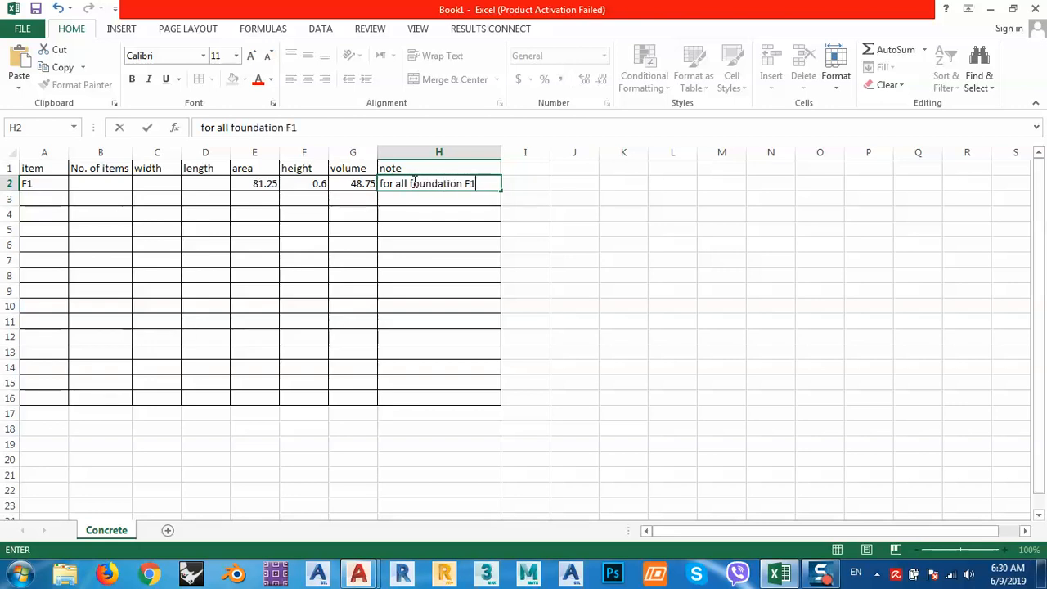
pyautogui.click(442, 266)
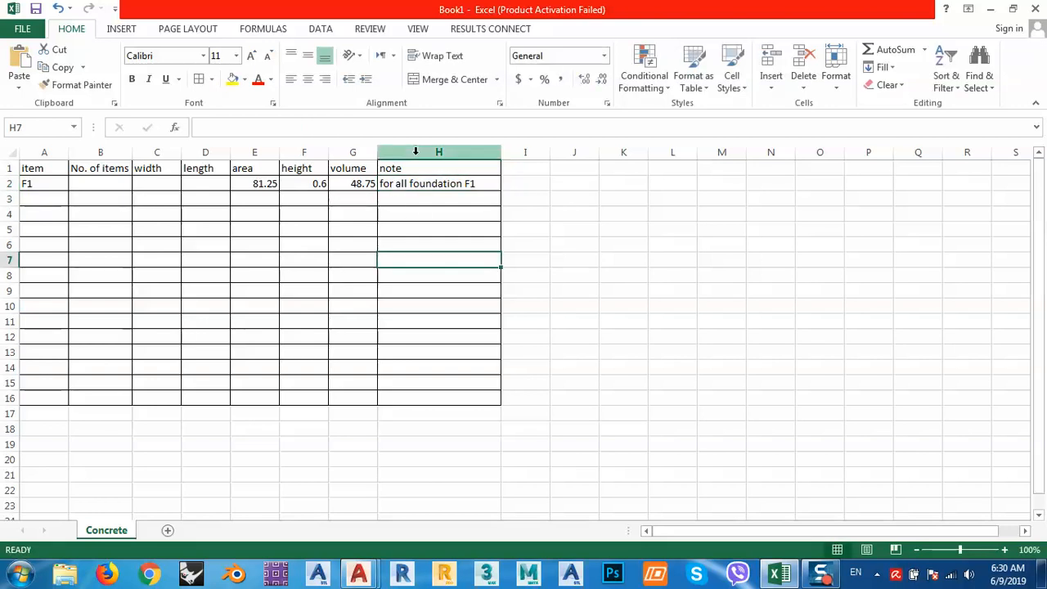
# - Centre the contents of columns A to H both horizontally and vertically
pyautogui.moveTo(438, 153); pyautogui.dragTo(45, 164)
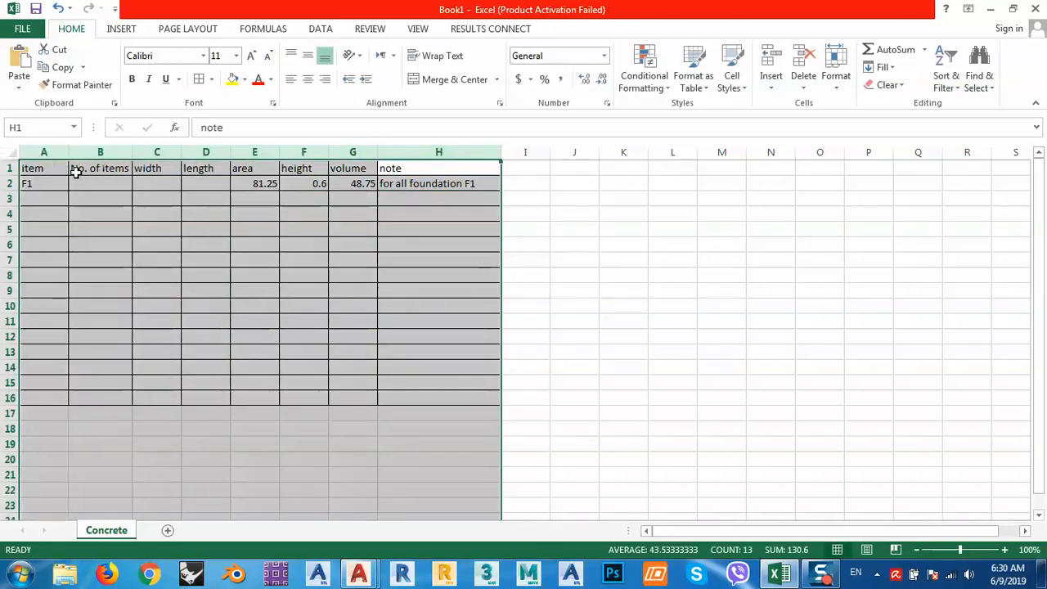
pyautogui.click(308, 78)
pyautogui.click(414, 243)
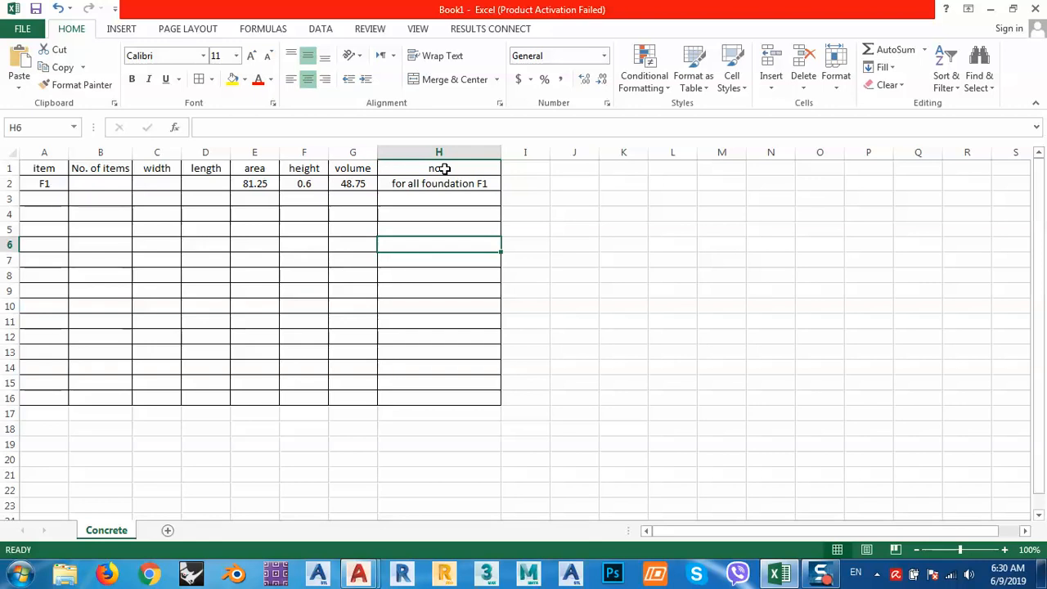
pyautogui.click(430, 212)
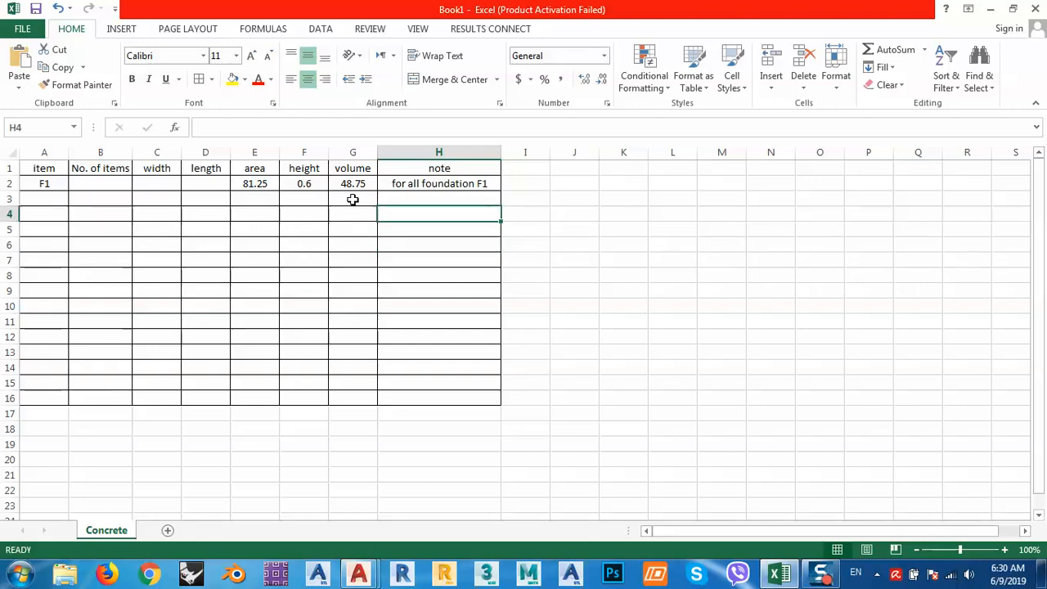
pyautogui.click(415, 185)
pyautogui.click(445, 214)
pyautogui.click(423, 186)
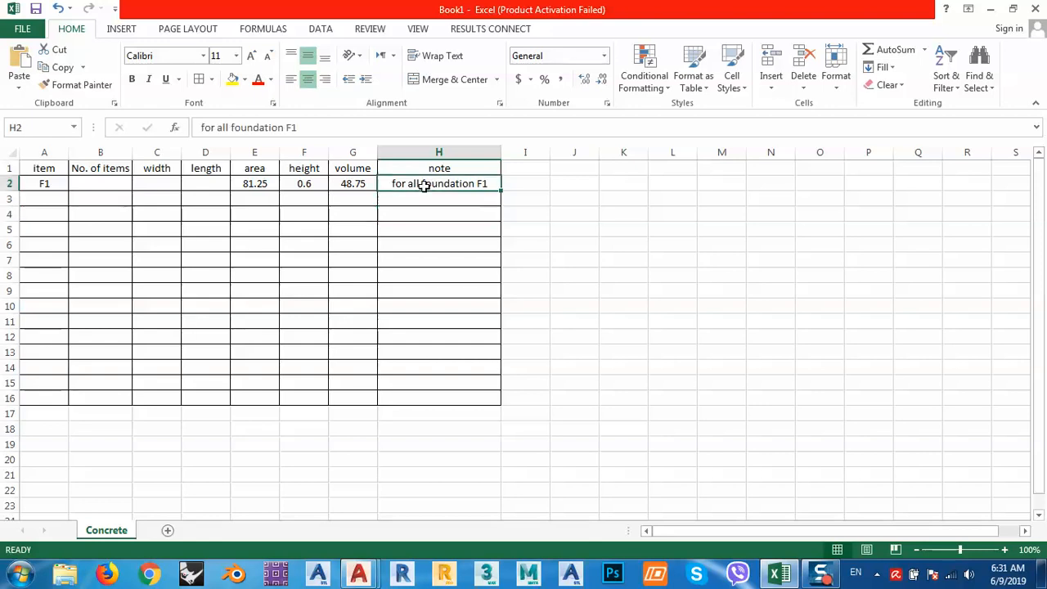
# - Enter F2 as the second item in cell A3
pyautogui.click(59, 198)
pyautogui.write('F1')
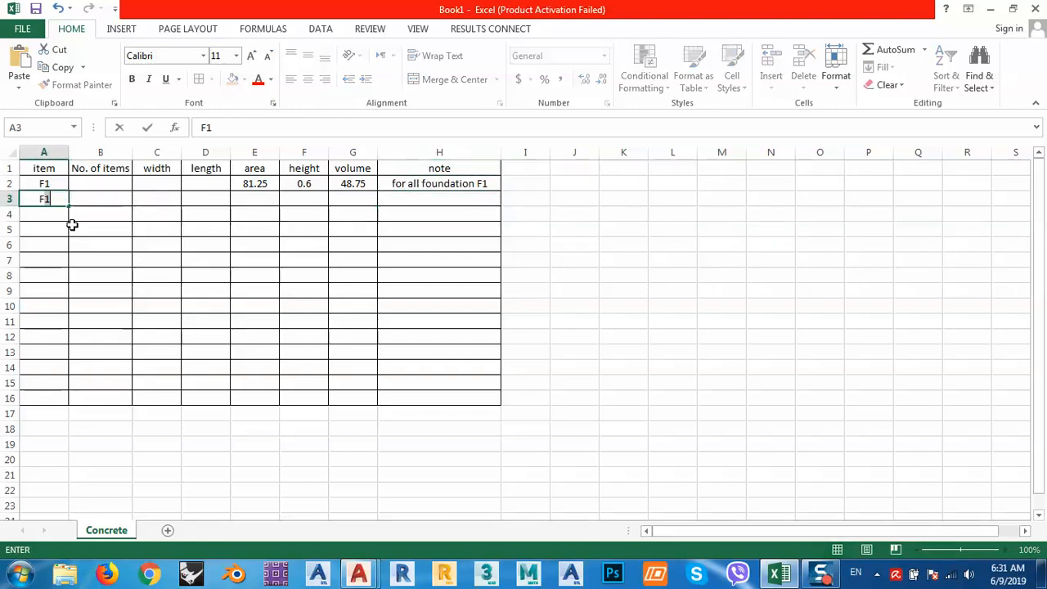
pyautogui.click(150, 215)
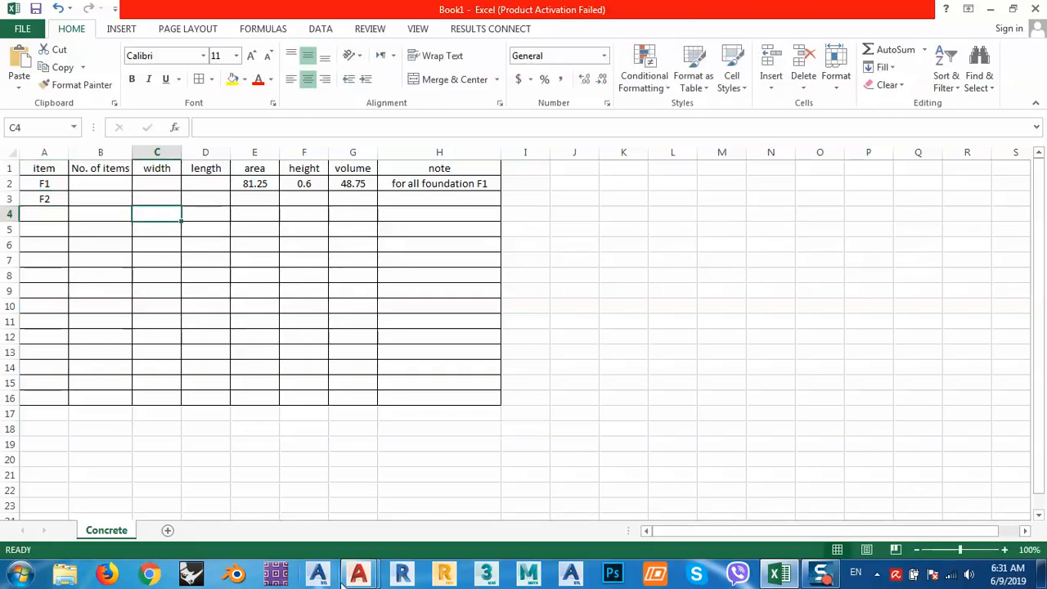
# - Switch to the foundation drawing in AutoCAD and close the text window with the hatch listing
pyautogui.moveTo(358, 572)
pyautogui.click(464, 494)
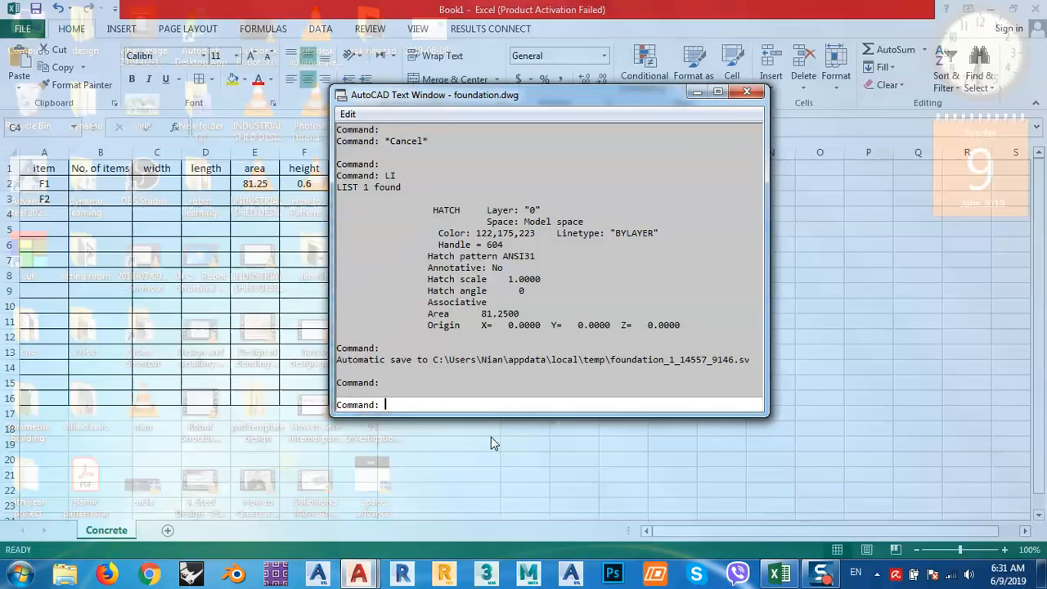
pyautogui.click(748, 95)
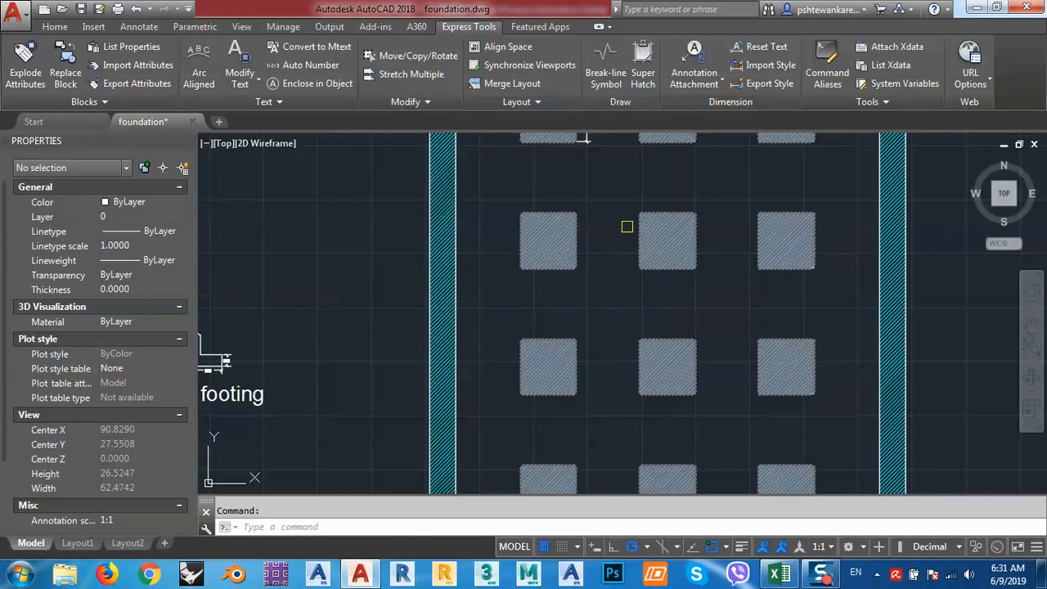
# - List the properties of the green F2 foundation hatch to read its area
pyautogui.scroll(-3, 596, 246)
pyautogui.scroll(5, 591, 281)
pyautogui.click(558, 319)
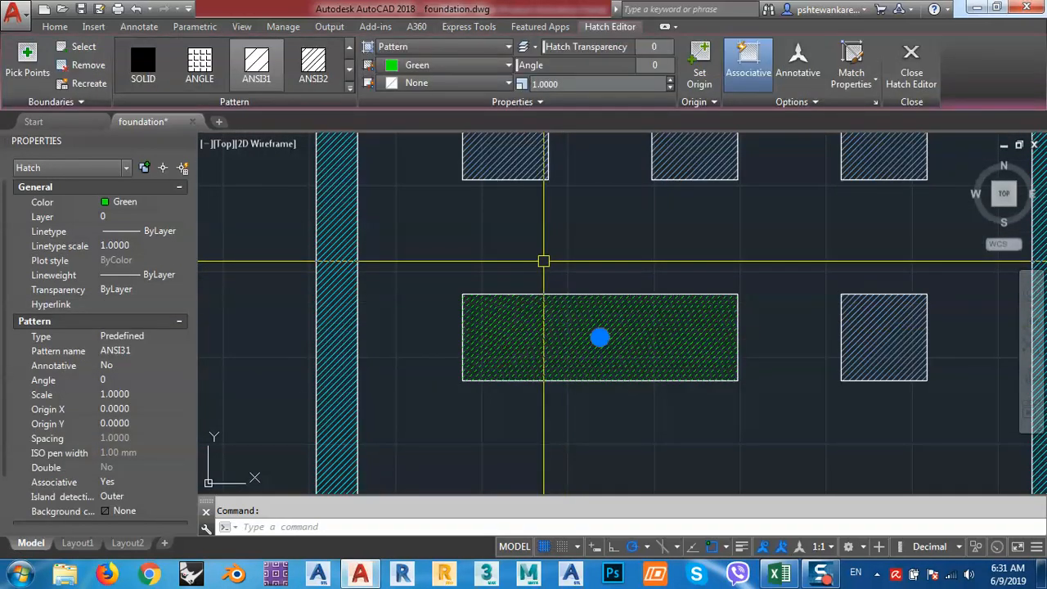
pyautogui.write('li')
pyautogui.press('Return')
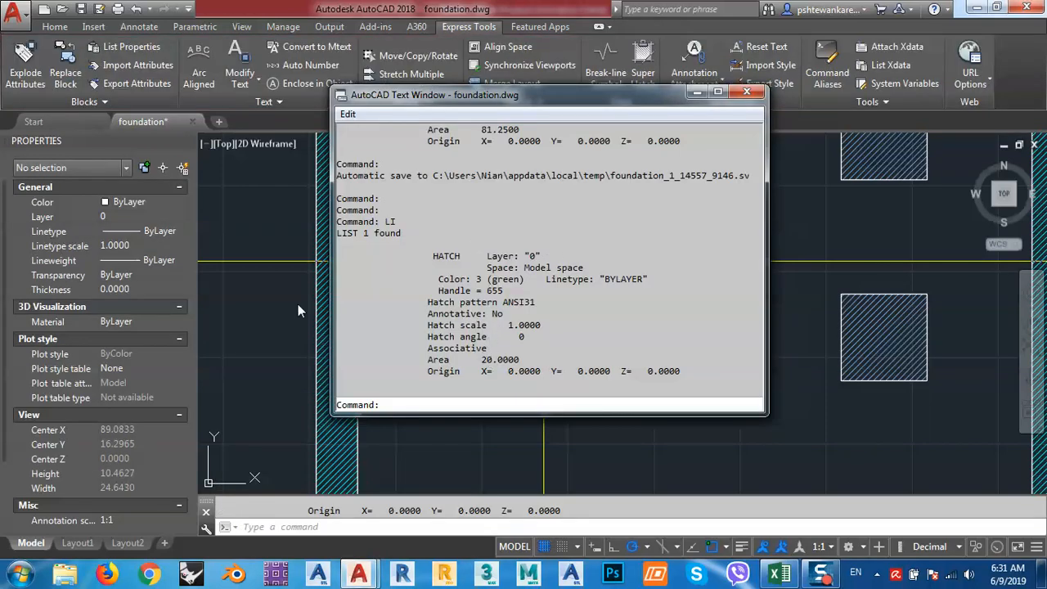
pyautogui.click(275, 319)
# - Add an aligned dimension to the short left edge of the green-hatched F2 foundation, placed just outside the rectangle
pyautogui.scroll(-2, 458, 325)
pyautogui.scroll(4, 458, 327)
pyautogui.moveTo(444, 327); pyautogui.dragTo(434, 324, button='middle')
pyautogui.write('DAl')
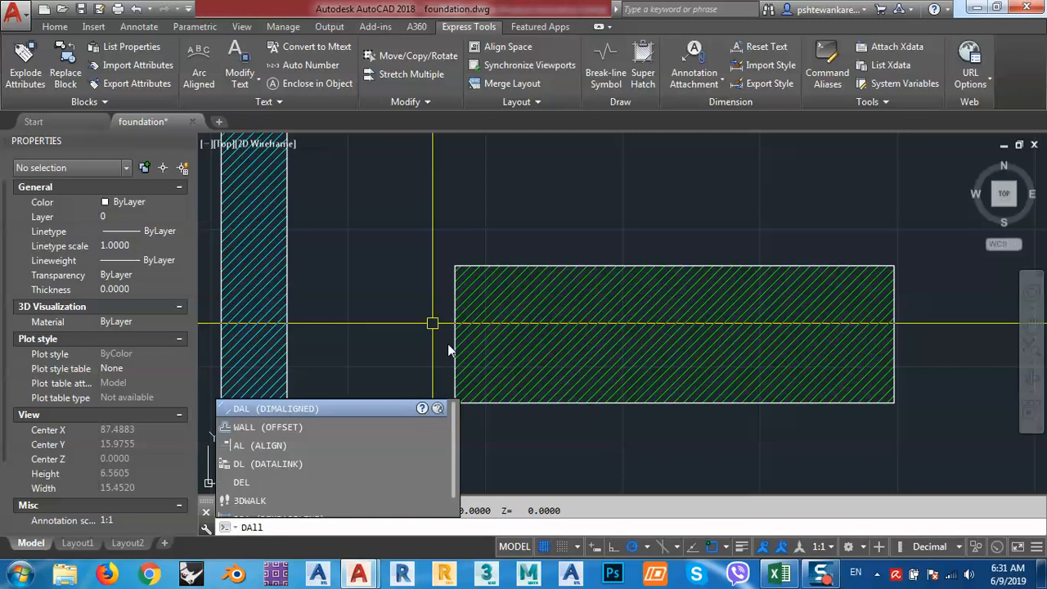
pyautogui.press('Return')
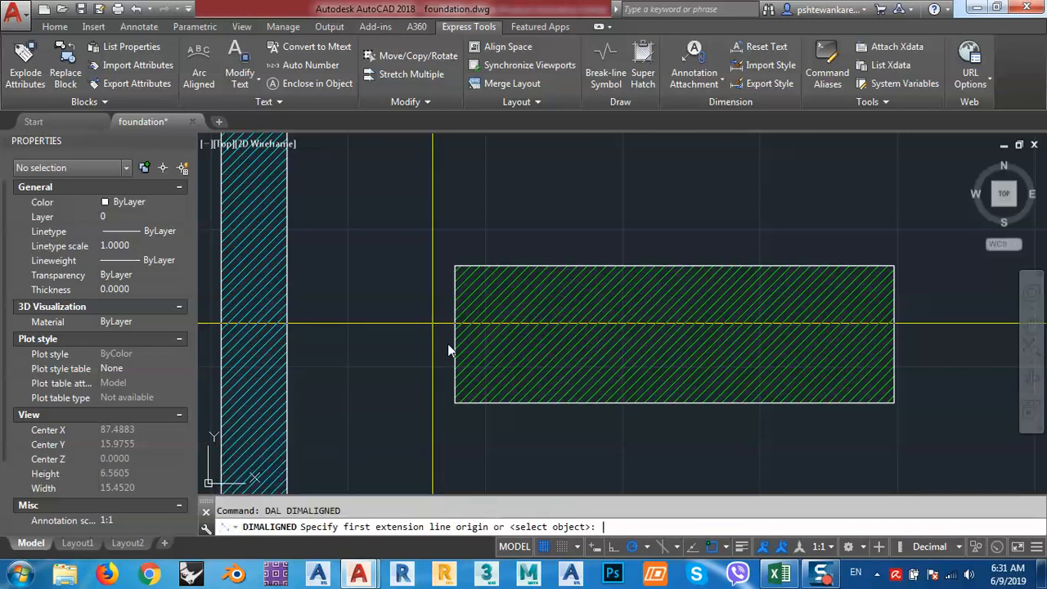
pyautogui.press('Return')
pyautogui.click(456, 336)
pyautogui.click(422, 333)
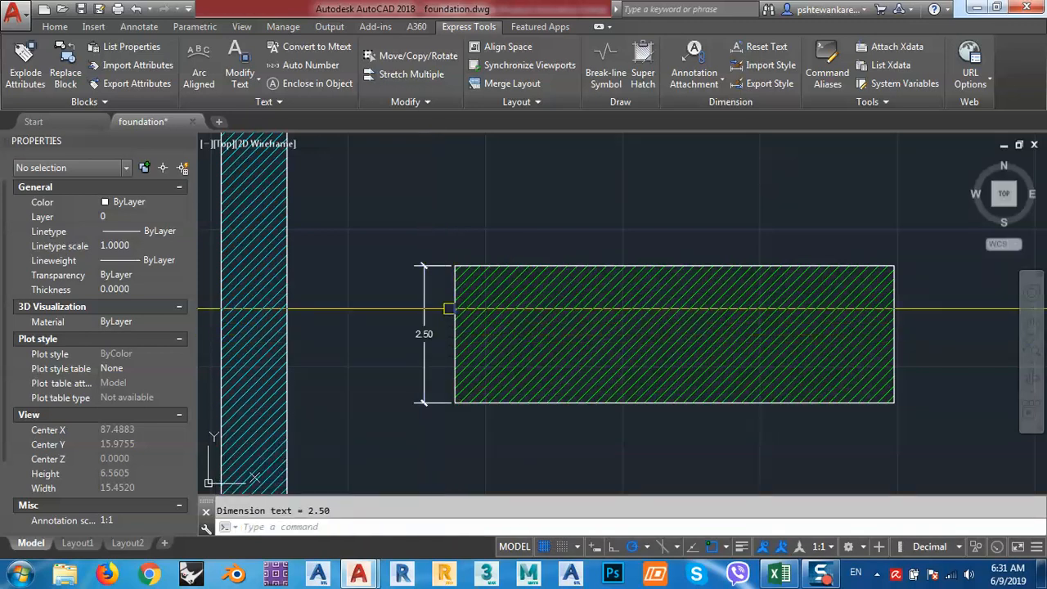
# - Add an aligned dimension to the long upper edge of the green-hatched F2 foundation, placed above the rectangle
pyautogui.press('Return')
pyautogui.press('Return')
pyautogui.scroll(3, 471, 262)
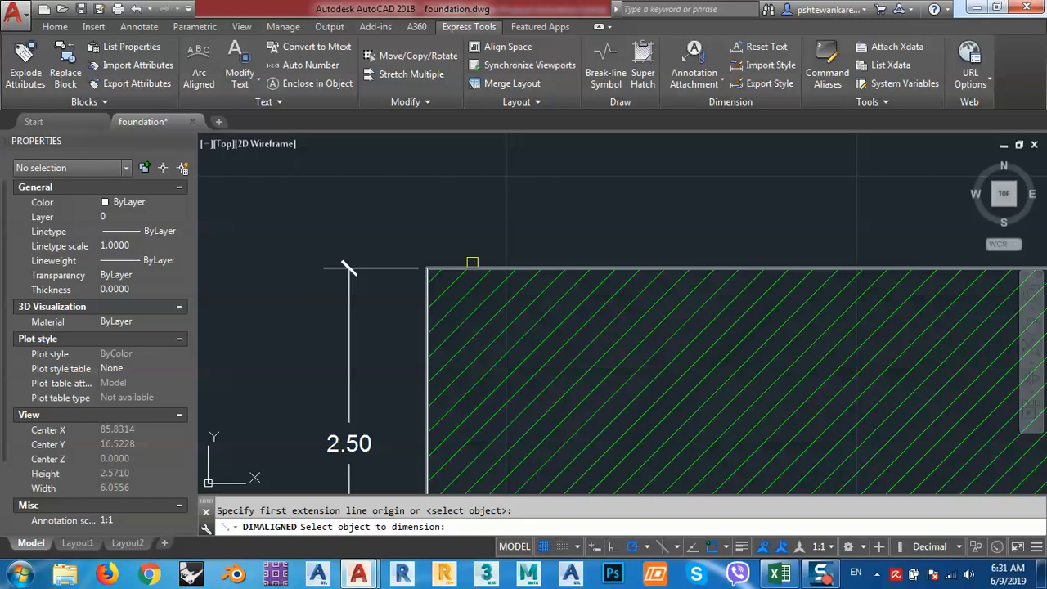
pyautogui.click(467, 269)
pyautogui.click(427, 219)
pyautogui.scroll(-4, 417, 214)
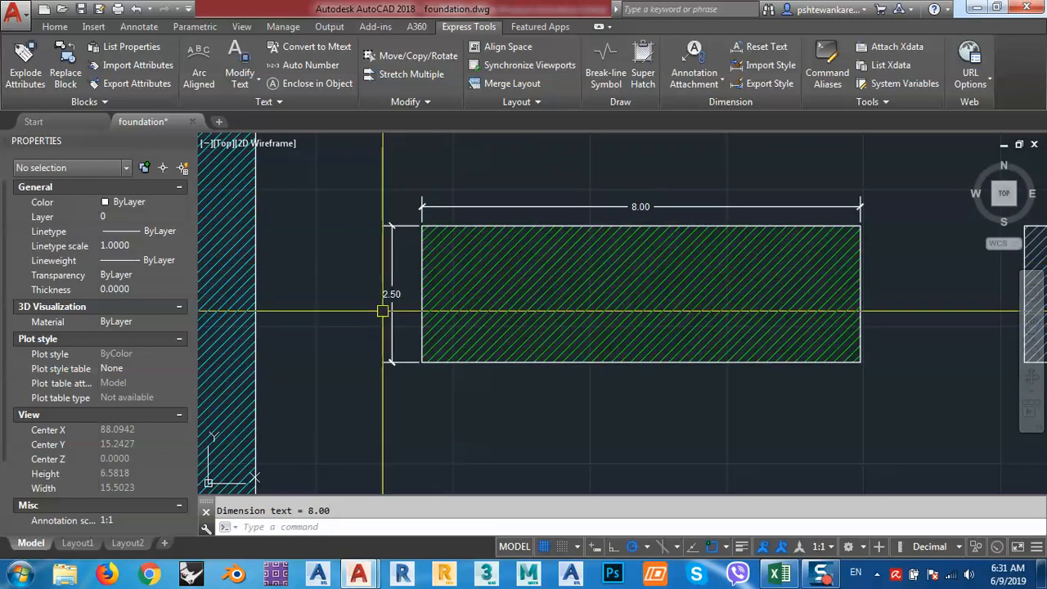
pyautogui.moveTo(382, 317); pyautogui.dragTo(367, 329, button='middle')
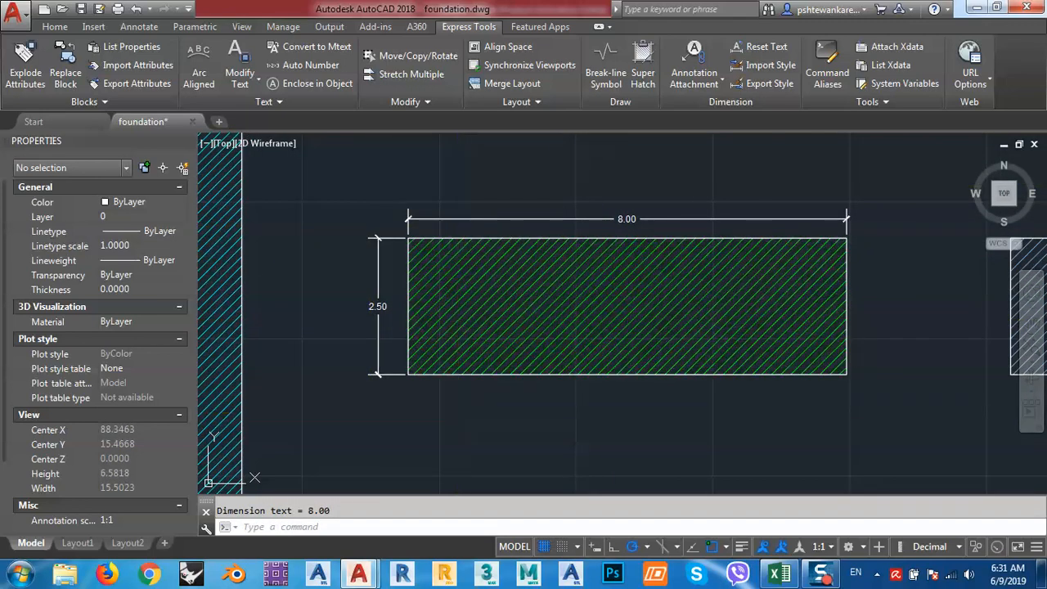
# - Switch to the Excel sheet and enter 20 as the area in the F2 row
pyautogui.click(783, 575)
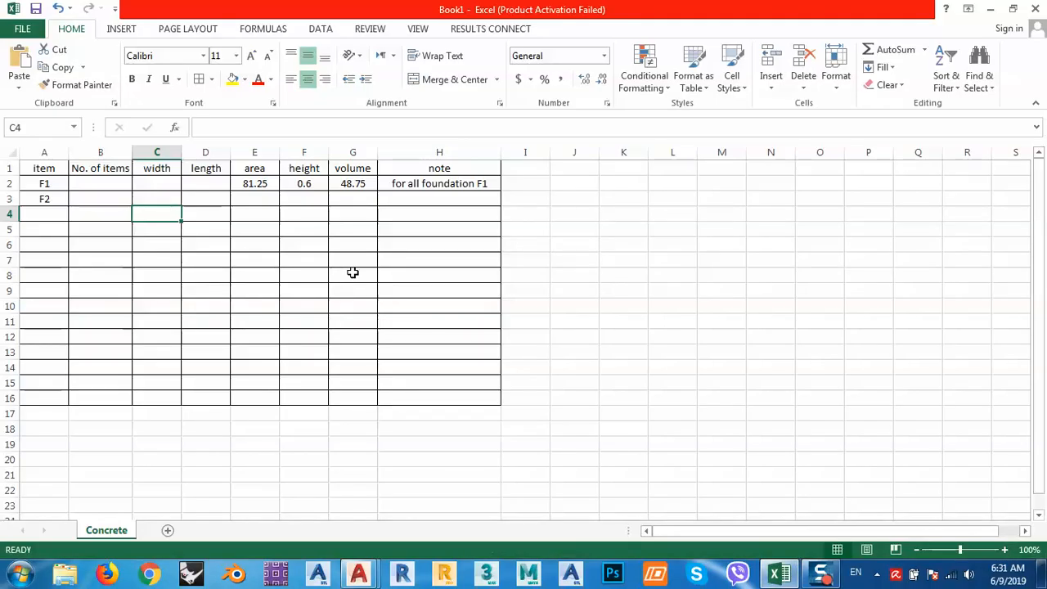
pyautogui.click(262, 210)
pyautogui.click(259, 203)
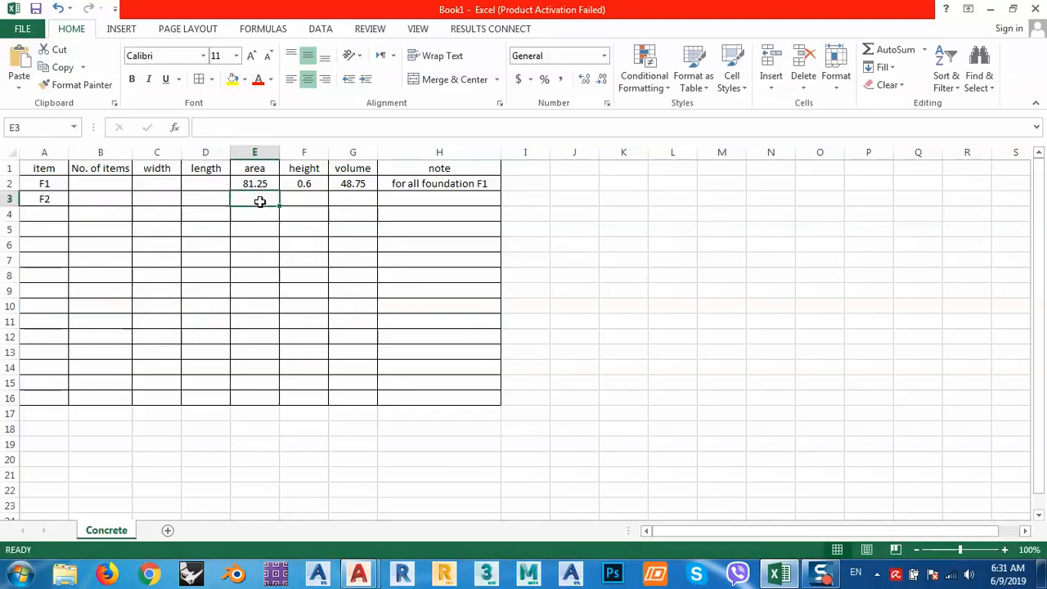
pyautogui.write('20')
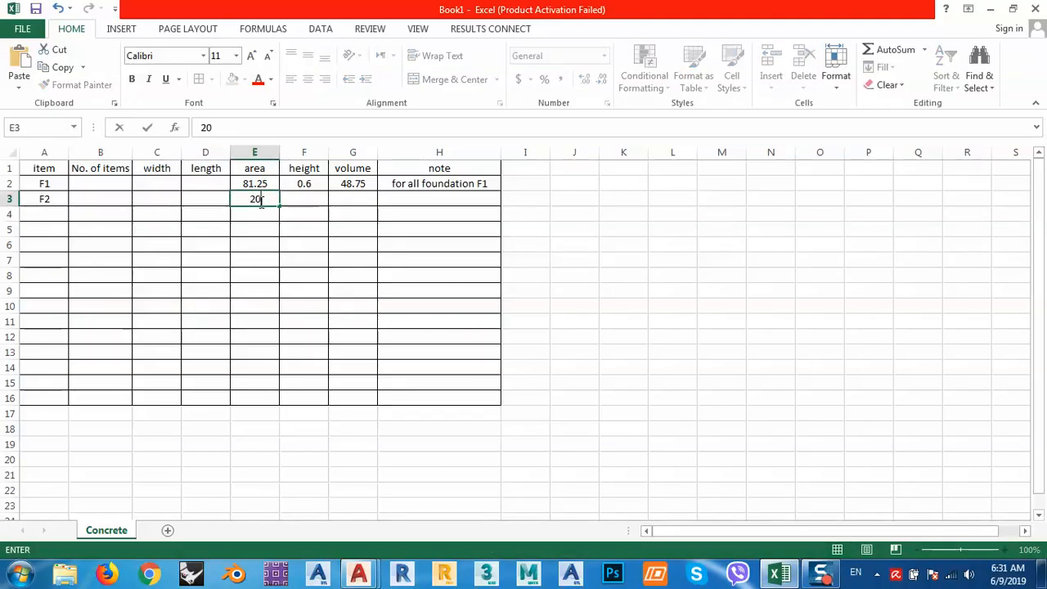
pyautogui.press('Tab')
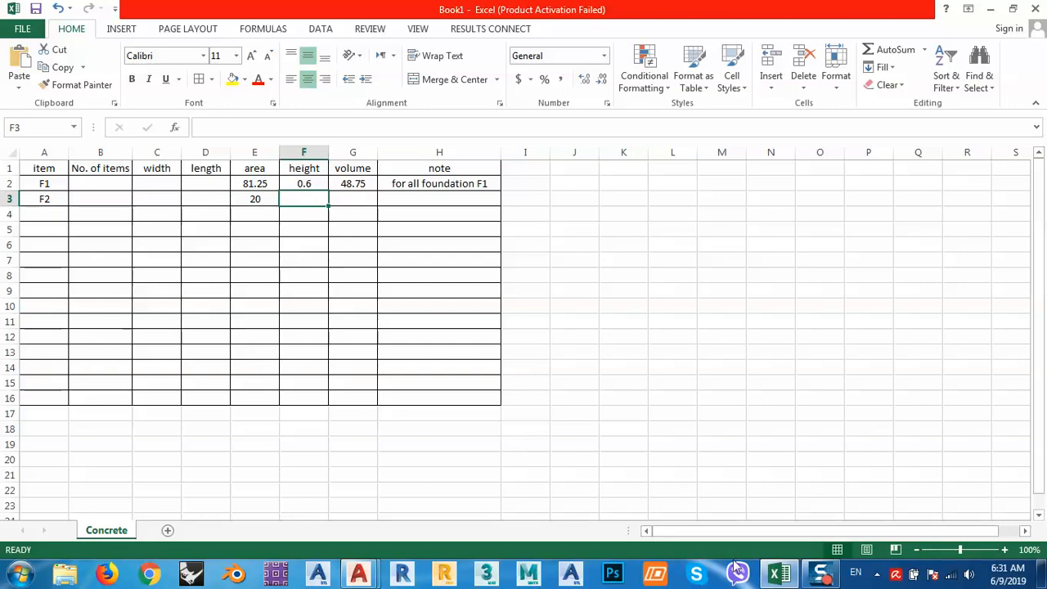
# - Switch to the AutoCAD drawing, close the text window and examine the F2 section for its height
pyautogui.click(475, 505)
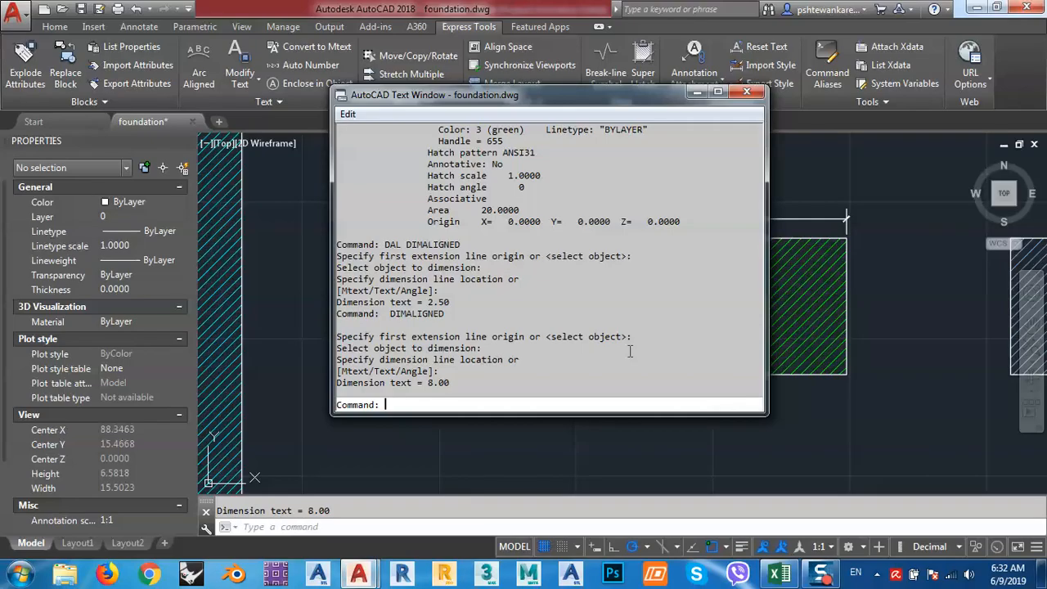
pyautogui.click(747, 92)
pyautogui.scroll(-5, 701, 294)
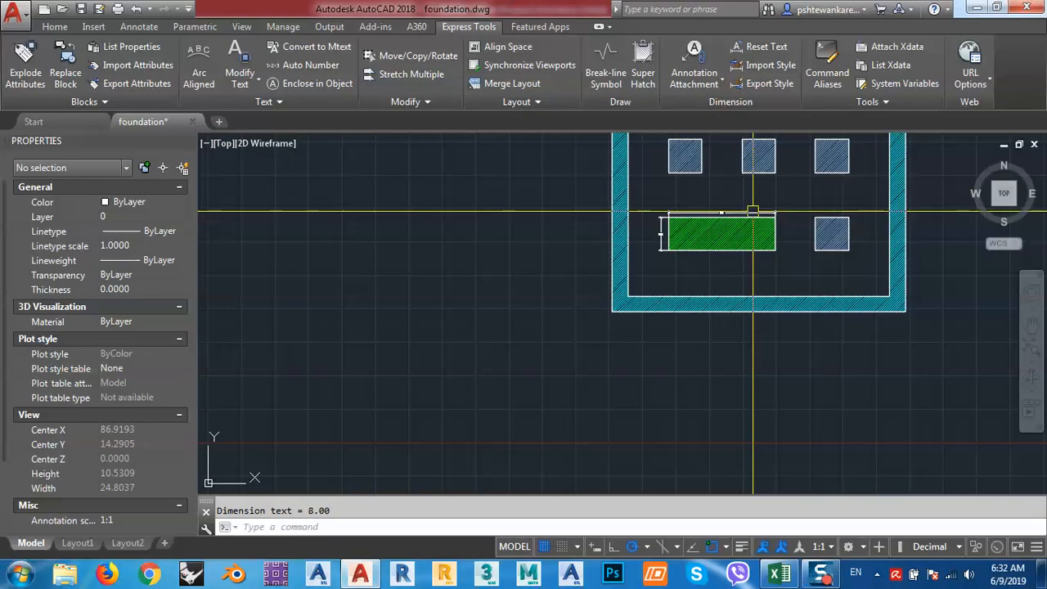
pyautogui.scroll(-2, 498, 196)
pyautogui.scroll(6, 499, 196)
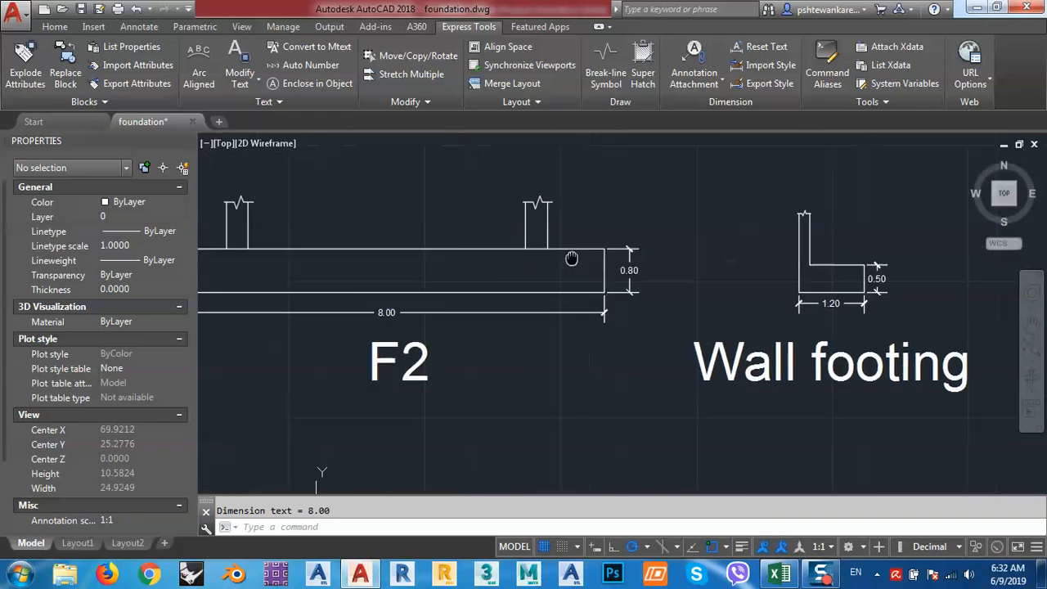
pyautogui.moveTo(527, 263); pyautogui.dragTo(649, 264, button='middle')
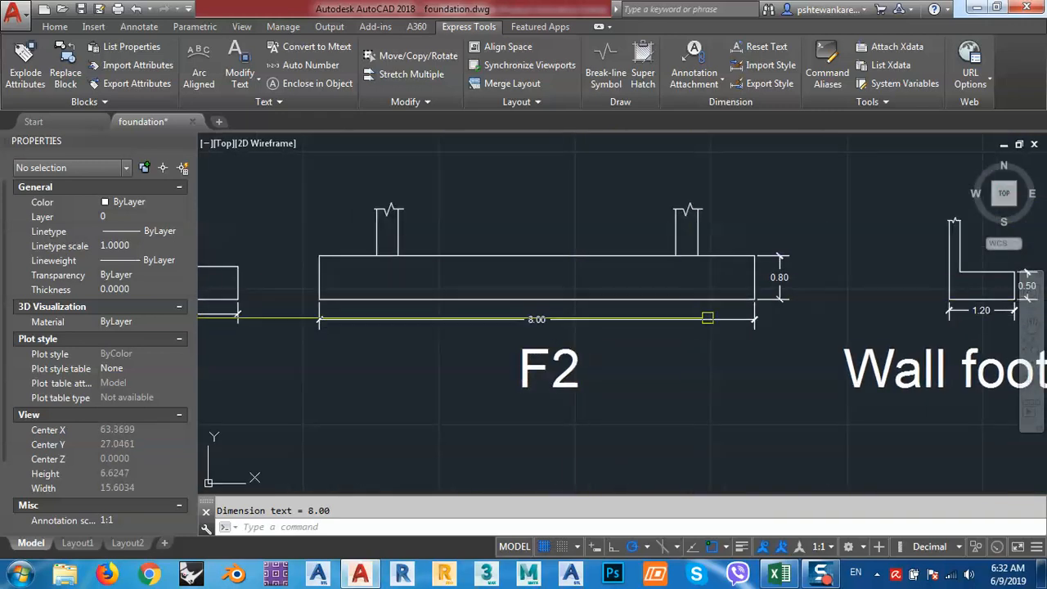
pyautogui.moveTo(566, 367)
pyautogui.mouseDown(button='middle')
pyautogui.moveTo(663, 349)
pyautogui.moveTo(633, 350)
pyautogui.mouseUp(button='middle')
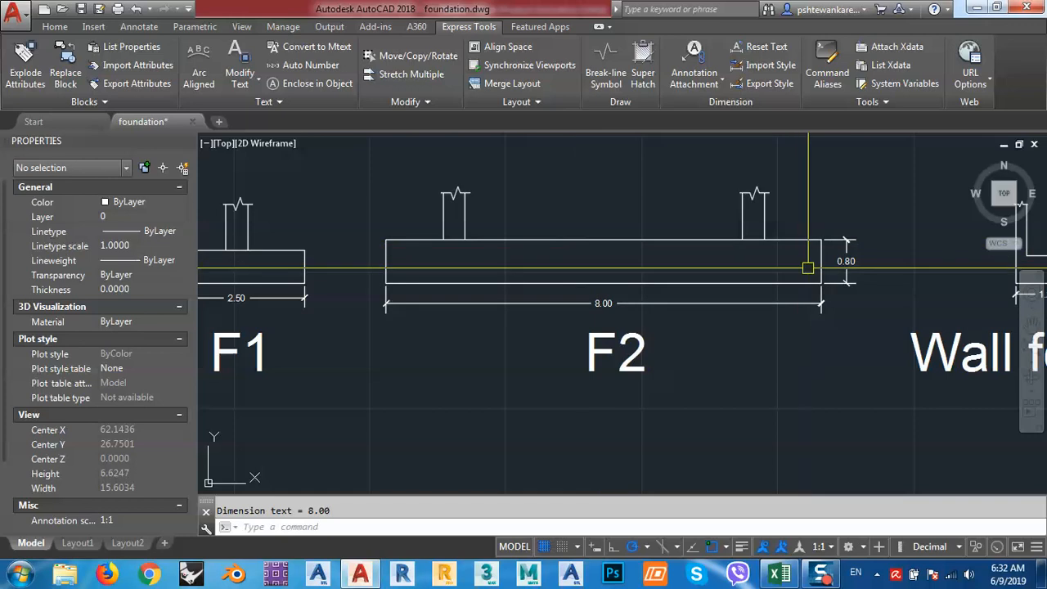
pyautogui.moveTo(540, 293)
pyautogui.mouseDown(button='middle')
pyautogui.moveTo(657, 308)
pyautogui.moveTo(597, 296)
pyautogui.mouseUp(button='middle')
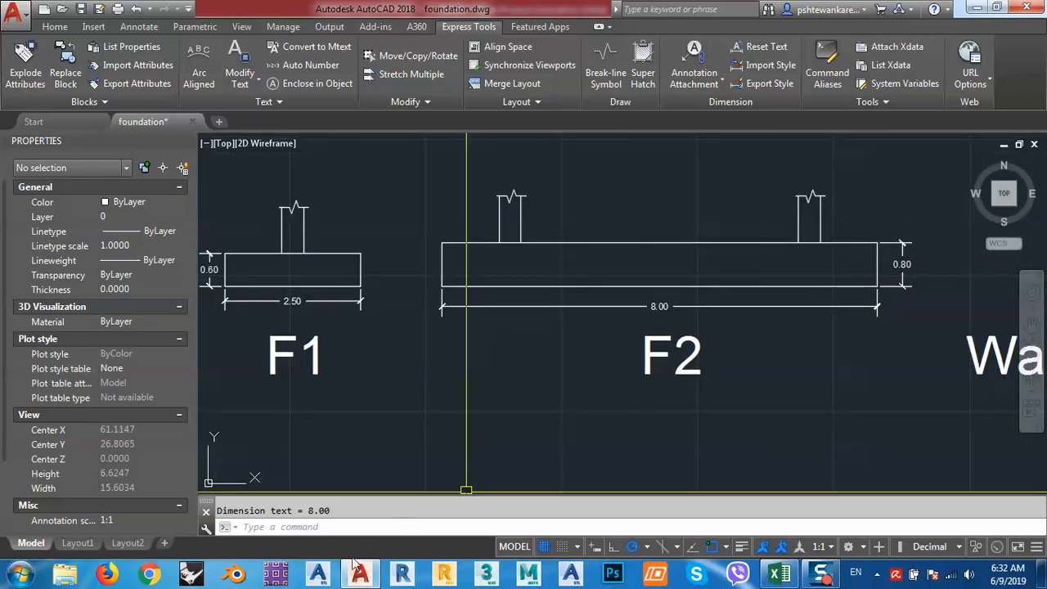
# - Switch to the Excel sheet and enter 0.8 as the height in the F2 row
pyautogui.click(779, 574)
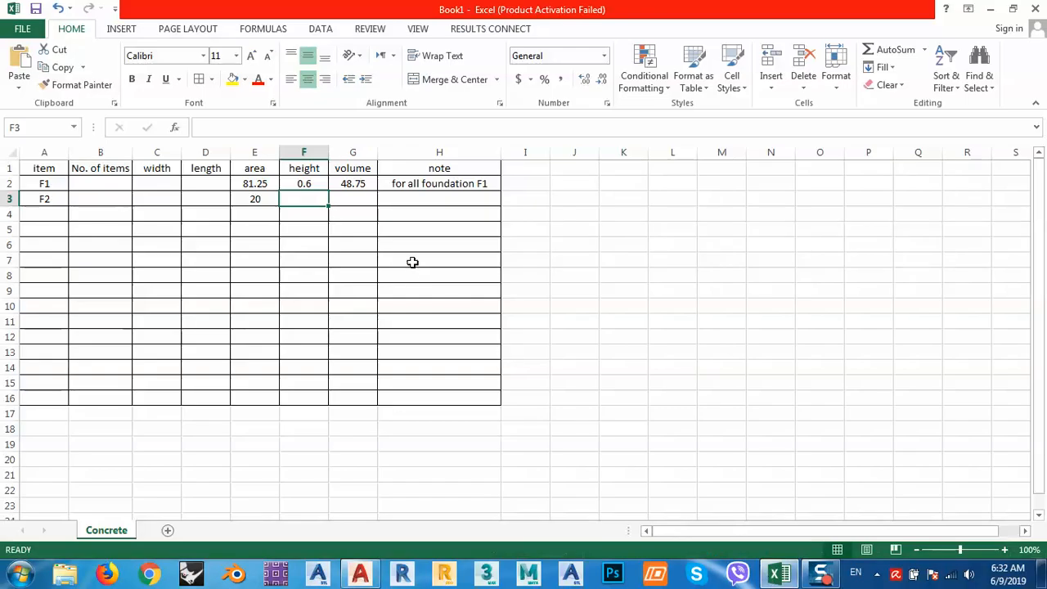
pyautogui.write('.8')
pyautogui.press('Tab')
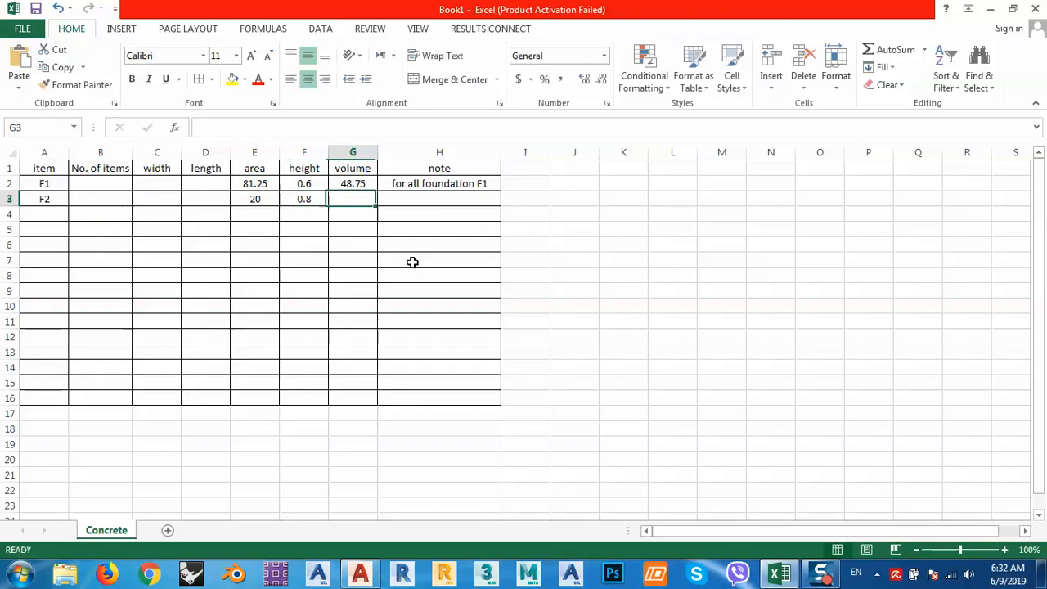
# - Fill the volume formula from cell G2 down to G3 and check the formula copied into the F2 row
pyautogui.click(361, 184)
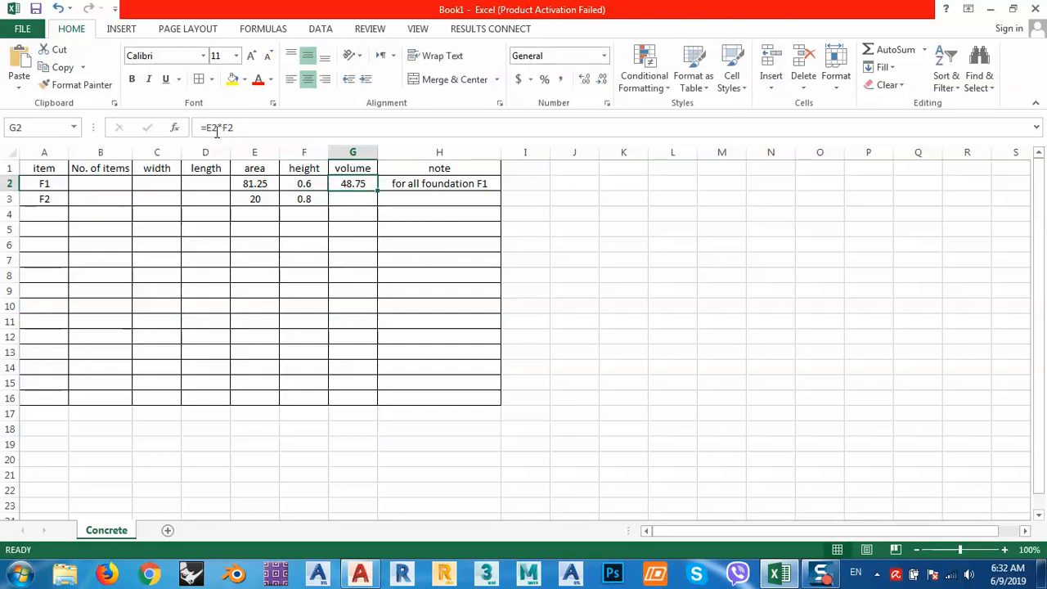
pyautogui.moveTo(380, 190); pyautogui.dragTo(377, 204)
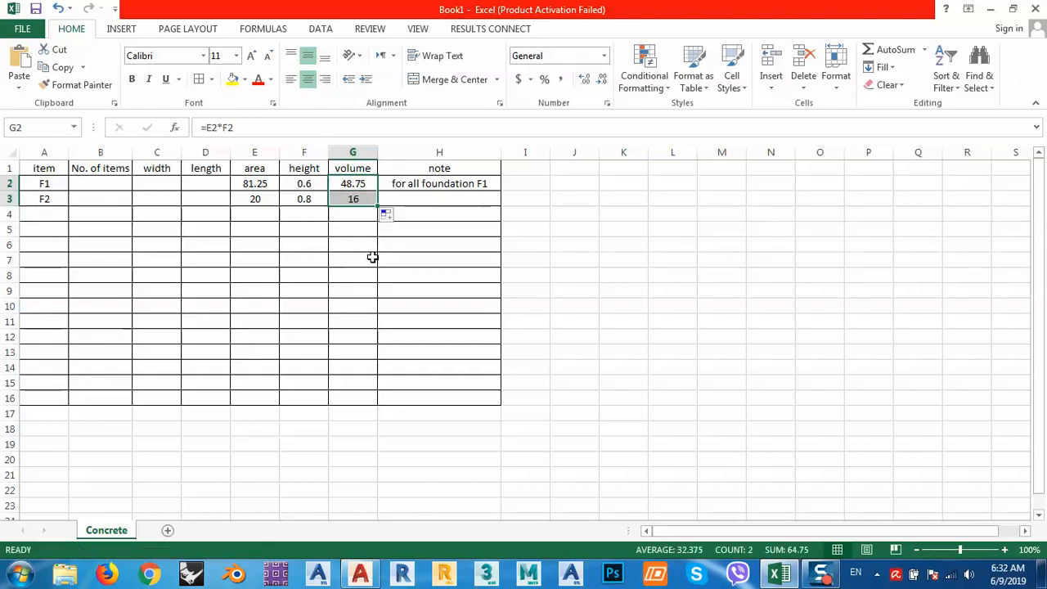
pyautogui.click(368, 249)
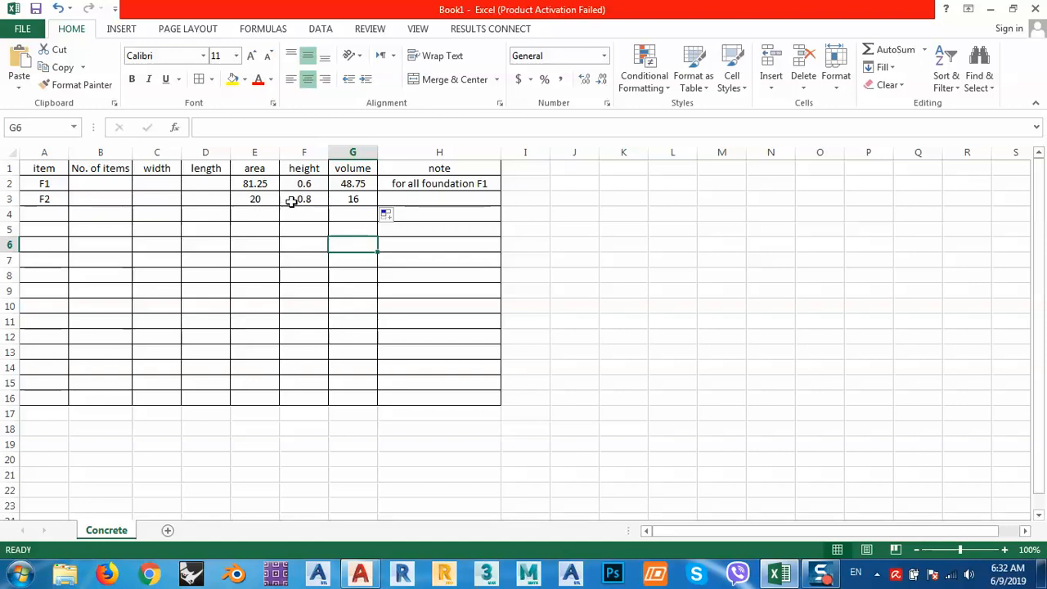
pyautogui.click(354, 200)
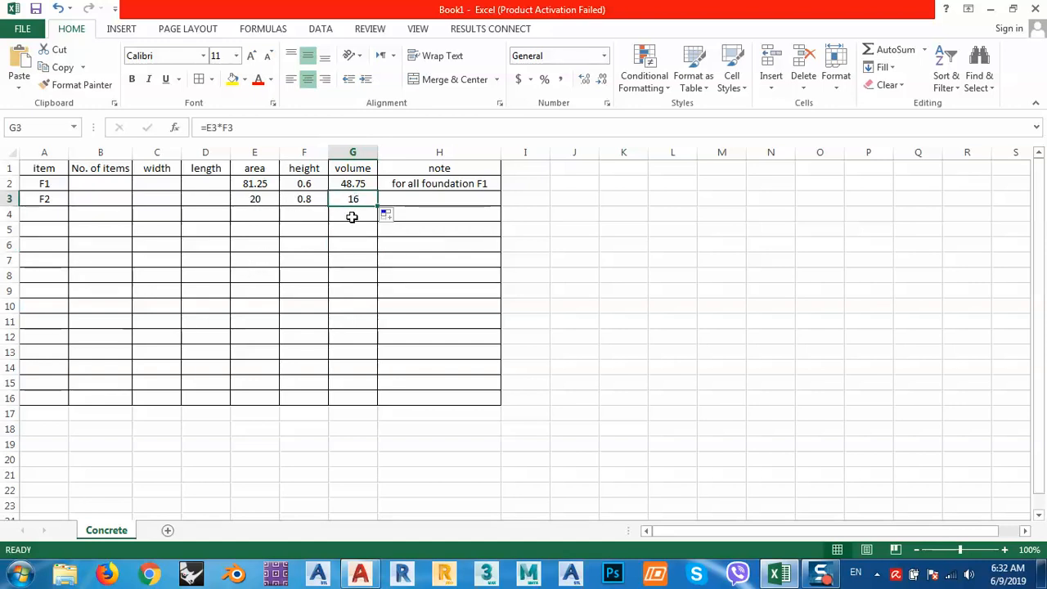
# - Enter "Wall footing" as the third item in cell A4 and widen column A to fit it on one line
pyautogui.click(45, 216)
pyautogui.write('W')
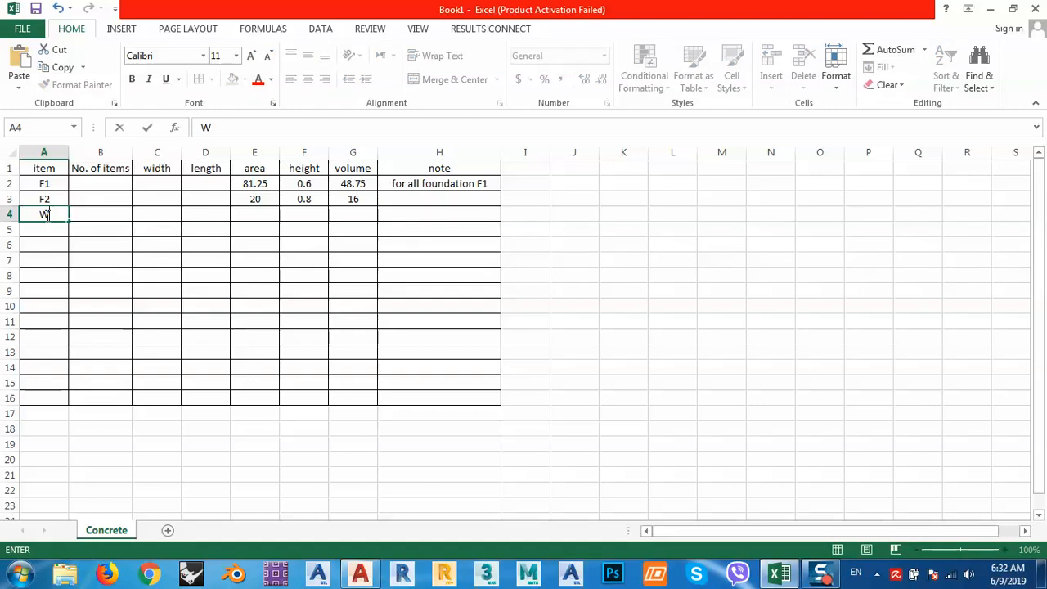
pyautogui.write('all footing')
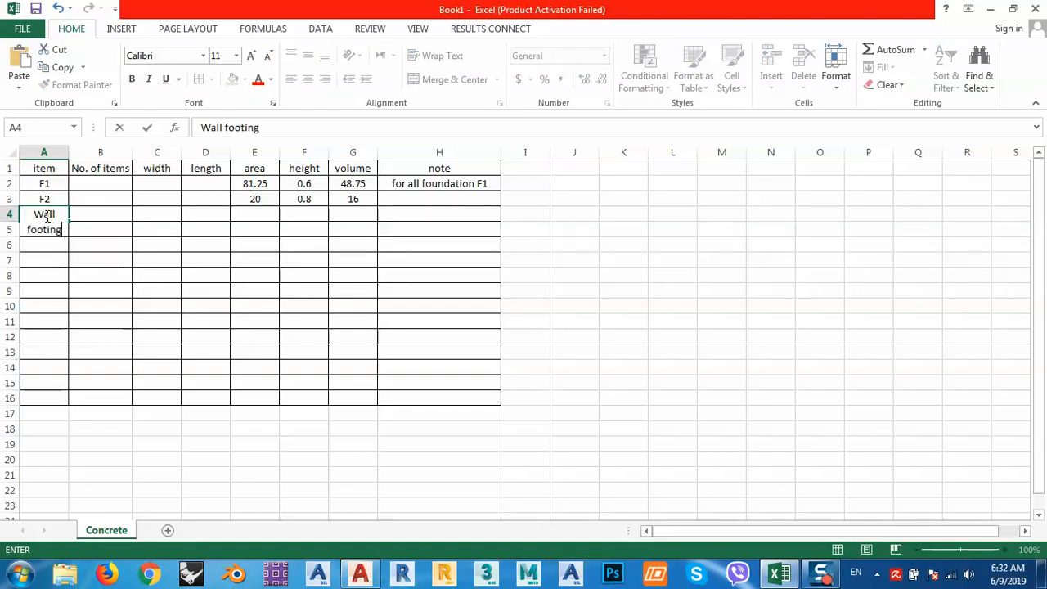
pyautogui.click(100, 336)
pyautogui.moveTo(68, 155); pyautogui.dragTo(108, 154)
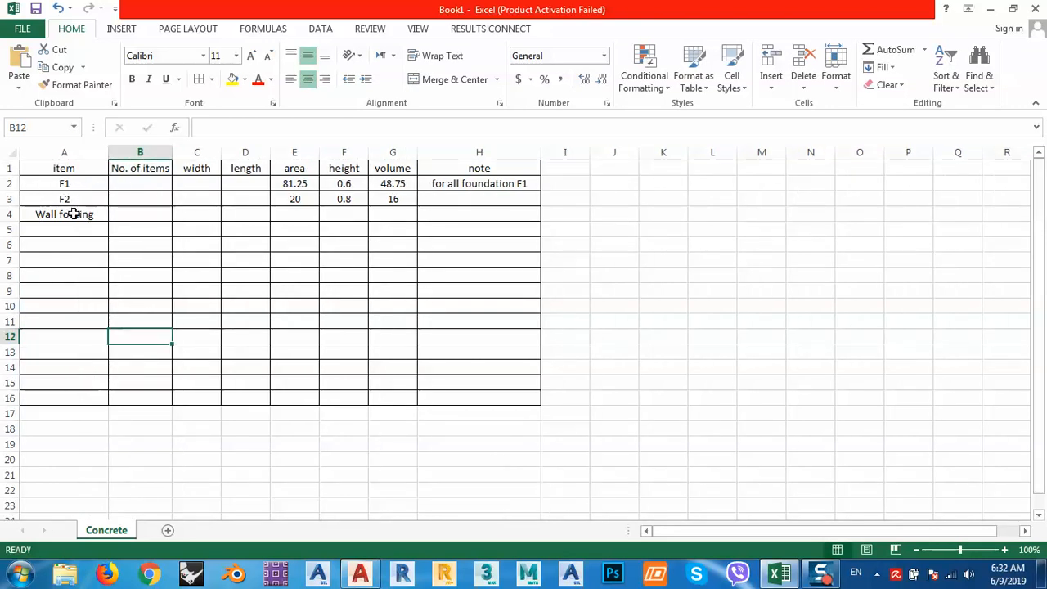
# - Switch to the AutoCAD drawing and examine the cyan-hatched wall footing strip around the foundation plan, including its upper-left corner
pyautogui.click(360, 574)
pyautogui.scroll(-3, 565, 347)
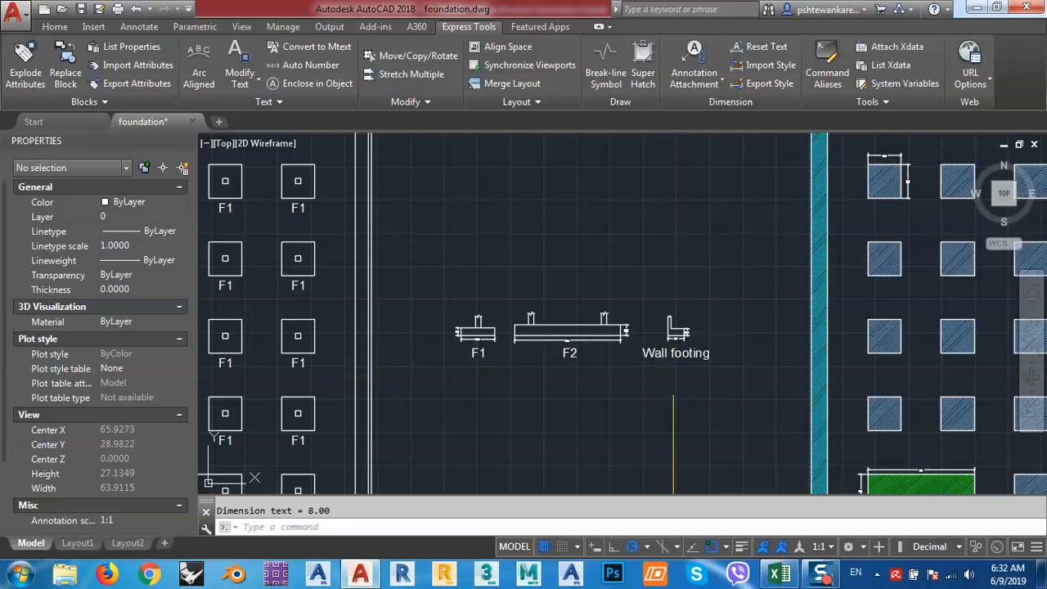
pyautogui.moveTo(674, 395); pyautogui.dragTo(583, 352, button='middle')
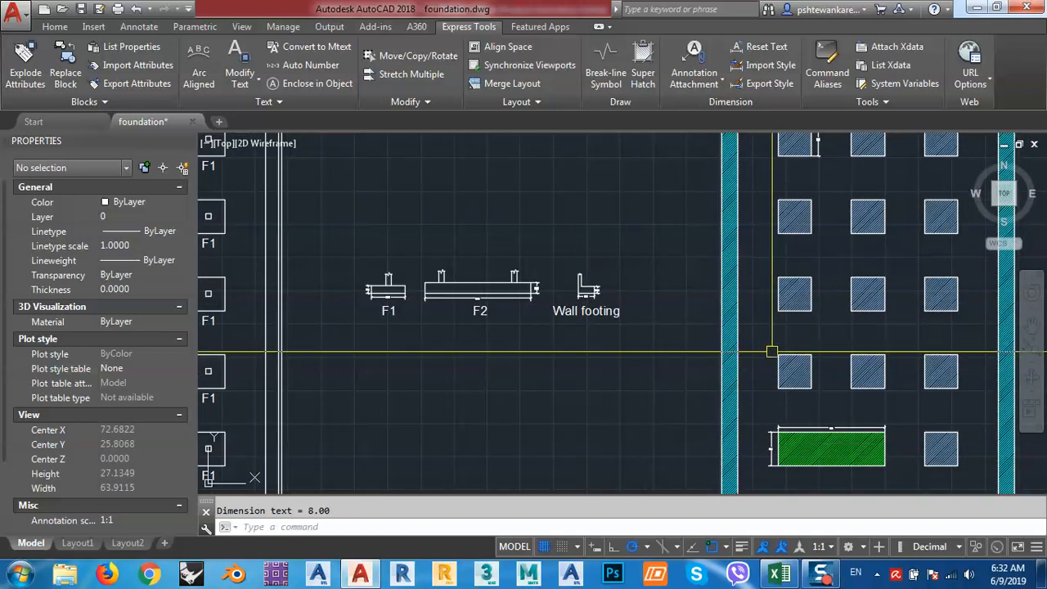
pyautogui.scroll(6, 772, 352)
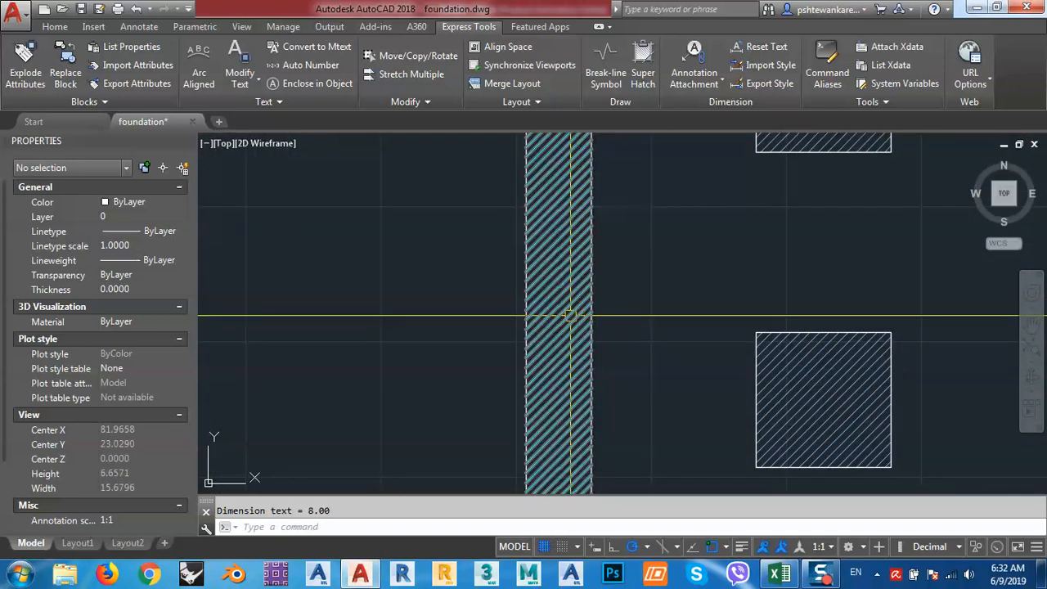
pyautogui.scroll(-2, 570, 315)
pyautogui.scroll(-8, 566, 237)
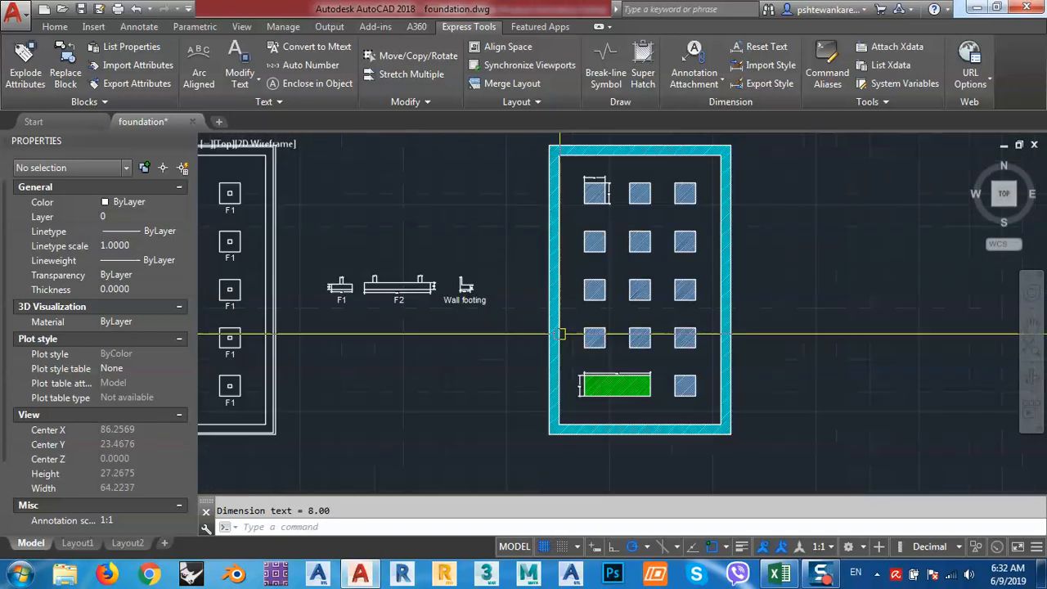
pyautogui.scroll(8, 566, 233)
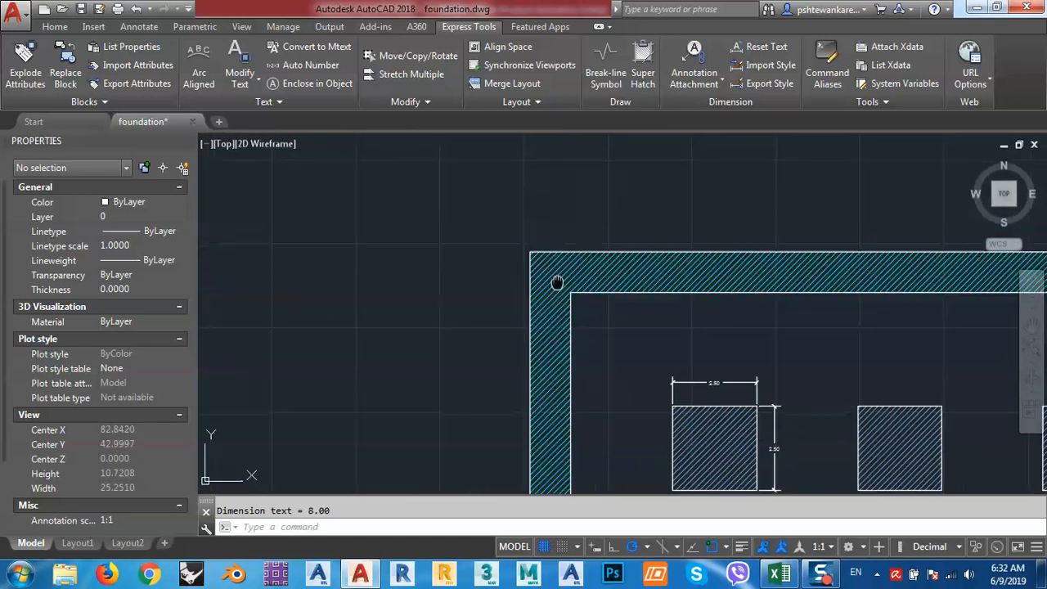
pyautogui.scroll(-4, 540, 246)
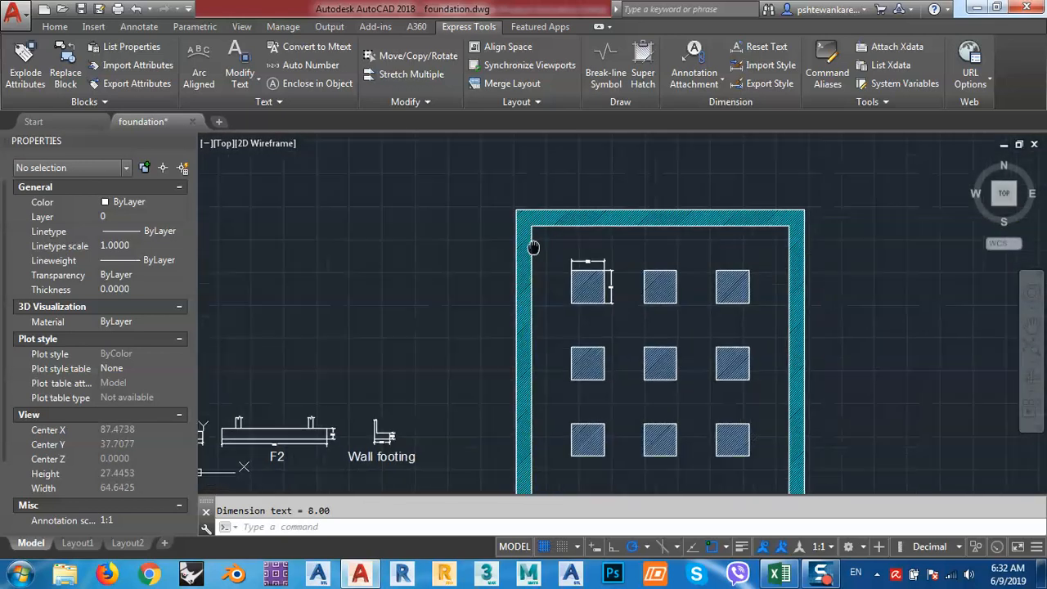
pyautogui.scroll(8, 540, 262)
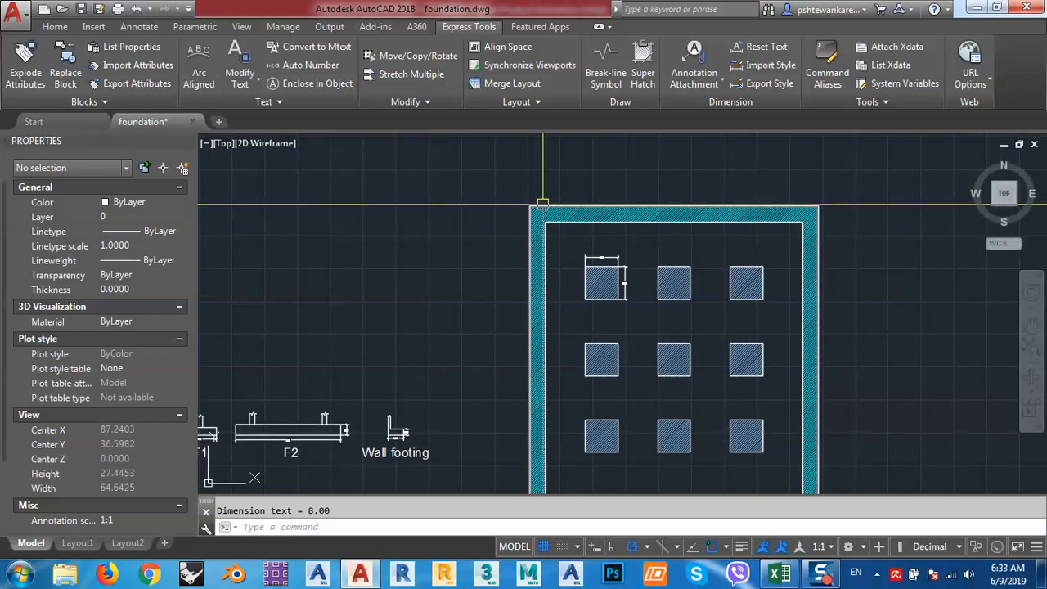
pyautogui.scroll(-4, 538, 194)
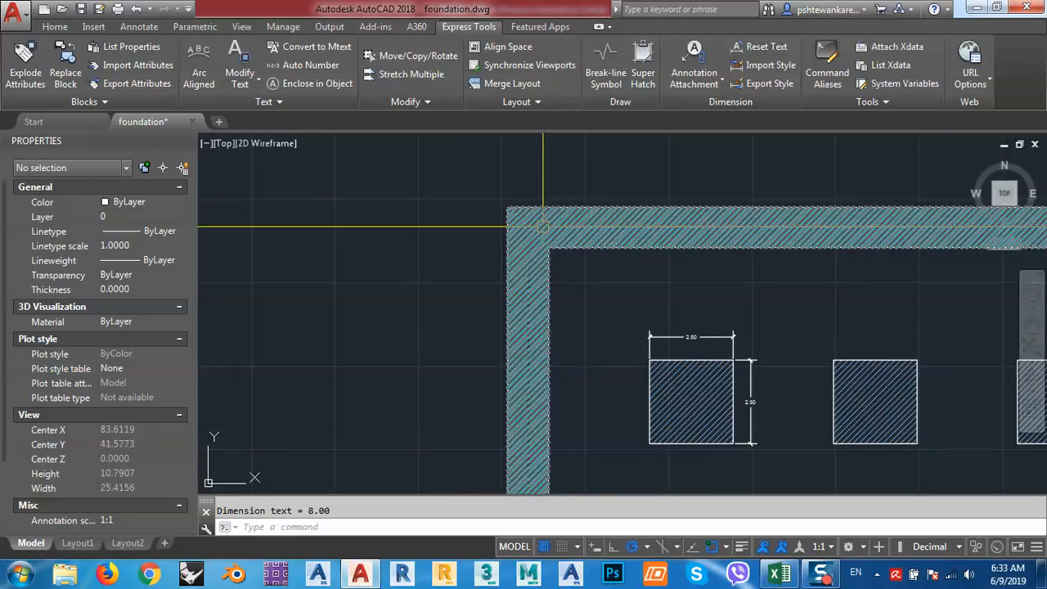
# - Copy the wall footing's outer and inner boundary polylines to the empty area on the right side of the foundation plan
pyautogui.scroll(-2, 540, 229)
pyautogui.scroll(12, 533, 219)
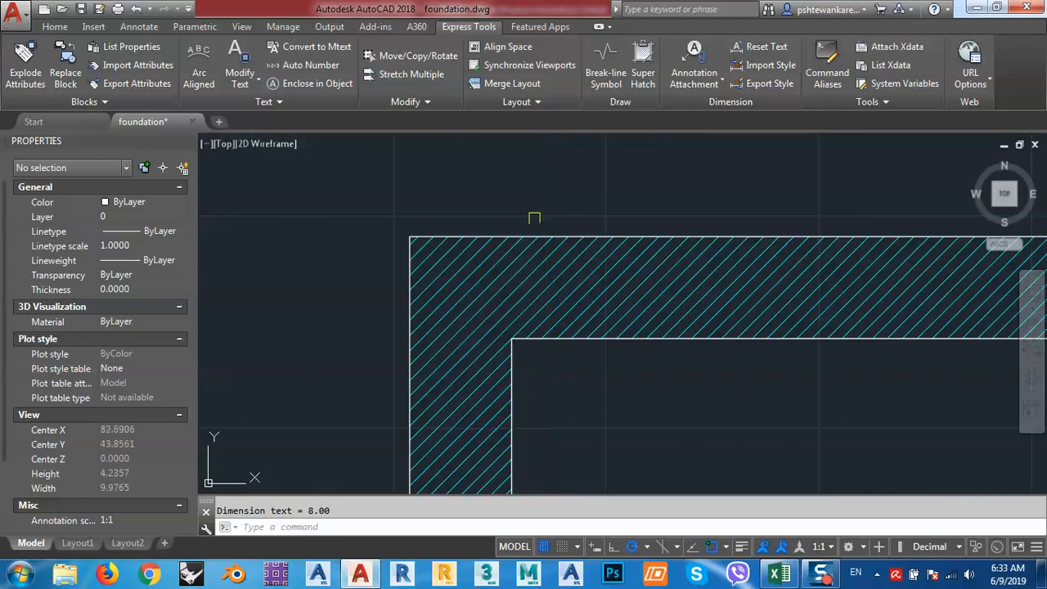
pyautogui.click(528, 265)
pyautogui.scroll(-7, 526, 263)
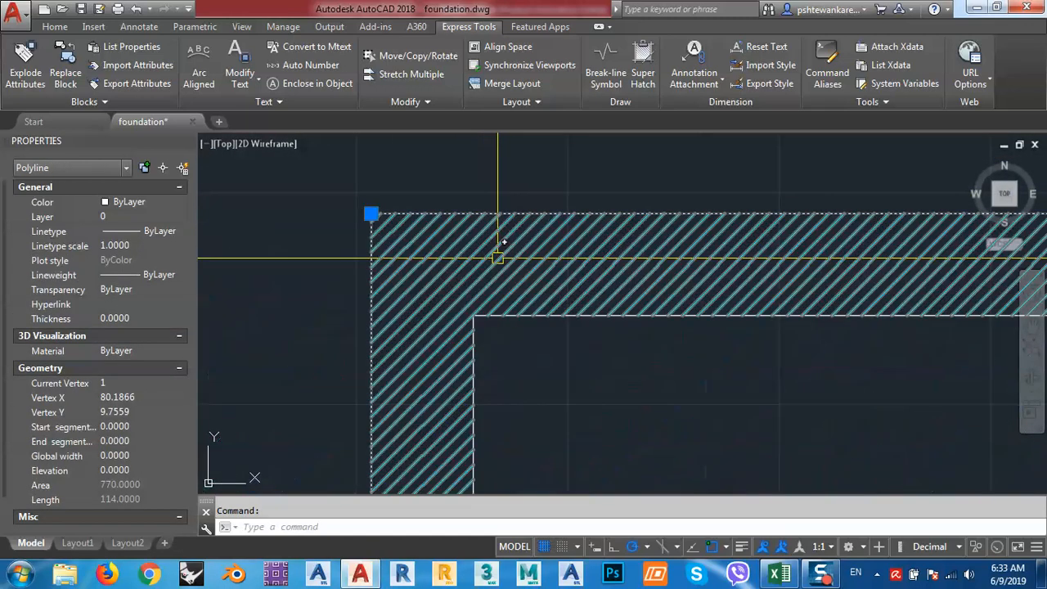
pyautogui.scroll(7, 498, 320)
pyautogui.click(483, 321)
pyautogui.scroll(-10, 491, 315)
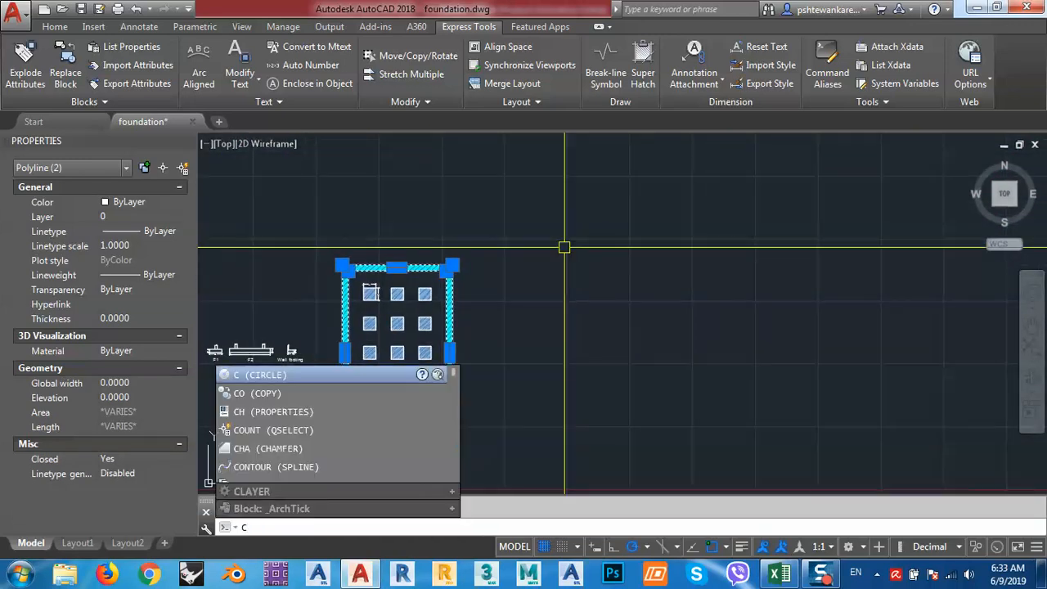
pyautogui.press('Return')
pyautogui.click(499, 227)
pyautogui.click(666, 228)
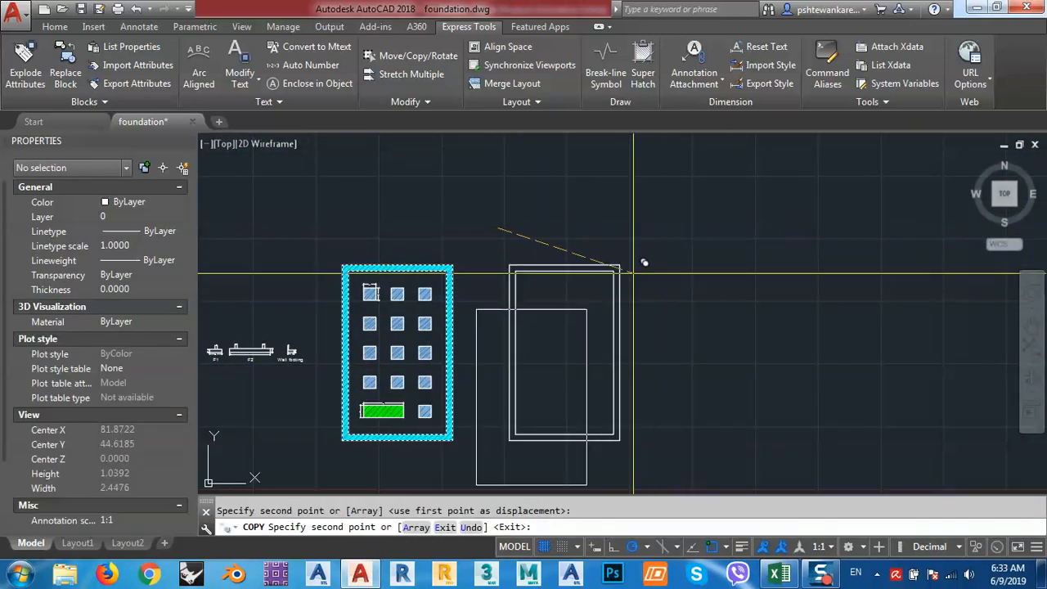
pyautogui.press('Escape')
# - Draw short lines extending the copied inner outline's left edge to the outer outline at the upper-left and lower-left corners
pyautogui.write('l')
pyautogui.press('Return')
pyautogui.scroll(6, 517, 281)
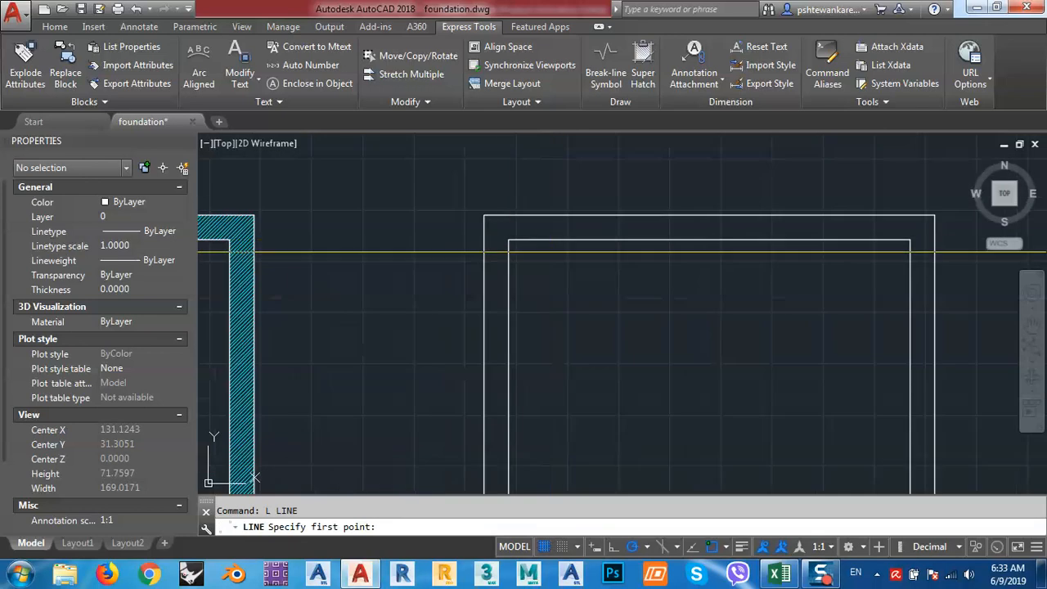
pyautogui.click(508, 240)
pyautogui.scroll(-5, 540, 254)
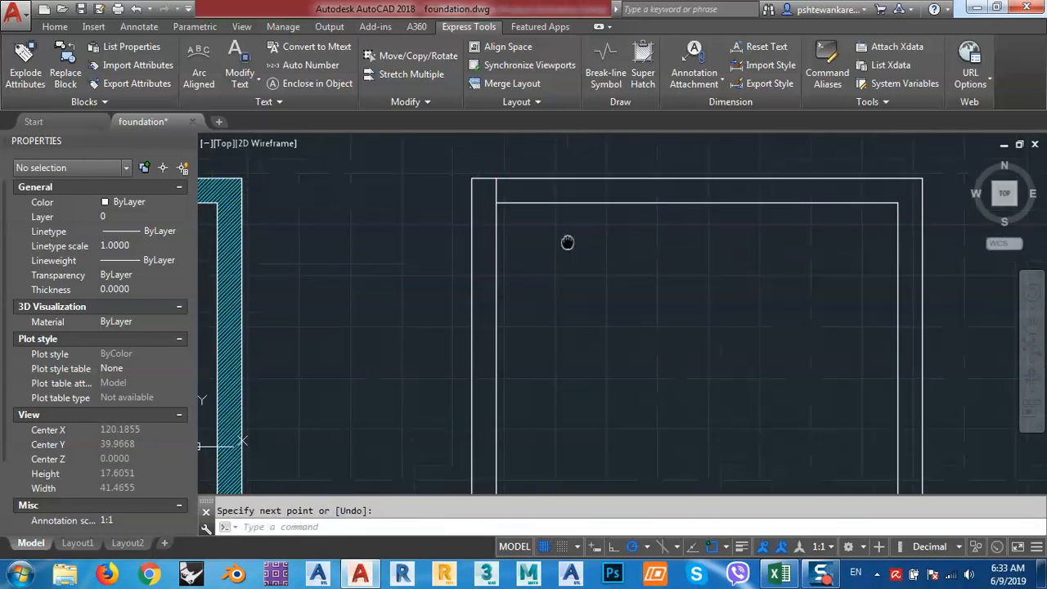
pyautogui.press('Return')
pyautogui.click(517, 429)
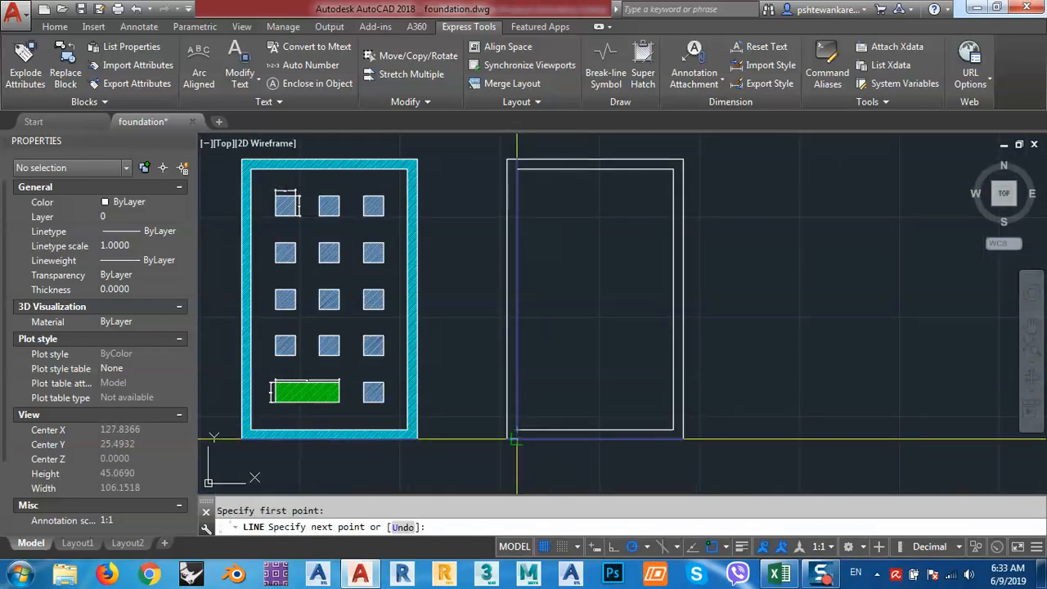
pyautogui.click(517, 439)
pyautogui.press('Return')
# - Draw short lines extending the copied inner outline's right edge to the outer outline at the lower-right and upper-right corners
pyautogui.scroll(5, 626, 466)
pyautogui.press('Return')
pyautogui.click(687, 465)
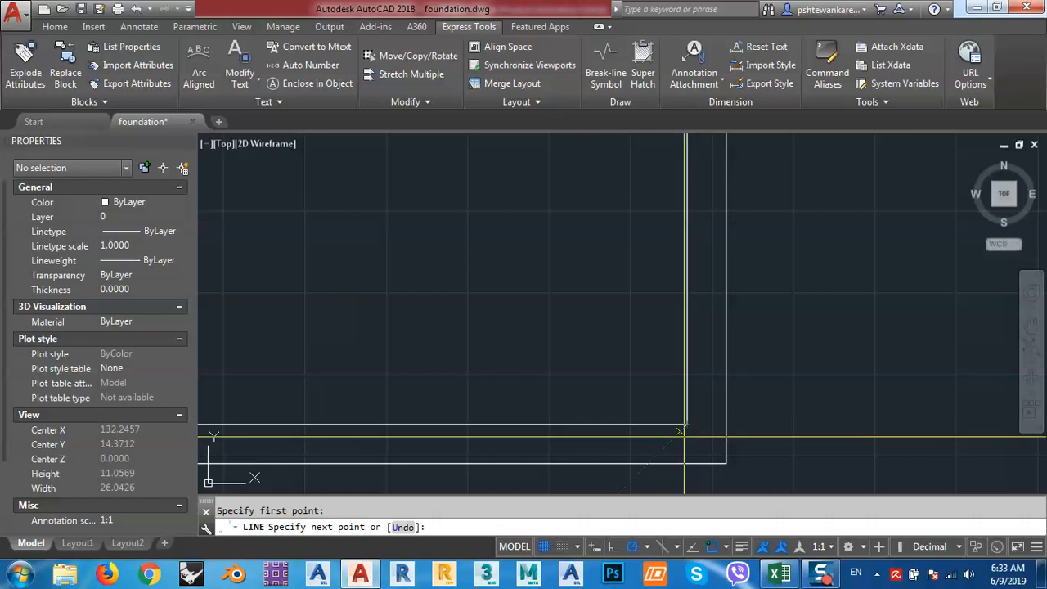
pyautogui.press('Return')
pyautogui.scroll(-6, 687, 465)
pyautogui.scroll(5, 676, 213)
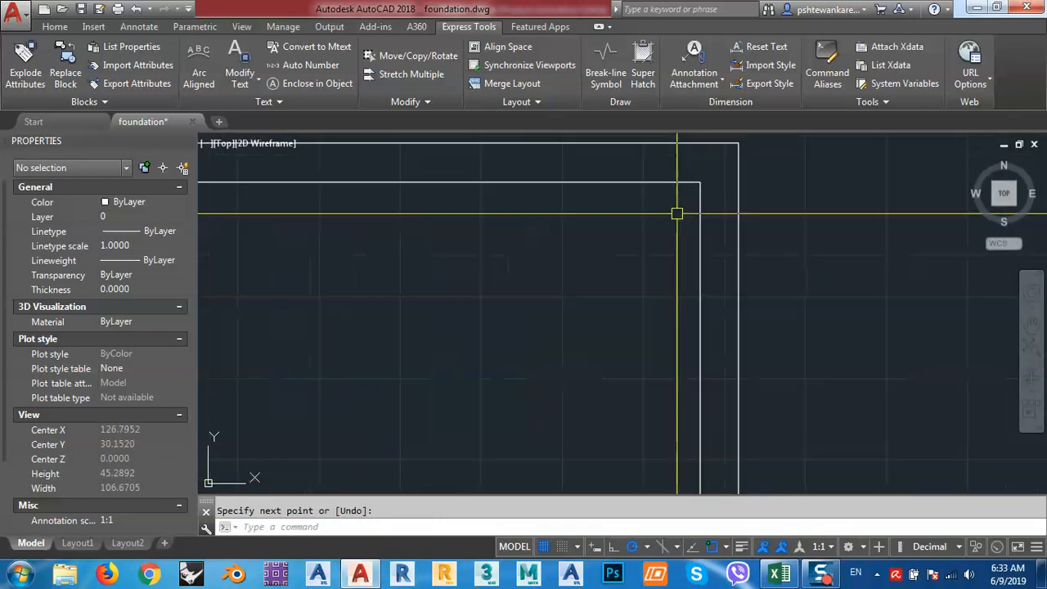
pyautogui.moveTo(675, 213); pyautogui.dragTo(662, 311, button='middle')
pyautogui.press('Return')
pyautogui.click(700, 259)
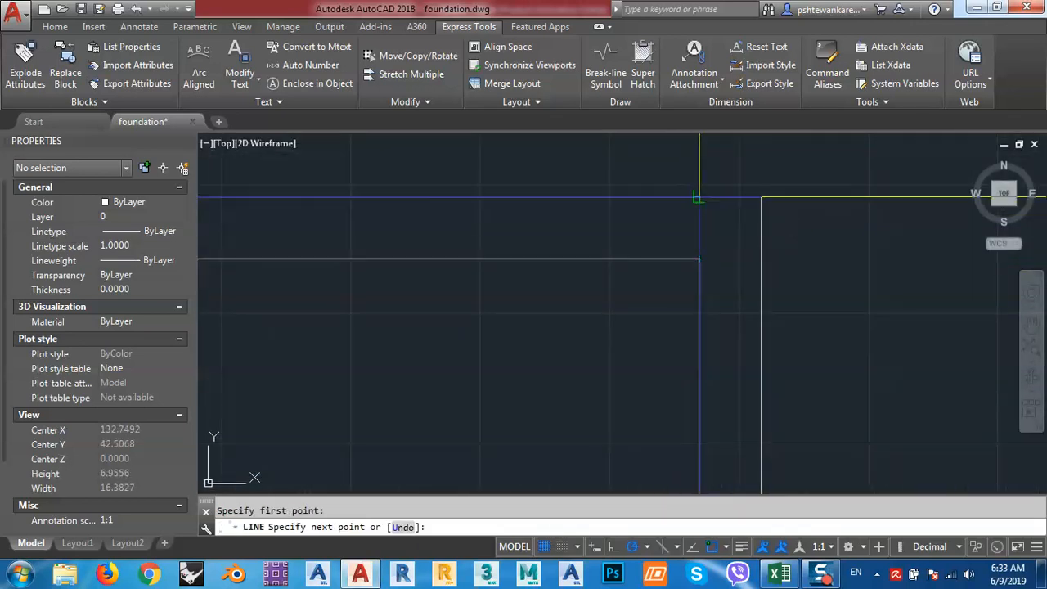
pyautogui.press('Escape')
pyautogui.scroll(-5, 701, 202)
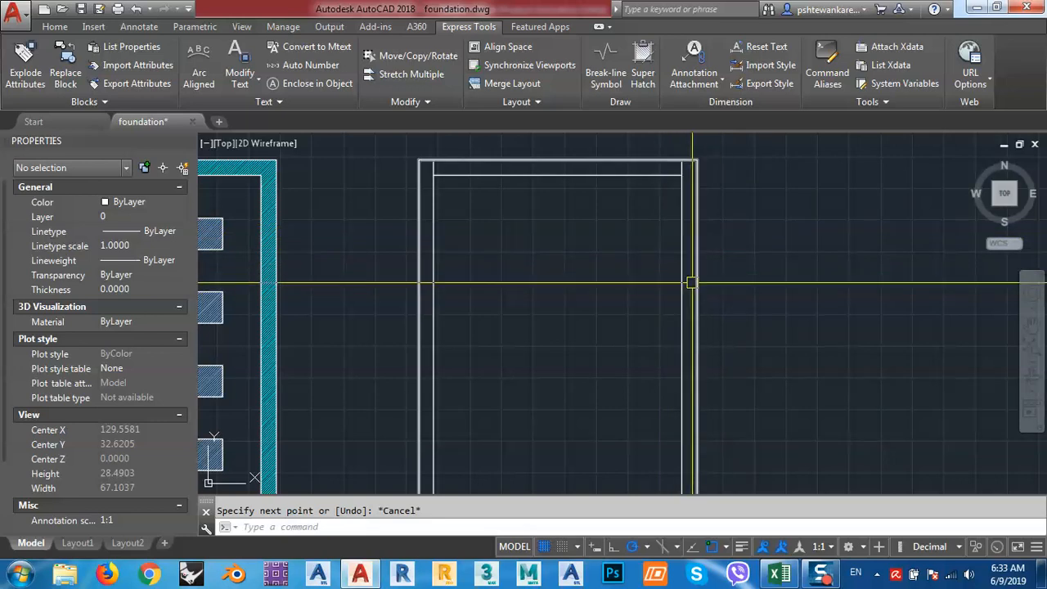
# - Add an aligned dimension to the full height of the copied outline's outer right edge
pyautogui.scroll(-3, 687, 246)
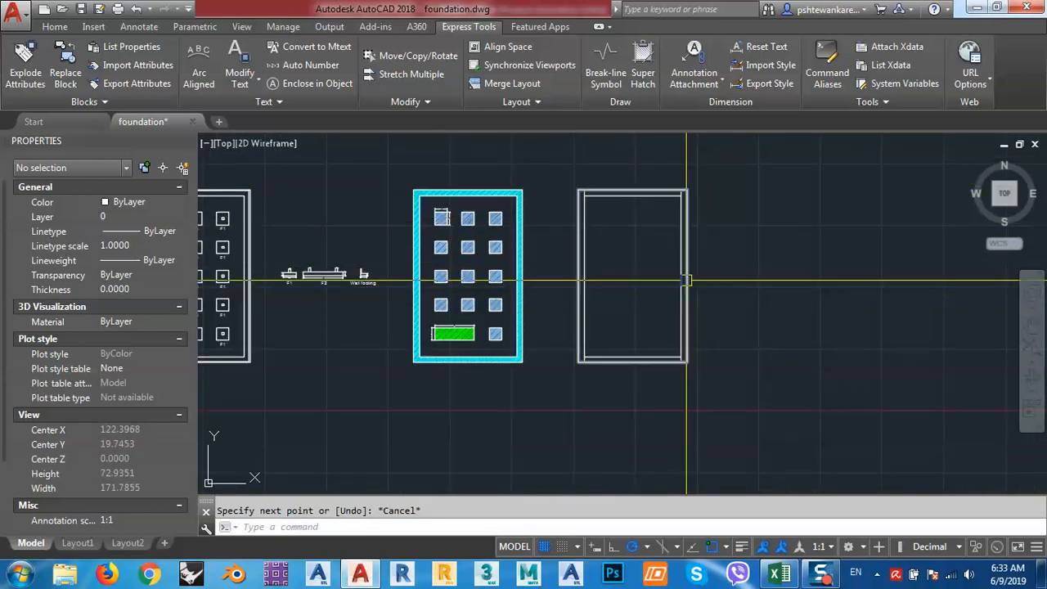
pyautogui.scroll(2, 691, 254)
pyautogui.scroll(3, 692, 255)
pyautogui.scroll(-3, 679, 289)
pyautogui.write('da')
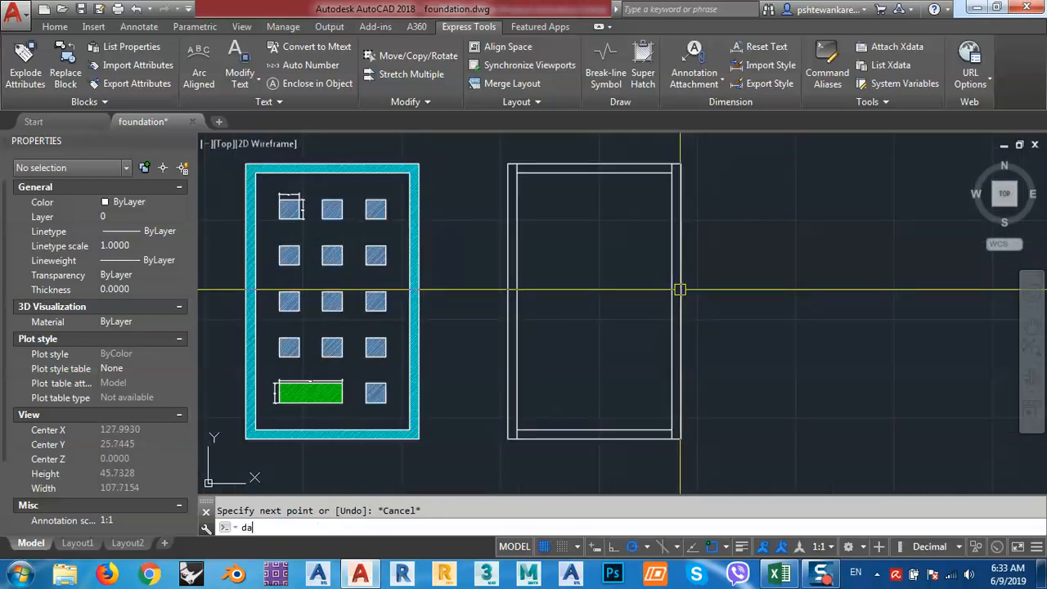
pyautogui.write('l')
pyautogui.press('Return')
pyautogui.press('Return')
pyautogui.click(680, 288)
pyautogui.click(721, 305)
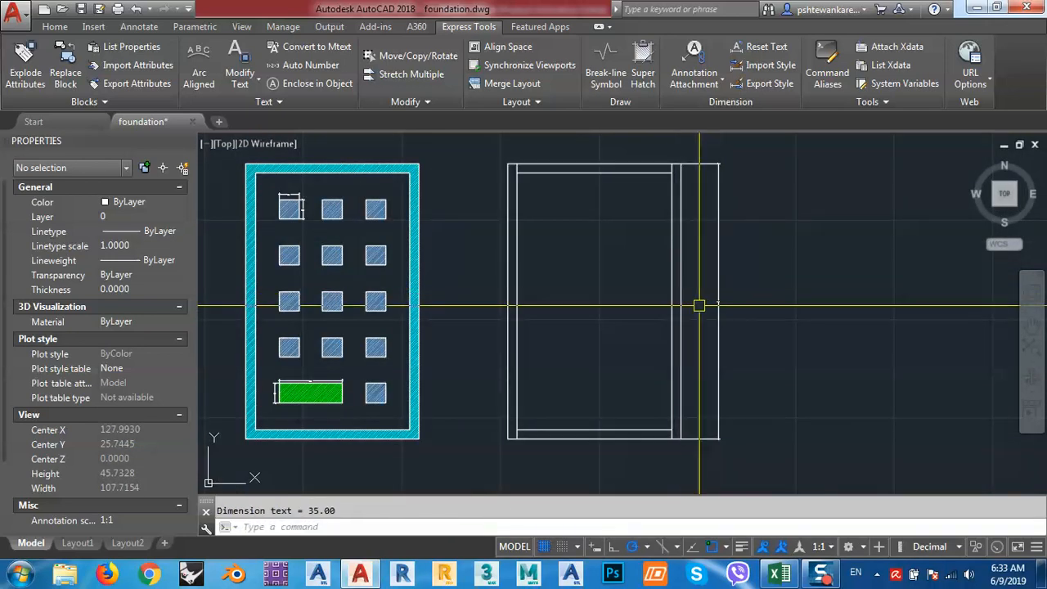
# - Add an aligned dimension above the copied outline's upper strip, between the two vertical side strips, and read it
pyautogui.scroll(5, 721, 305)
pyautogui.scroll(-5, 722, 305)
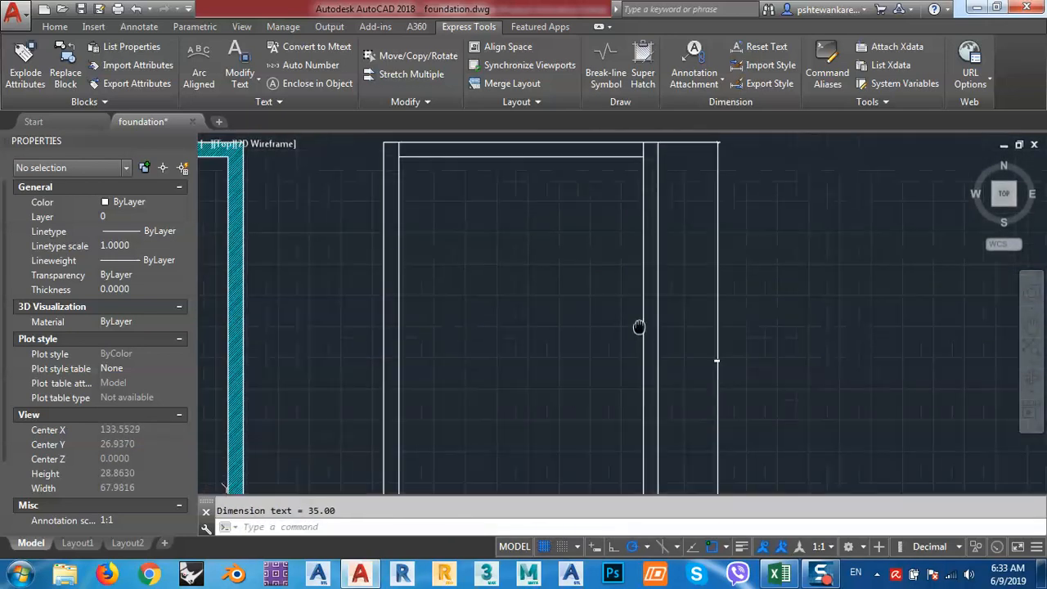
pyautogui.moveTo(706, 355); pyautogui.dragTo(624, 331, button='middle')
pyautogui.scroll(4, 557, 250)
pyautogui.write('d')
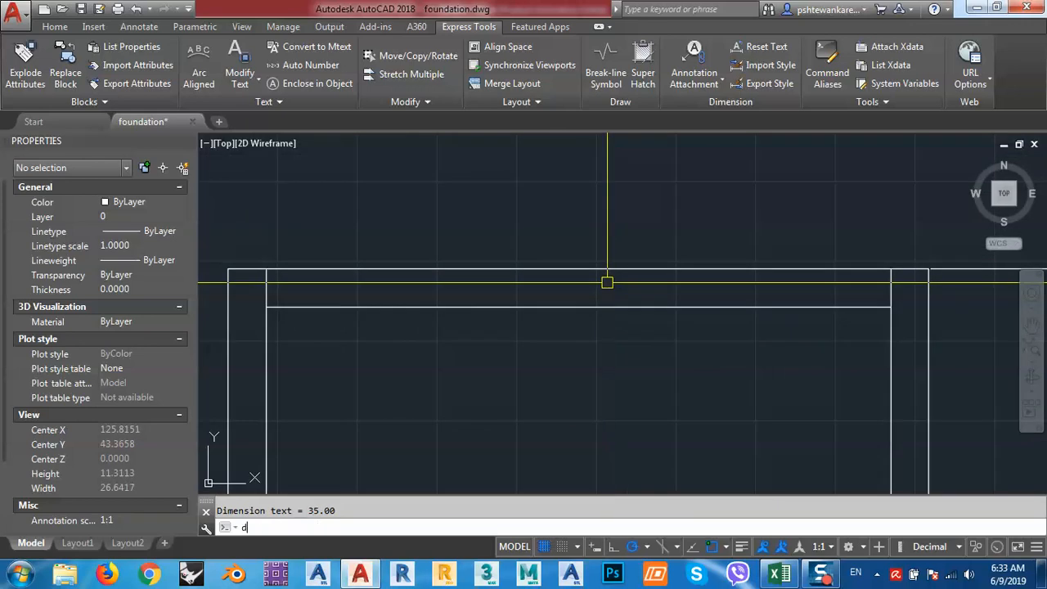
pyautogui.write('al')
pyautogui.press('Return')
pyautogui.click(228, 269)
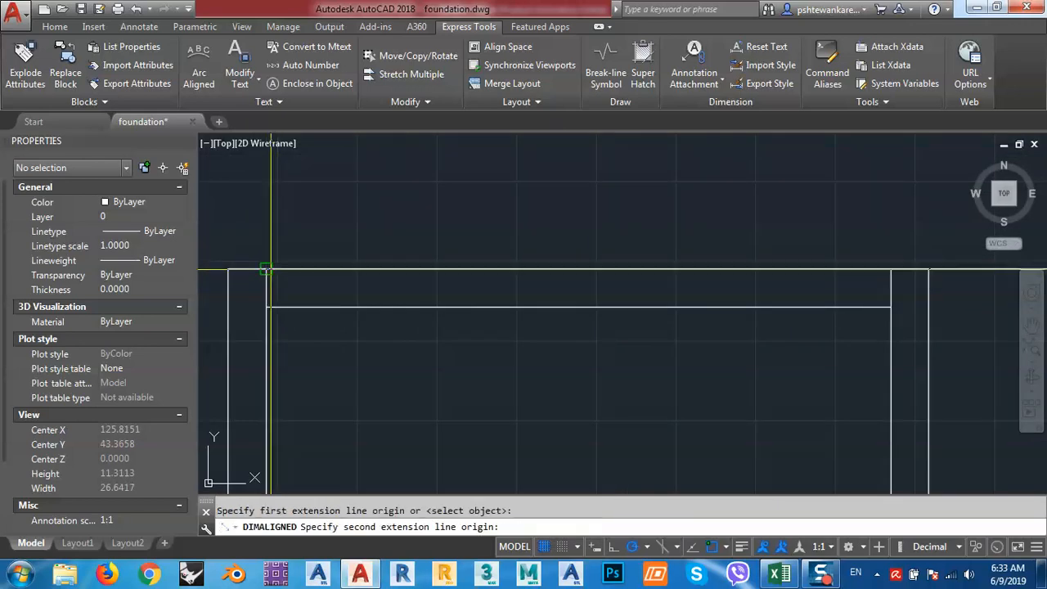
pyautogui.click(891, 269)
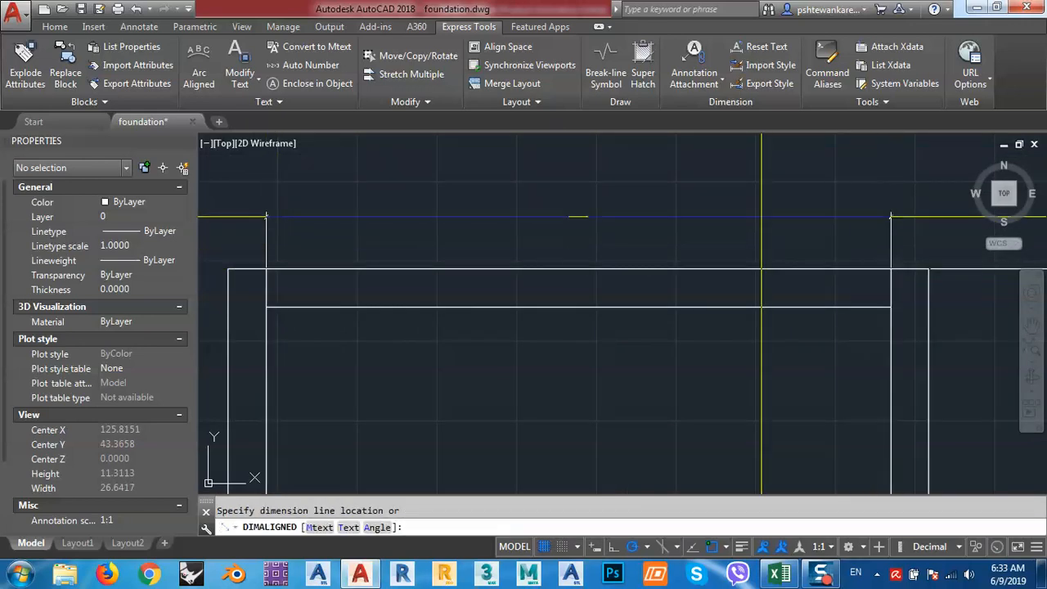
pyautogui.click(580, 219)
pyautogui.scroll(4, 580, 226)
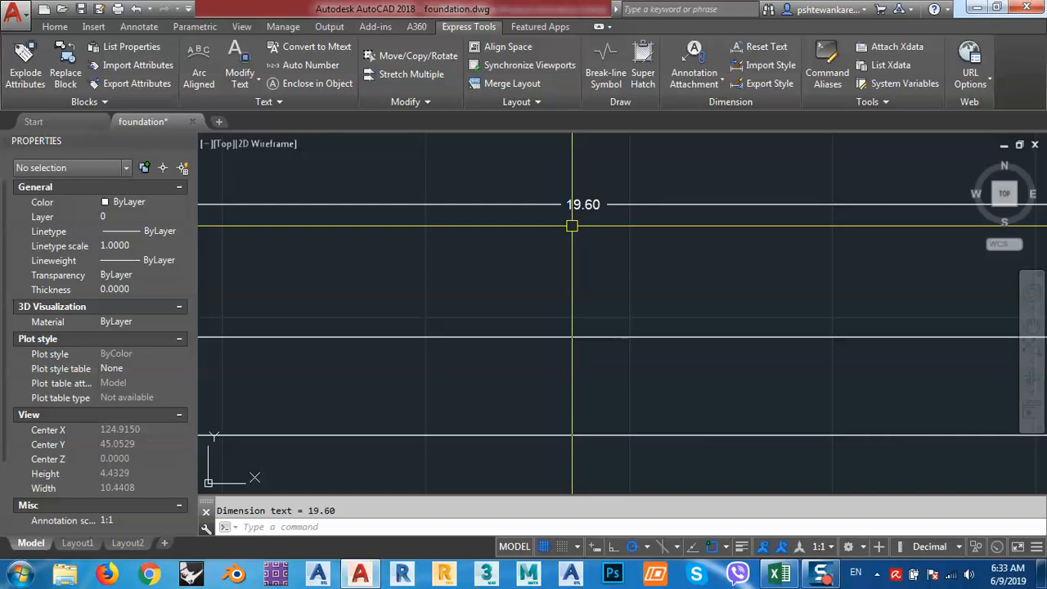
# - Erase the copied wall footing outline together with its added corner lines and dimensions
pyautogui.scroll(-10, 575, 214)
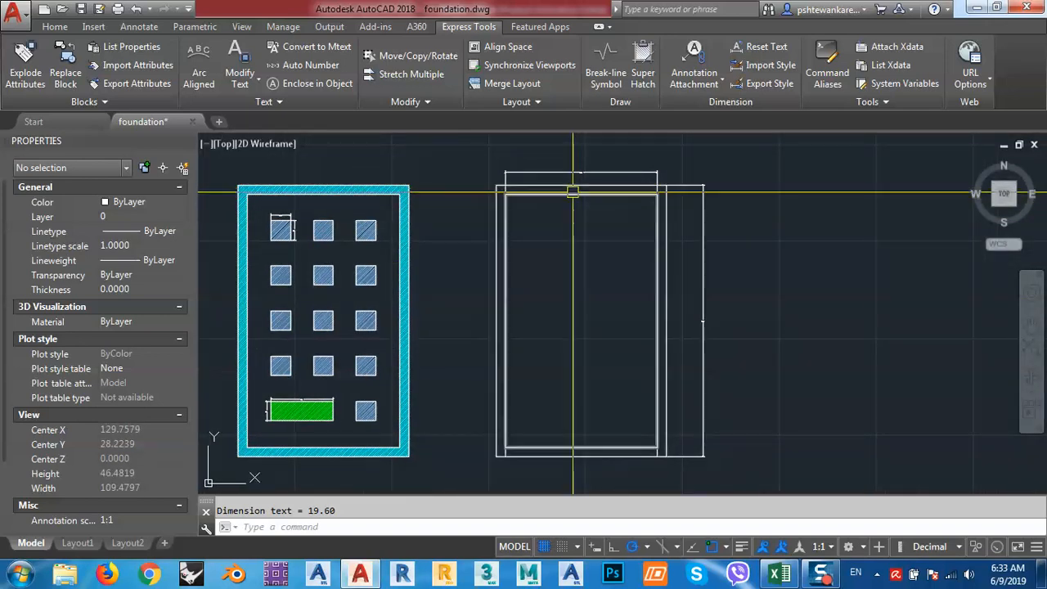
pyautogui.scroll(-4, 586, 318)
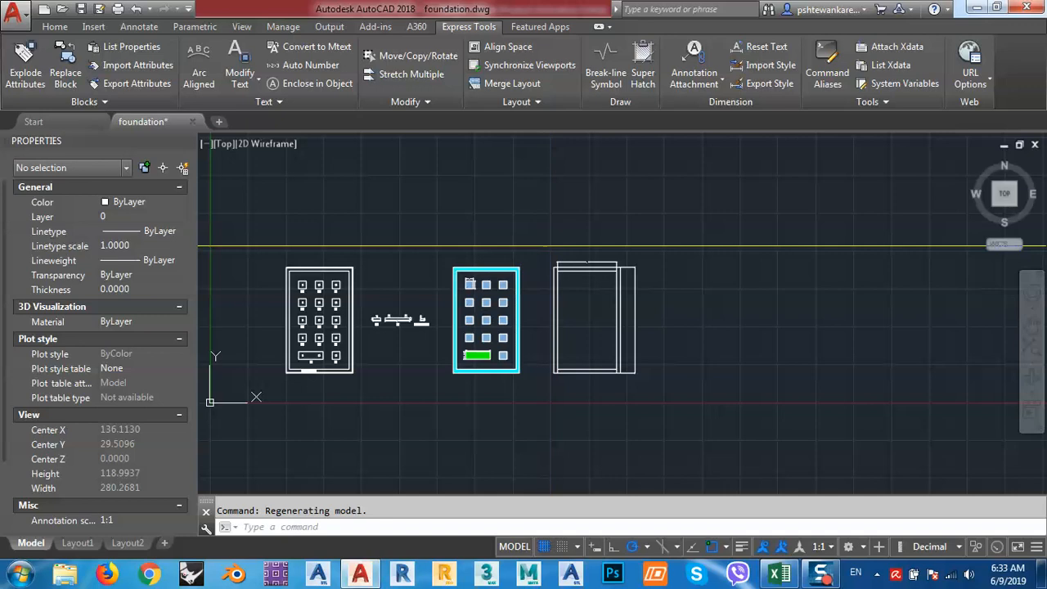
pyautogui.click(546, 244)
pyautogui.click(692, 374)
pyautogui.write('e')
pyautogui.press('Return')
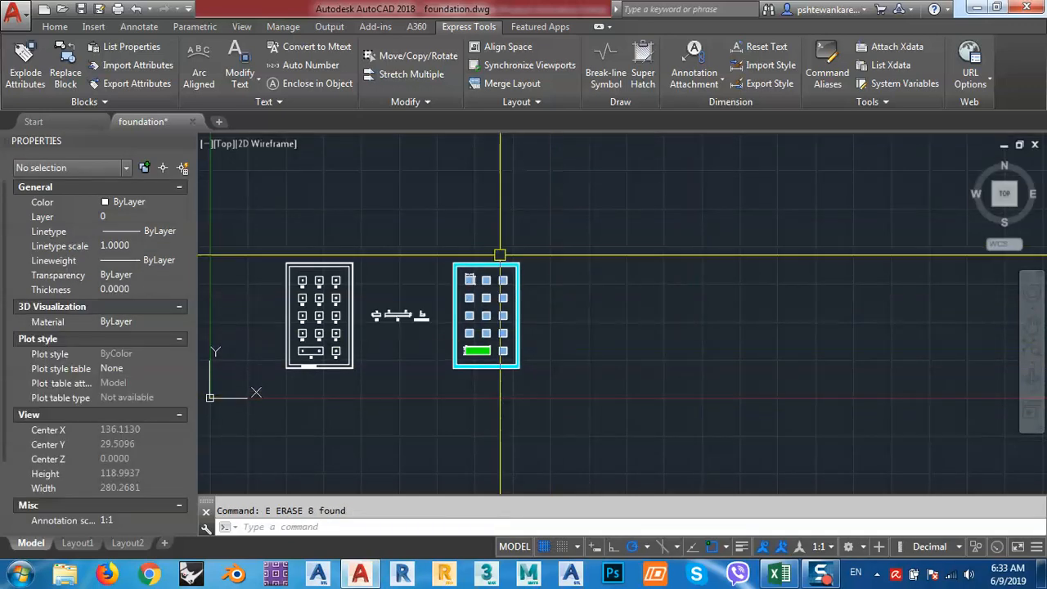
# - List the properties of the cyan wall footing hatch, read its area and close the text window
pyautogui.scroll(5, 500, 255)
pyautogui.click(557, 260)
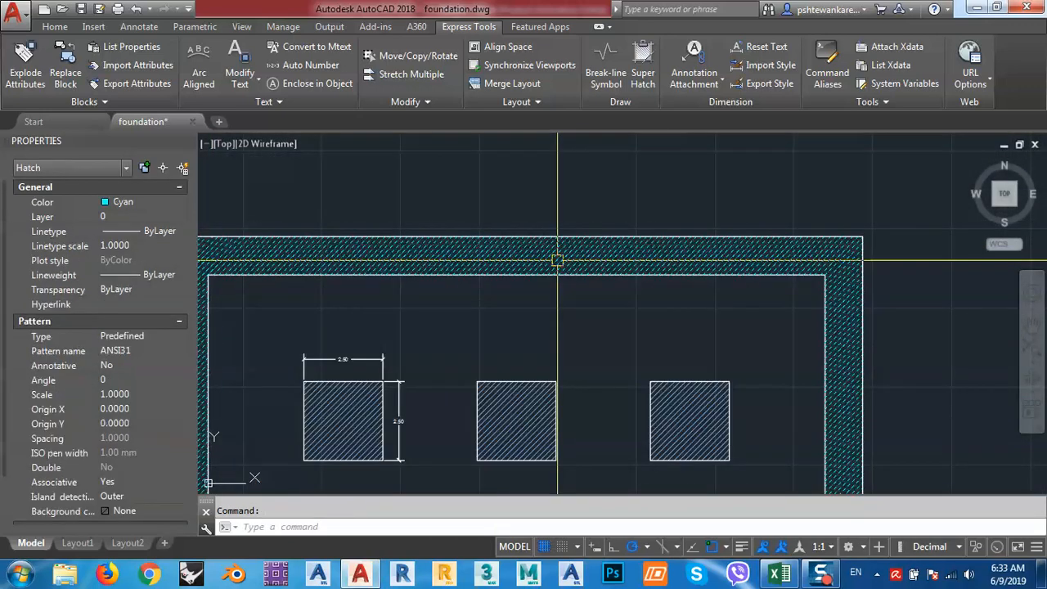
pyautogui.moveTo(536, 330); pyautogui.dragTo(572, 260, button='middle')
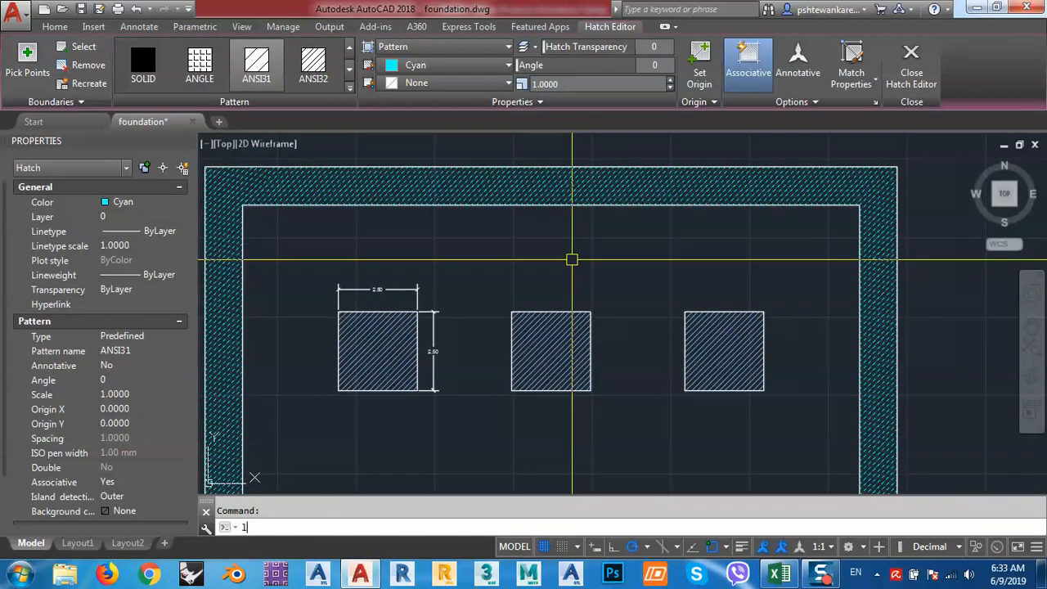
pyautogui.write('li')
pyautogui.press('Return')
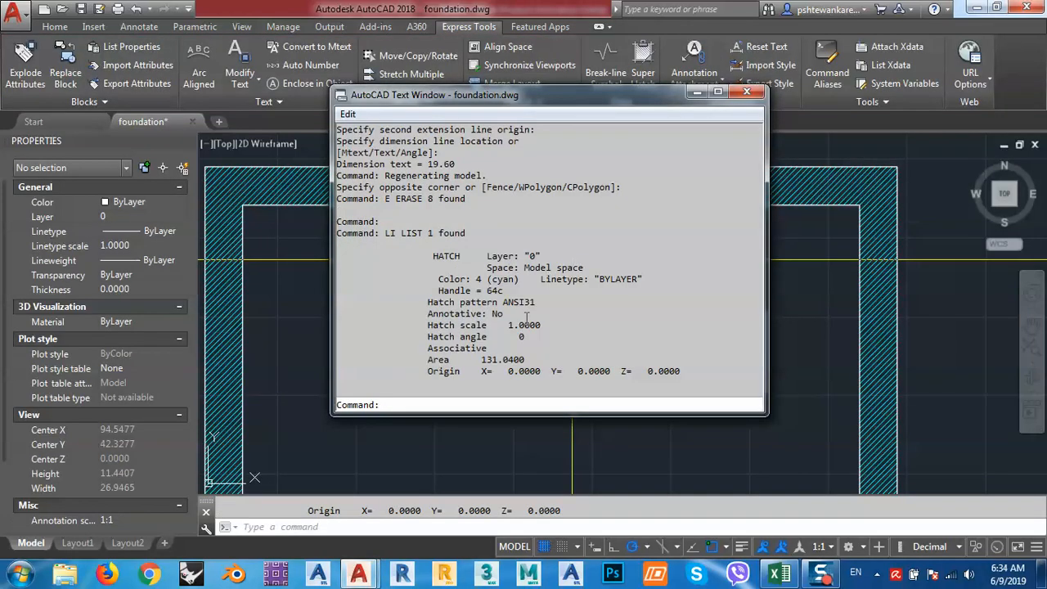
pyautogui.moveTo(480, 360); pyautogui.dragTo(526, 365)
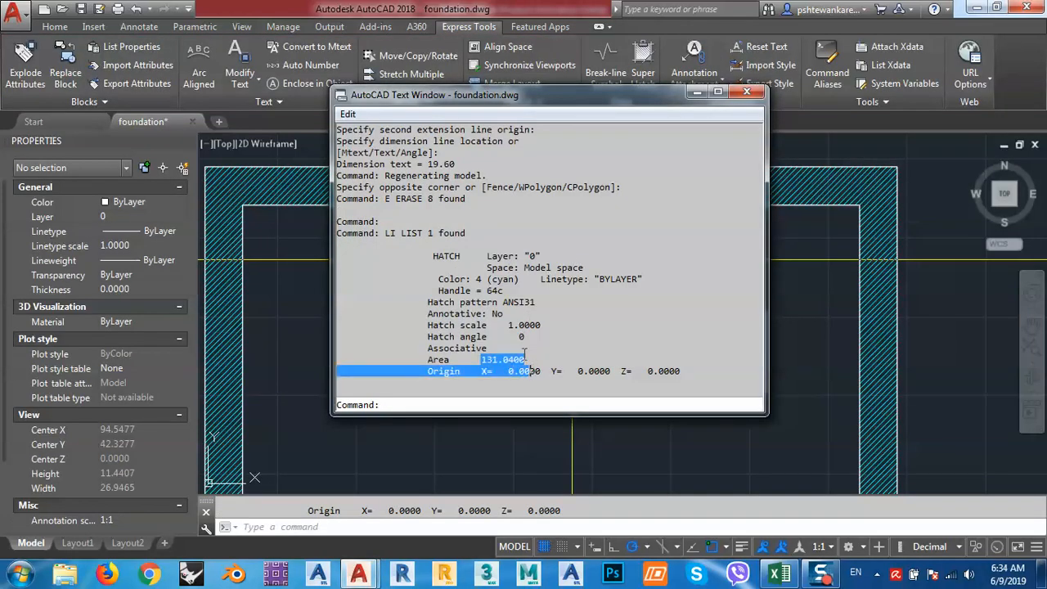
pyautogui.click(526, 358)
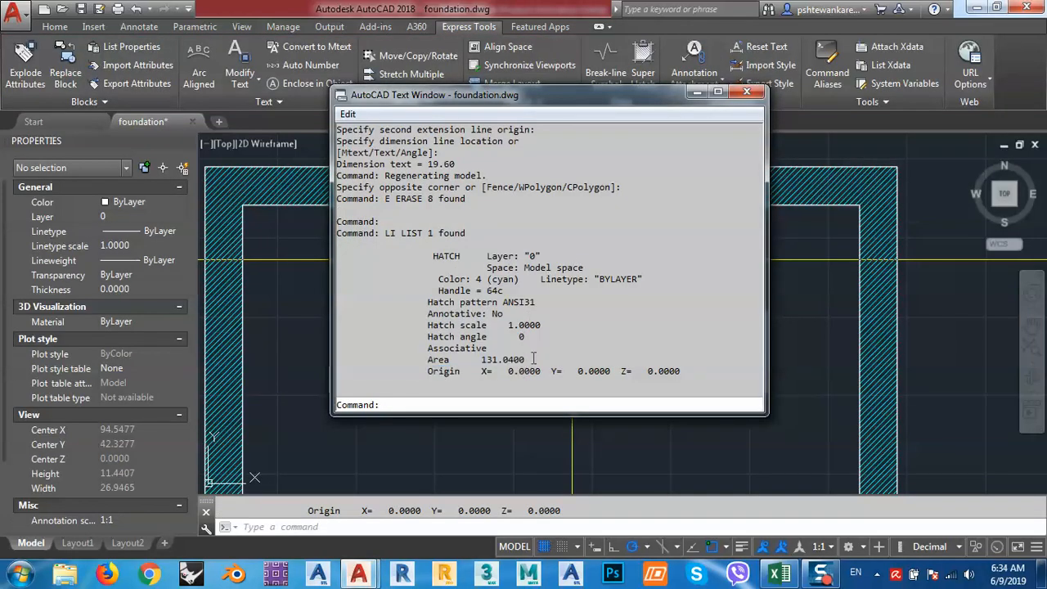
pyautogui.click(747, 93)
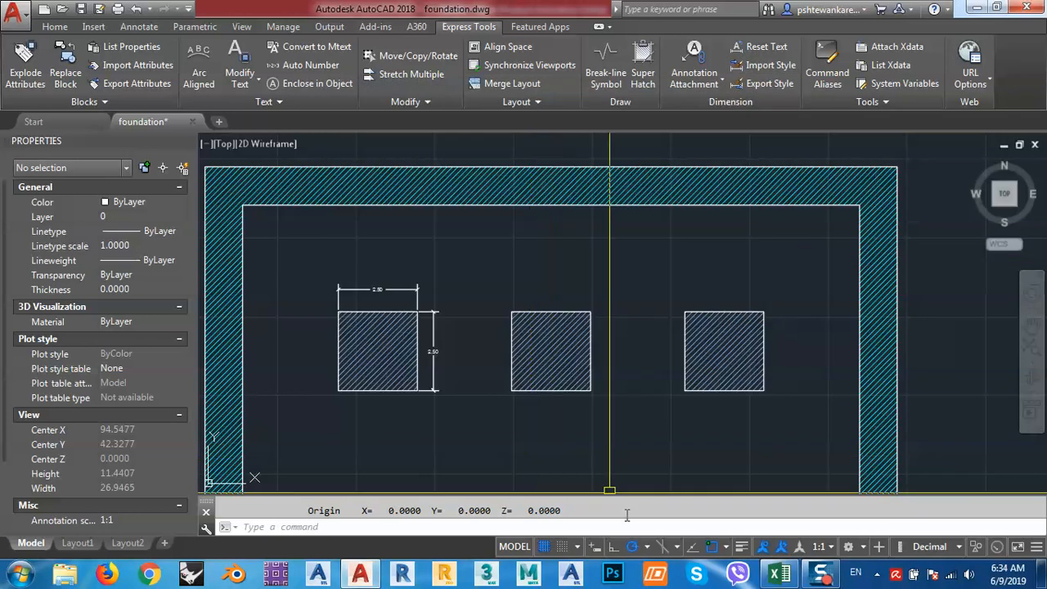
# - Switch to the Excel sheet and enter area 131.04 and height 0.5 in the Wall footing row
pyautogui.click(772, 576)
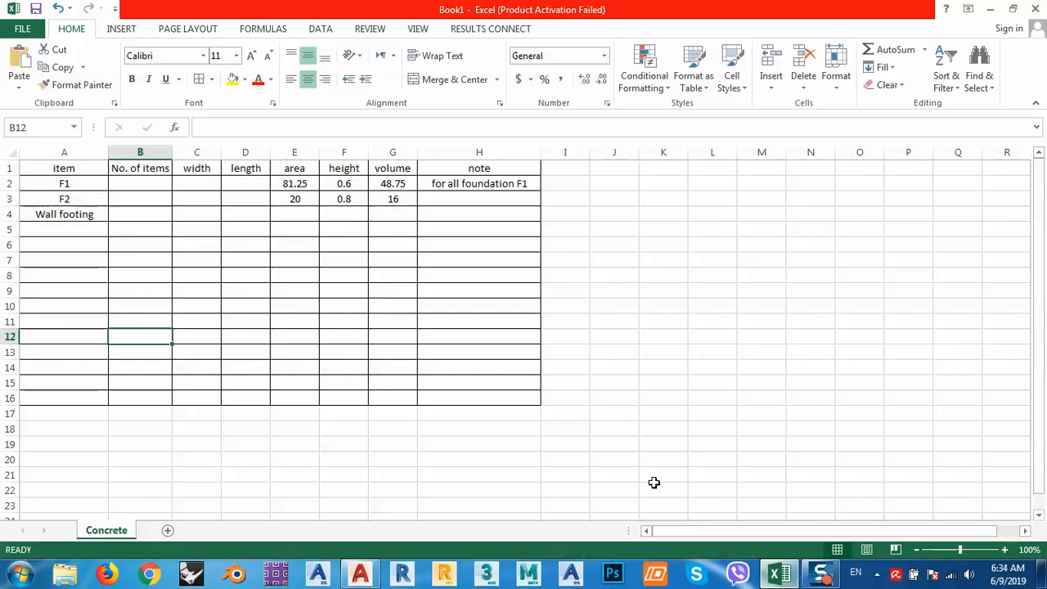
pyautogui.click(311, 215)
pyautogui.write('131.04')
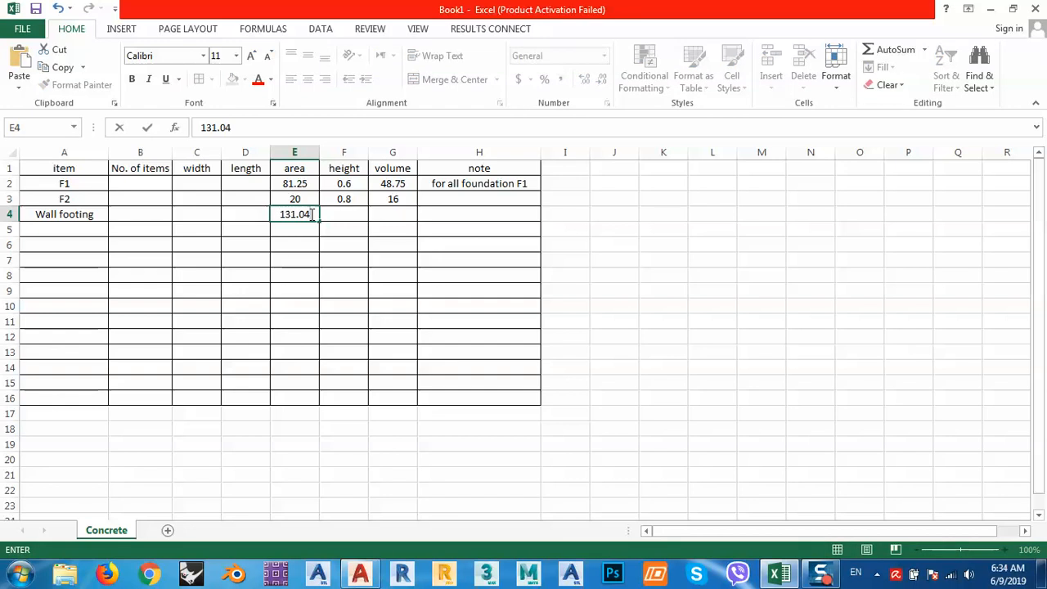
pyautogui.press('Tab')
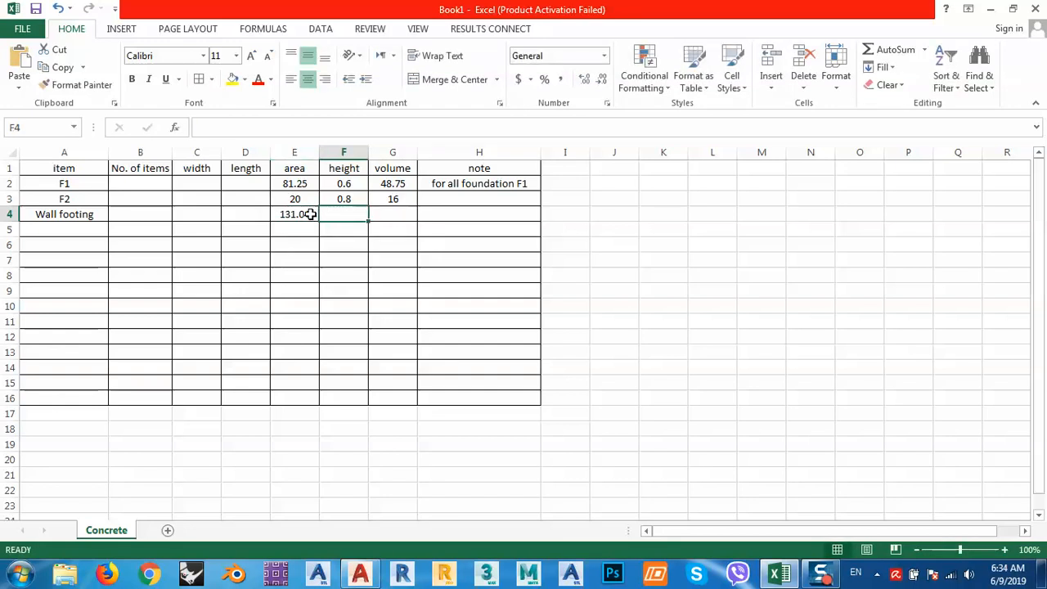
pyautogui.write('0.5')
pyautogui.press('Tab')
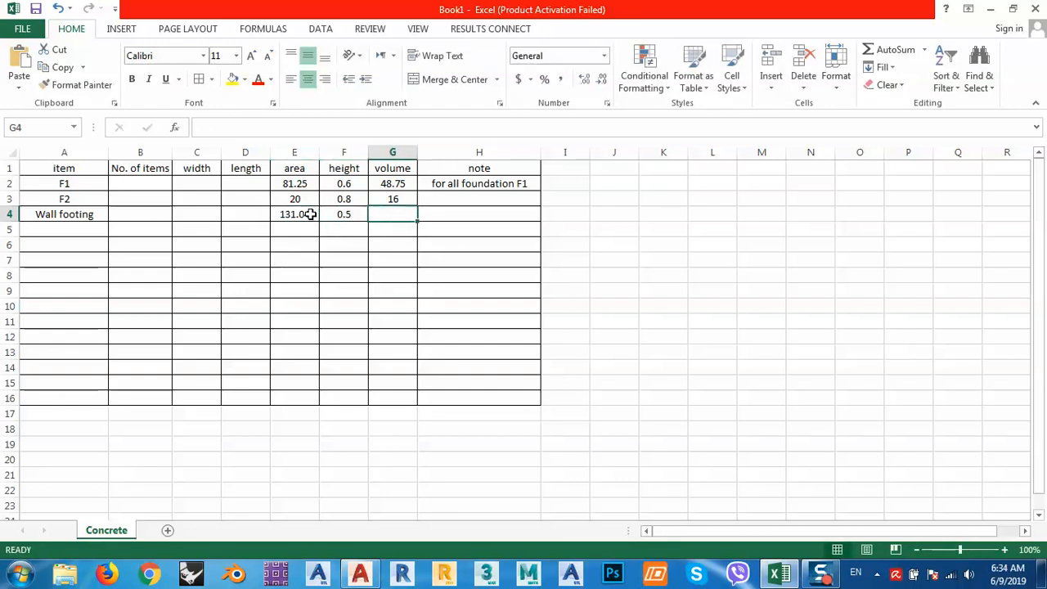
# - Fill the volume formula from cell G3 down to G4 for the Wall footing row
pyautogui.click(371, 198)
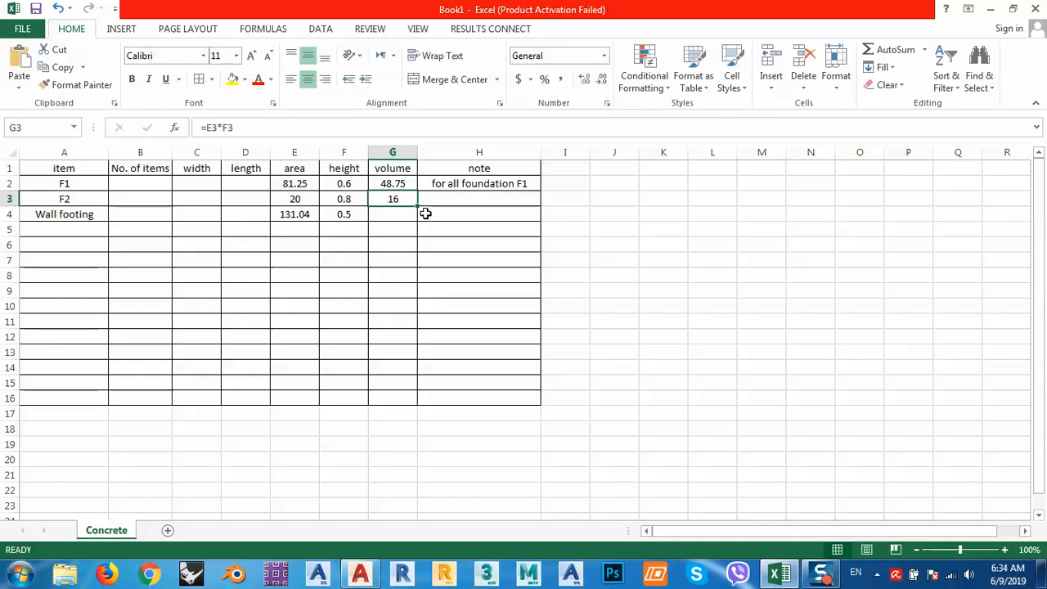
pyautogui.moveTo(417, 207); pyautogui.dragTo(418, 218)
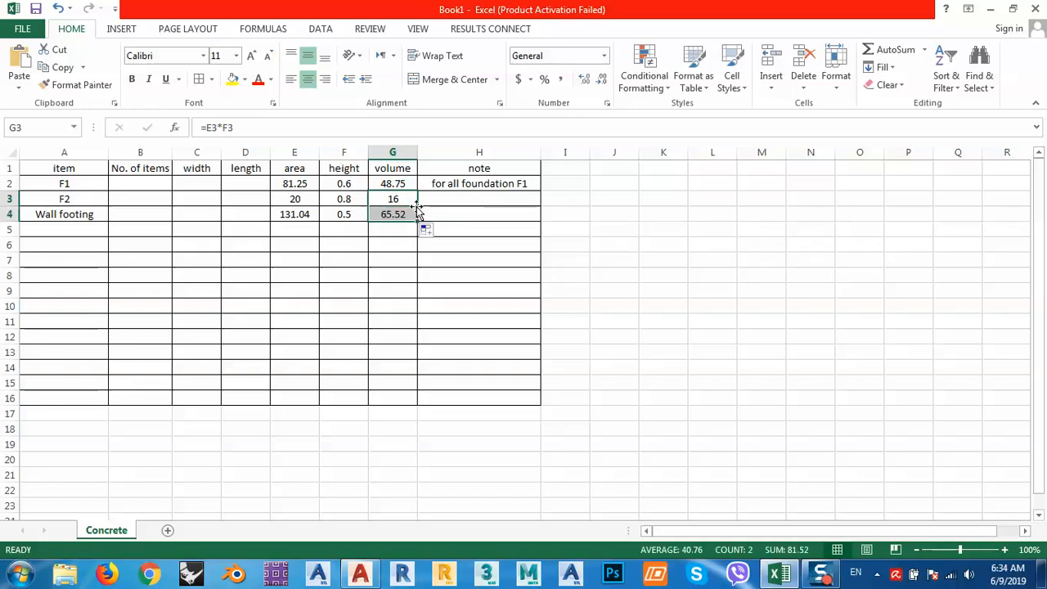
pyautogui.click(397, 258)
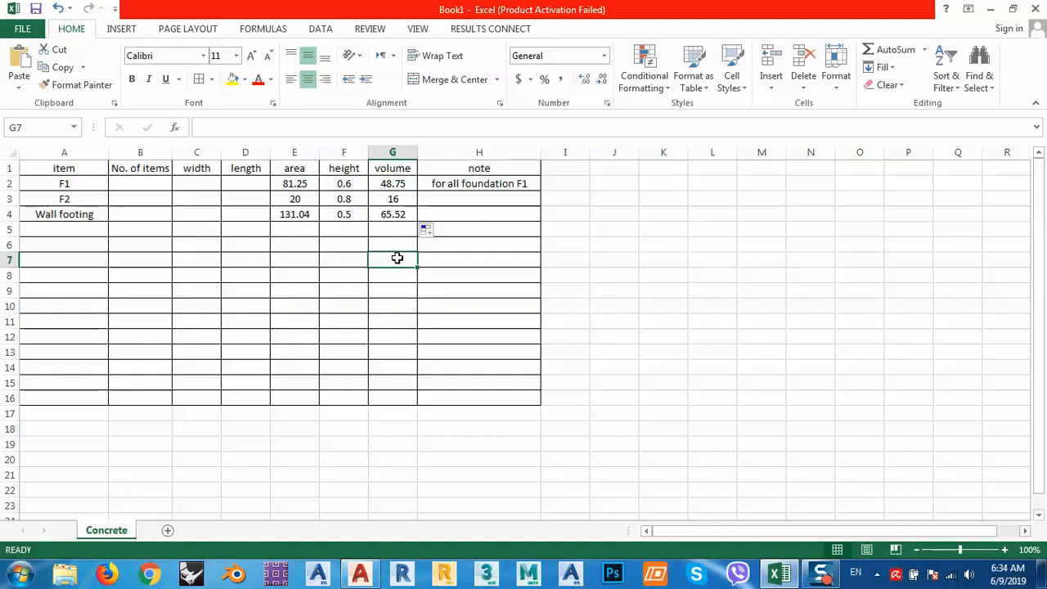
# - Delete the empty table rows 6 to 14
pyautogui.moveTo(6, 243); pyautogui.dragTo(6, 345)
pyautogui.rightClick(5, 346)
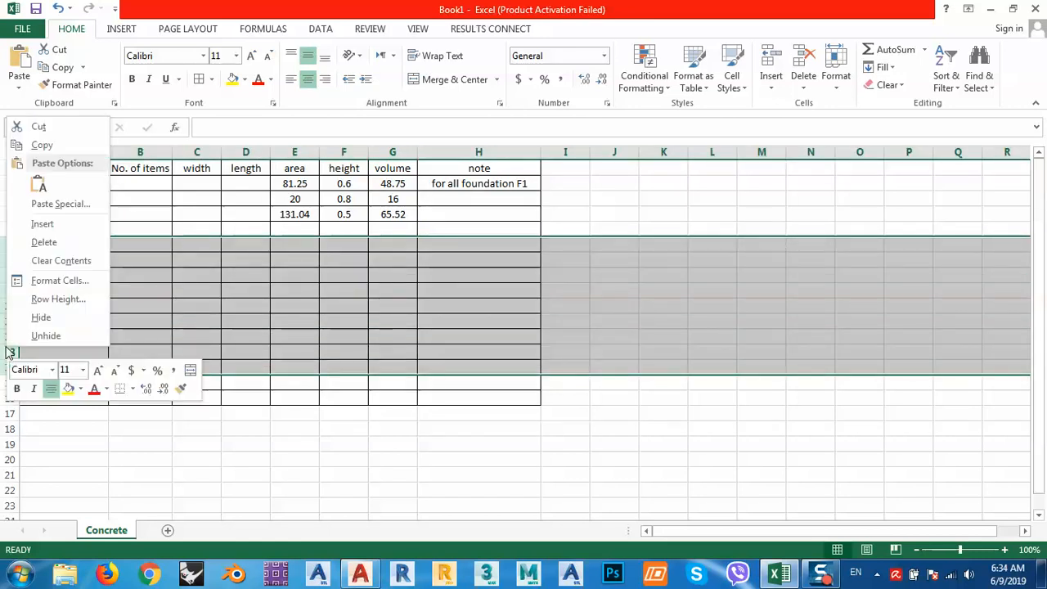
pyautogui.click(37, 242)
pyautogui.click(385, 347)
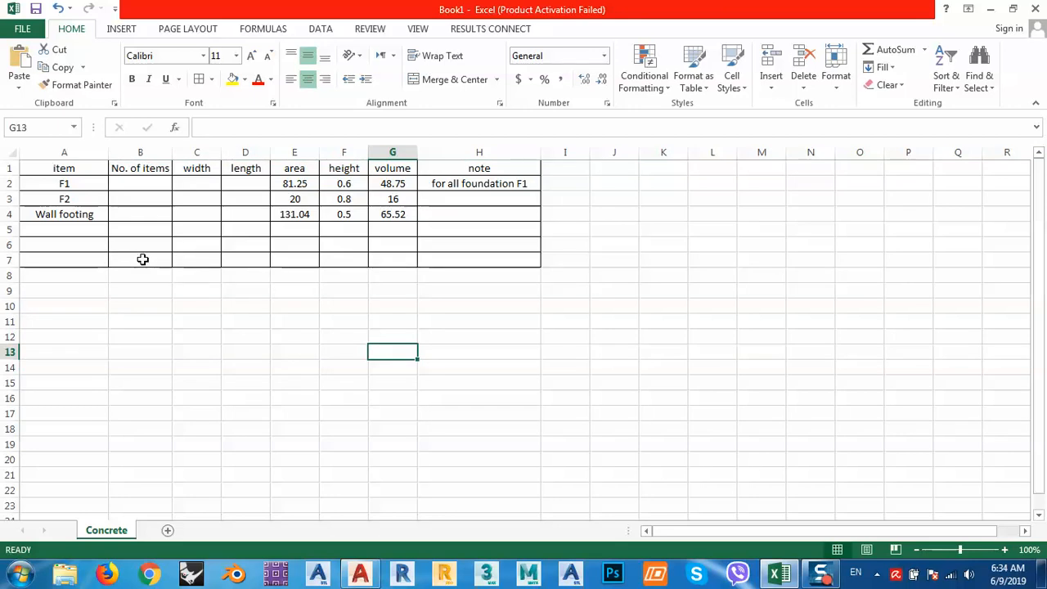
# - Merge and center cells B7 to F7 and enter the label "Total quantity ="
pyautogui.moveTo(111, 259); pyautogui.dragTo(254, 270)
pyautogui.click(454, 80)
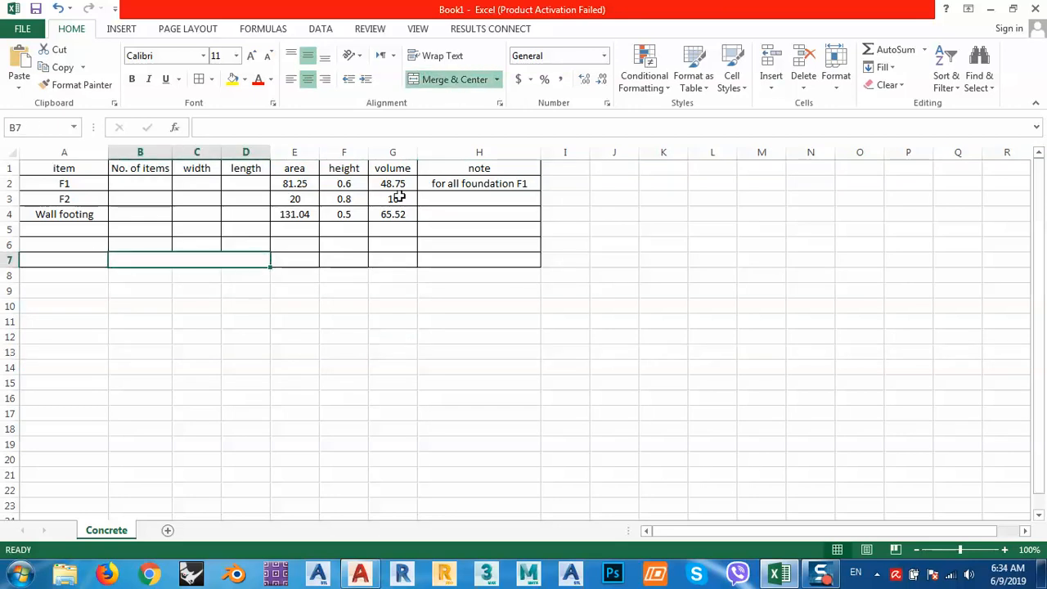
pyautogui.moveTo(332, 259); pyautogui.dragTo(222, 257)
pyautogui.click(429, 85)
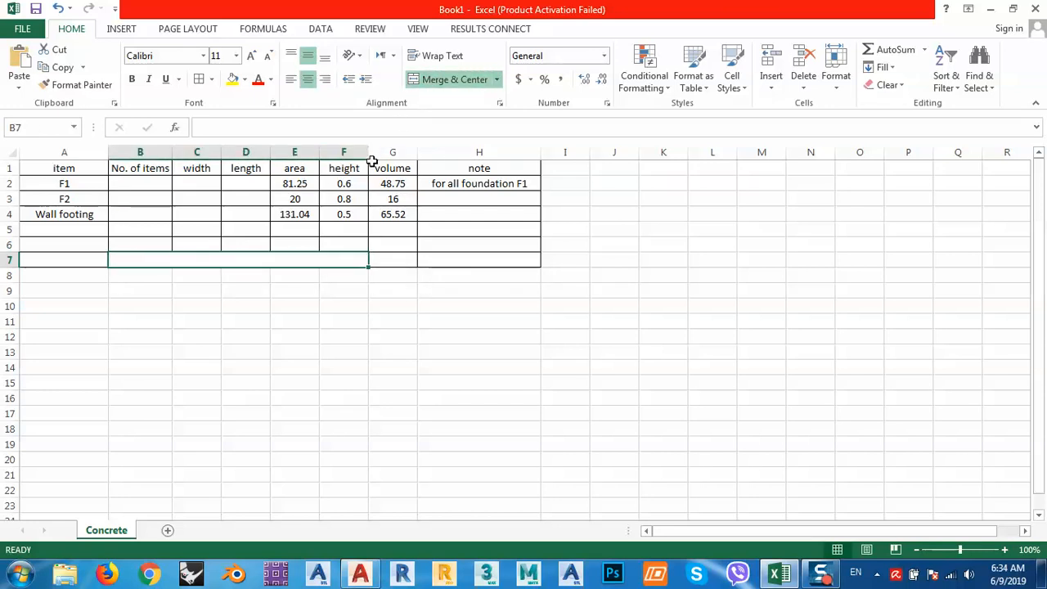
pyautogui.write('Total quant')
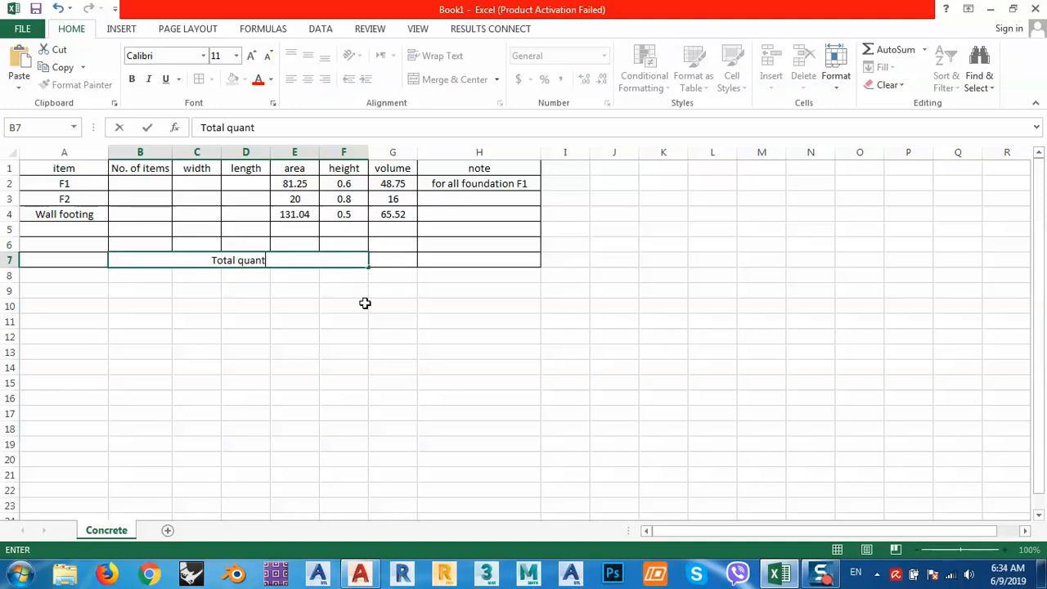
pyautogui.write('ity =')
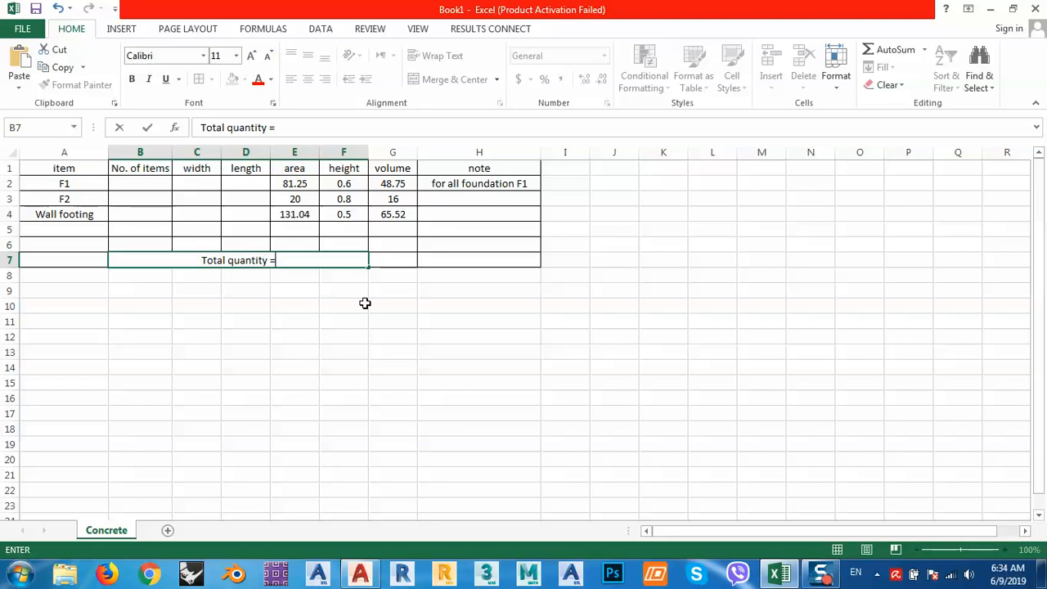
pyautogui.click(365, 303)
# - Sum the volume column from G2 down into G7 with AutoSum
pyautogui.click(397, 259)
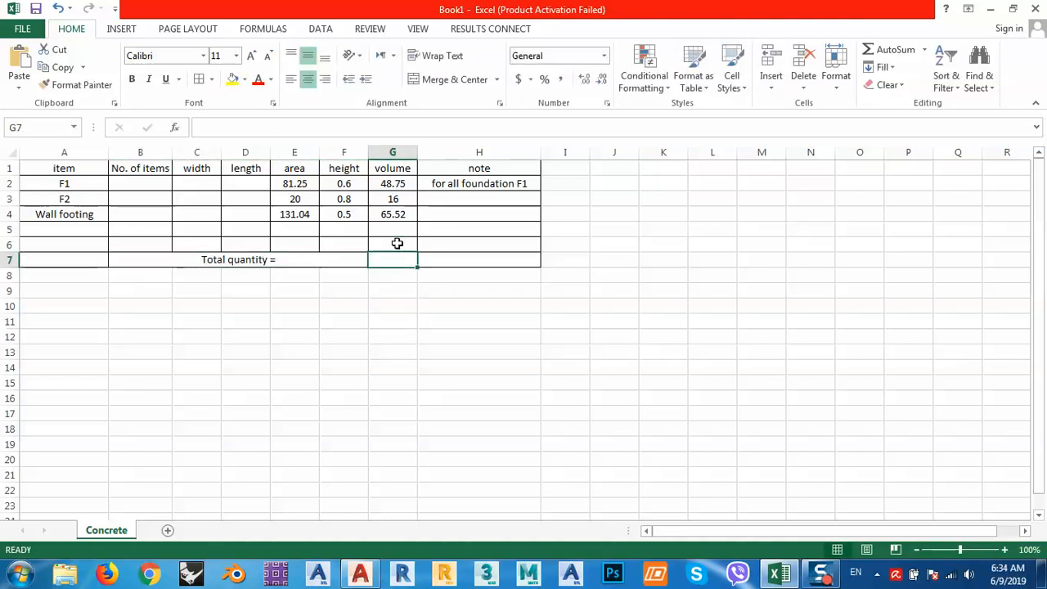
pyautogui.moveTo(392, 182); pyautogui.dragTo(392, 231)
pyautogui.click(393, 244)
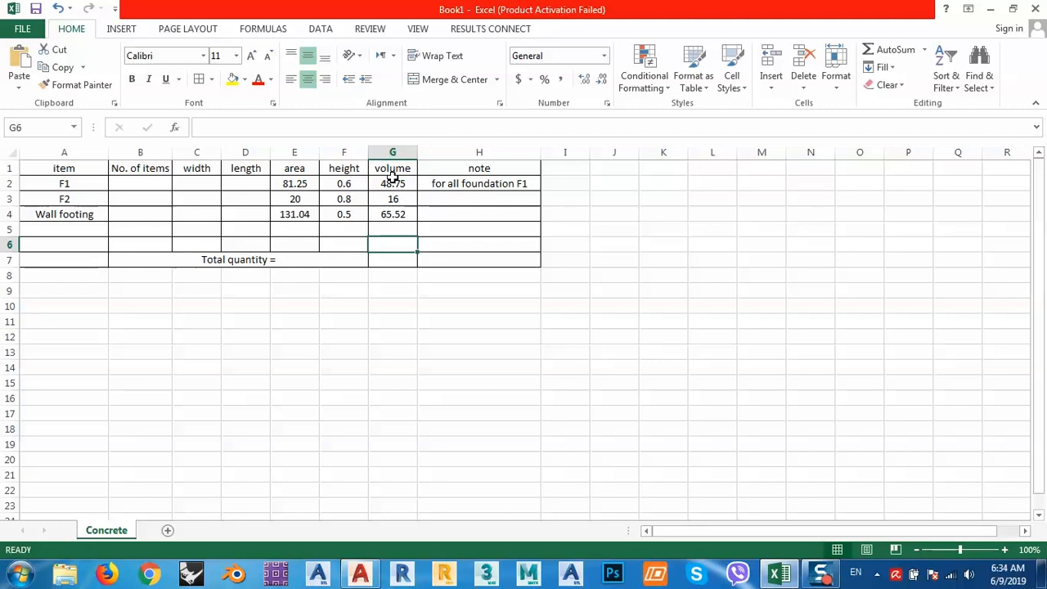
pyautogui.moveTo(393, 174); pyautogui.dragTo(378, 260)
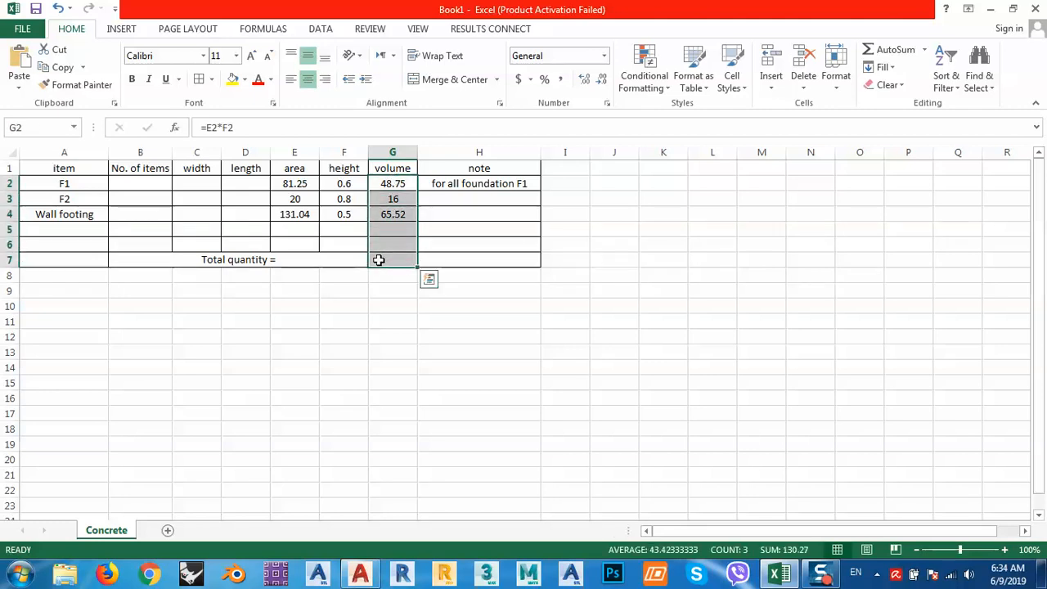
pyautogui.click(893, 50)
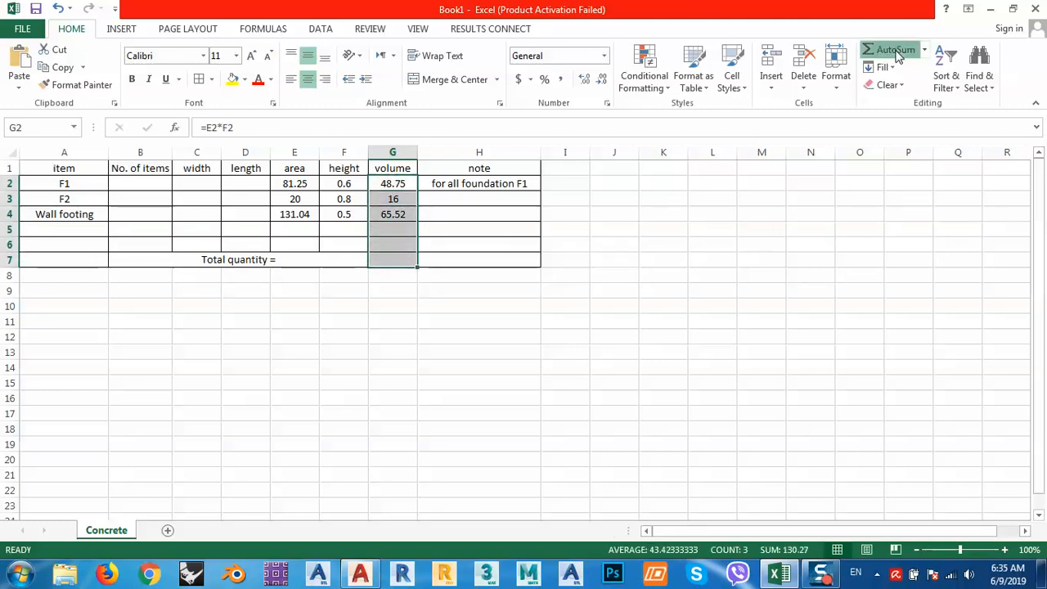
pyautogui.click(527, 308)
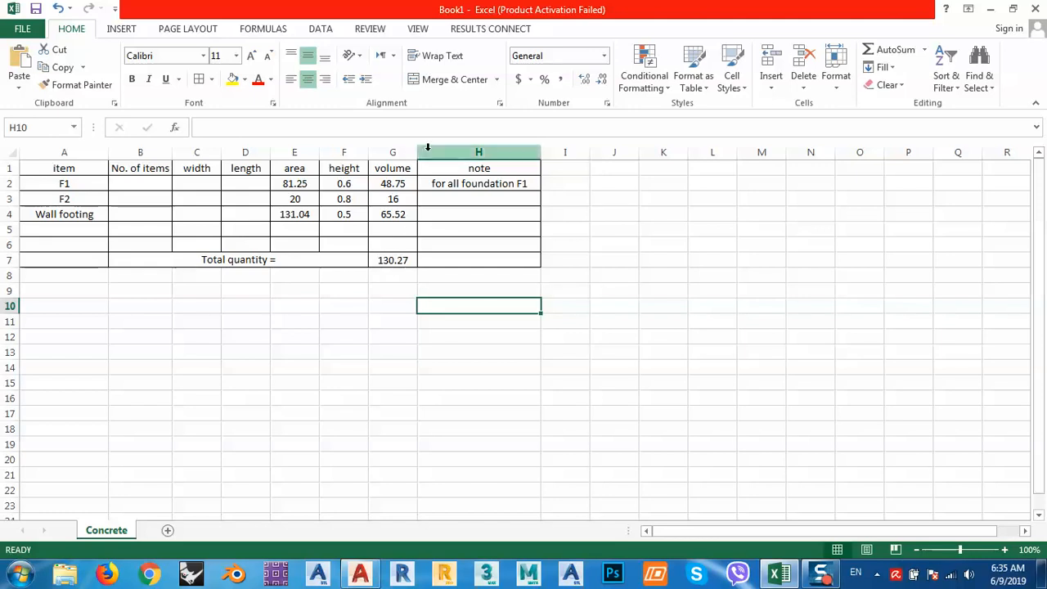
# - Widen the volume column slightly and change its header to "volume m3"
pyautogui.moveTo(417, 153); pyautogui.dragTo(430, 154)
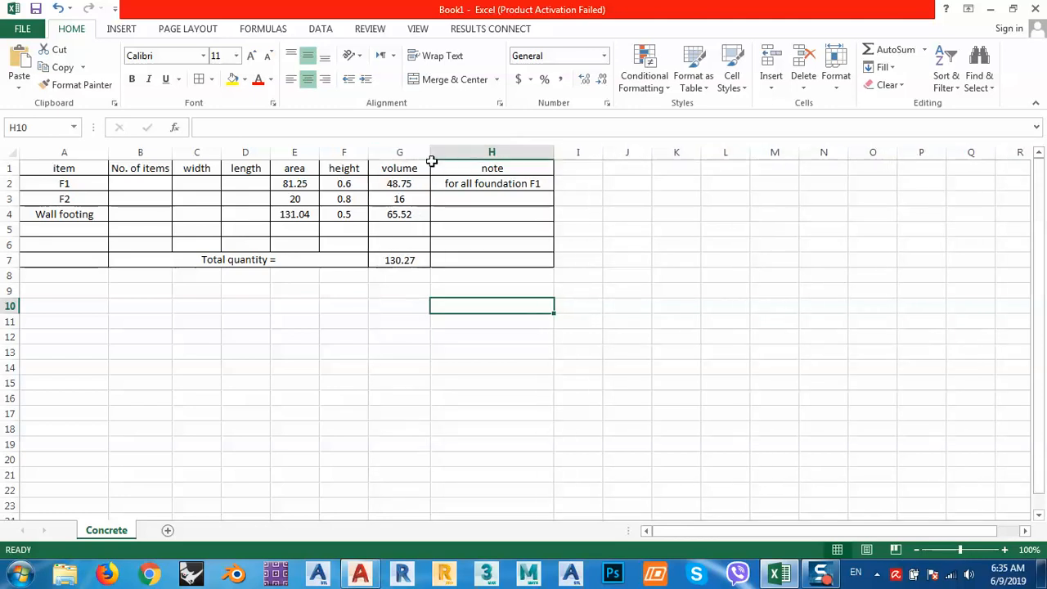
pyautogui.click(425, 168)
pyautogui.click(274, 125)
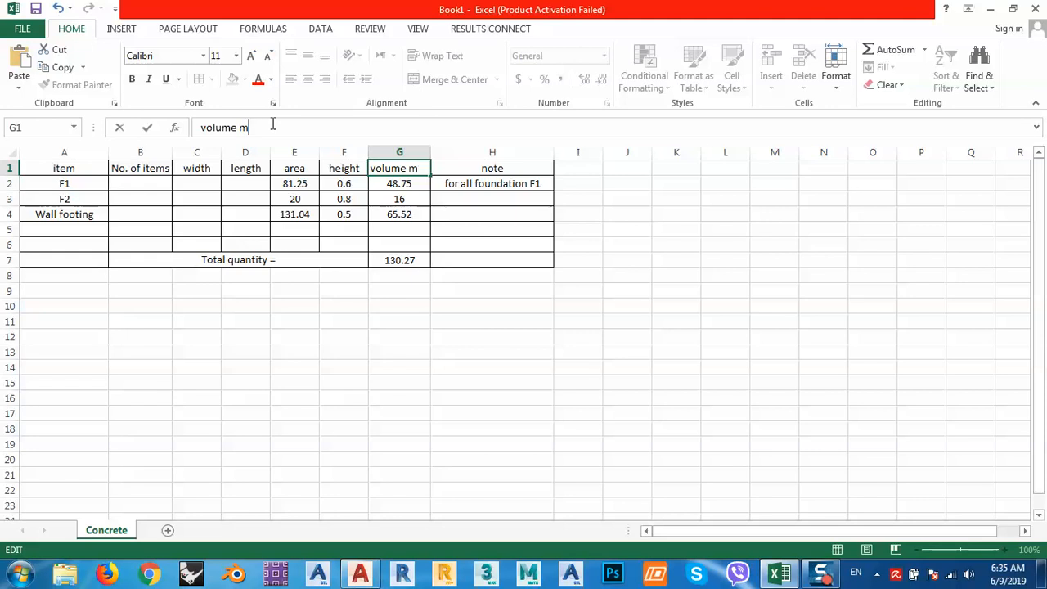
pyautogui.click(434, 334)
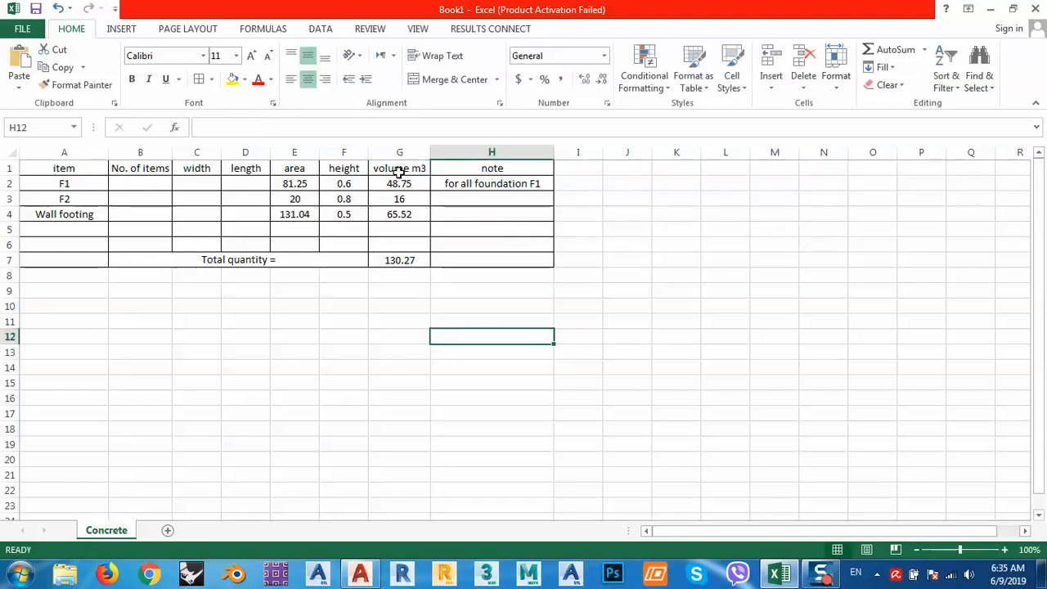
# - Add units to the remaining dimension headers so they read width m, length m, area m2 and height m
pyautogui.click(215, 167)
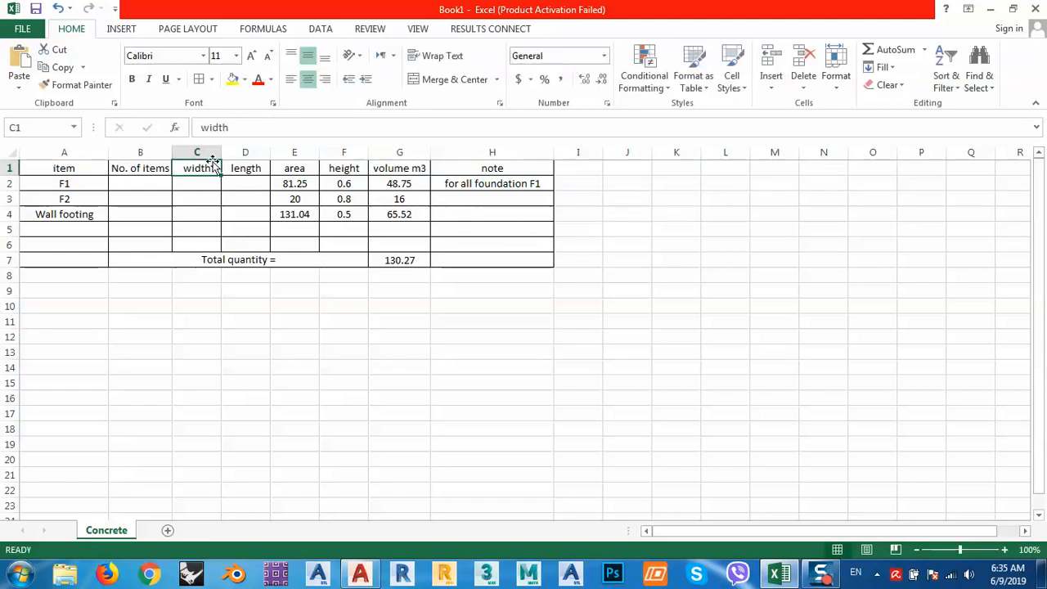
pyautogui.click(233, 129)
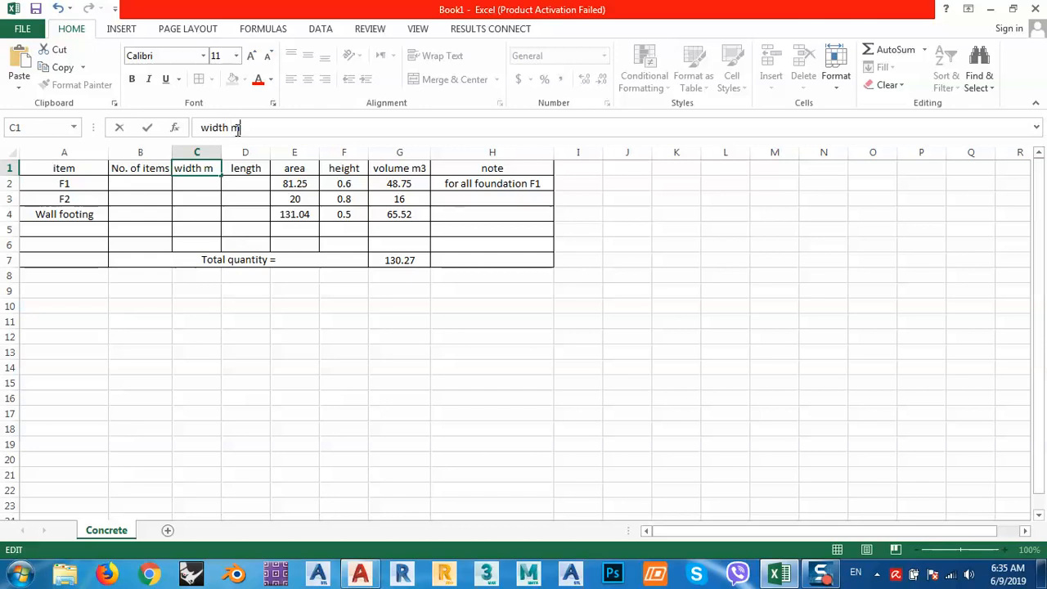
pyautogui.write('m')
pyautogui.click(244, 168)
pyautogui.click(254, 131)
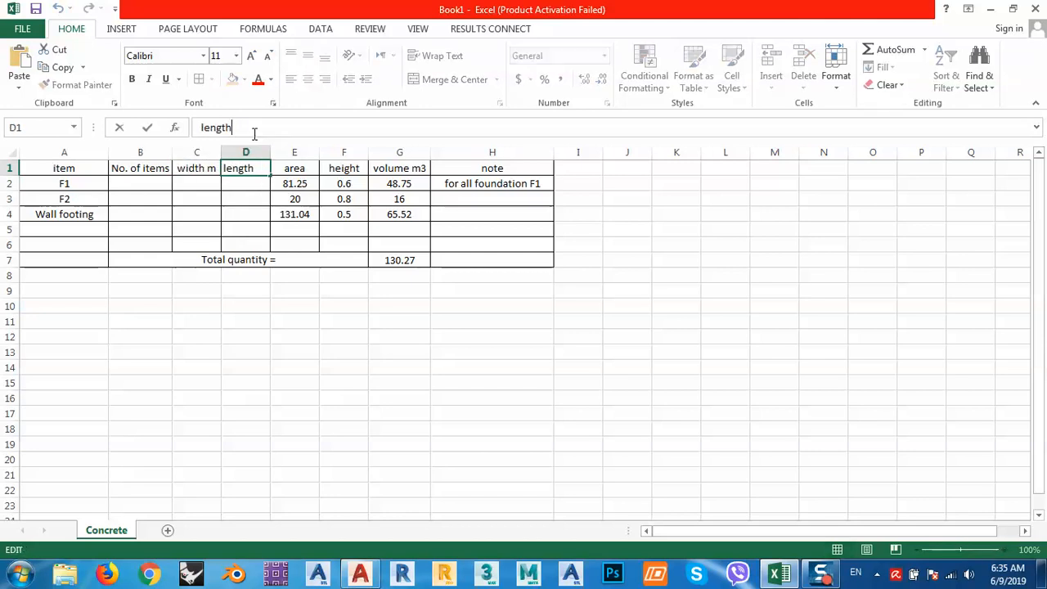
pyautogui.click(313, 170)
pyautogui.click(298, 131)
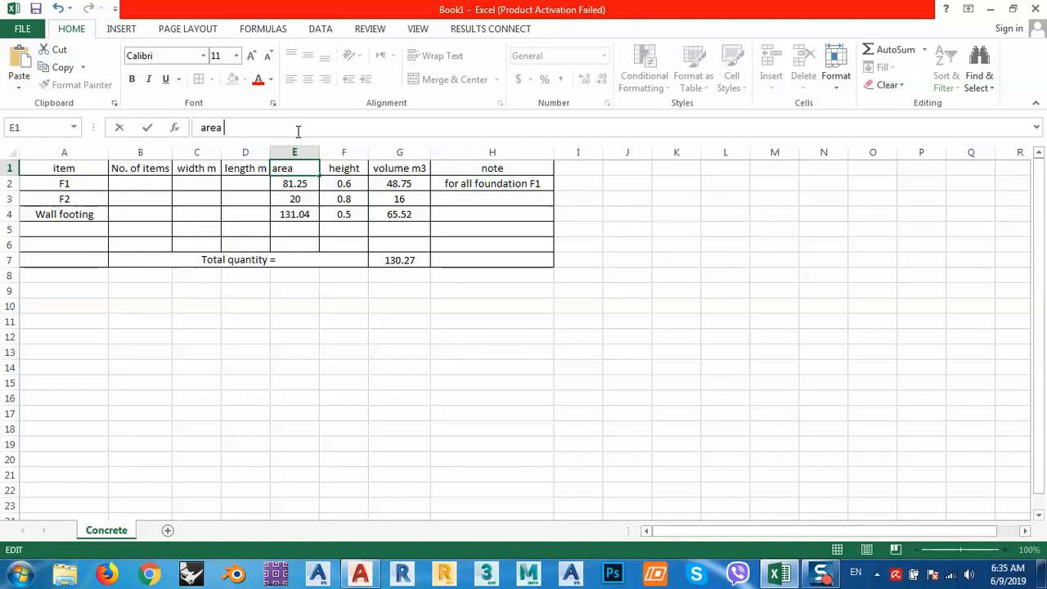
pyautogui.click(345, 171)
pyautogui.click(280, 127)
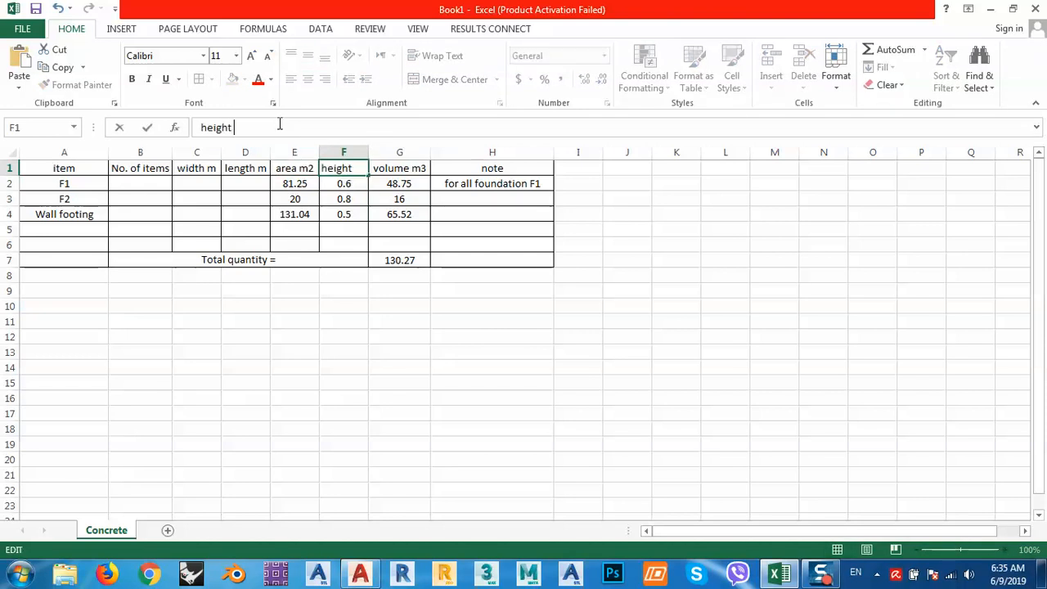
pyautogui.moveTo(383, 313); pyautogui.dragTo(393, 322)
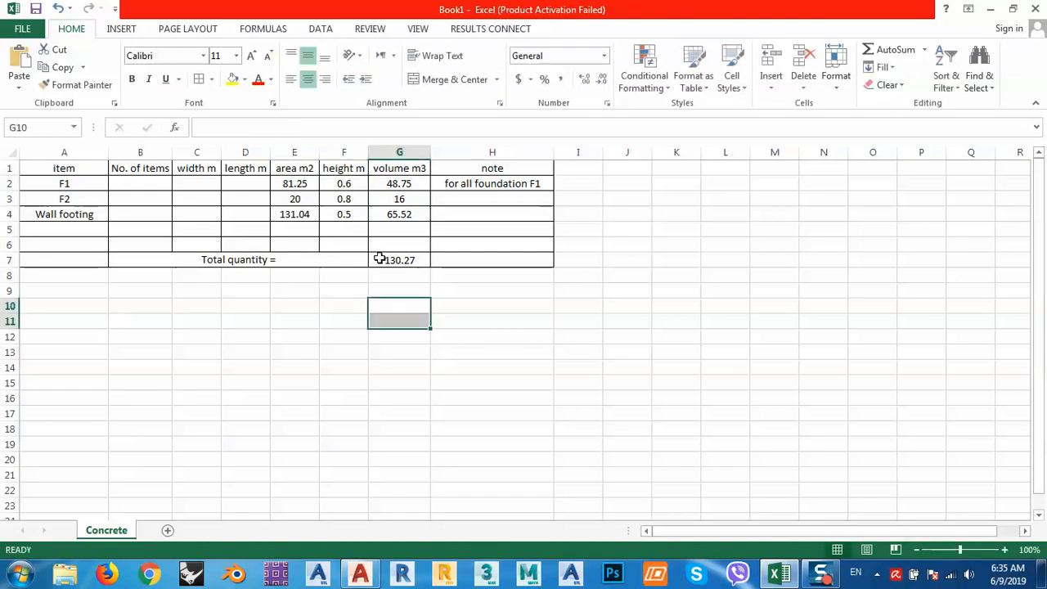
# - Widen the height column slightly so its header fits
pyautogui.doubleClick(369, 152)
pyautogui.moveTo(370, 152); pyautogui.dragTo(374, 152)
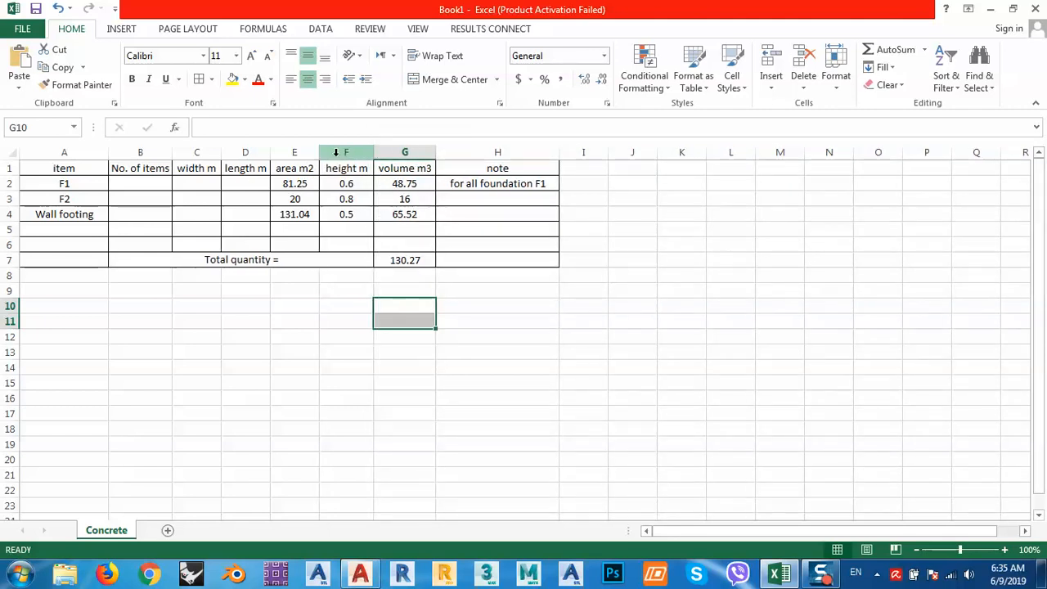
pyautogui.press('Right')
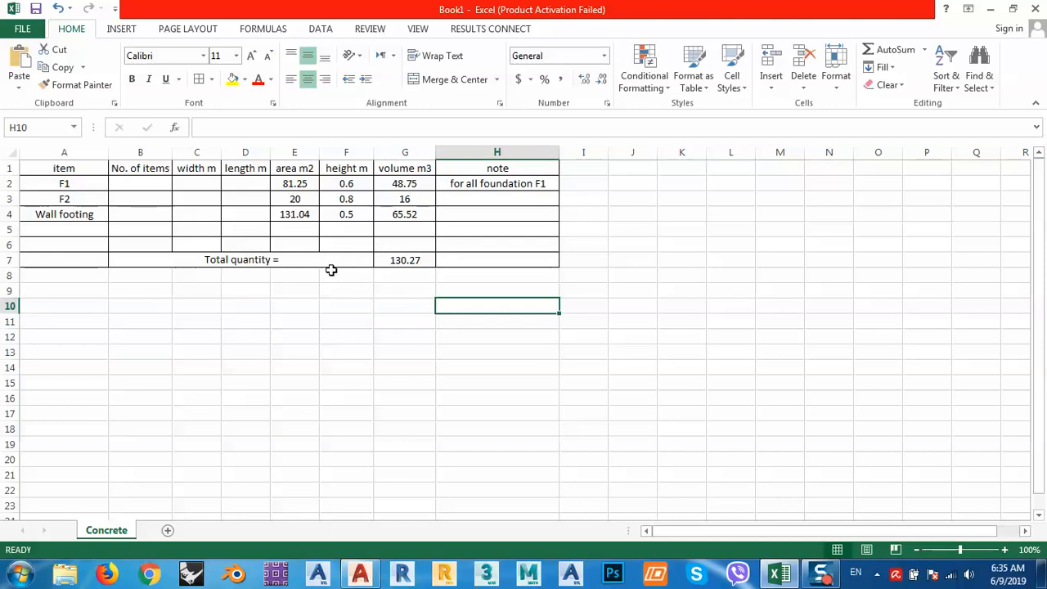
# - Start saving the workbook and browse to the For youtube channel folder on Local Disk (D:)
pyautogui.click(36, 8)
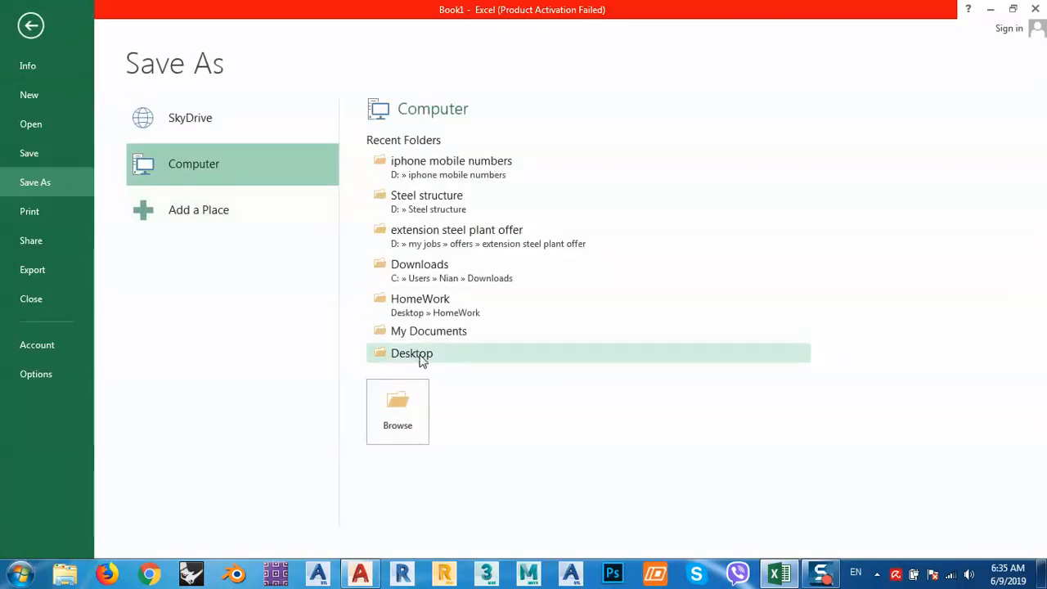
pyautogui.click(401, 405)
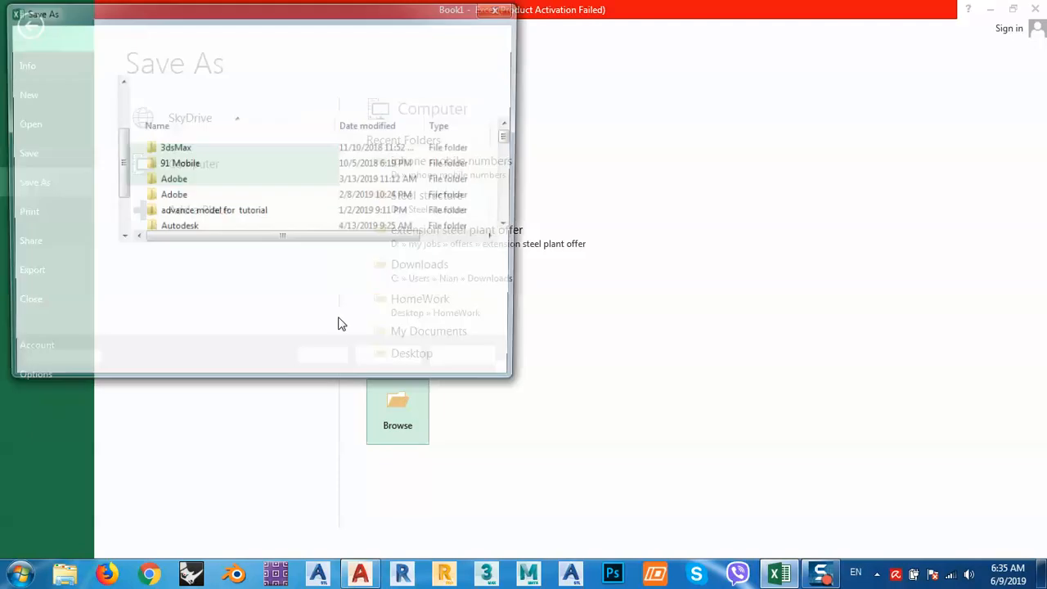
pyautogui.click(64, 114)
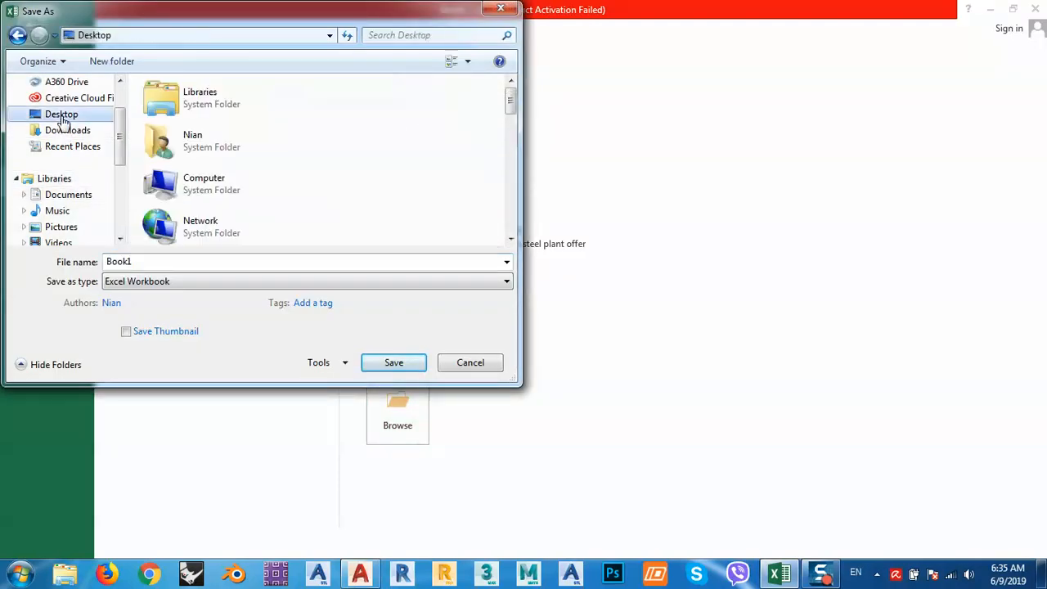
pyautogui.doubleClick(205, 178)
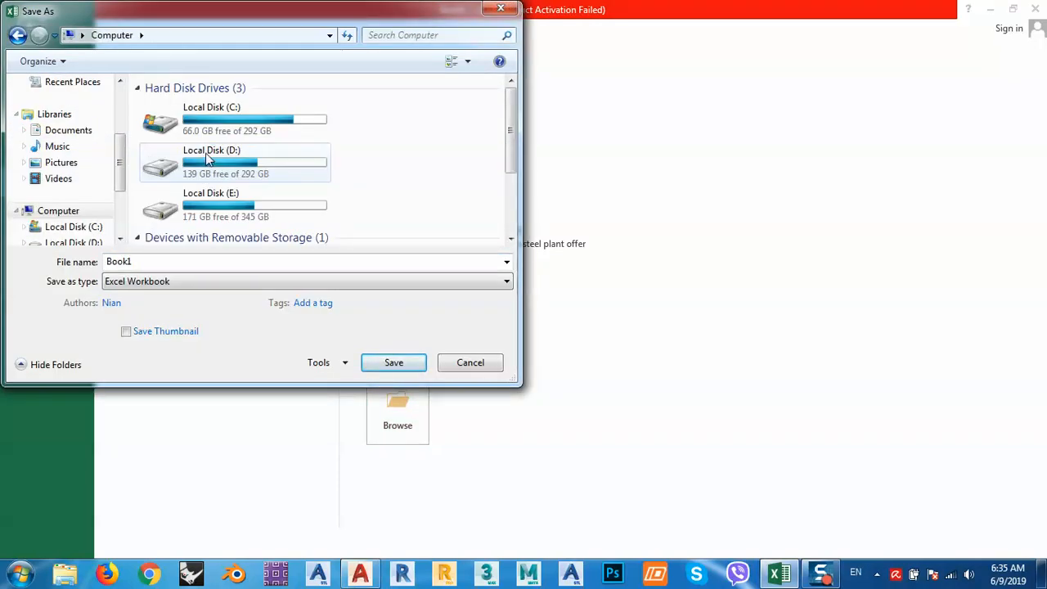
pyautogui.doubleClick(200, 166)
pyautogui.doubleClick(205, 202)
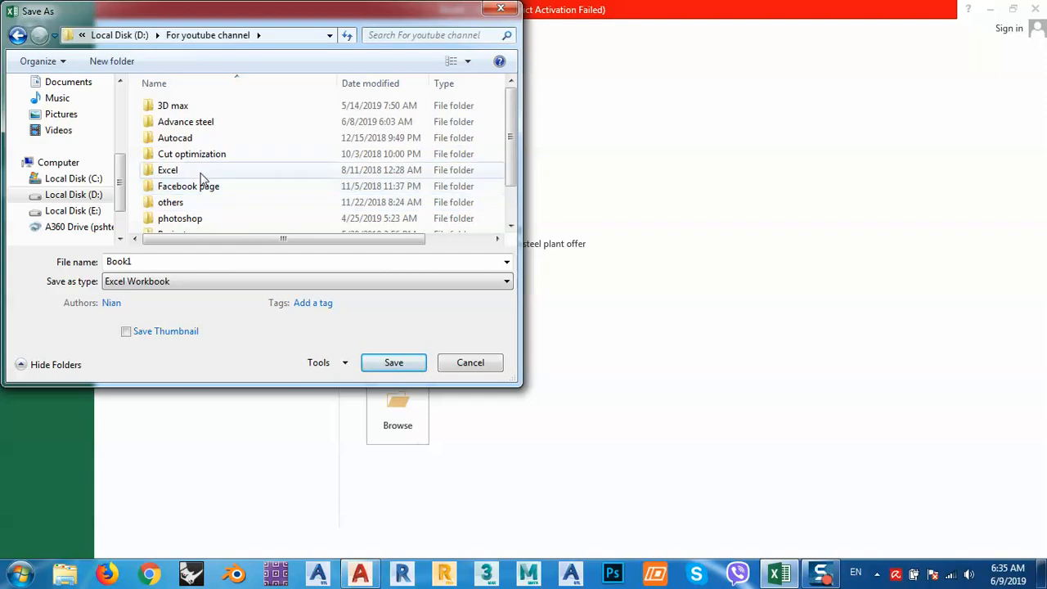
# - Save the workbook as "quantities" in the calculating reinforcement quantity folder under Projects and Autocad
pyautogui.click(210, 188)
pyautogui.scroll(-1, 210, 189)
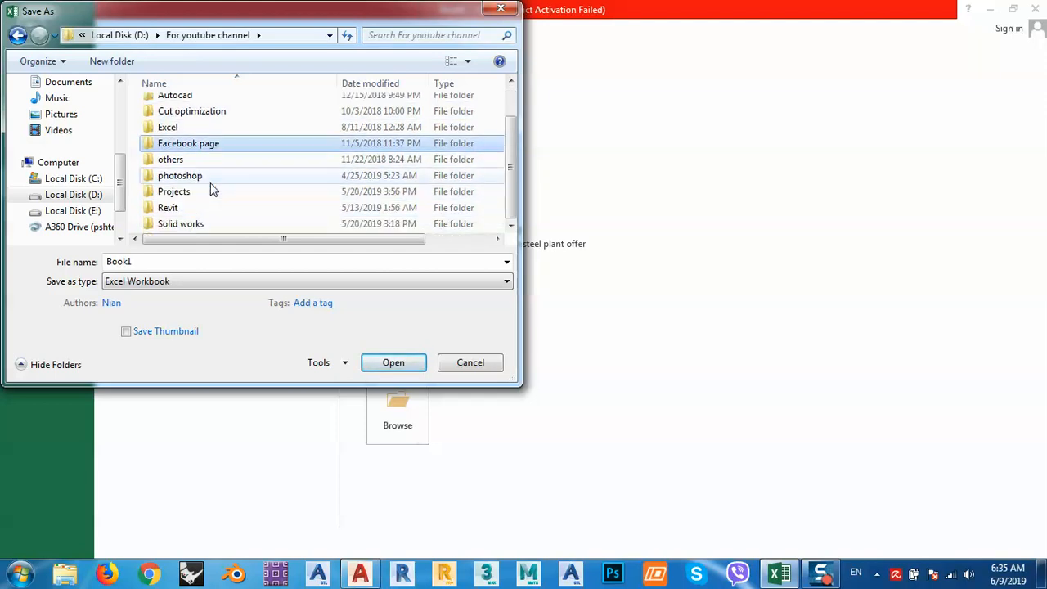
pyautogui.click(178, 197)
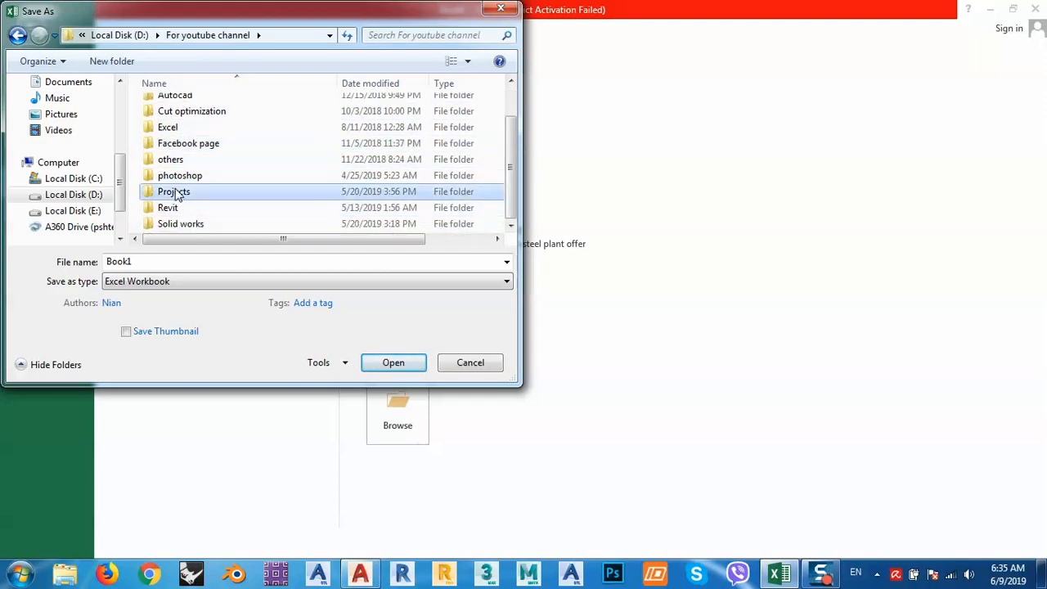
pyautogui.doubleClick(177, 195)
pyautogui.doubleClick(177, 116)
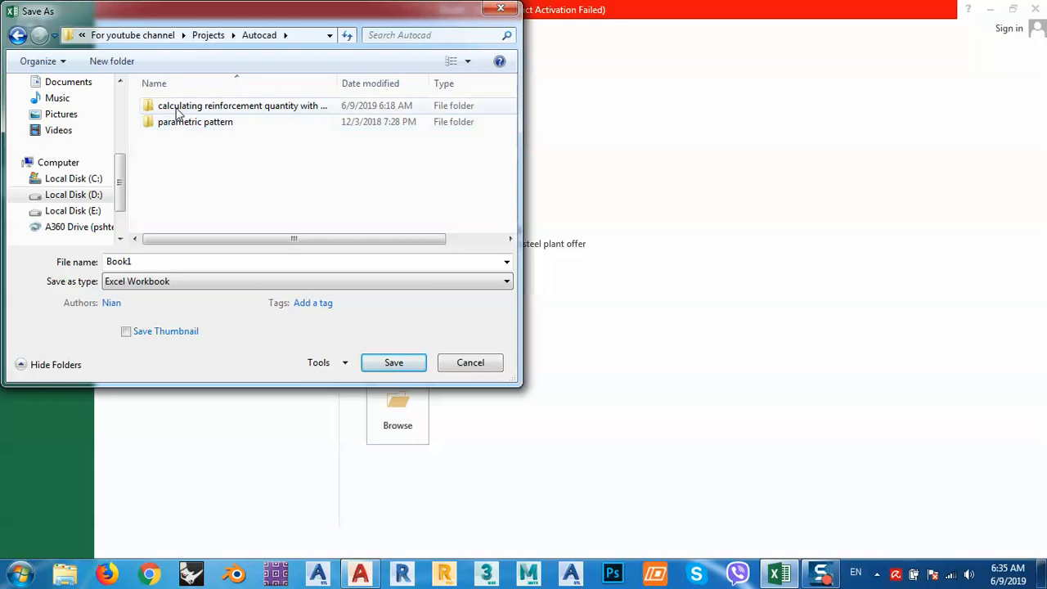
pyautogui.doubleClick(177, 108)
pyautogui.click(190, 258)
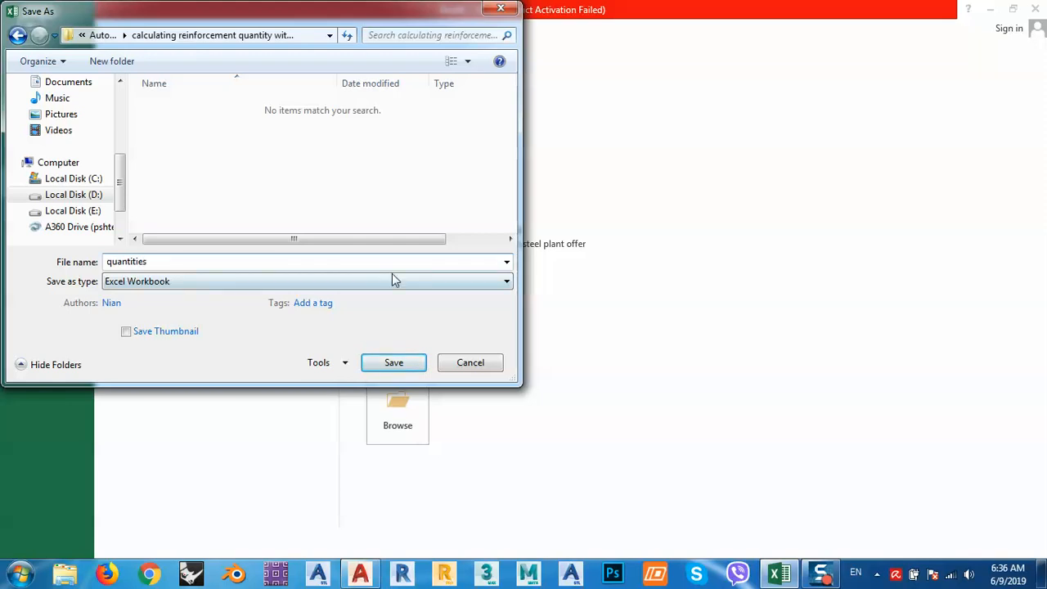
pyautogui.click(413, 362)
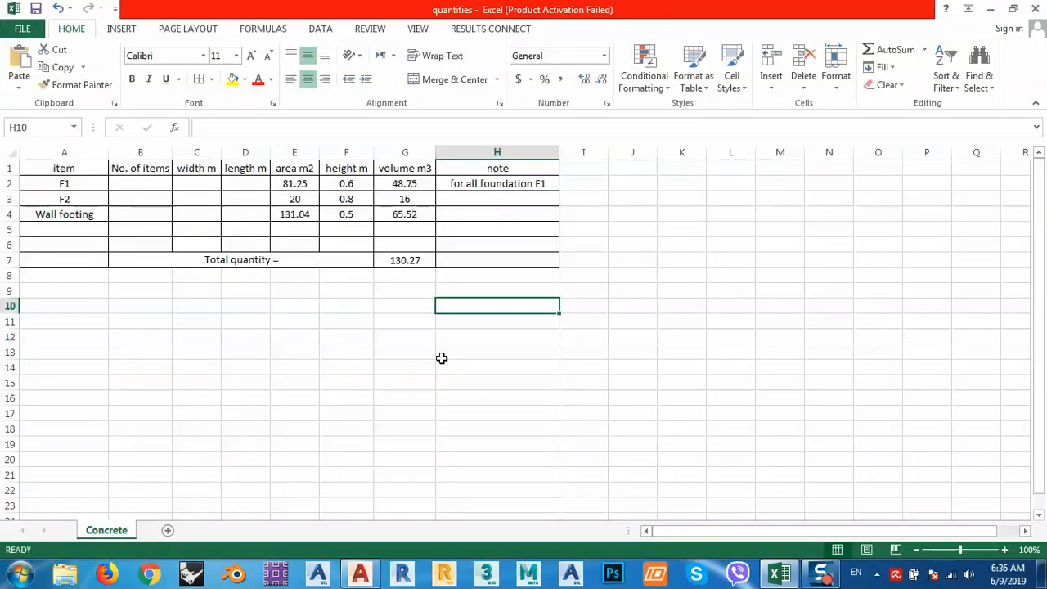
# - Add a new worksheet after Concrete and name it Shuttering
pyautogui.click(168, 532)
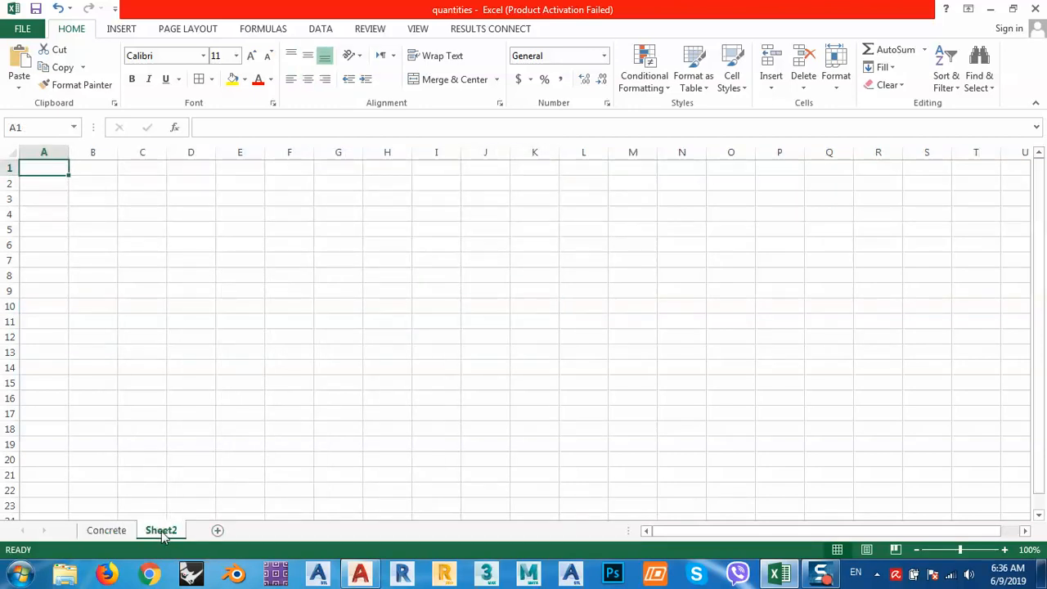
pyautogui.press('F2')
pyautogui.press('Escape')
pyautogui.press('F2')
pyautogui.rightClick(162, 536)
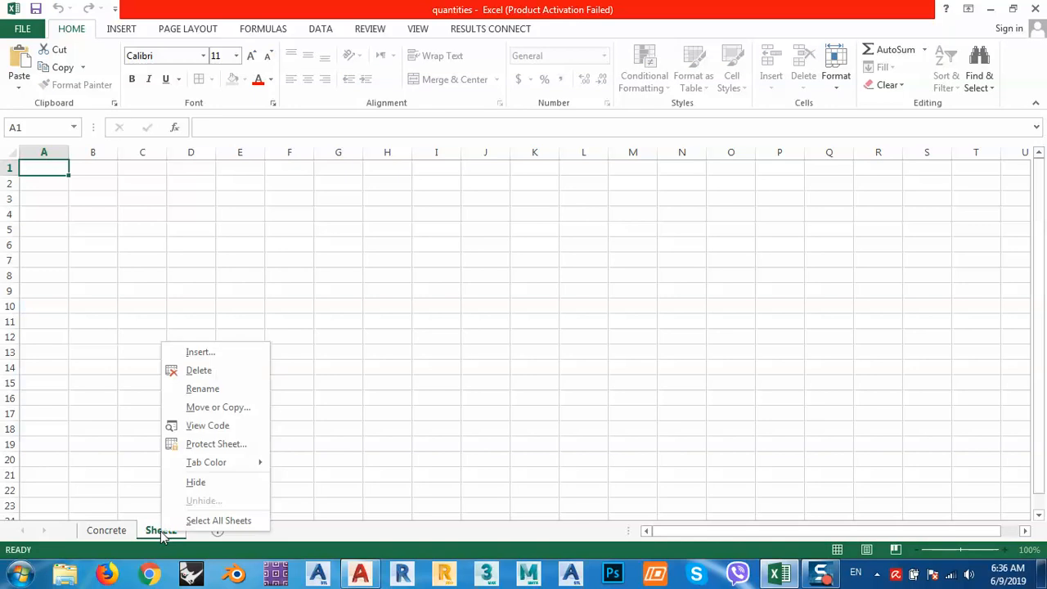
pyautogui.click(197, 392)
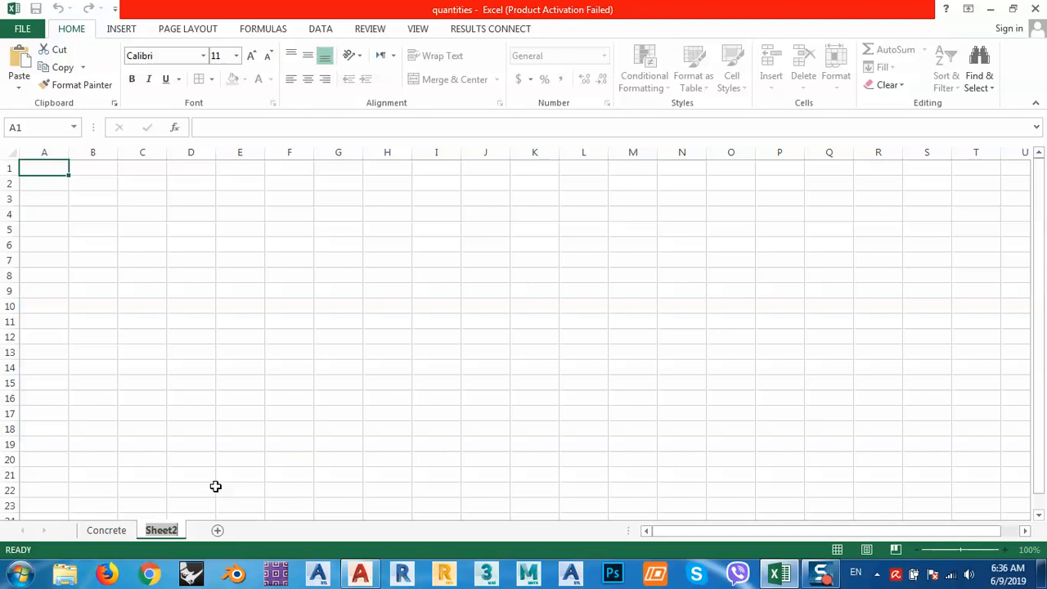
pyautogui.write('Shuttering')
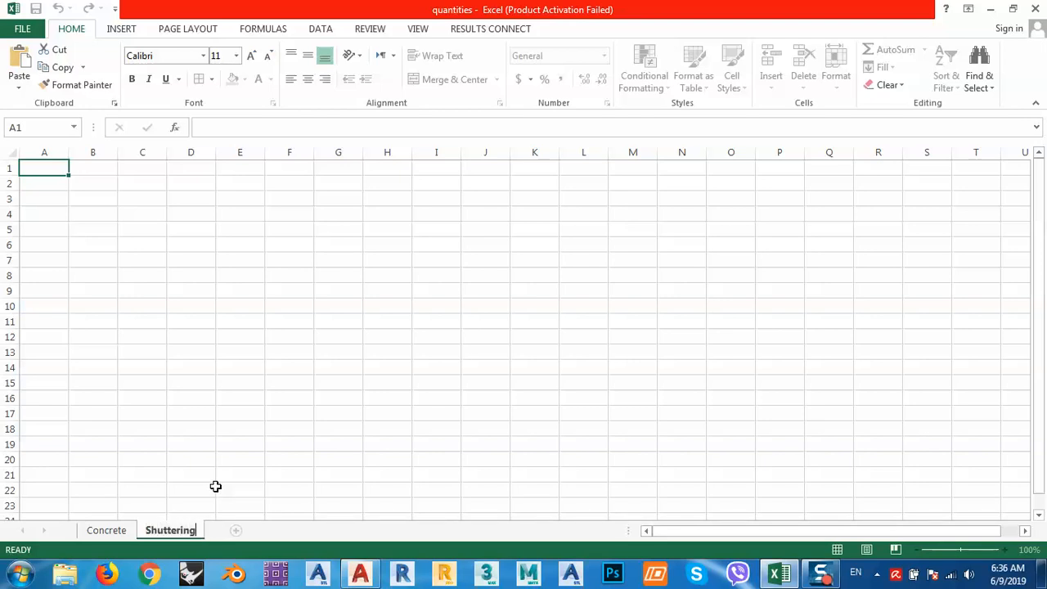
pyautogui.click(221, 446)
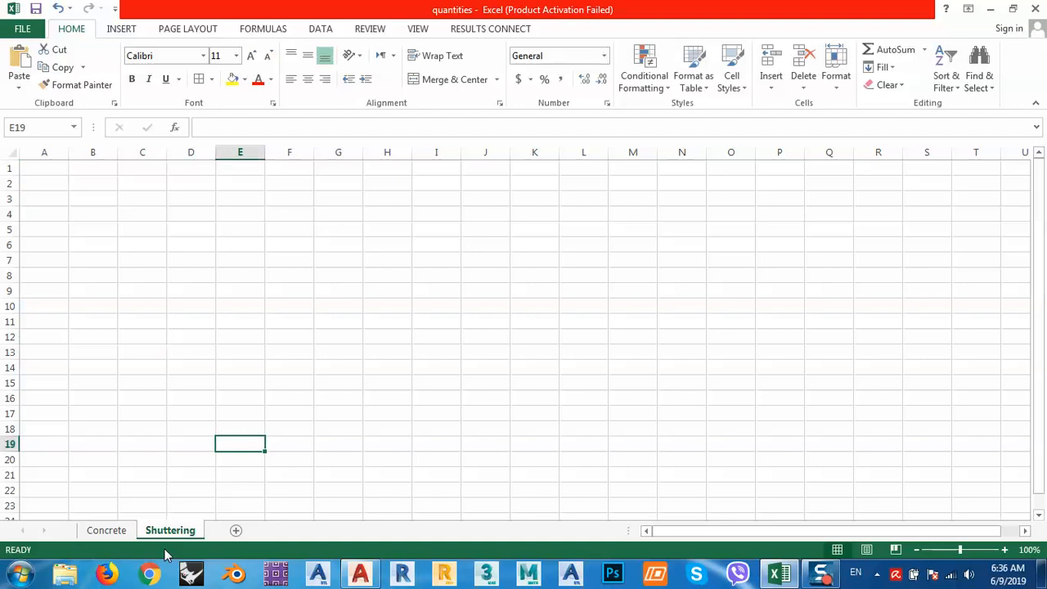
# - Copy the whole quantities table, A1:H7, from the Concrete sheet and paste it at A1 of the Shuttering sheet
pyautogui.click(120, 532)
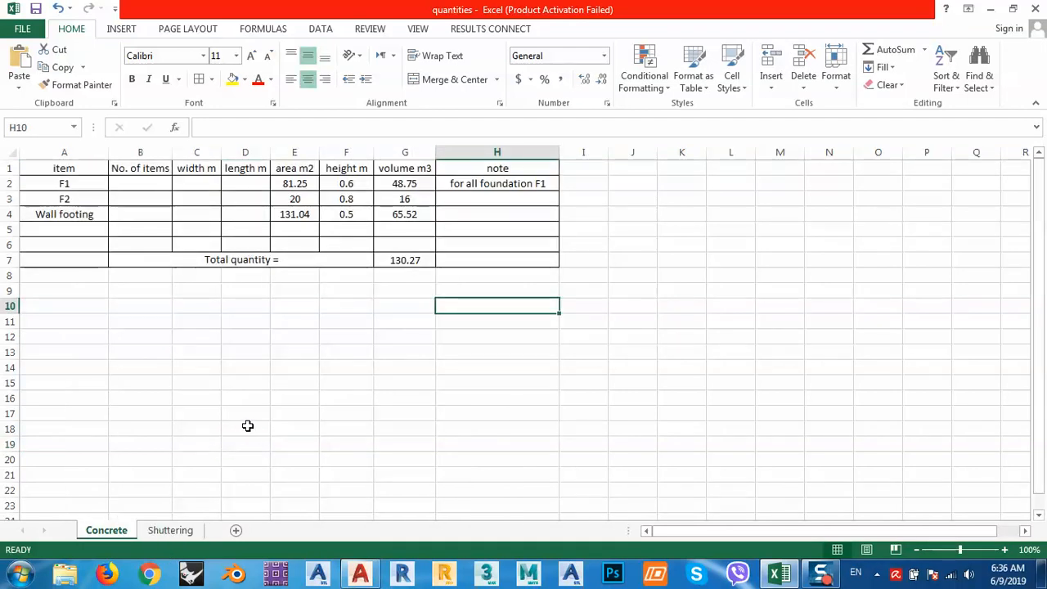
pyautogui.click(270, 386)
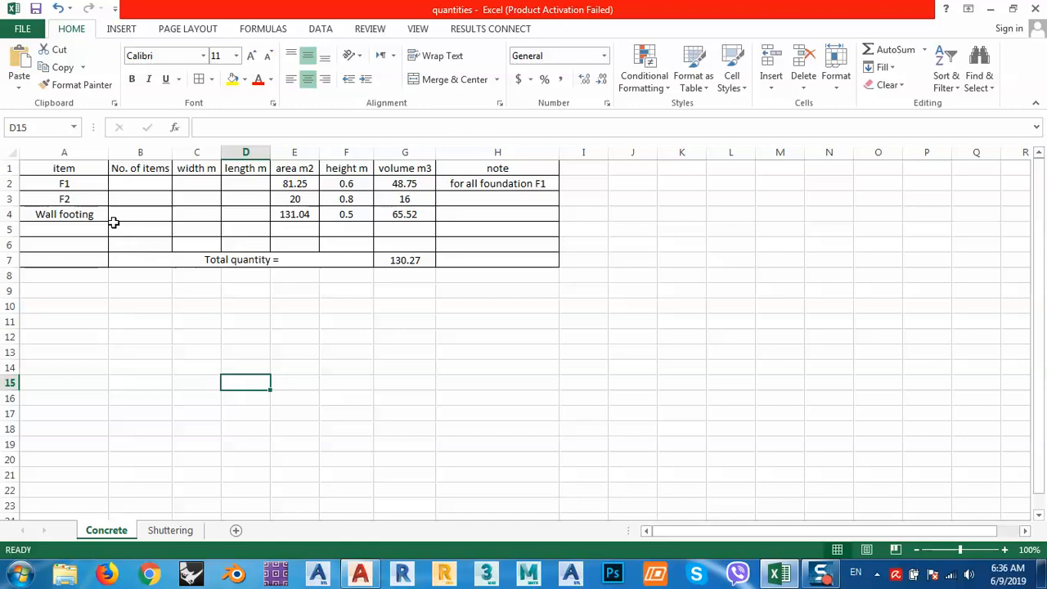
pyautogui.moveTo(81, 172); pyautogui.dragTo(519, 260)
pyautogui.rightClick(364, 169)
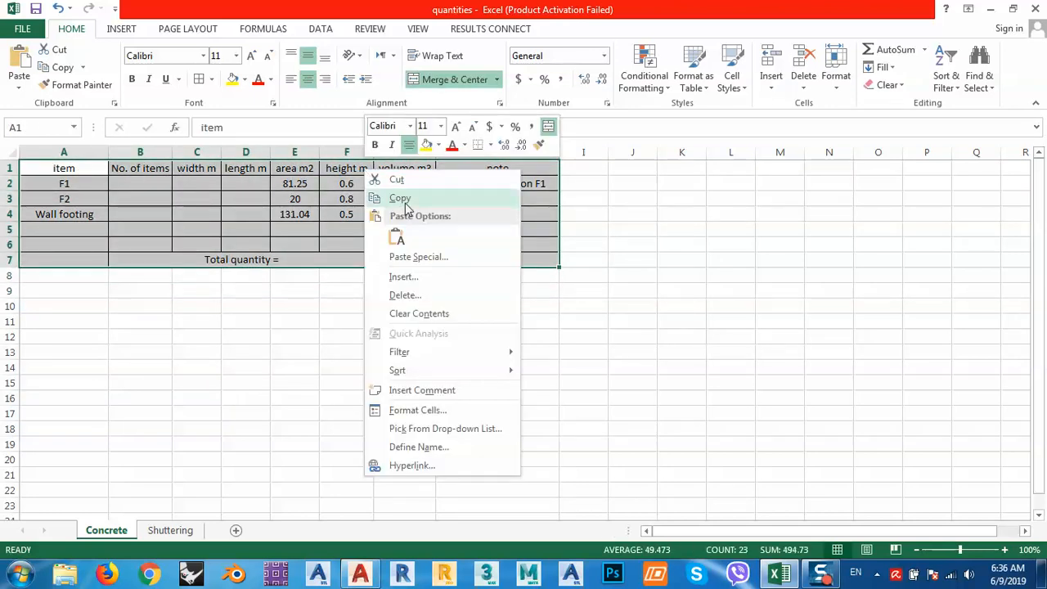
pyautogui.click(401, 200)
pyautogui.click(170, 530)
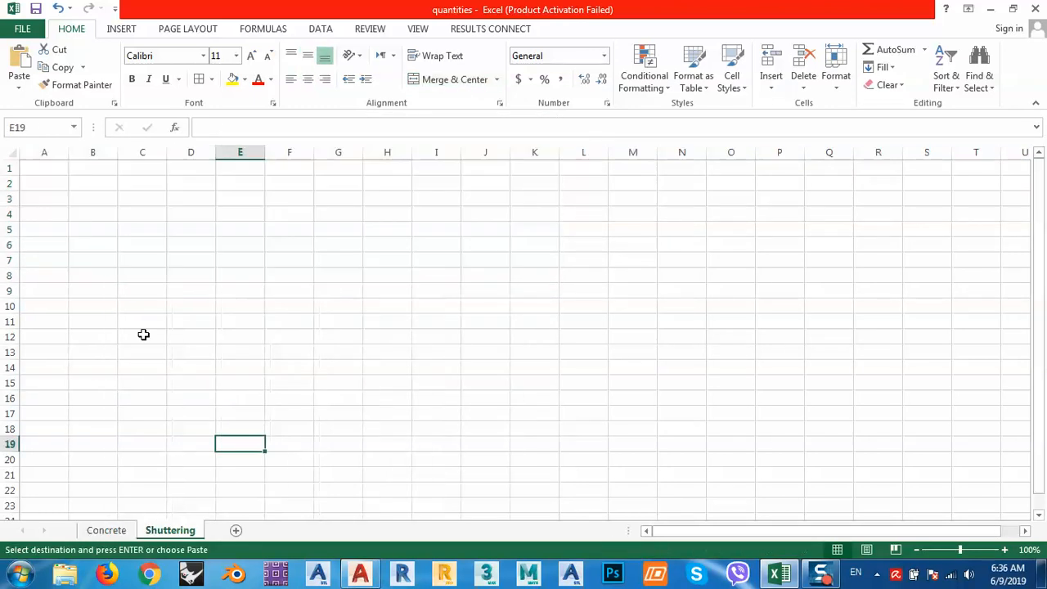
pyautogui.click(42, 165)
pyautogui.rightClick(43, 166)
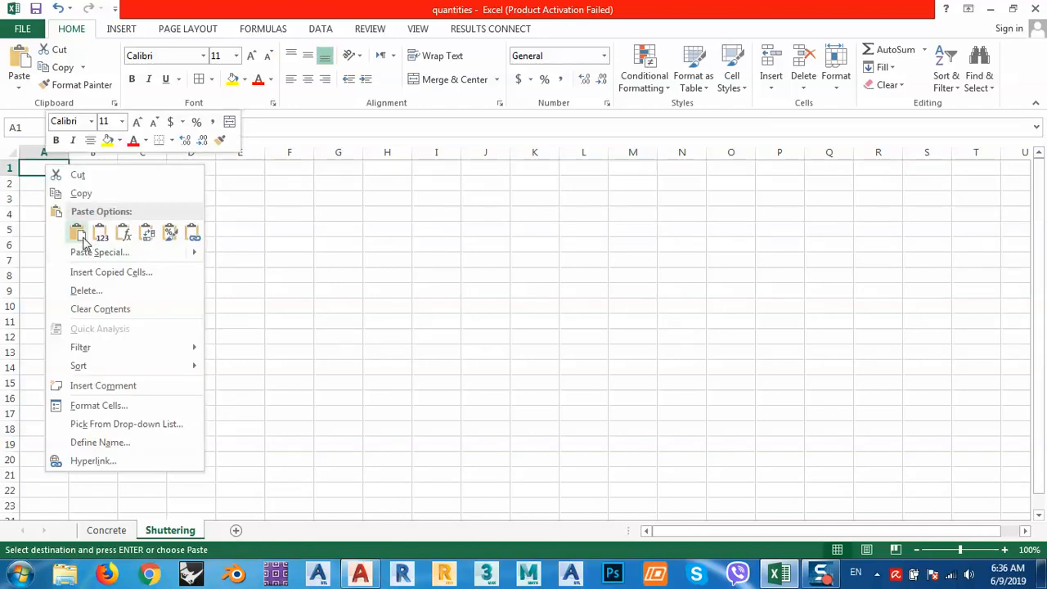
pyautogui.click(82, 237)
# - Fit the width of the item column in the Shuttering table to its contents
pyautogui.click(278, 350)
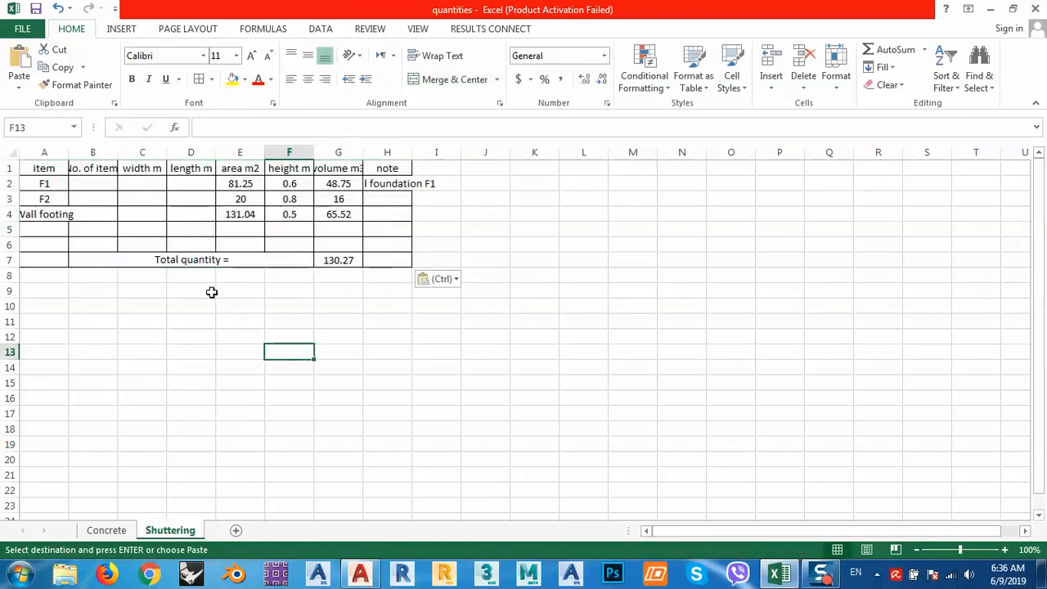
pyautogui.doubleClick(69, 152)
pyautogui.click(187, 299)
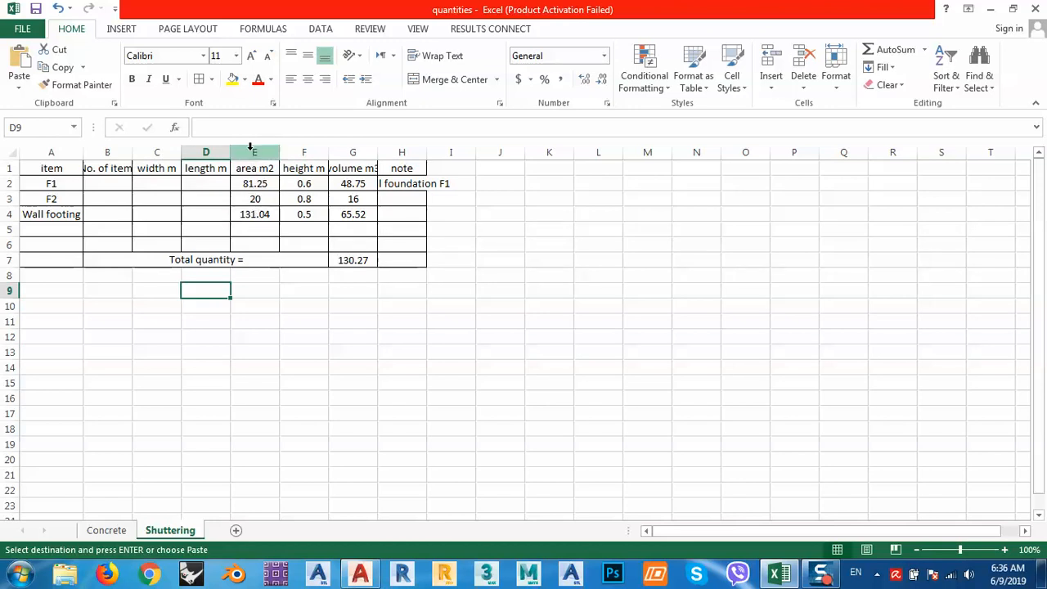
# - Delete the width m column from the Shuttering table and fit the No. of items column to its header
pyautogui.click(161, 153)
pyautogui.rightClick(161, 153)
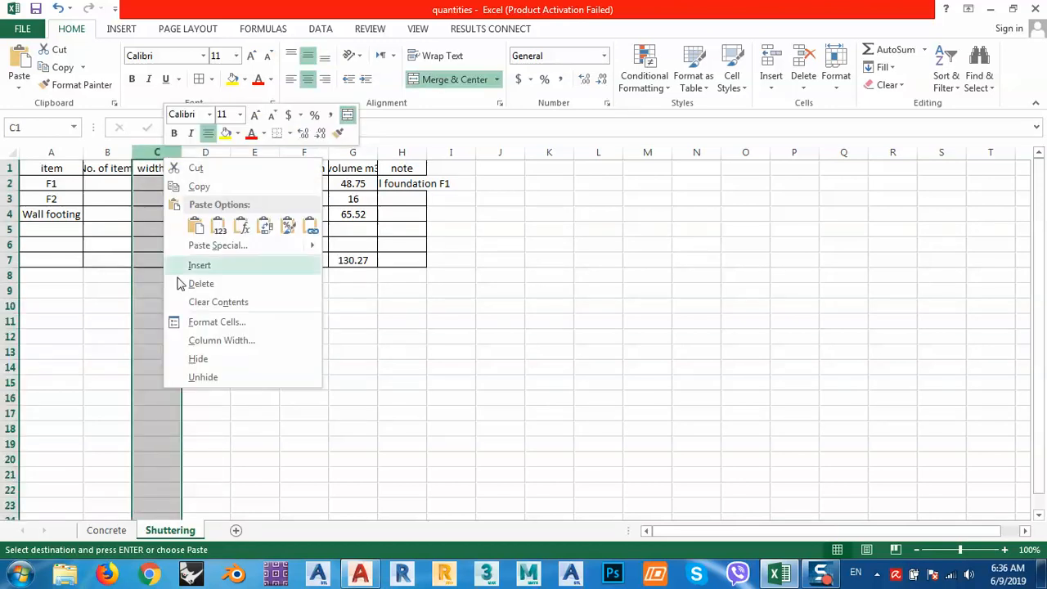
pyautogui.click(196, 283)
pyautogui.doubleClick(132, 152)
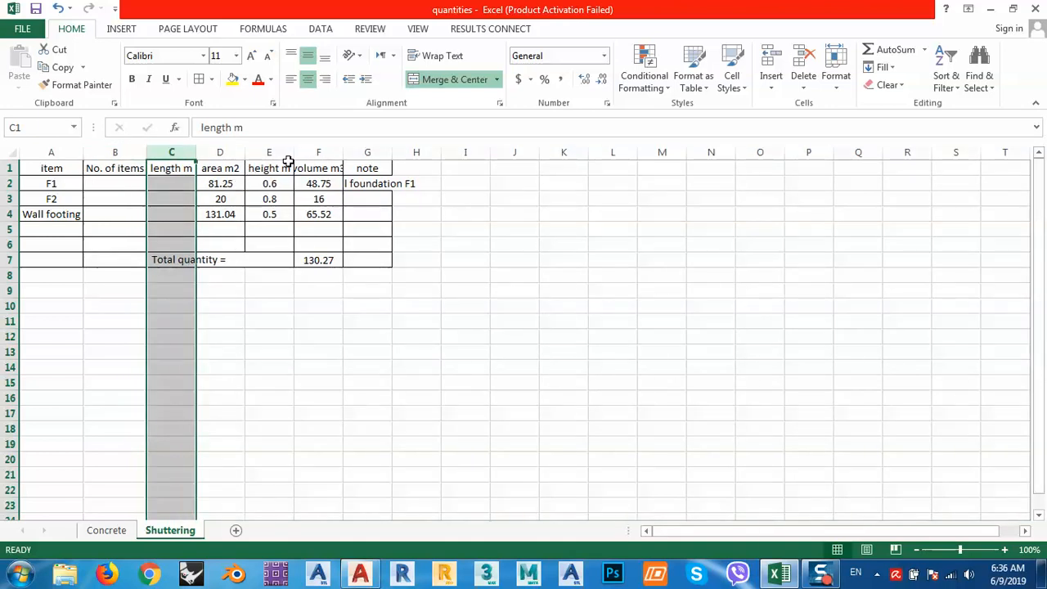
# - Delete the volume m3 column from the Shuttering table
pyautogui.click(331, 152)
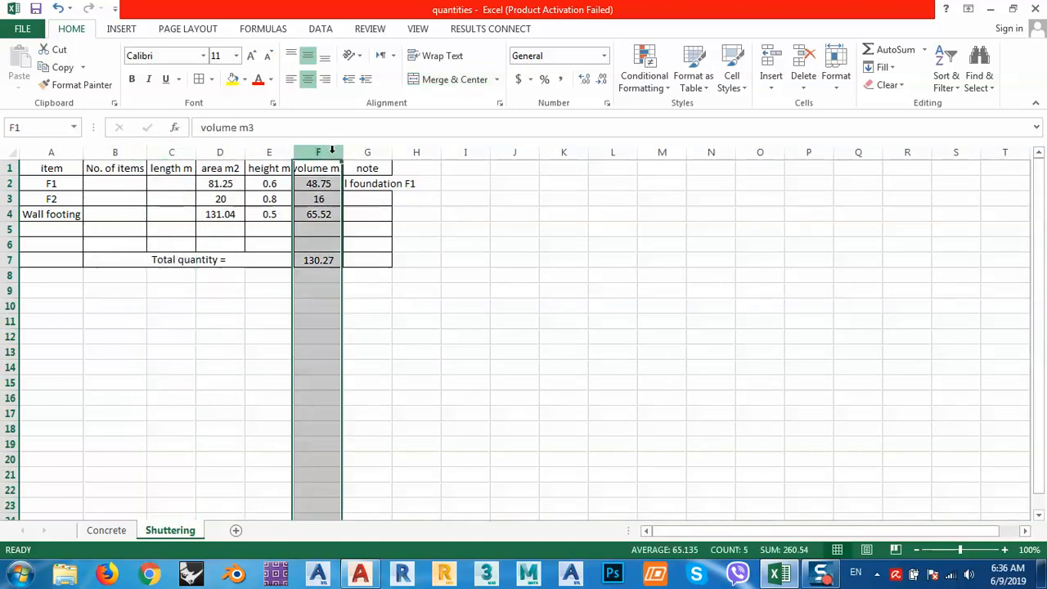
pyautogui.rightClick(333, 155)
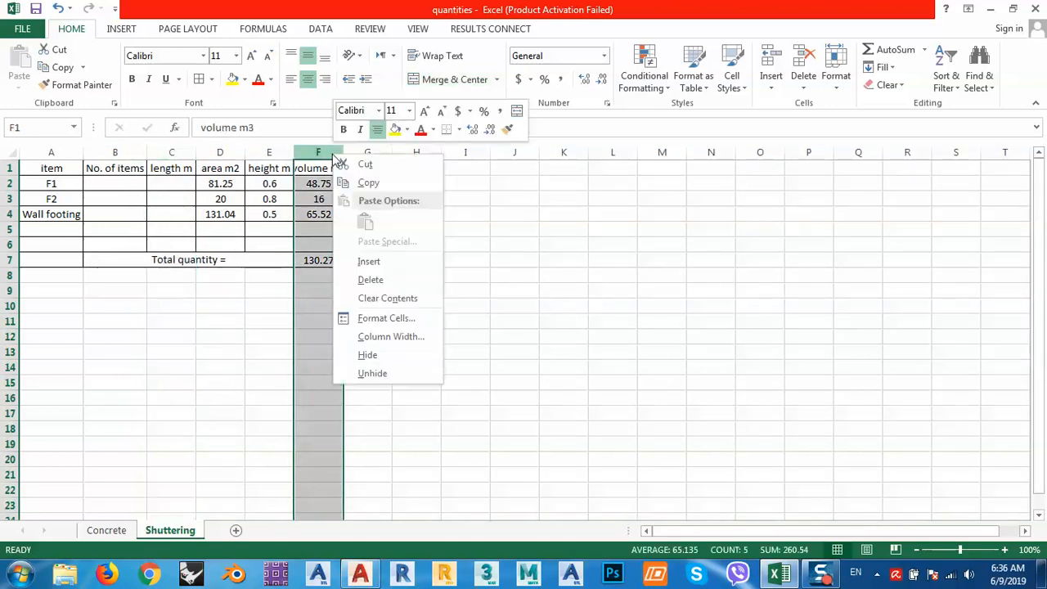
pyautogui.click(371, 280)
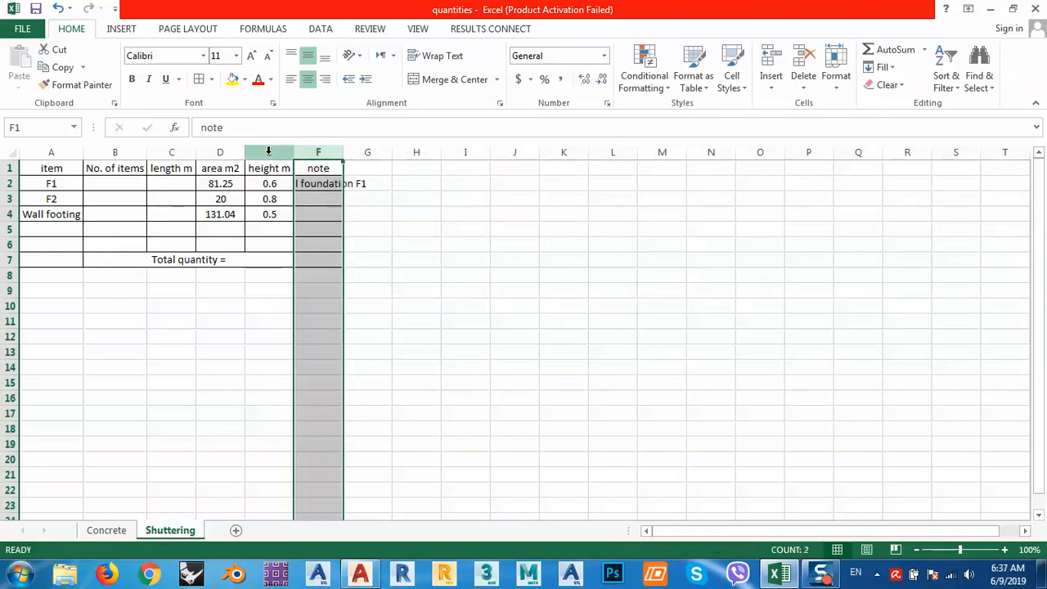
# - Try to cut the height m column in order to move it within the Shuttering table
pyautogui.click(271, 153)
pyautogui.rightClick(271, 155)
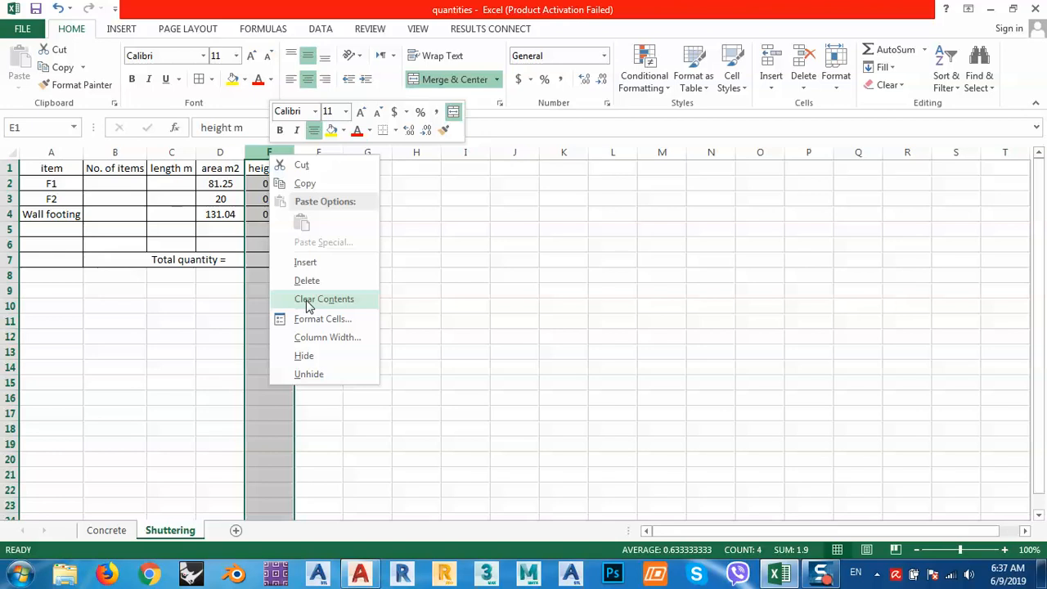
pyautogui.click(299, 164)
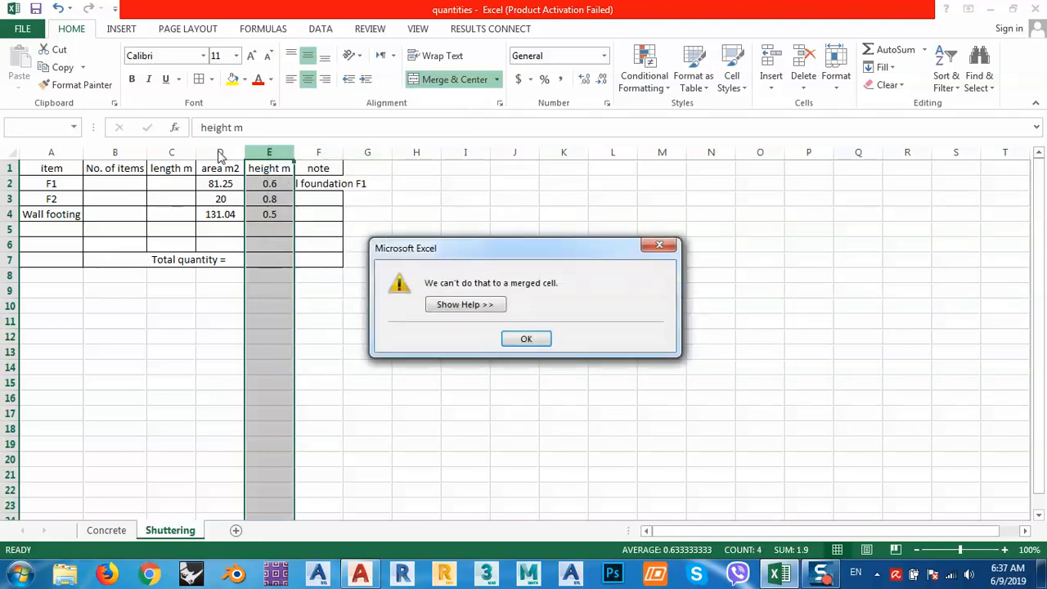
pyautogui.click(524, 338)
# - Fit the width of the note column to its text
pyautogui.click(467, 334)
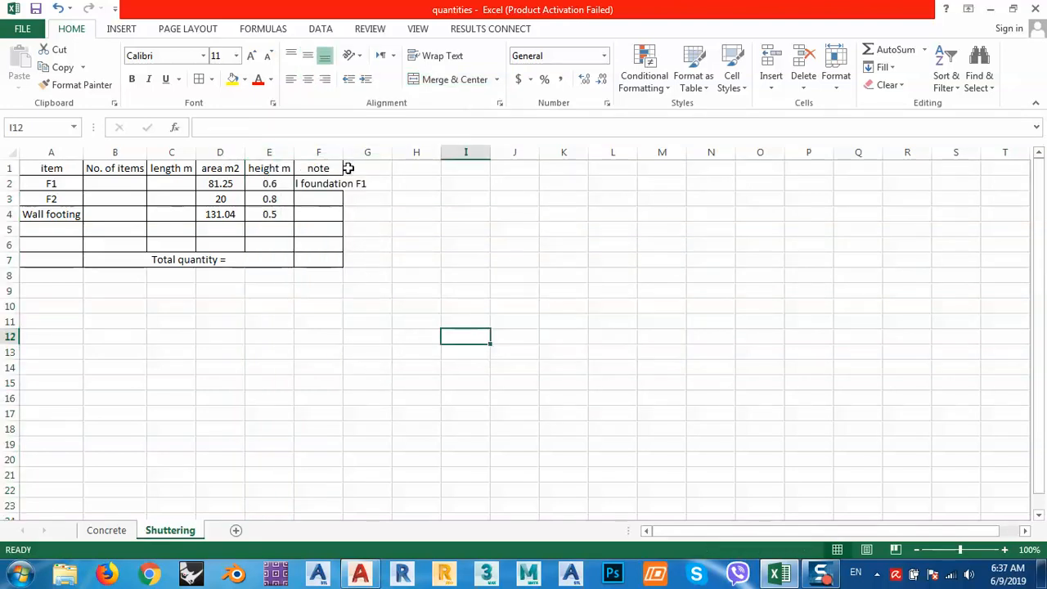
pyautogui.doubleClick(343, 154)
# - Try once more to cut the entire height m column from the Shuttering table
pyautogui.click(280, 153)
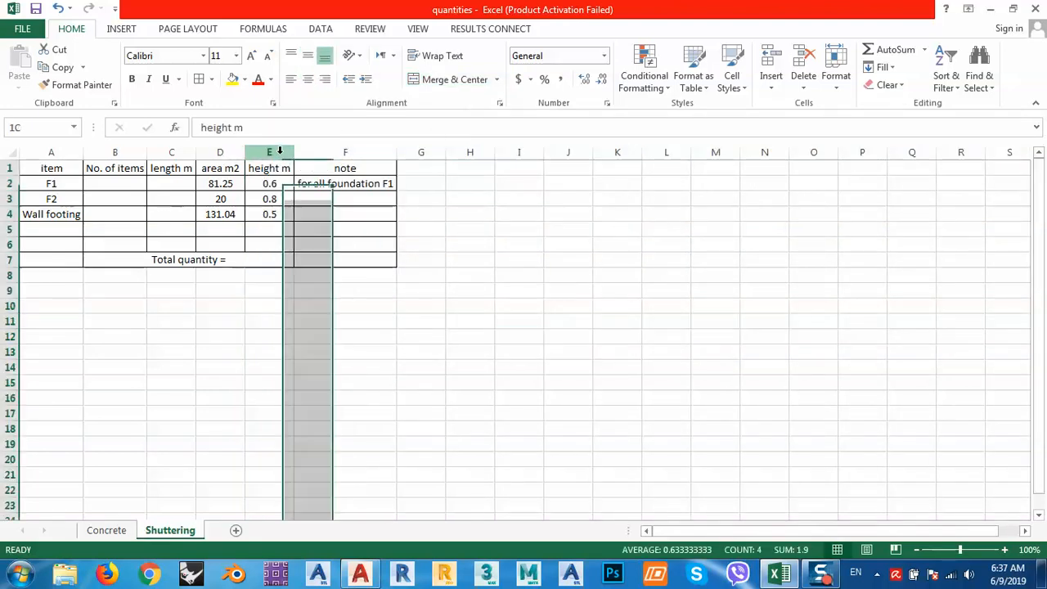
pyautogui.rightClick(282, 154)
pyautogui.click(313, 165)
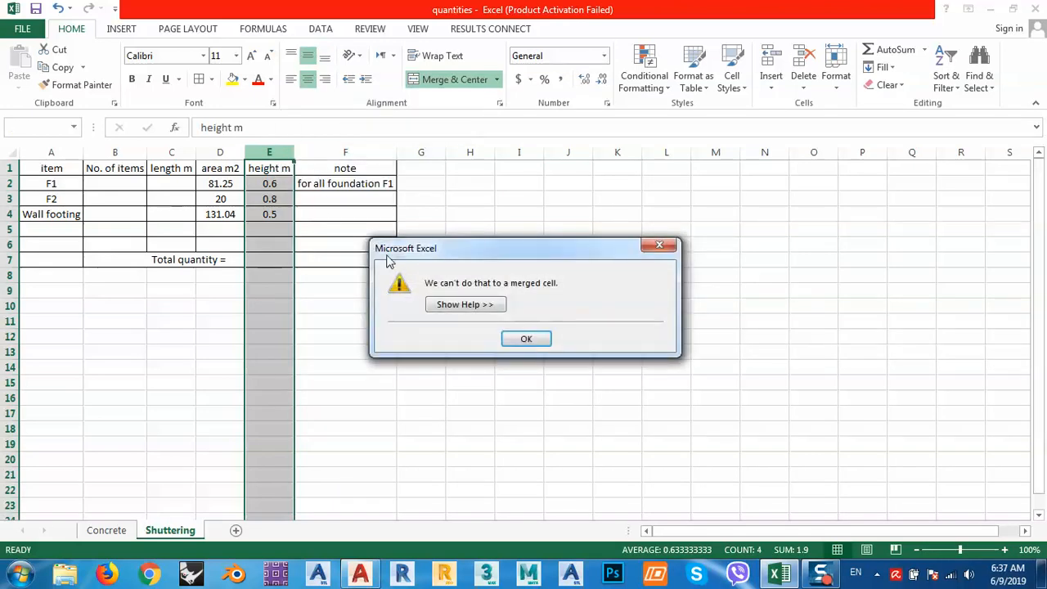
pyautogui.click(526, 340)
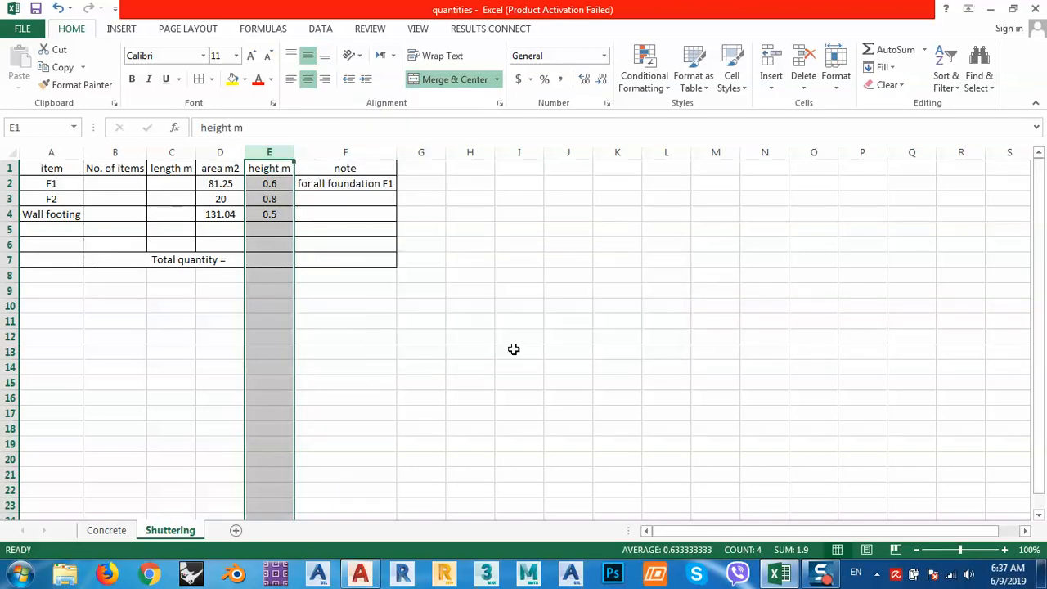
pyautogui.click(513, 351)
# - Select the merged Total quantity cell in row 7 of the Shuttering table
pyautogui.click(165, 260)
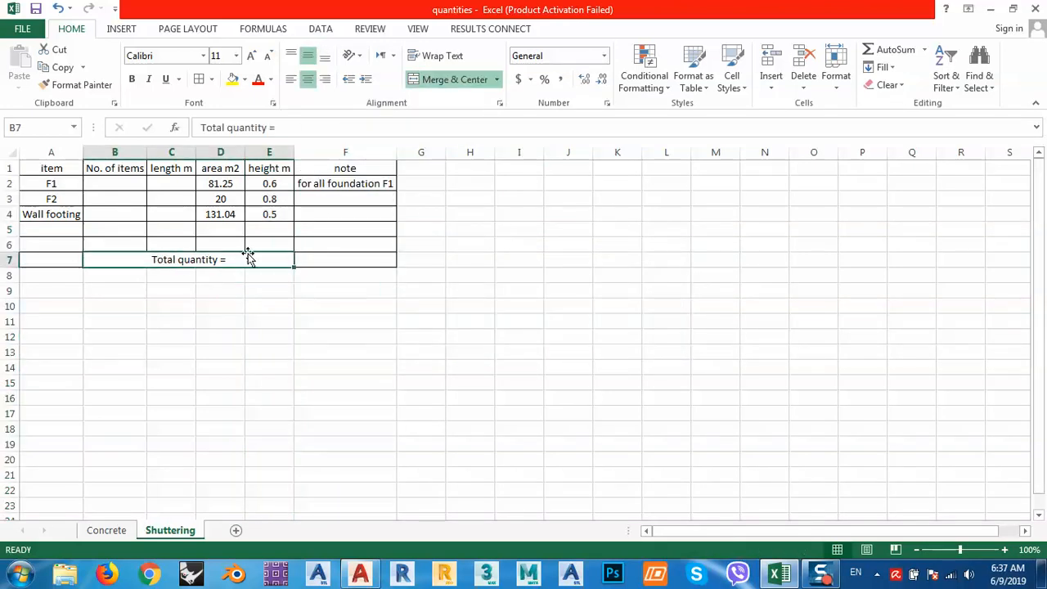
# - Unmerge the "Total quantity =" cell and move the height m column ahead of the area m2 column
pyautogui.click(434, 82)
pyautogui.click(420, 276)
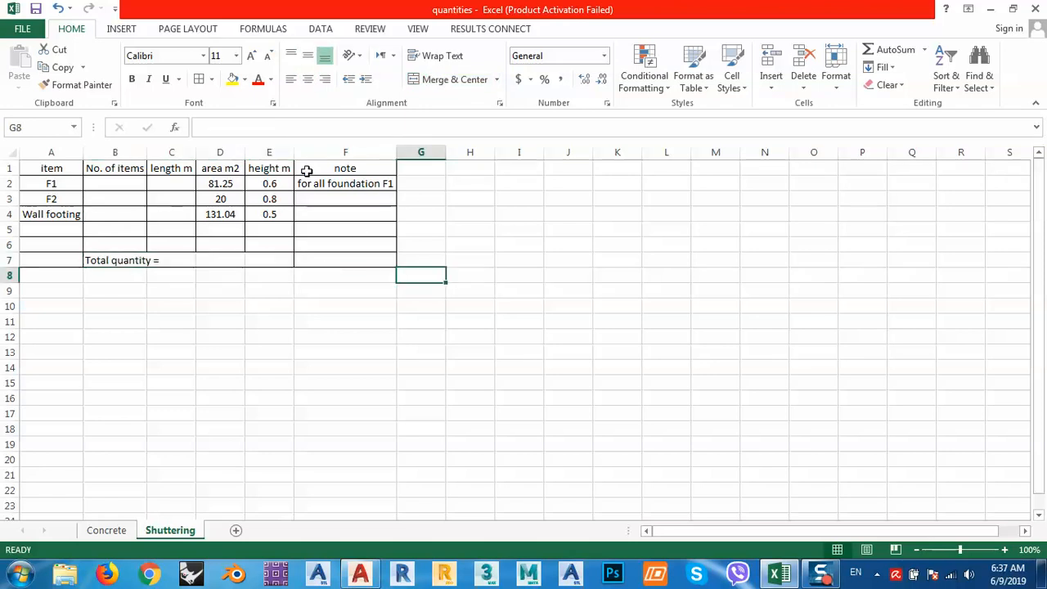
pyautogui.click(269, 153)
pyautogui.rightClick(270, 156)
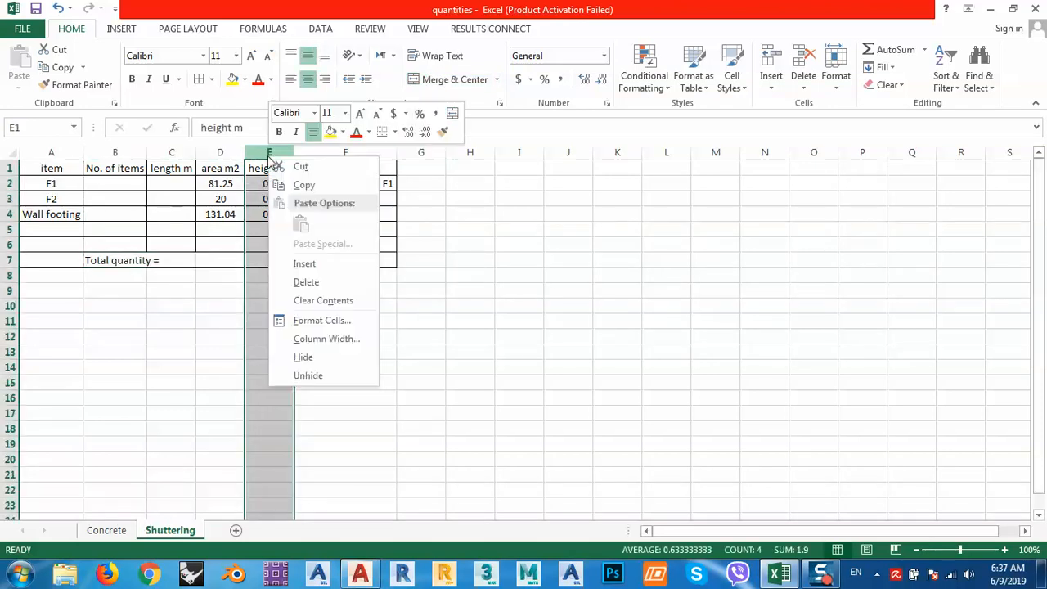
pyautogui.click(288, 166)
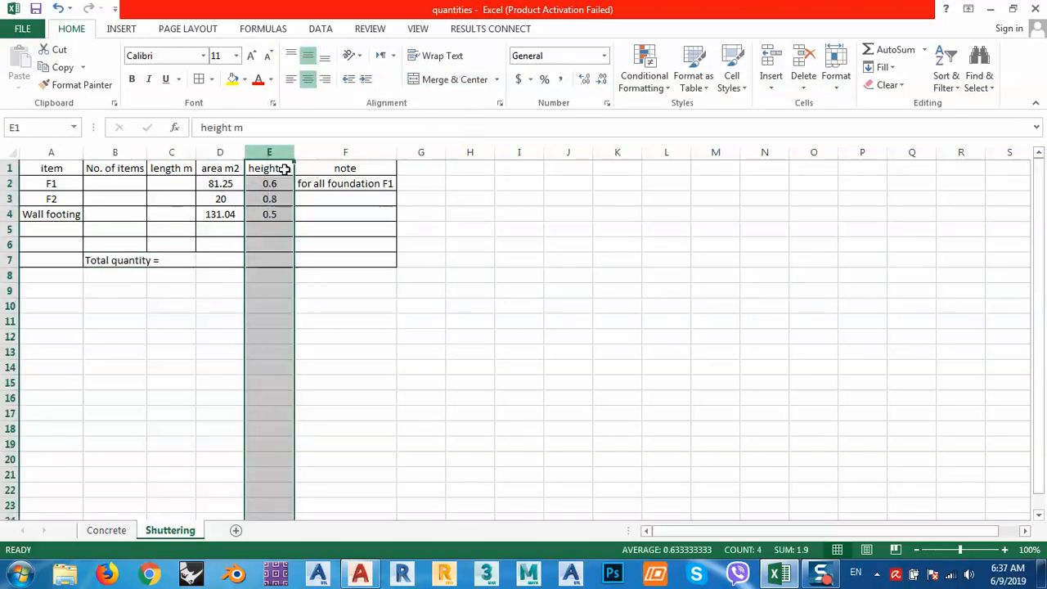
pyautogui.click(216, 151)
pyautogui.rightClick(220, 152)
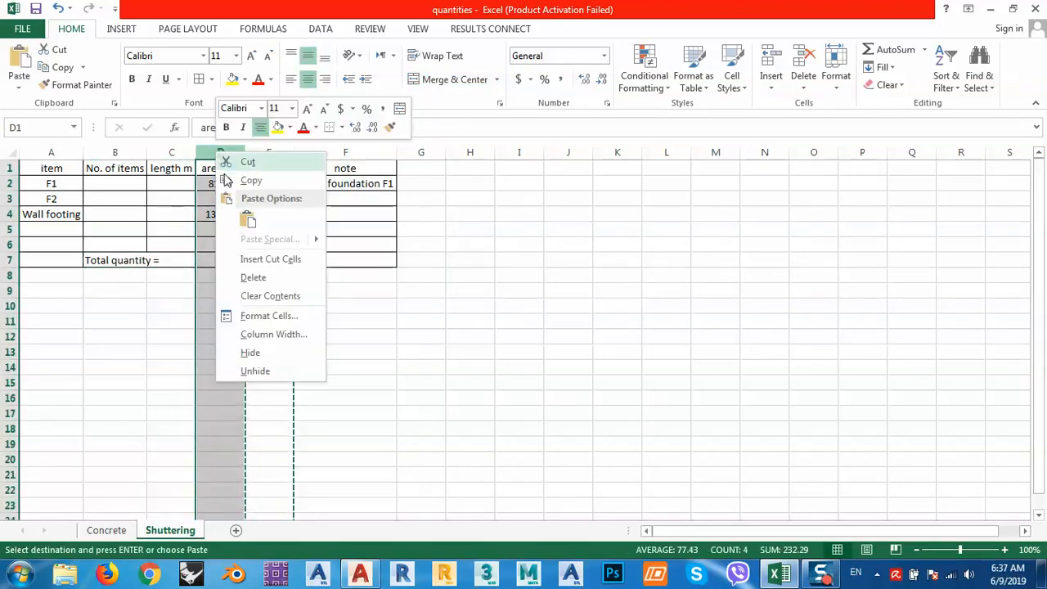
pyautogui.click(257, 258)
pyautogui.click(311, 309)
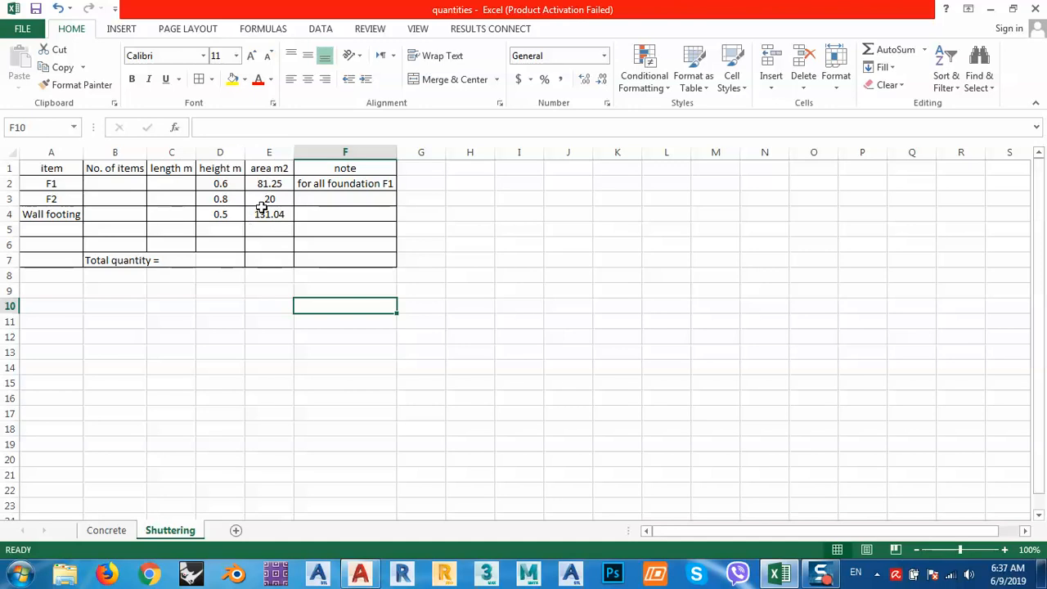
# - Merge and center the "Total quantity =" label across B7:D7
pyautogui.moveTo(268, 183); pyautogui.dragTo(265, 214)
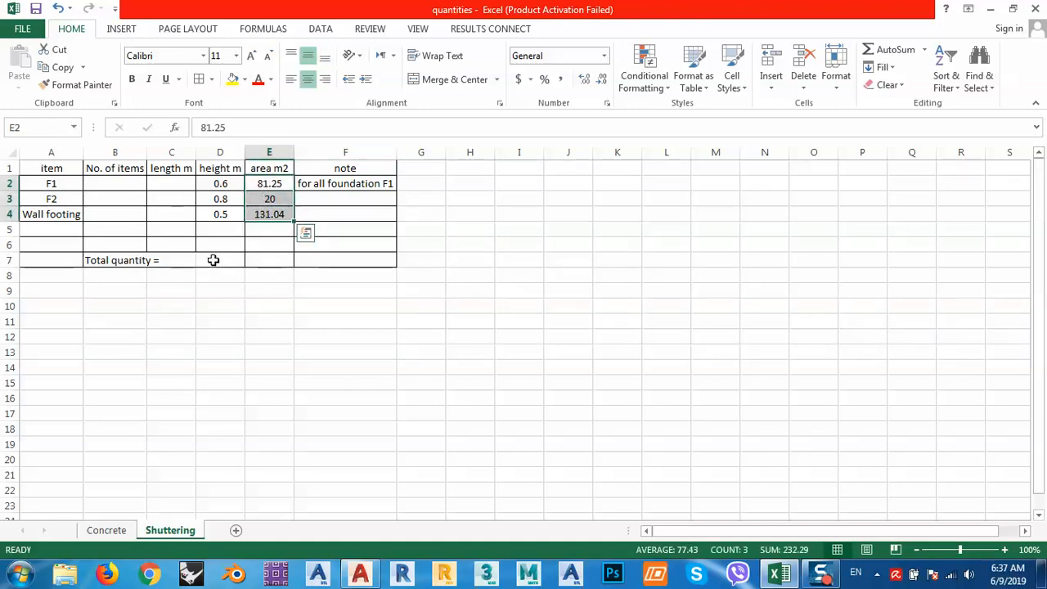
pyautogui.moveTo(215, 260); pyautogui.dragTo(155, 260)
pyautogui.click(236, 320)
pyautogui.moveTo(222, 262); pyautogui.dragTo(115, 260)
pyautogui.click(447, 82)
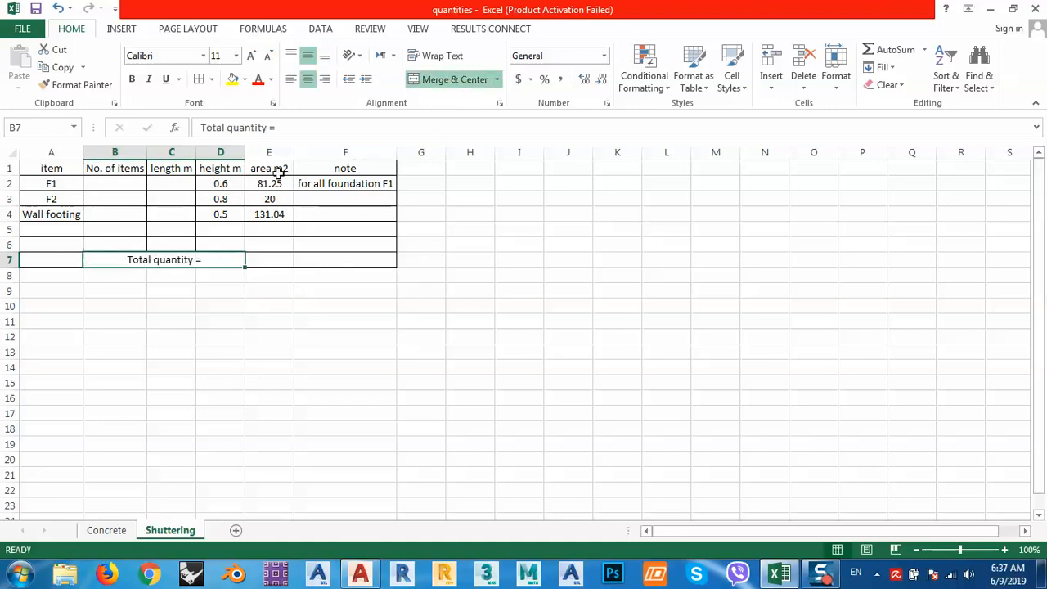
pyautogui.click(300, 347)
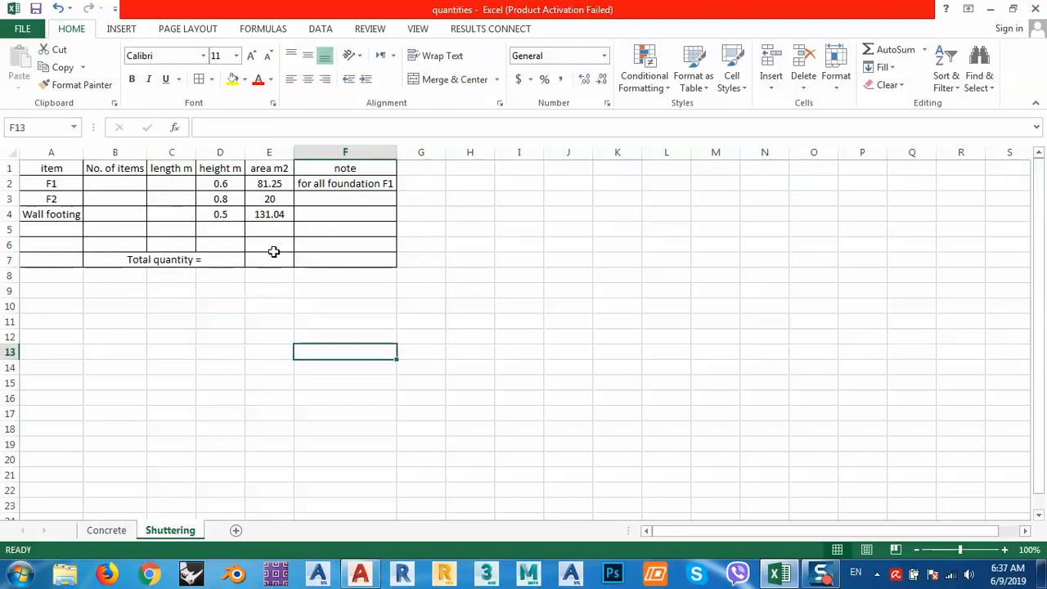
pyautogui.click(297, 335)
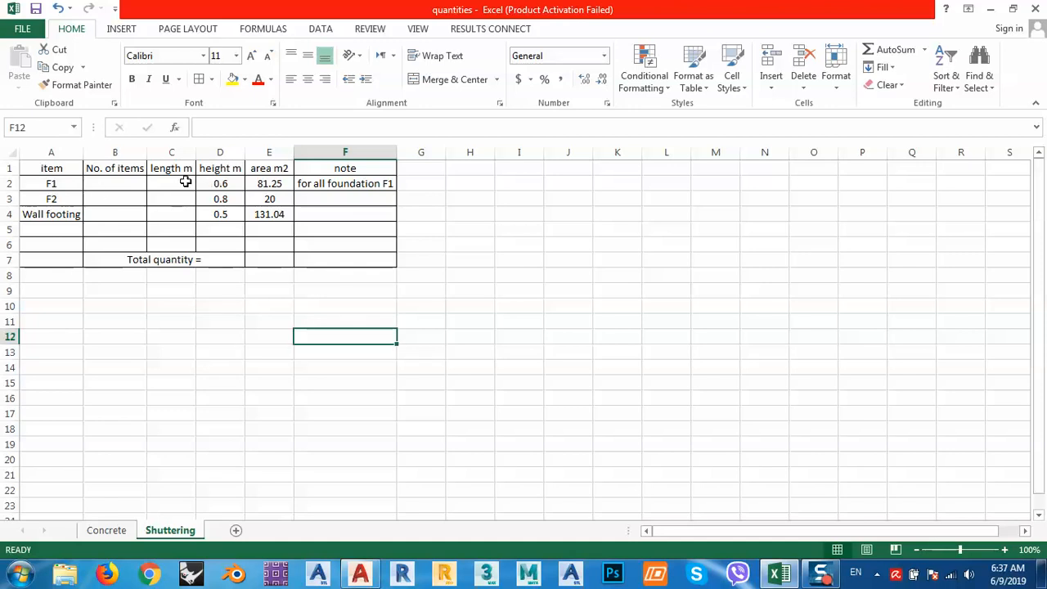
# - Switch to AutoCAD and select the outline of the dimensioned F1 footing to read its perimeter length
pyautogui.click(360, 575)
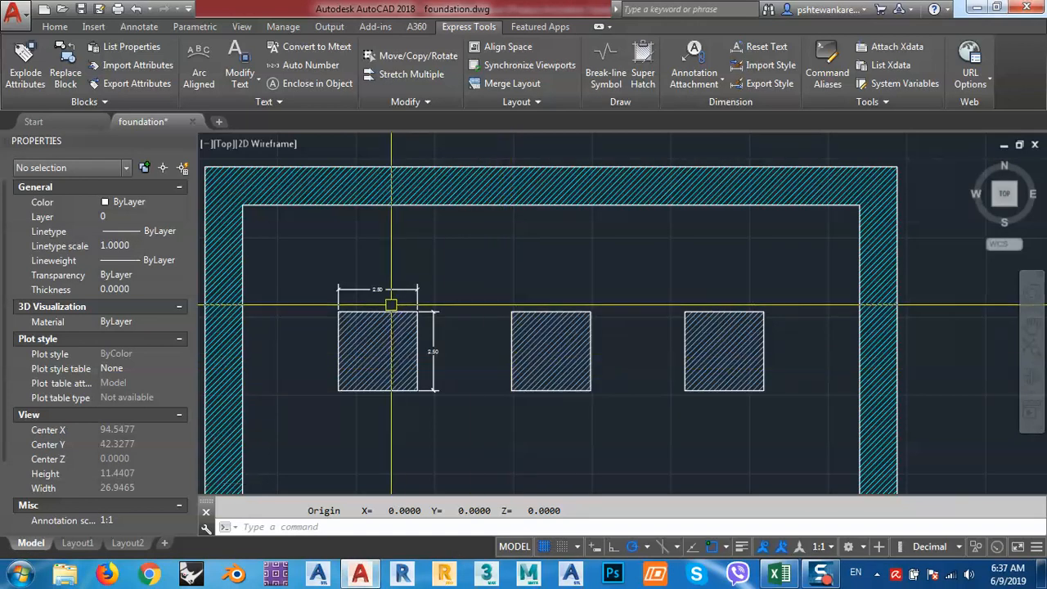
pyautogui.scroll(5, 402, 309)
pyautogui.scroll(-4, 572, 291)
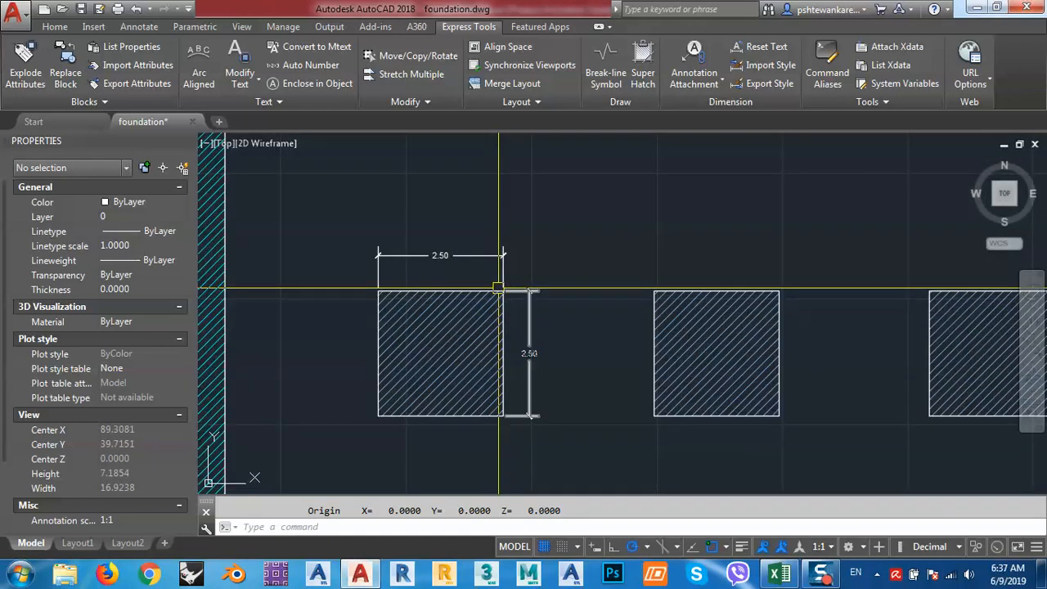
pyautogui.scroll(6, 622, 290)
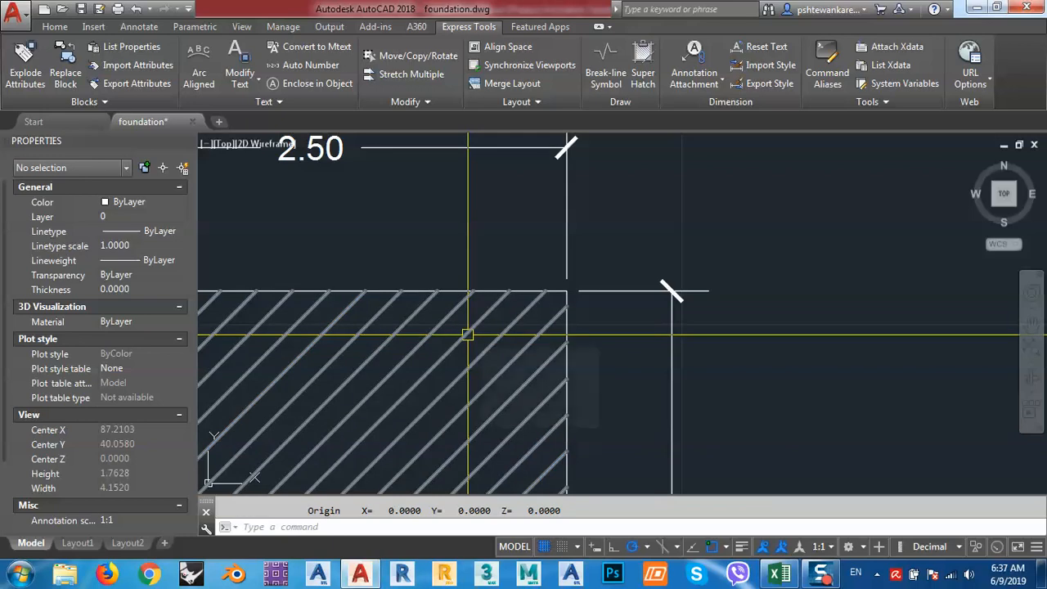
pyautogui.scroll(4, 467, 334)
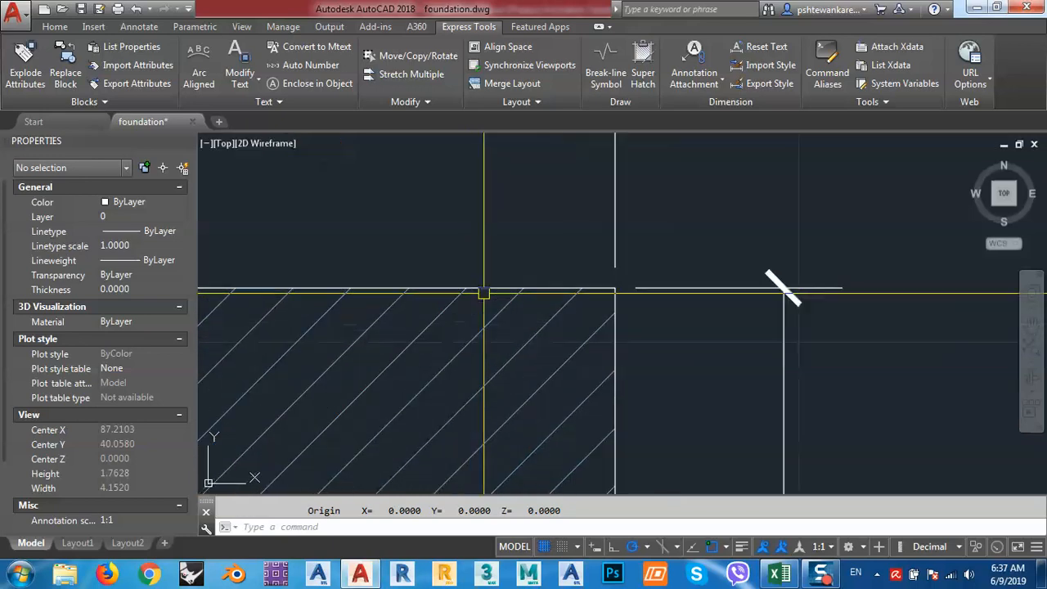
pyautogui.click(489, 284)
pyautogui.scroll(-6, 489, 284)
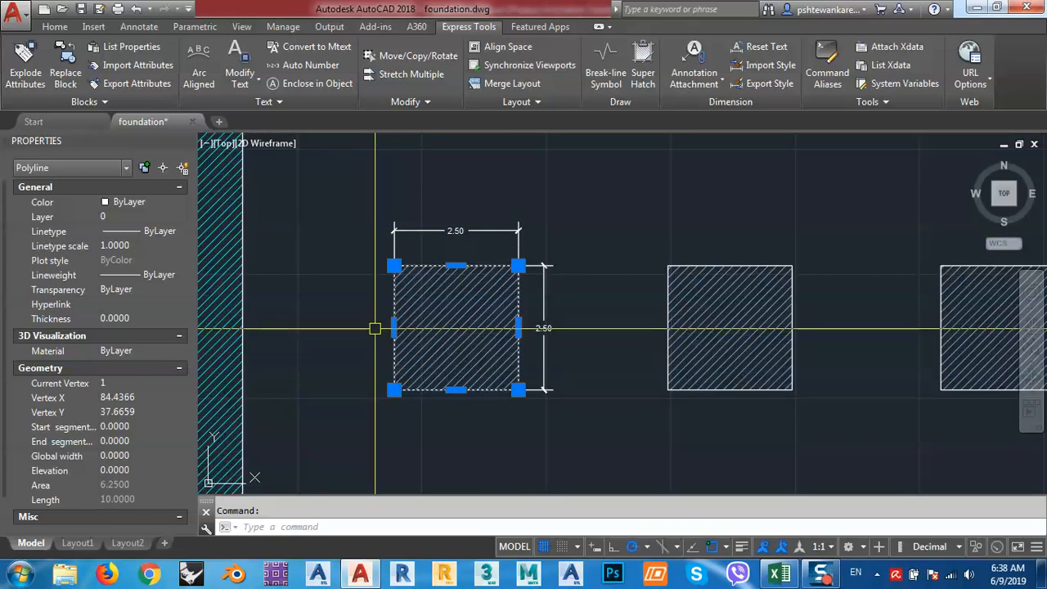
# - Switch back to Excel and enter 13 items and a length of 10 m for F1
pyautogui.click(763, 576)
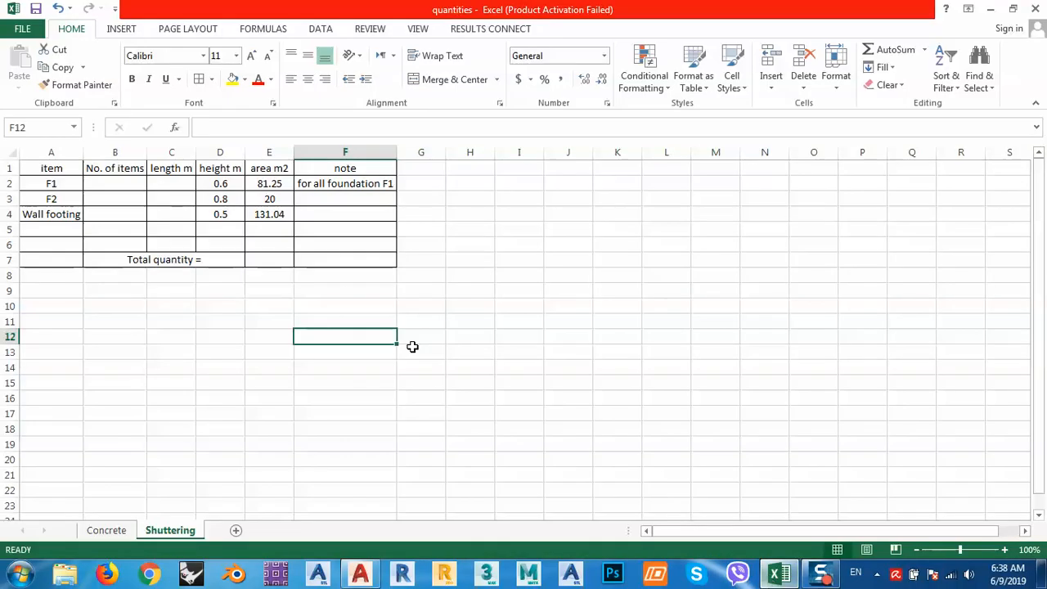
pyautogui.click(104, 188)
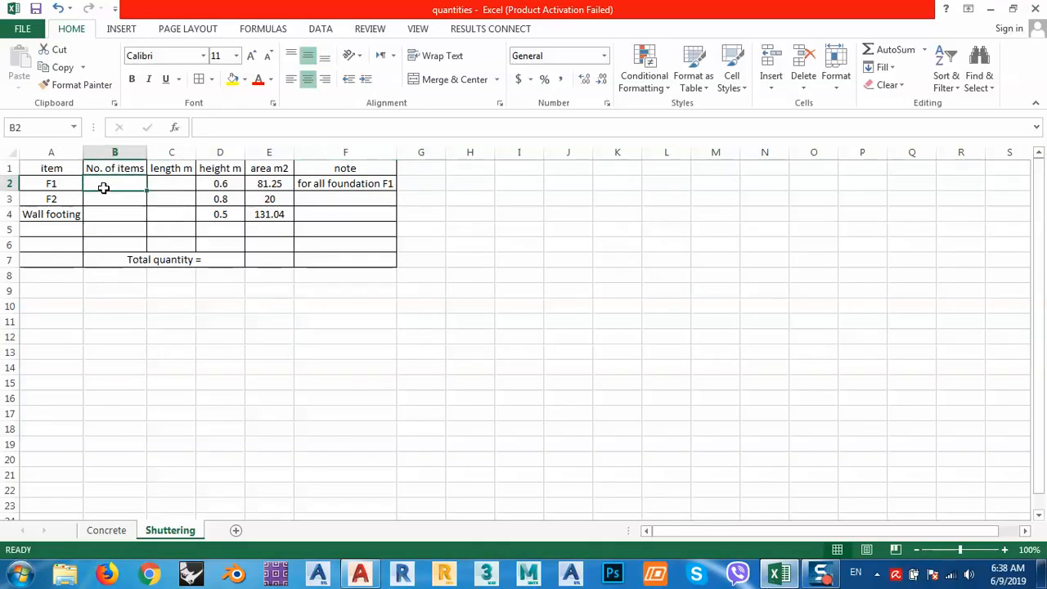
pyautogui.write('13')
pyautogui.press('Tab')
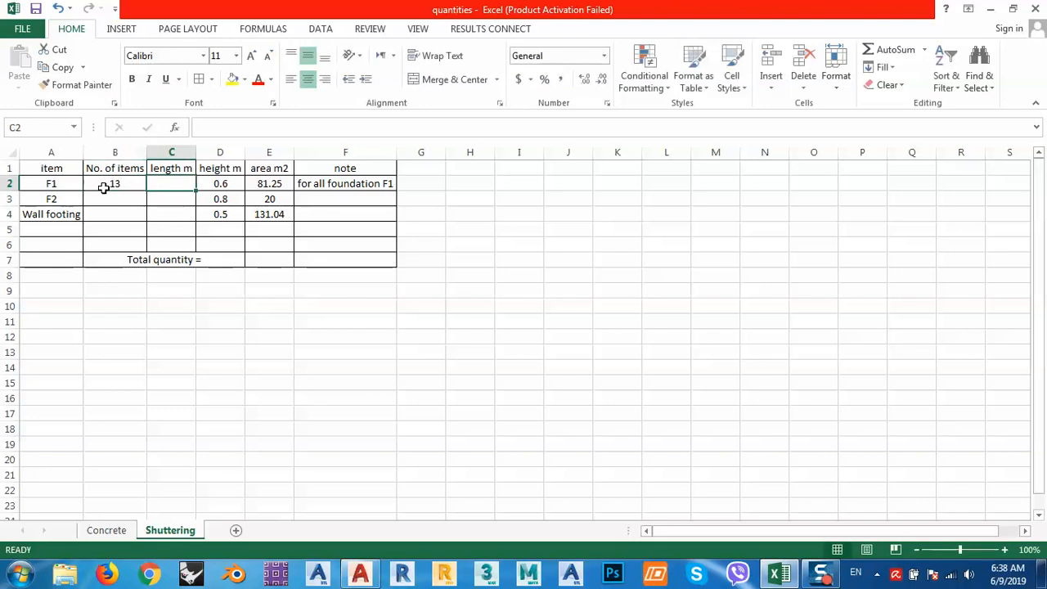
pyautogui.write('10')
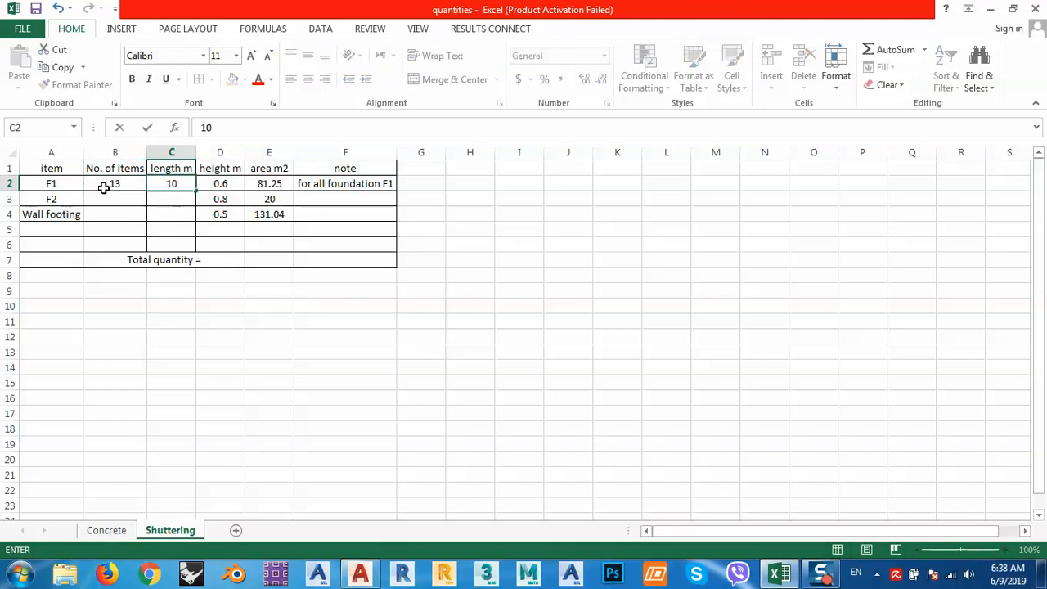
pyautogui.click(297, 242)
# - Clear the area values in E2:E4 and calculate F1's shuttering area in E2 with =B2*C2*D2
pyautogui.moveTo(277, 185); pyautogui.dragTo(275, 207)
pyautogui.press('Delete')
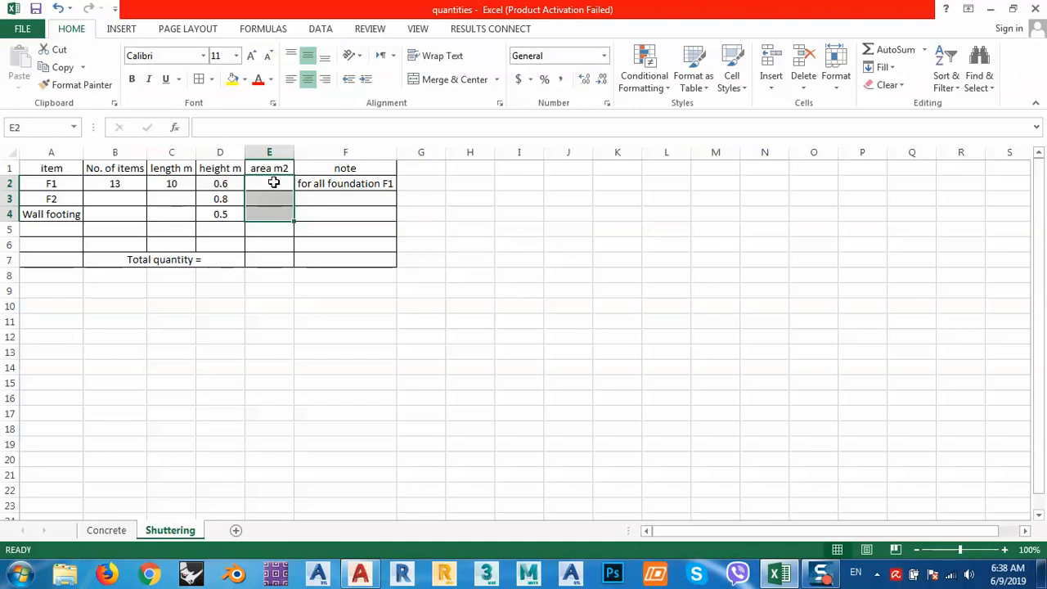
pyautogui.click(273, 182)
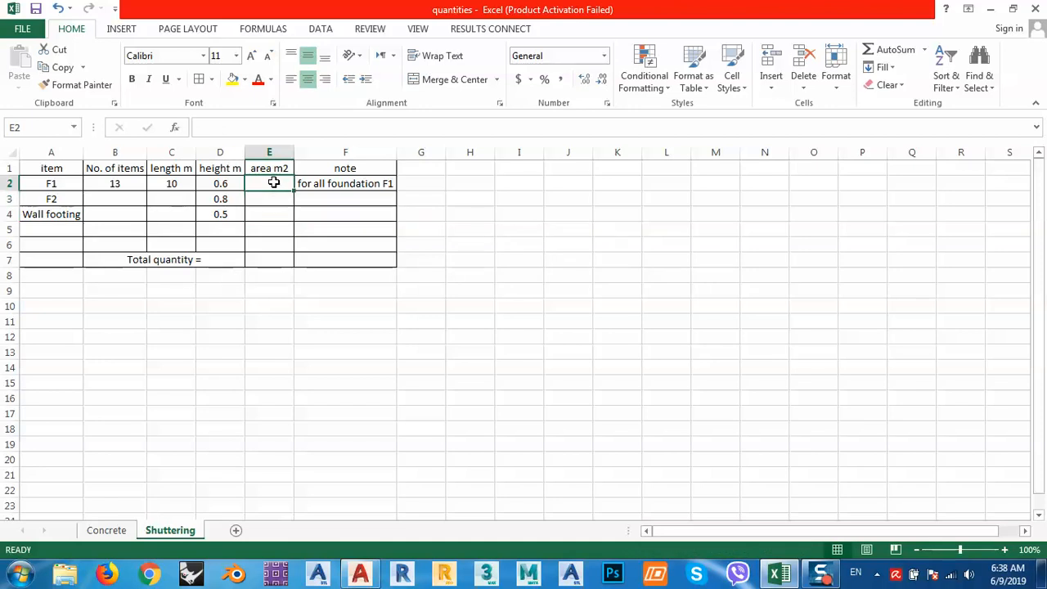
pyautogui.write('=')
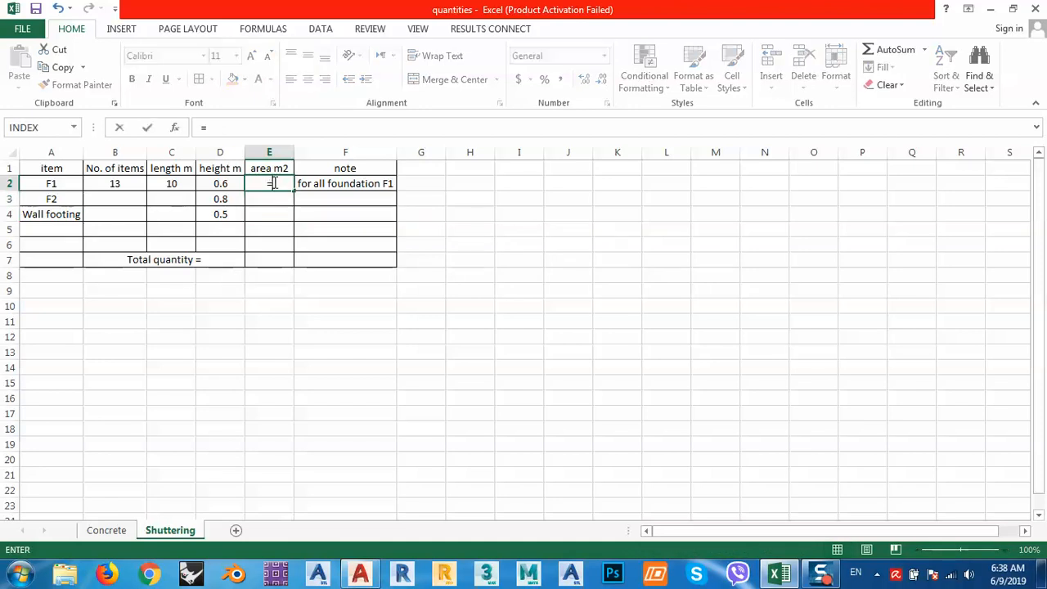
pyautogui.click(121, 185)
pyautogui.write('*')
pyautogui.click(171, 184)
pyautogui.write('*')
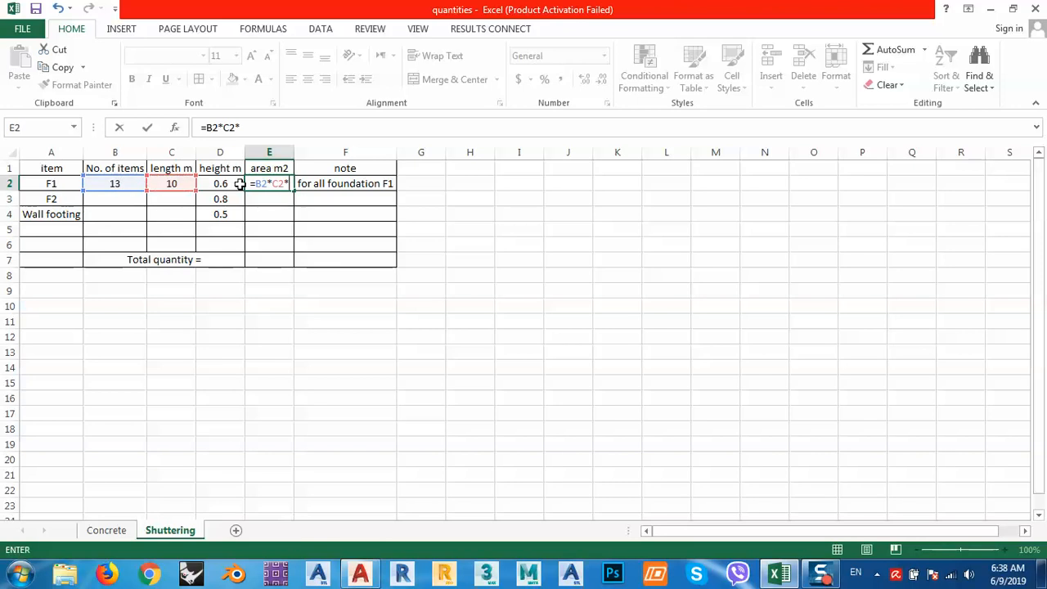
pyautogui.click(237, 184)
pyautogui.press('Return')
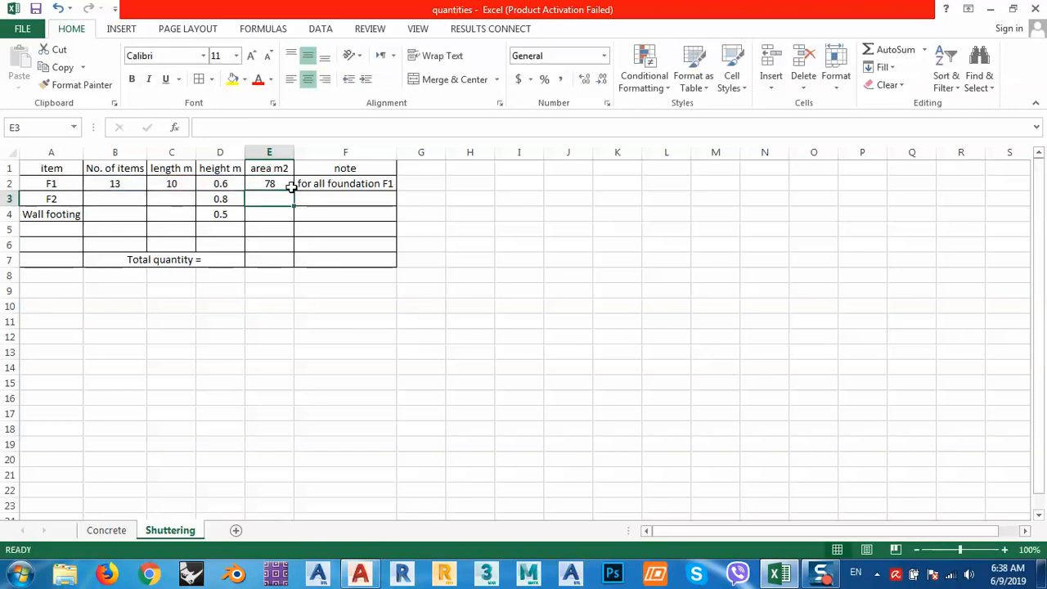
pyautogui.click(282, 184)
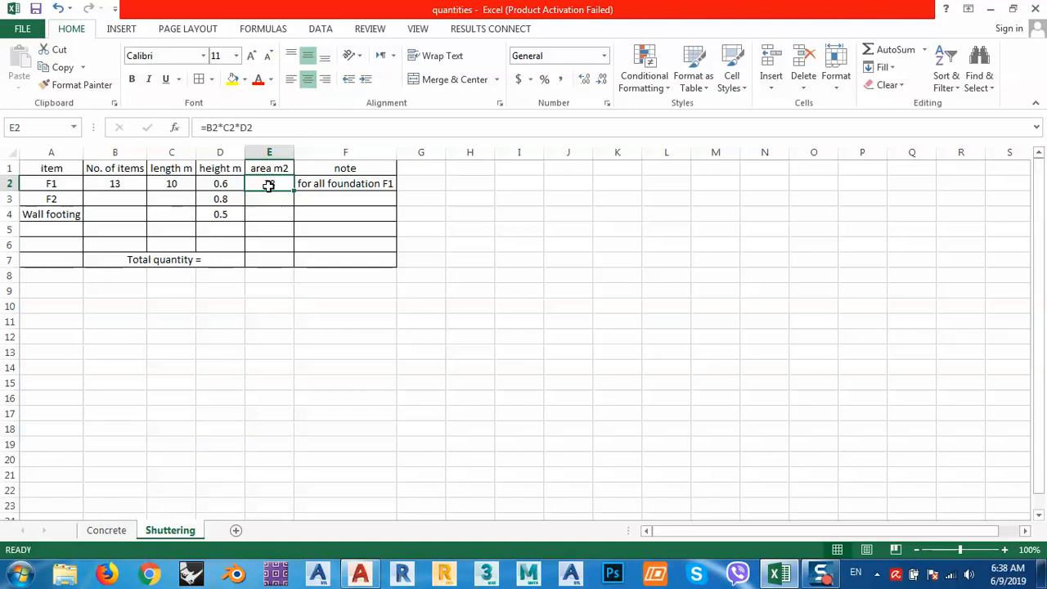
# - Switch to AutoCAD and select the outline of the green-hatched F2 footing to read its perimeter length
pyautogui.click(360, 573)
pyautogui.press('Escape')
pyautogui.scroll(-5, 568, 386)
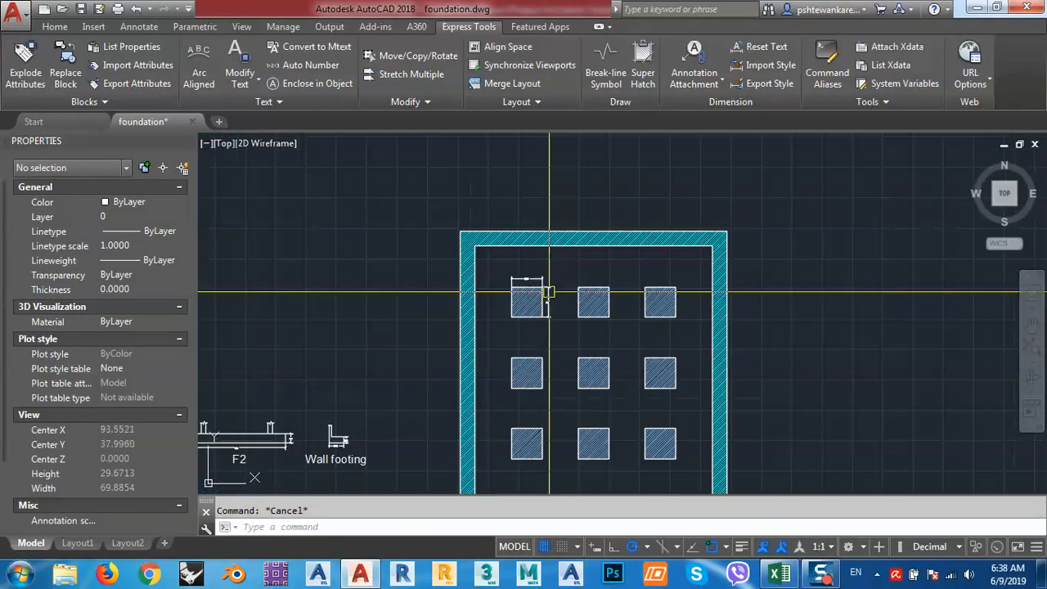
pyautogui.scroll(5, 545, 315)
pyautogui.scroll(-5, 564, 273)
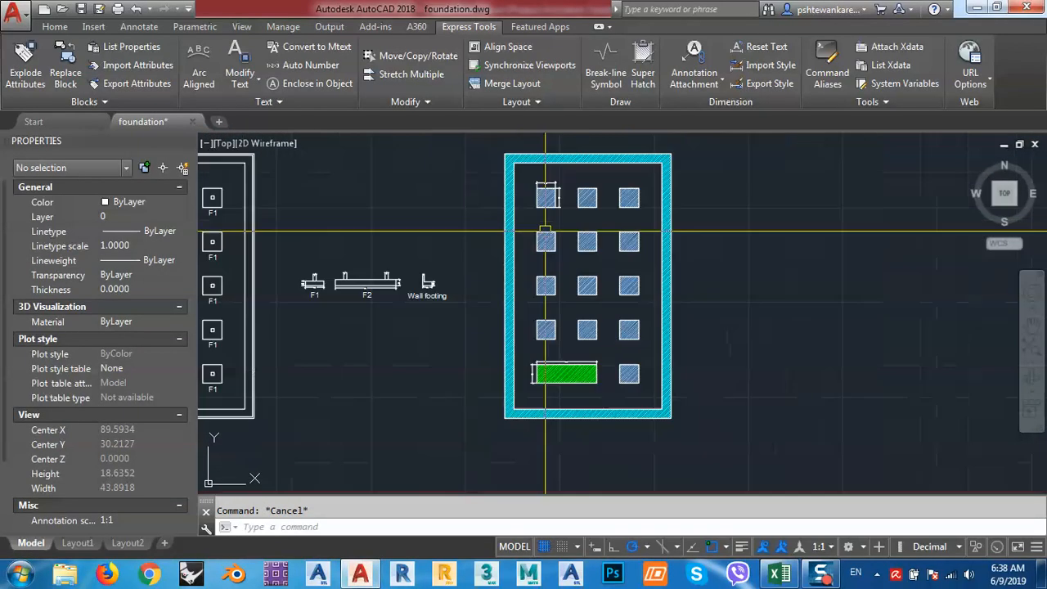
pyautogui.scroll(3, 557, 362)
pyautogui.moveTo(544, 387); pyautogui.dragTo(541, 338, button='middle')
pyautogui.scroll(10, 495, 327)
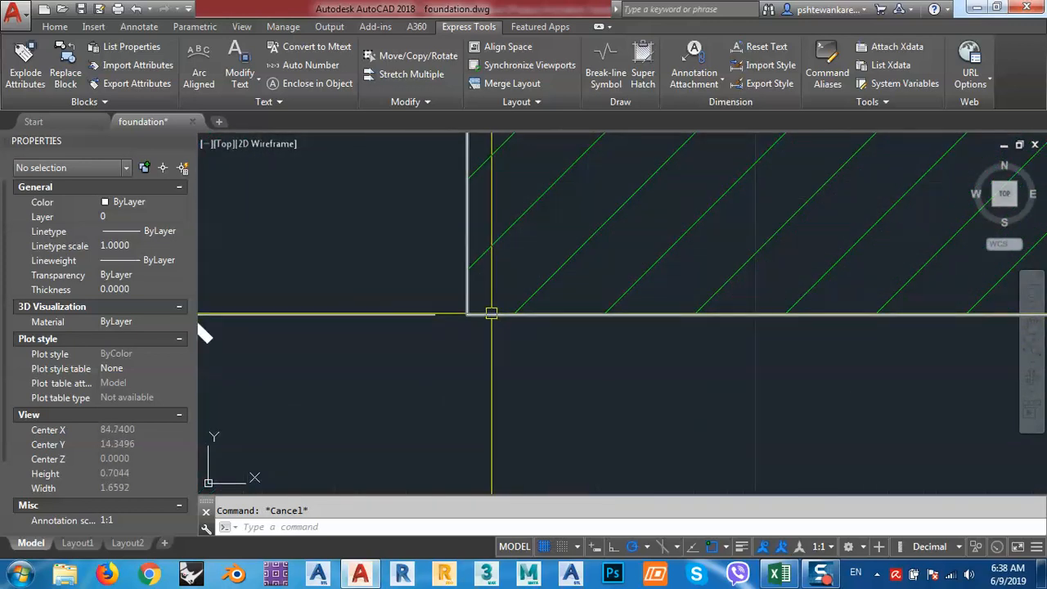
pyautogui.click(492, 314)
pyautogui.scroll(-4, 483, 344)
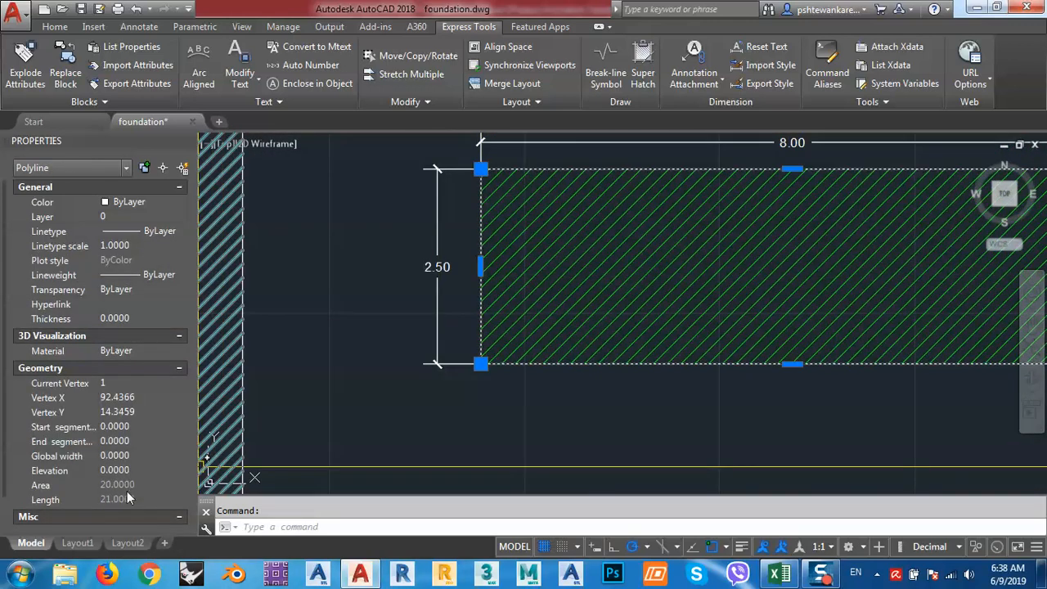
# - Close the Properties palette and reopen it for the selected F2 outline with the PROPERTIES (PR) command
pyautogui.moveTo(555, 398); pyautogui.dragTo(488, 378, button='middle')
pyautogui.write('LI')
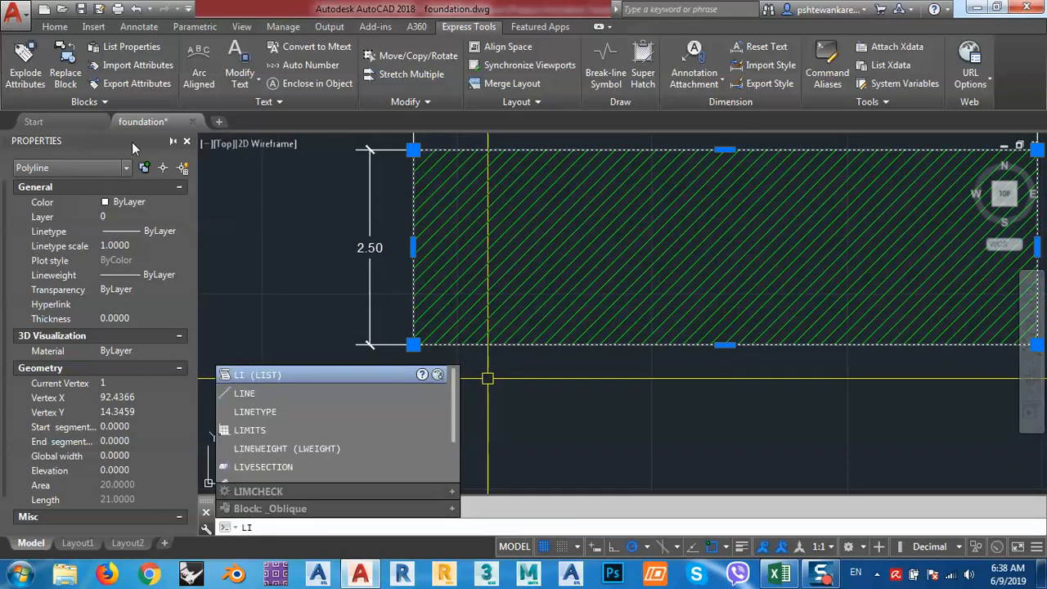
pyautogui.press('Escape')
pyautogui.click(187, 142)
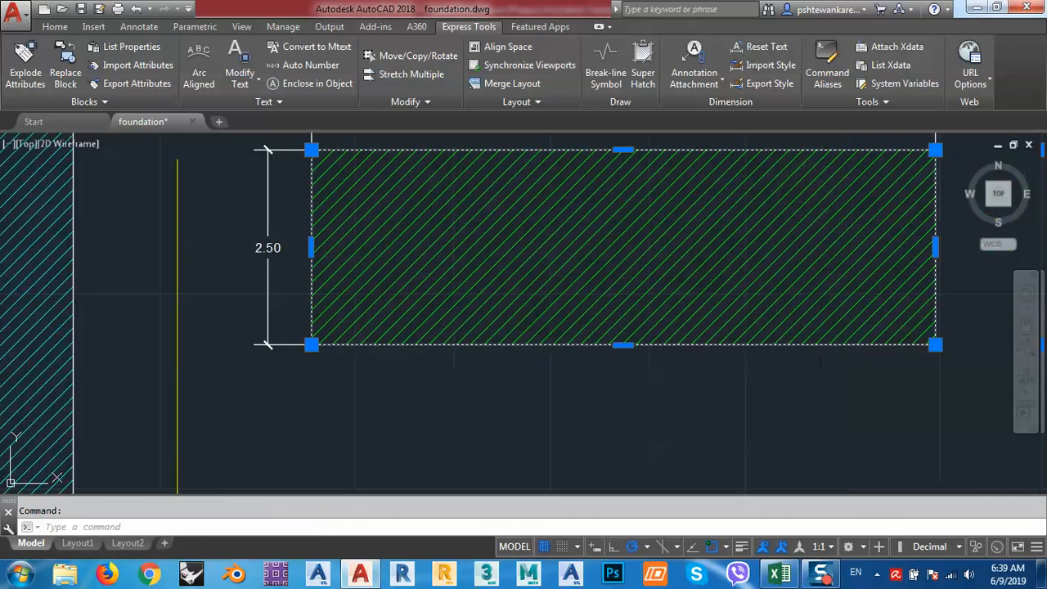
pyautogui.moveTo(323, 384); pyautogui.dragTo(359, 406, button='middle')
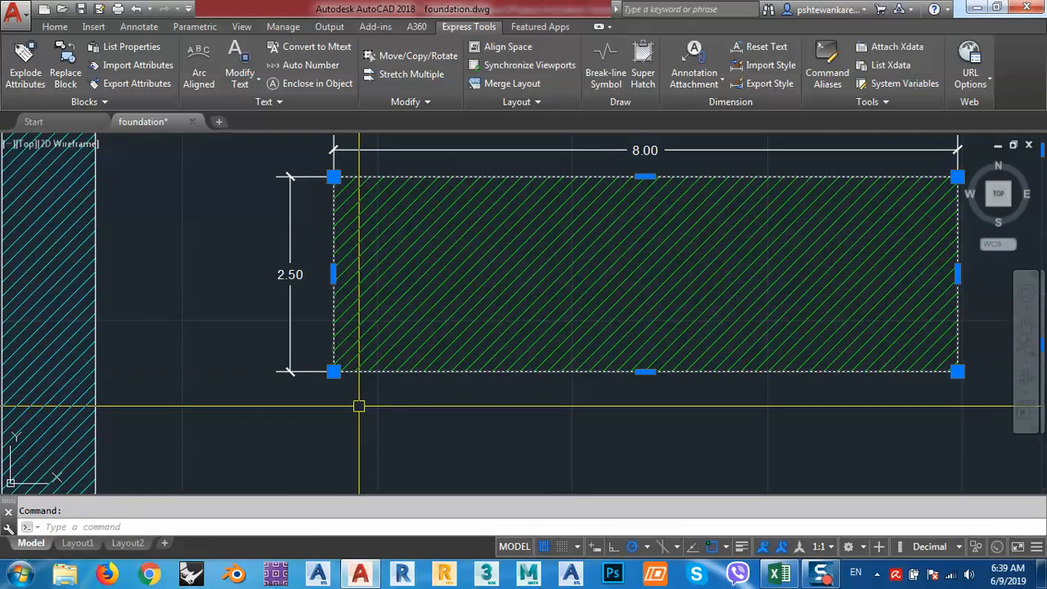
pyautogui.write('PR')
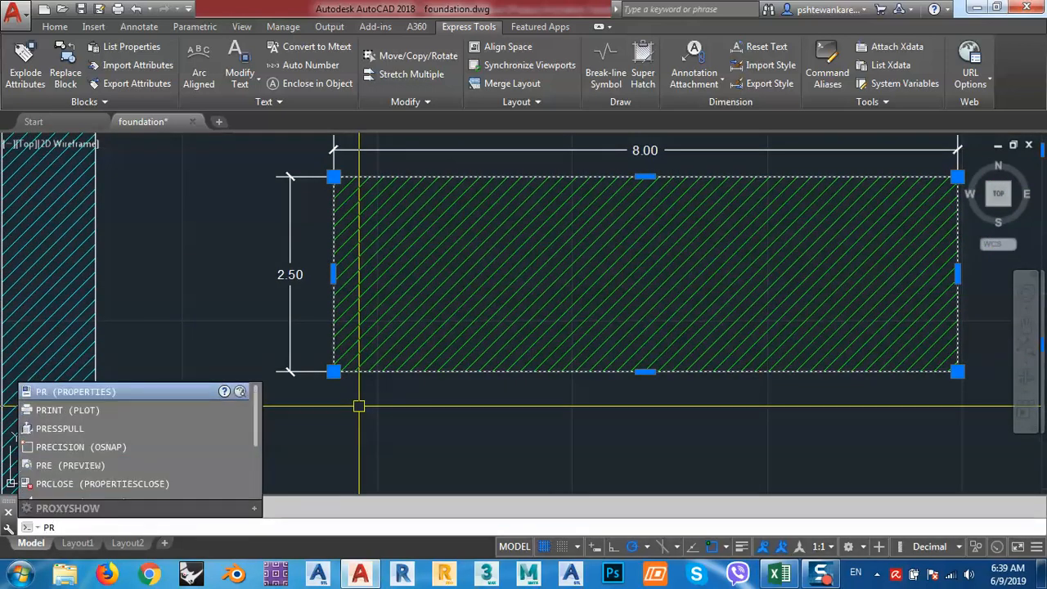
pyautogui.press('Return')
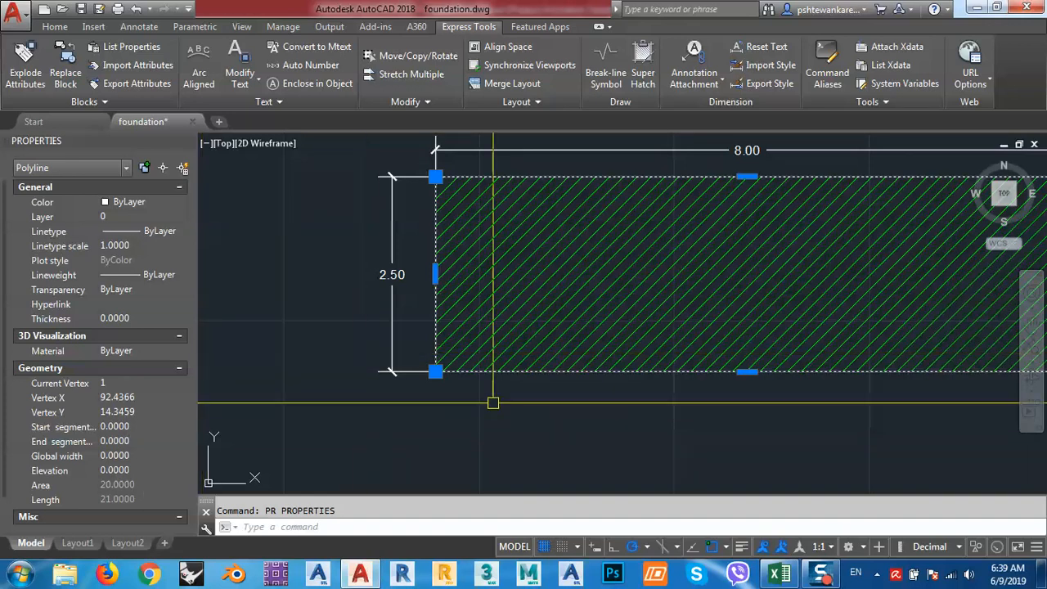
# - Run the LIST command on the selected F2 outline to read its perimeter
pyautogui.moveTo(493, 406); pyautogui.dragTo(450, 376, button='middle')
pyautogui.write('li')
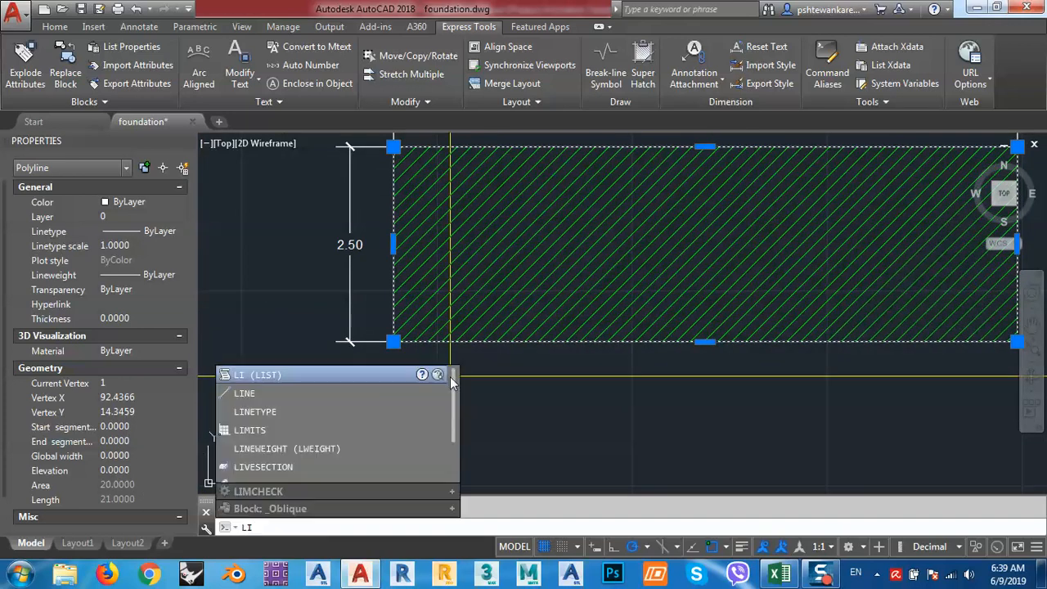
pyautogui.press('Return')
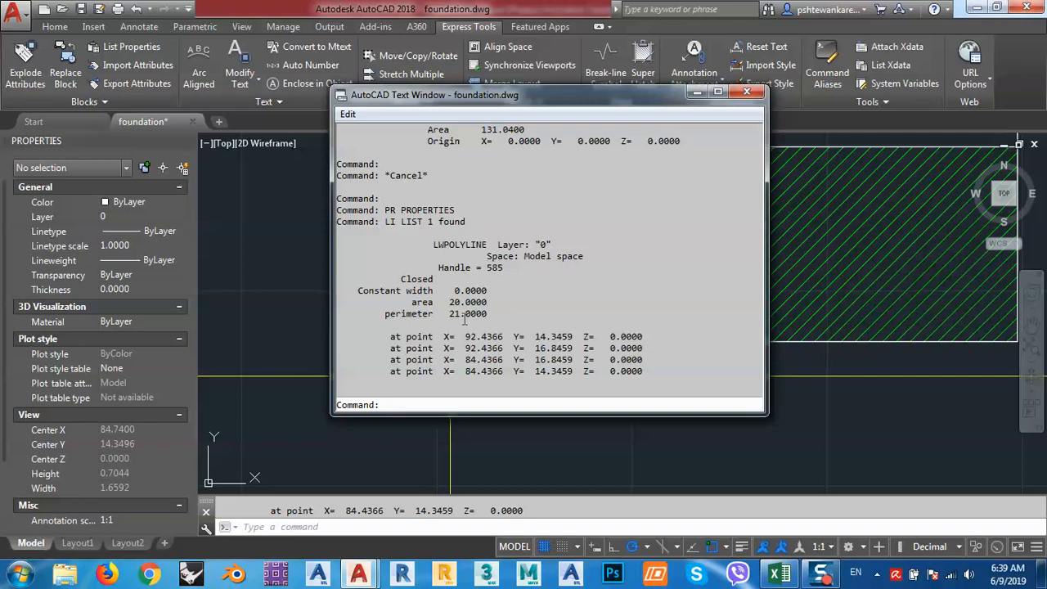
# - Switch to the Excel Shuttering sheet and enter 1 item and a length of 21 m for F2
pyautogui.moveTo(449, 315)
pyautogui.mouseDown()
pyautogui.moveTo(489, 315)
pyautogui.moveTo(463, 313)
pyautogui.mouseUp()
pyautogui.click(697, 97)
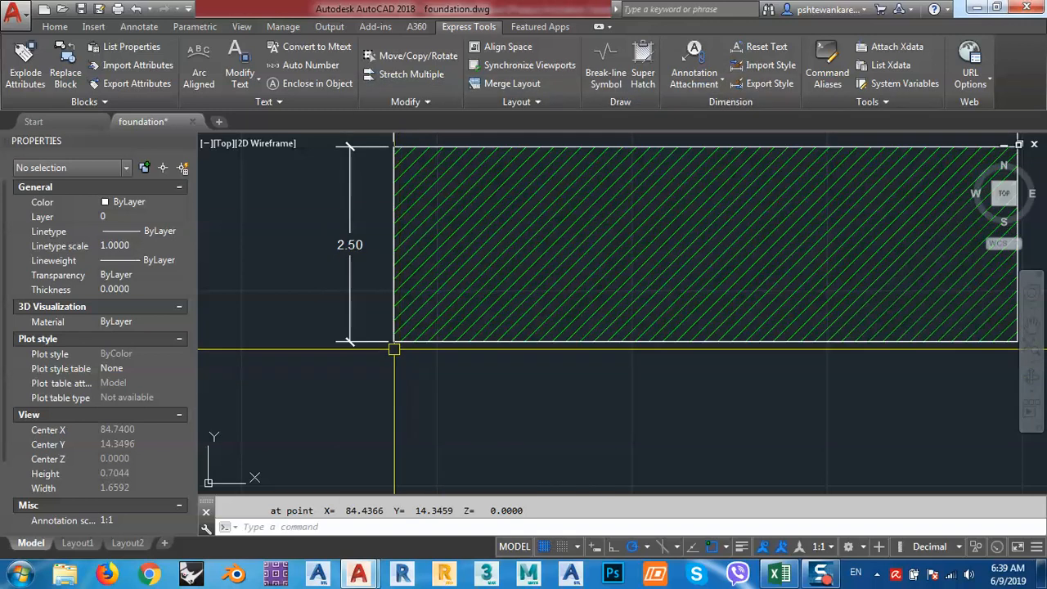
pyautogui.scroll(-2, 393, 346)
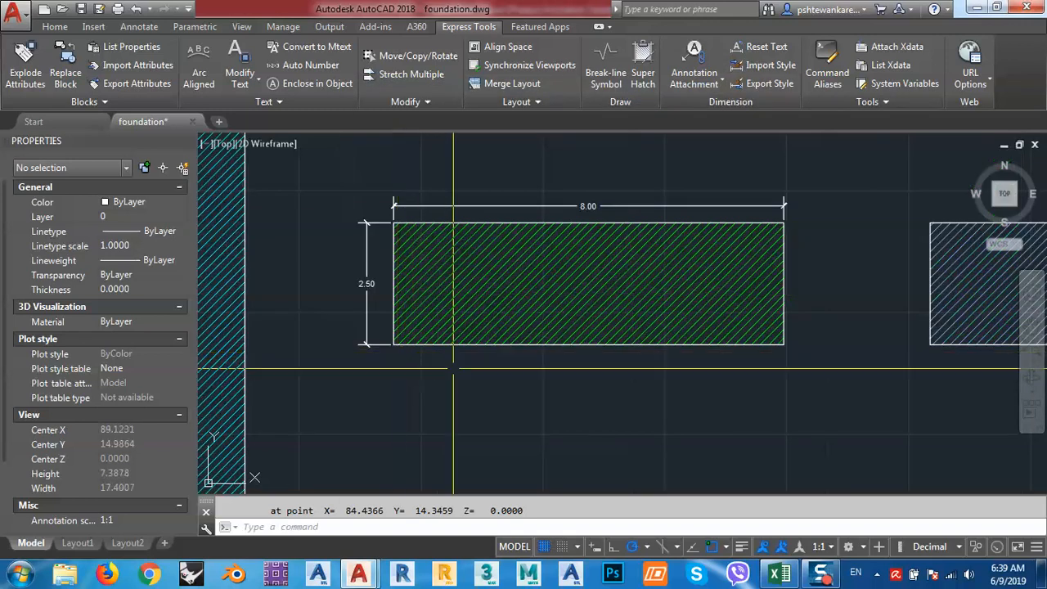
pyautogui.click(778, 575)
pyautogui.click(128, 197)
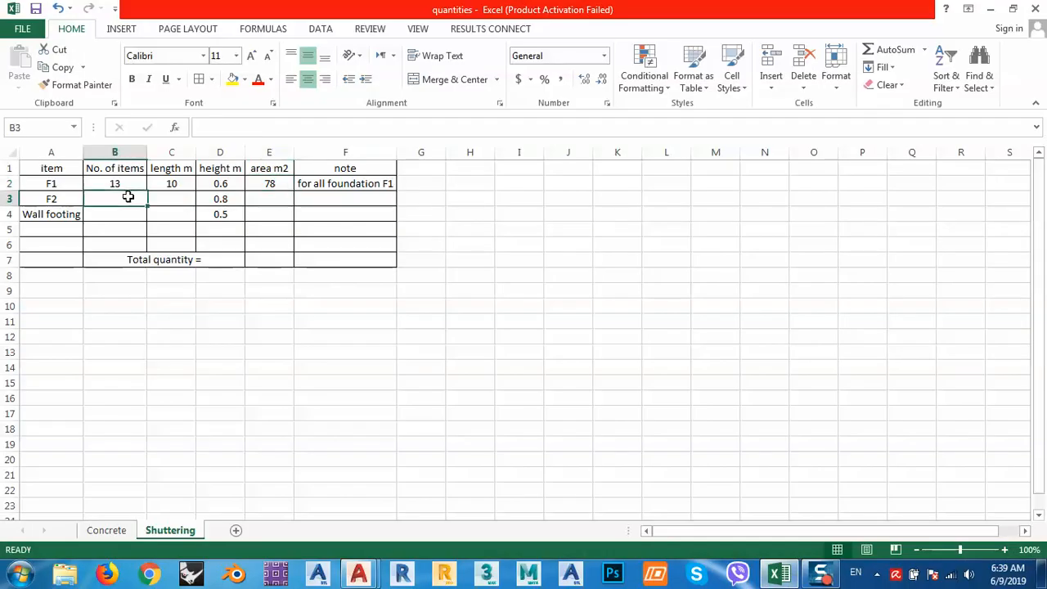
pyautogui.write('1')
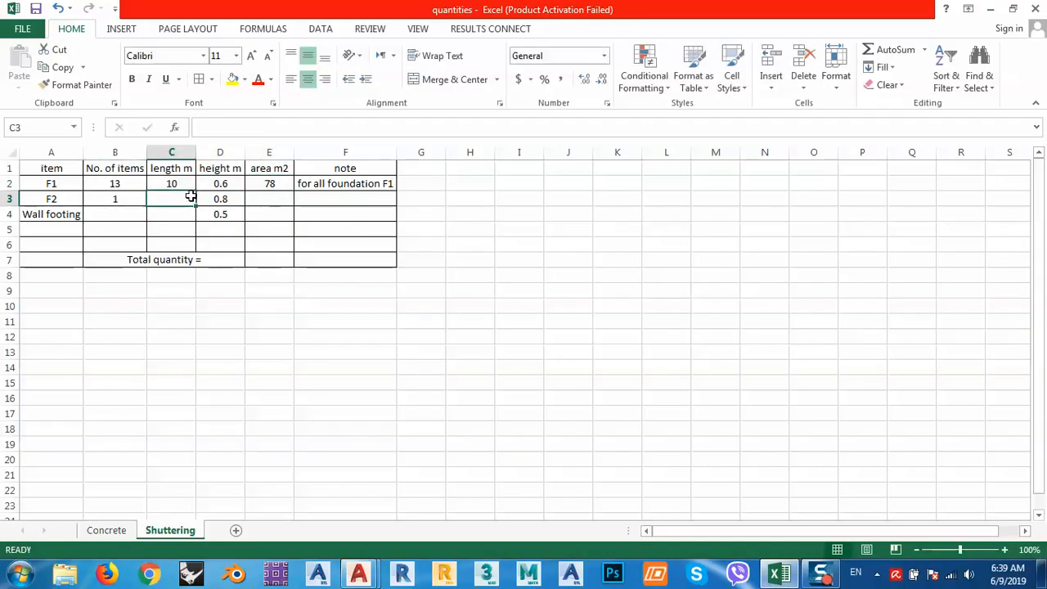
pyautogui.write('21')
pyautogui.click(226, 201)
# - Copy F1's area formula from E2 down to E3 for F2
pyautogui.click(282, 181)
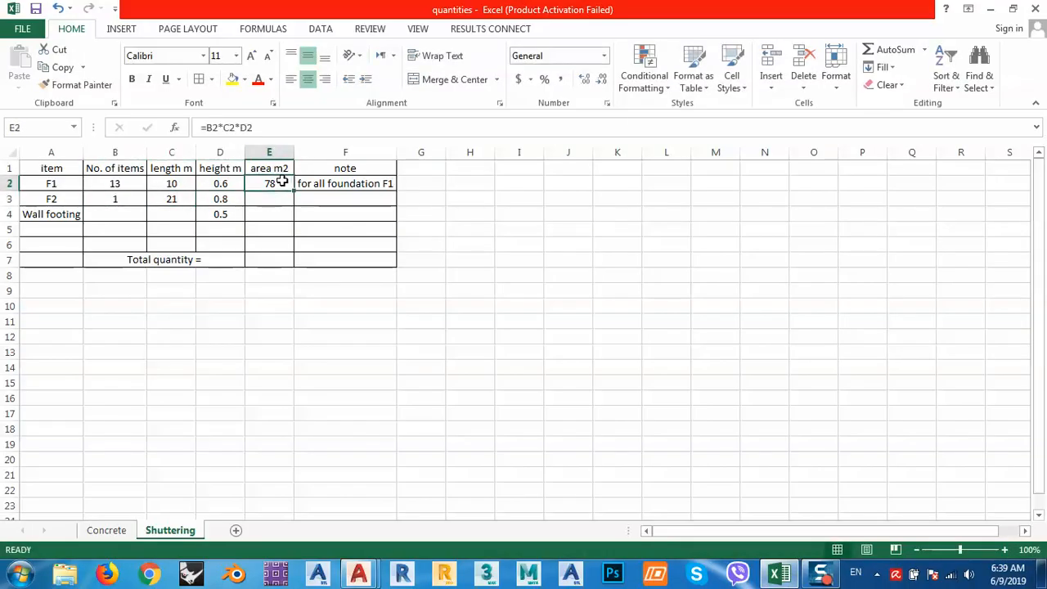
pyautogui.moveTo(296, 193); pyautogui.dragTo(290, 207)
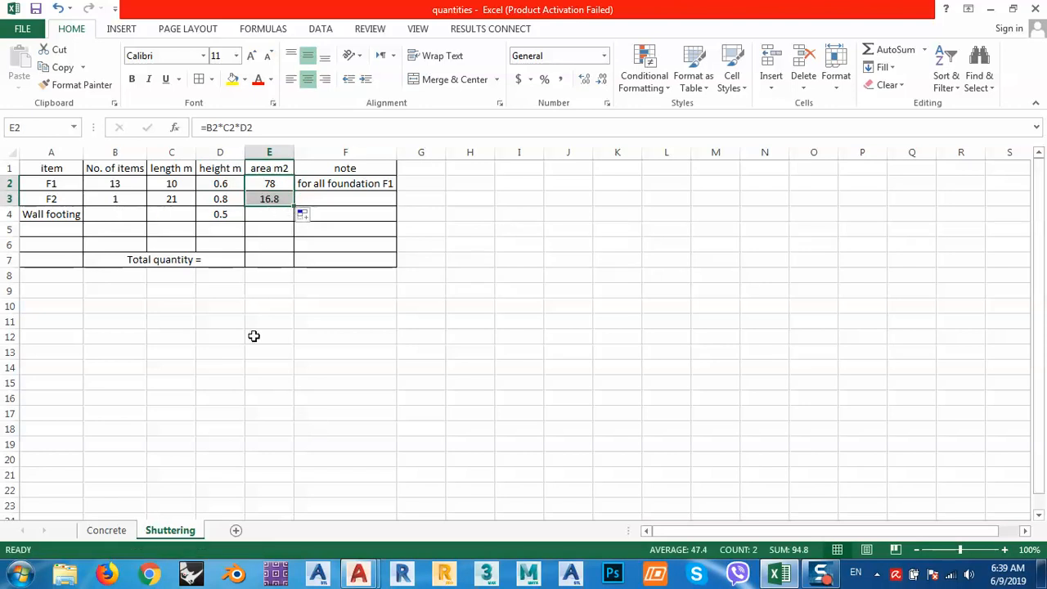
# - Enter 1 as the number of items for the wall footing in B4
pyautogui.click(131, 213)
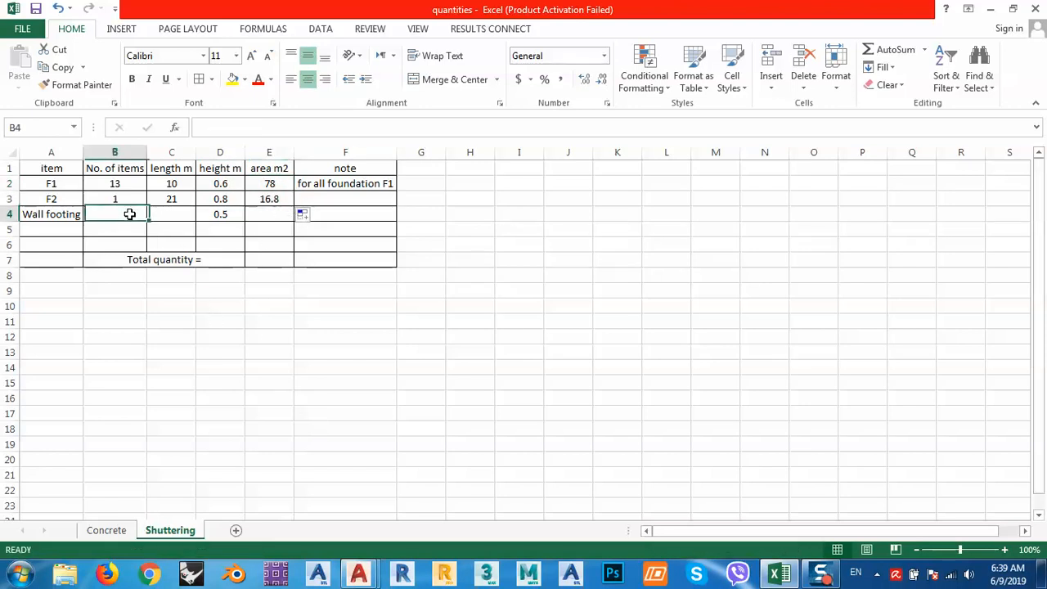
pyautogui.write('1')
pyautogui.click(172, 215)
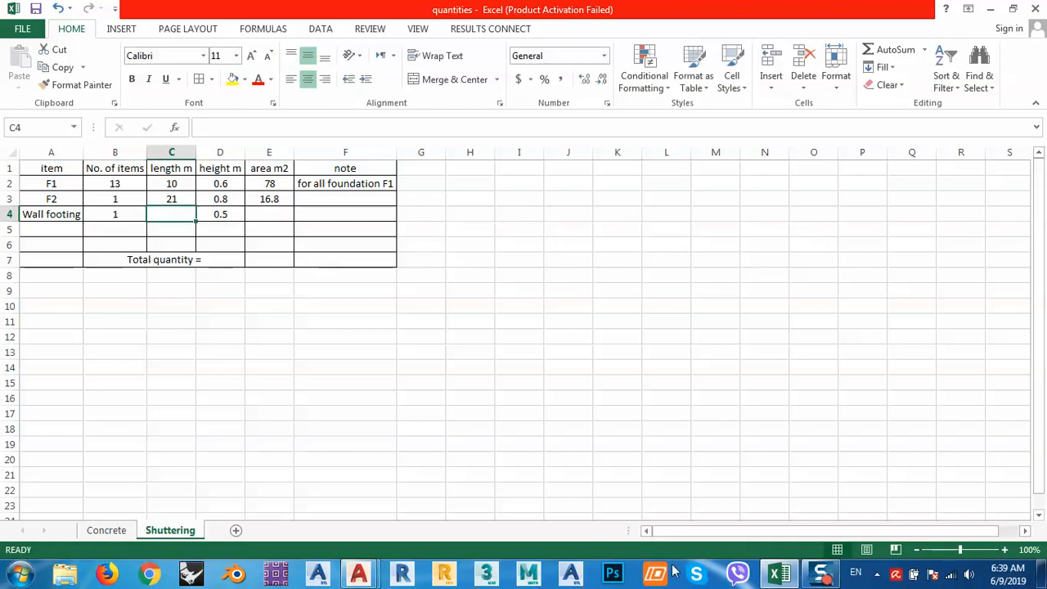
# - Switch to AutoCAD and close its text window to return to the foundation drawing
pyautogui.moveTo(360, 574)
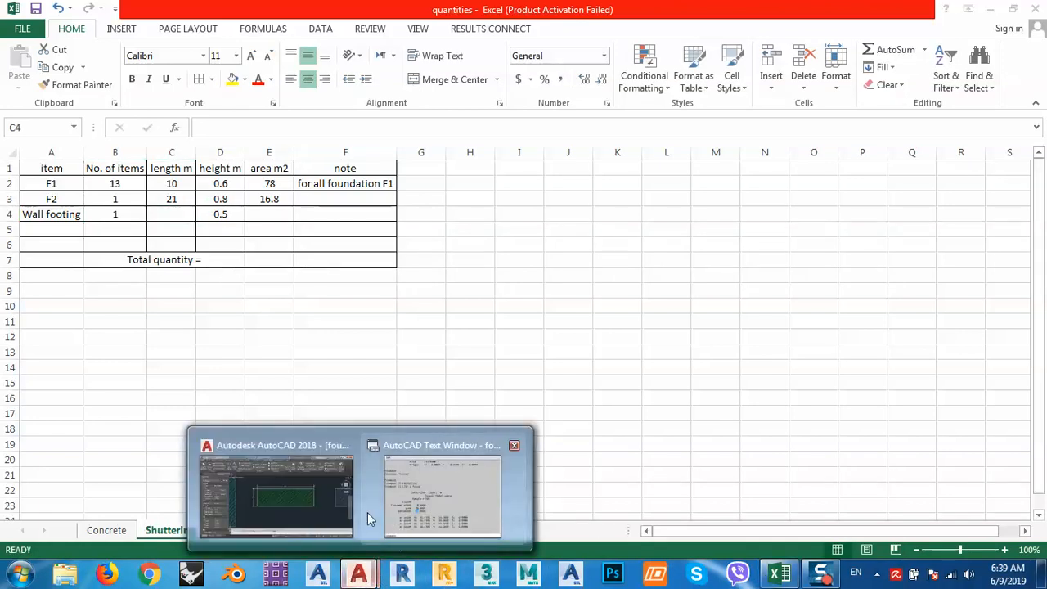
pyautogui.click(348, 504)
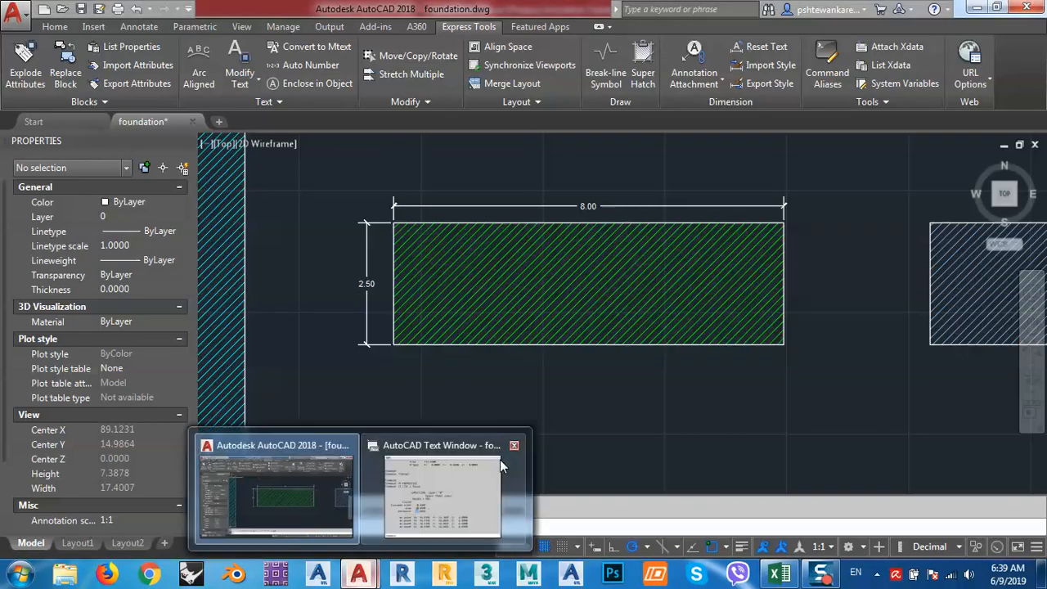
pyautogui.click(500, 459)
pyautogui.click(747, 92)
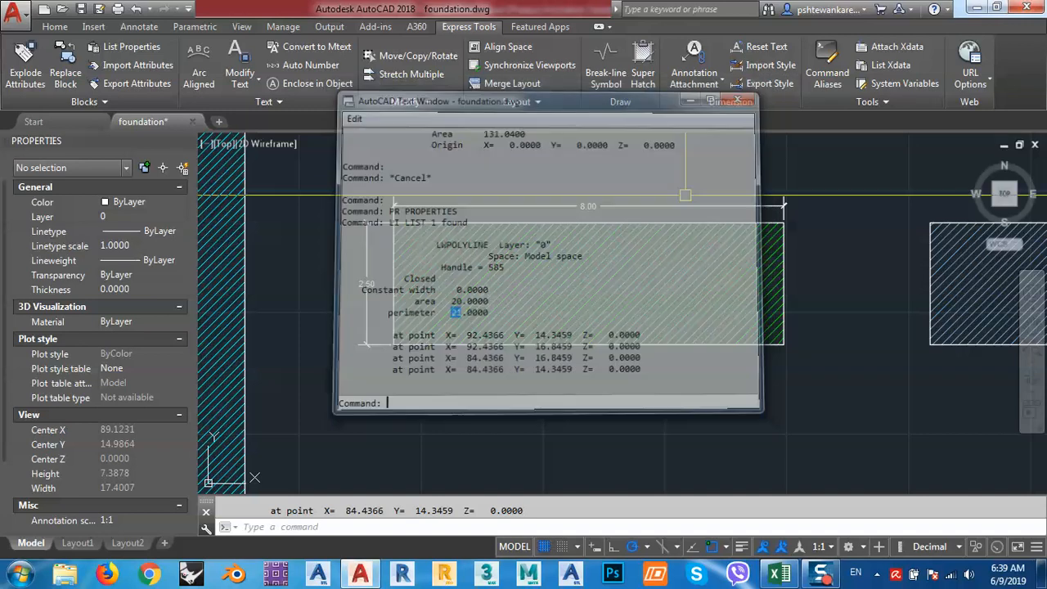
# - Examine the F2 and wall footing plan, and the wall footing section detail with its height dimension
pyautogui.scroll(-8, 653, 286)
pyautogui.moveTo(576, 246); pyautogui.dragTo(579, 251, button='middle')
pyautogui.scroll(3, 580, 251)
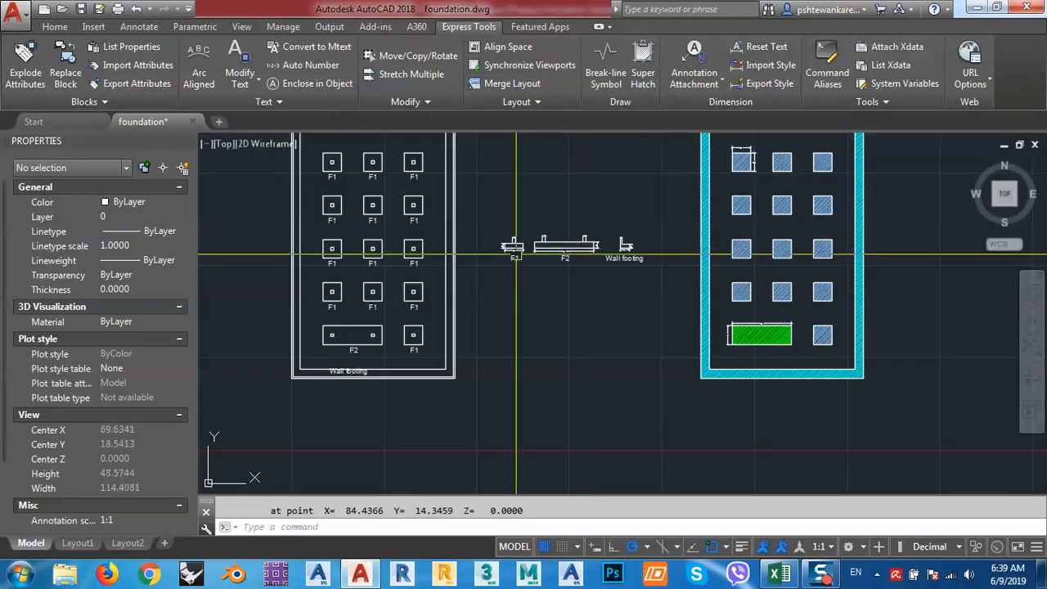
pyautogui.scroll(4, 356, 337)
pyautogui.moveTo(355, 337); pyautogui.dragTo(398, 339, button='middle')
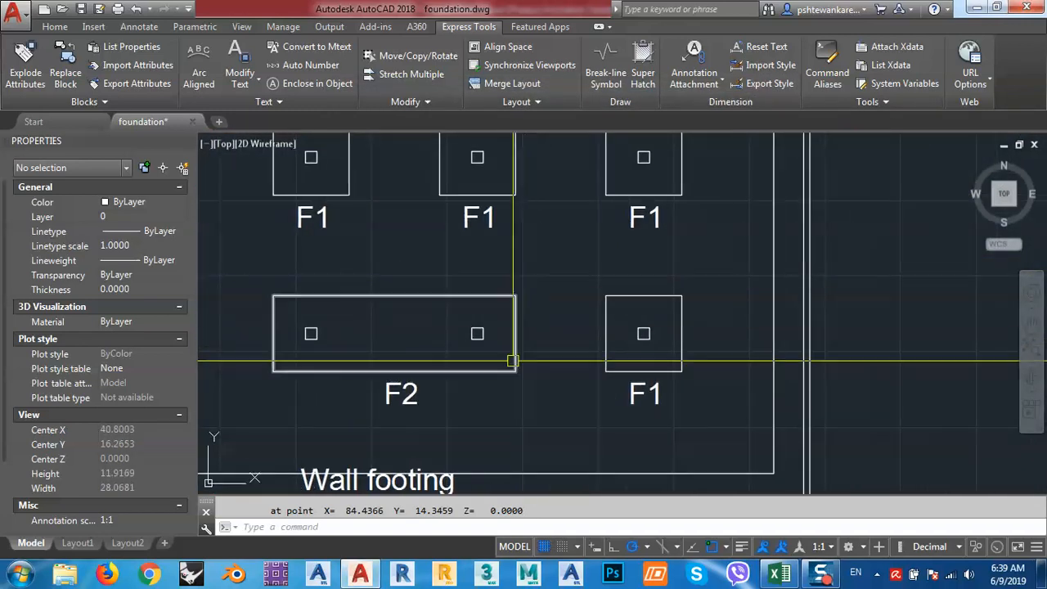
pyautogui.moveTo(341, 310)
pyautogui.mouseDown(button='middle')
pyautogui.moveTo(411, 285)
pyautogui.moveTo(480, 292)
pyautogui.mouseUp(button='middle')
pyautogui.scroll(-4, 685, 278)
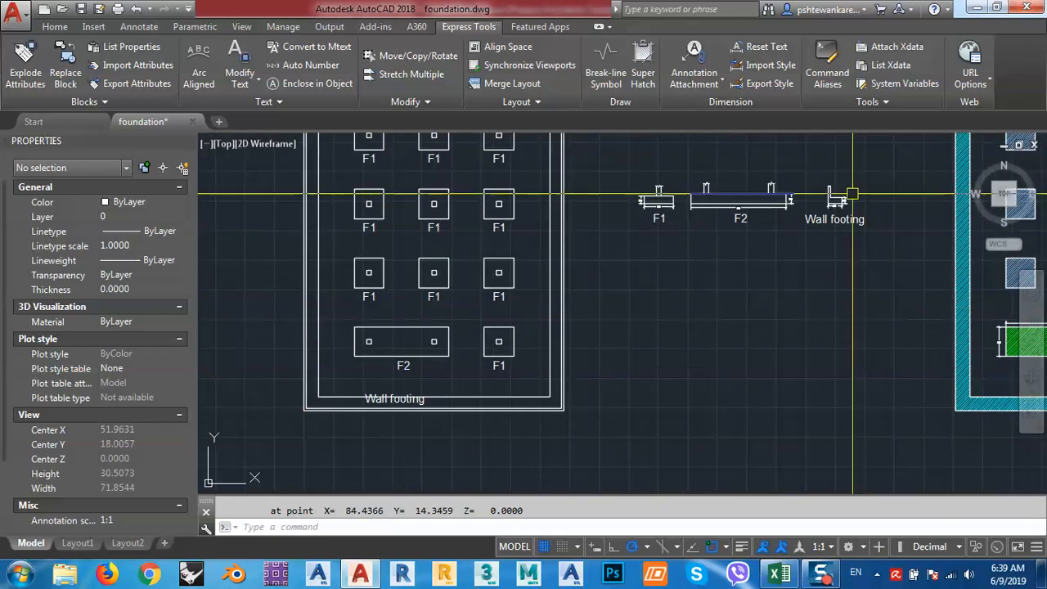
pyautogui.scroll(5, 644, 275)
pyautogui.scroll(3, 678, 276)
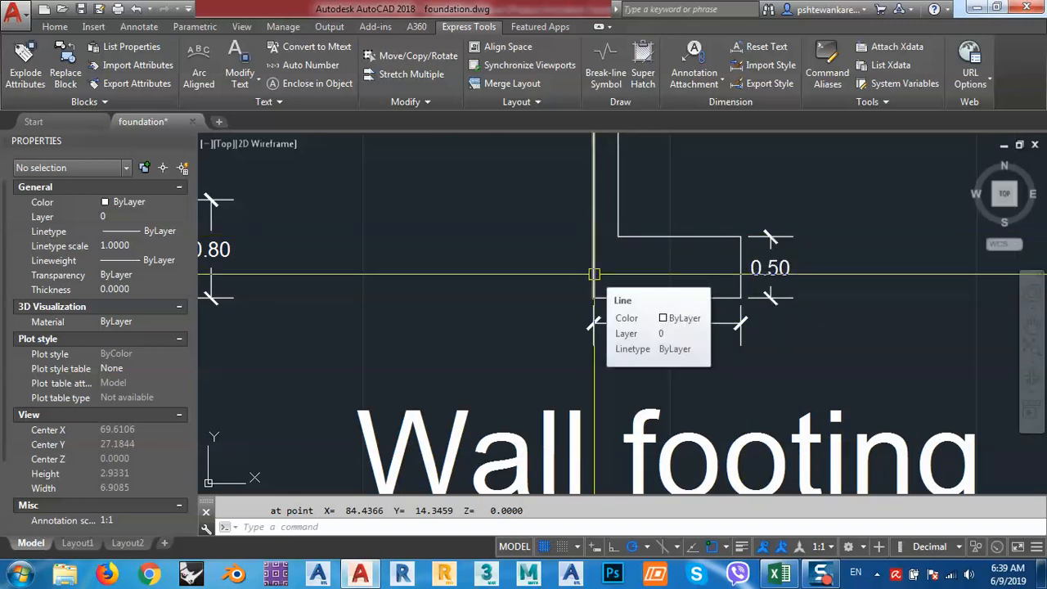
# - Select the outer outline of the cyan-hatched wall footing to read its length, and clear the selection
pyautogui.scroll(-4, 684, 243)
pyautogui.scroll(-3, 633, 270)
pyautogui.scroll(4, 699, 198)
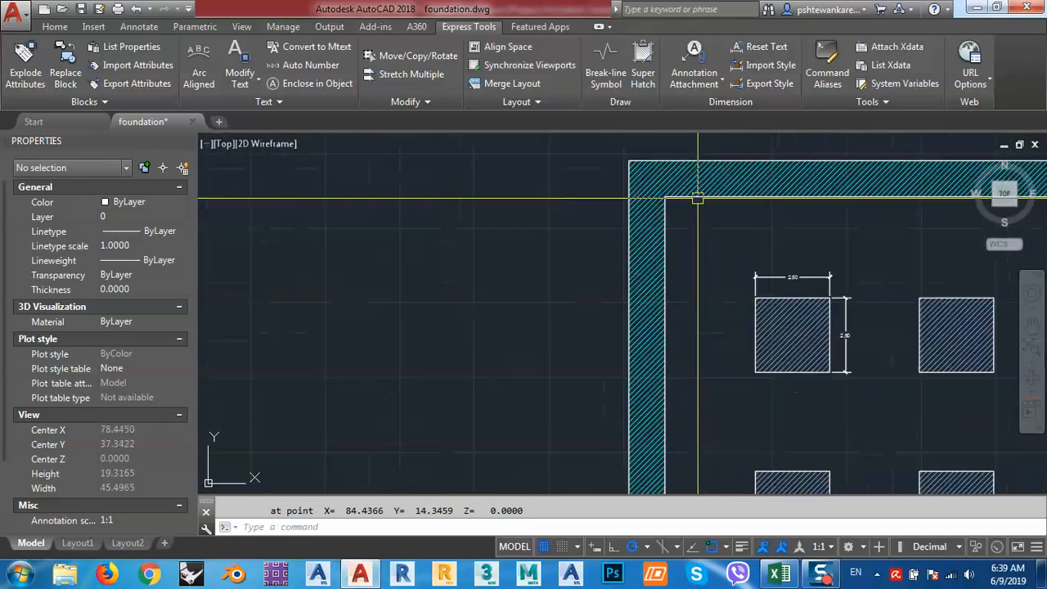
pyautogui.scroll(10, 698, 198)
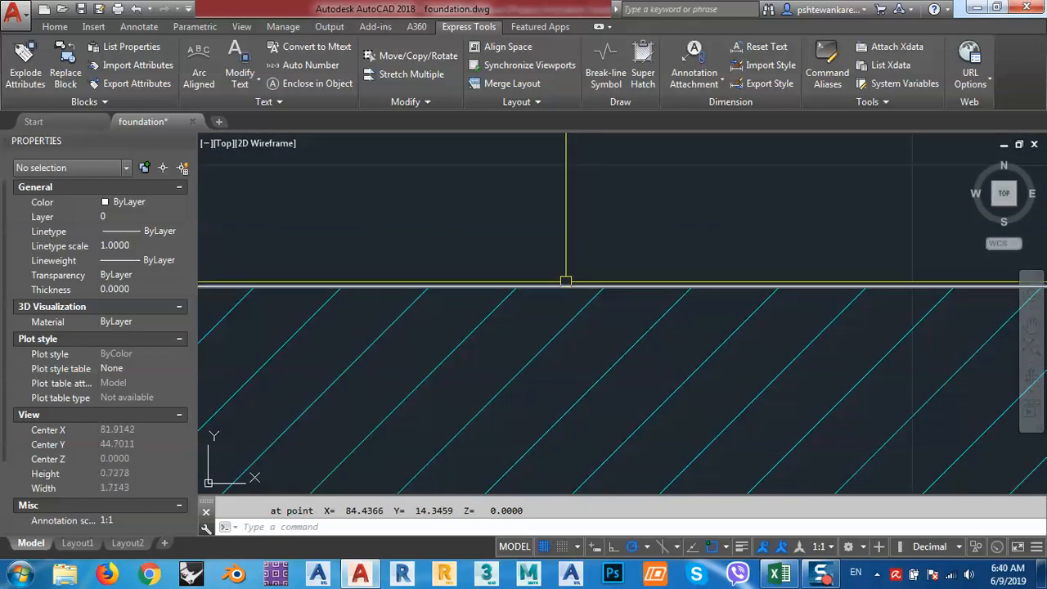
pyautogui.click(562, 285)
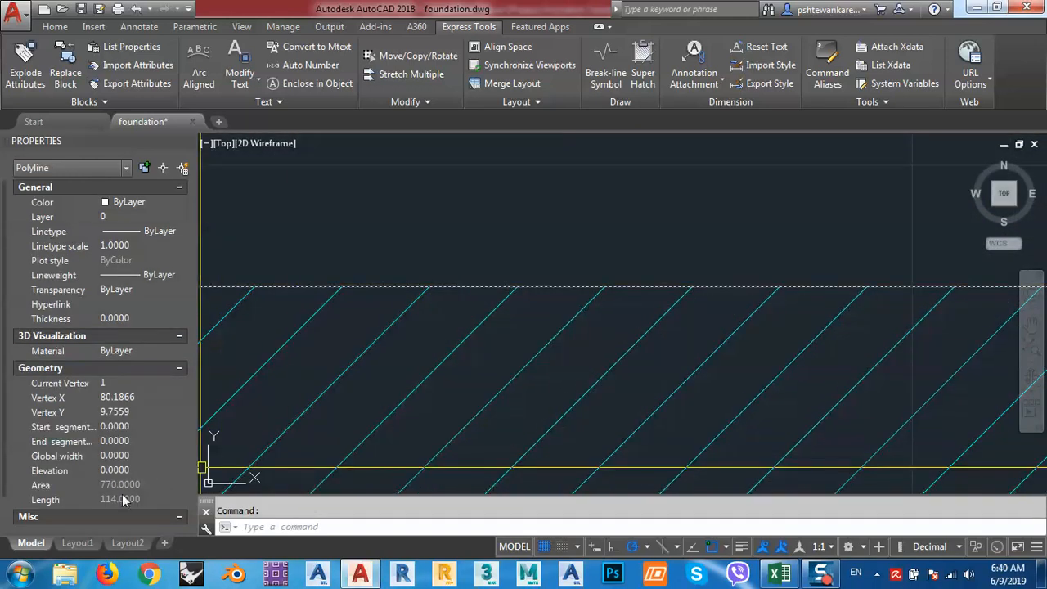
pyautogui.scroll(-4, 455, 439)
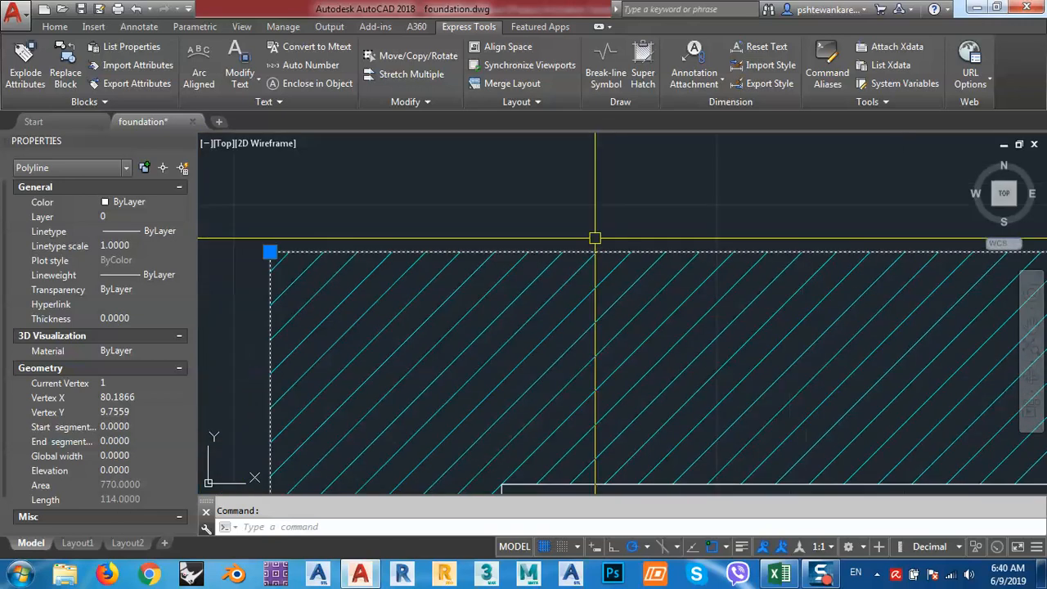
pyautogui.press('Escape')
# - Select the inner outline of the hatched wall footing to read its length, and clear the selection
pyautogui.scroll(5, 509, 335)
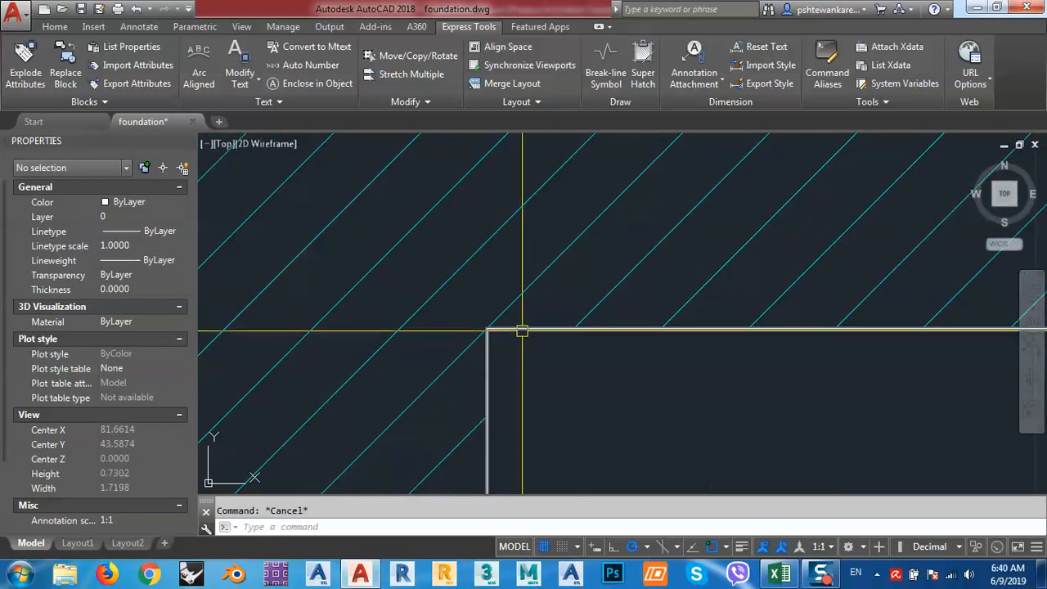
pyautogui.click(517, 332)
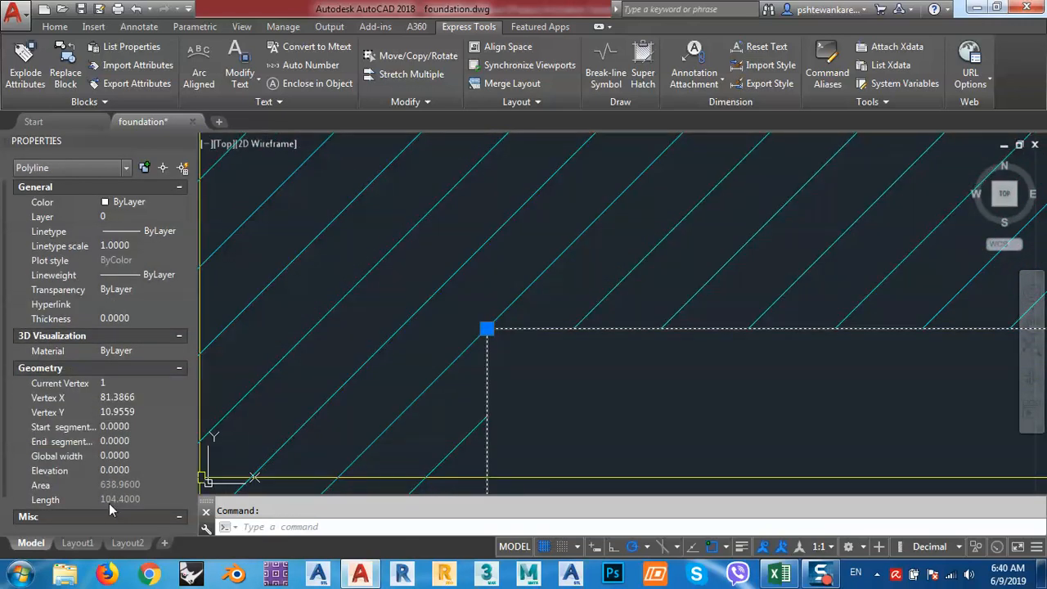
pyautogui.press('Escape')
pyautogui.scroll(-5, 589, 287)
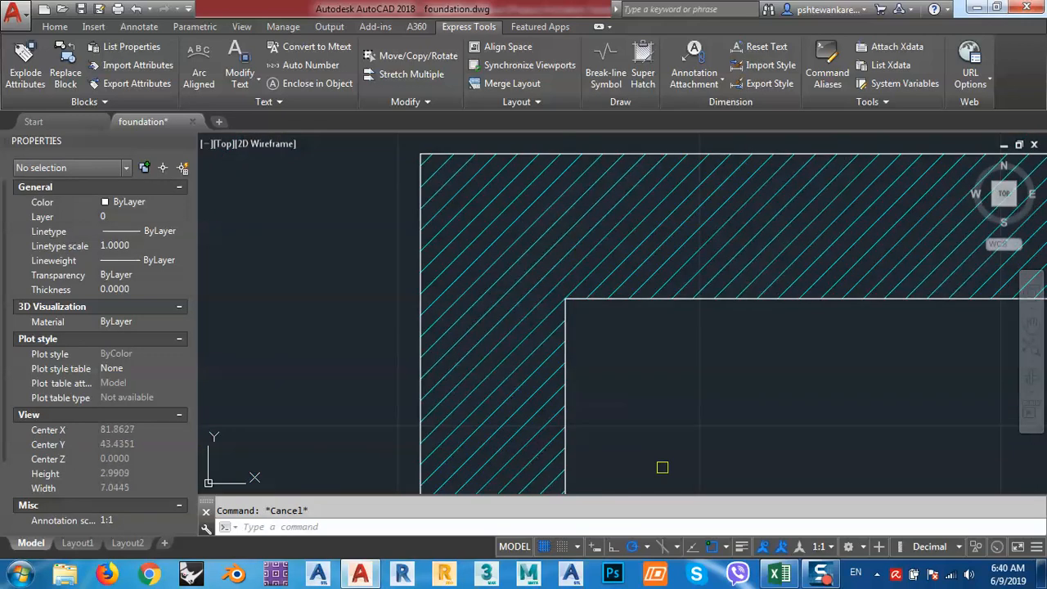
# - Switch to Excel and enter the wall footing length in C4 as =144+104.04
pyautogui.click(778, 573)
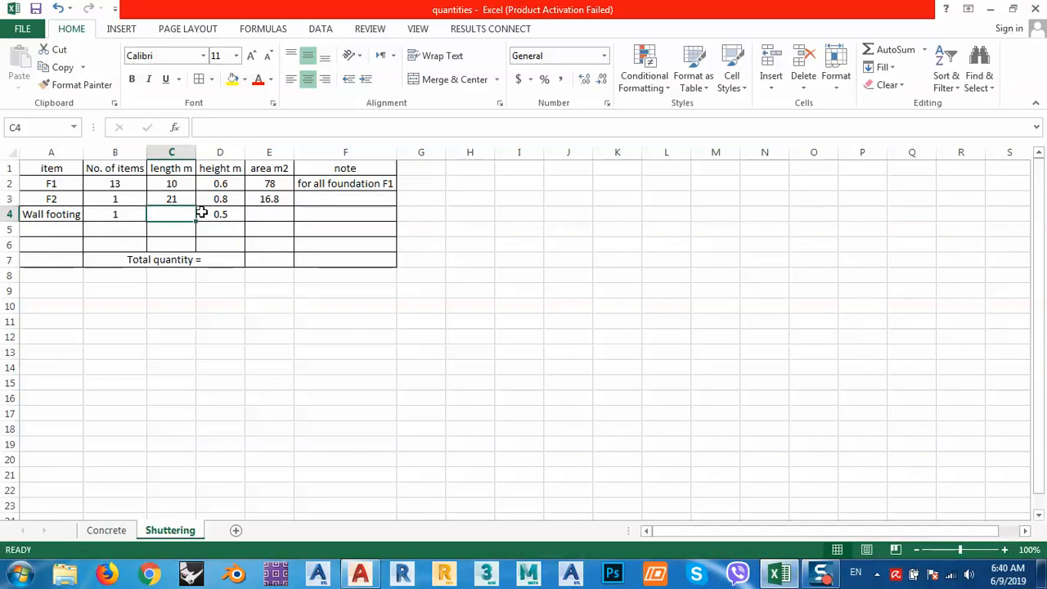
pyautogui.write('=144')
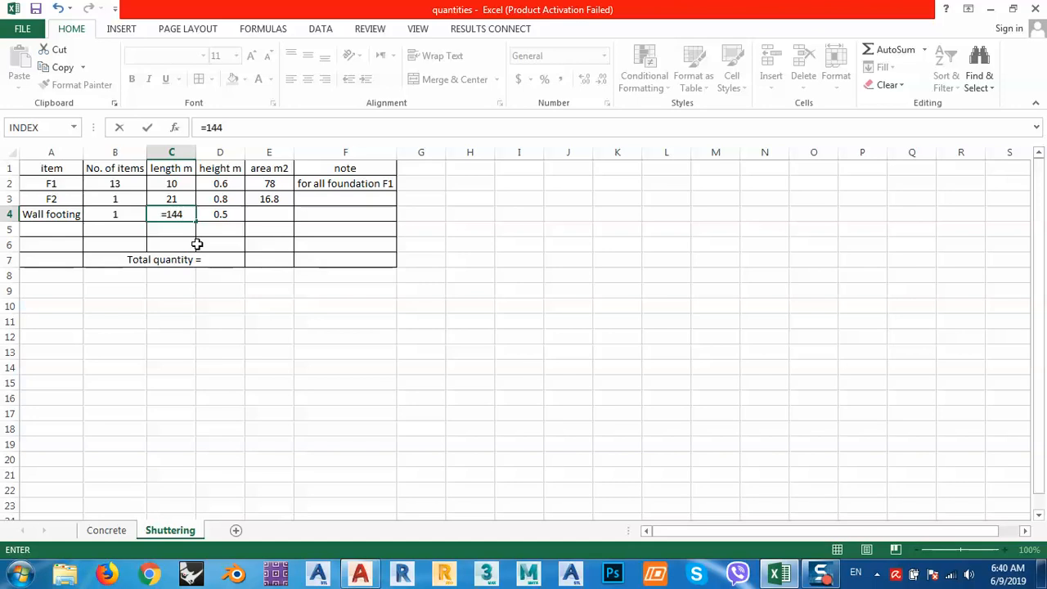
pyautogui.write('+104.04')
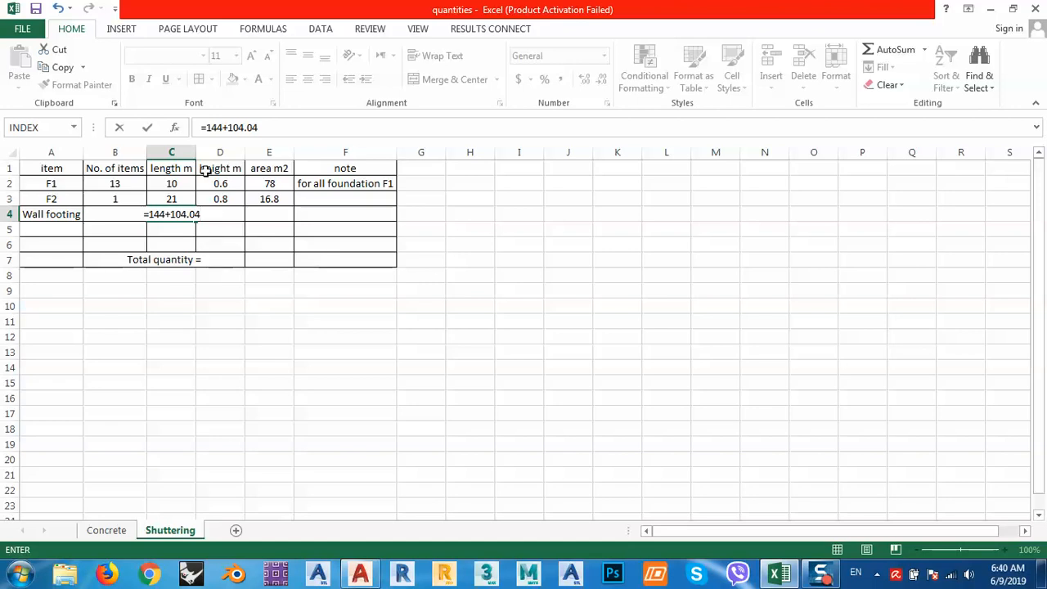
pyautogui.press('Return')
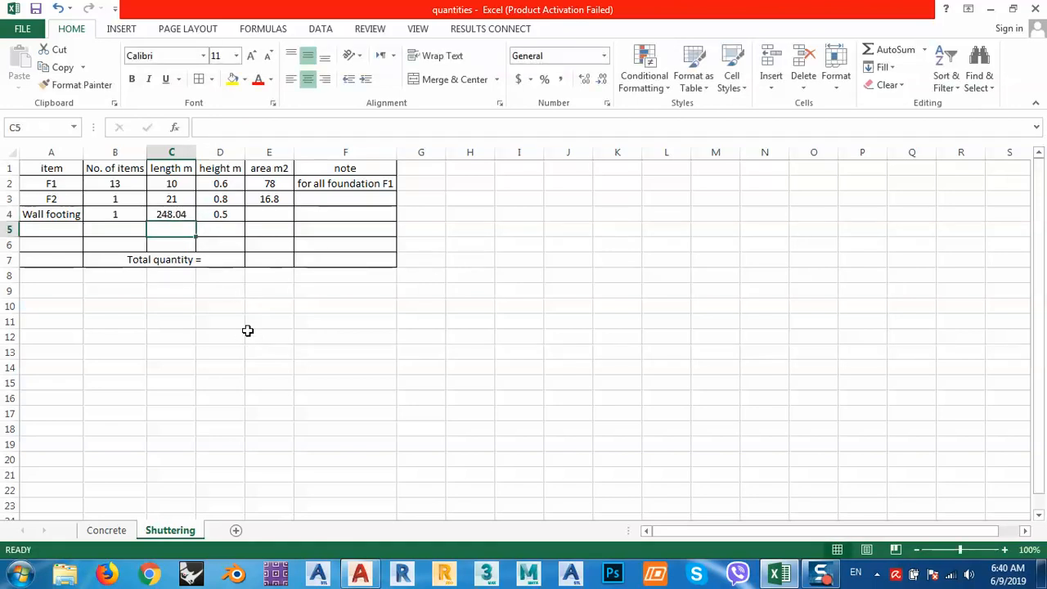
pyautogui.click(223, 325)
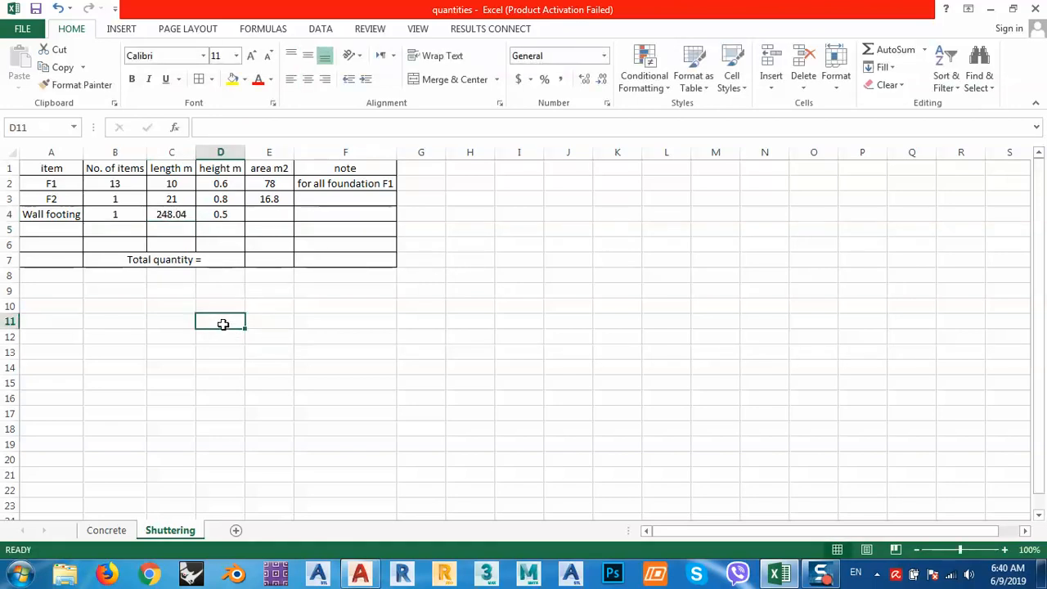
# - Check the C4 formula against the length of the wall footing's outer outline in AutoCAD
pyautogui.click(180, 214)
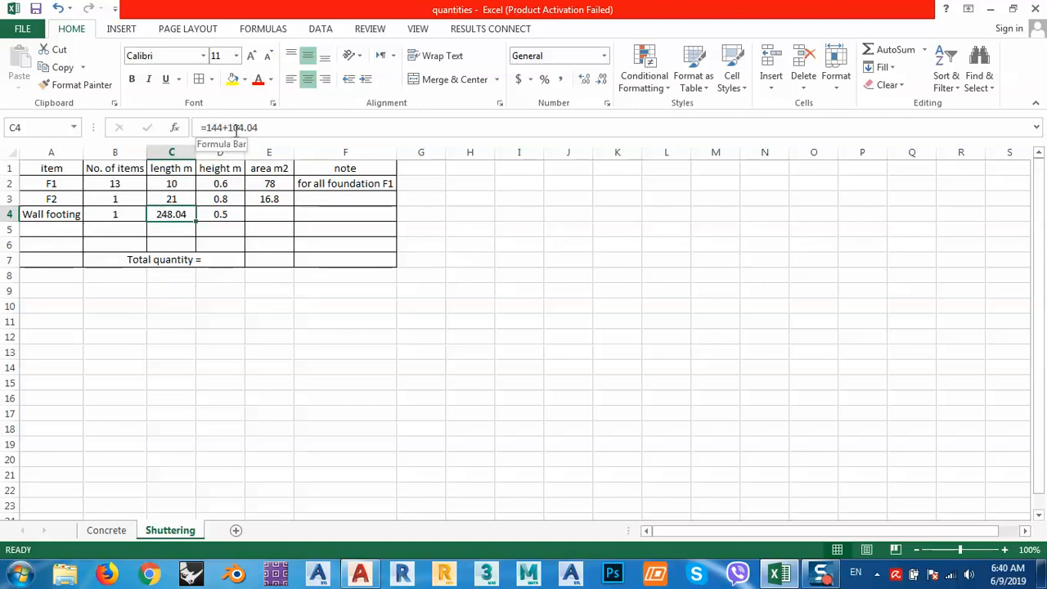
pyautogui.click(370, 577)
pyautogui.scroll(3, 434, 171)
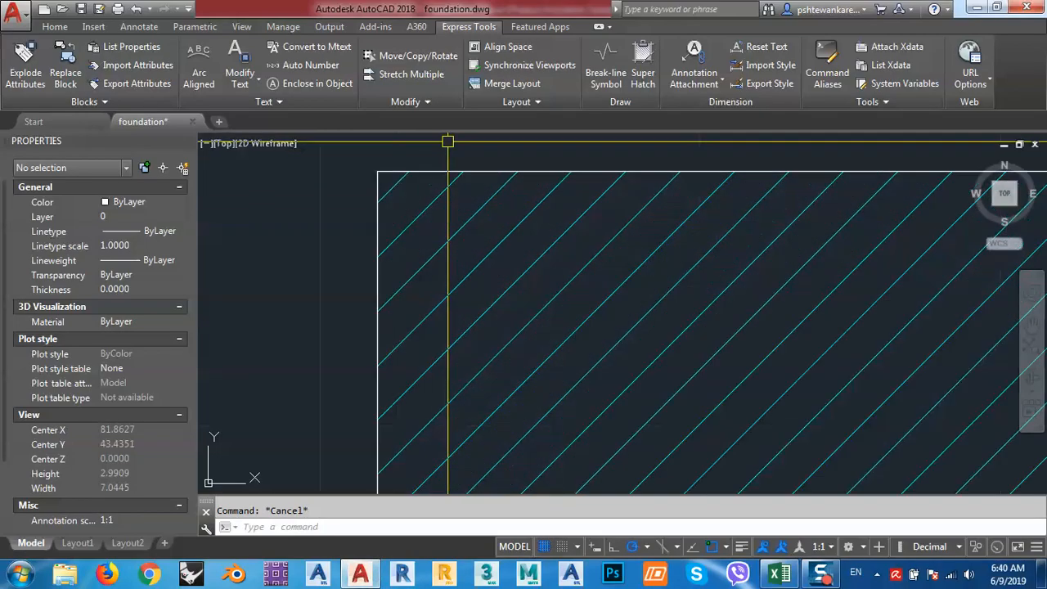
pyautogui.click(435, 171)
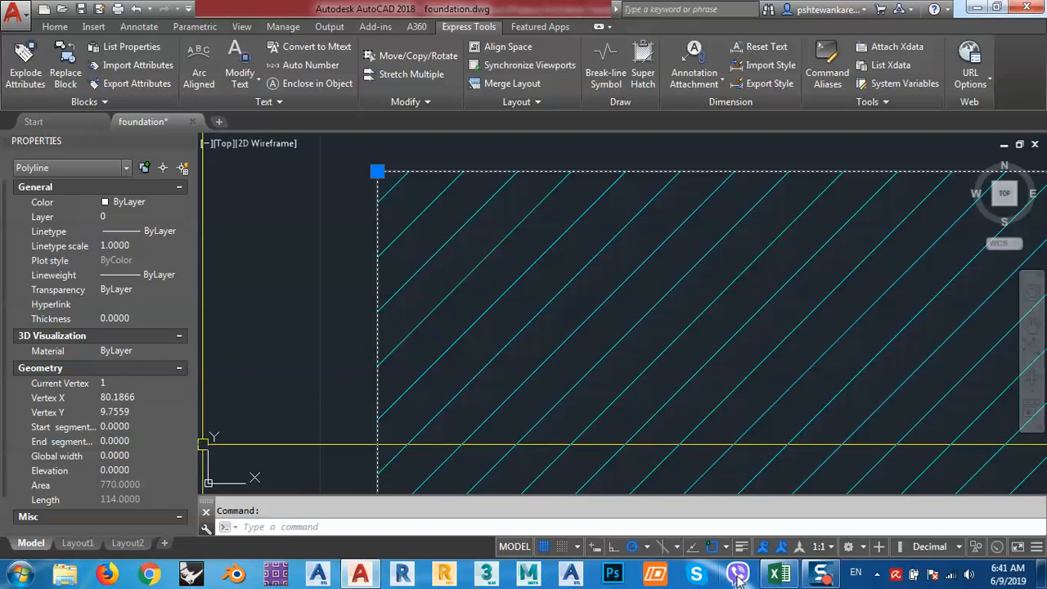
# - Return to Excel and correct the wall footing length formula in C4 to =114+104.04
pyautogui.click(779, 574)
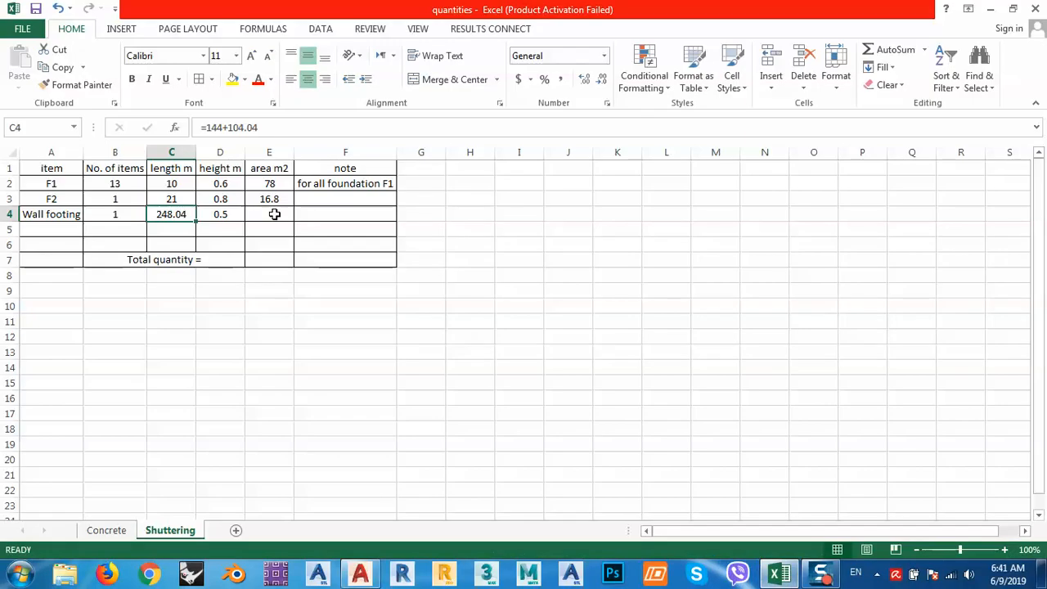
pyautogui.click(217, 130)
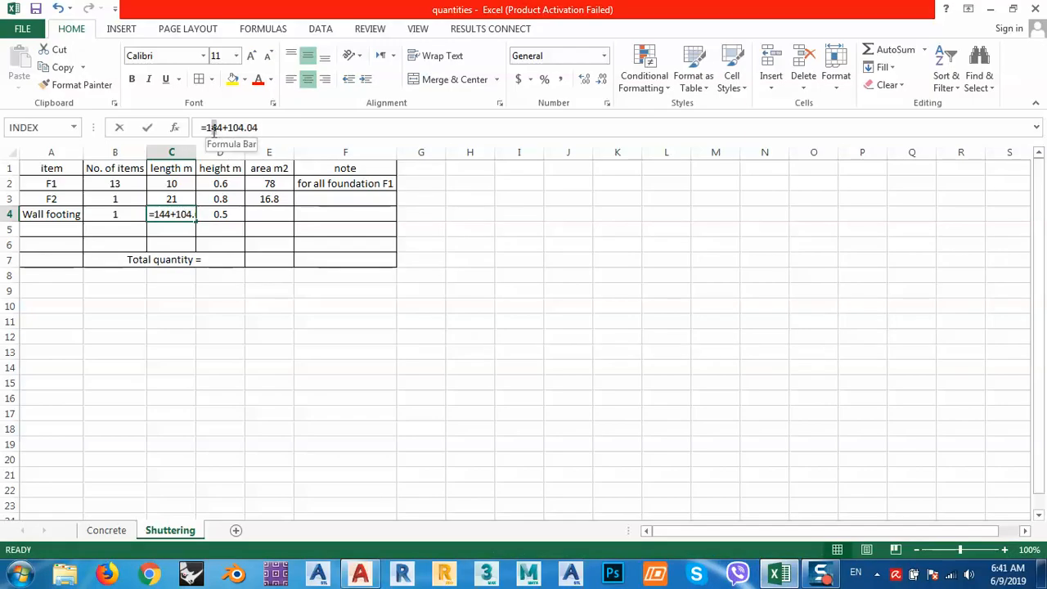
pyautogui.click(344, 322)
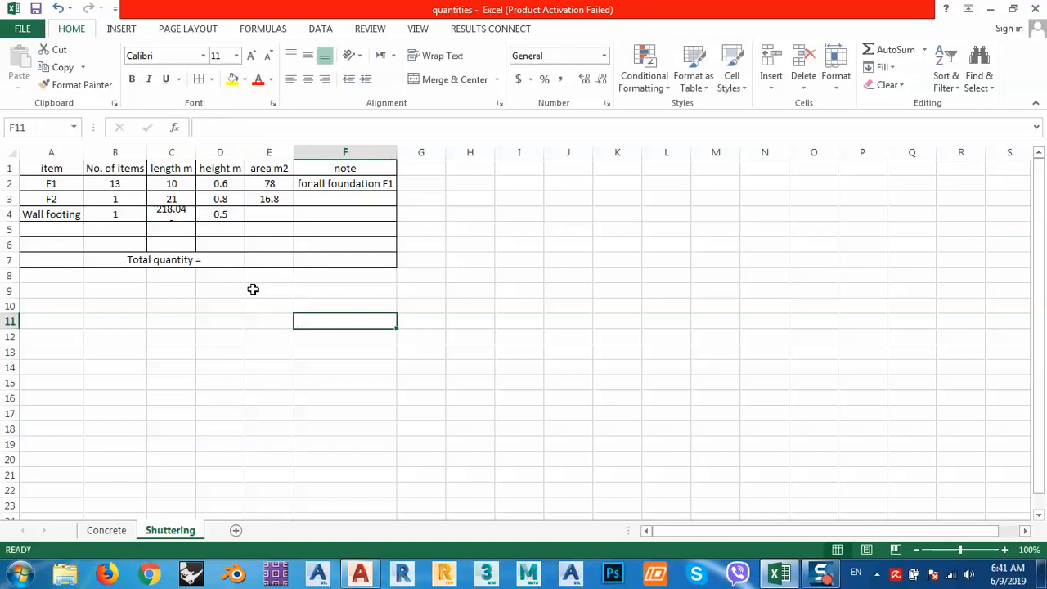
pyautogui.click(169, 214)
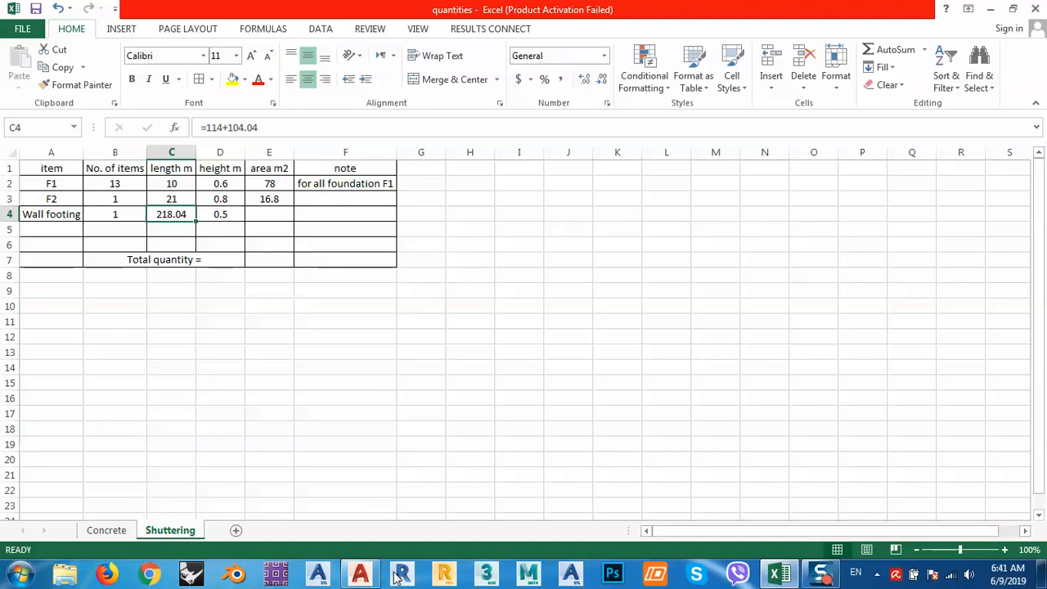
# - Switch to AutoCAD, select the wall footing's outer outline to recheck its length, and clear the selection
pyautogui.click(363, 576)
pyautogui.scroll(-4, 383, 309)
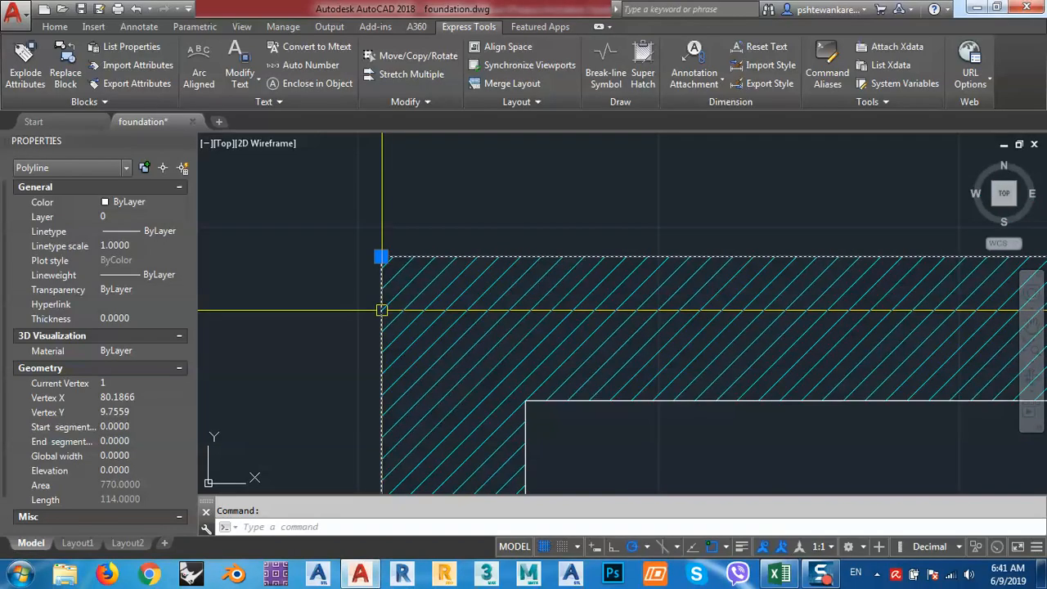
pyautogui.press('Escape')
pyautogui.scroll(-10, 362, 236)
pyautogui.scroll(6, 378, 193)
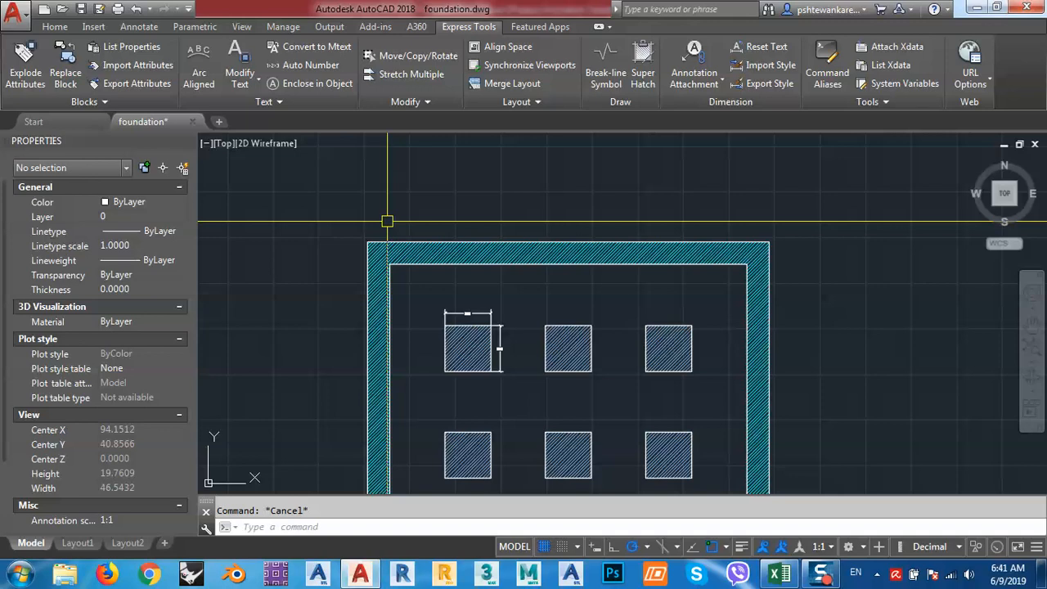
pyautogui.scroll(10, 387, 221)
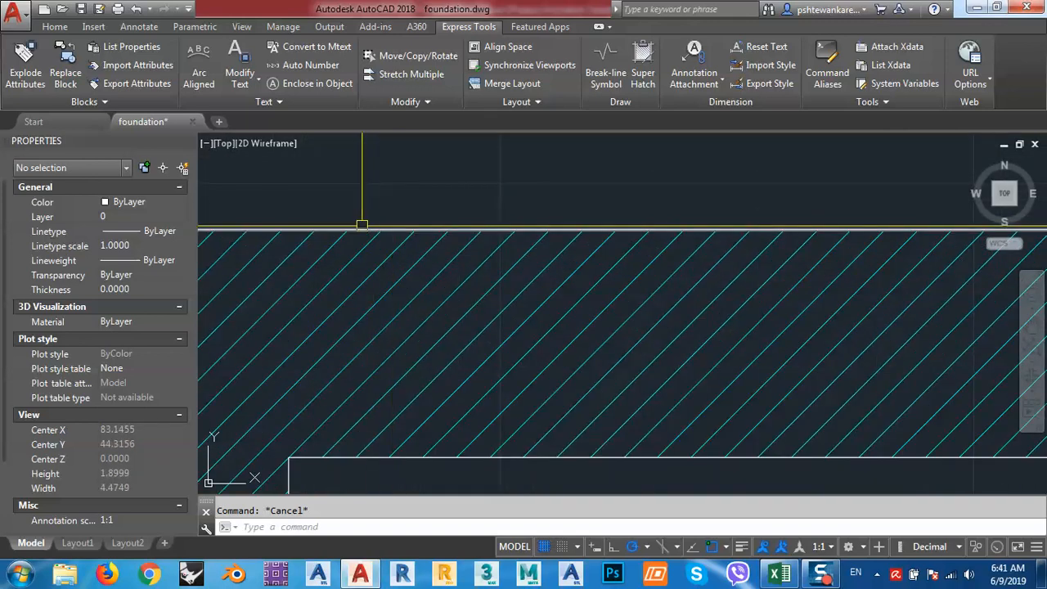
pyautogui.click(360, 223)
pyautogui.scroll(-2, 465, 197)
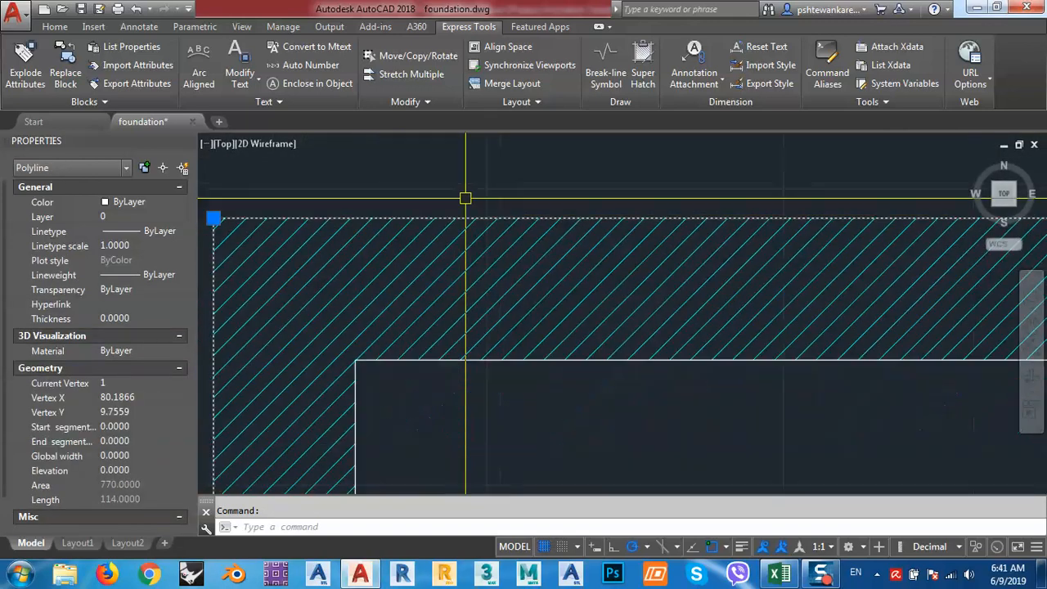
pyautogui.scroll(-4, 466, 198)
pyautogui.press('Escape')
pyautogui.scroll(-3, 465, 198)
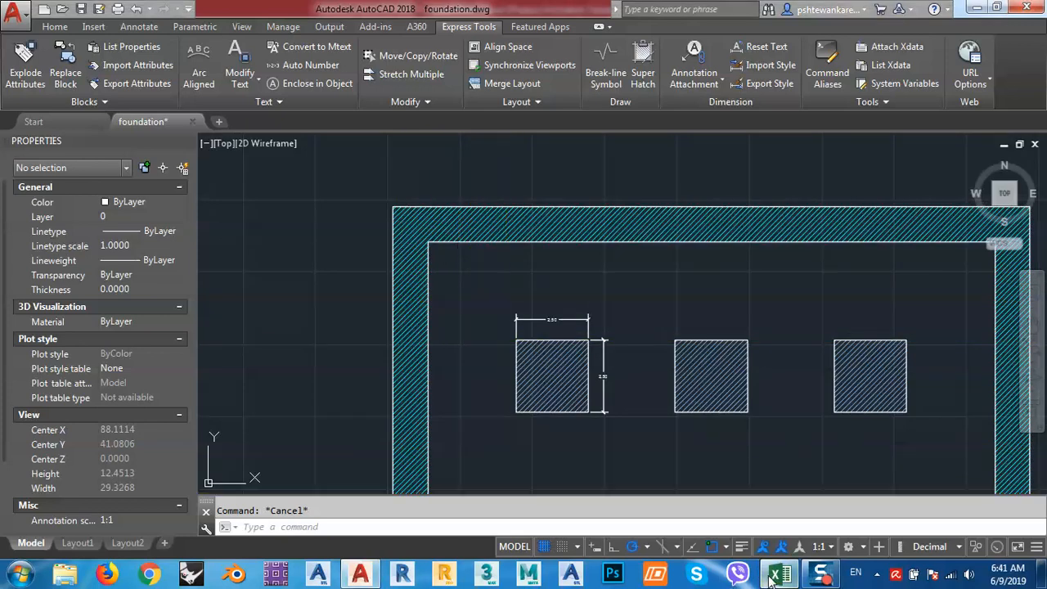
# - Switch to Excel, fill the area formula from E3 down to E4, and sum the area column into E7
pyautogui.click(773, 575)
pyautogui.click(279, 198)
pyautogui.moveTo(293, 206); pyautogui.dragTo(296, 223)
pyautogui.click(304, 288)
pyautogui.moveTo(270, 183); pyautogui.dragTo(271, 259)
pyautogui.click(886, 51)
pyautogui.click(517, 336)
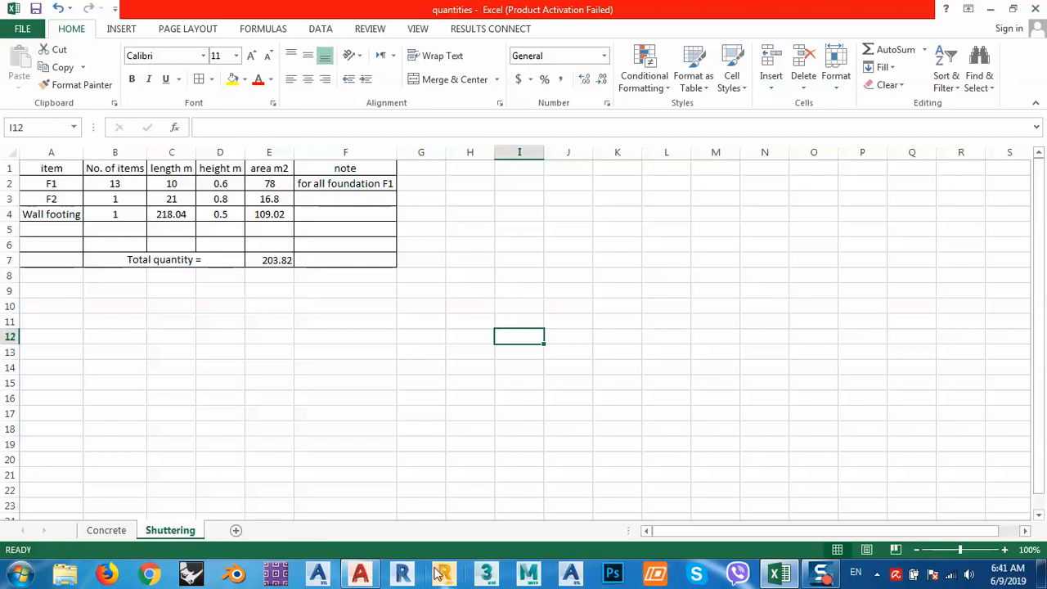
# - Switch to AutoCAD and review the original foundation plan, the footing sections and the hatched plan
pyautogui.click(367, 576)
pyautogui.scroll(-2, 374, 297)
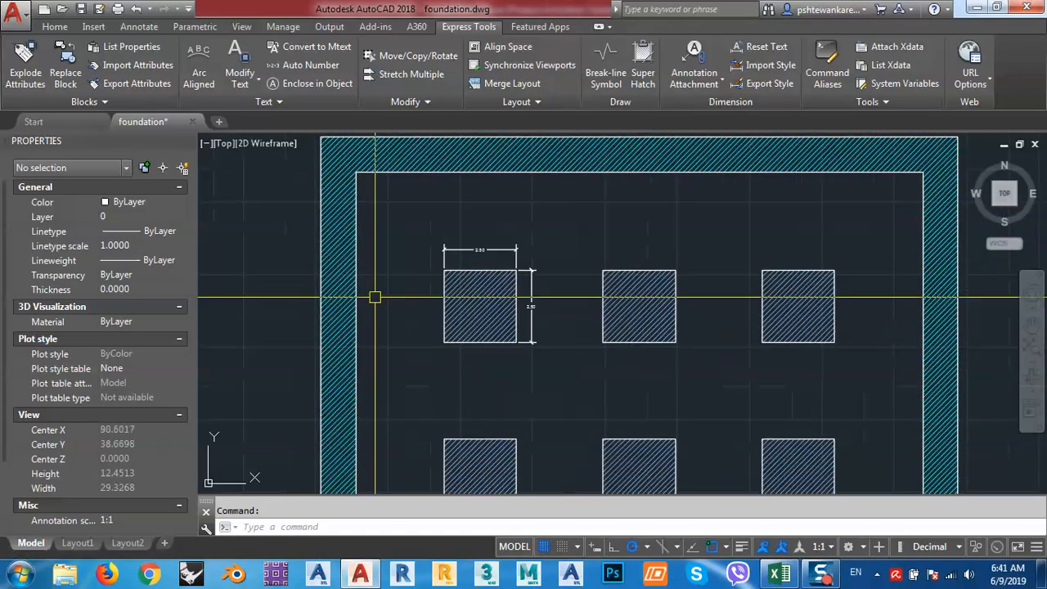
pyautogui.scroll(-2, 496, 229)
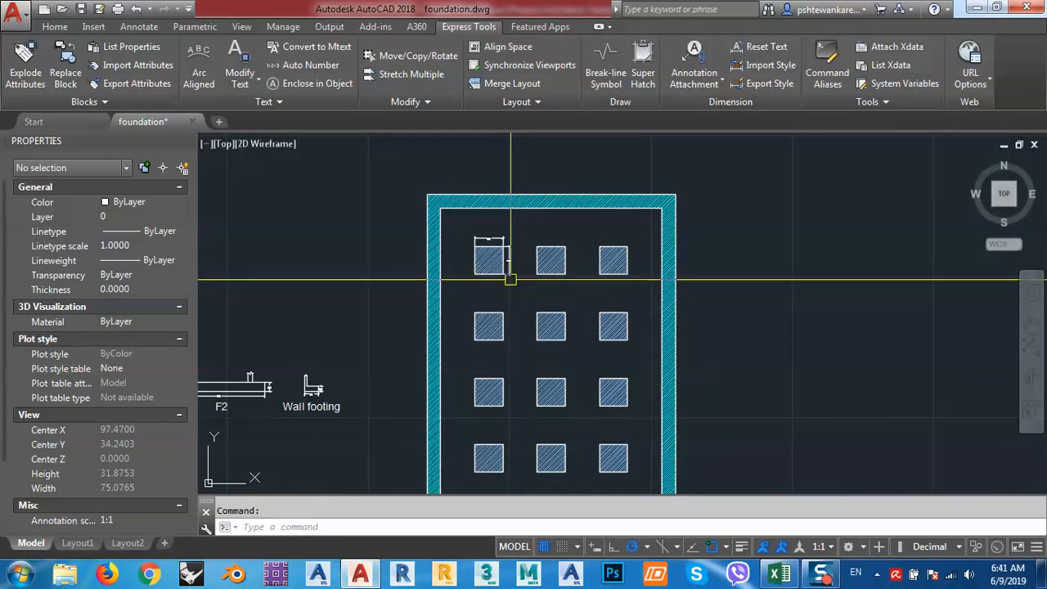
pyautogui.moveTo(519, 273); pyautogui.dragTo(580, 289, button='middle')
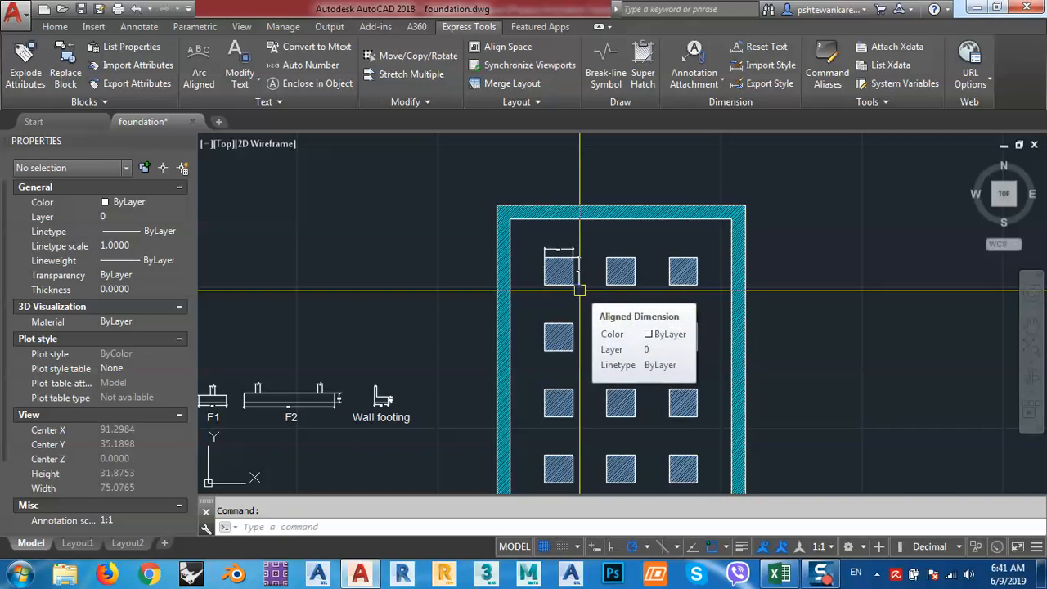
pyautogui.scroll(-1, 593, 295)
pyautogui.moveTo(398, 297); pyautogui.dragTo(547, 278, button='middle')
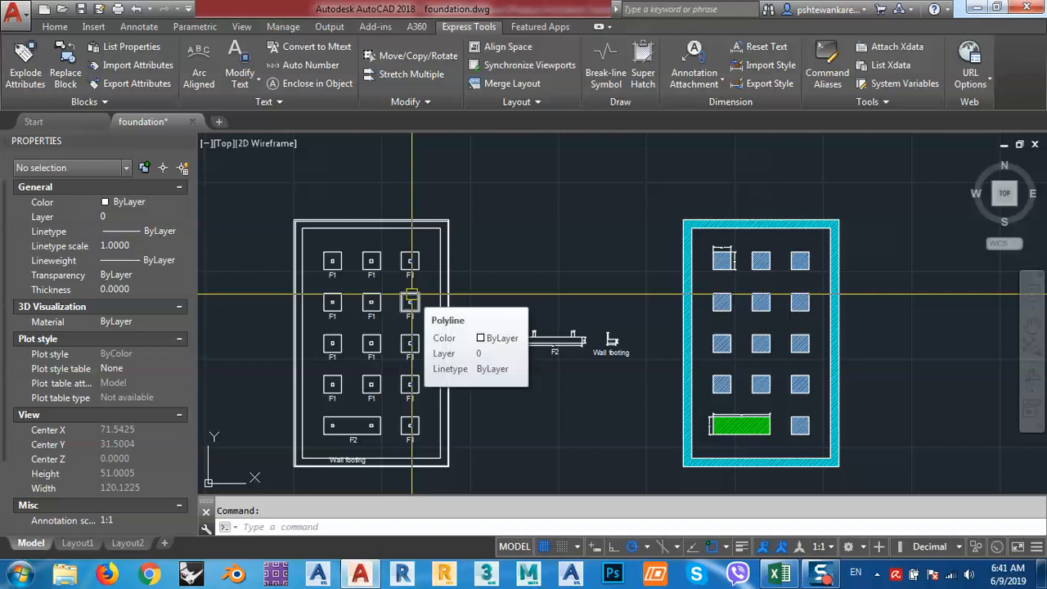
pyautogui.moveTo(575, 383); pyautogui.dragTo(550, 384, button='middle')
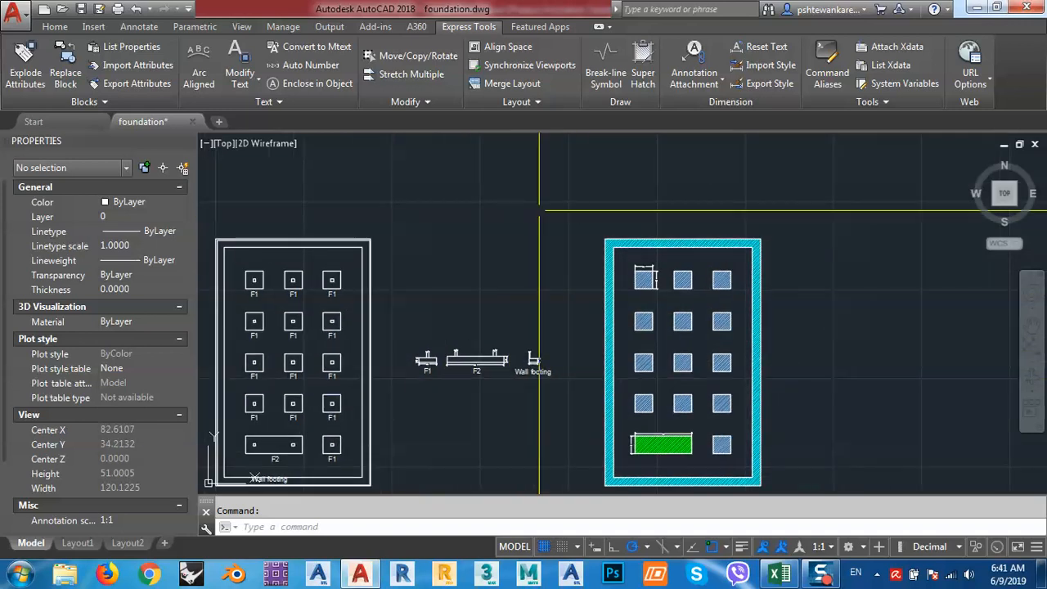
# - Draw a closed, irregular six-sided polyline with a perimeter of about 53 m in the empty area above the hatched plan
pyautogui.moveTo(552, 205); pyautogui.dragTo(379, 382, button='middle')
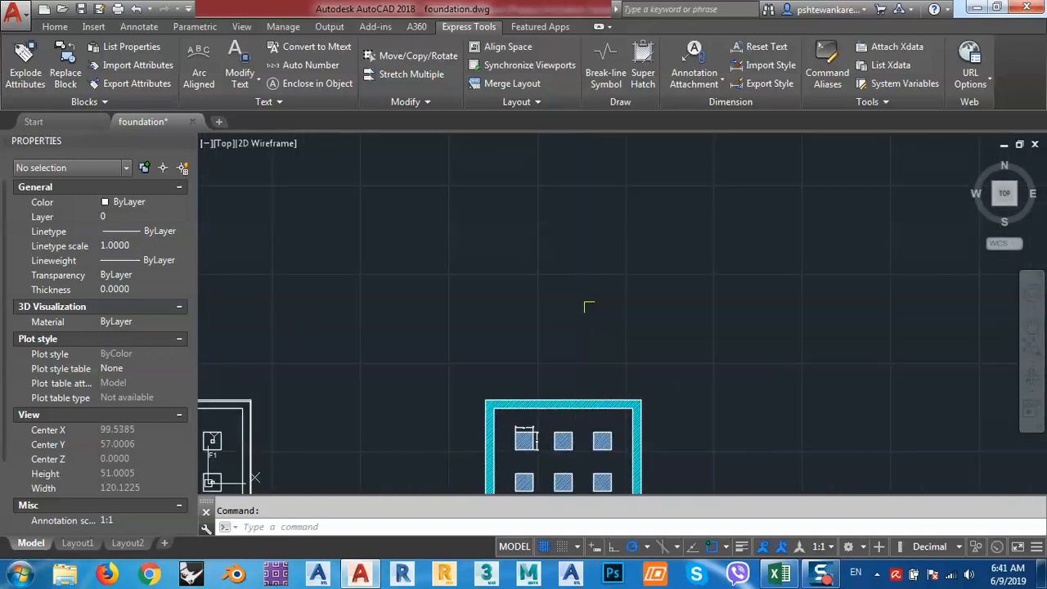
pyautogui.write('pl')
pyautogui.press('Return')
pyautogui.click(592, 253)
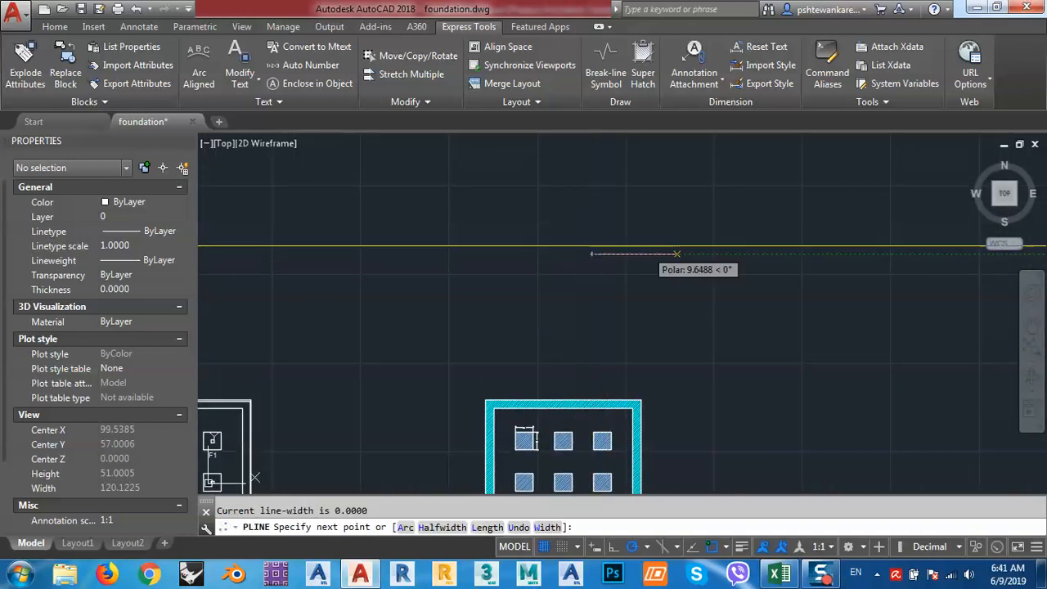
pyautogui.click(694, 228)
pyautogui.click(733, 266)
pyautogui.click(720, 309)
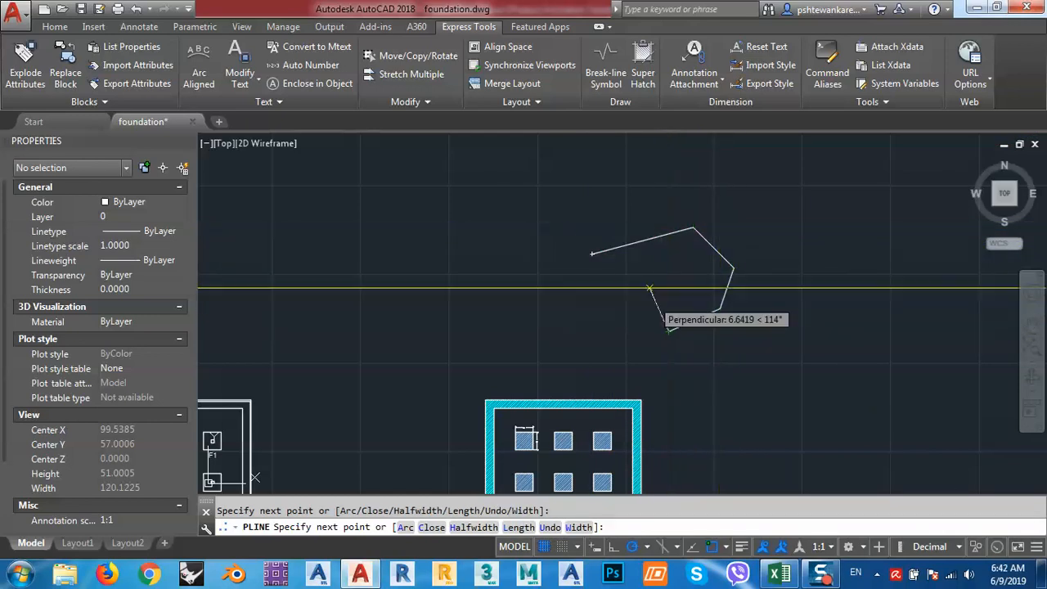
pyautogui.click(668, 331)
pyautogui.click(648, 285)
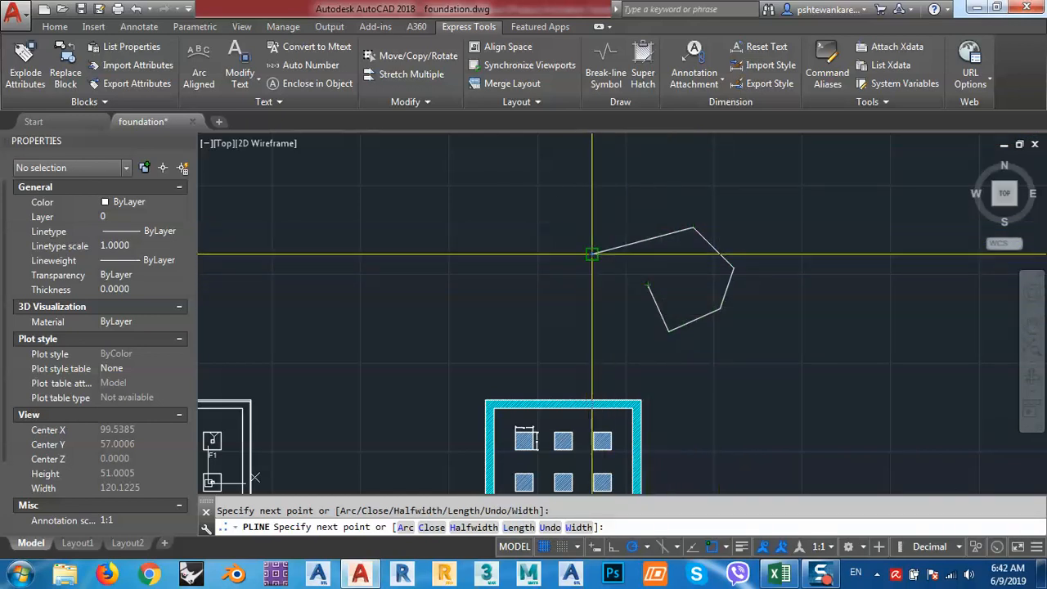
pyautogui.click(591, 253)
pyautogui.press('Return')
# - Hatch the inside of the irregular six-sided polyline with the ANSI31 pattern
pyautogui.moveTo(632, 292); pyautogui.dragTo(610, 288, button='middle')
pyautogui.write('h')
pyautogui.press('Return')
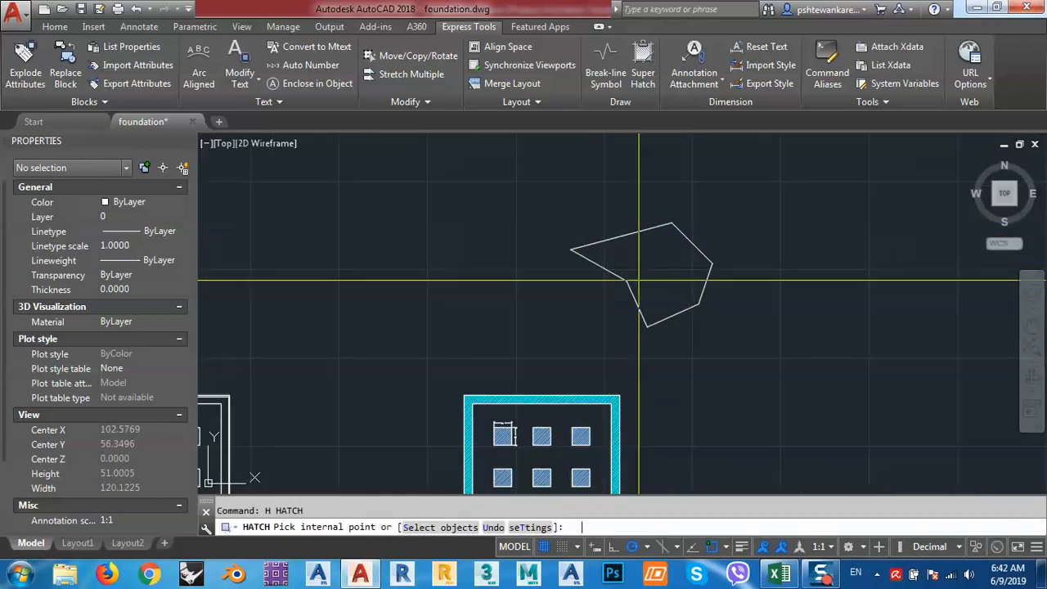
pyautogui.click(657, 266)
pyautogui.press('Return')
# - Erase the boundary polyline around the irregular shape, keeping its hatch
pyautogui.scroll(10, 410, 213)
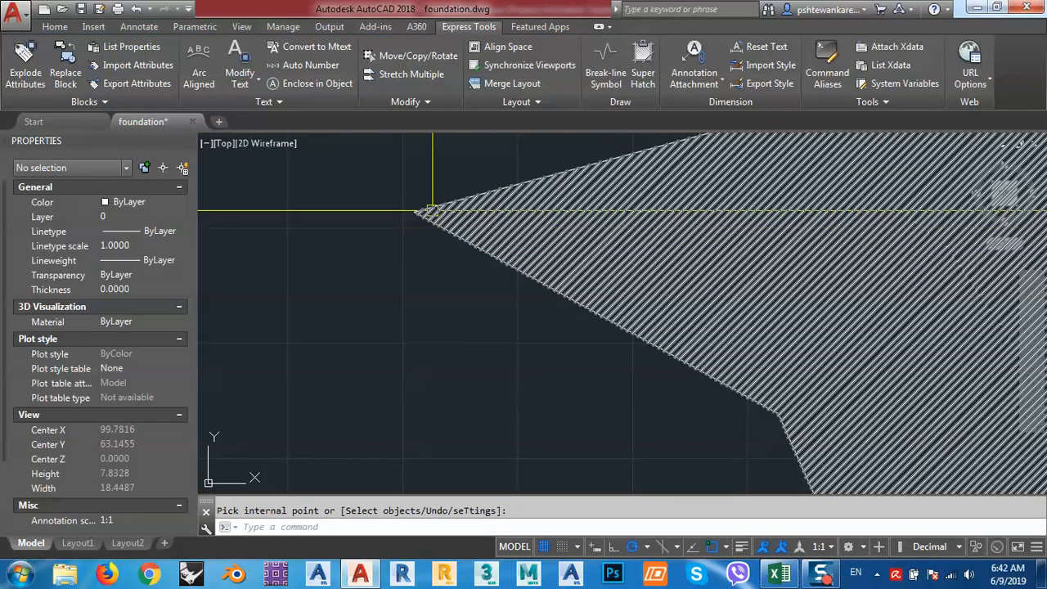
pyautogui.press('Escape')
pyautogui.click(329, 216)
pyautogui.write('e')
pyautogui.press('Return')
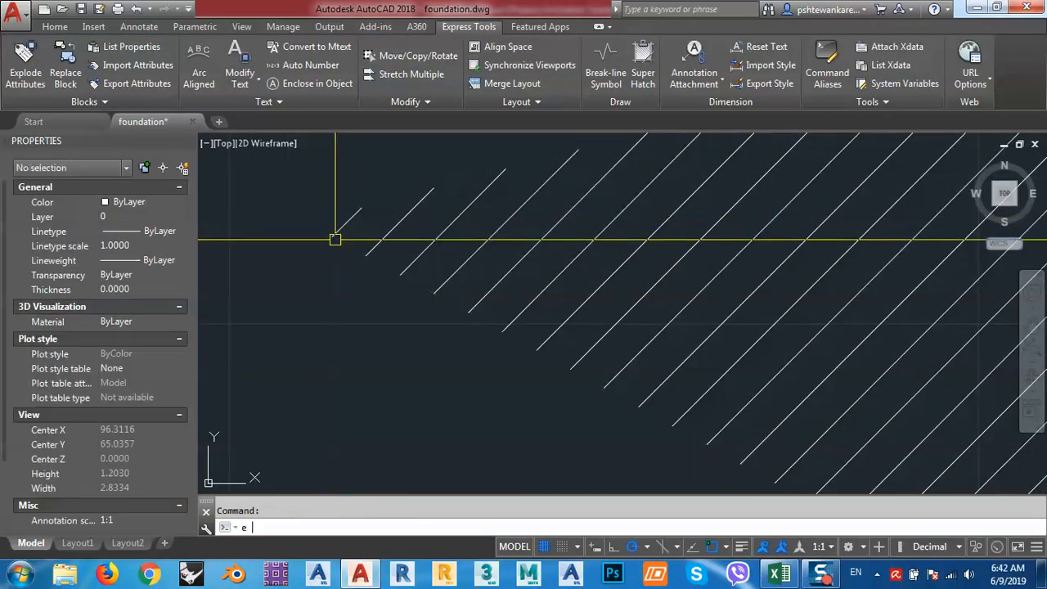
# - Select the boundaryless hatch to view its properties, clear the selection, and examine its edges up close
pyautogui.scroll(-12, 393, 241)
pyautogui.click(506, 249)
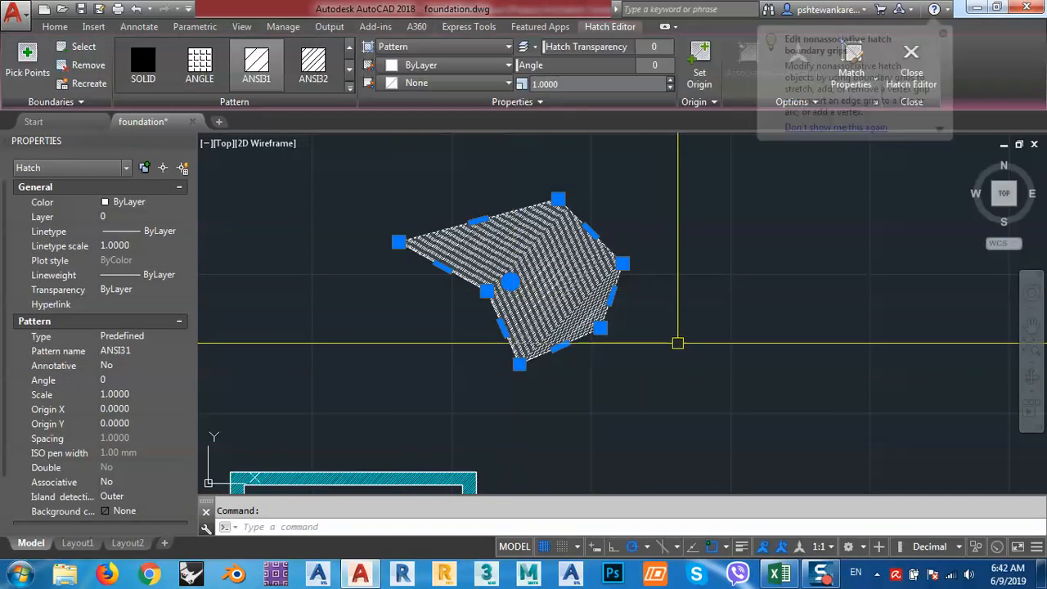
pyautogui.moveTo(679, 344); pyautogui.dragTo(647, 343, button='middle')
pyautogui.press('Escape')
pyautogui.scroll(6, 595, 259)
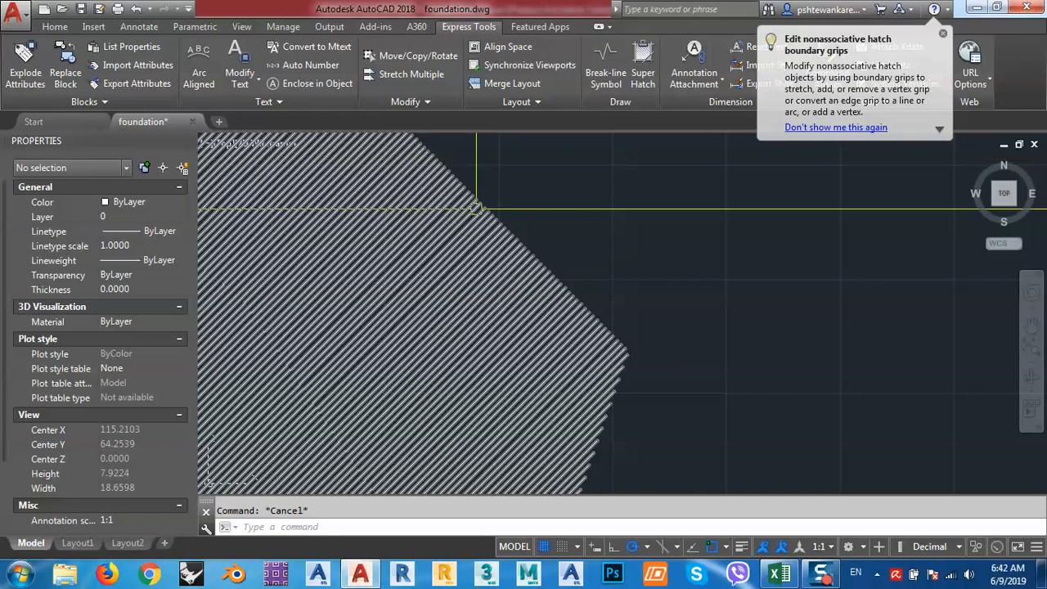
pyautogui.scroll(-4, 595, 323)
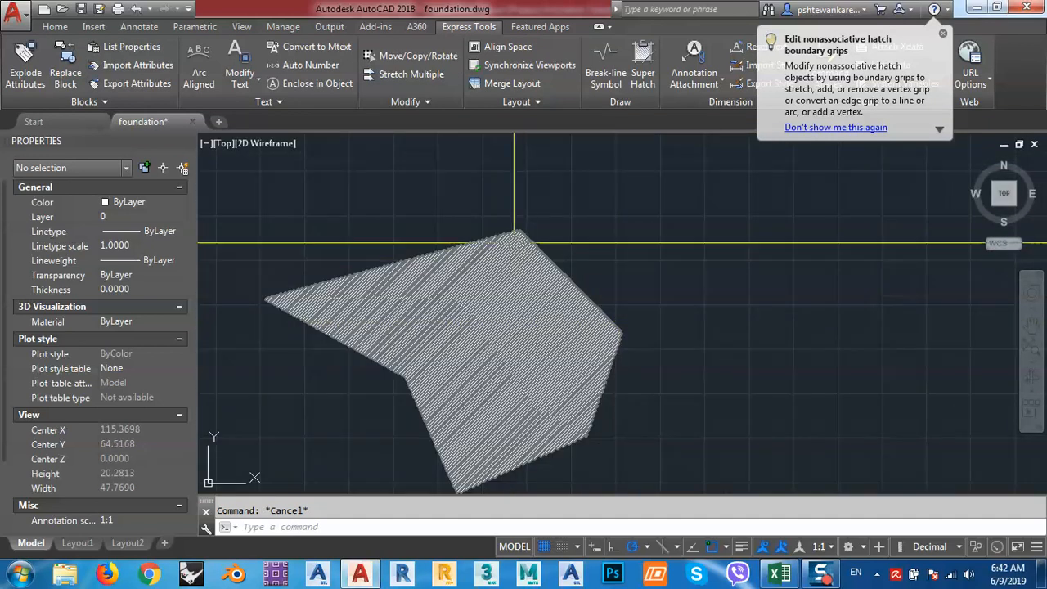
pyautogui.scroll(5, 525, 252)
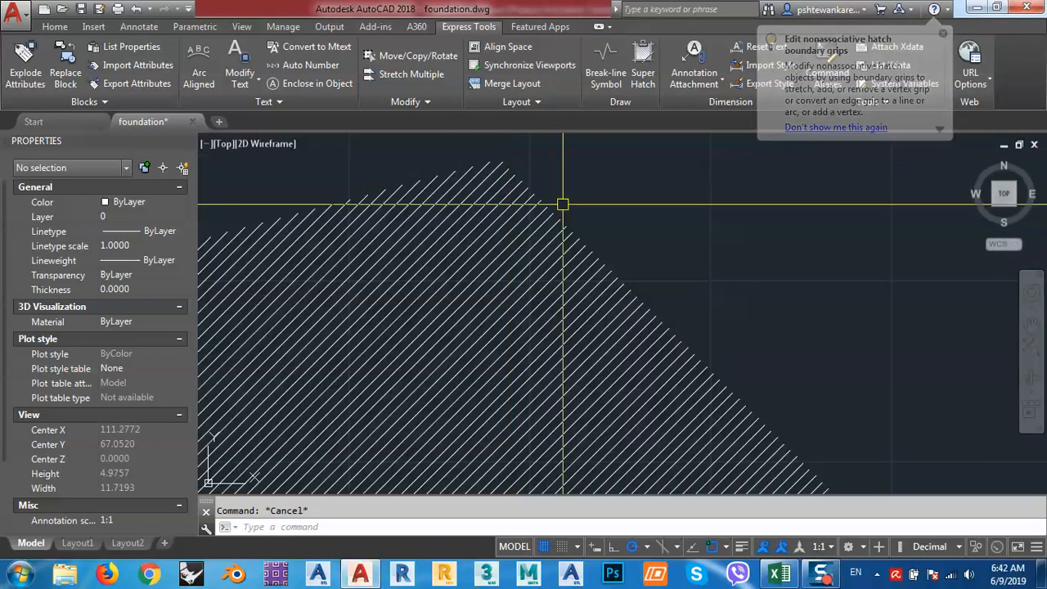
pyautogui.scroll(-5, 577, 241)
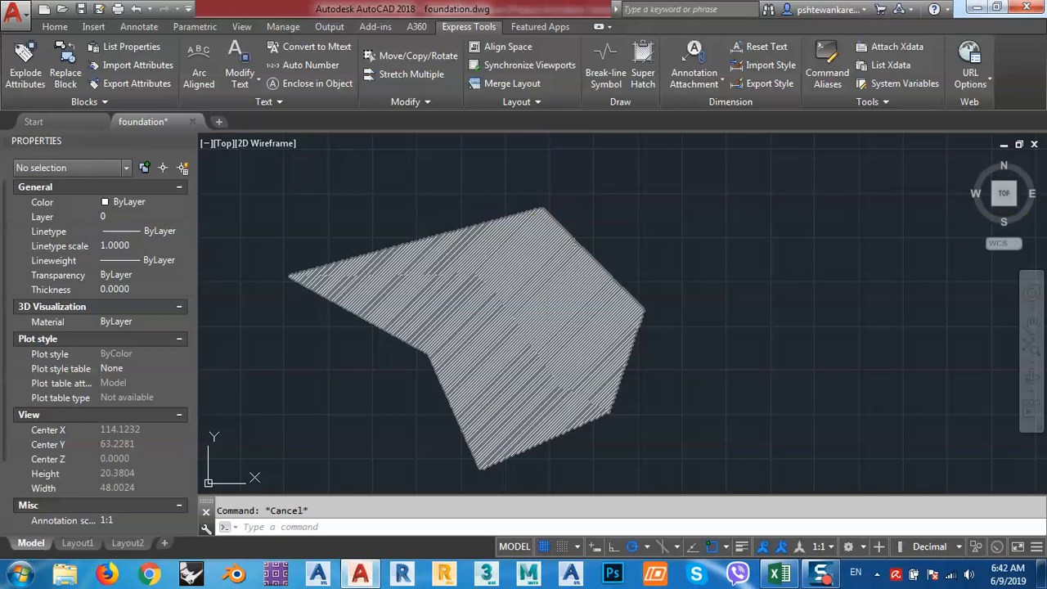
# - List the irregular hatch's properties to read its area, and close the text window
pyautogui.click(560, 268)
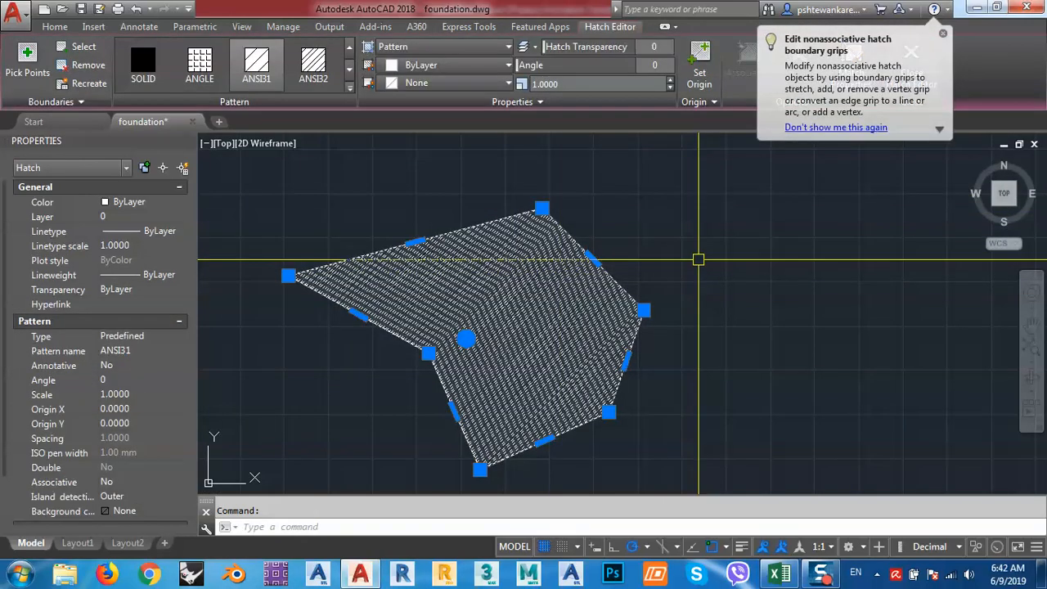
pyautogui.write('LI')
pyautogui.press('Return')
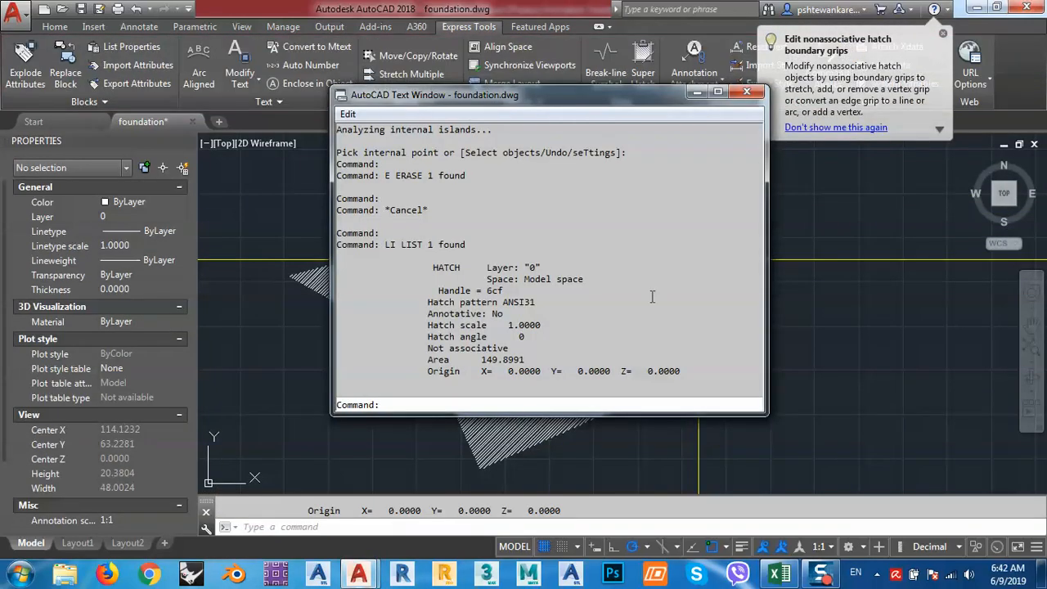
pyautogui.moveTo(490, 348); pyautogui.dragTo(525, 359)
pyautogui.click(537, 388)
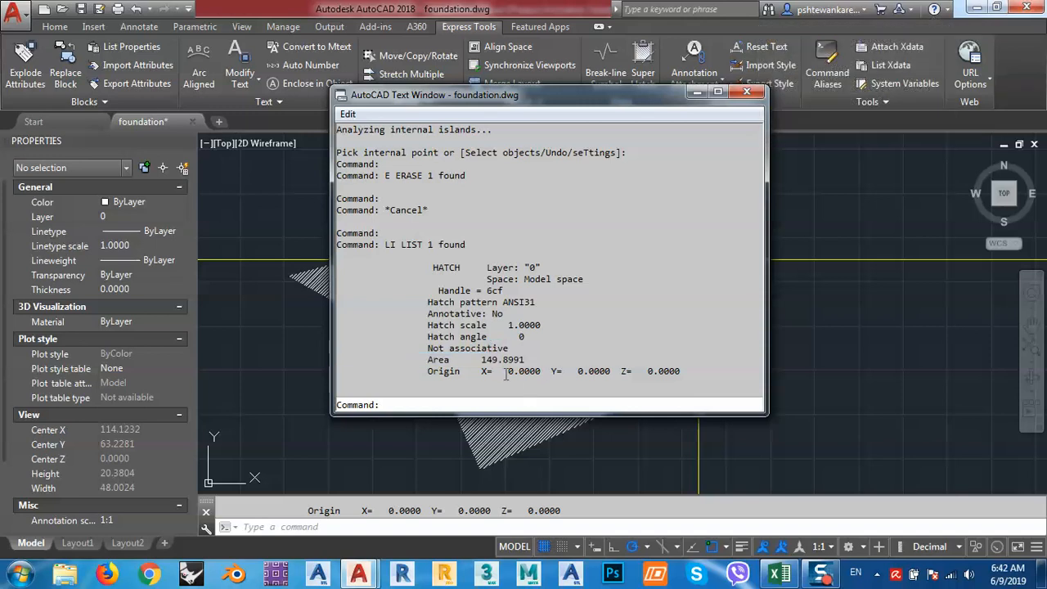
pyautogui.click(746, 92)
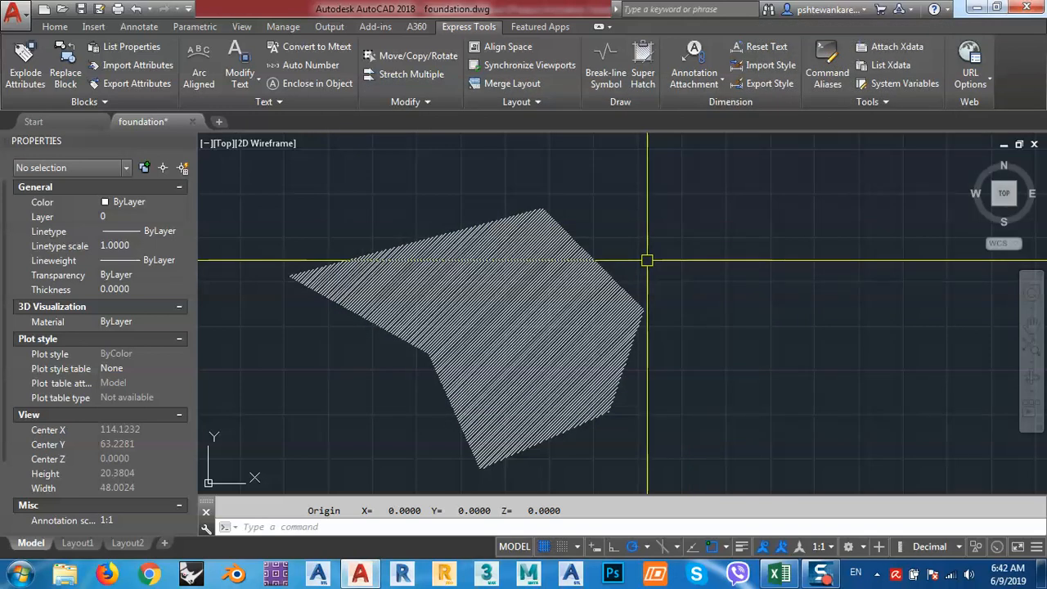
# - Generate a new boundary polyline from the irregular hatch and inspect its outline
pyautogui.click(601, 263)
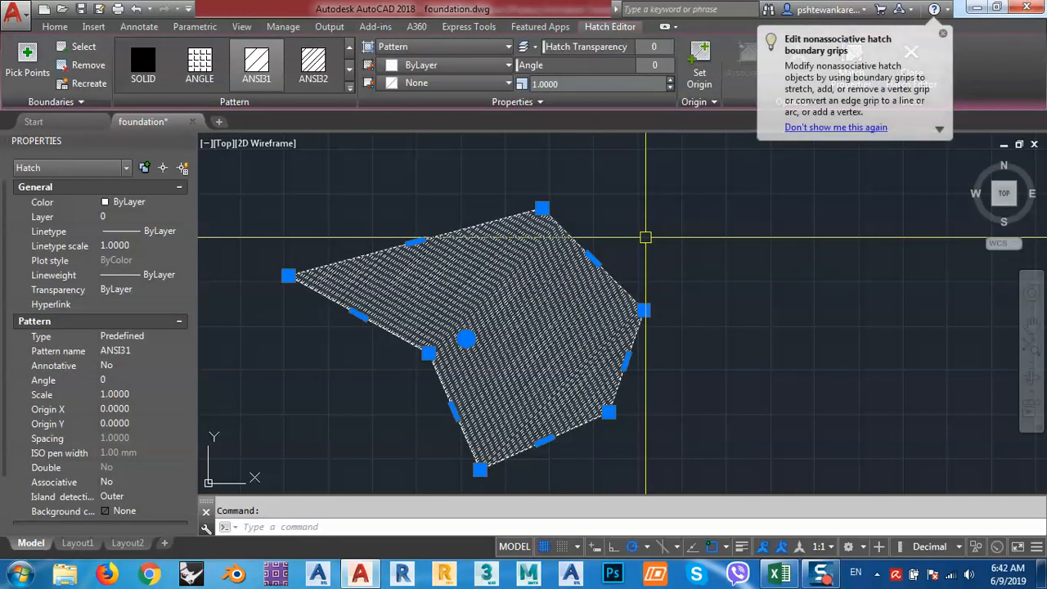
pyautogui.rightClick(645, 238)
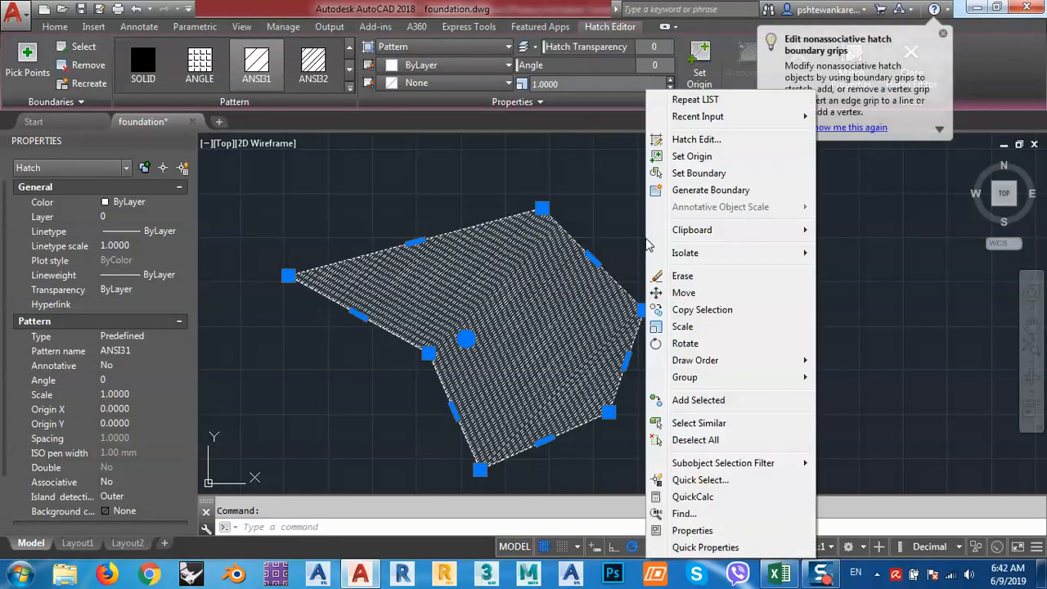
pyautogui.click(711, 190)
pyautogui.press('Escape')
pyautogui.scroll(5, 528, 217)
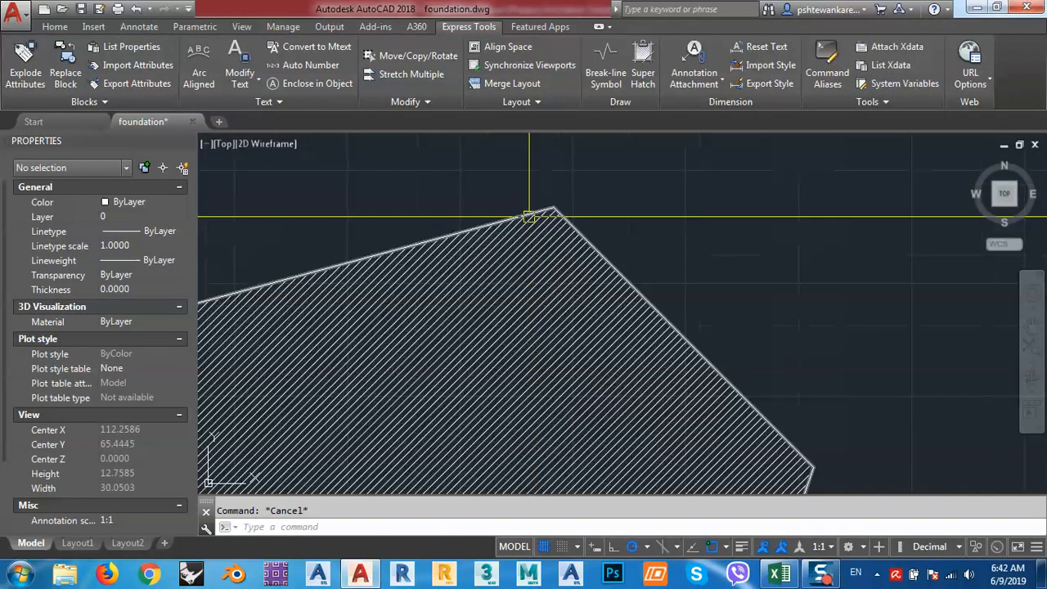
pyautogui.scroll(-2, 528, 217)
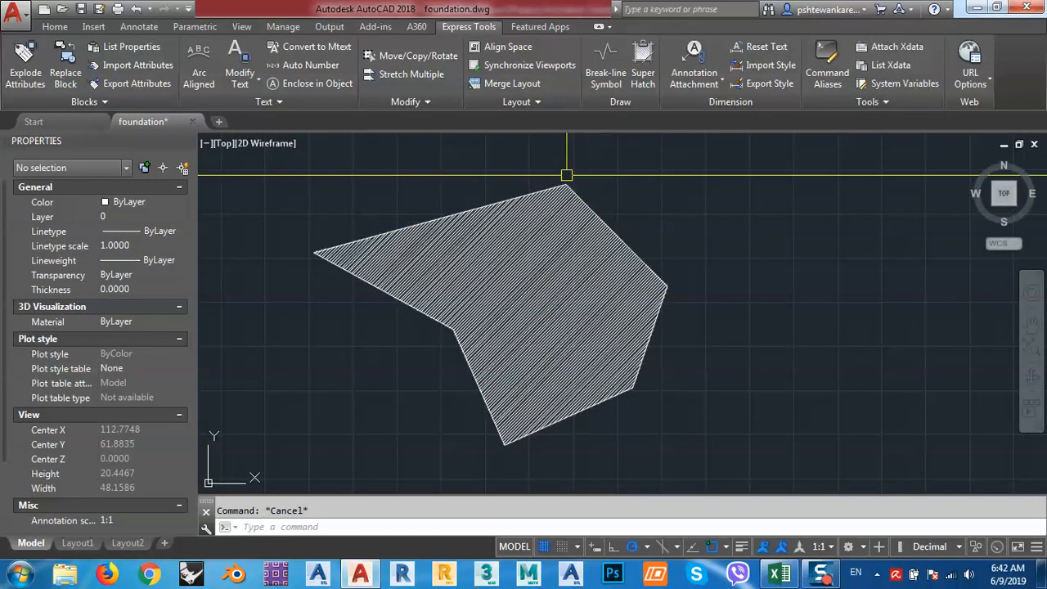
# - Erase the irregular hatch and select its regenerated boundary to read the polyline's area and length
pyautogui.moveTo(480, 245)
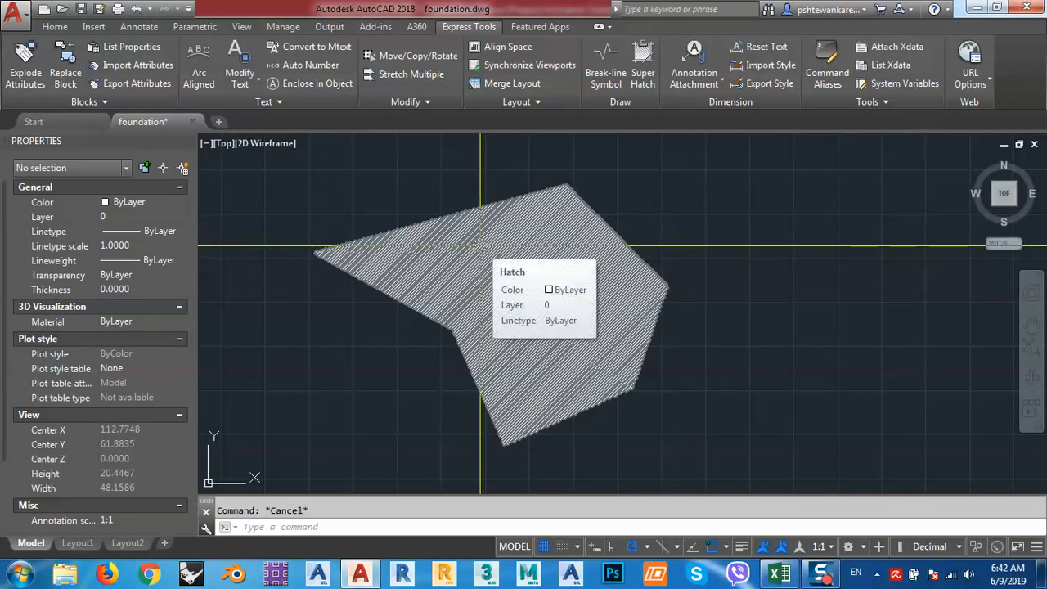
pyautogui.click(481, 267)
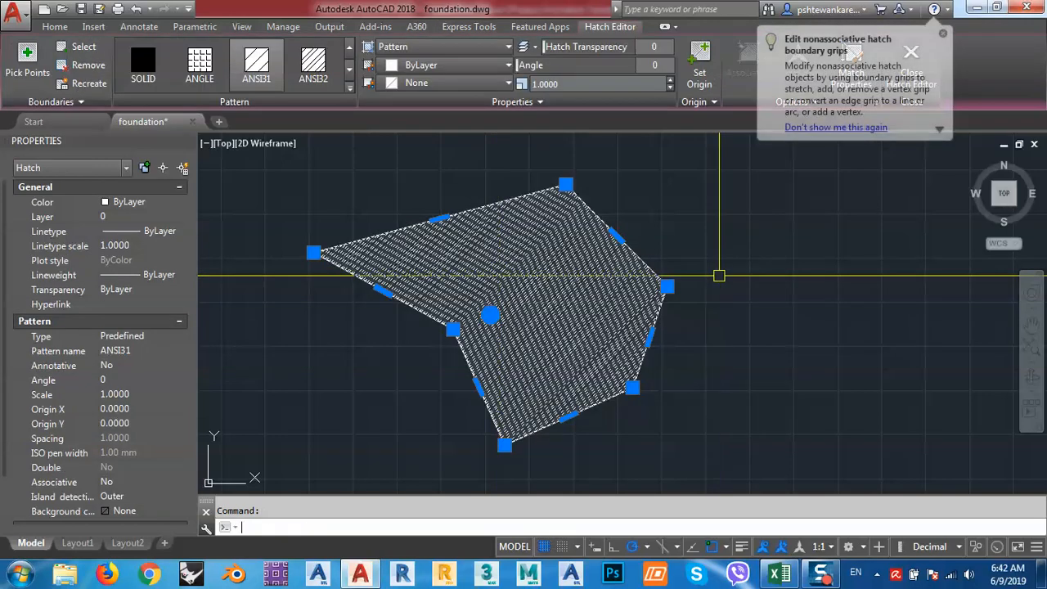
pyautogui.write('E')
pyautogui.press('Return')
pyautogui.click(470, 211)
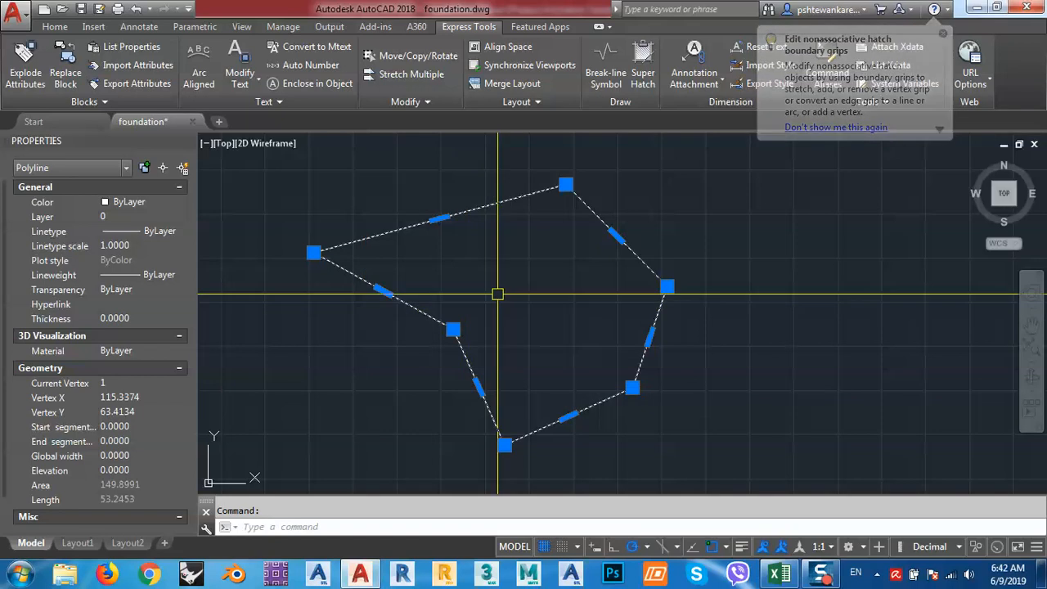
# - Erase the regenerated boundary polyline and return to the foundation plans
pyautogui.write('E')
pyautogui.press('Return')
pyautogui.scroll(-5, 522, 218)
pyautogui.moveTo(521, 218); pyautogui.dragTo(543, 340, button='middle')
pyautogui.scroll(5, 565, 246)
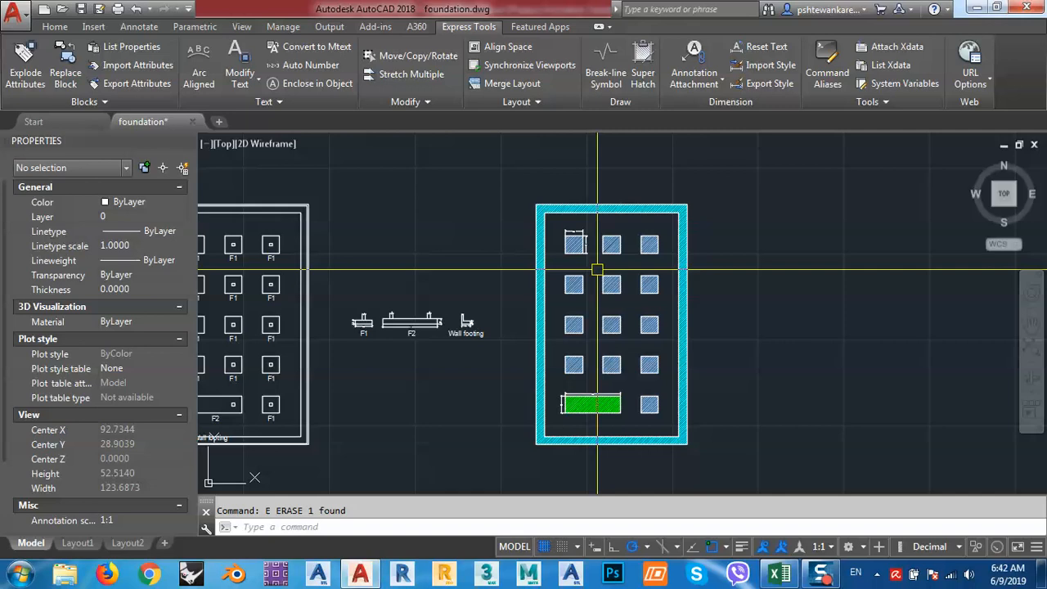
# - Examine the foundation plans, the hatched copy and the dimensioned F1 footing section
pyautogui.scroll(-2, 505, 326)
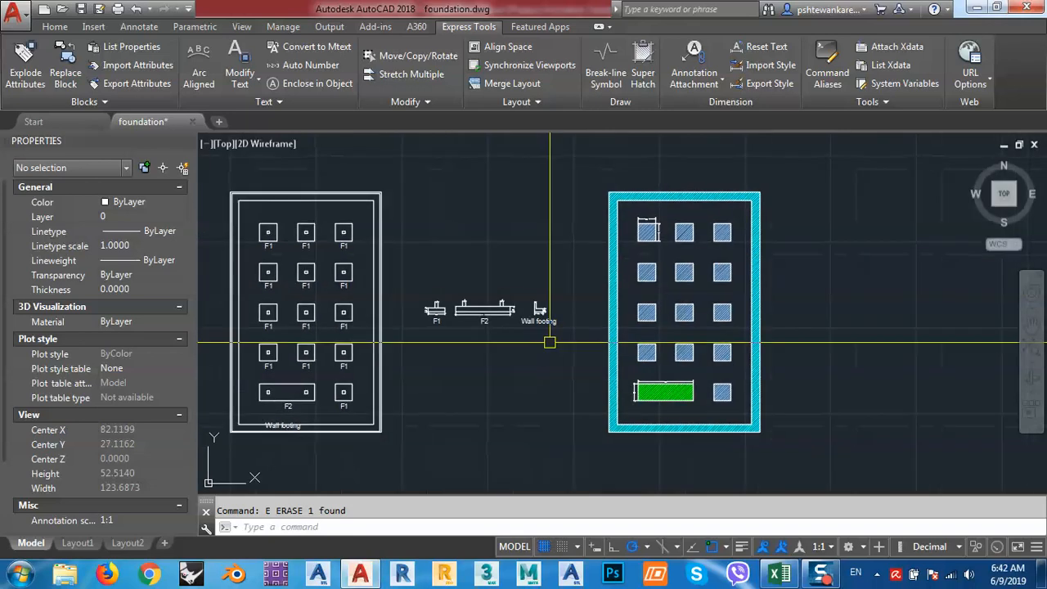
pyautogui.scroll(4, 658, 210)
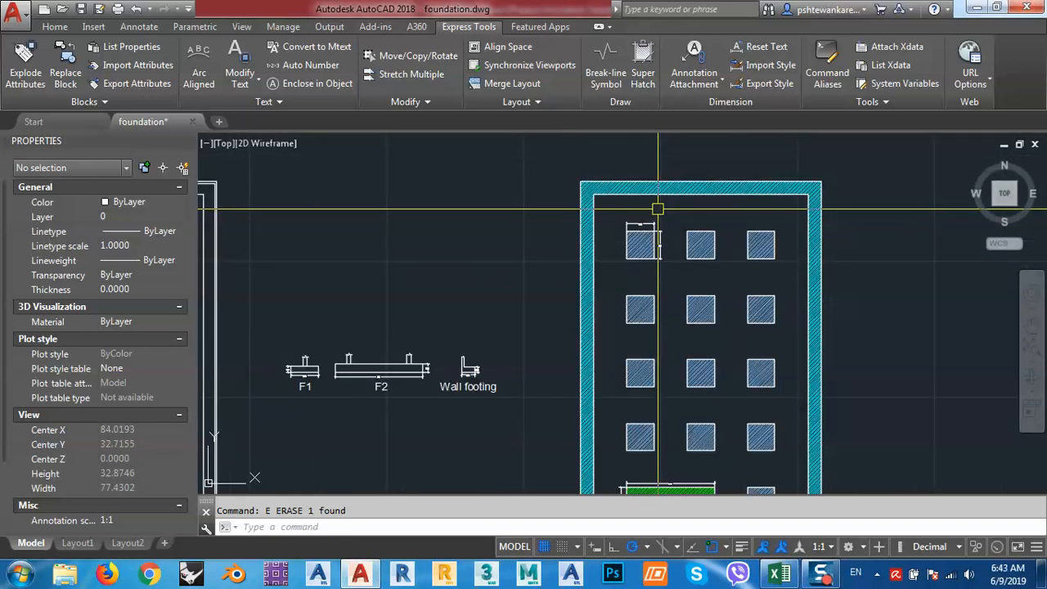
pyautogui.scroll(-4, 642, 218)
pyautogui.scroll(4, 507, 287)
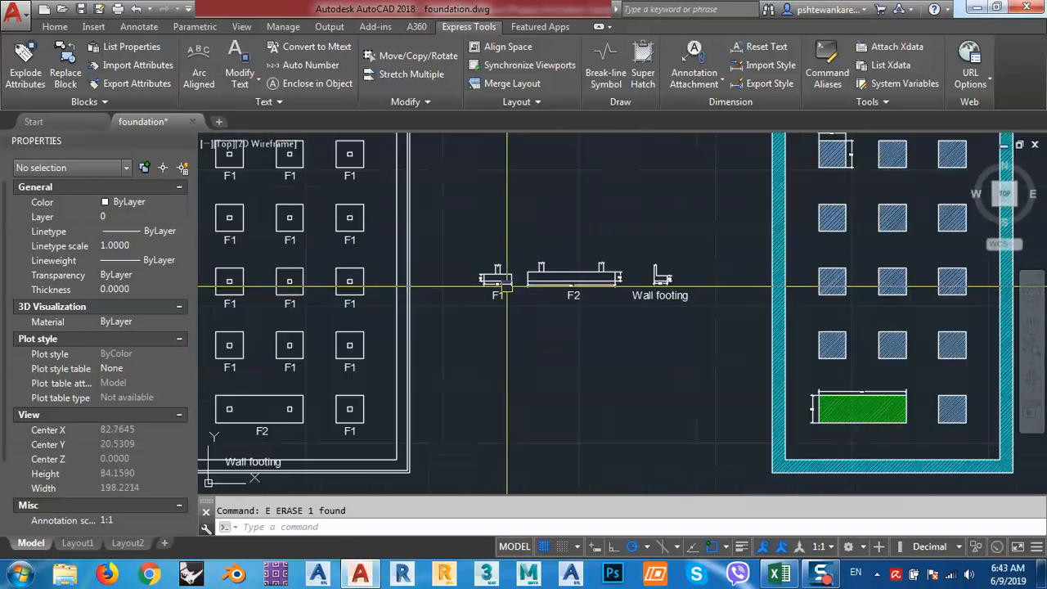
pyautogui.scroll(5, 506, 286)
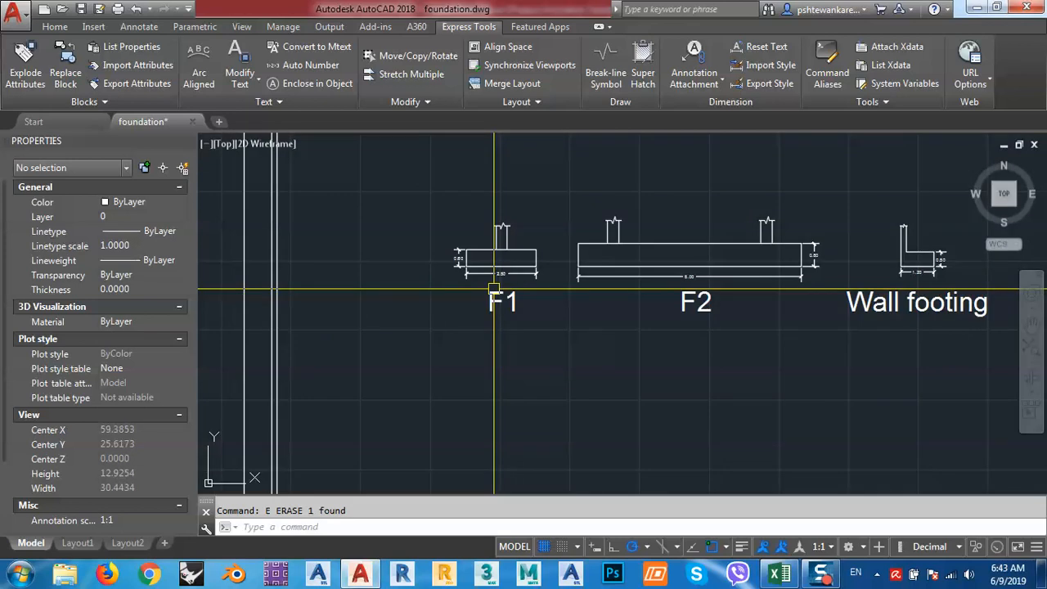
pyautogui.scroll(2, 494, 288)
pyautogui.scroll(-4, 494, 288)
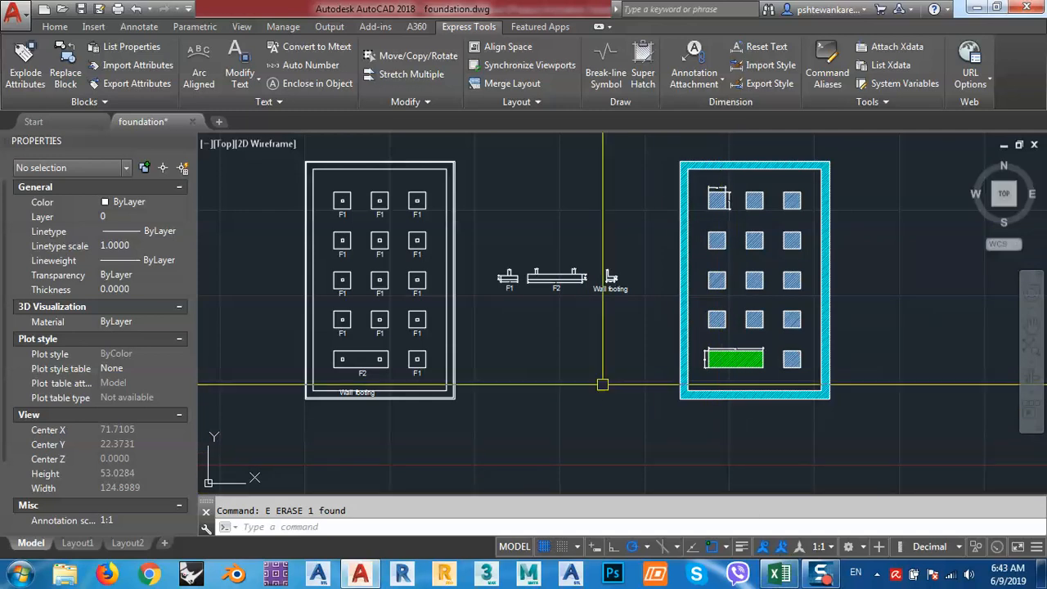
pyautogui.scroll(7, 524, 283)
pyautogui.scroll(5, 467, 261)
pyautogui.moveTo(467, 260); pyautogui.dragTo(484, 335, button='middle')
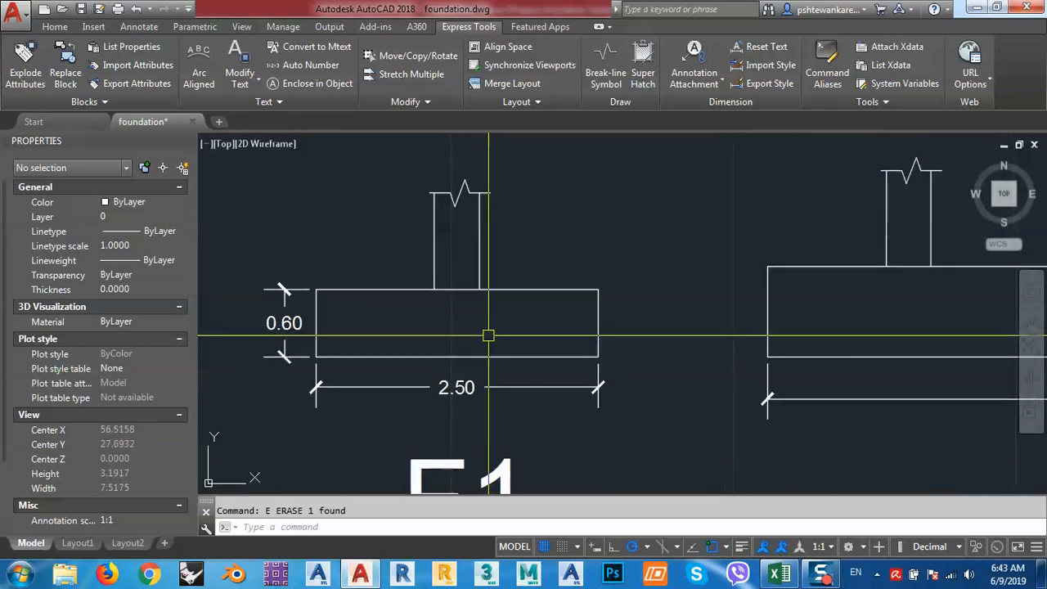
pyautogui.scroll(2, 478, 324)
pyautogui.scroll(-10, 478, 324)
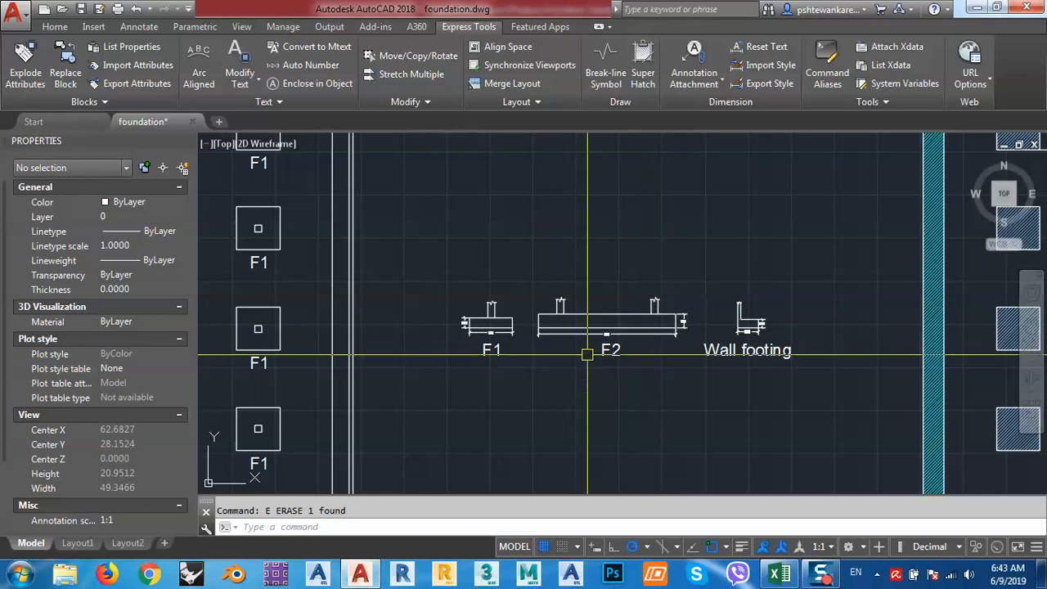
# - Examine the F2 and wall footing sections' dimensions, and return to the F1 section
pyautogui.scroll(2, 735, 326)
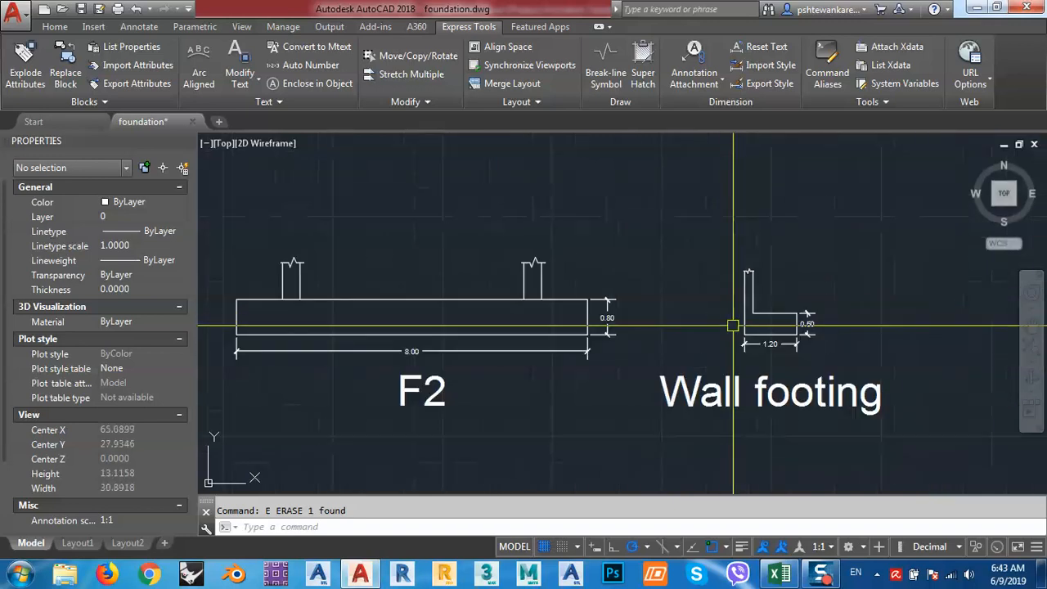
pyautogui.scroll(4, 493, 311)
pyautogui.moveTo(504, 279); pyautogui.dragTo(617, 300, button='middle')
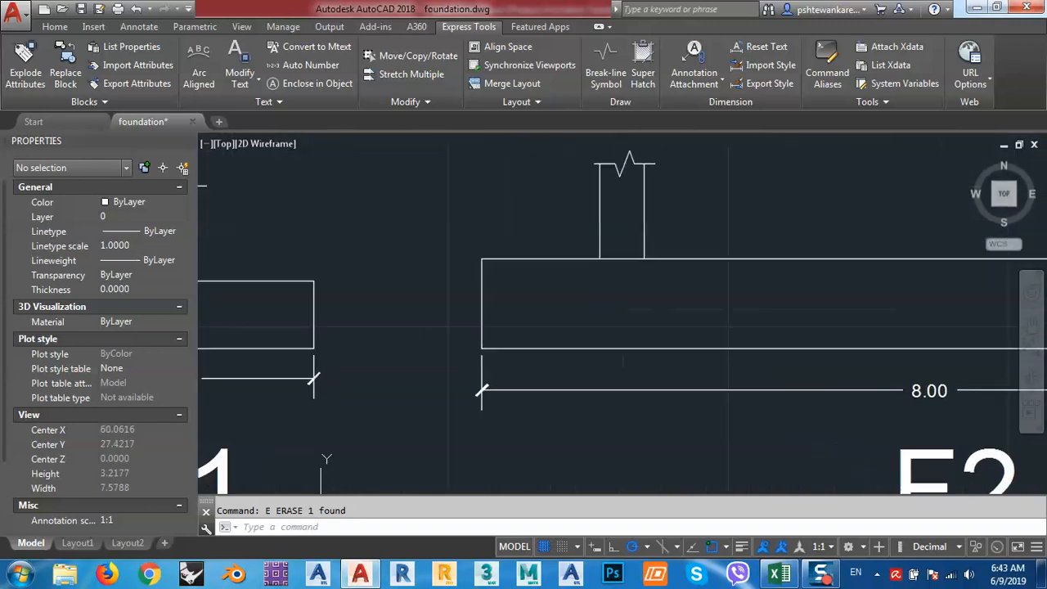
pyautogui.scroll(-2, 761, 293)
pyautogui.moveTo(501, 319); pyautogui.dragTo(601, 341, button='middle')
pyautogui.scroll(3, 426, 353)
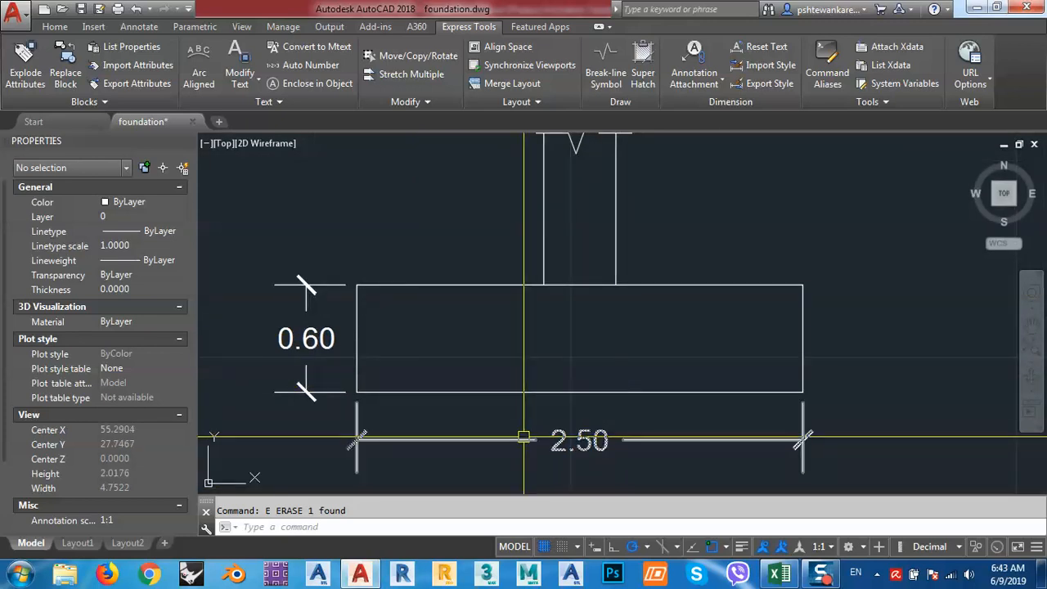
pyautogui.moveTo(452, 394)
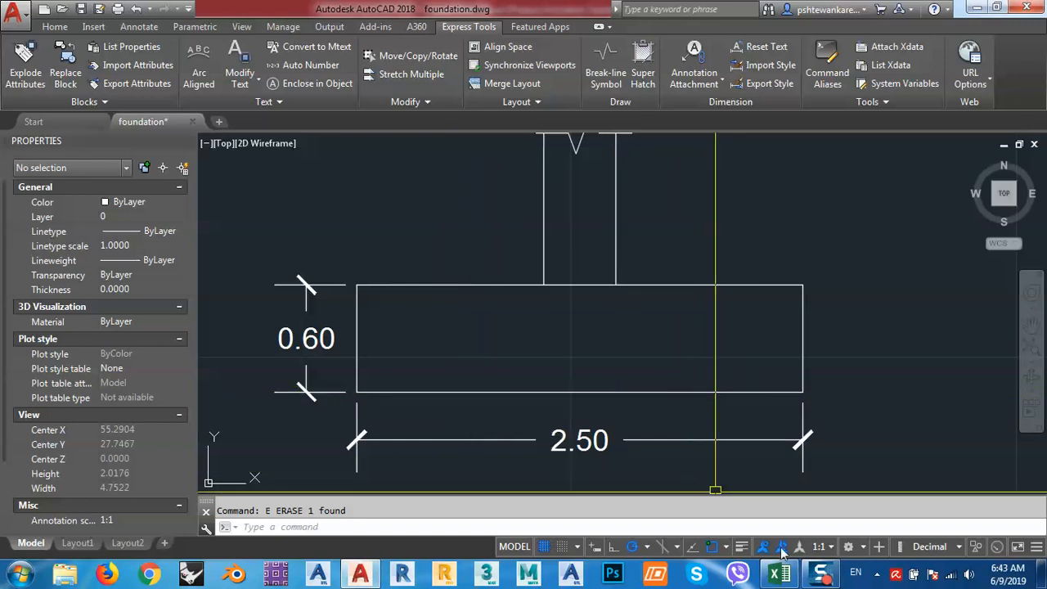
# - Offset the bottom edge and both side edges of the F1 footing section inward by 0.075
pyautogui.moveTo(597, 413); pyautogui.dragTo(584, 401, button='middle')
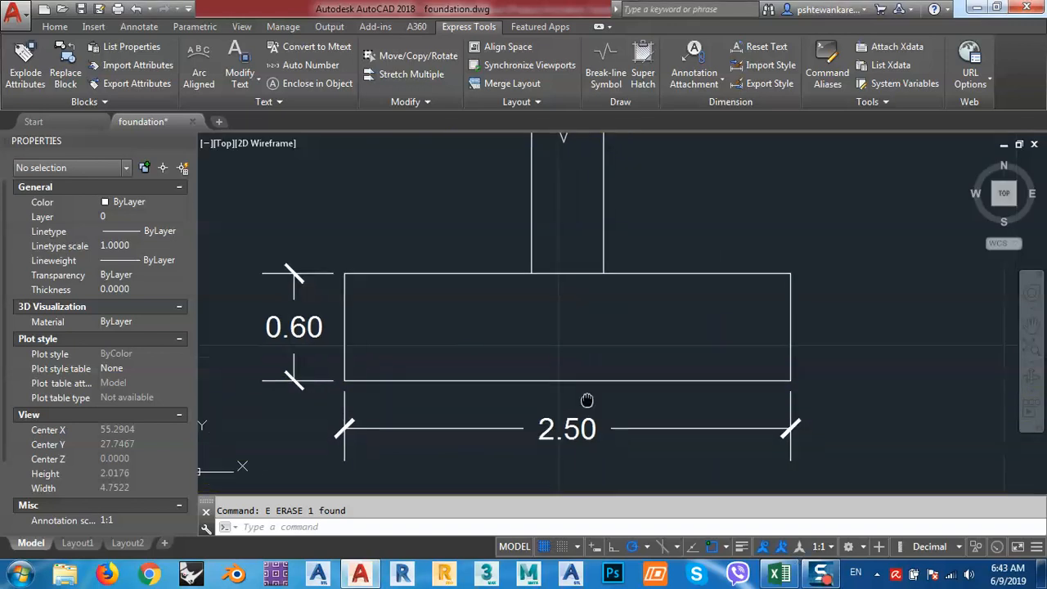
pyautogui.moveTo(476, 405); pyautogui.dragTo(491, 421, button='middle')
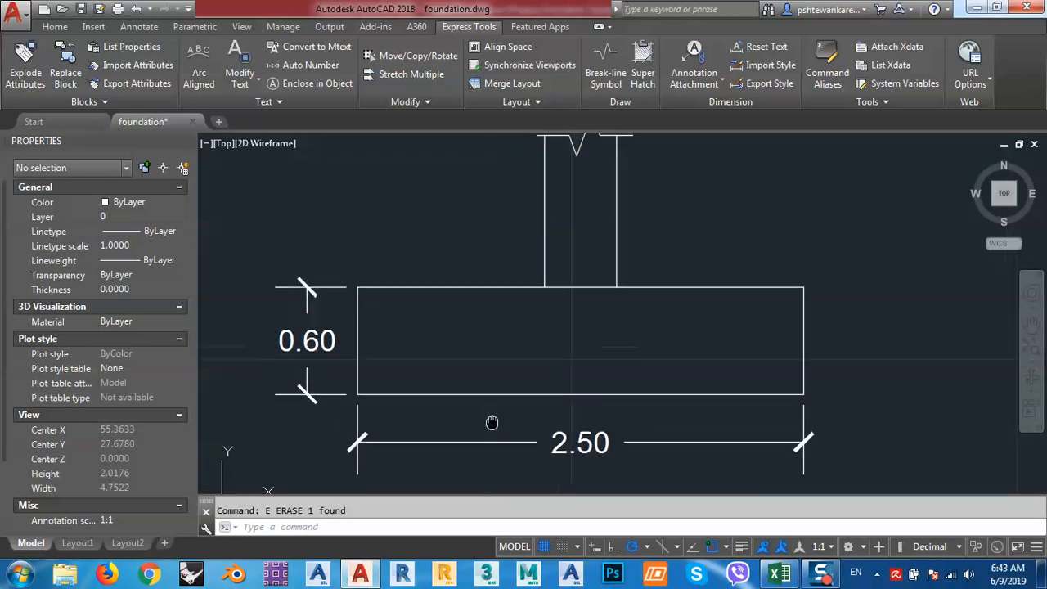
pyautogui.write('o')
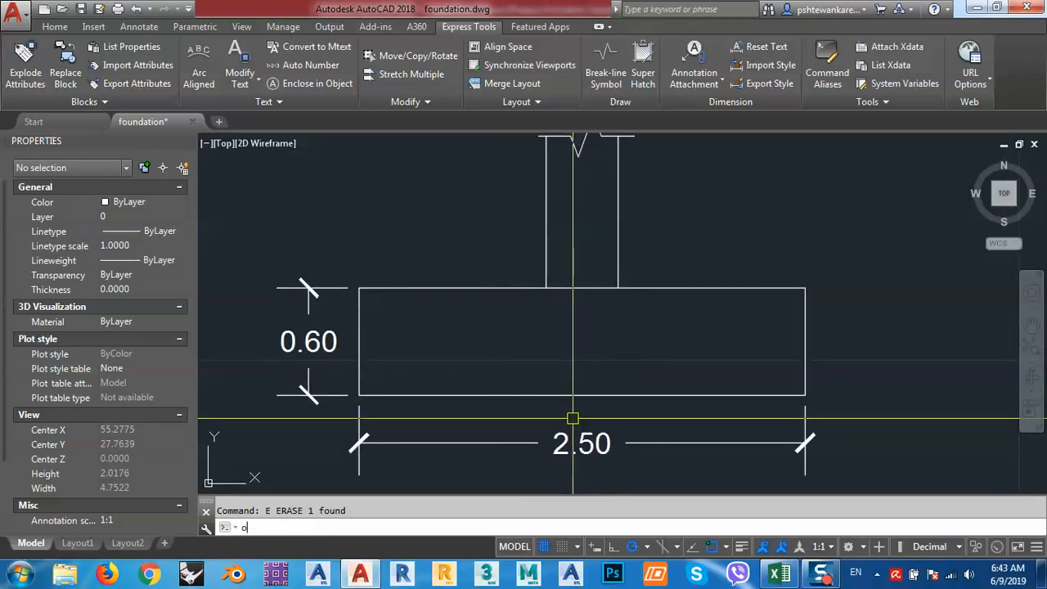
pyautogui.press('Return')
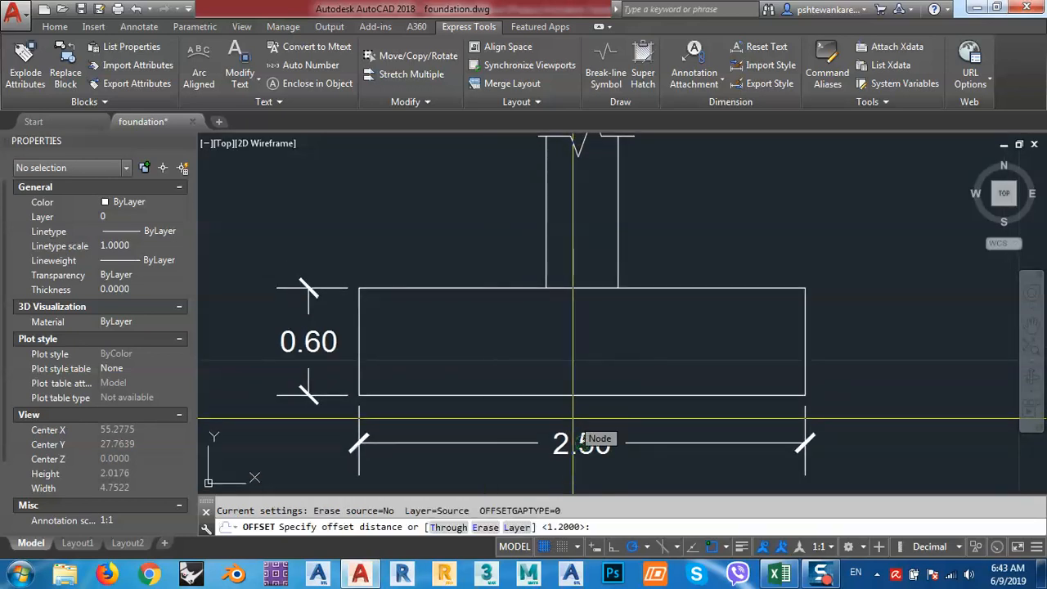
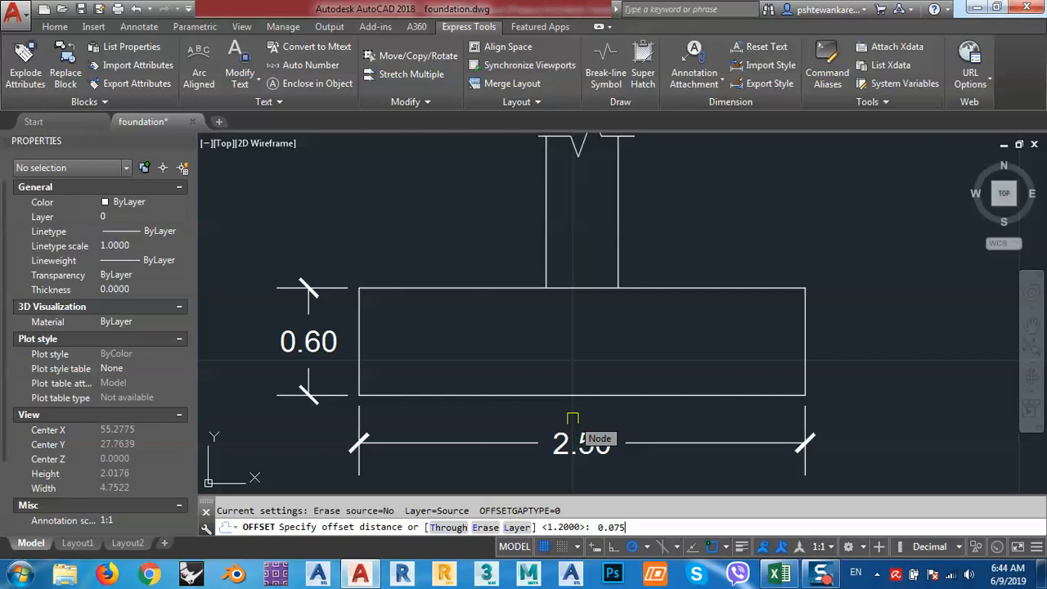
pyautogui.press('Return')
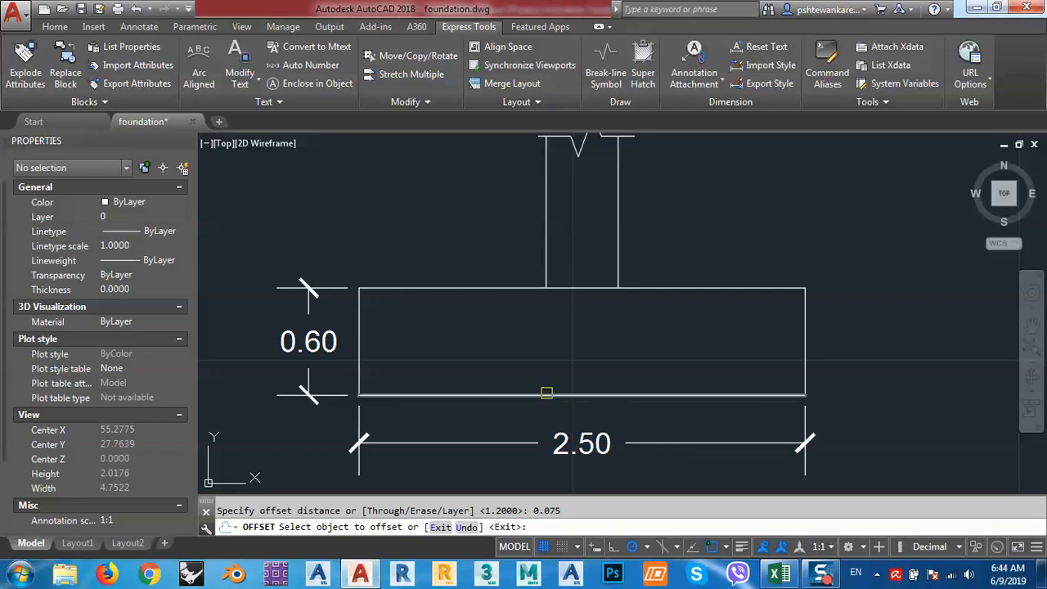
pyautogui.click(547, 393)
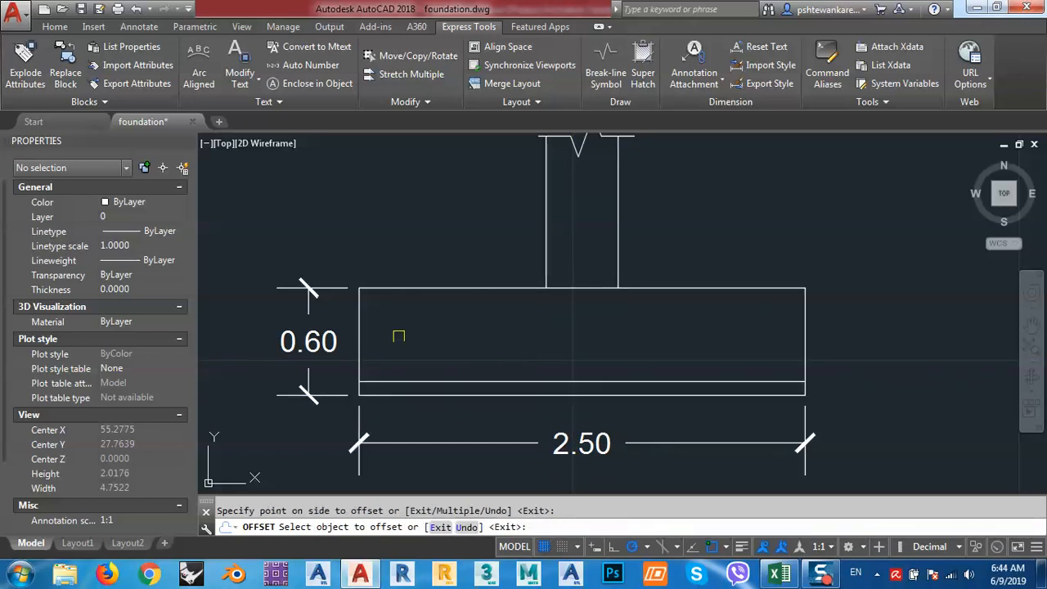
pyautogui.click(363, 334)
pyautogui.click(464, 338)
pyautogui.click(807, 333)
pyautogui.click(759, 332)
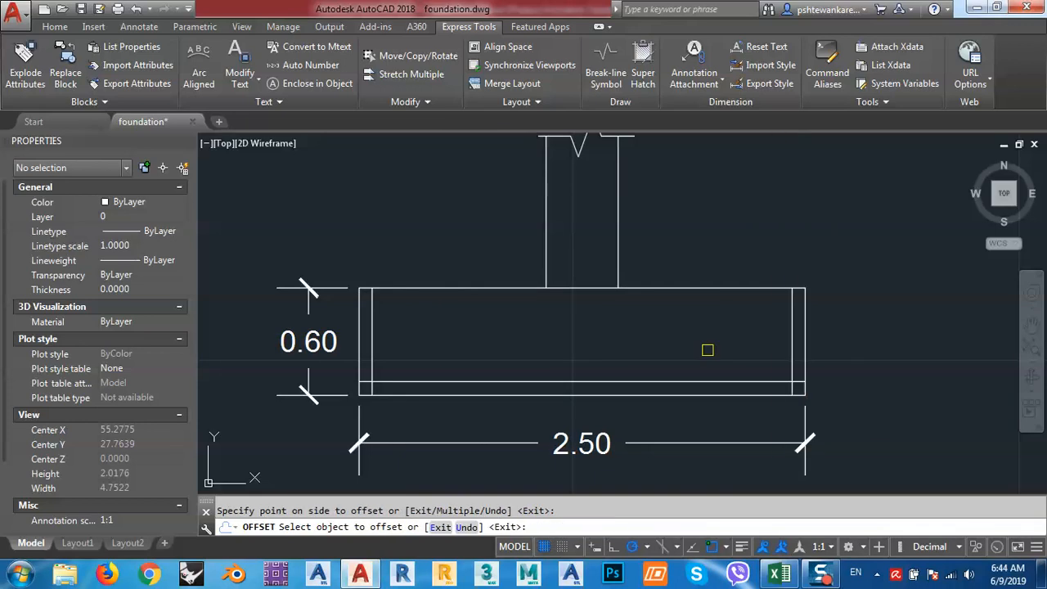
pyautogui.press('Escape')
# - Draw a short horizontal line from the F1 section's right edge inward across the right offset line
pyautogui.scroll(4, 739, 383)
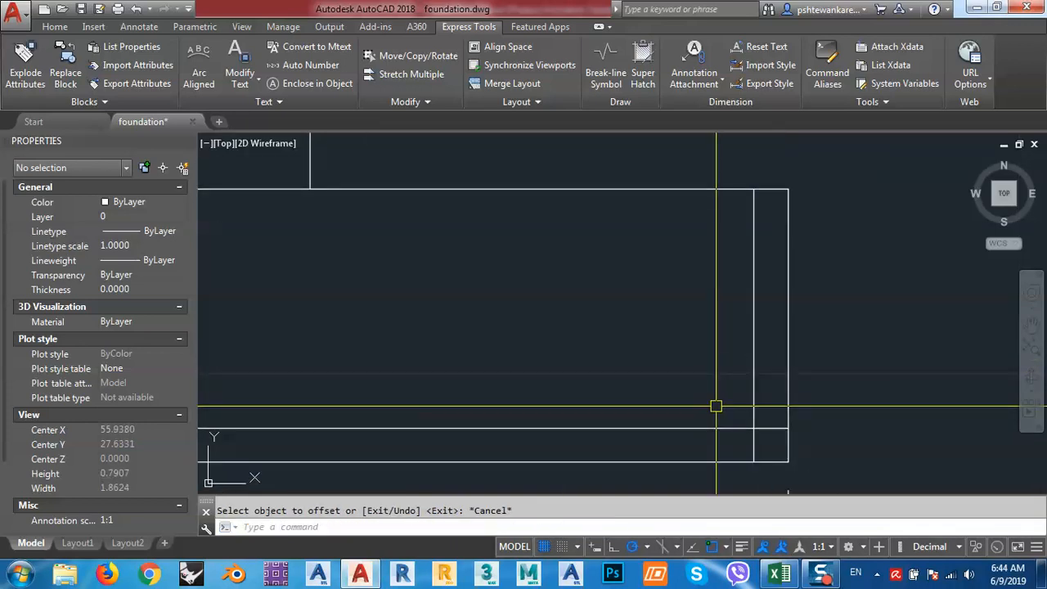
pyautogui.scroll(-4, 716, 406)
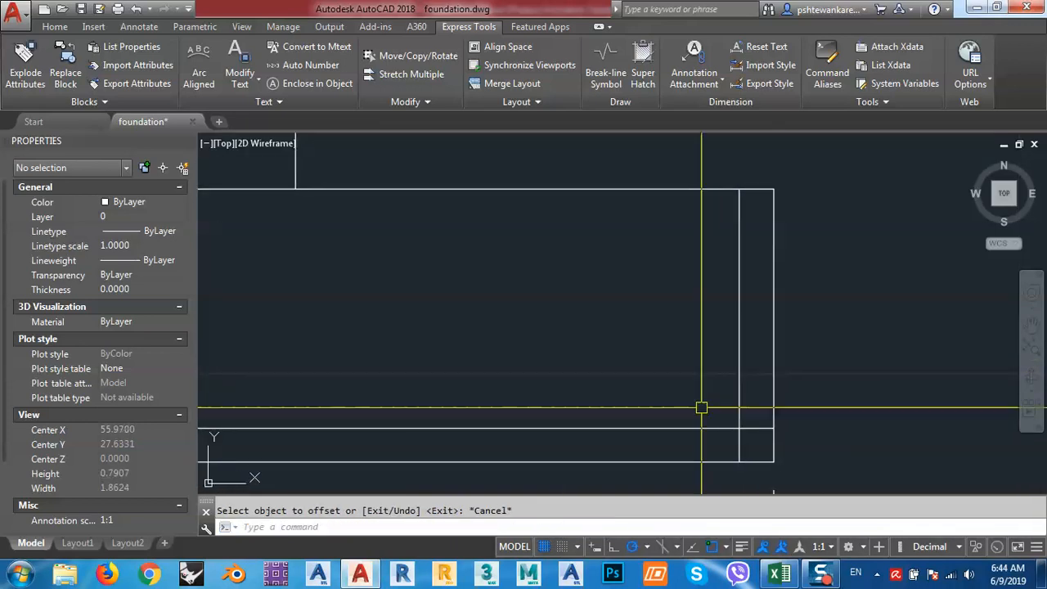
pyautogui.scroll(3, 726, 394)
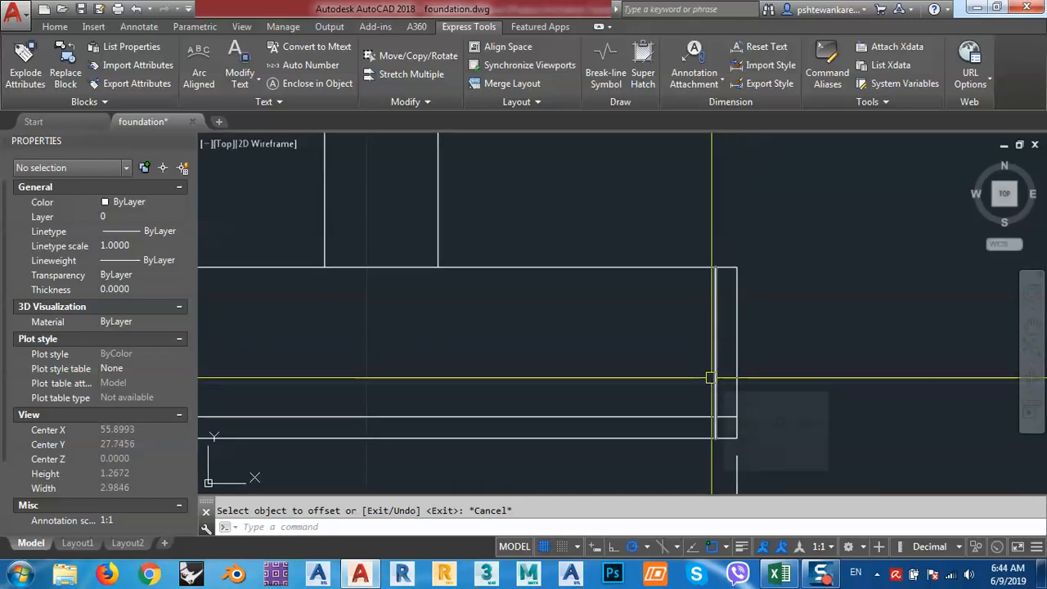
pyautogui.moveTo(708, 381); pyautogui.dragTo(707, 353, button='middle')
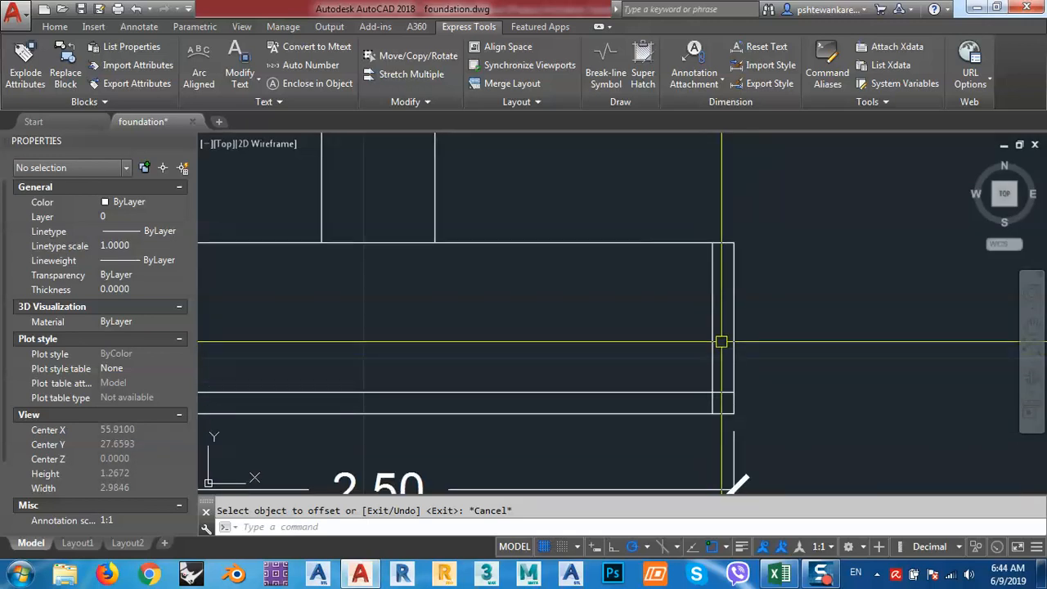
pyautogui.write('l')
pyautogui.press('Return')
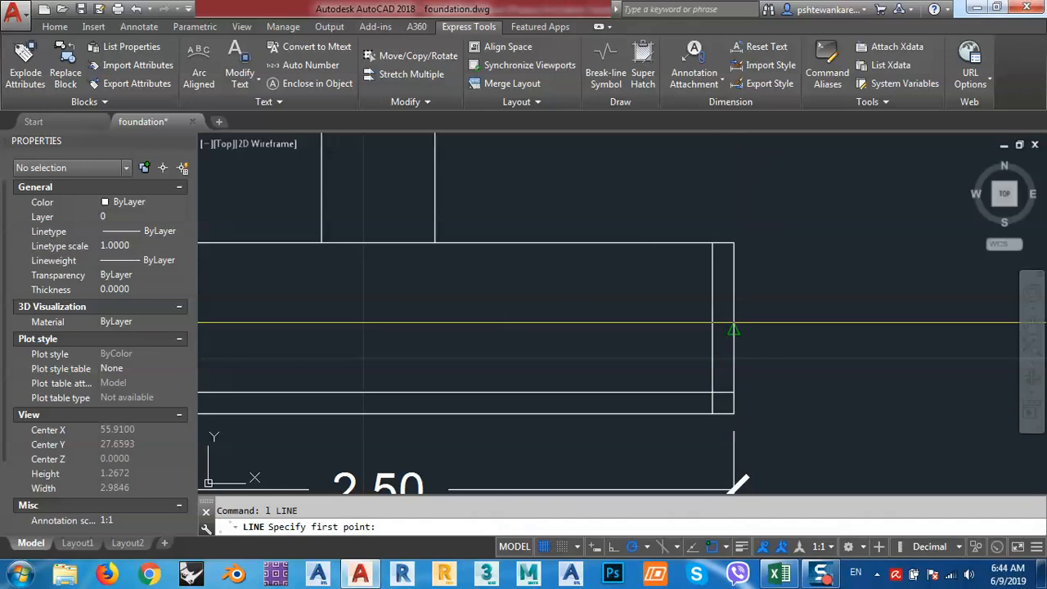
pyautogui.click(734, 329)
pyautogui.press('Escape')
pyautogui.scroll(3, 715, 329)
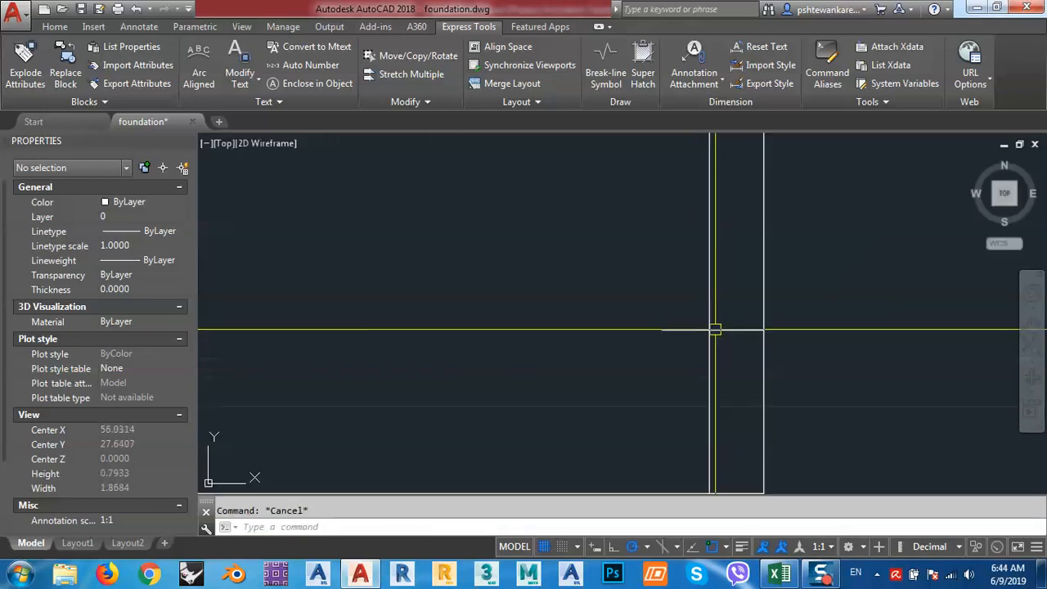
# - Trim the right offset line above the short horizontal line, and remove the short line by trimming and erasing it
pyautogui.moveTo(718, 364); pyautogui.dragTo(697, 314, button='middle')
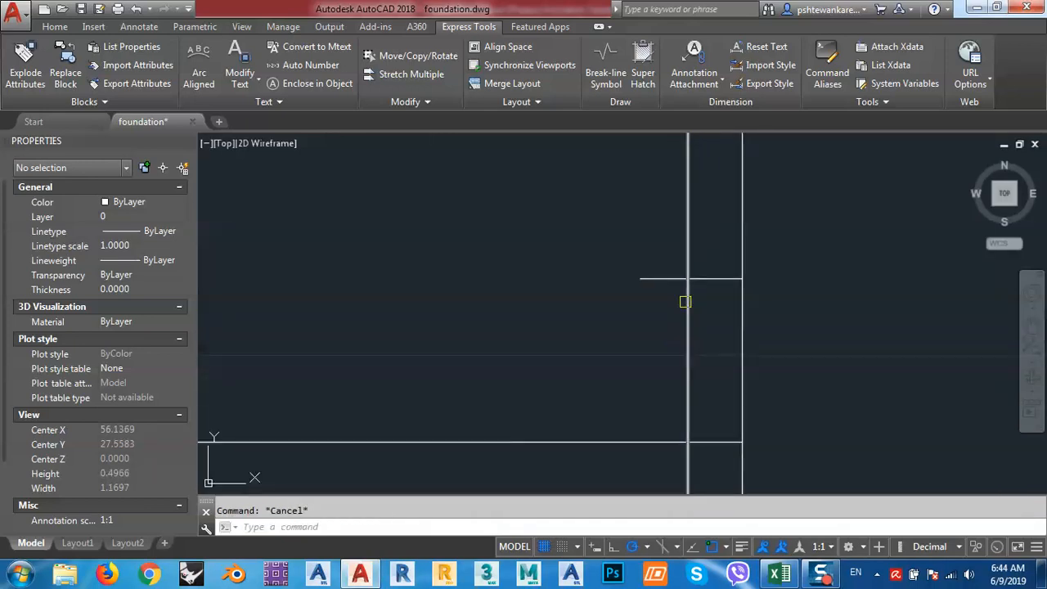
pyautogui.scroll(-2, 703, 335)
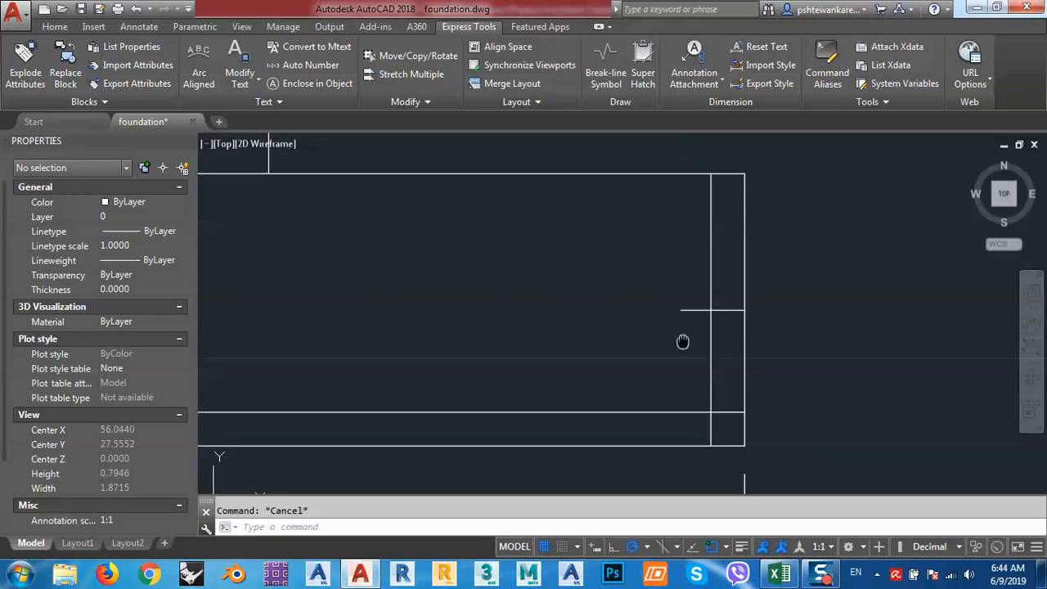
pyautogui.moveTo(683, 341); pyautogui.dragTo(688, 352, button='middle')
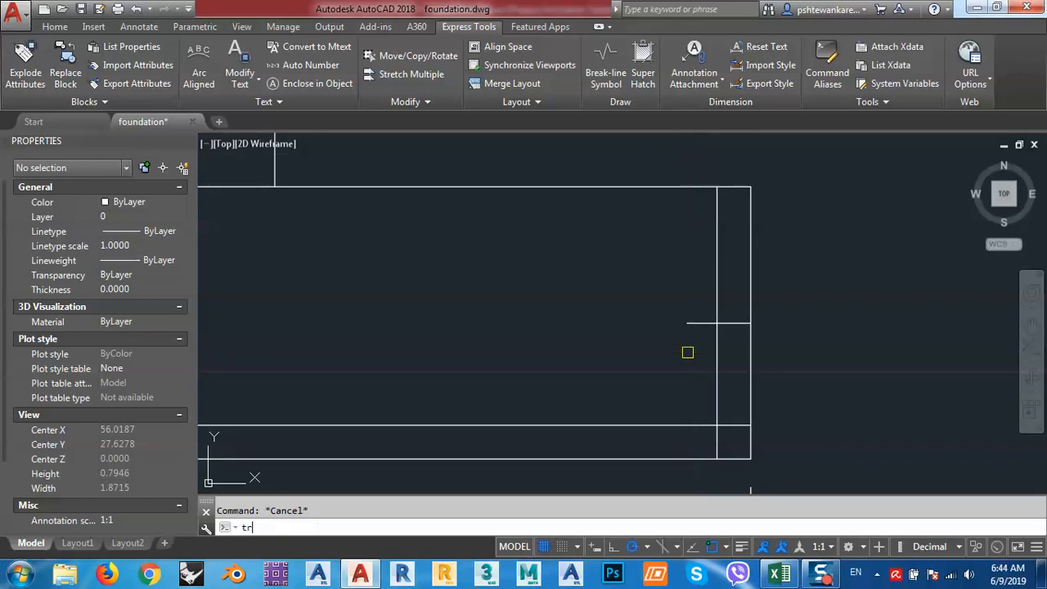
pyautogui.write('tr')
pyautogui.press('Return')
pyautogui.scroll(2, 736, 334)
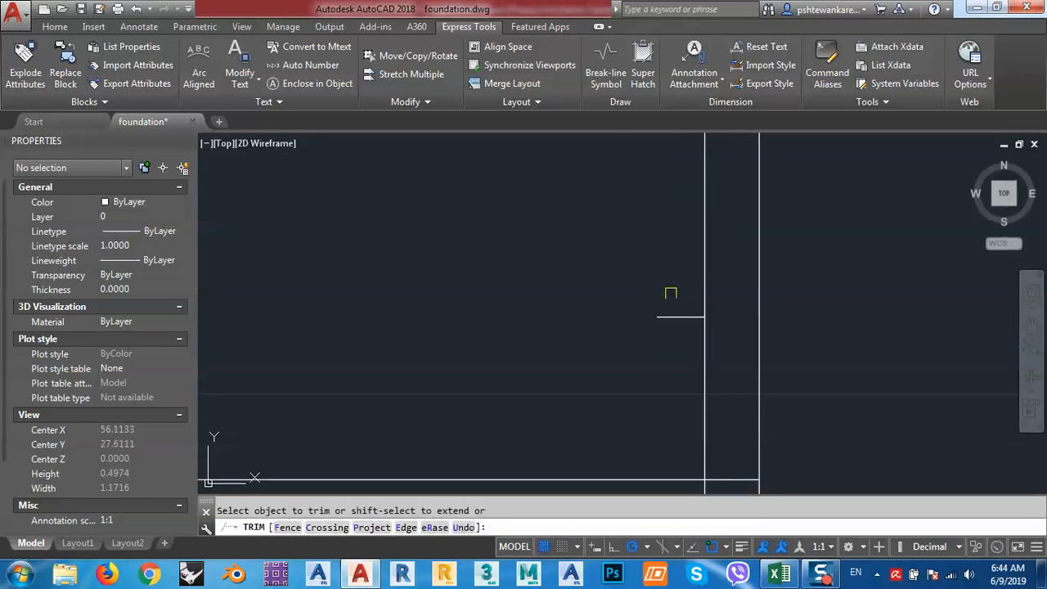
pyautogui.press('Escape')
pyautogui.click(679, 317)
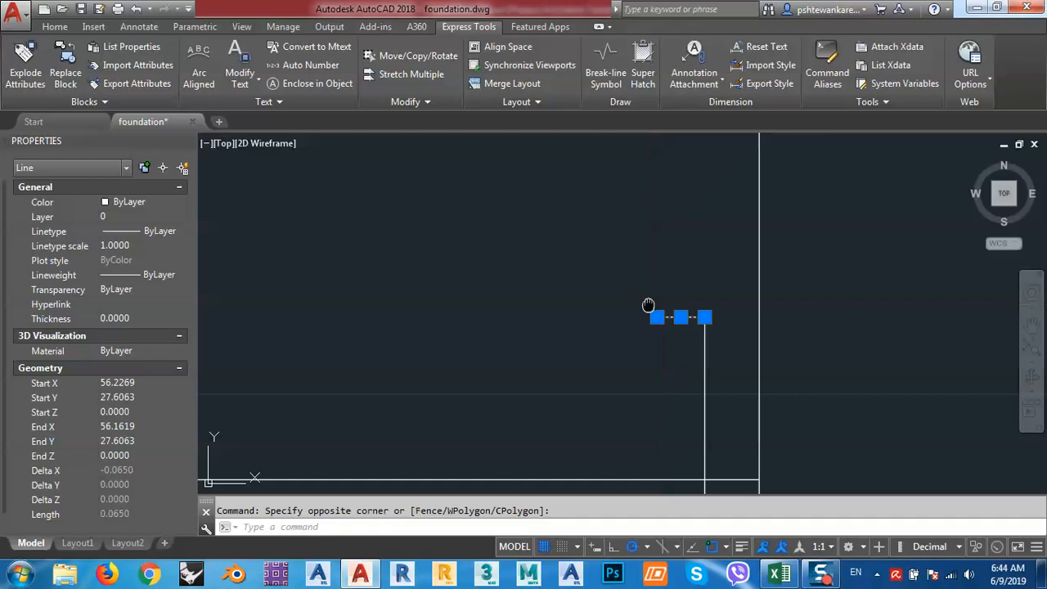
pyautogui.write('e')
pyautogui.press('Return')
# - Trim the overlapping ends of the left and bottom offset lines into a clean corner at the F1 section's lower left
pyautogui.scroll(-4, 729, 293)
pyautogui.scroll(-3, 729, 293)
pyautogui.scroll(6, 491, 341)
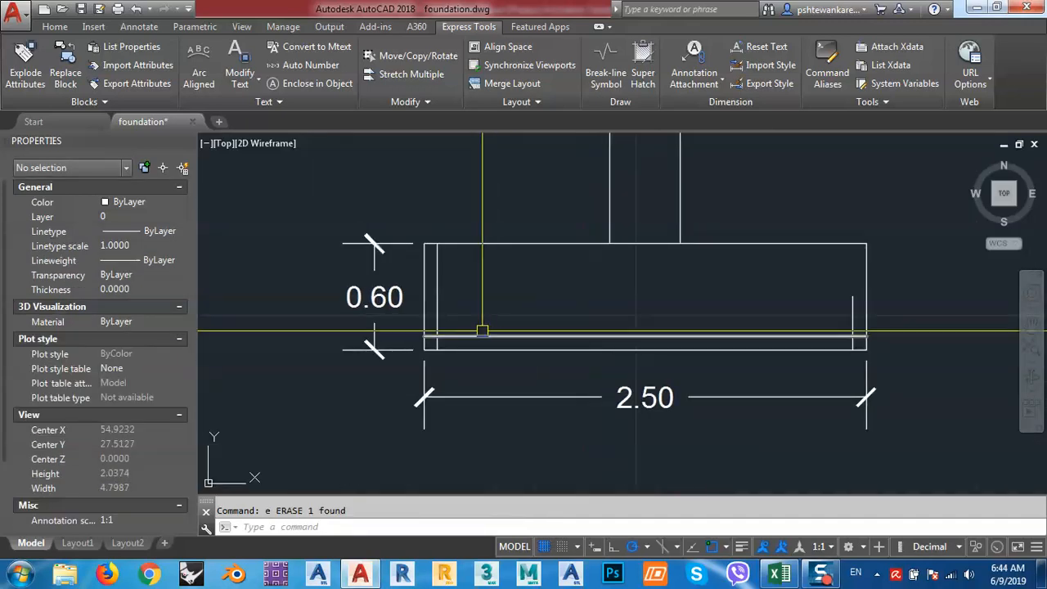
pyautogui.write('tr')
pyautogui.press('Return')
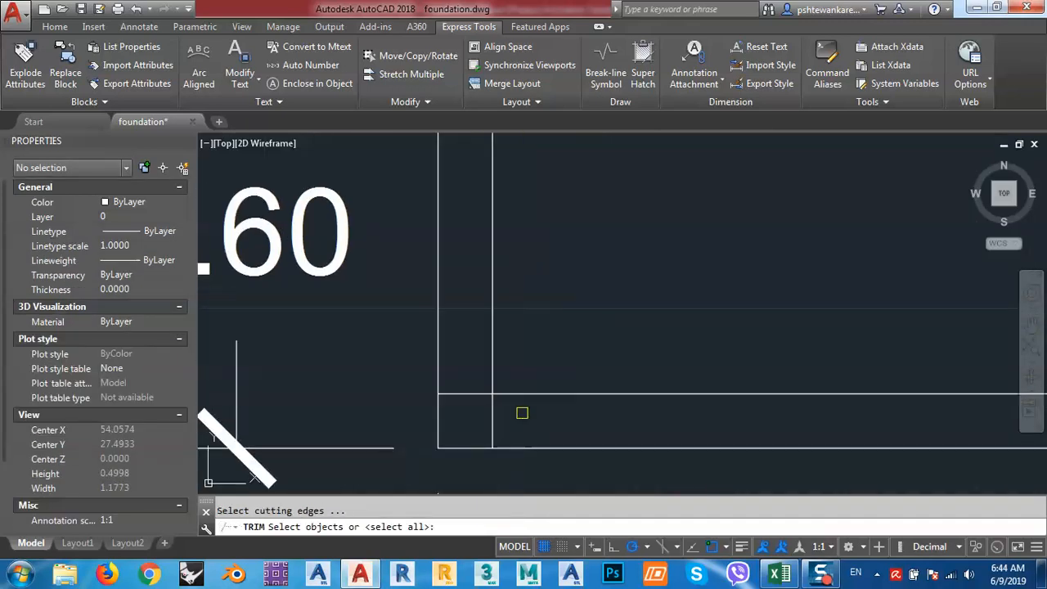
pyautogui.press('Return')
pyautogui.click(486, 420)
pyautogui.click(504, 421)
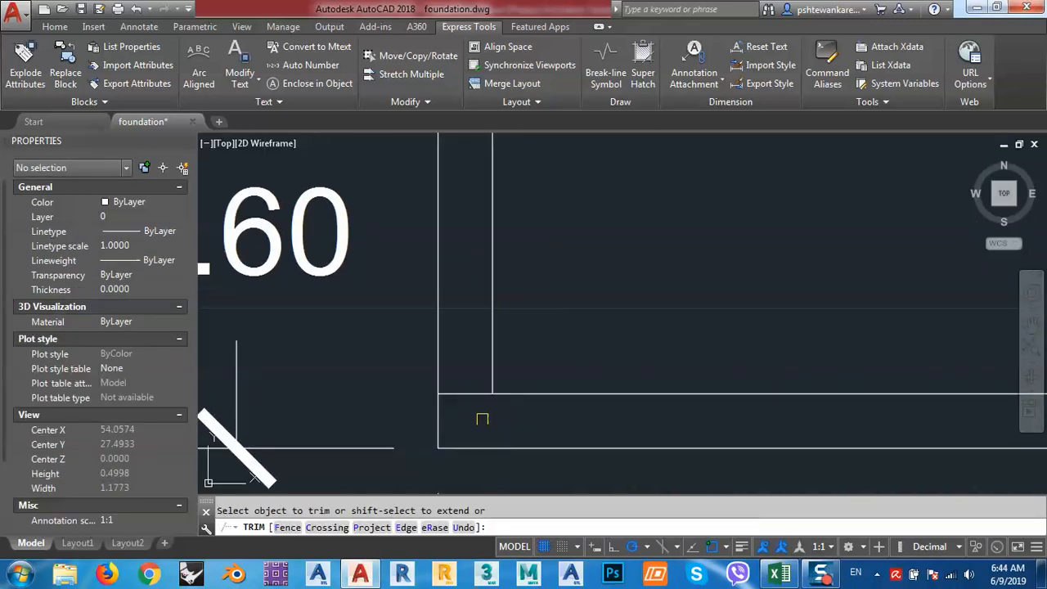
pyautogui.click(476, 420)
pyautogui.click(465, 383)
pyautogui.moveTo(455, 350); pyautogui.dragTo(470, 405, button='middle')
pyautogui.scroll(-2, 470, 405)
pyautogui.press('Escape')
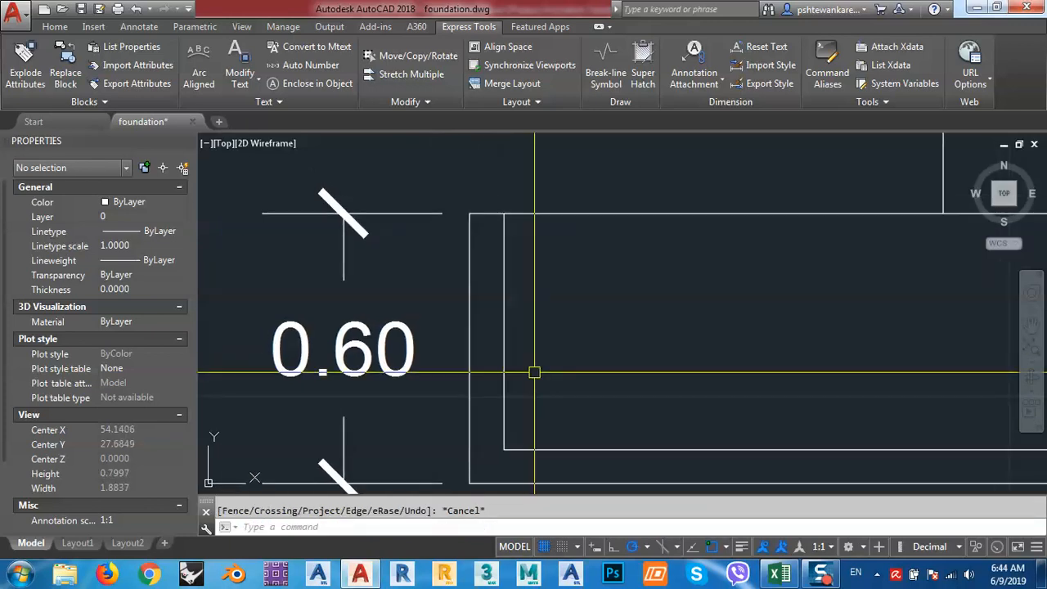
pyautogui.write('l')
pyautogui.press('Return')
pyautogui.click(503, 333)
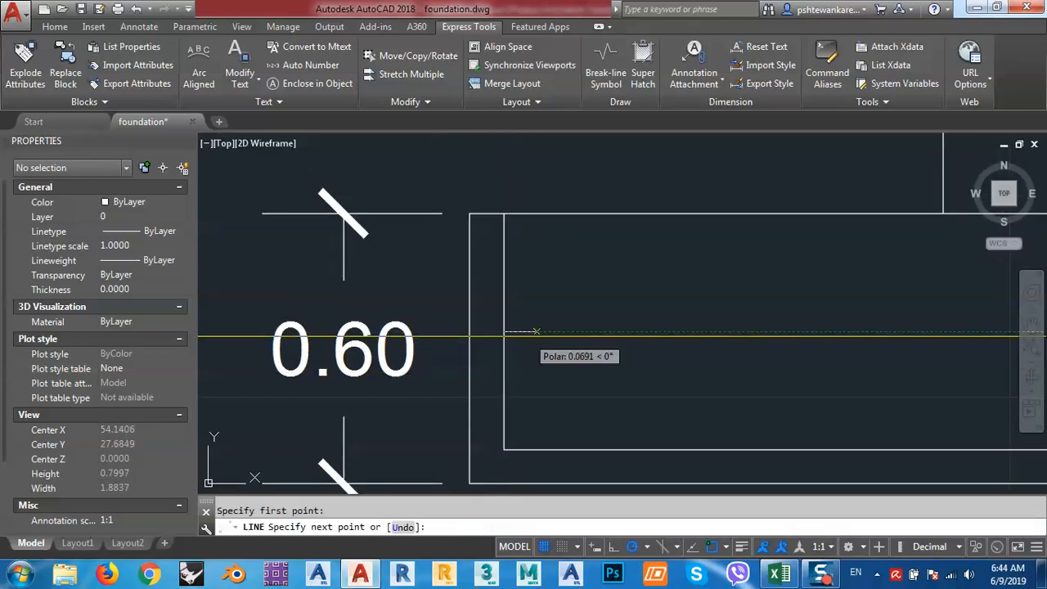
pyautogui.press('Escape')
# - Shorten the left offset line in the F1 section by stretching its upper end down to the line's midpoint
pyautogui.click(504, 335)
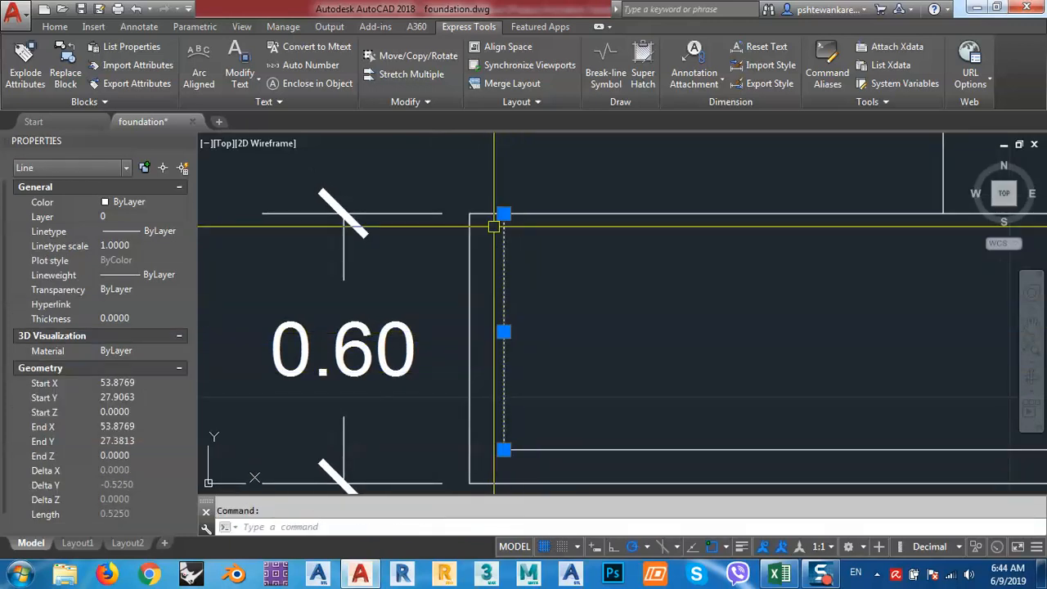
pyautogui.click(505, 214)
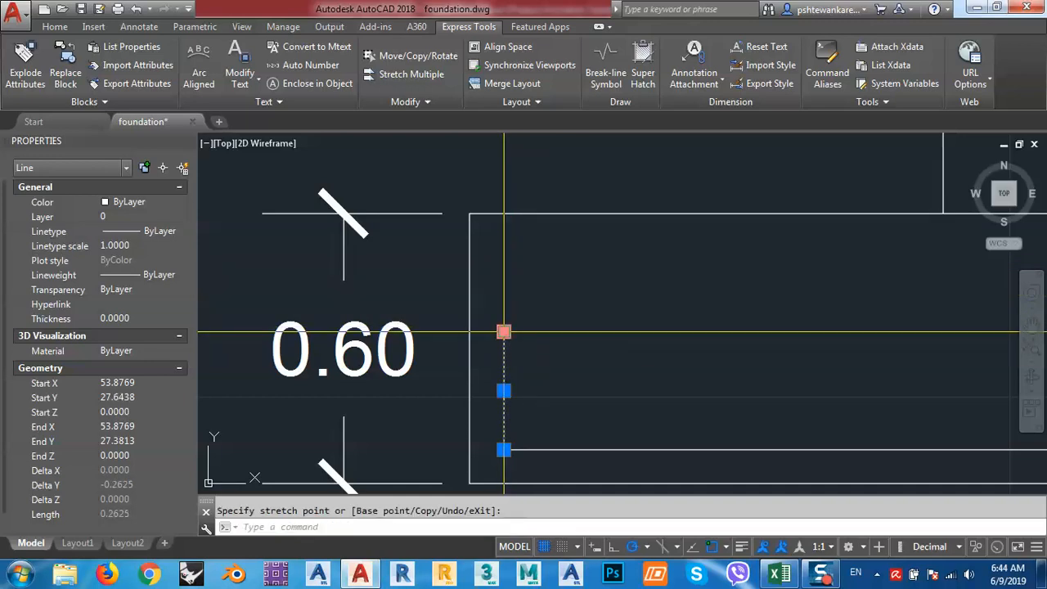
pyautogui.scroll(-4, 517, 329)
pyautogui.press('Escape')
pyautogui.scroll(5, 517, 329)
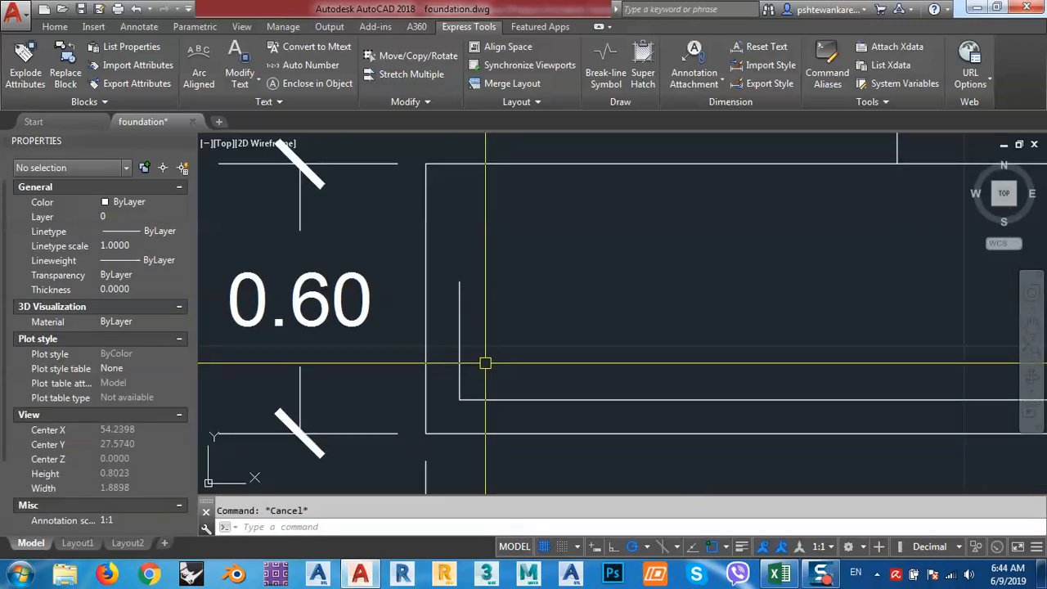
# - Fillet the left and bottom offset lines of the F1 section with a radius of 0.1
pyautogui.write('f')
pyautogui.press('Return')
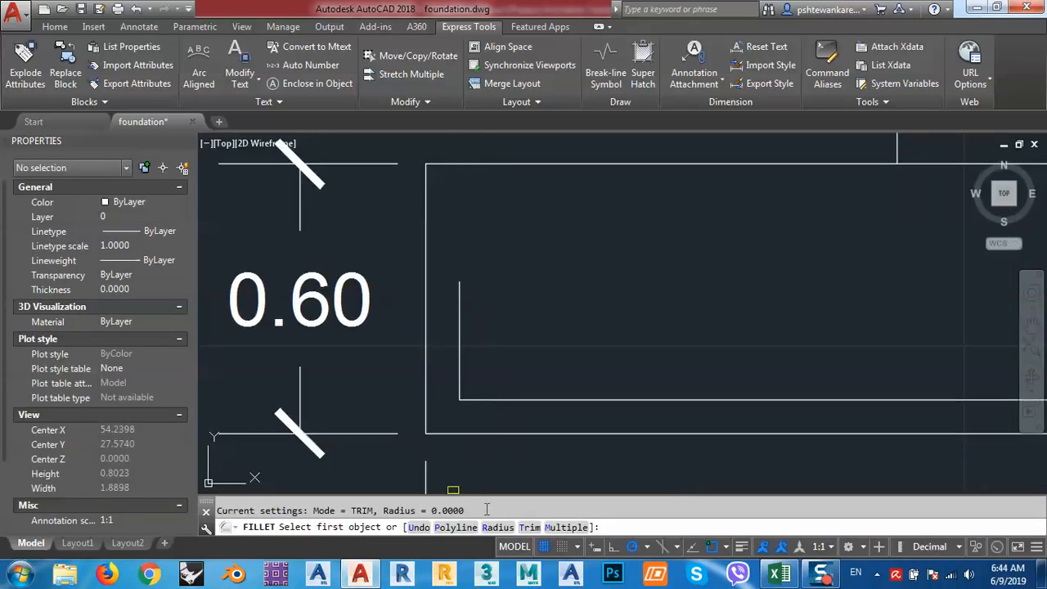
pyautogui.click(496, 527)
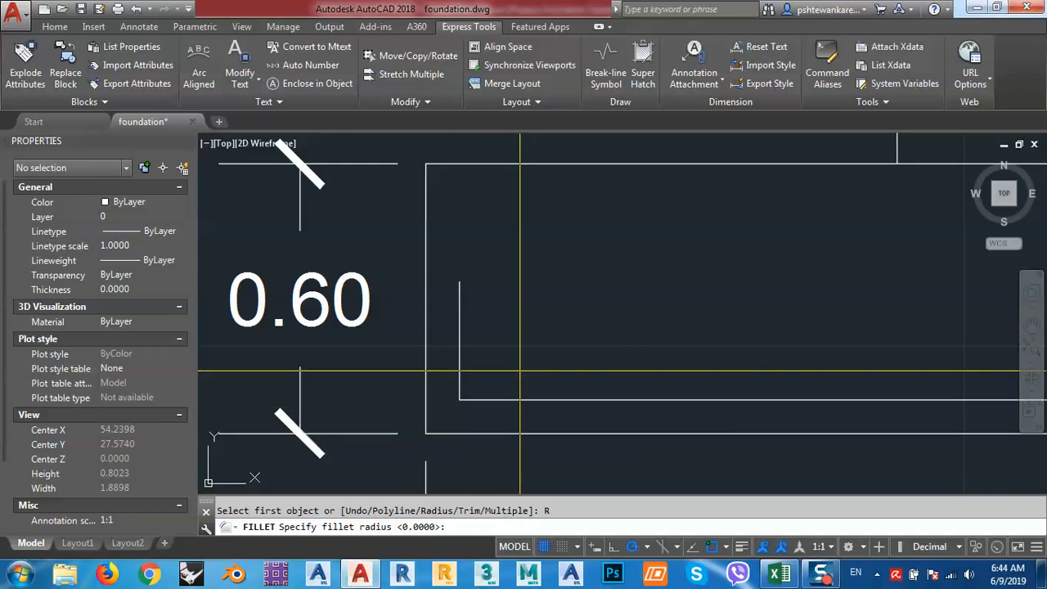
pyautogui.write('.1')
pyautogui.press('Return')
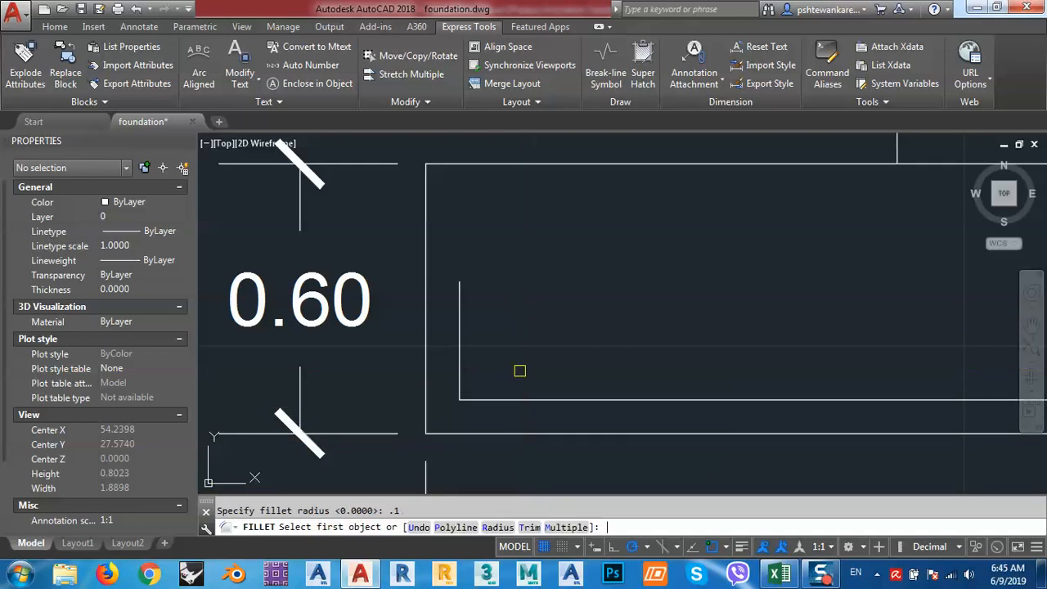
pyautogui.click(460, 360)
pyautogui.click(486, 399)
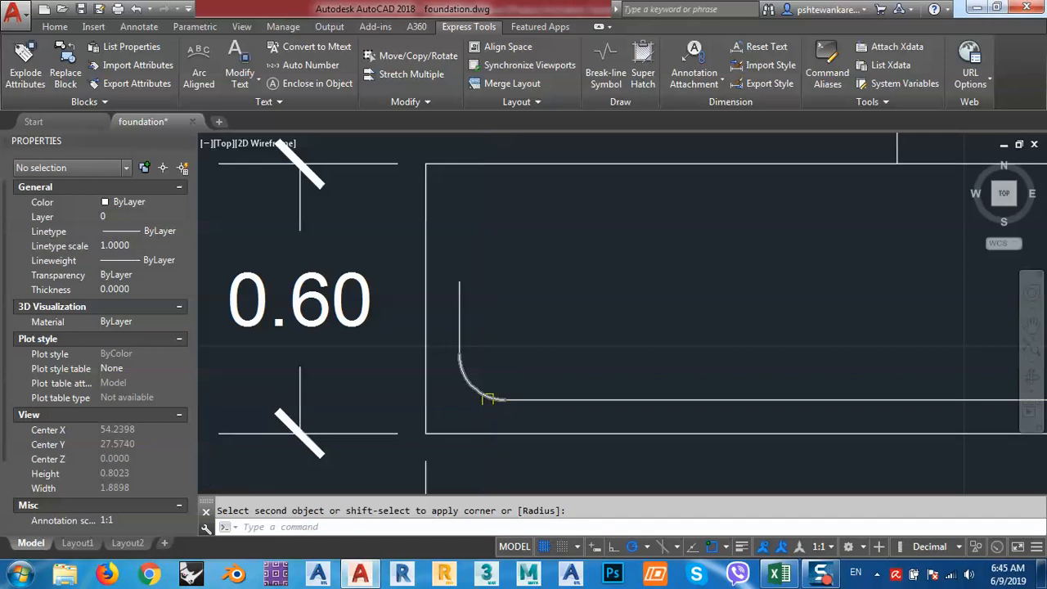
# - Fillet the bottom and right offset lines at the F1 section's lower right with the same radius
pyautogui.scroll(-2, 392, 349)
pyautogui.scroll(6, 736, 352)
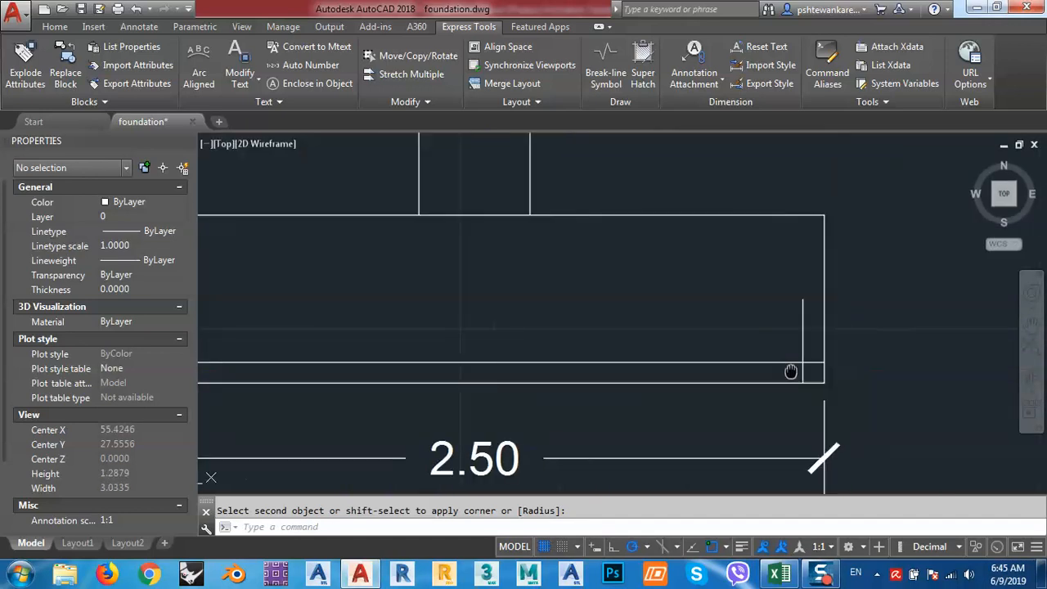
pyautogui.press('Return')
pyautogui.click(738, 350)
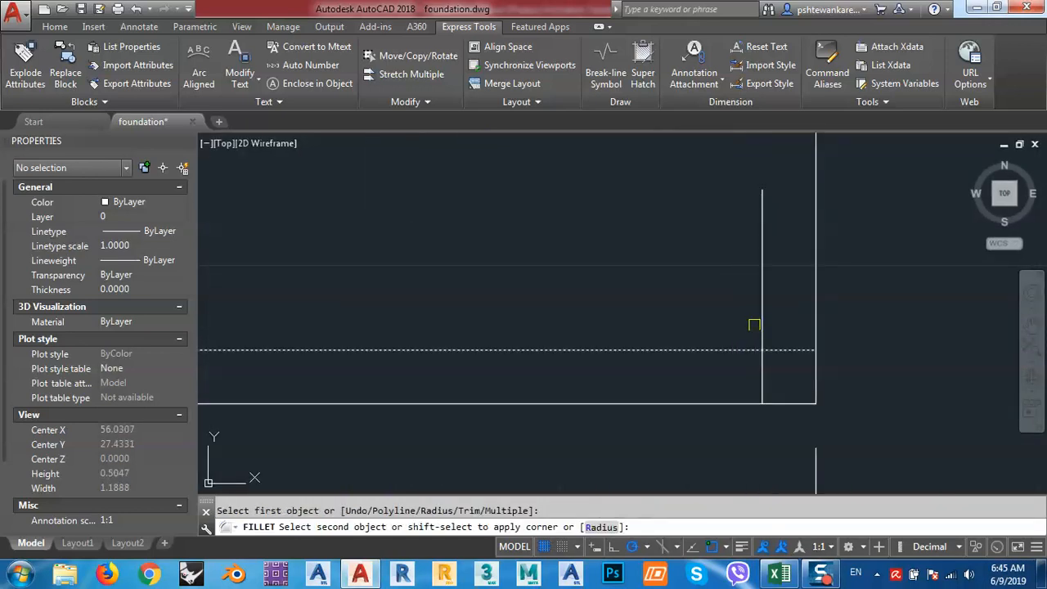
pyautogui.click(760, 321)
pyautogui.scroll(-4, 760, 334)
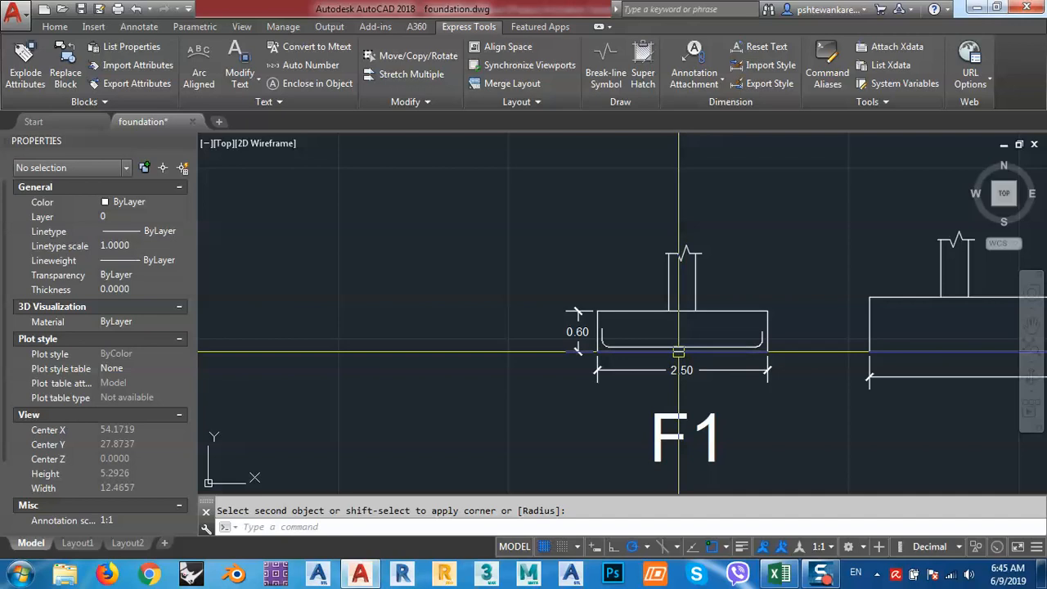
# - Draw a circle of diameter 0.016 centred on the midpoint of the F1 section's bottom bar line
pyautogui.scroll(3, 724, 340)
pyautogui.moveTo(724, 341); pyautogui.dragTo(669, 352, button='middle')
pyautogui.scroll(6, 498, 353)
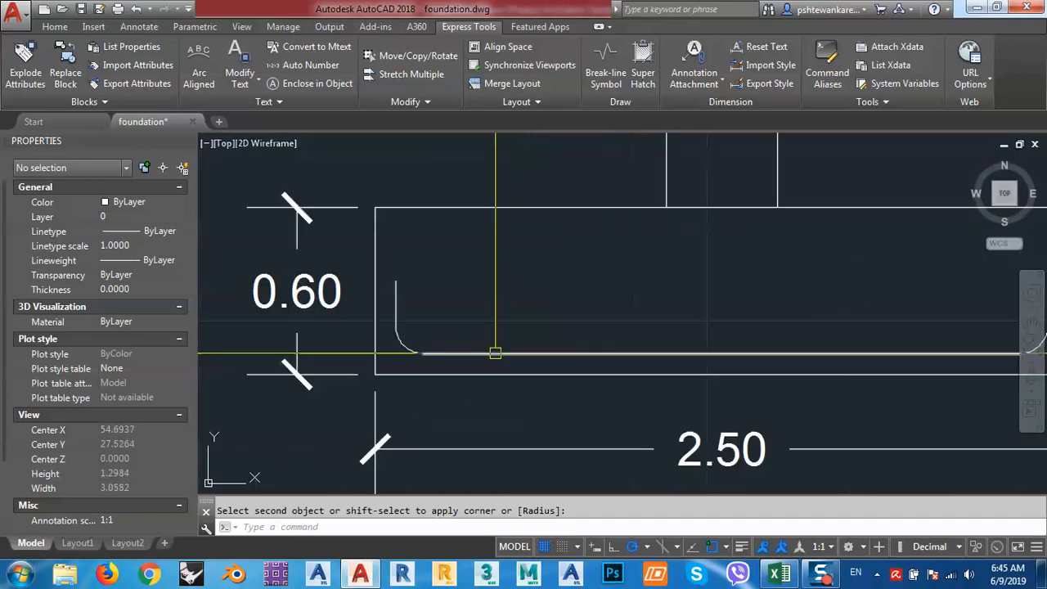
pyautogui.moveTo(435, 368); pyautogui.dragTo(461, 382, button='middle')
pyautogui.scroll(-4, 480, 381)
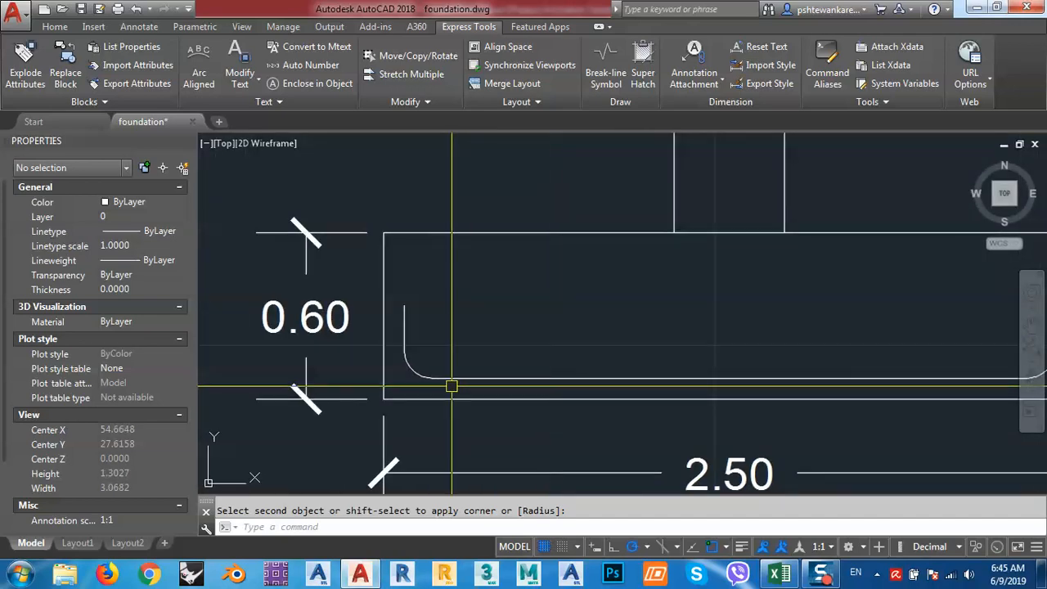
pyautogui.moveTo(604, 392); pyautogui.dragTo(520, 384, button='middle')
pyautogui.write('c')
pyautogui.press('Return')
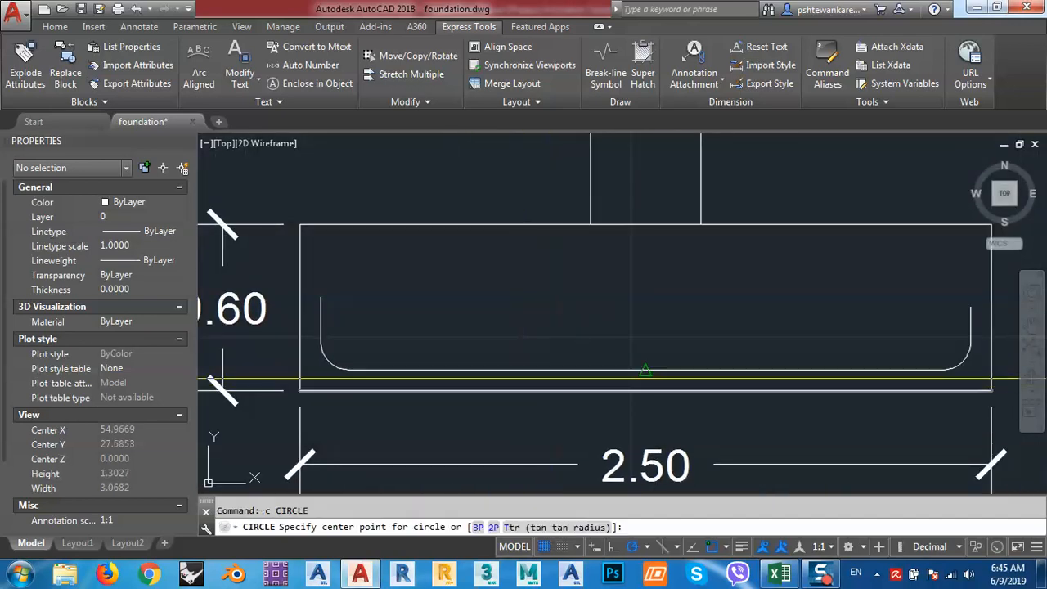
pyautogui.click(646, 370)
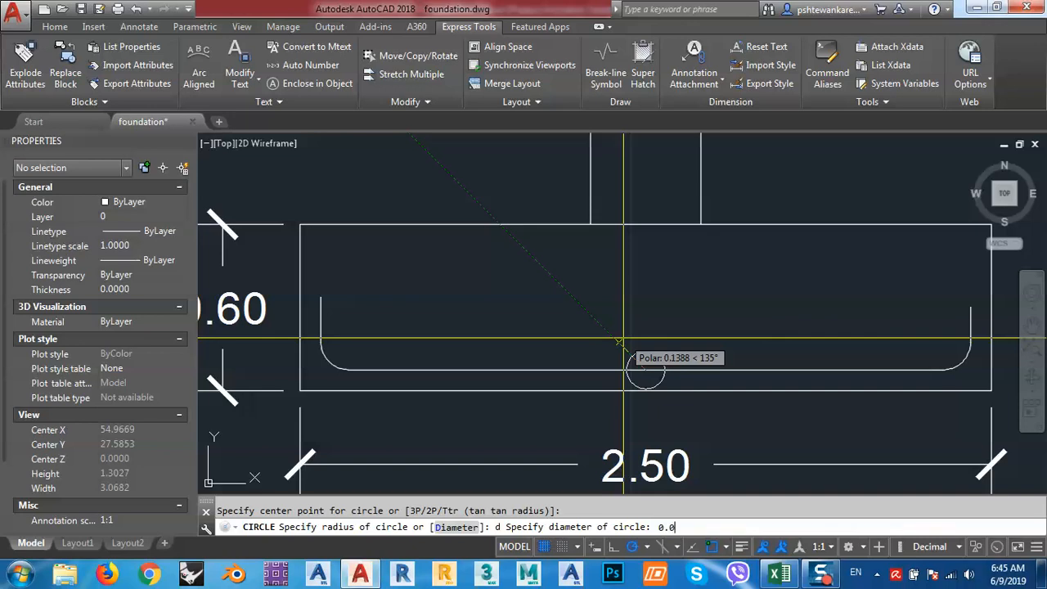
pyautogui.press('Return')
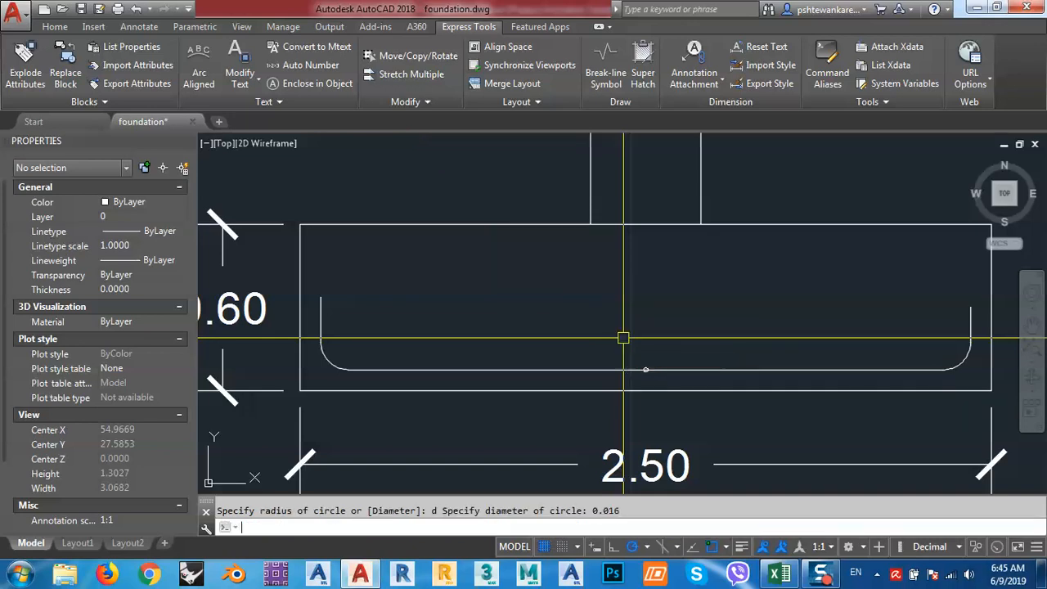
# - Move the small circle up from its lowest point so that it rests on top of the bottom bar line
pyautogui.scroll(8, 623, 338)
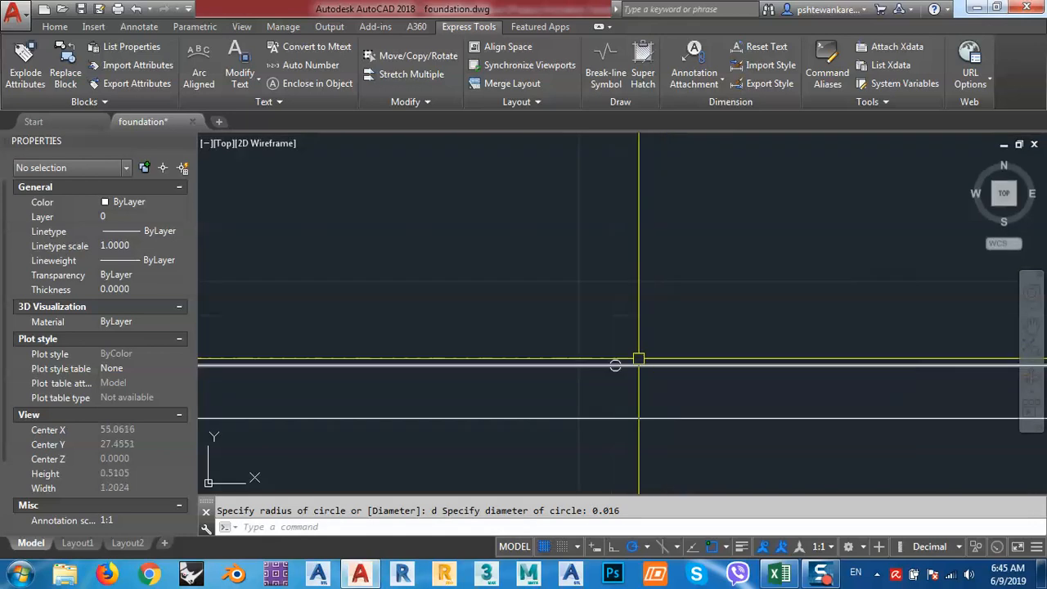
pyautogui.click(533, 336)
pyautogui.click(605, 402)
pyautogui.scroll(4, 626, 409)
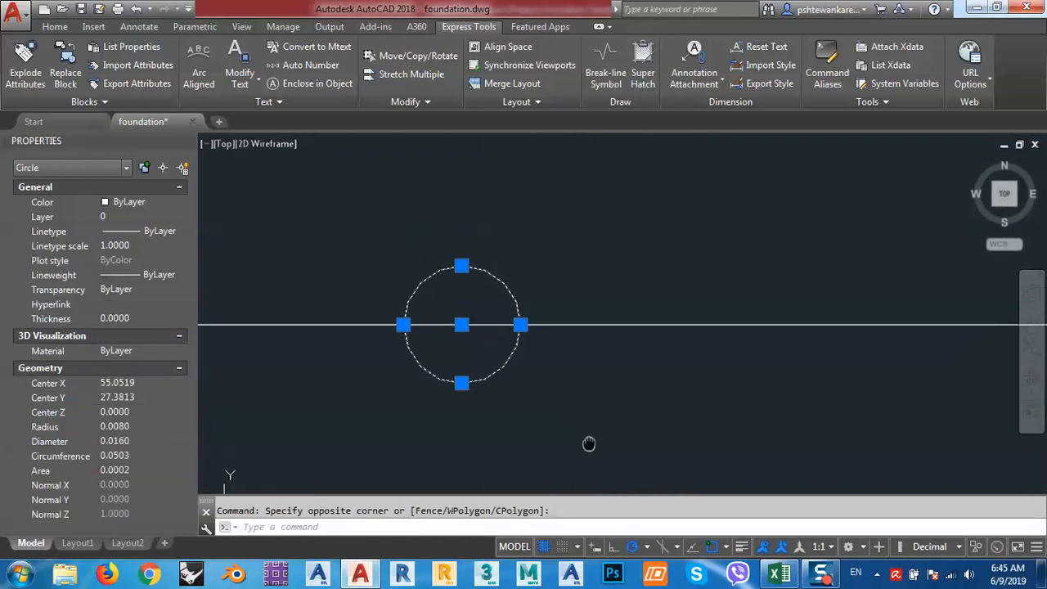
pyautogui.write('m')
pyautogui.press('Return')
pyautogui.click(466, 388)
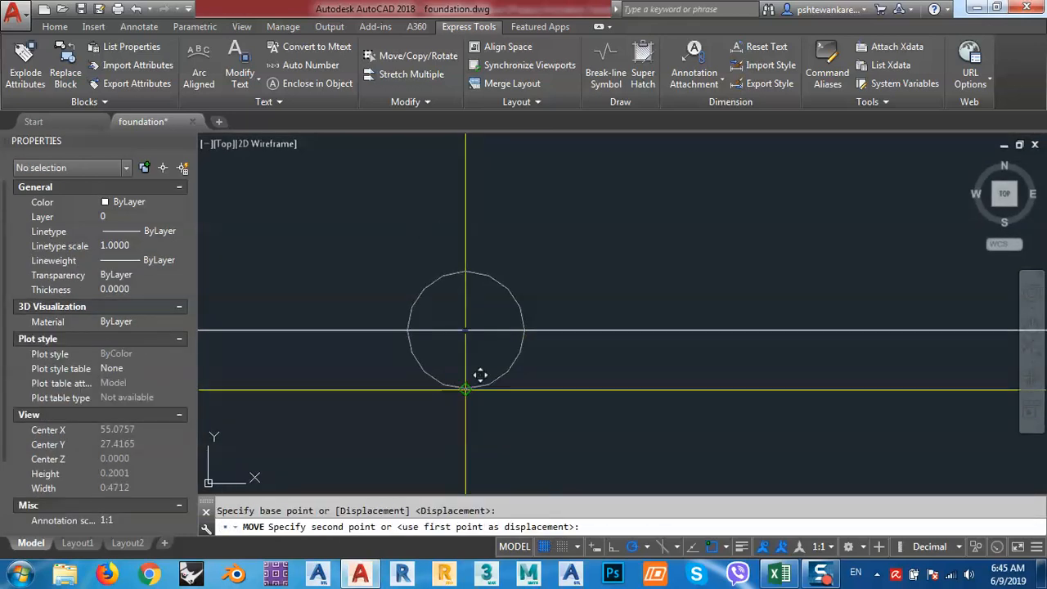
pyautogui.click(466, 330)
pyautogui.scroll(-6, 597, 341)
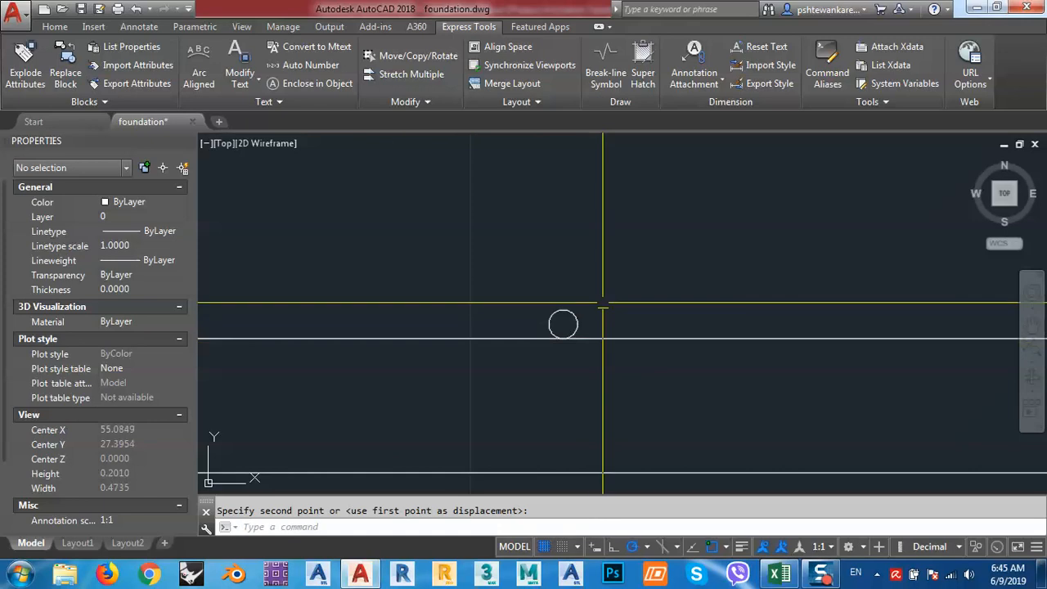
# - Move the circle from the middle of the bar line to the rounded bend at the F1 section's lower left
pyautogui.click(573, 309)
pyautogui.click(562, 323)
pyautogui.scroll(5, 563, 322)
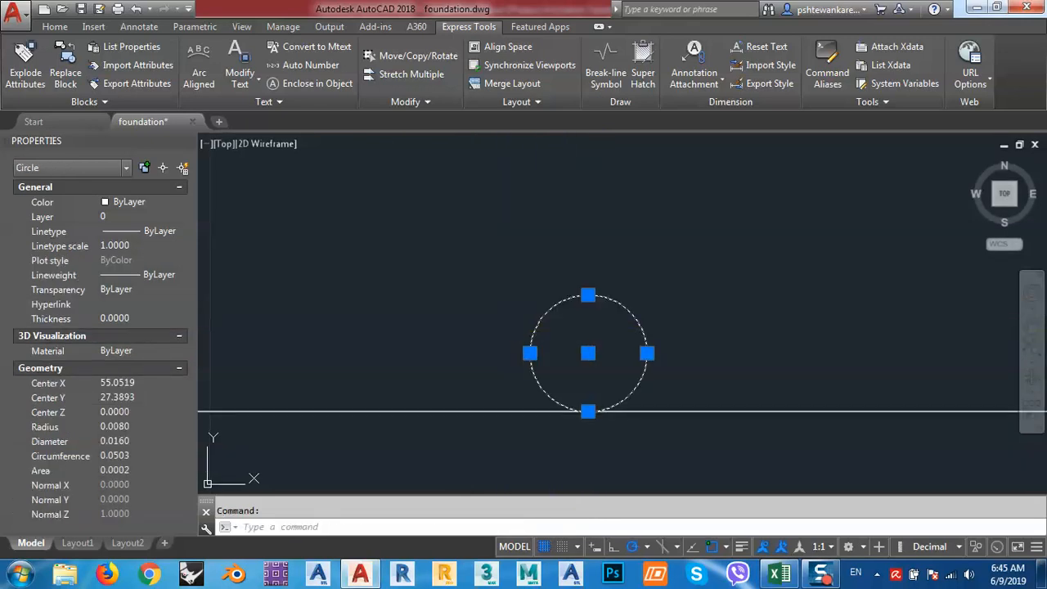
pyautogui.write('m')
pyautogui.press('Return')
pyautogui.click(580, 365)
pyautogui.scroll(-6, 695, 339)
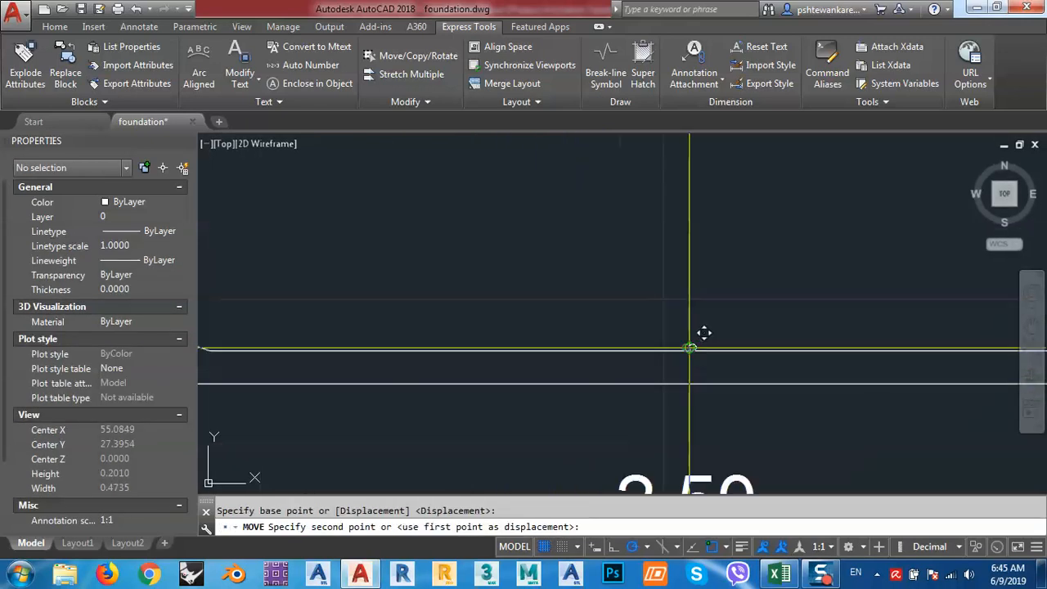
pyautogui.scroll(4, 589, 334)
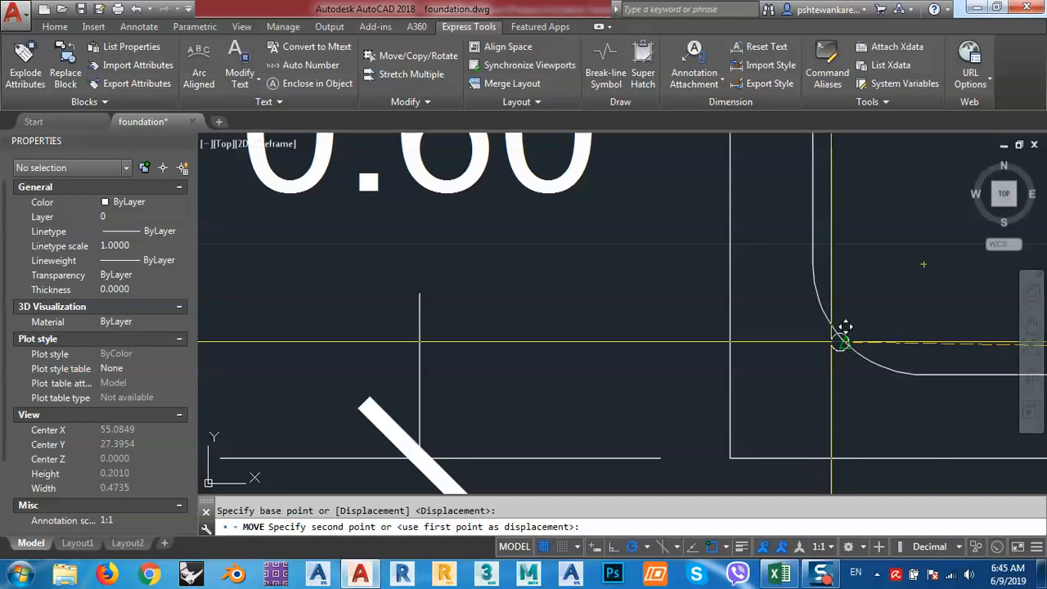
pyautogui.scroll(2, 603, 334)
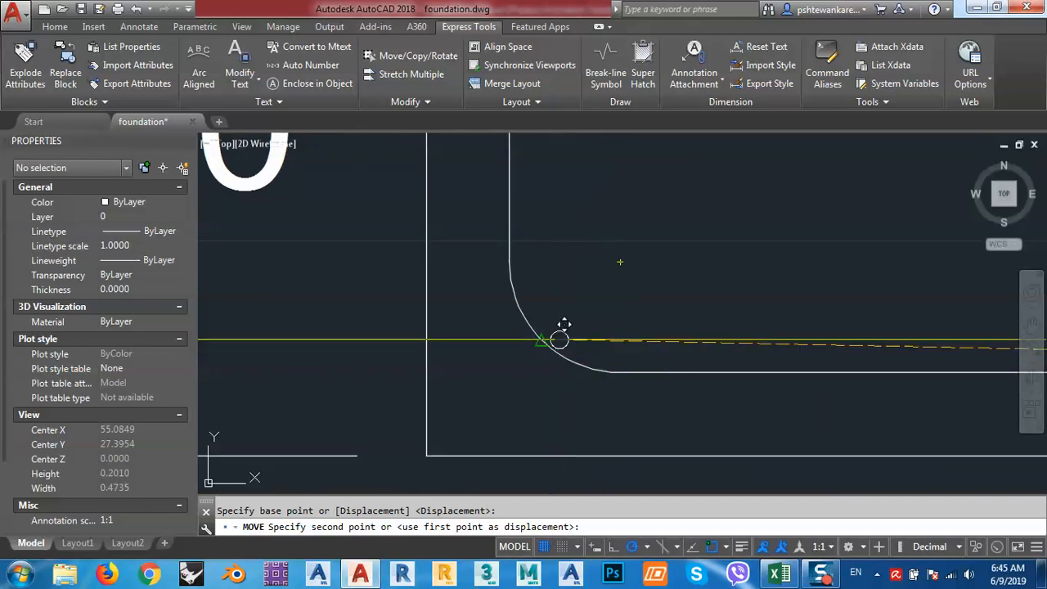
pyautogui.click(550, 341)
pyautogui.scroll(3, 655, 344)
pyautogui.scroll(1, 402, 335)
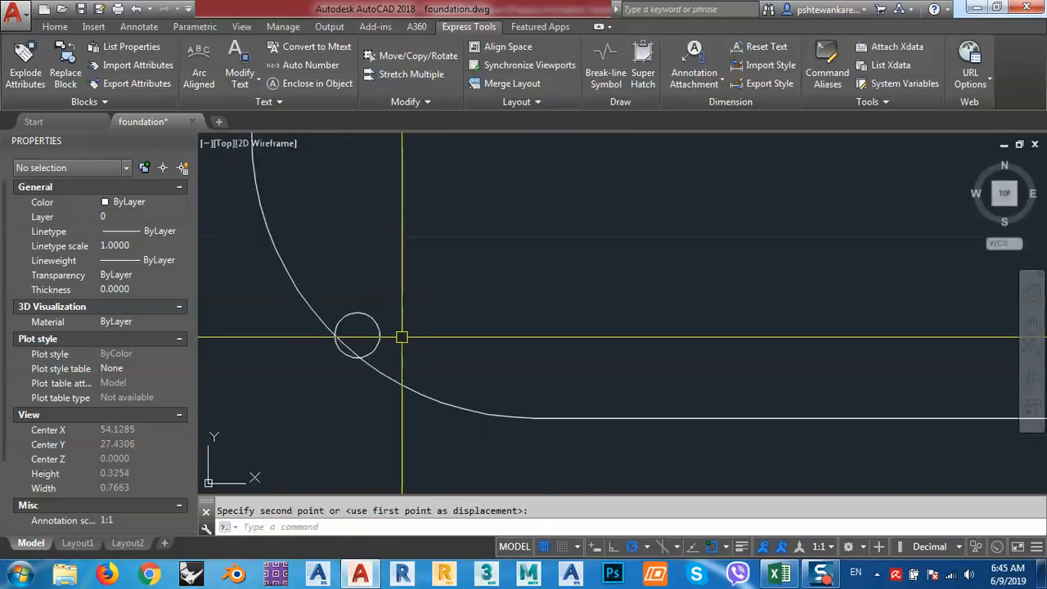
# - Move the circle from the bend to just above where the straight part of the bottom bar line starts
pyautogui.click(372, 333)
pyautogui.scroll(2, 399, 340)
pyautogui.moveTo(412, 351); pyautogui.dragTo(401, 342, button='middle')
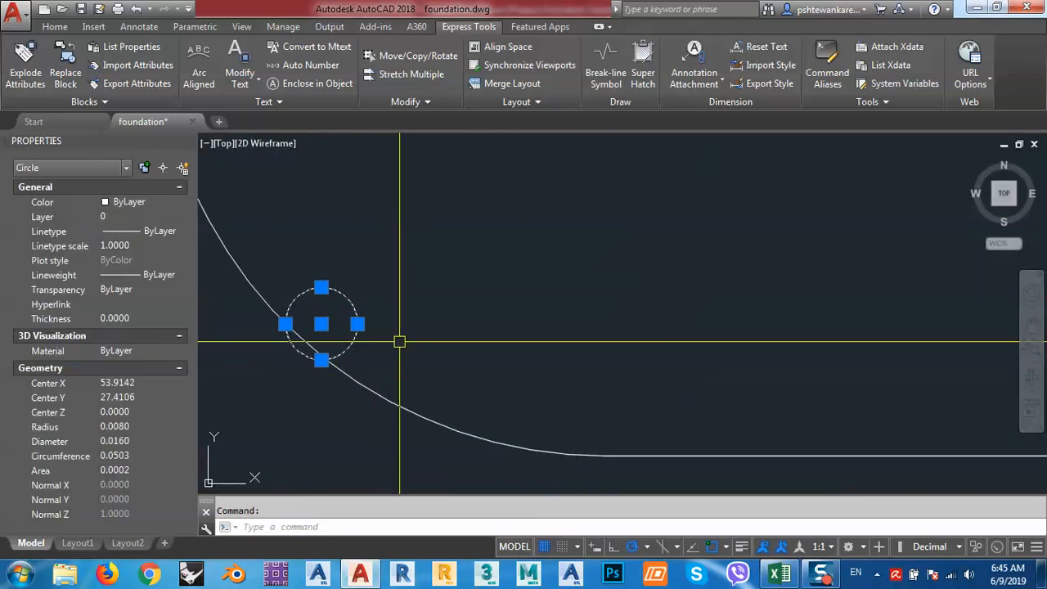
pyautogui.write('m')
pyautogui.press('Return')
pyautogui.click(410, 338)
pyautogui.click(647, 430)
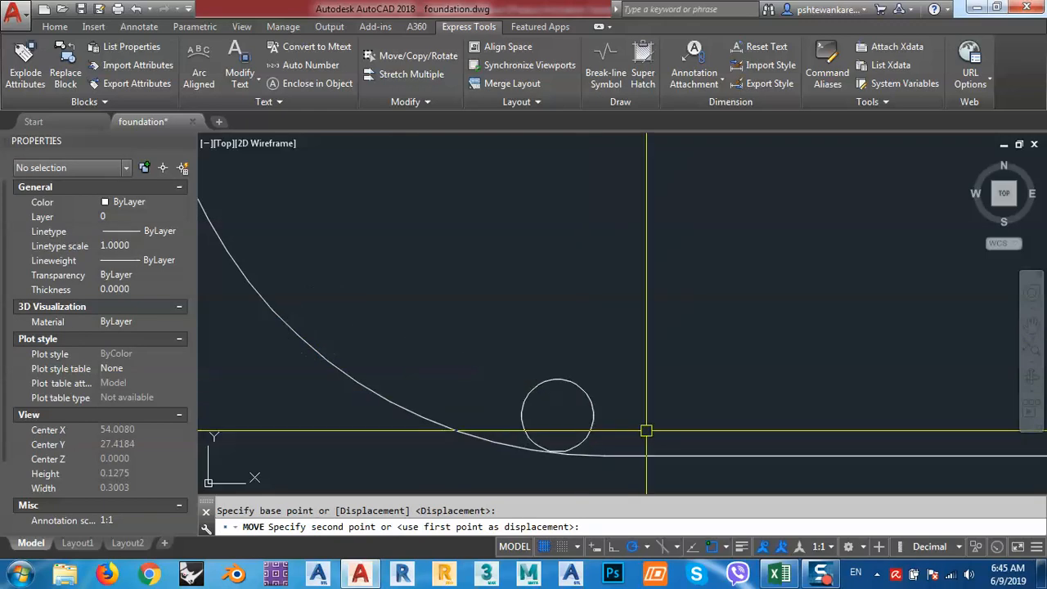
pyautogui.moveTo(647, 430); pyautogui.dragTo(582, 401, button='middle')
# - Select the circle at the left end of the bottom bar line and start a rectangular array of it
pyautogui.click(579, 375)
pyautogui.click(496, 374)
pyautogui.moveTo(495, 374); pyautogui.dragTo(378, 346, button='middle')
pyautogui.scroll(-4, 376, 352)
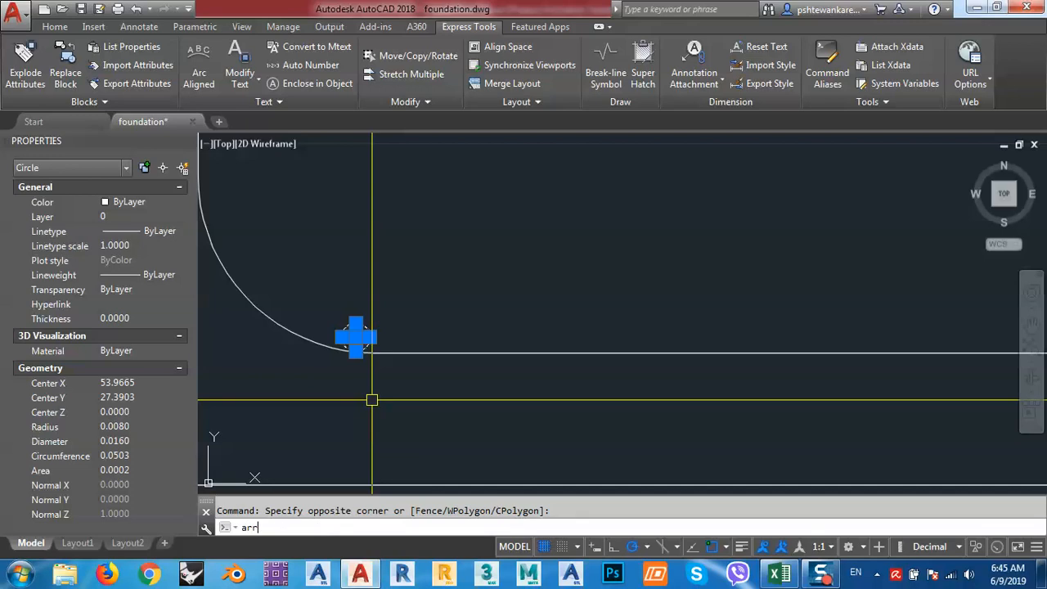
pyautogui.click(266, 425)
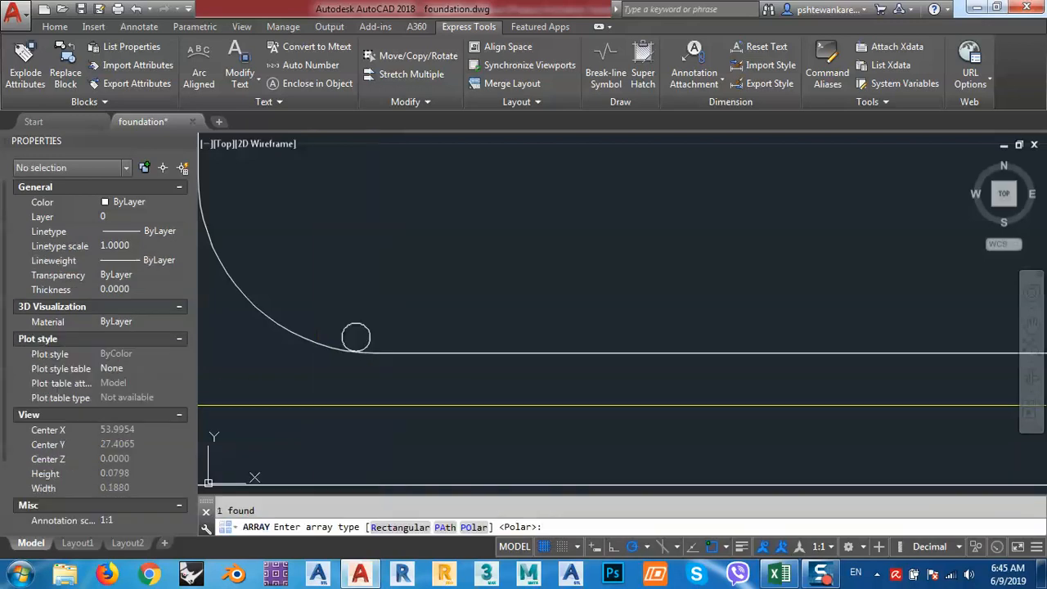
pyautogui.click(400, 528)
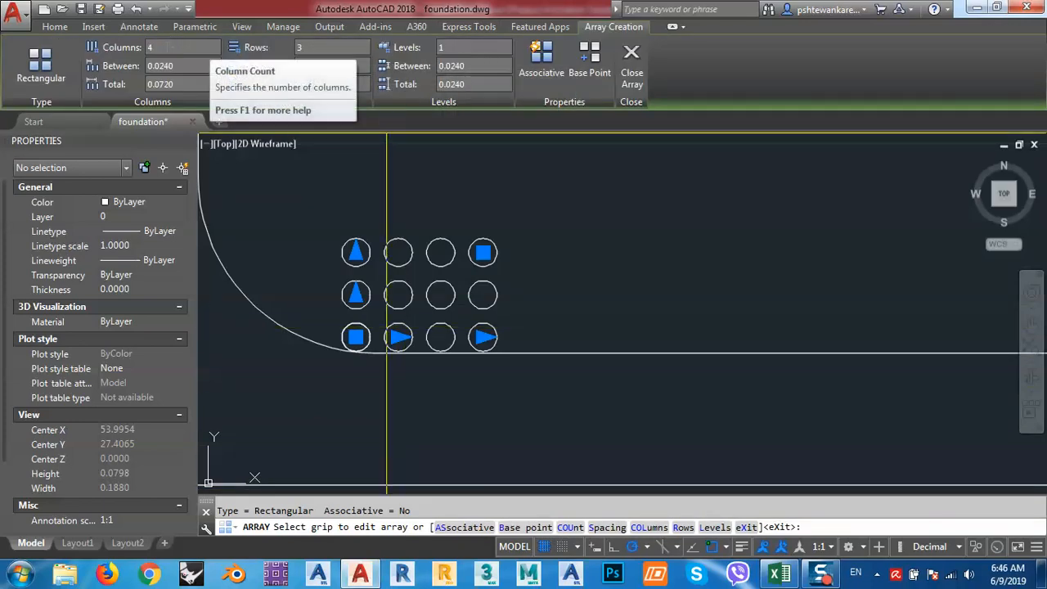
# - Set the circle array to 1 row and the spacing between its columns to 0.15
pyautogui.click(324, 47)
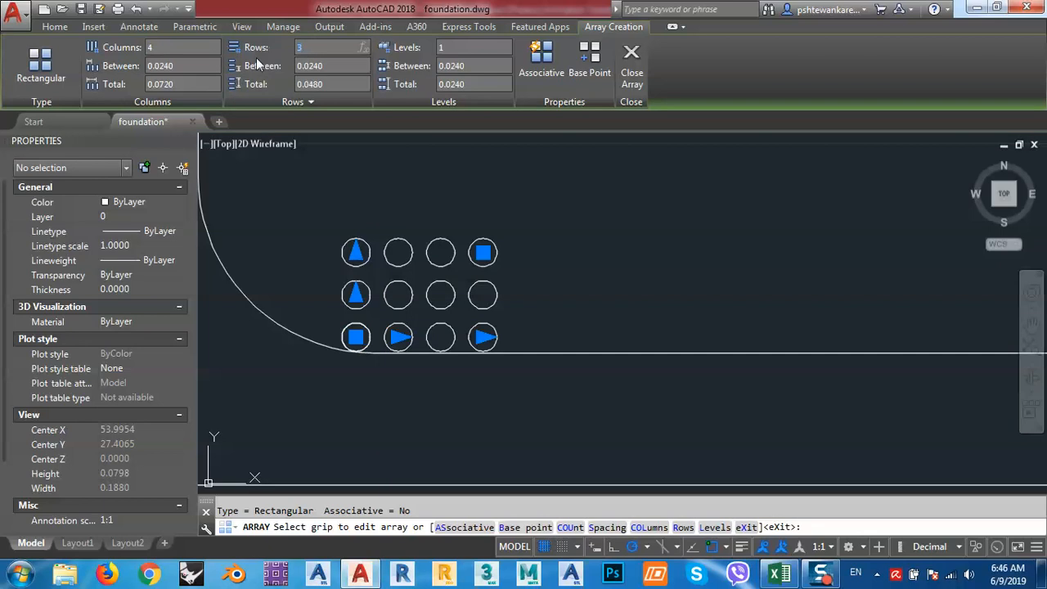
pyautogui.write('1')
pyautogui.press('Return')
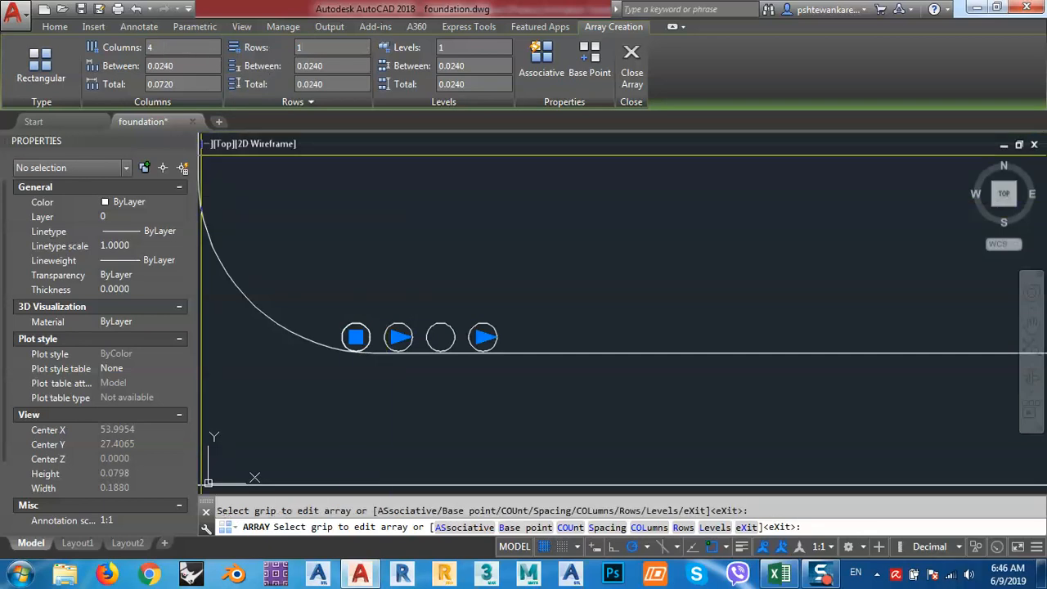
pyautogui.click(162, 66)
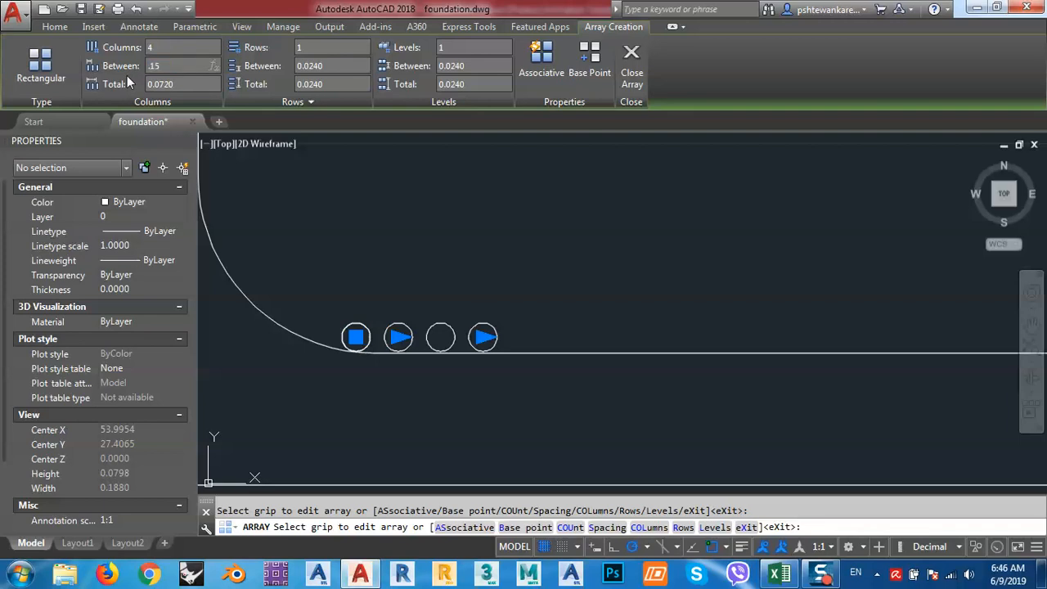
pyautogui.press('Return')
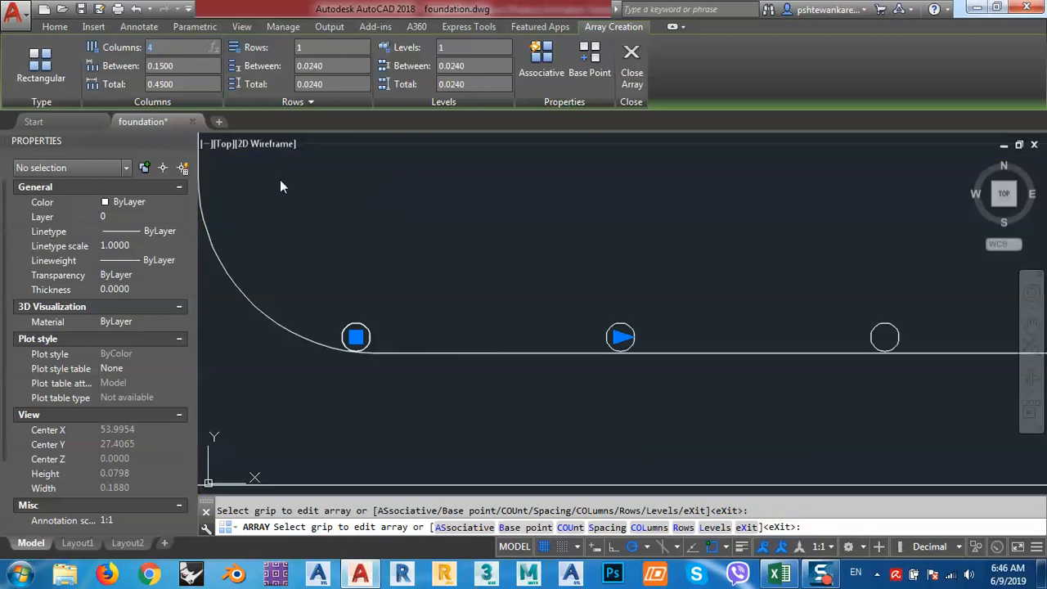
pyautogui.scroll(-8, 344, 270)
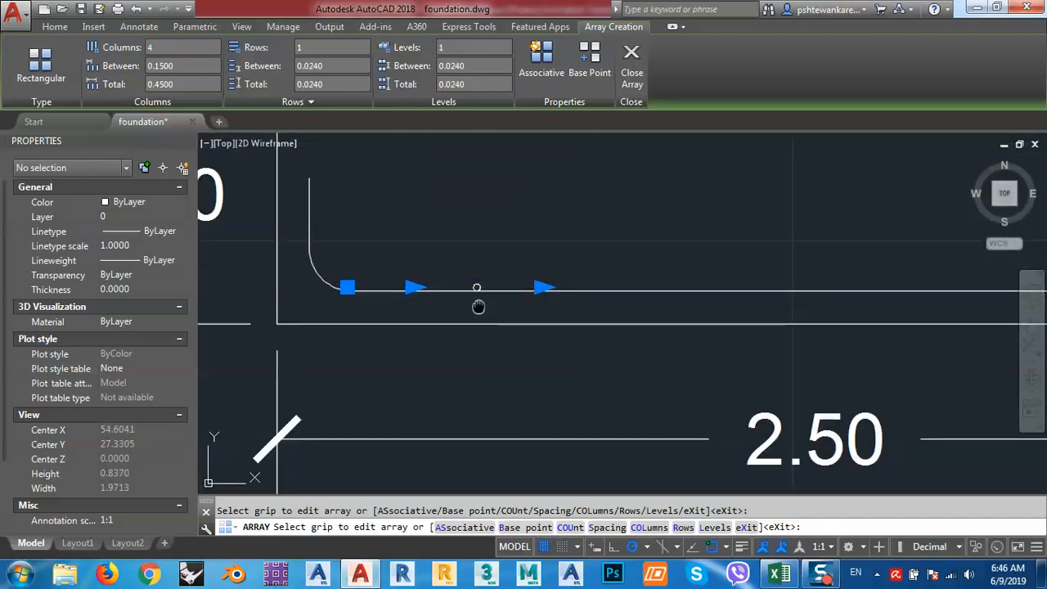
# - Try a total column distance of 2.35 for the circle array along the F1 section's bottom bar
pyautogui.moveTo(479, 307); pyautogui.dragTo(463, 307, button='middle')
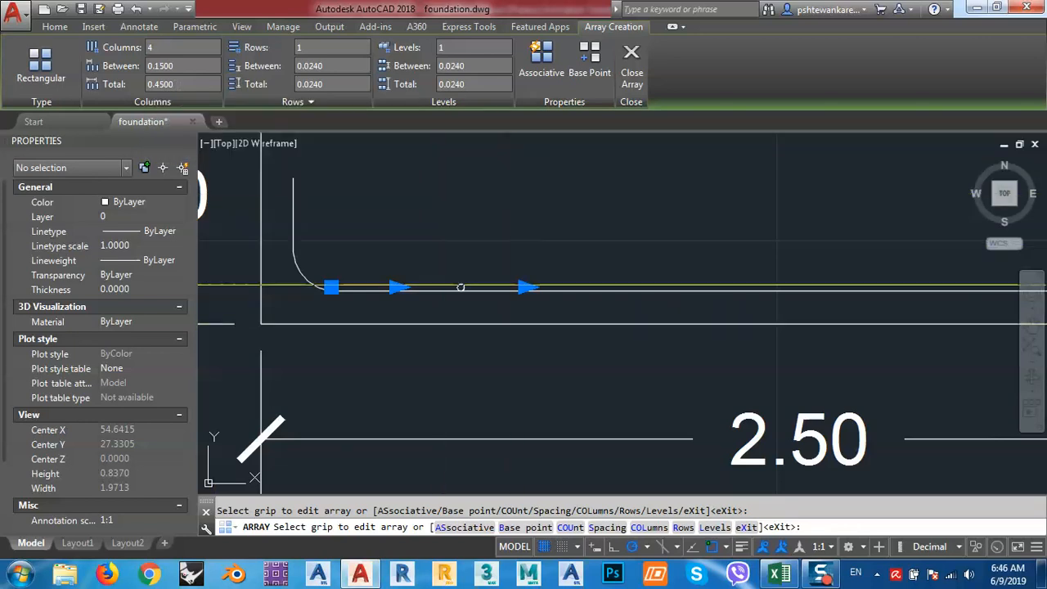
pyautogui.scroll(-4, 456, 306)
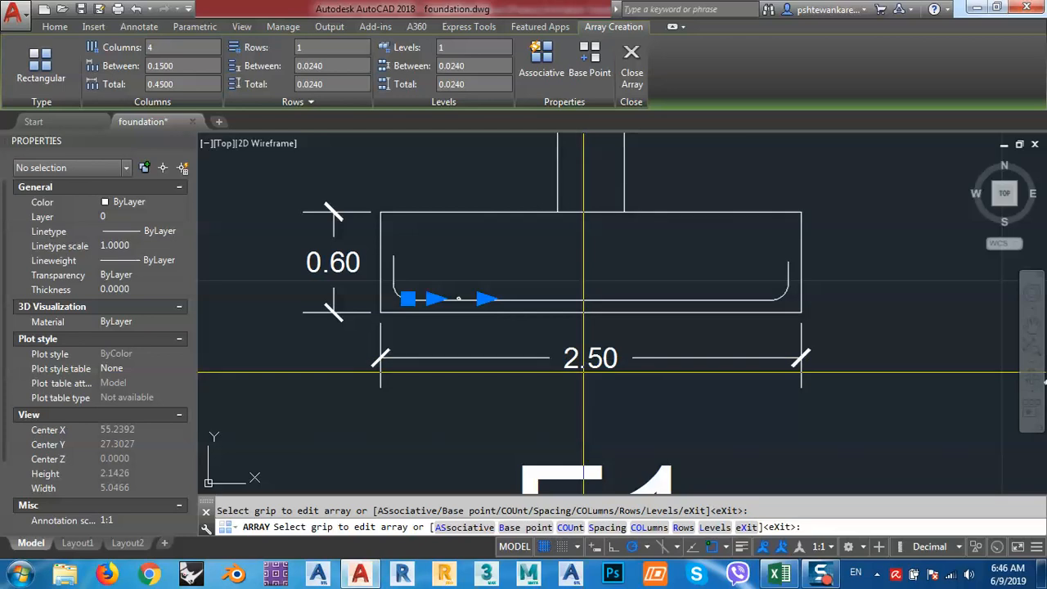
pyautogui.scroll(4, 584, 374)
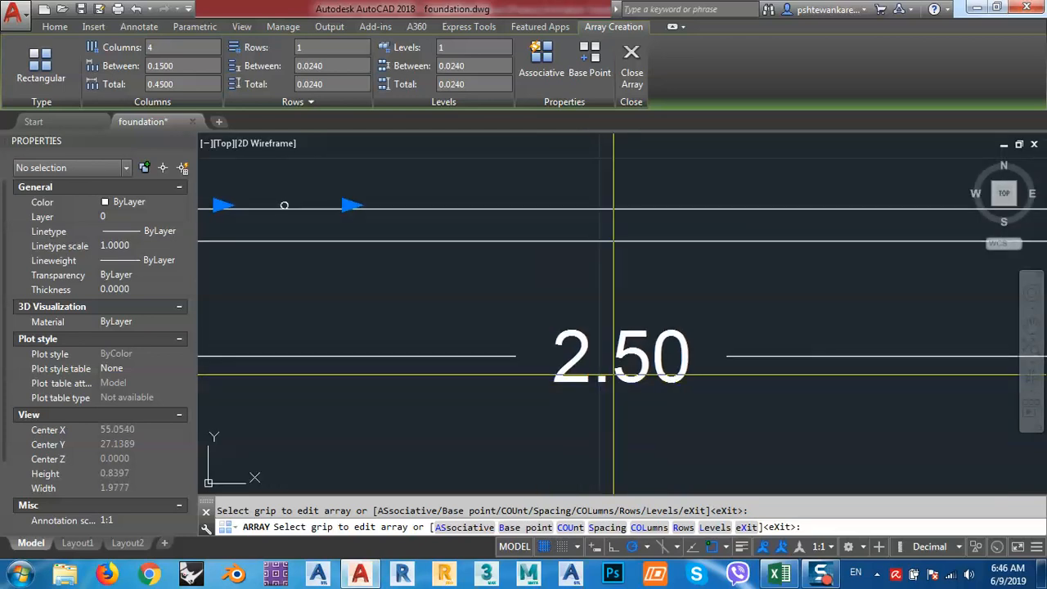
pyautogui.scroll(-2, 613, 374)
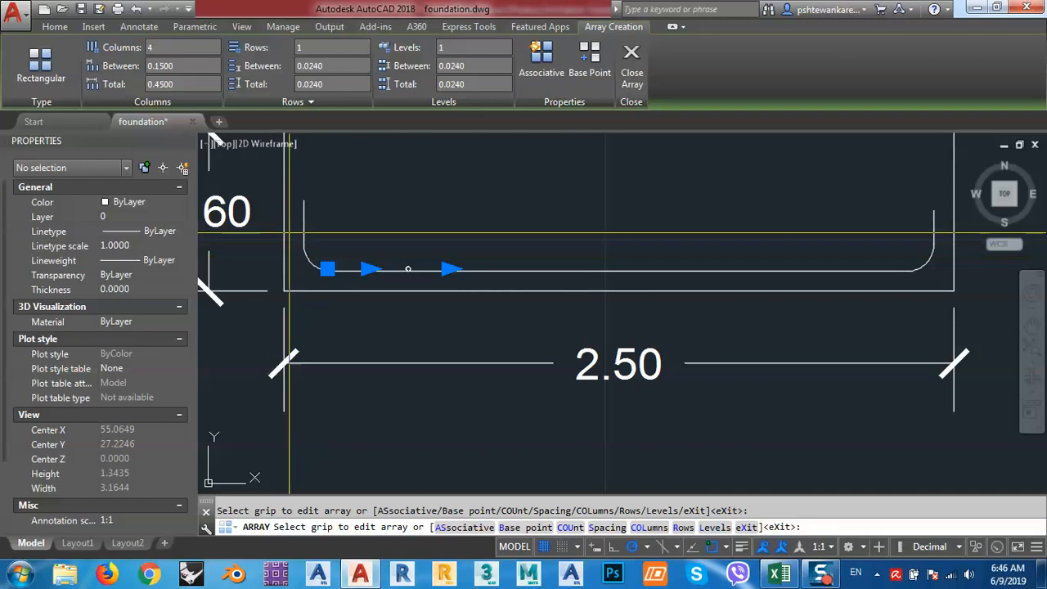
pyautogui.click(181, 83)
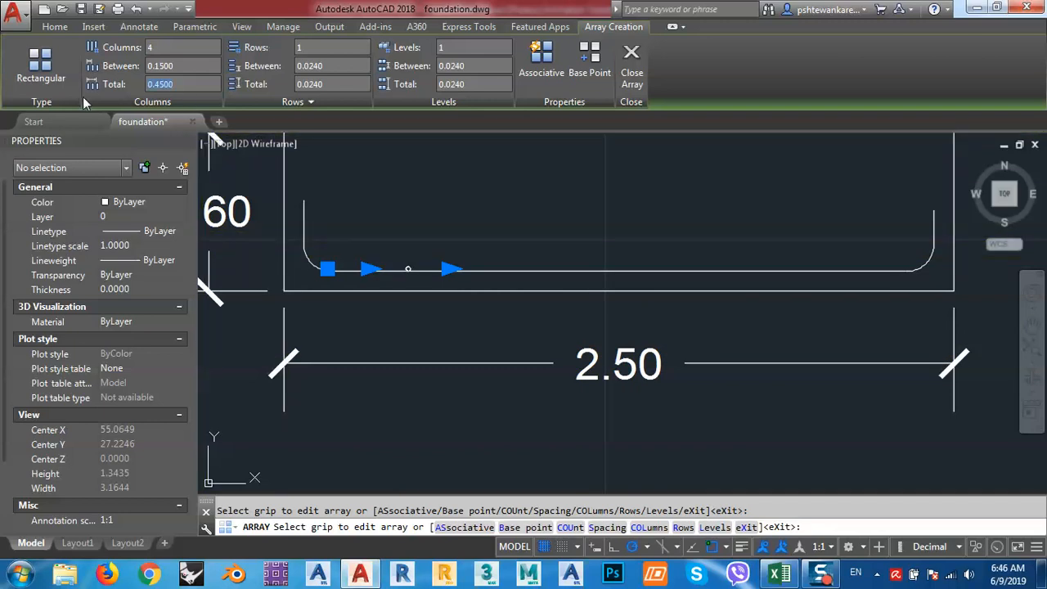
pyautogui.write('2.35')
pyautogui.press('Return')
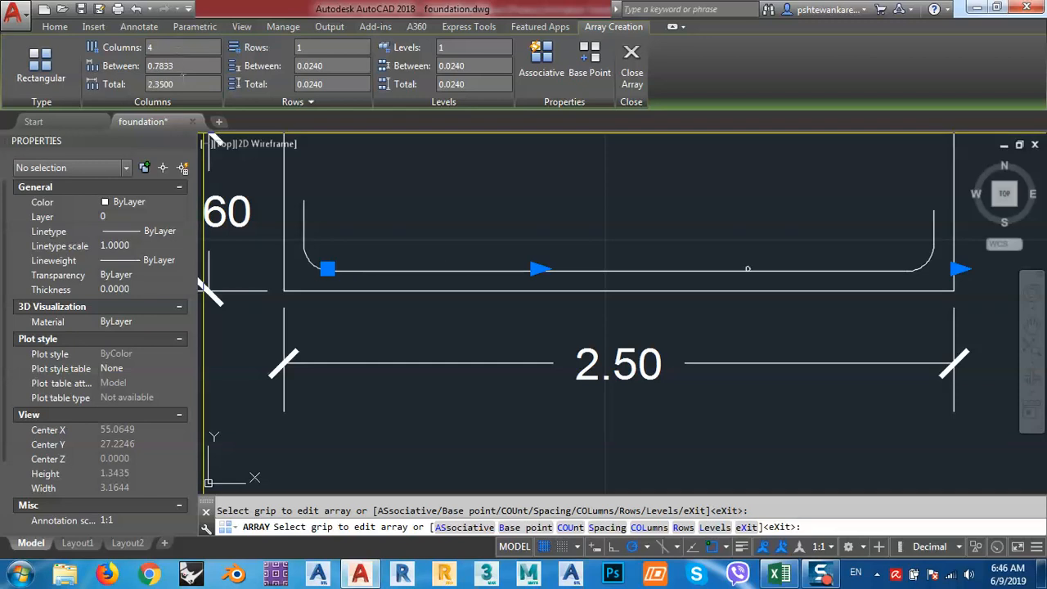
# - Return the spacing between the array's columns to 0.15 and try the 2.35 total column distance again
pyautogui.moveTo(190, 67); pyautogui.dragTo(100, 79)
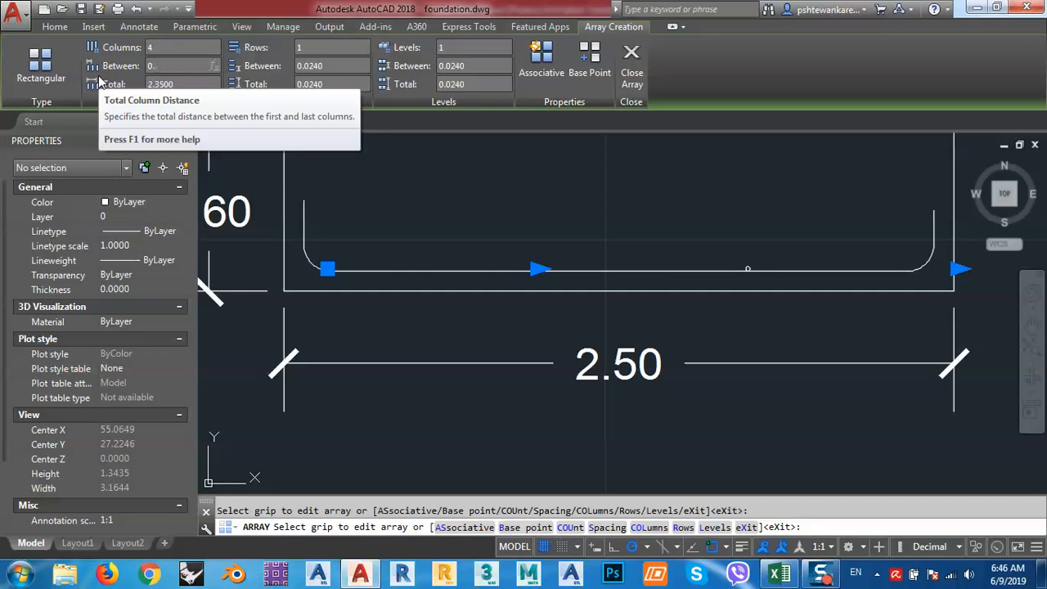
pyautogui.write('0.15')
pyautogui.press('Return')
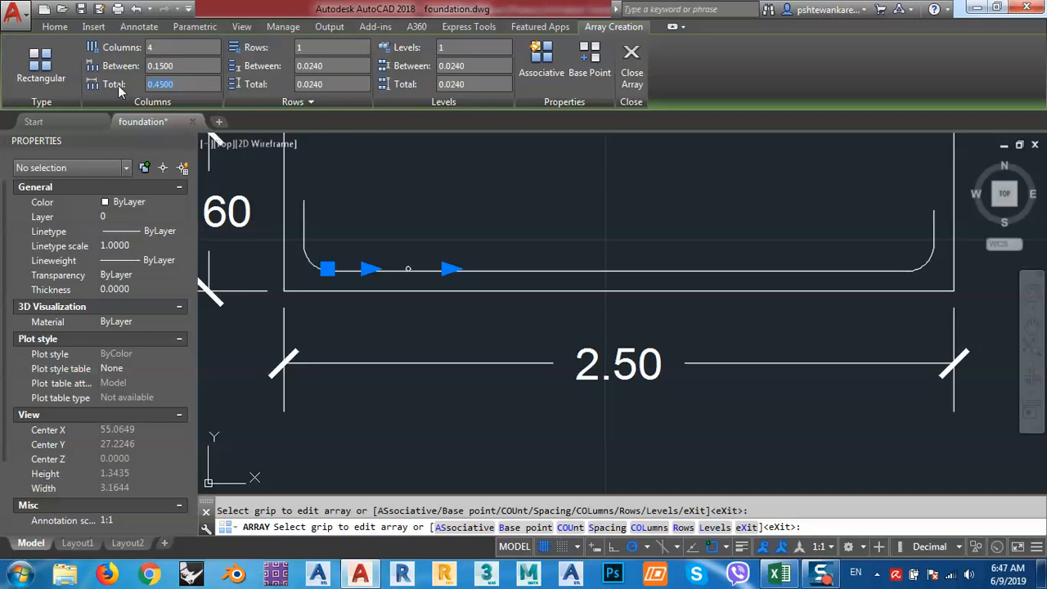
pyautogui.write('2.35')
pyautogui.press('Return')
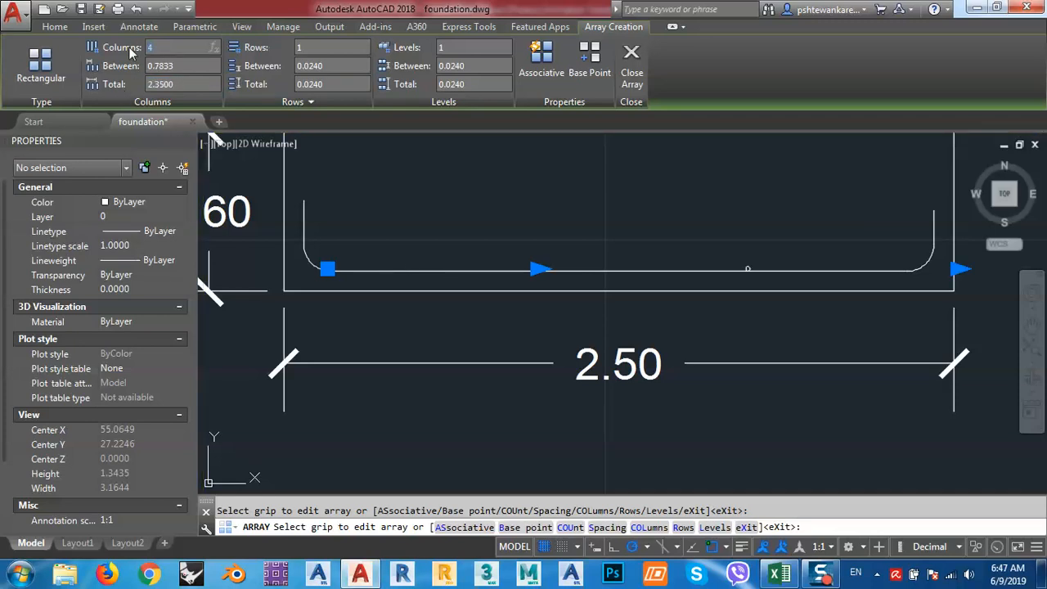
# - Set the circle array to 10 columns with a spacing of 0.15 between them
pyautogui.write('10')
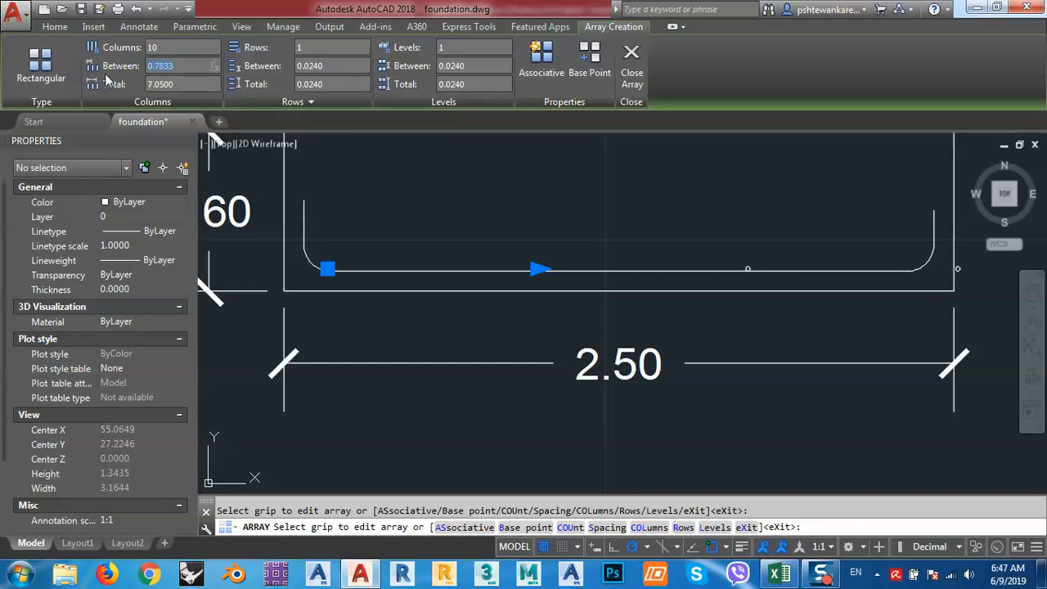
pyautogui.write('.15')
pyautogui.press('Return')
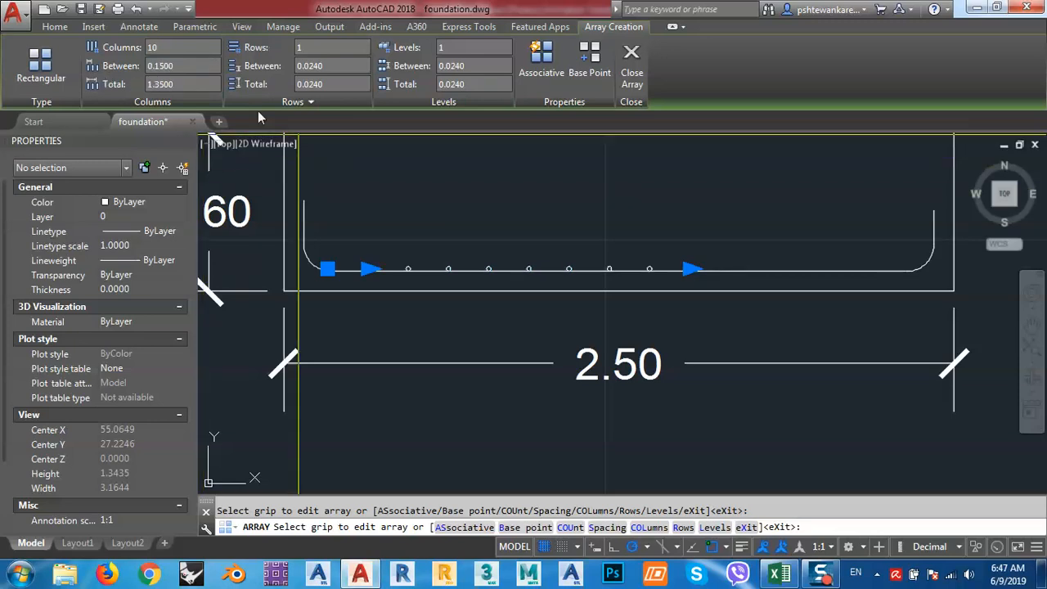
# - Raise the array's column count to 15 and finally to 18, and finish the array
pyautogui.click(174, 51)
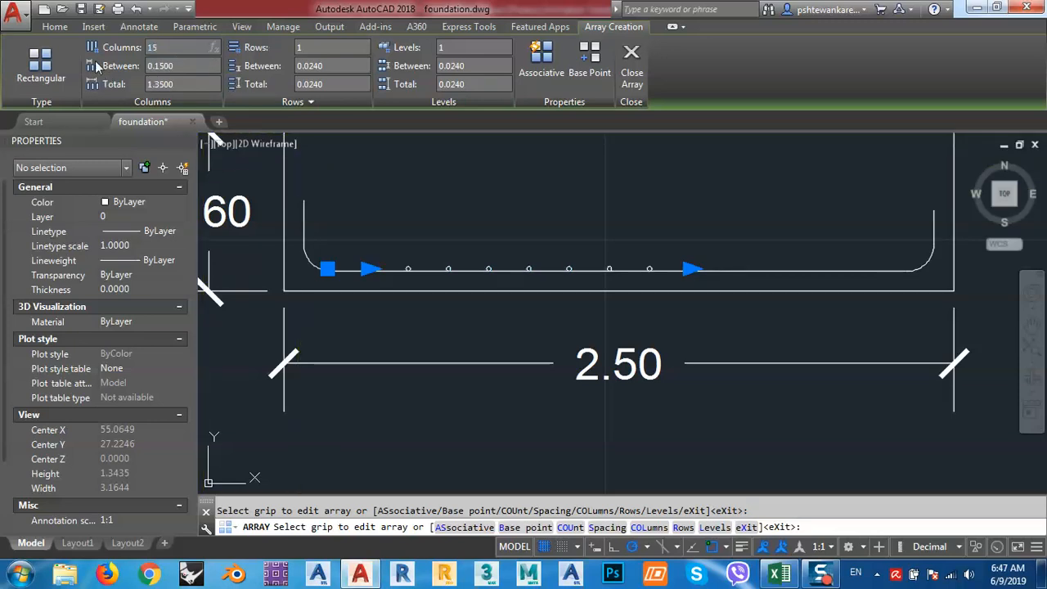
pyautogui.write('15')
pyautogui.press('Return')
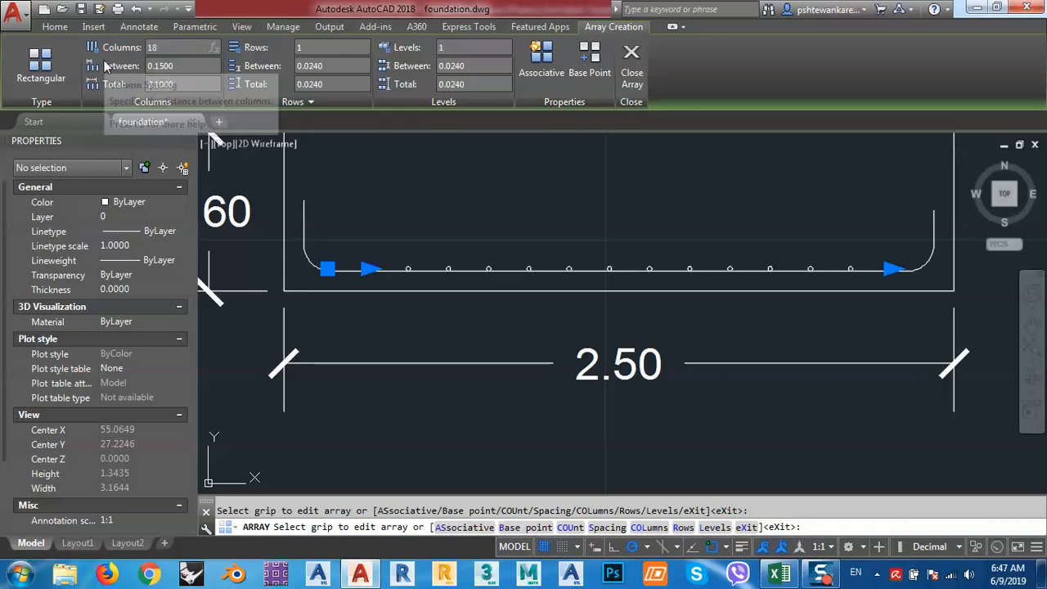
pyautogui.write('18')
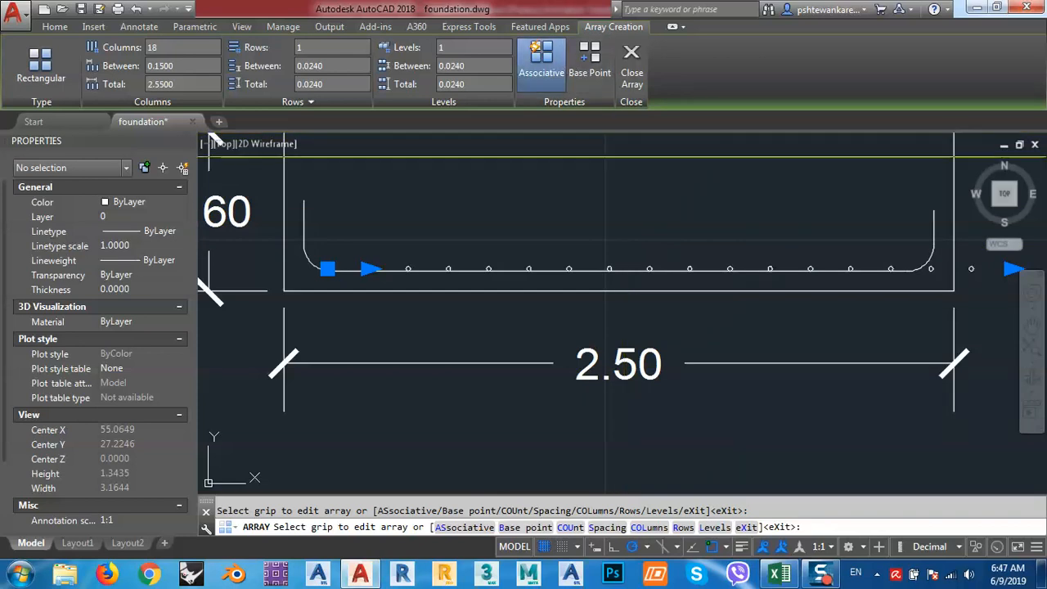
pyautogui.click(640, 61)
# - Erase the two array circles that lie outside the right edge of the F1 footing section
pyautogui.moveTo(678, 217); pyautogui.dragTo(554, 210, button='middle')
pyautogui.scroll(2, 744, 256)
pyautogui.moveTo(793, 274); pyautogui.dragTo(614, 253, button='middle')
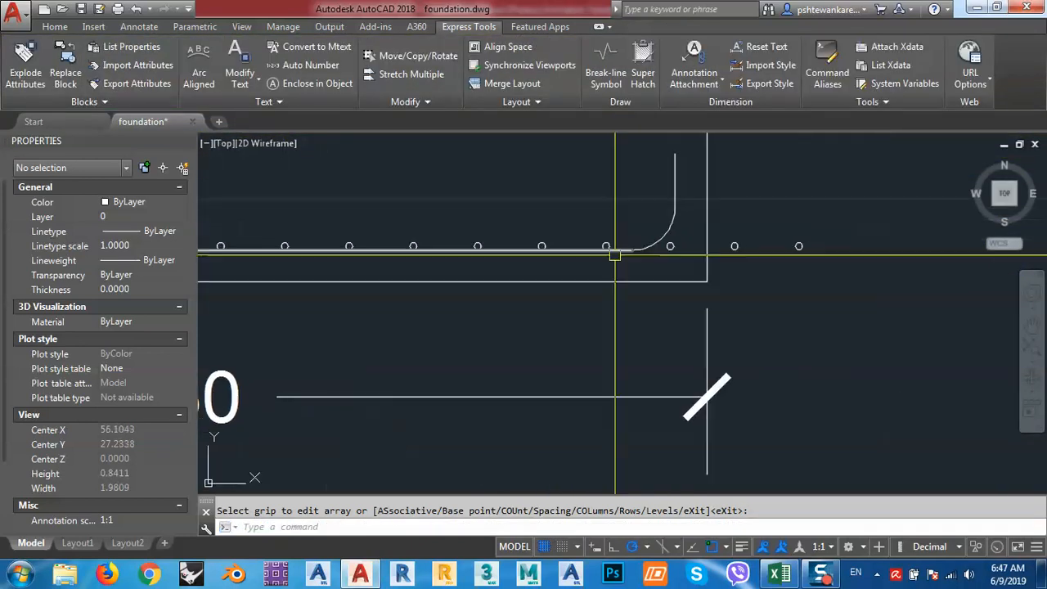
pyautogui.scroll(2, 773, 269)
pyautogui.click(702, 202)
pyautogui.click(836, 283)
pyautogui.moveTo(836, 282); pyautogui.dragTo(851, 304, button='middle')
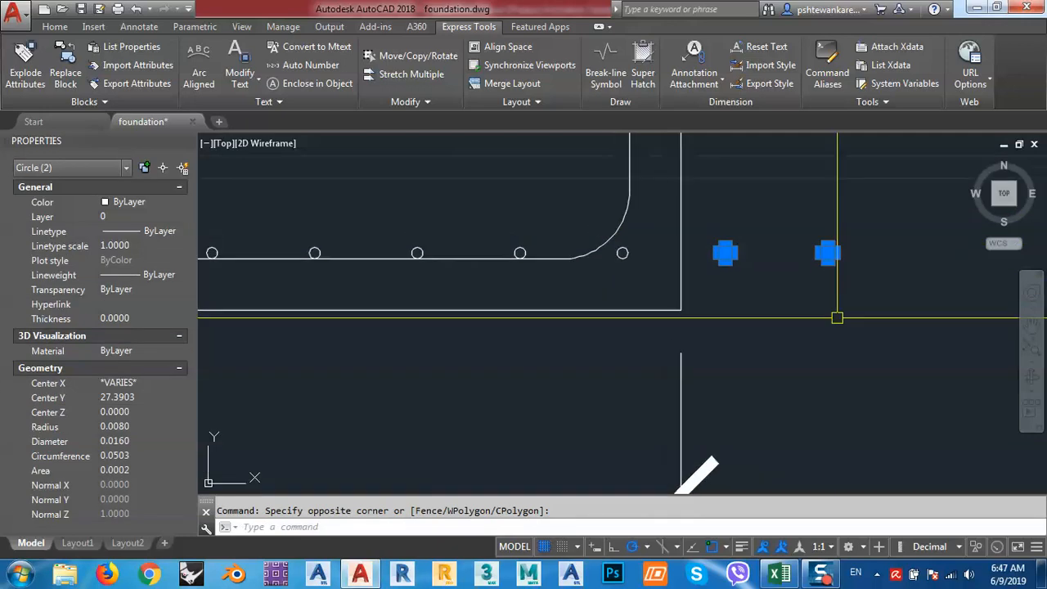
pyautogui.write('e')
pyautogui.press('Return')
# - Move the last circle at the right end horizontally inward onto the bend of the bottom bar
pyautogui.click(630, 258)
pyautogui.click(627, 261)
pyautogui.scroll(2, 629, 279)
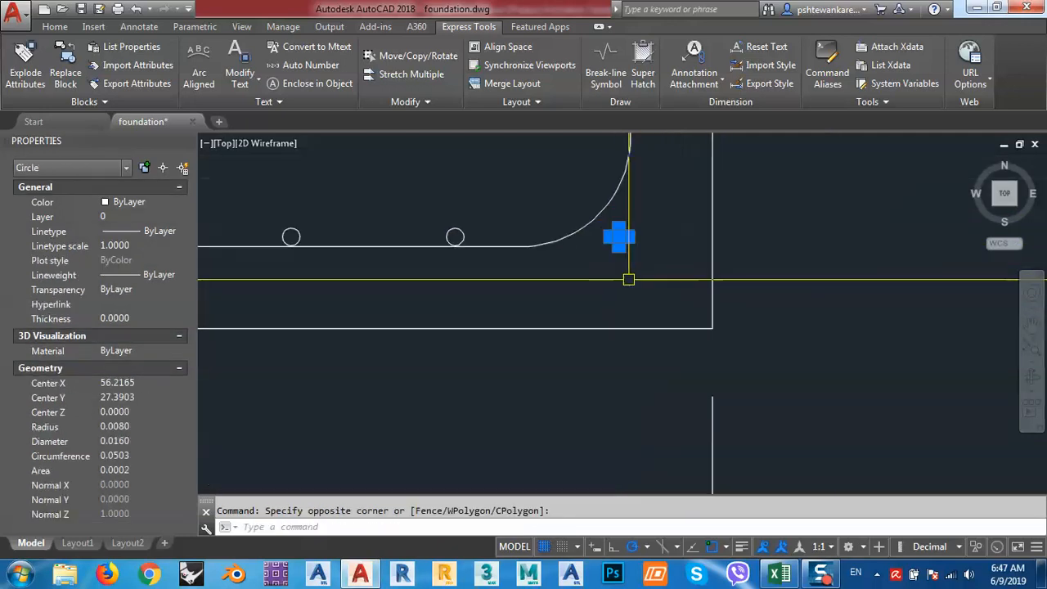
pyautogui.moveTo(630, 278); pyautogui.dragTo(708, 337, button='middle')
pyautogui.write('m')
pyautogui.press('Return')
pyautogui.click(727, 357)
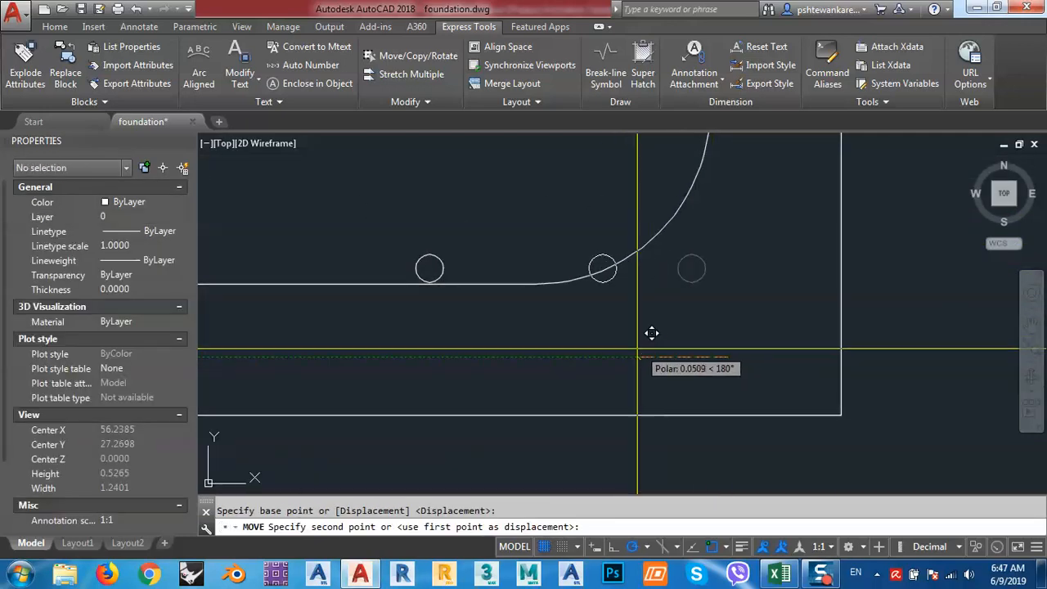
pyautogui.click(626, 342)
# - Examine the row of bar circles along the F1 section's bottom bar and the section as a whole
pyautogui.scroll(-2, 638, 300)
pyautogui.scroll(-1, 637, 296)
pyautogui.moveTo(635, 294); pyautogui.dragTo(842, 269, button='middle')
pyautogui.moveTo(529, 302); pyautogui.dragTo(652, 302, button='middle')
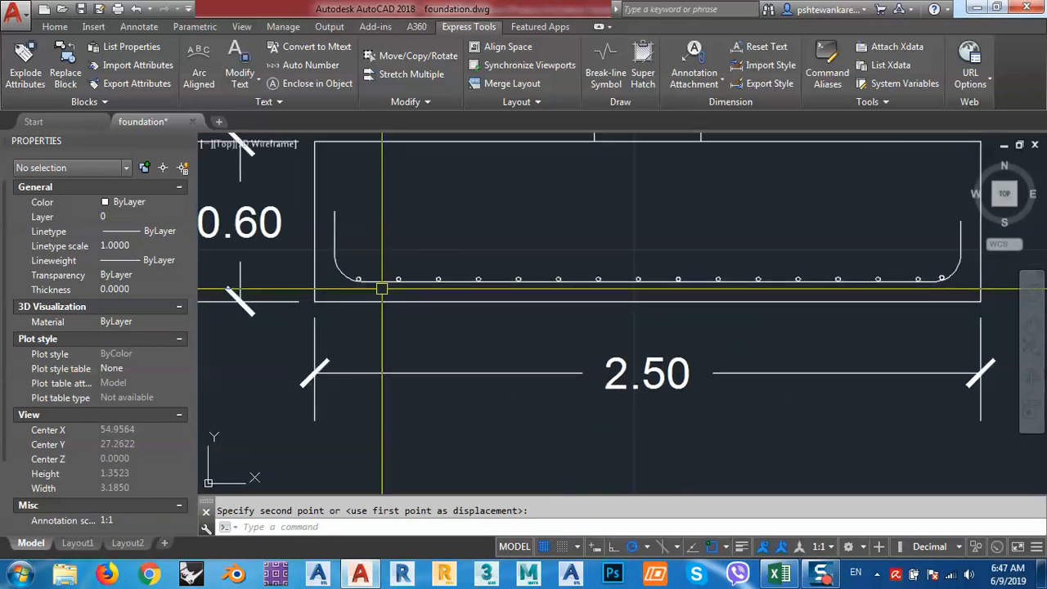
pyautogui.scroll(2, 383, 289)
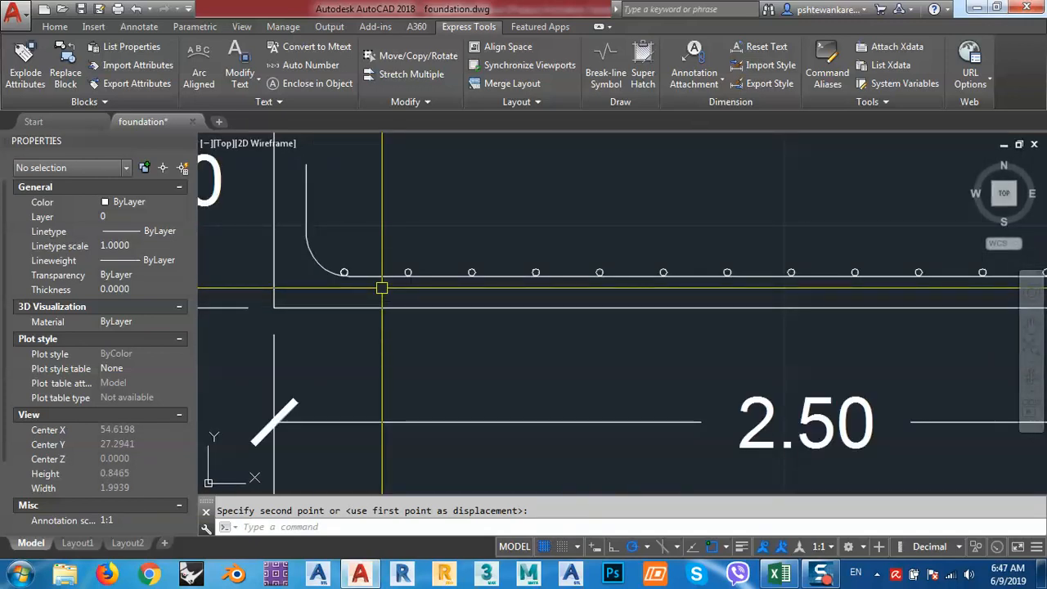
pyautogui.scroll(-2, 425, 287)
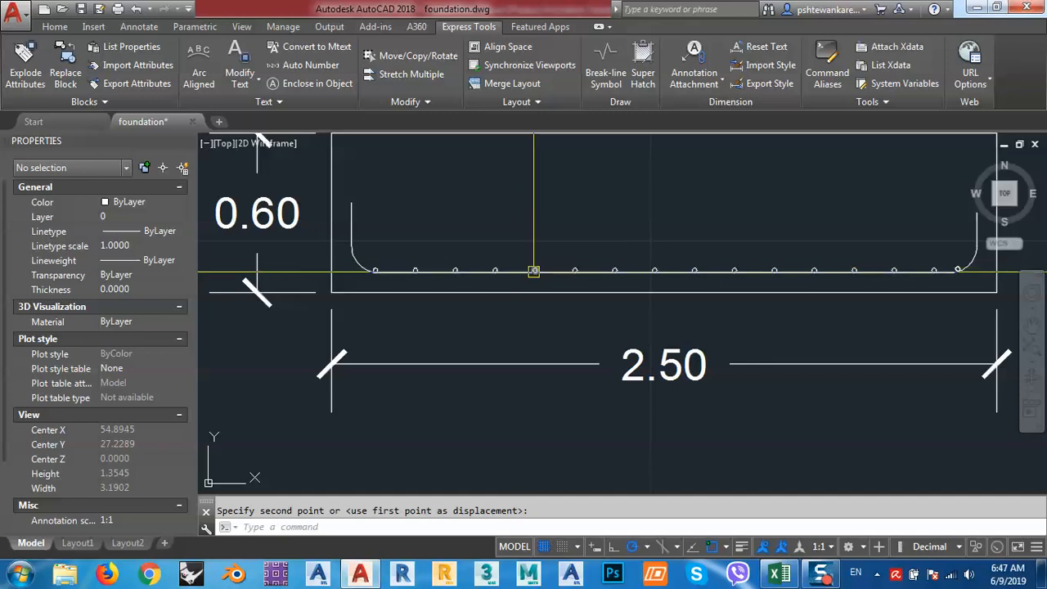
pyautogui.scroll(2, 534, 270)
pyautogui.scroll(-4, 536, 270)
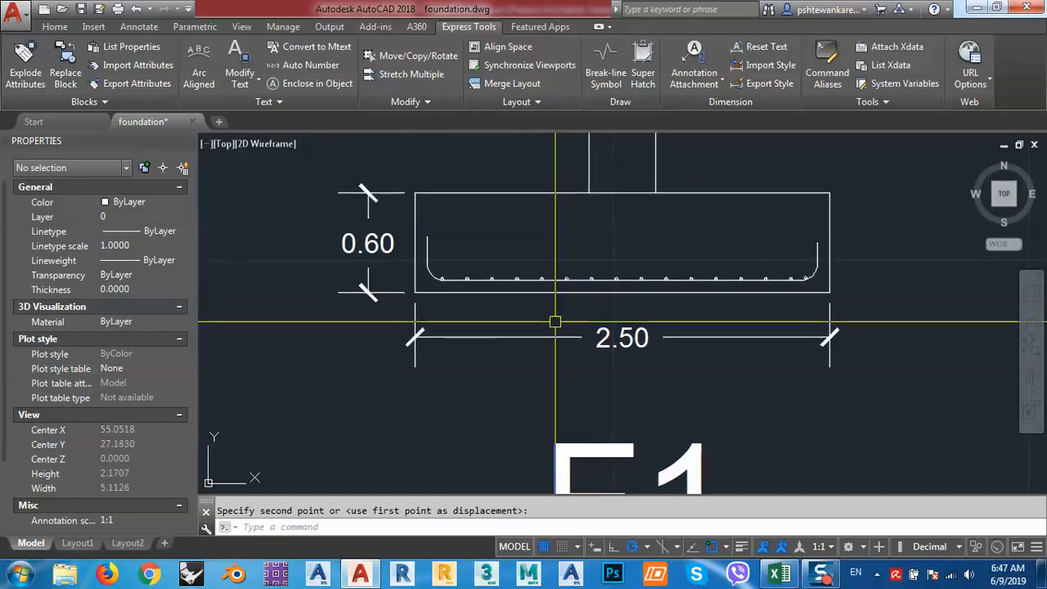
pyautogui.scroll(-6, 626, 296)
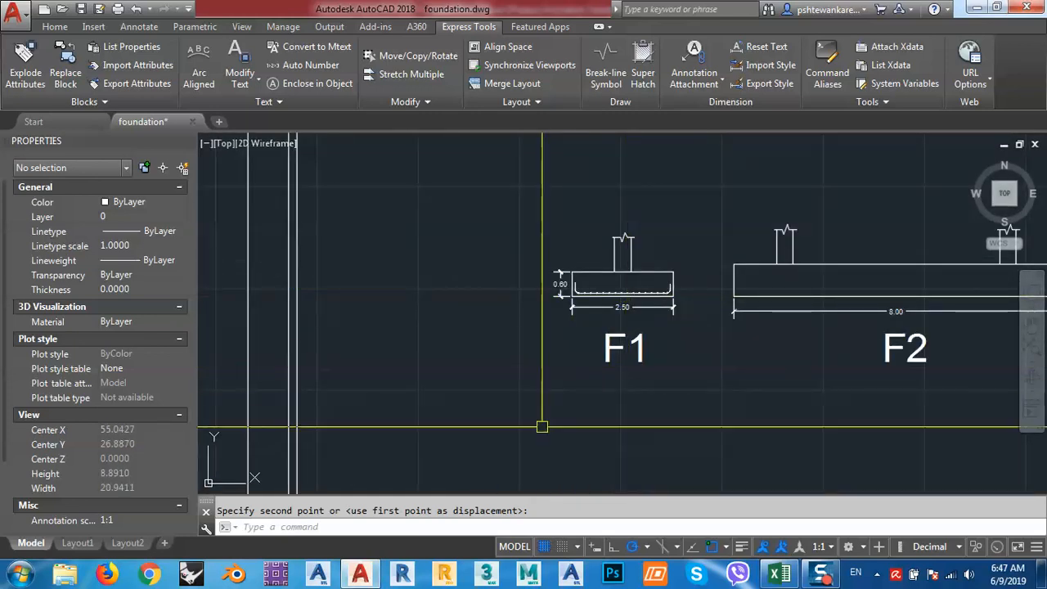
# - Switch to the quantities workbook in Excel and add a new sheet after the Shuttering sheet
pyautogui.click(769, 577)
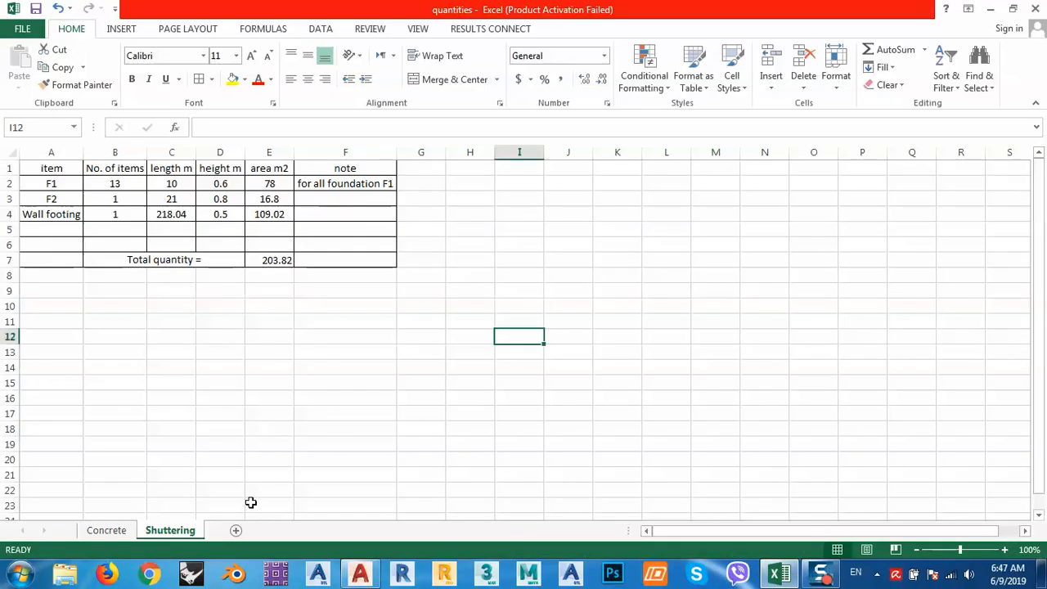
pyautogui.rightClick(179, 544)
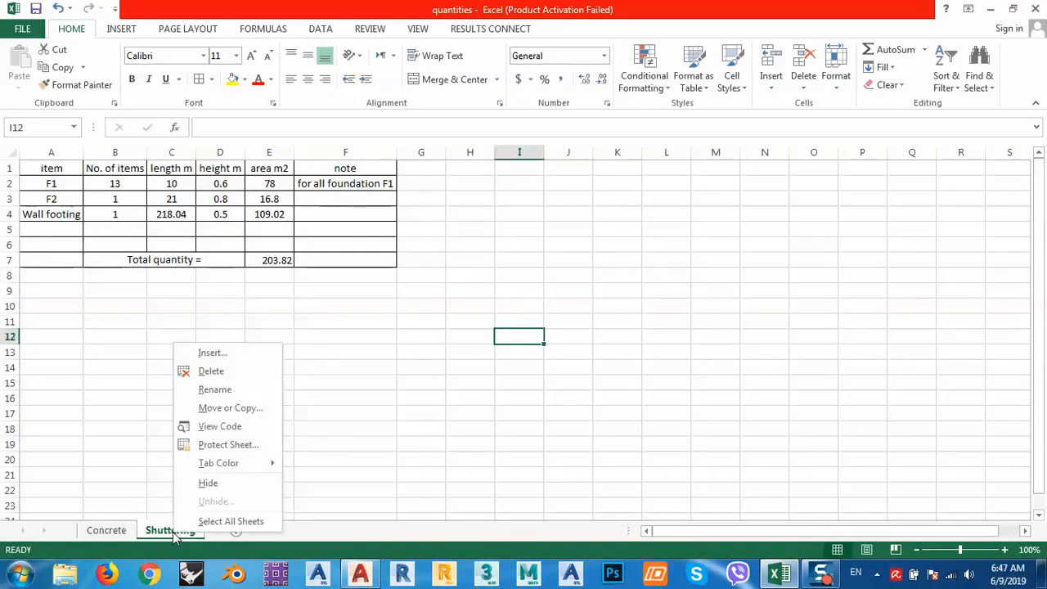
pyautogui.click(333, 533)
pyautogui.click(259, 530)
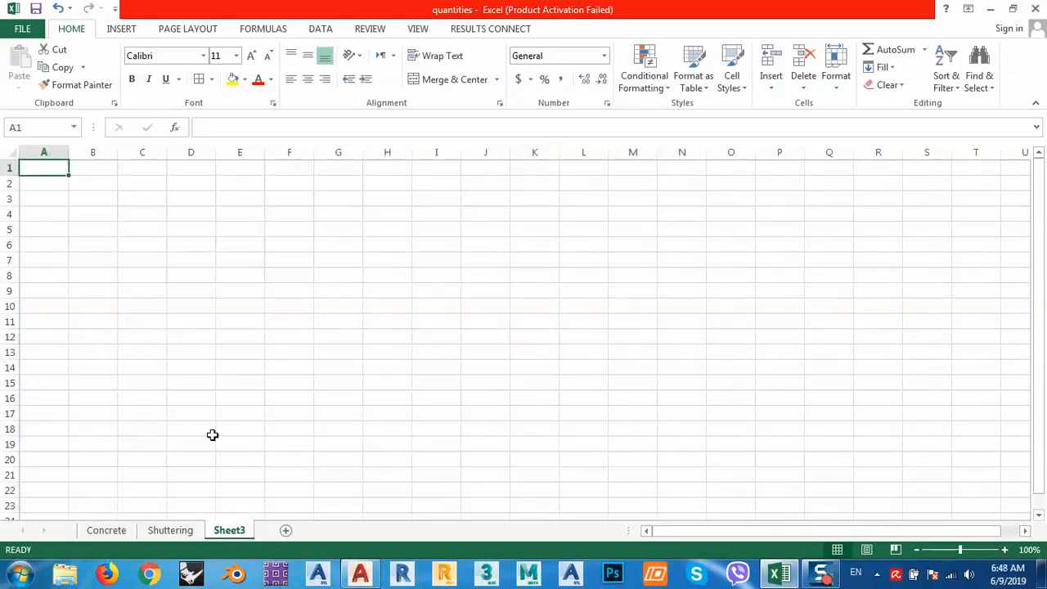
# - Copy the whole table A1:F7 from the Shuttering sheet and paste it into the new sheet at cell A1
pyautogui.click(172, 530)
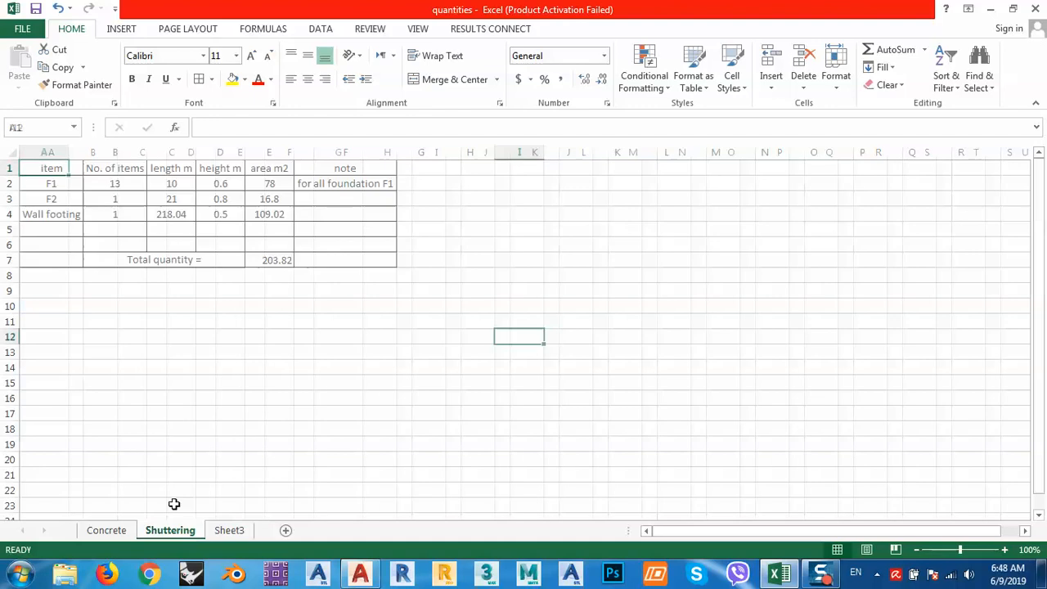
pyautogui.click(50, 168)
pyautogui.moveTo(51, 168); pyautogui.dragTo(339, 265)
pyautogui.rightClick(268, 210)
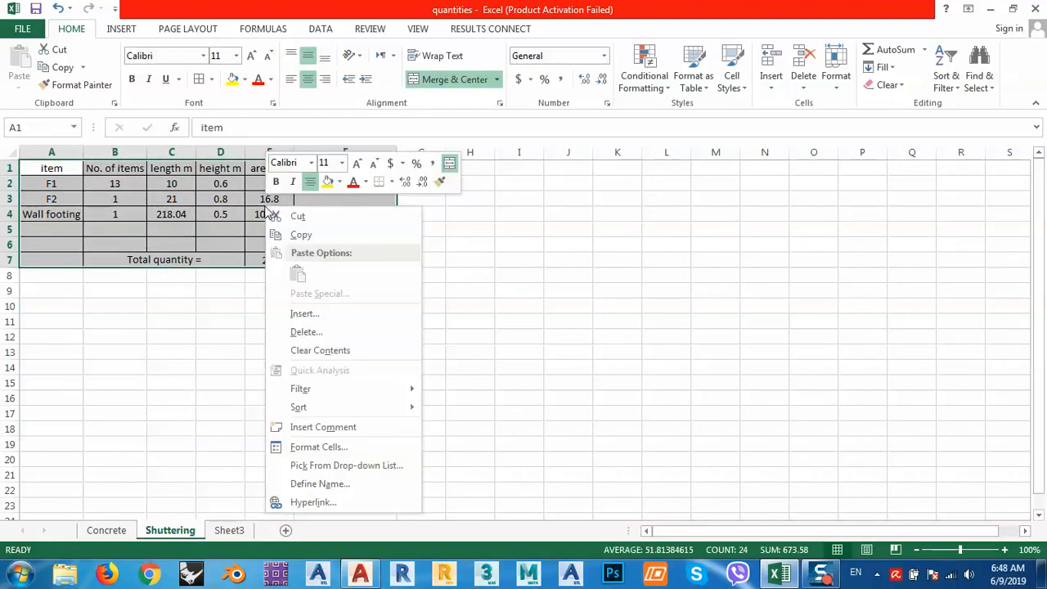
pyautogui.click(302, 235)
pyautogui.click(229, 530)
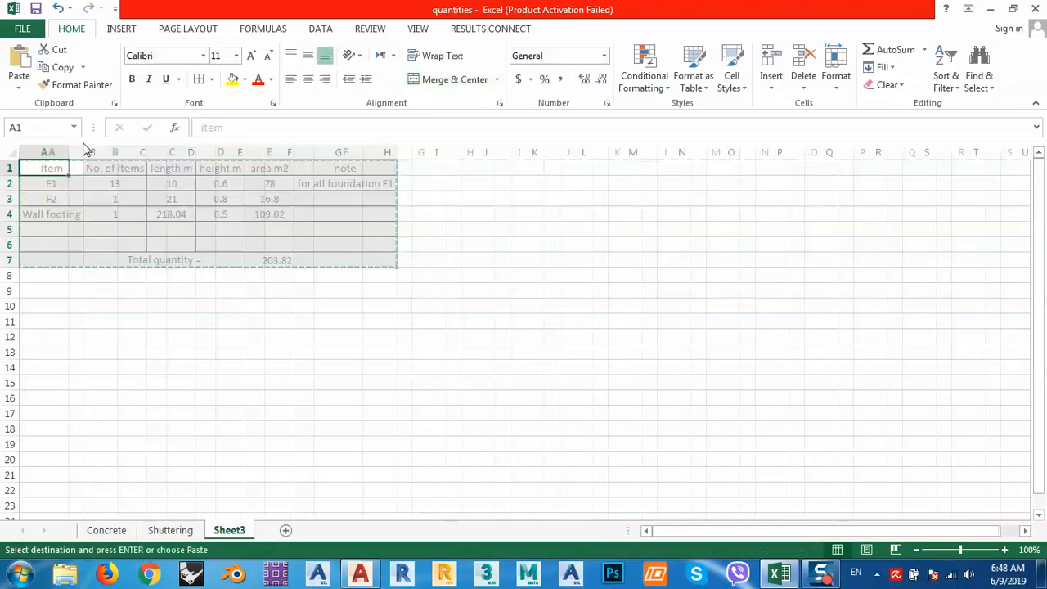
pyautogui.rightClick(49, 167)
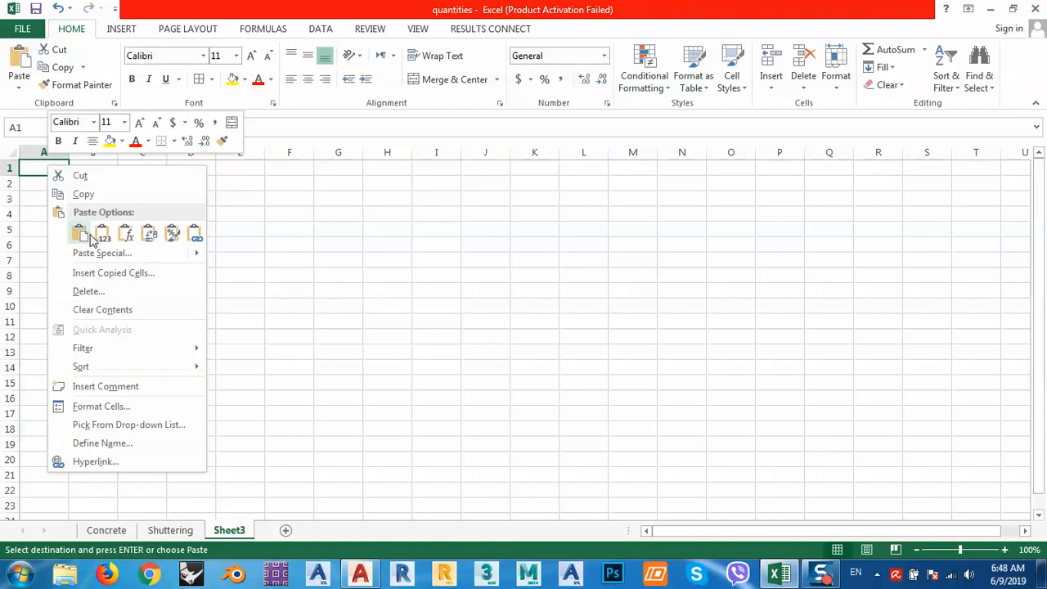
pyautogui.click(88, 238)
pyautogui.click(365, 322)
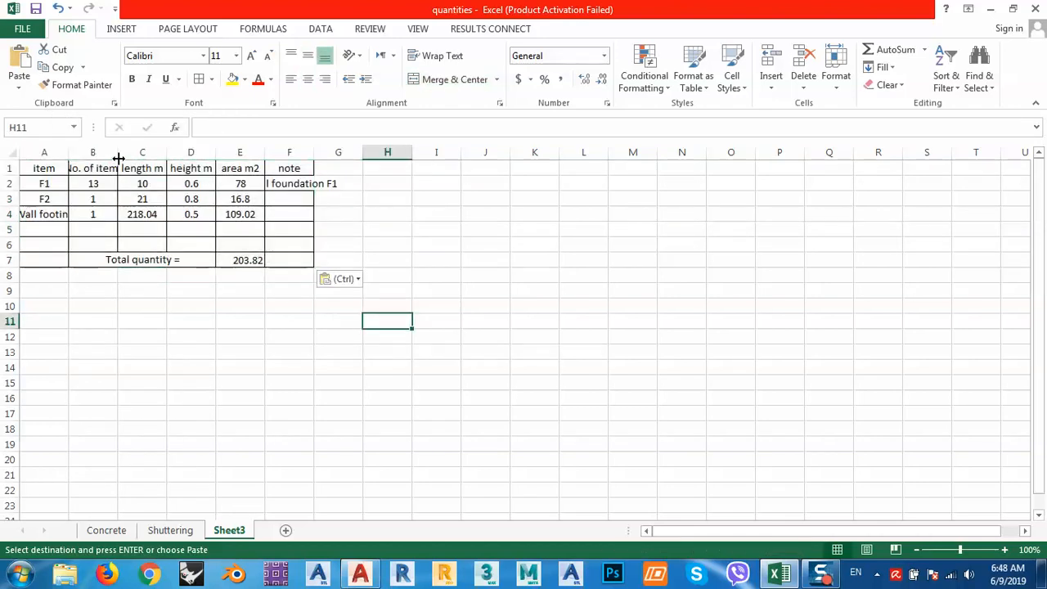
# - Fit the No. of items column to its contents and insert an empty column before the height m column
pyautogui.doubleClick(118, 152)
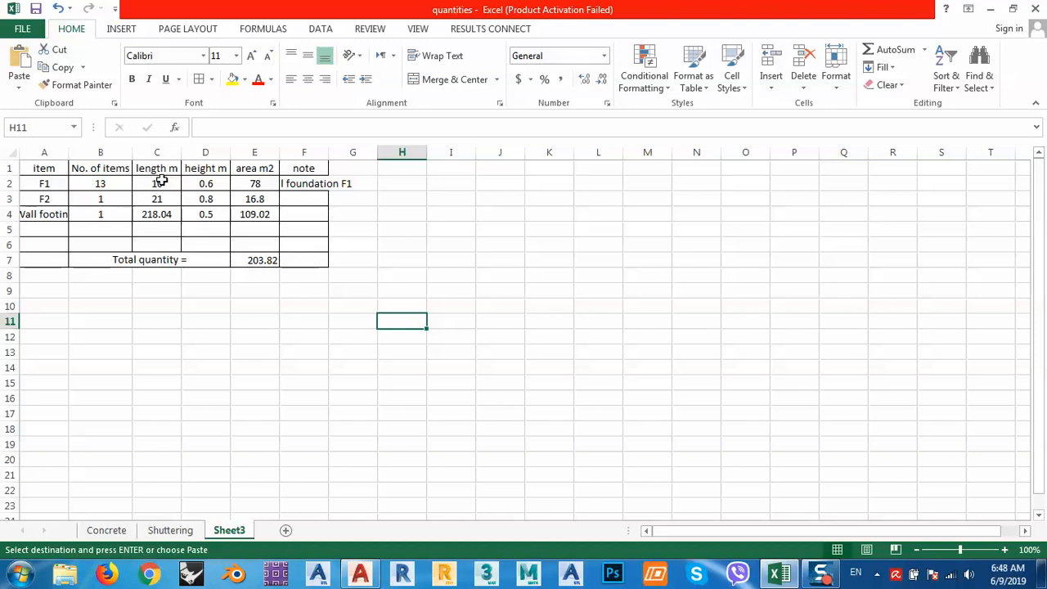
pyautogui.click(197, 152)
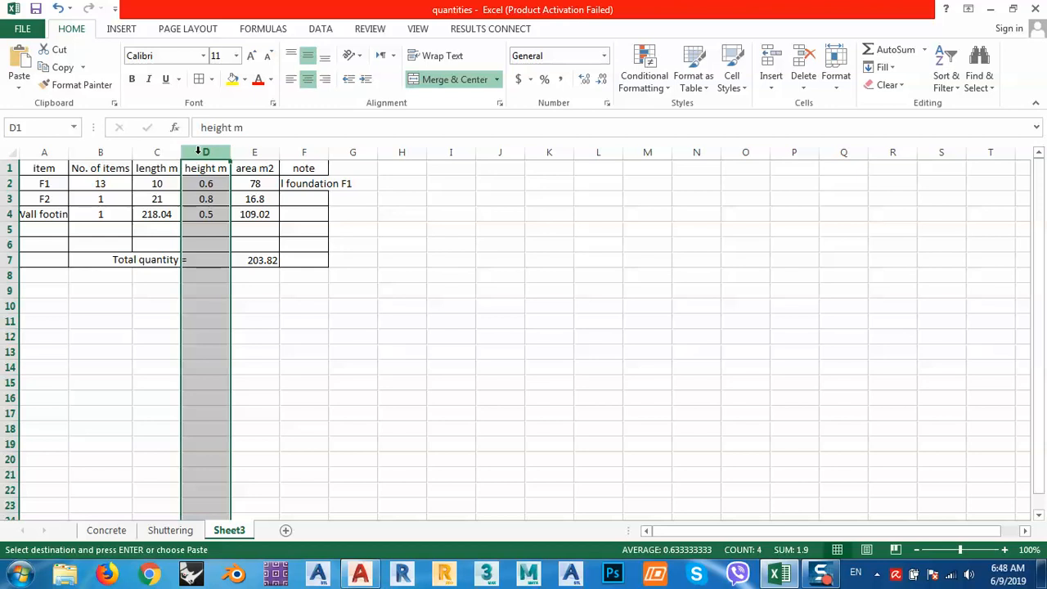
pyautogui.rightClick(199, 153)
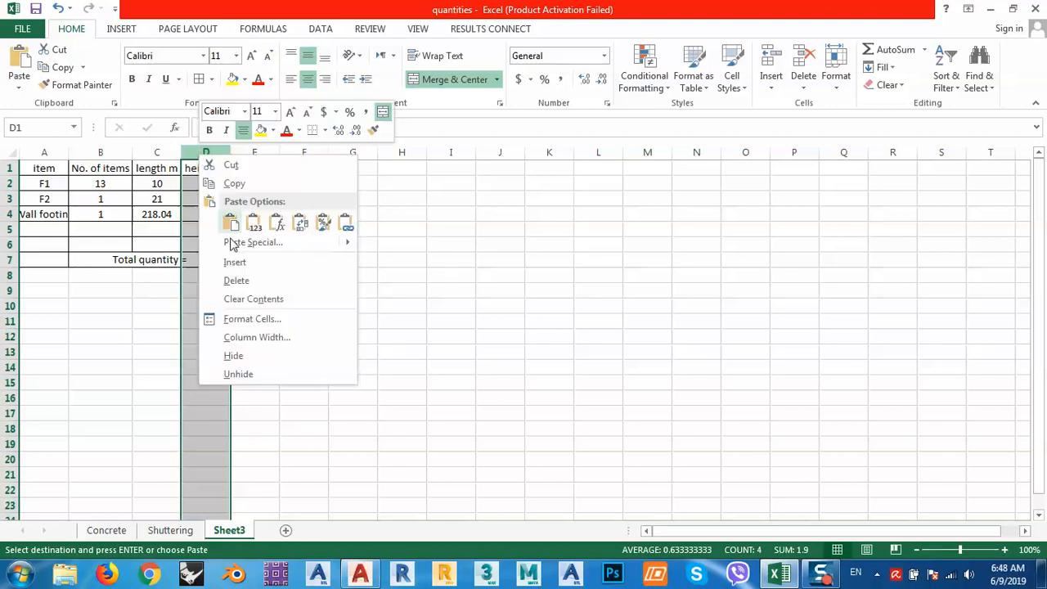
pyautogui.click(264, 262)
pyautogui.click(204, 173)
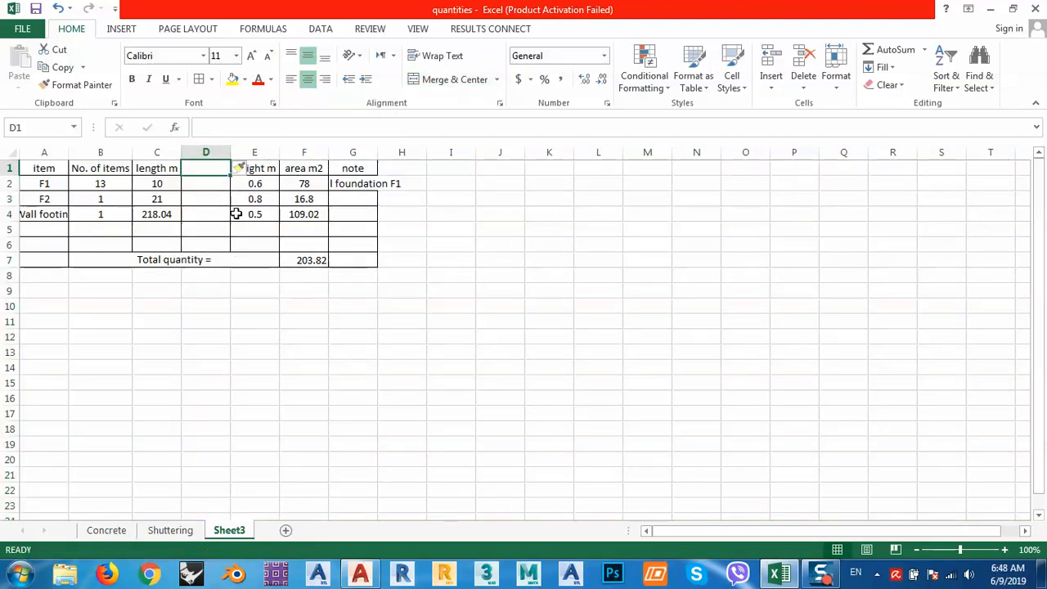
# - Title the empty column D "no. of bars" in cell D1 and fit the column width to its contents
pyautogui.write('no')
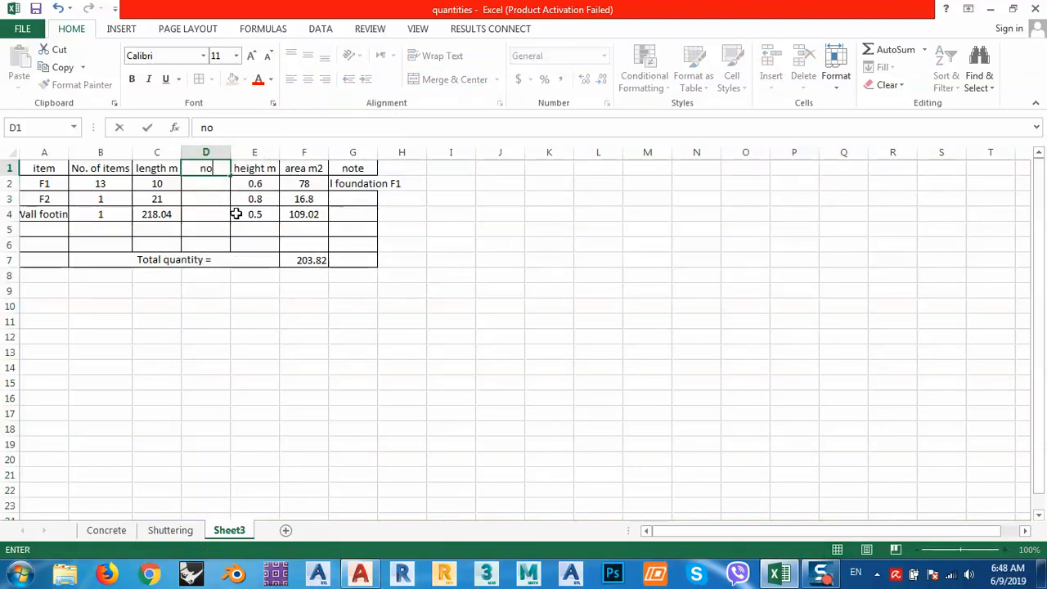
pyautogui.write('. of bars')
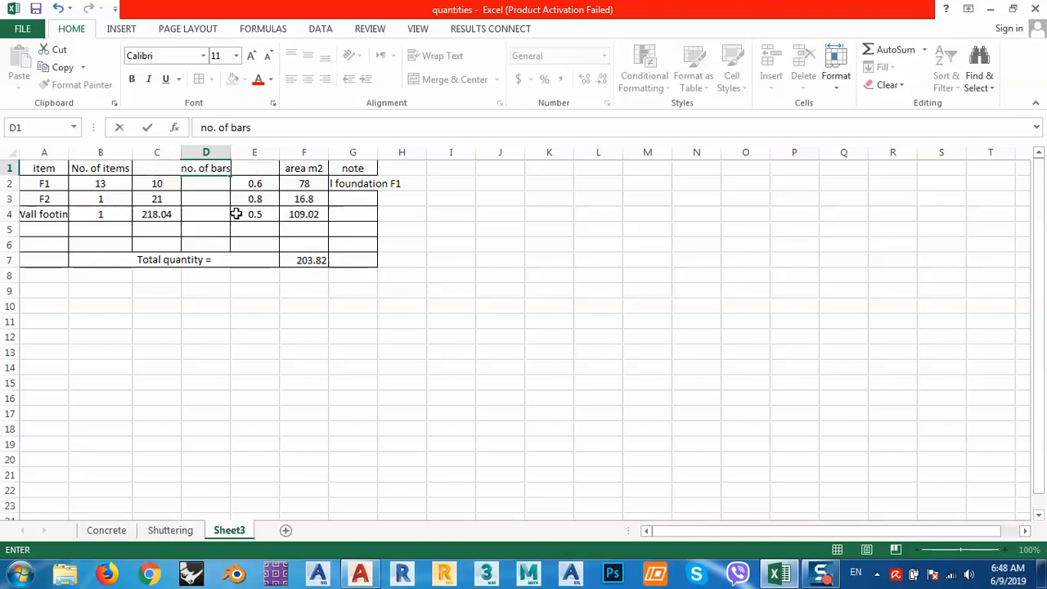
pyautogui.click(315, 385)
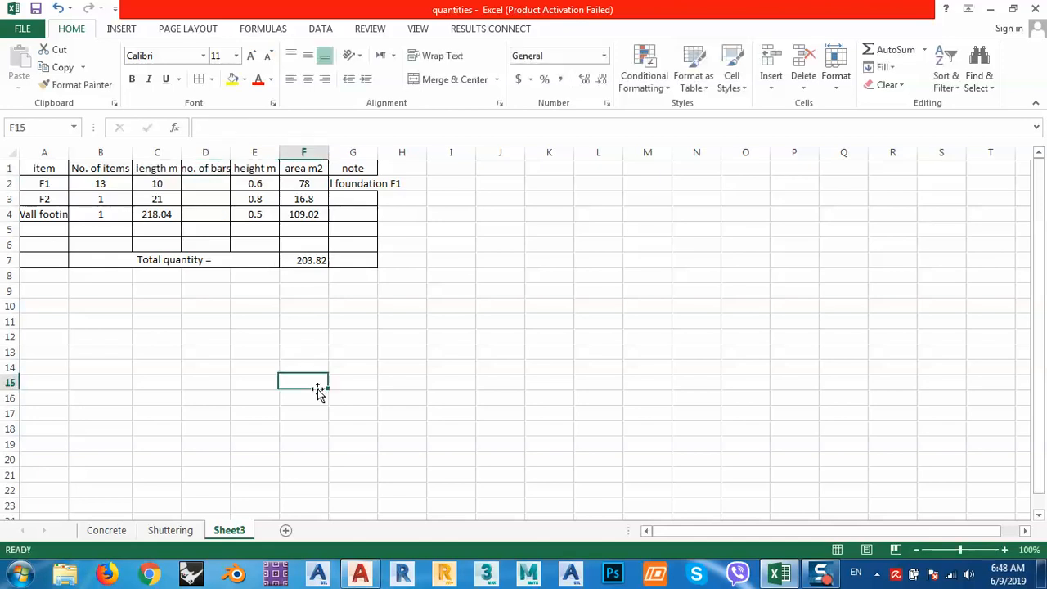
pyautogui.doubleClick(232, 155)
# - Change the header in cell E1 to "length"
pyautogui.click(260, 170)
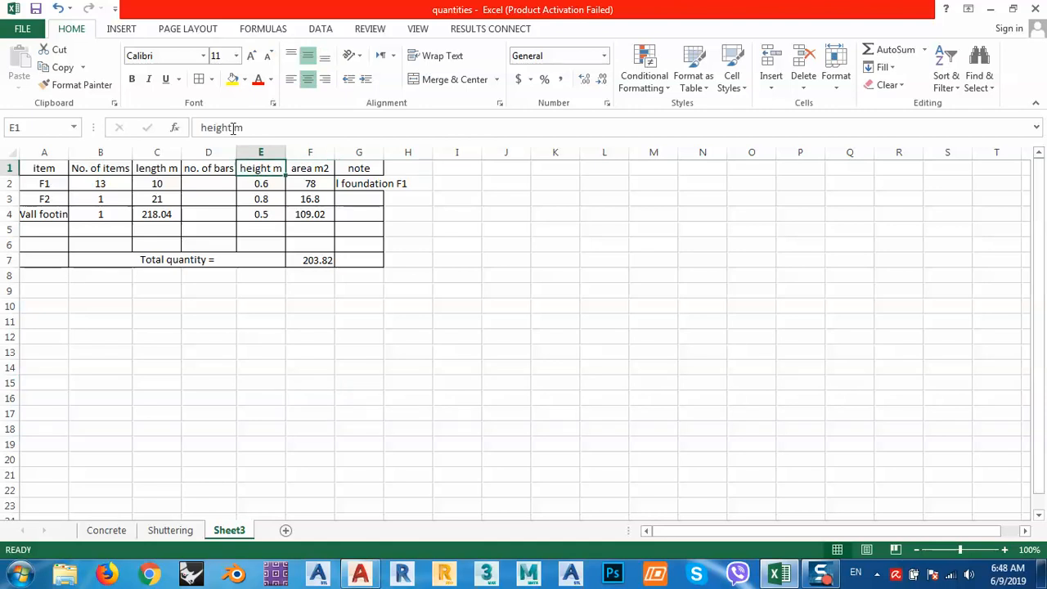
pyautogui.click(252, 128)
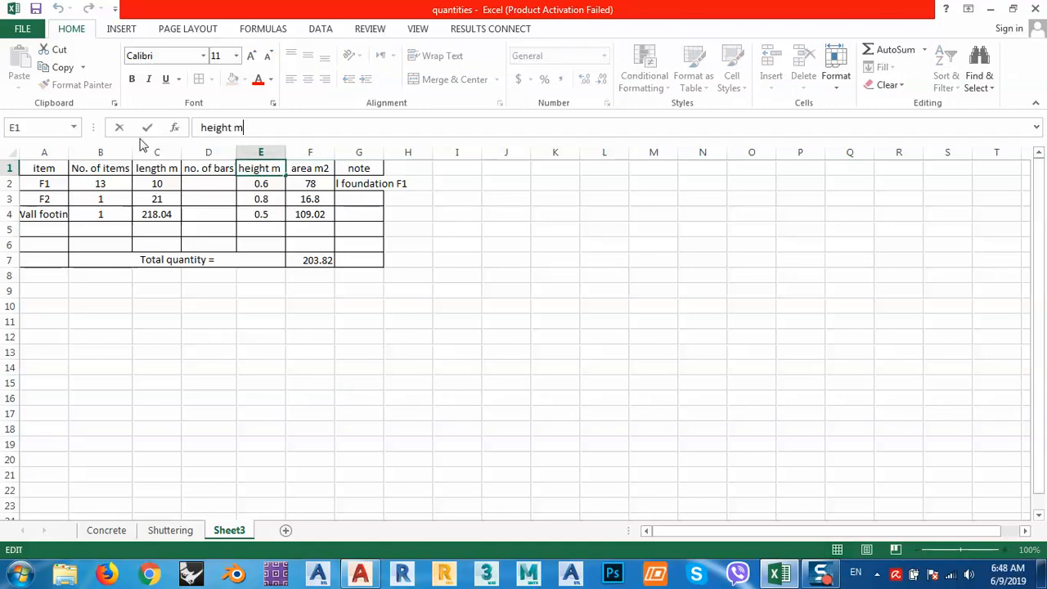
pyautogui.press('BackSpace')
pyautogui.press('BackSpace')
pyautogui.press('BackSpace')
pyautogui.press('BackSpace')
pyautogui.press('BackSpace')
pyautogui.press('BackSpace')
pyautogui.press('BackSpace')
pyautogui.write('length')
pyautogui.click(398, 304)
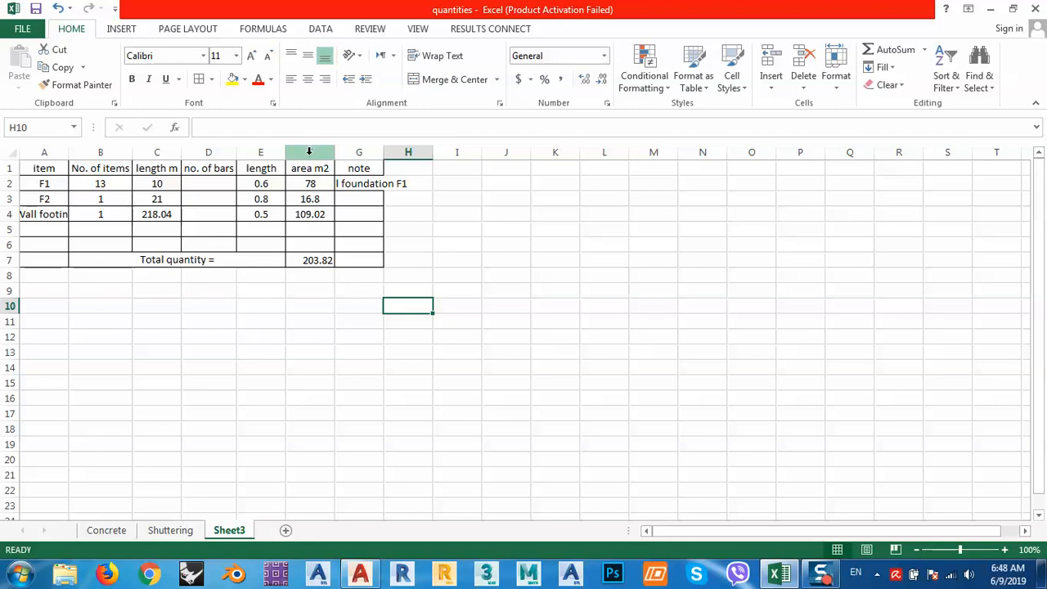
# - Replace the area m2 header in cell F1 with "weight/m"
pyautogui.click(310, 168)
pyautogui.write('wei')
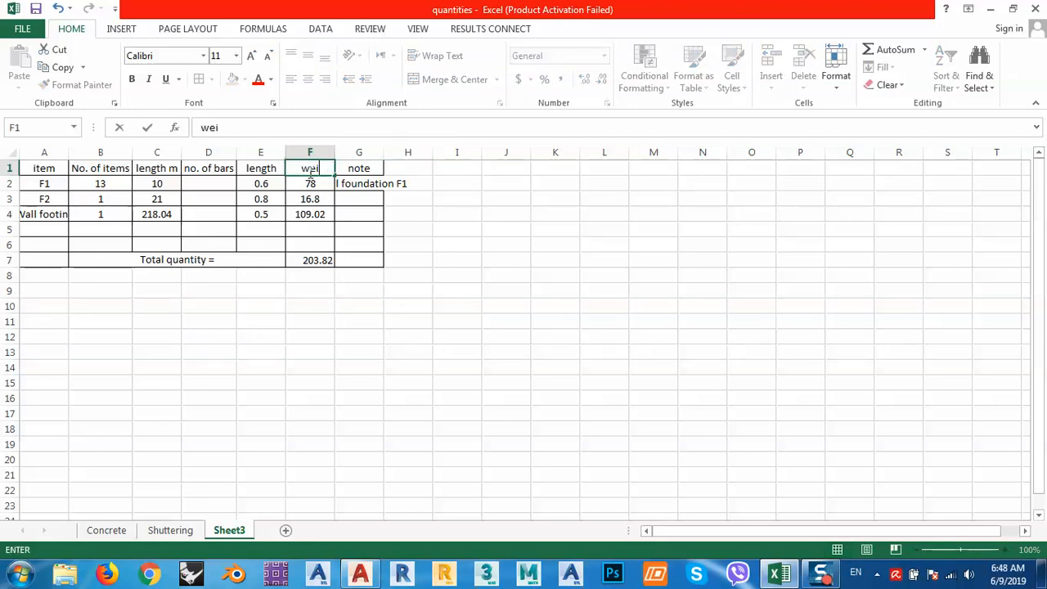
pyautogui.write('ght/m')
pyautogui.click(442, 316)
# - Clear the area values and total in F2:F7 and unmerge the Total quantity cell in row 7
pyautogui.moveTo(323, 182); pyautogui.dragTo(325, 262)
pyautogui.press('Delete')
pyautogui.moveTo(211, 260); pyautogui.dragTo(180, 260)
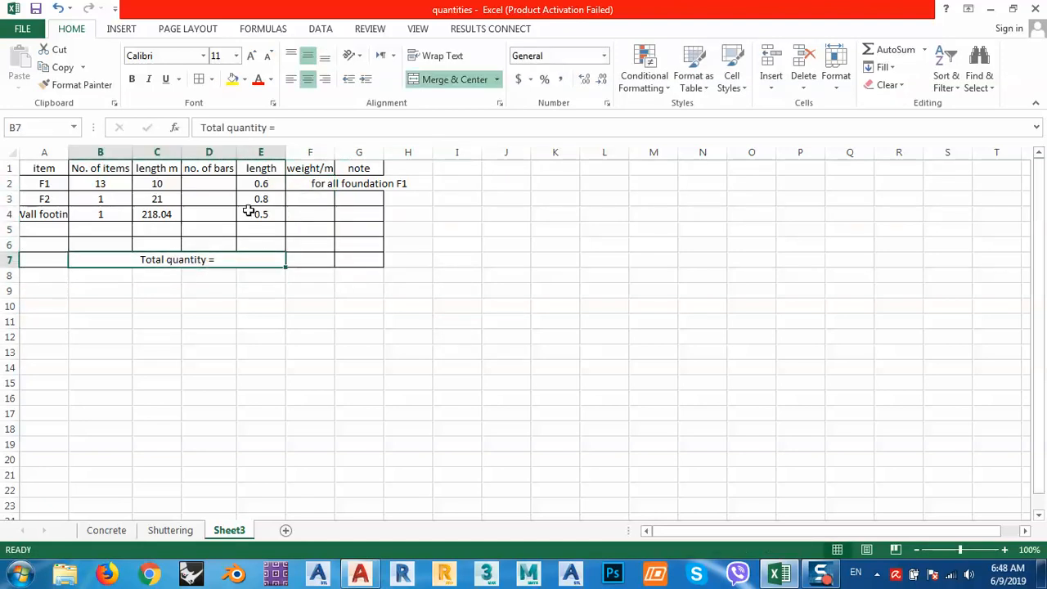
pyautogui.click(434, 81)
# - Fit the weight/m and note columns to their contents
pyautogui.click(470, 244)
pyautogui.doubleClick(334, 153)
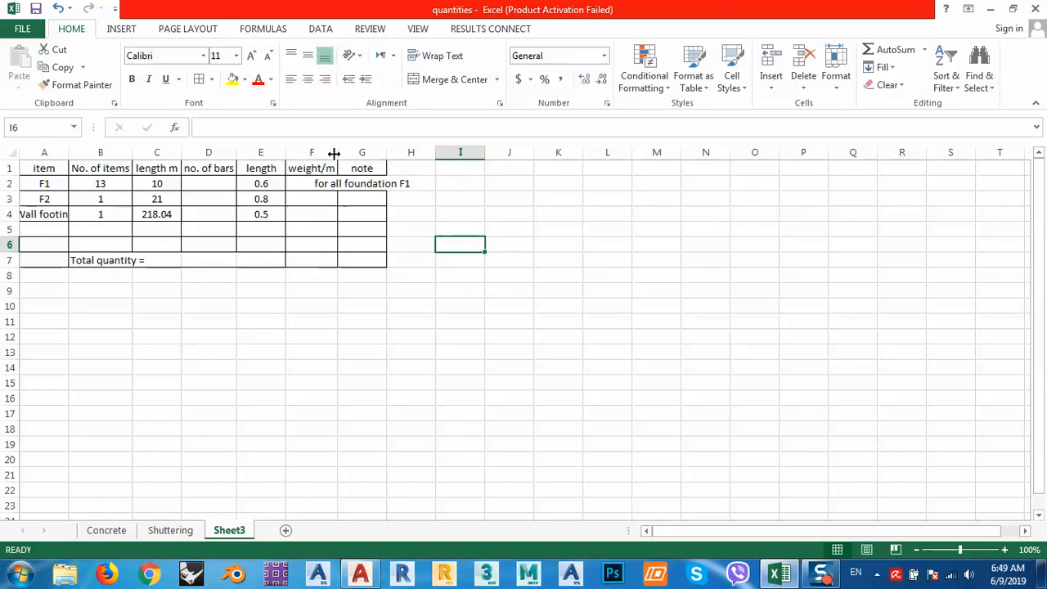
pyautogui.doubleClick(387, 152)
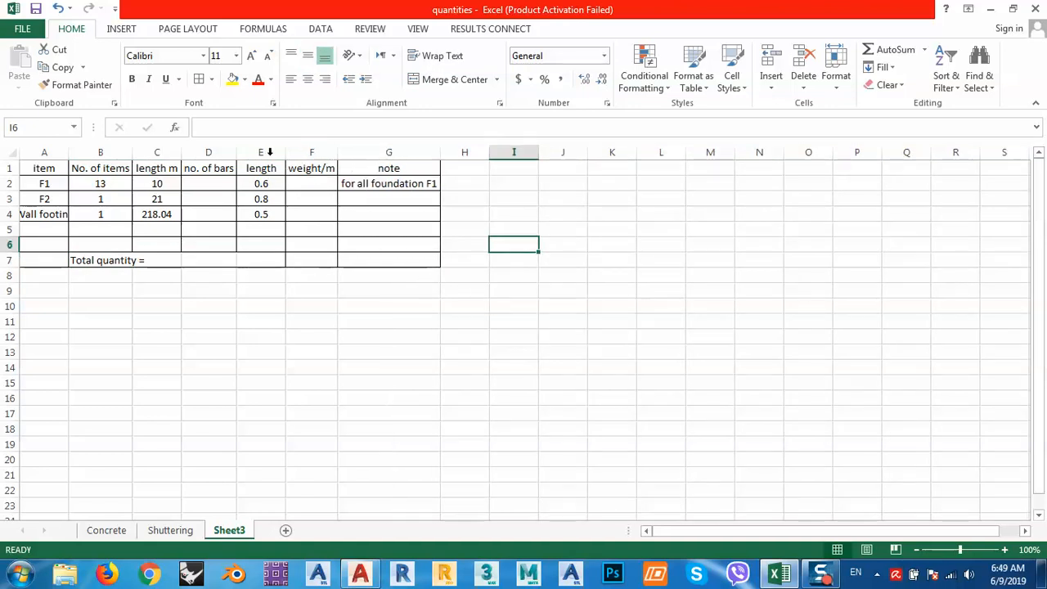
# - Insert a column before the note column, title it "total weight" and fit its width to the header
pyautogui.click(354, 153)
pyautogui.rightClick(353, 156)
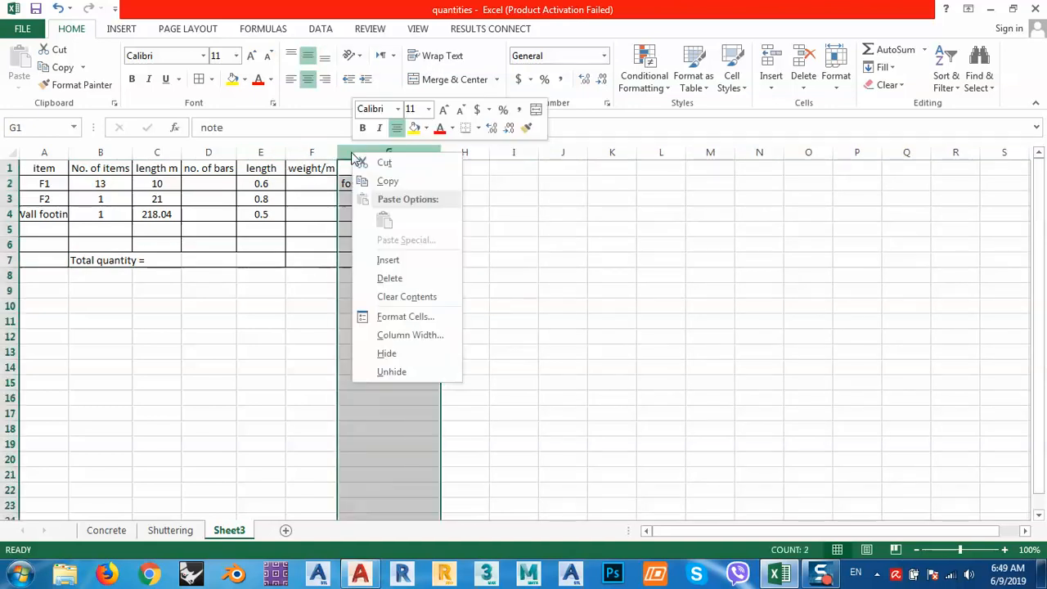
pyautogui.click(408, 260)
pyautogui.click(364, 170)
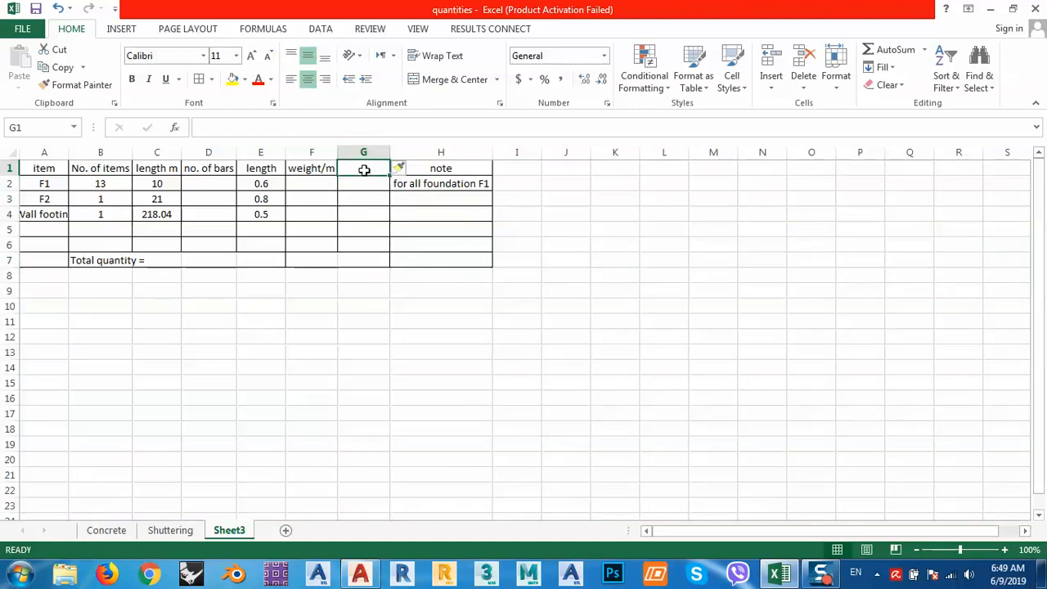
pyautogui.write('tota')
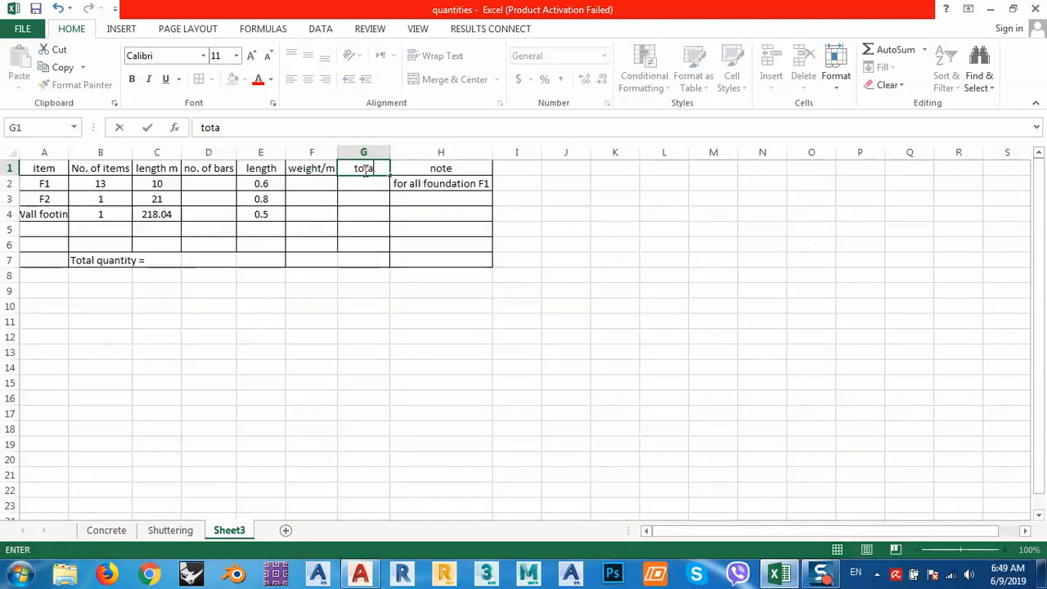
pyautogui.write('l weight')
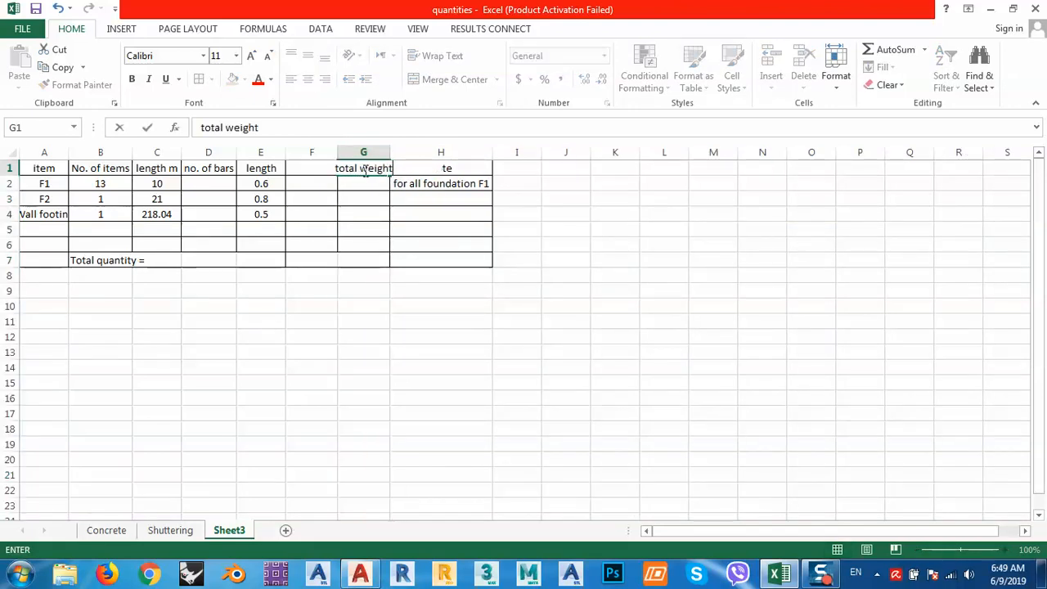
pyautogui.click(418, 337)
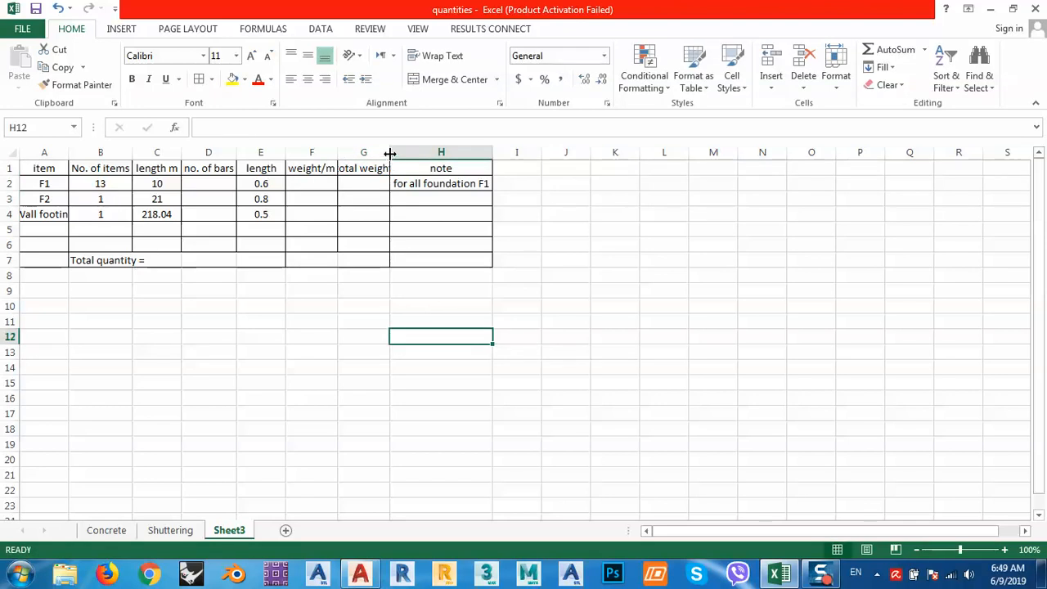
pyautogui.doubleClick(390, 152)
pyautogui.click(382, 321)
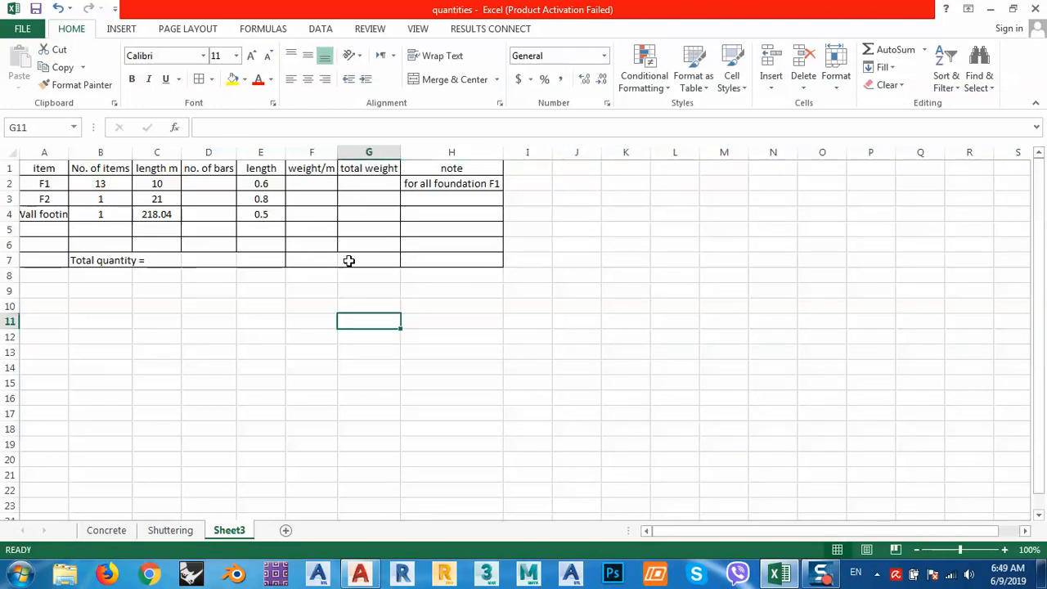
# - Clear the copied values in B2:E4 and fit the item column to its contents
pyautogui.moveTo(260, 185); pyautogui.dragTo(100, 207)
pyautogui.press('Delete')
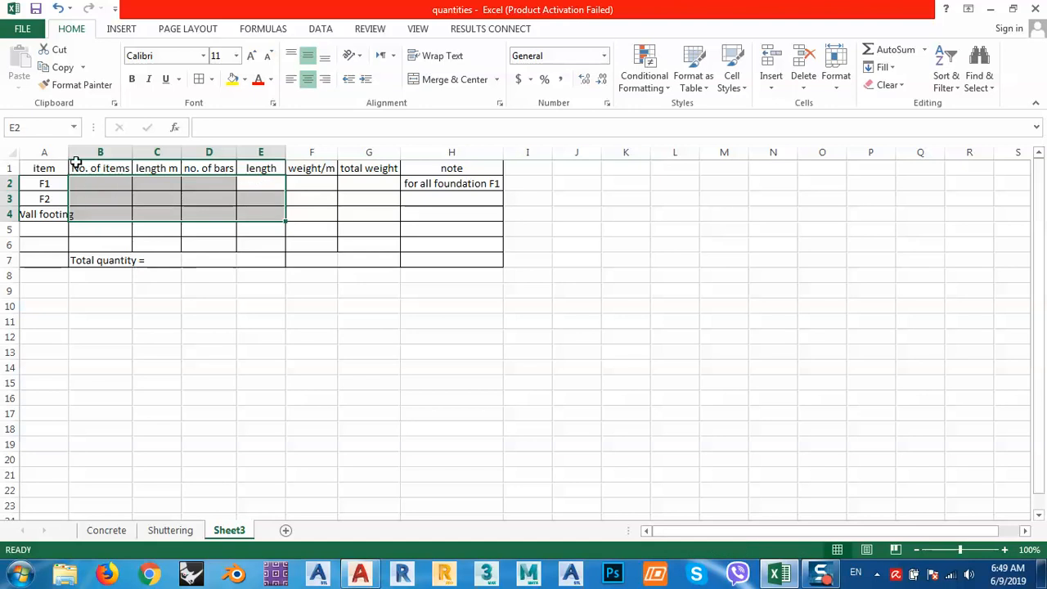
pyautogui.doubleClick(64, 155)
pyautogui.click(210, 290)
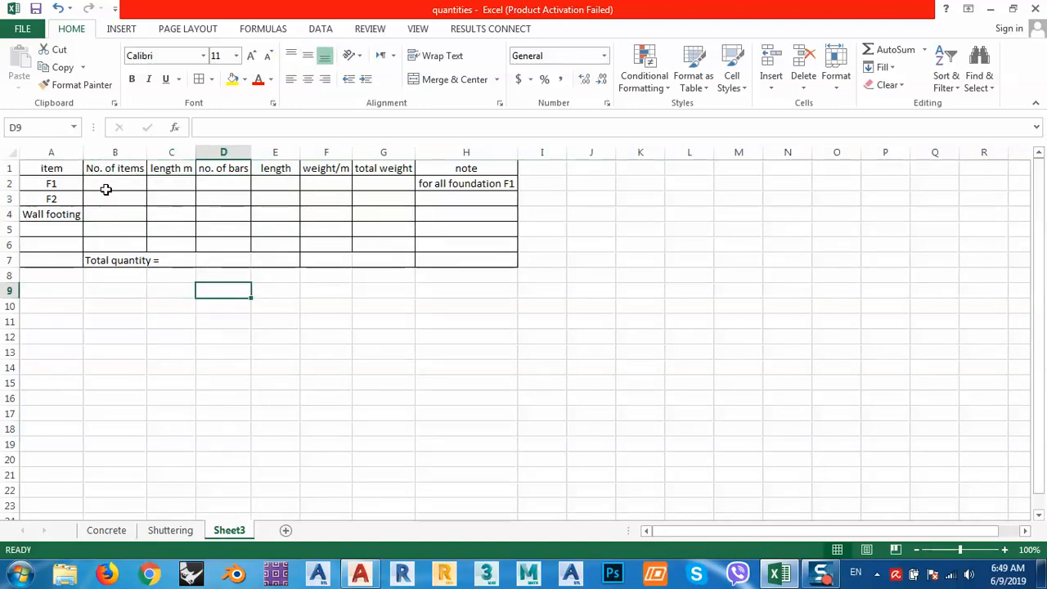
# - Enter the No. of items as 13 for F1, 1 for F2 and 1 for Wall footing
pyautogui.click(111, 186)
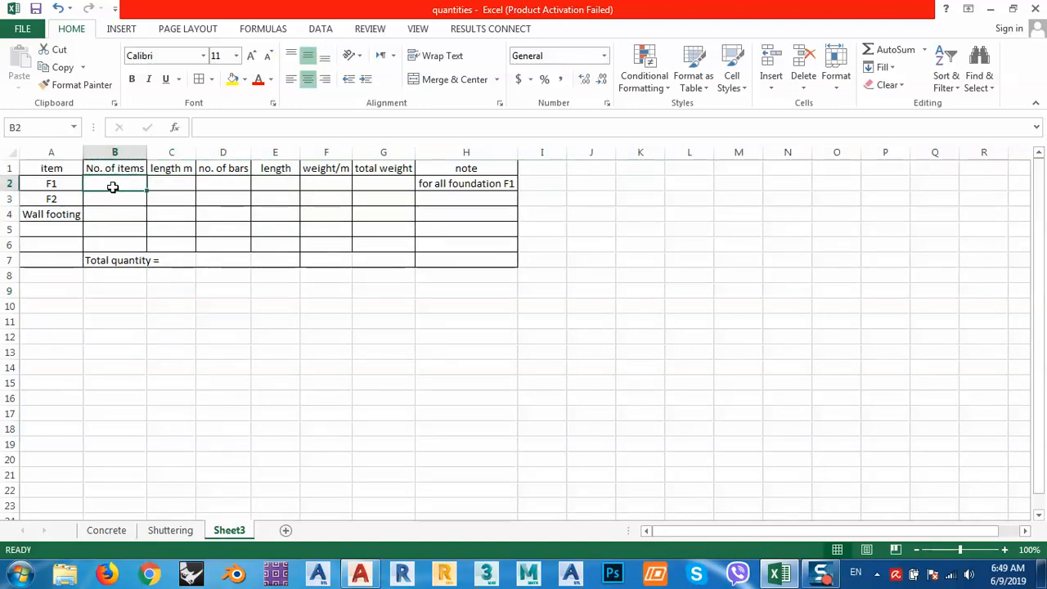
pyautogui.write('15')
pyautogui.press('Return')
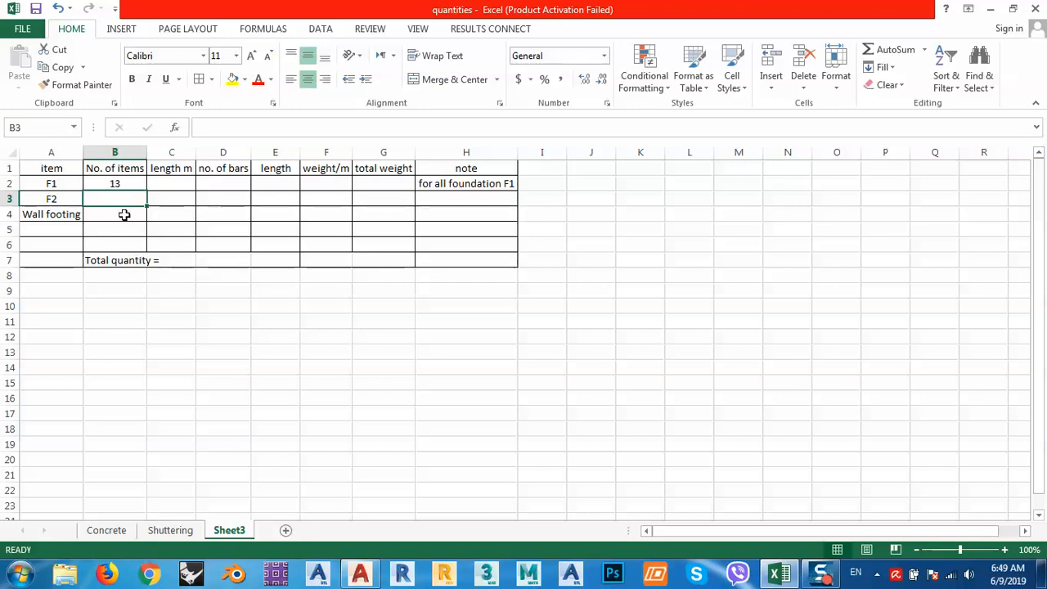
pyautogui.write('1')
pyautogui.press('Return')
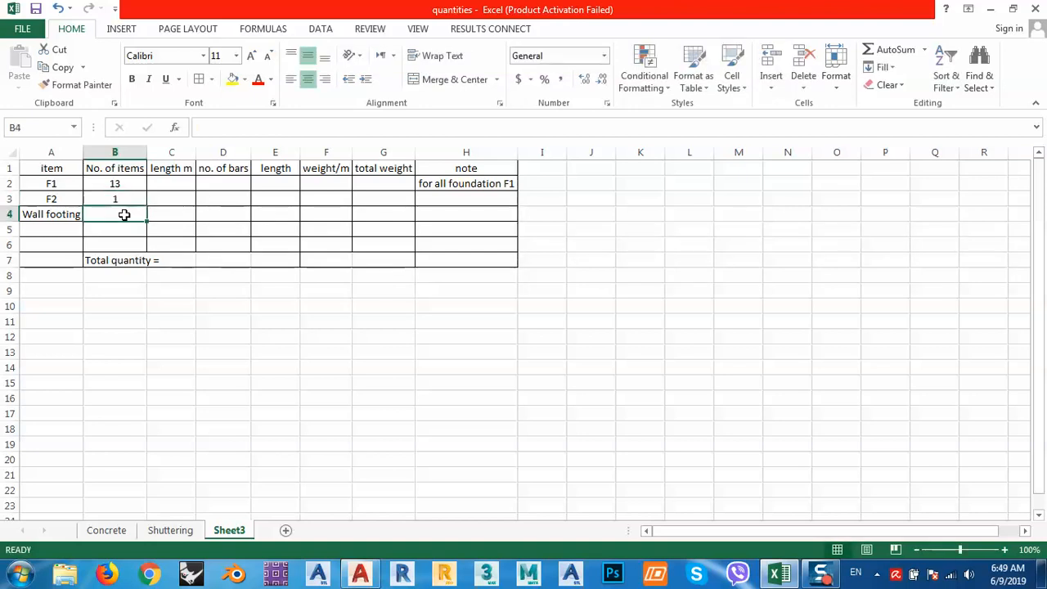
pyautogui.doubleClick(125, 215)
pyautogui.write('1')
pyautogui.click(203, 325)
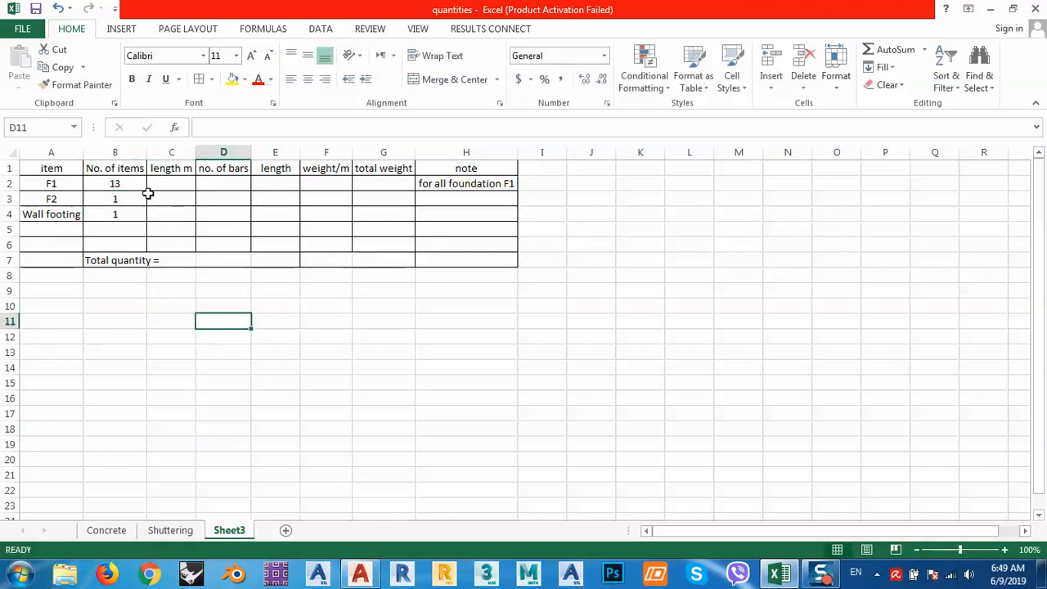
pyautogui.click(168, 156)
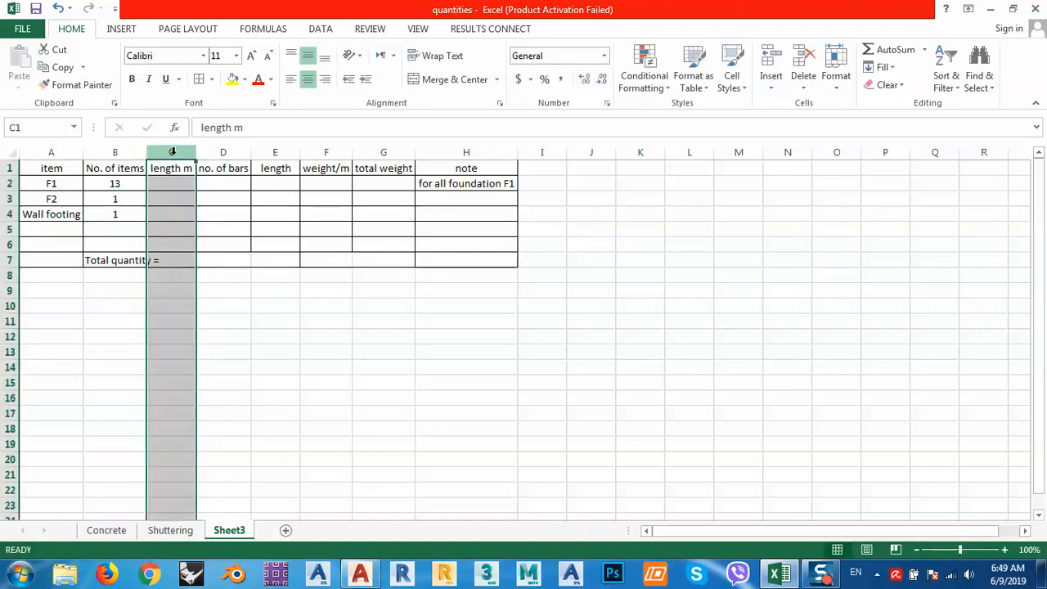
pyautogui.moveTo(178, 155); pyautogui.dragTo(207, 158)
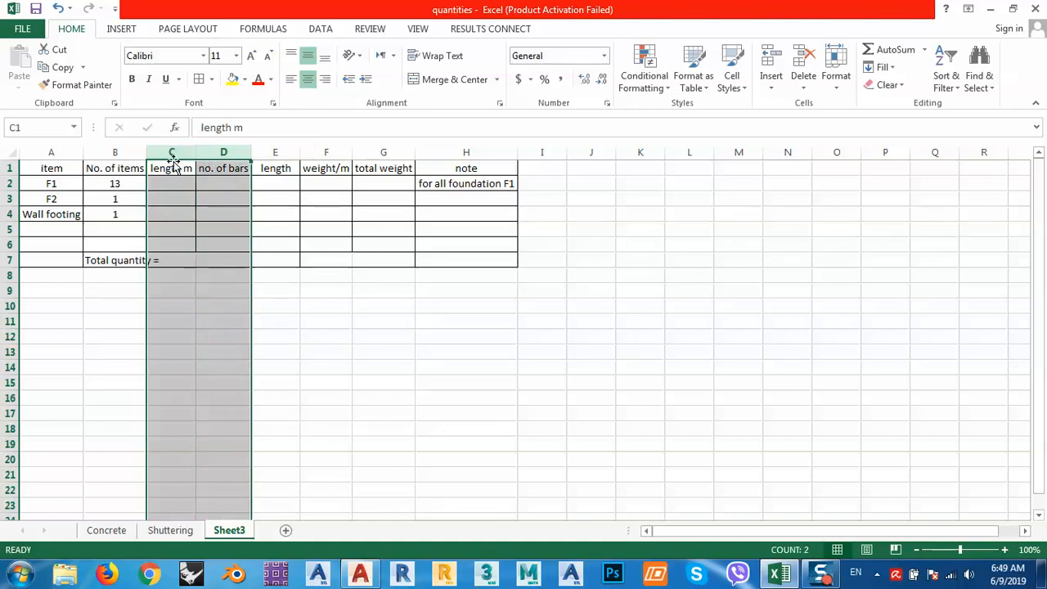
pyautogui.click(169, 165)
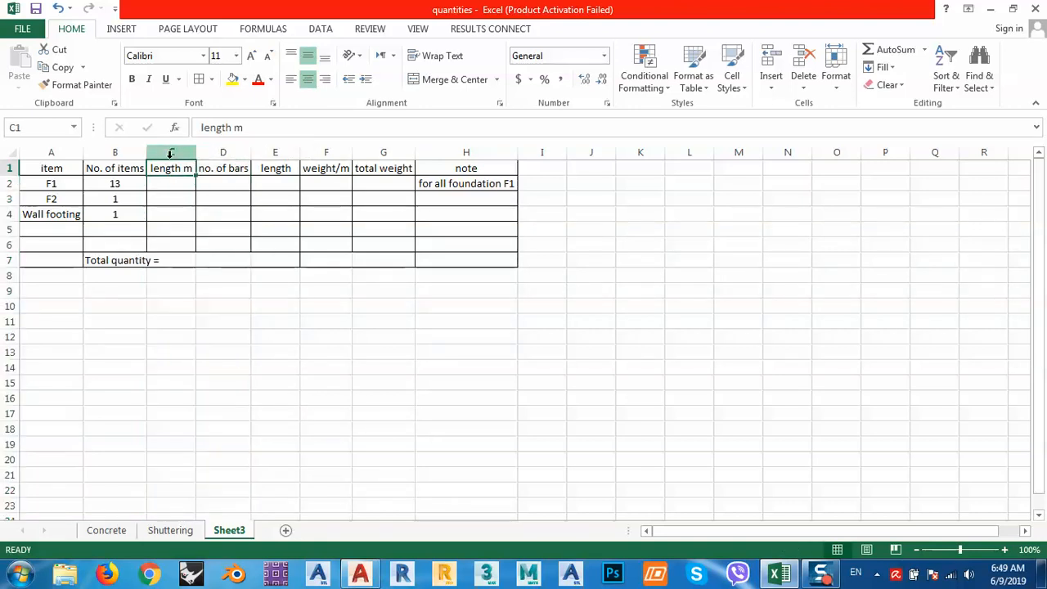
pyautogui.click(171, 154)
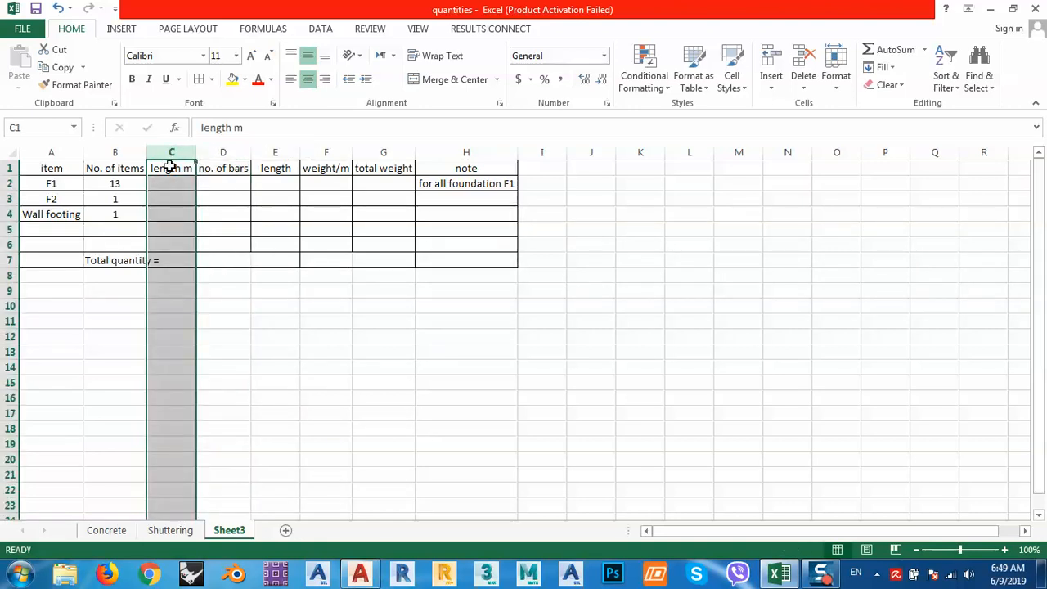
pyautogui.moveTo(171, 163); pyautogui.dragTo(241, 165)
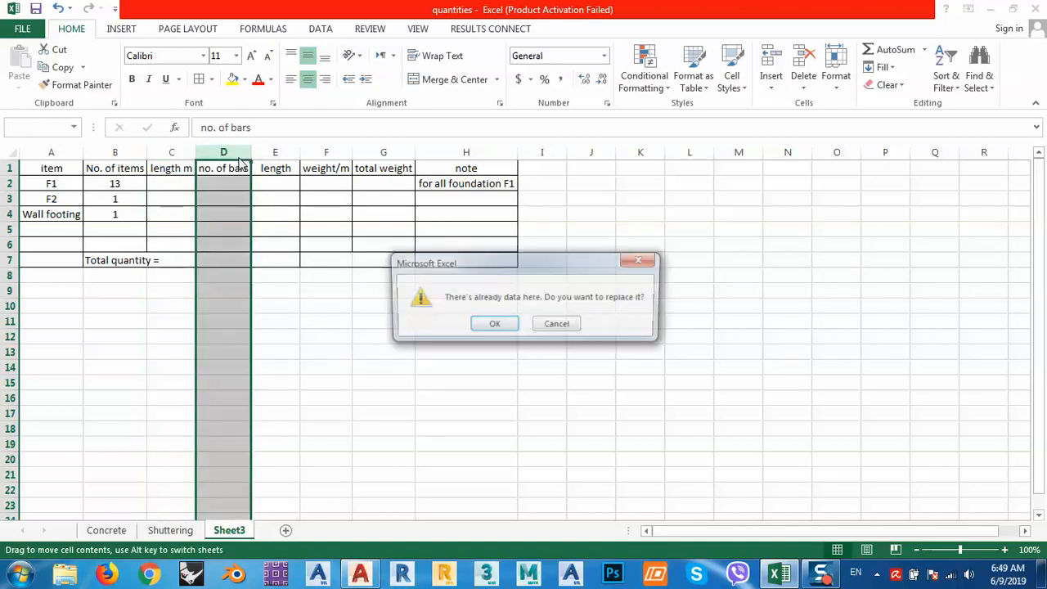
pyautogui.click(558, 325)
# - Move the no. of bars column in front of the length m column by cutting it and inserting the cut cells
pyautogui.click(238, 153)
pyautogui.rightClick(242, 154)
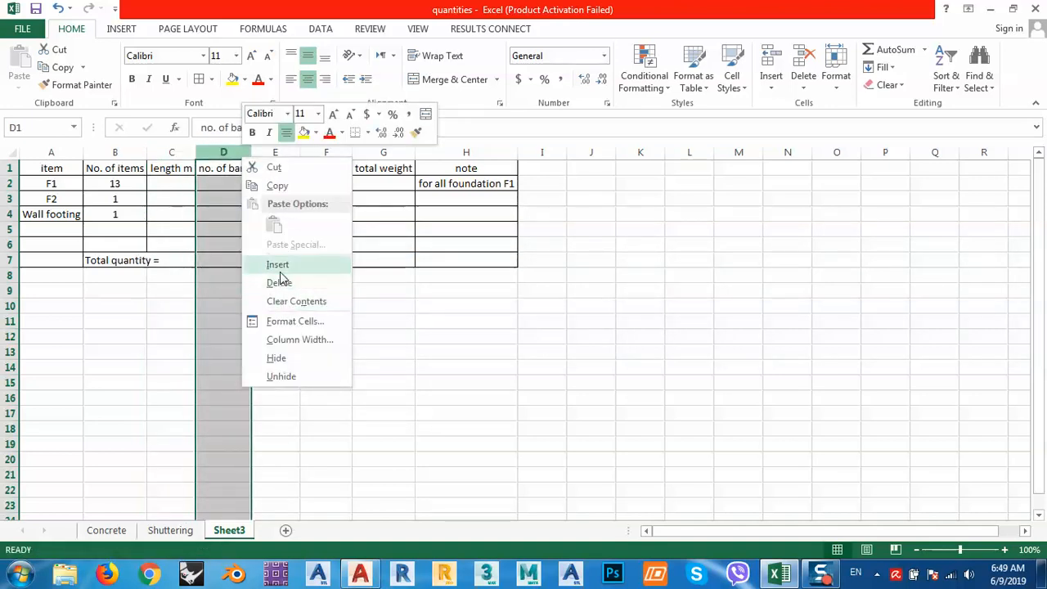
pyautogui.click(276, 167)
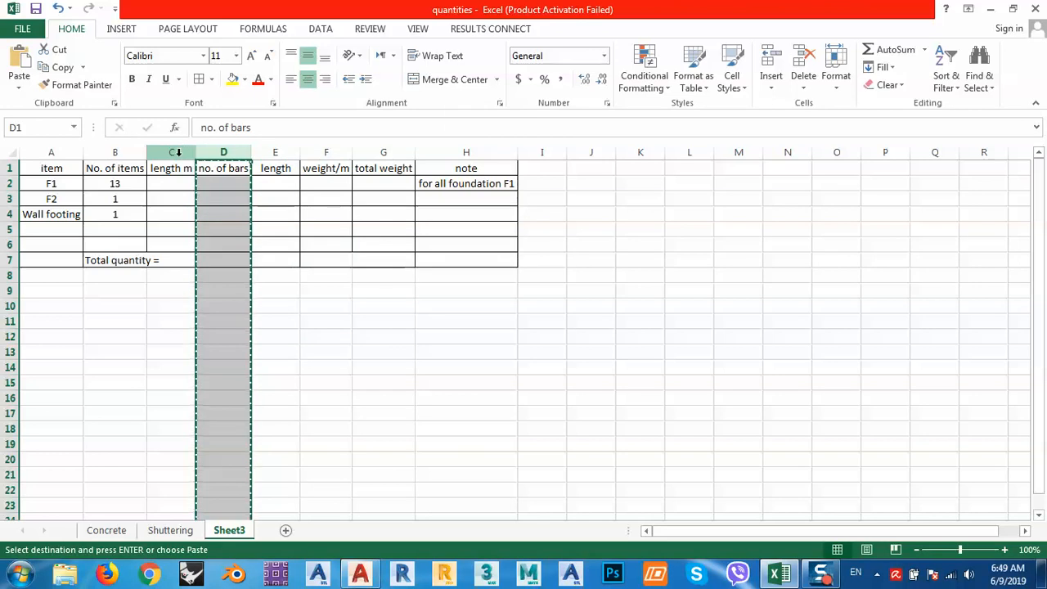
pyautogui.click(175, 153)
pyautogui.rightClick(177, 153)
pyautogui.click(222, 262)
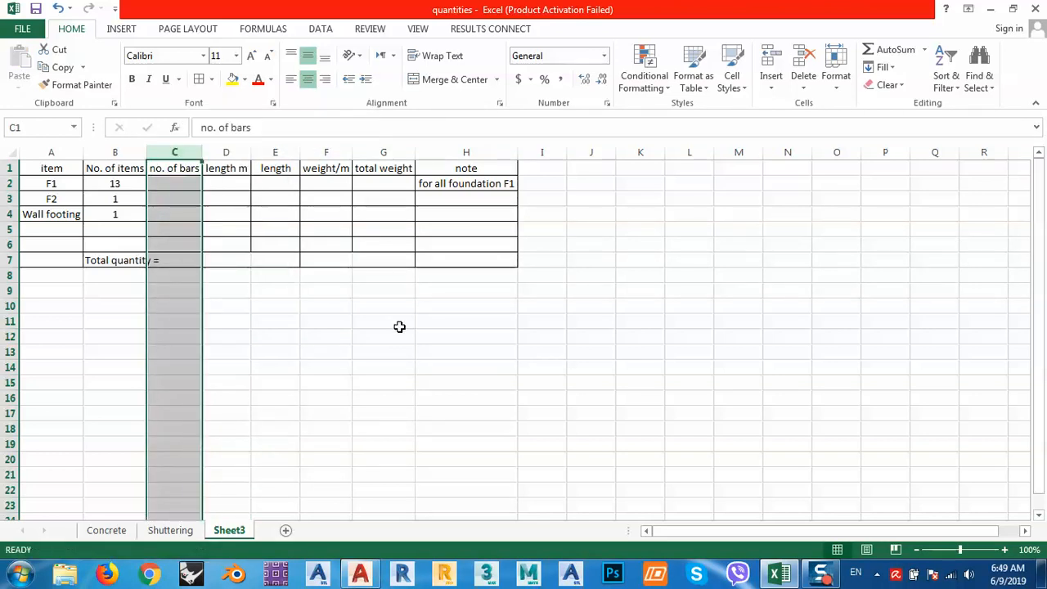
pyautogui.click(400, 326)
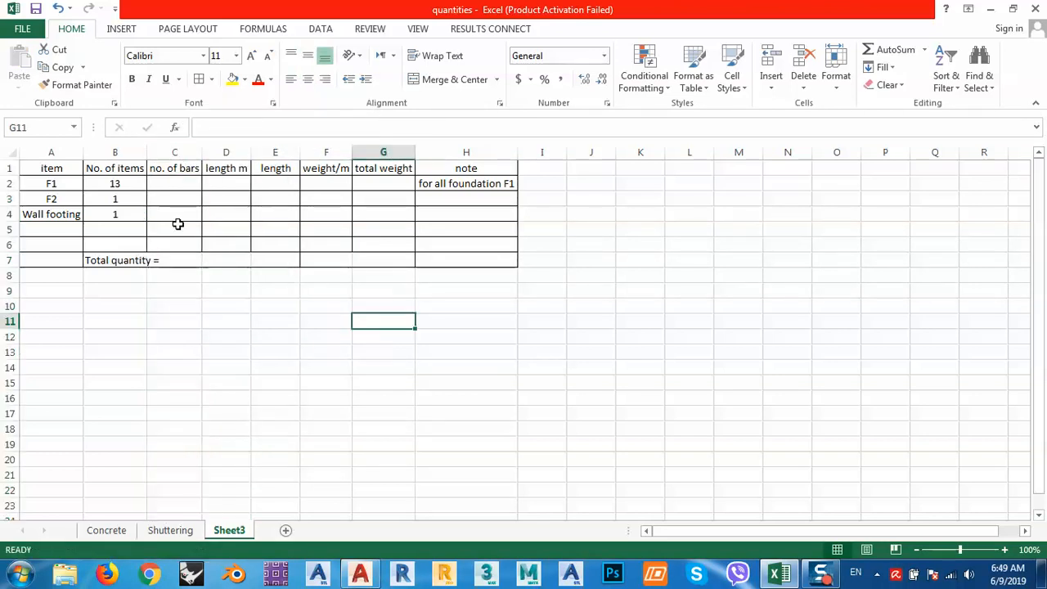
# - Delete the foundation note for F1 in cell H2
pyautogui.click(139, 169)
pyautogui.click(193, 169)
pyautogui.click(282, 166)
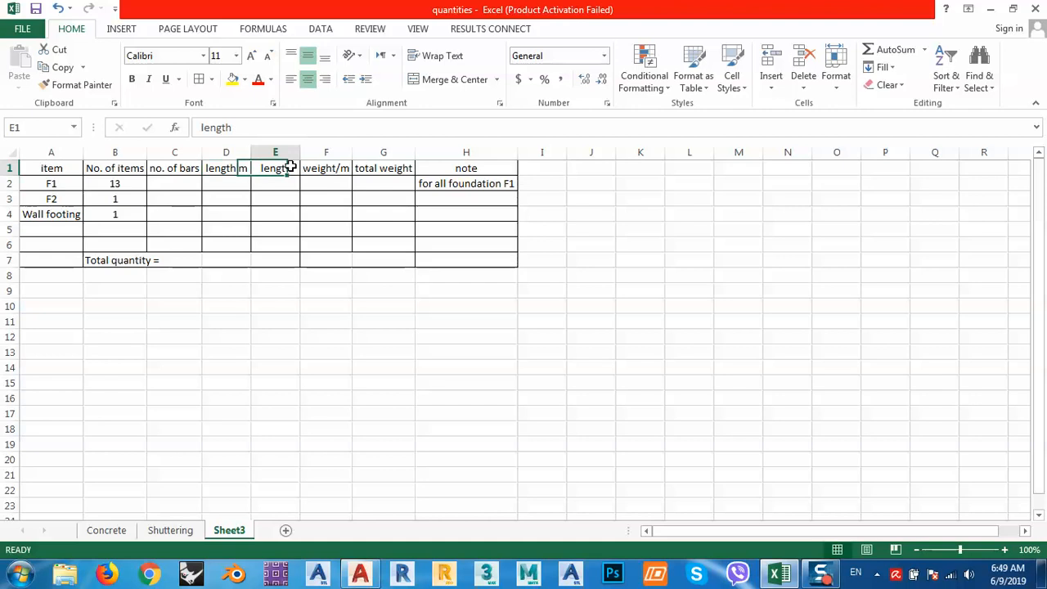
pyautogui.click(439, 183)
pyautogui.press('Delete')
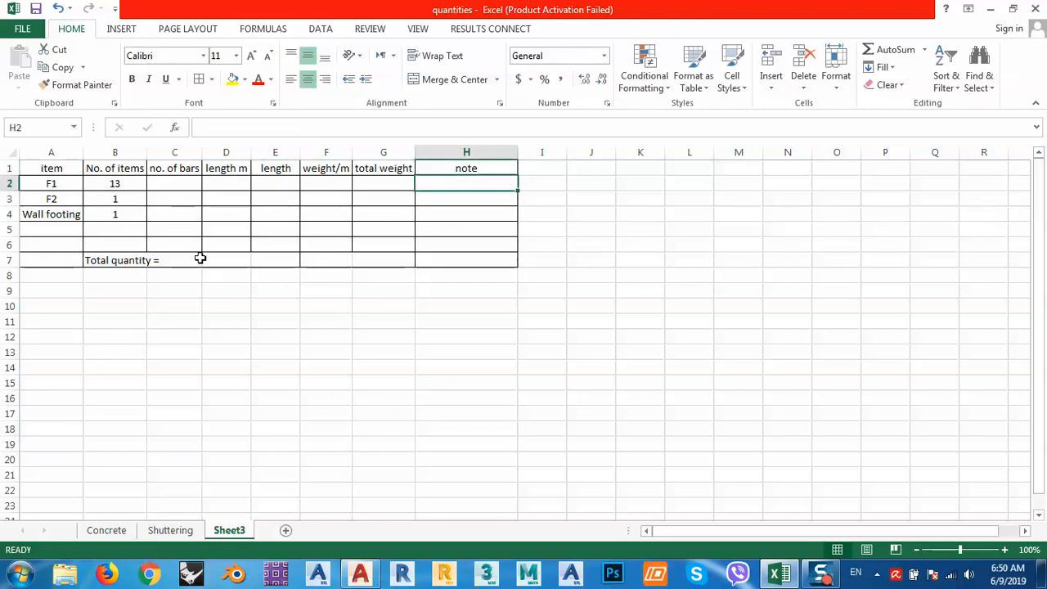
# - Switch to AutoCAD and examine the F1 footing section's dimensions, bottom bars and hooked bar shape
pyautogui.click(183, 183)
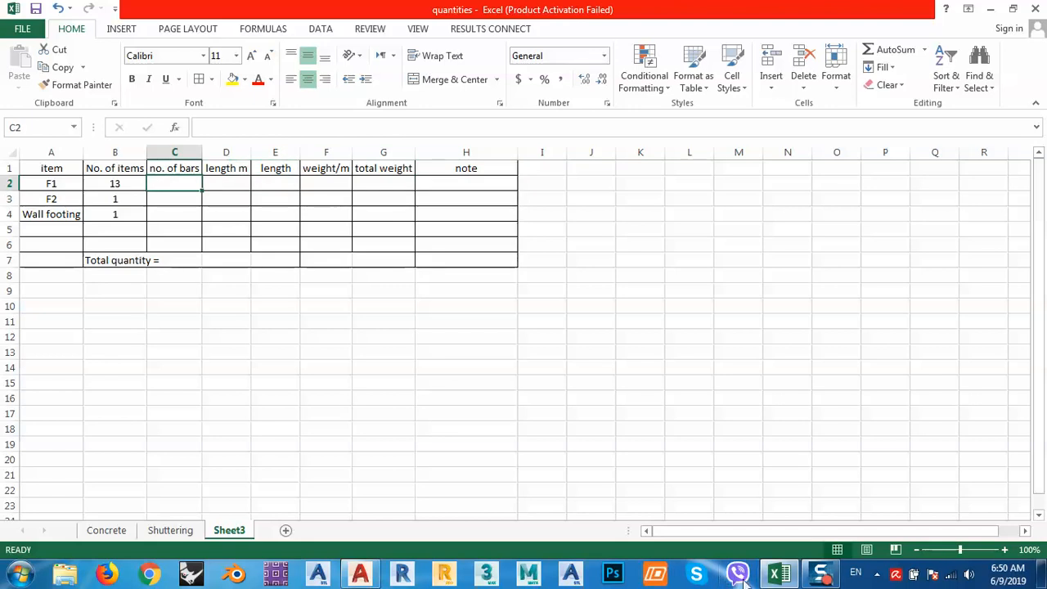
pyautogui.click(364, 571)
pyautogui.scroll(-5, 545, 425)
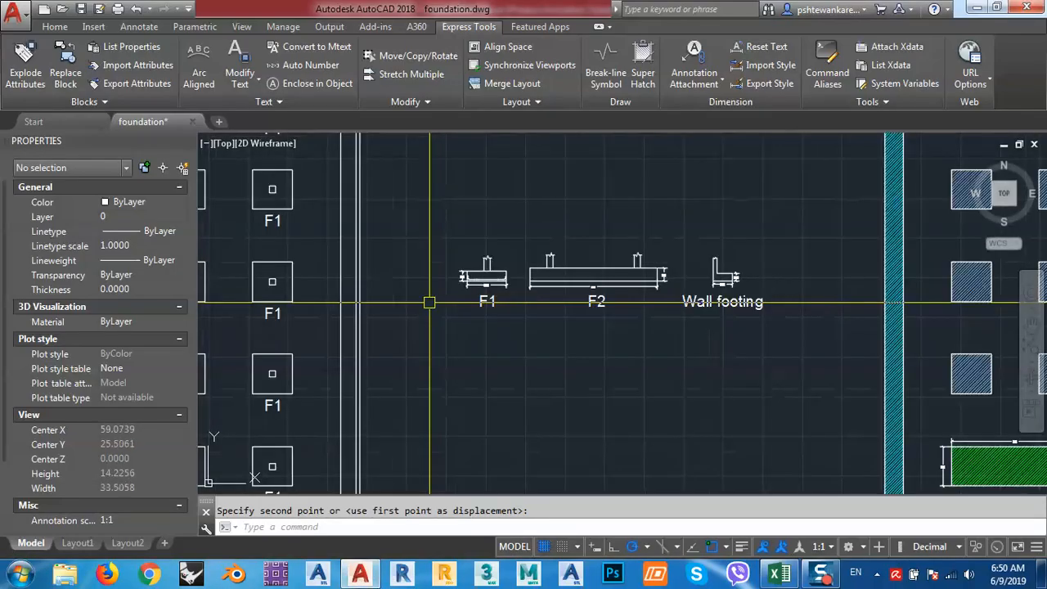
pyautogui.moveTo(687, 319); pyautogui.dragTo(552, 257, button='middle')
pyautogui.moveTo(606, 345); pyautogui.dragTo(634, 390, button='middle')
pyautogui.scroll(5, 368, 264)
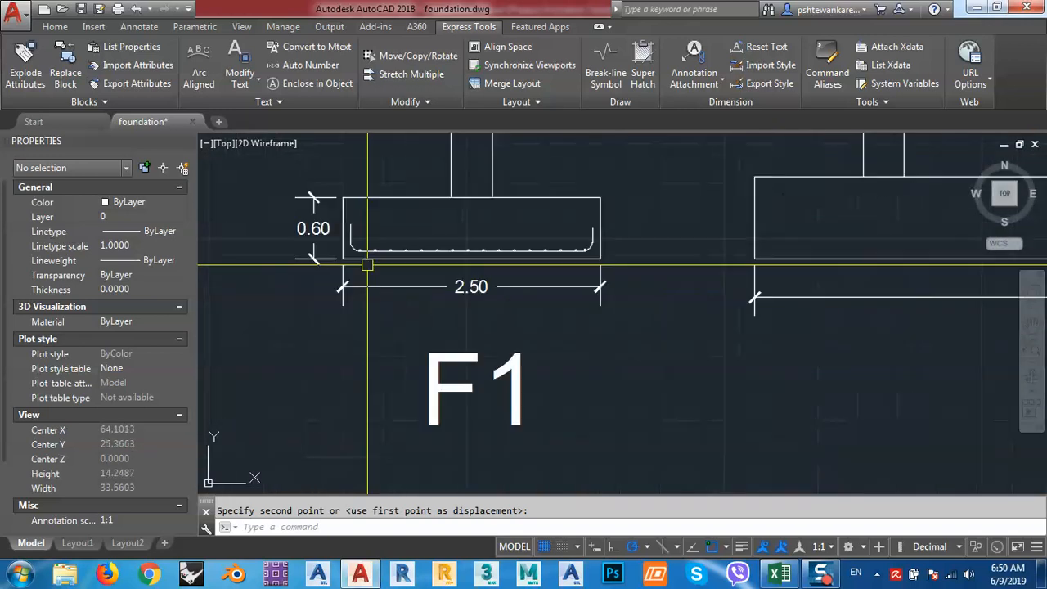
pyautogui.moveTo(368, 264); pyautogui.dragTo(430, 335, button='middle')
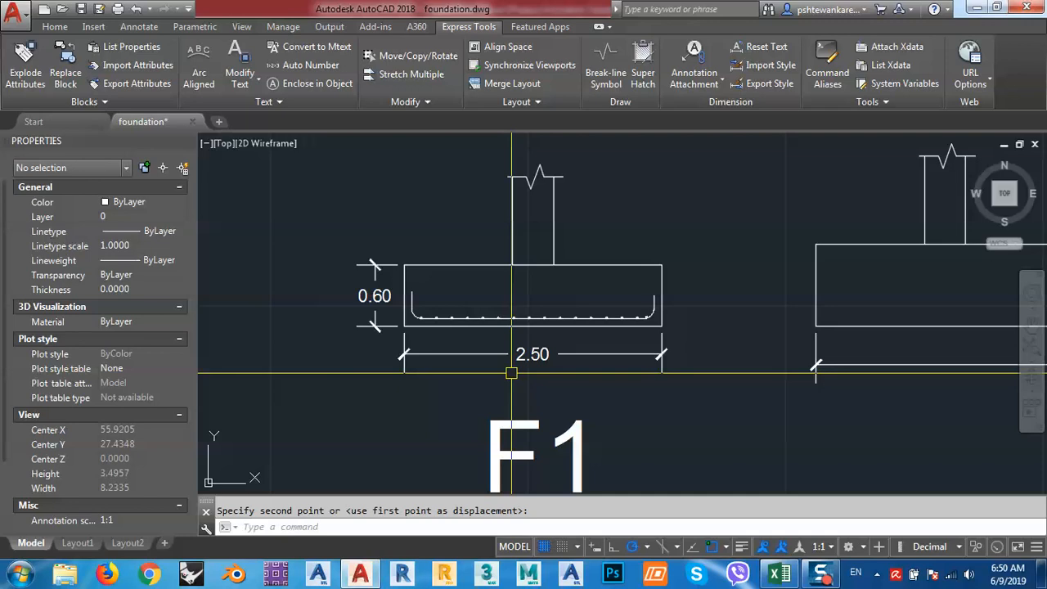
pyautogui.moveTo(504, 383)
pyautogui.mouseDown(button='middle')
pyautogui.moveTo(531, 394)
pyautogui.moveTo(547, 367)
pyautogui.mouseUp(button='middle')
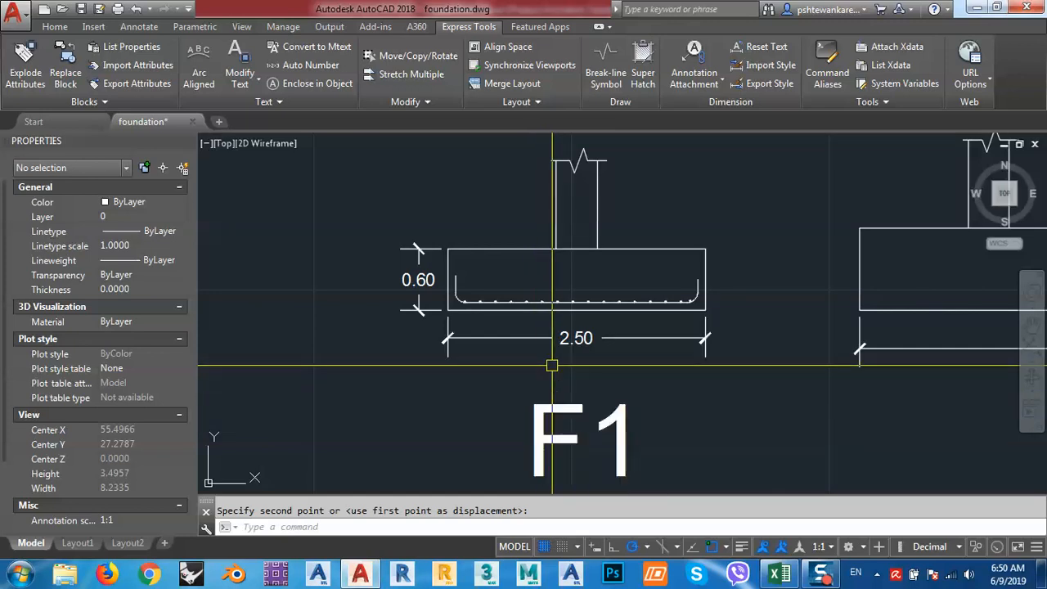
pyautogui.moveTo(611, 360); pyautogui.dragTo(604, 357, button='middle')
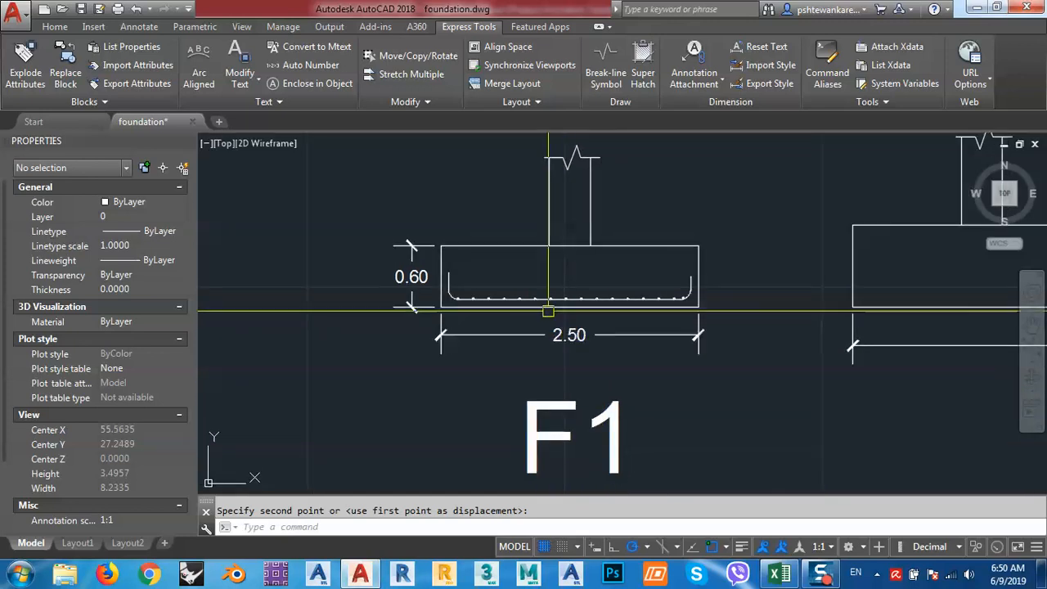
pyautogui.scroll(5, 548, 311)
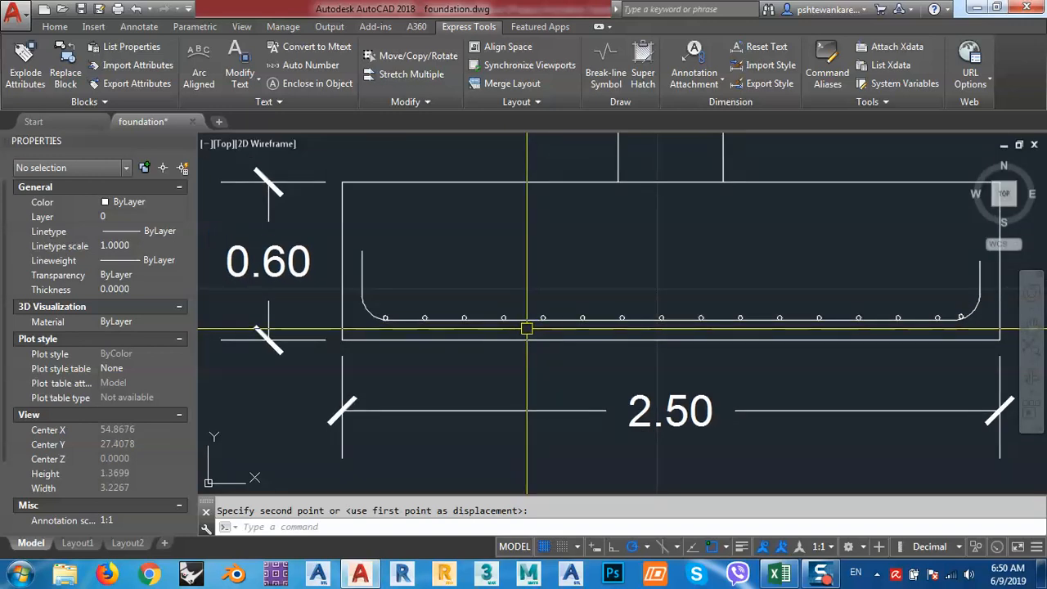
pyautogui.moveTo(527, 329); pyautogui.dragTo(510, 342, button='middle')
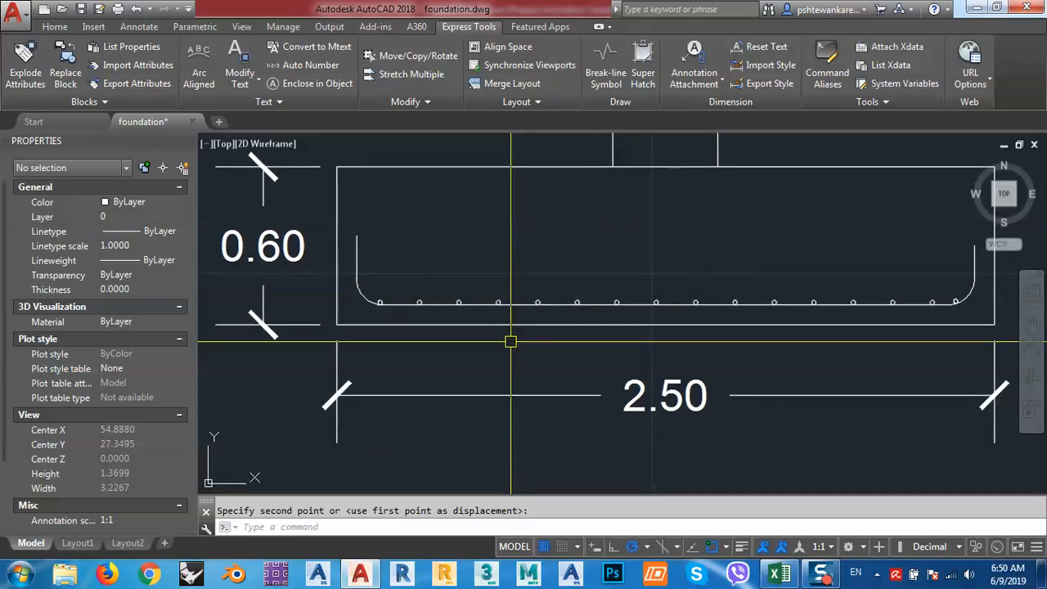
pyautogui.scroll(-2, 511, 344)
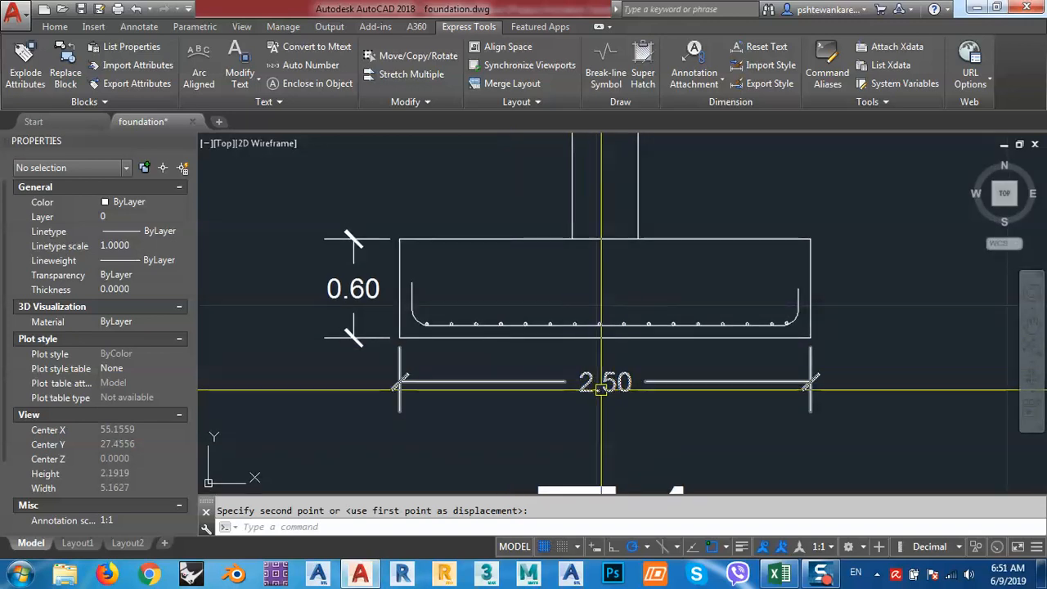
pyautogui.moveTo(601, 390)
pyautogui.mouseDown(button='middle')
pyautogui.moveTo(583, 360)
pyautogui.moveTo(611, 365)
pyautogui.mouseUp(button='middle')
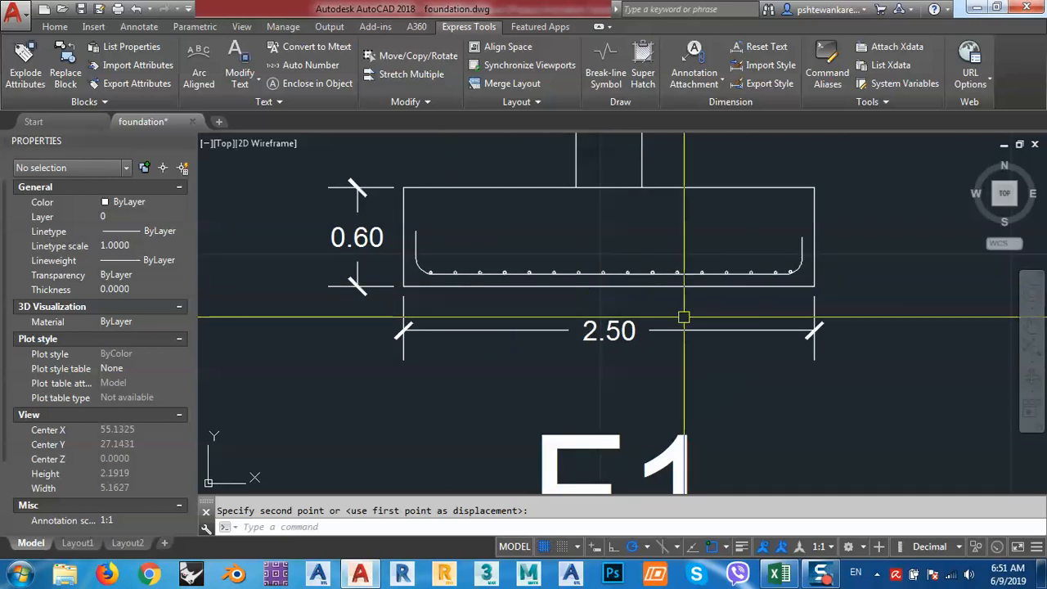
pyautogui.moveTo(684, 317); pyautogui.dragTo(667, 312, button='middle')
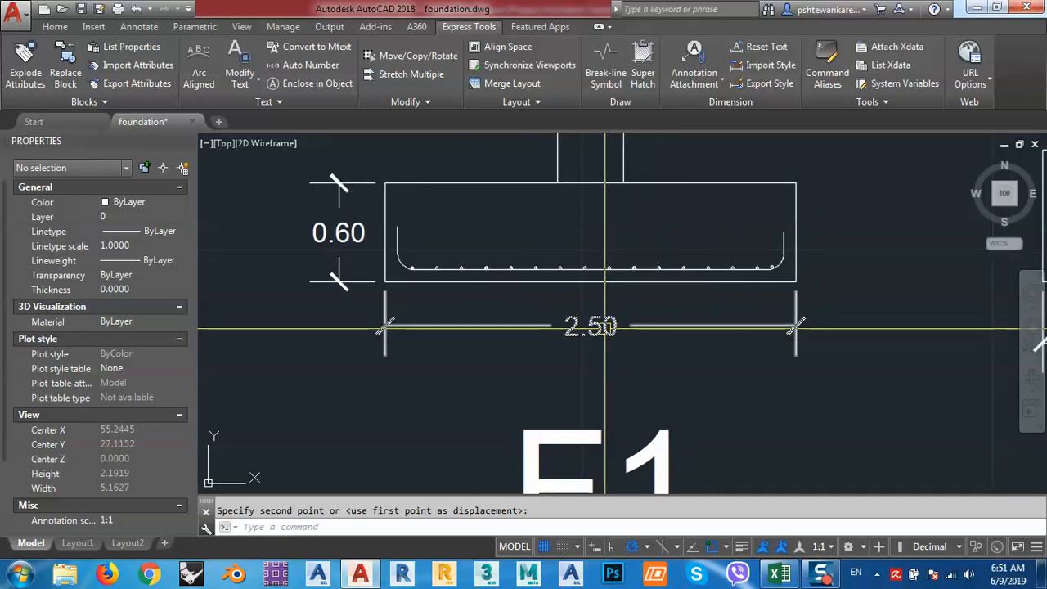
# - Open Calculator and work out F1's bar count as 2.5 minus 0.15, divided by the 0.15 spacing
pyautogui.click(22, 574)
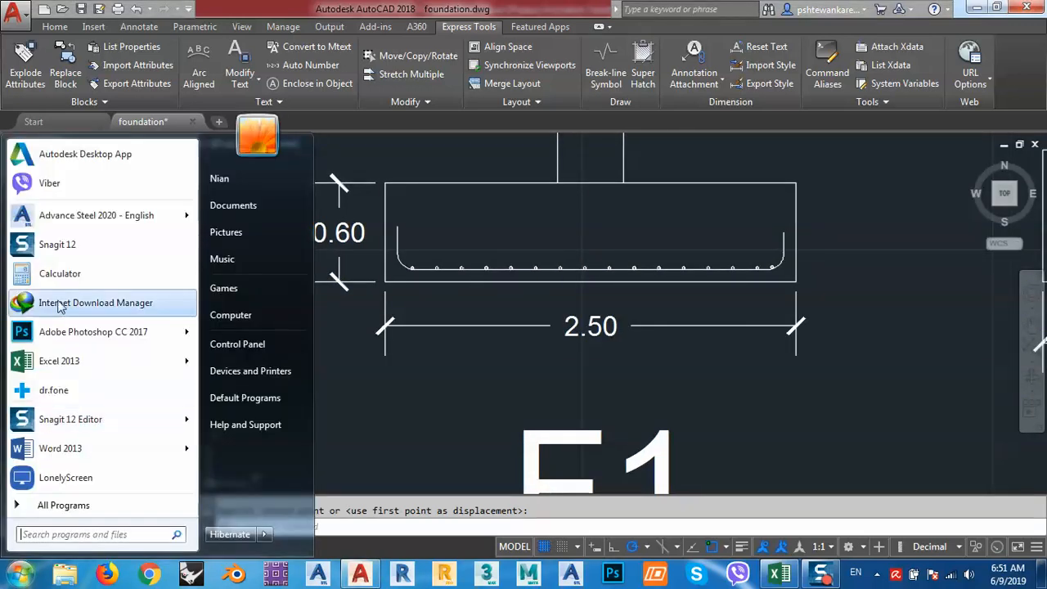
pyautogui.click(60, 273)
pyautogui.moveTo(407, 165); pyautogui.dragTo(195, 168)
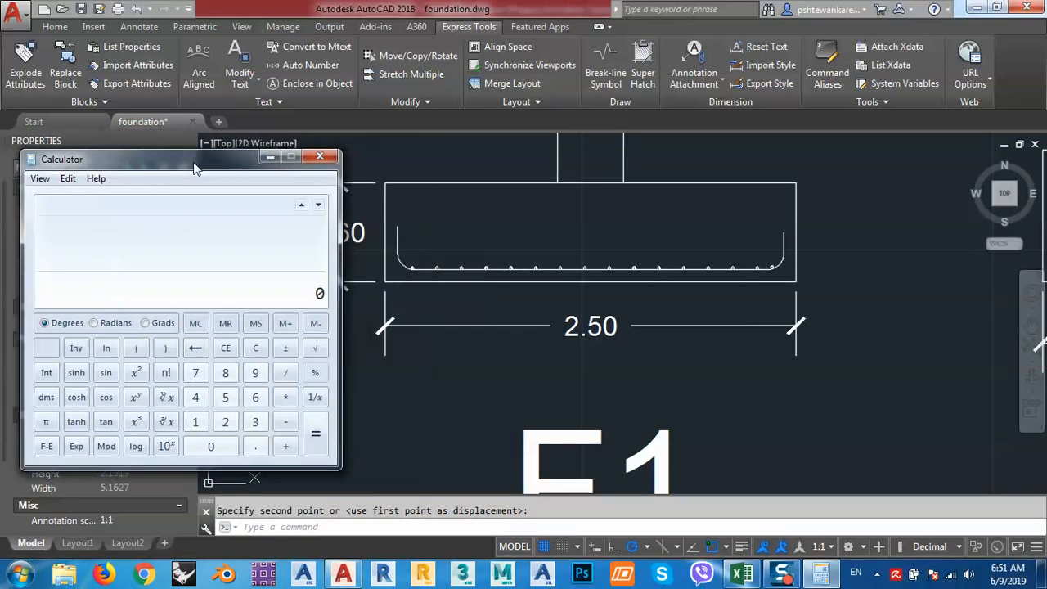
pyautogui.write('2.5 -')
pyautogui.write('0.15')
pyautogui.press('Return')
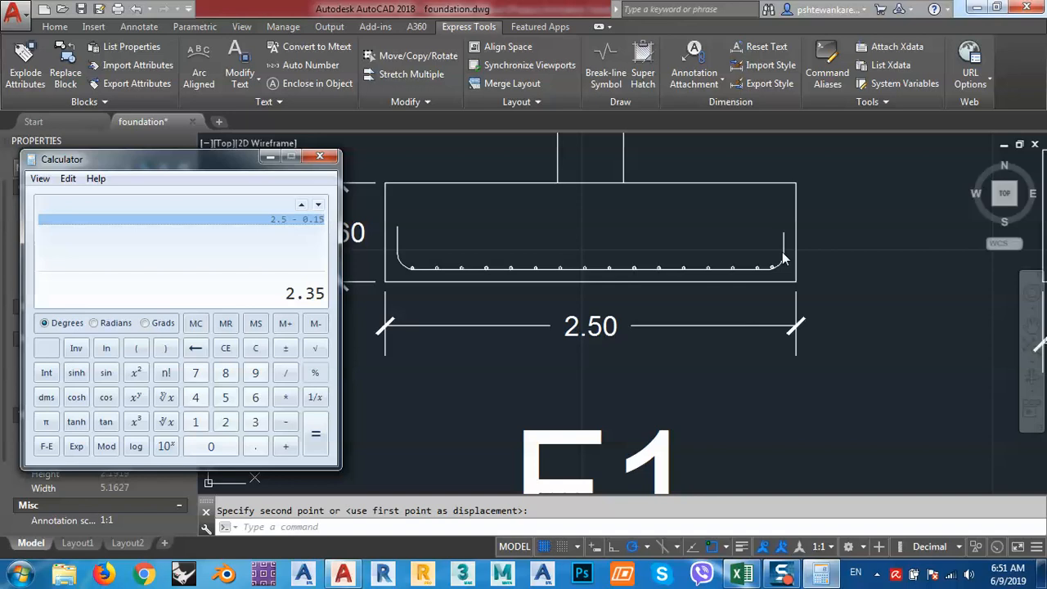
pyautogui.write('0.15')
pyautogui.press('Return')
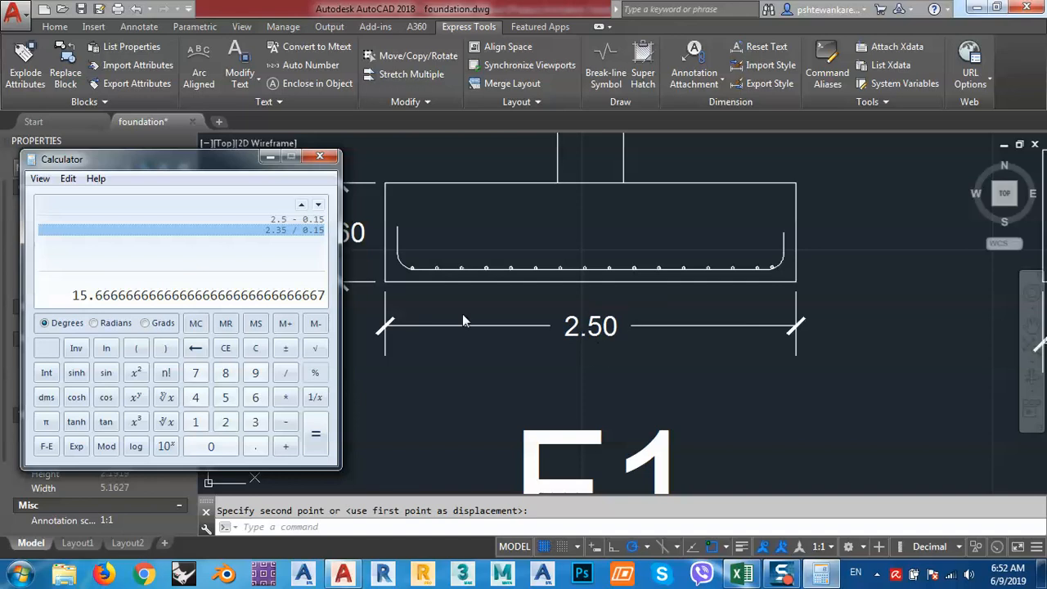
# - Switch to Excel and enter 32 as the no. of bars for F1
pyautogui.click(742, 574)
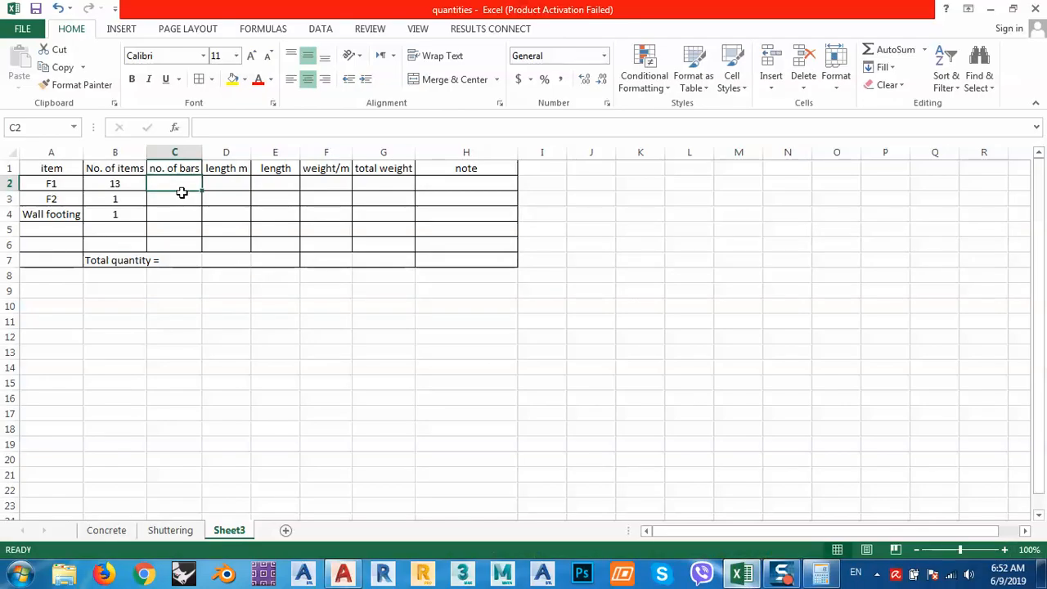
pyautogui.write('32')
pyautogui.press('Tab')
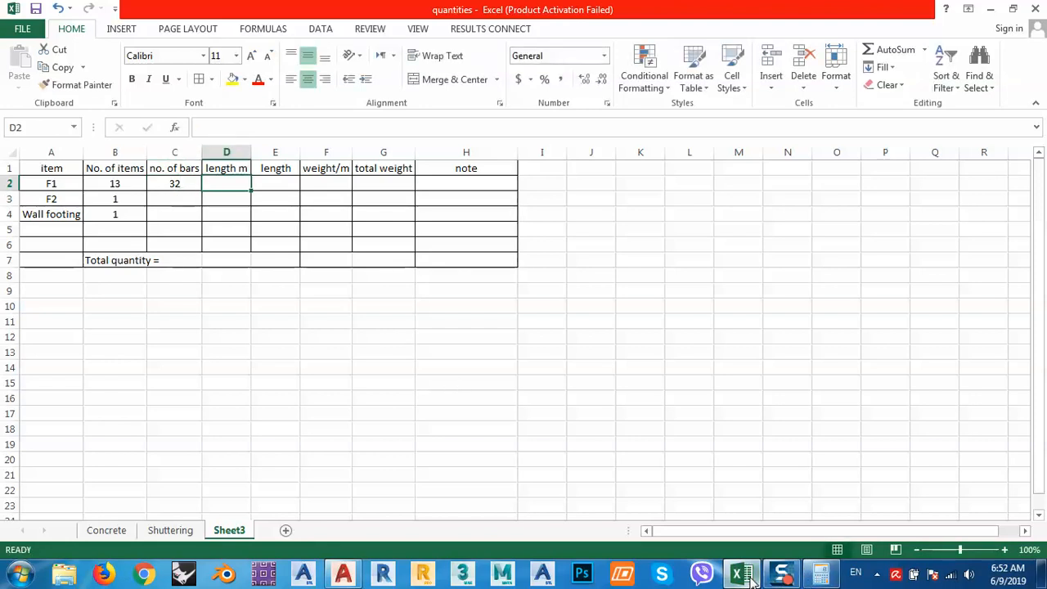
# - Return to Calculator, clear it and compute F1's bar length as 2.5 minus 0.15 plus 0.5
pyautogui.moveTo(748, 578)
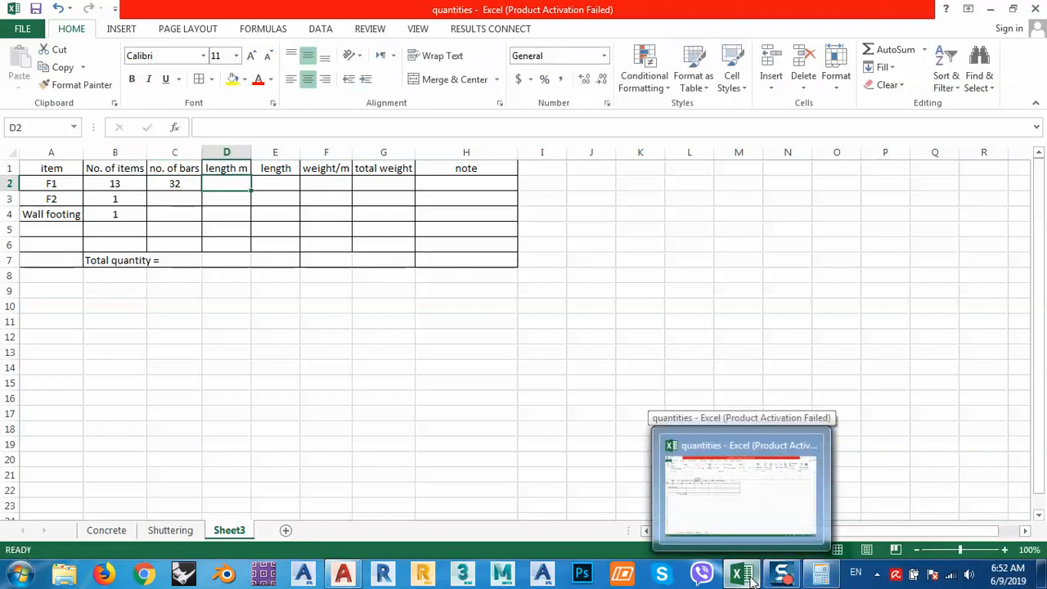
pyautogui.click(749, 577)
pyautogui.click(831, 581)
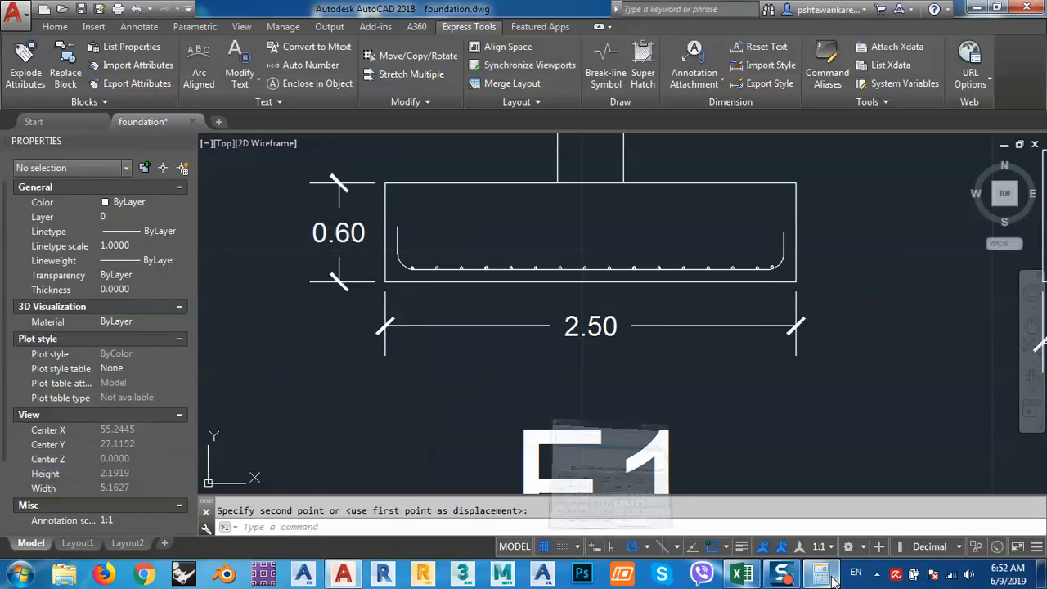
pyautogui.click(832, 581)
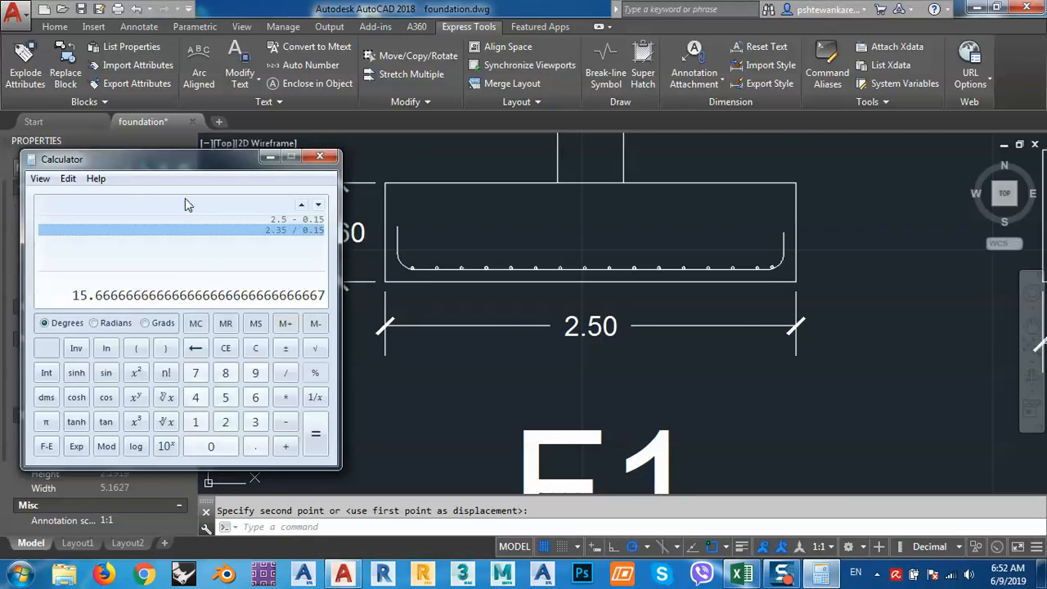
pyautogui.press('Escape')
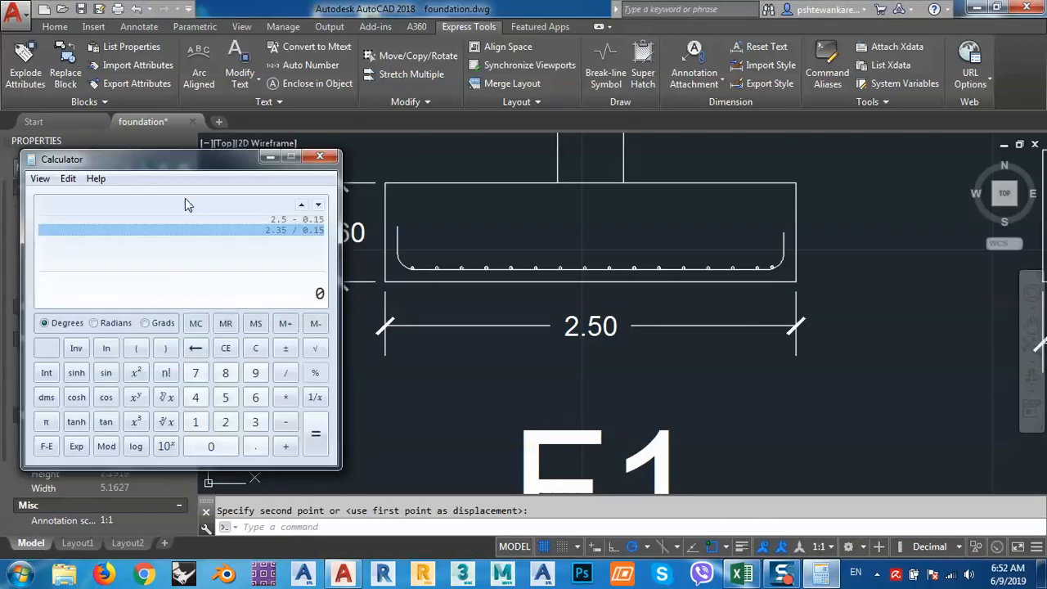
pyautogui.write('2.5 - 0.15')
pyautogui.press('Return')
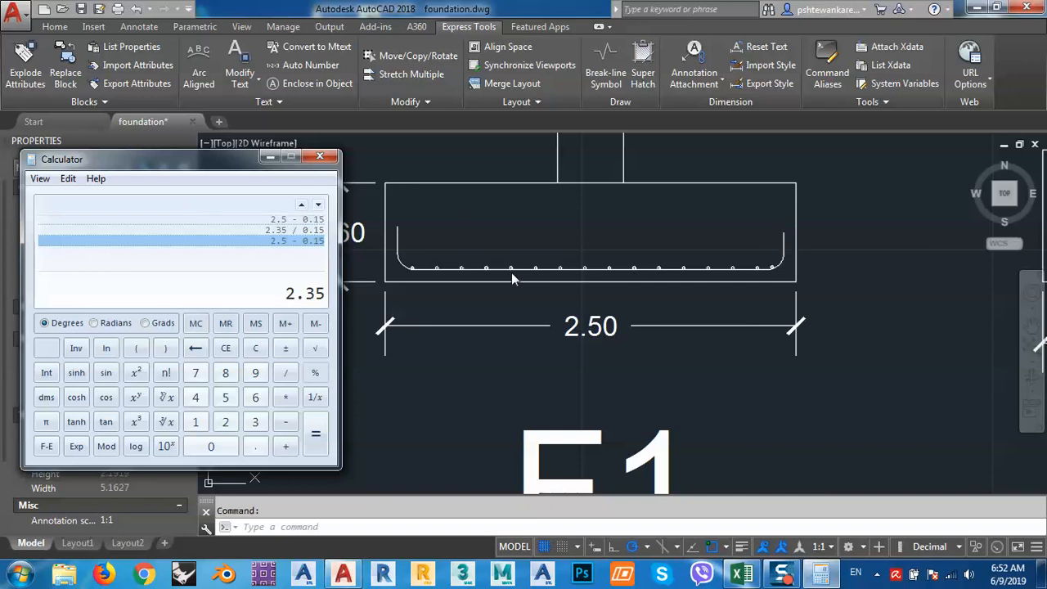
pyautogui.press('+')
pyautogui.write('0.5')
pyautogui.press('Return')
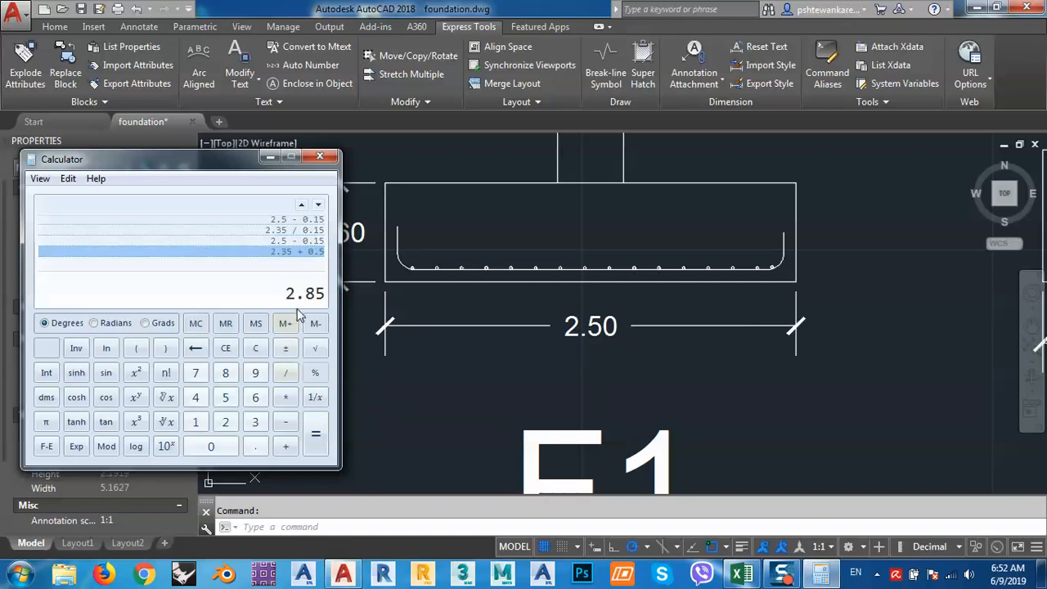
# - Switch to Excel and enter 2.85 as the length m for F1
pyautogui.click(735, 581)
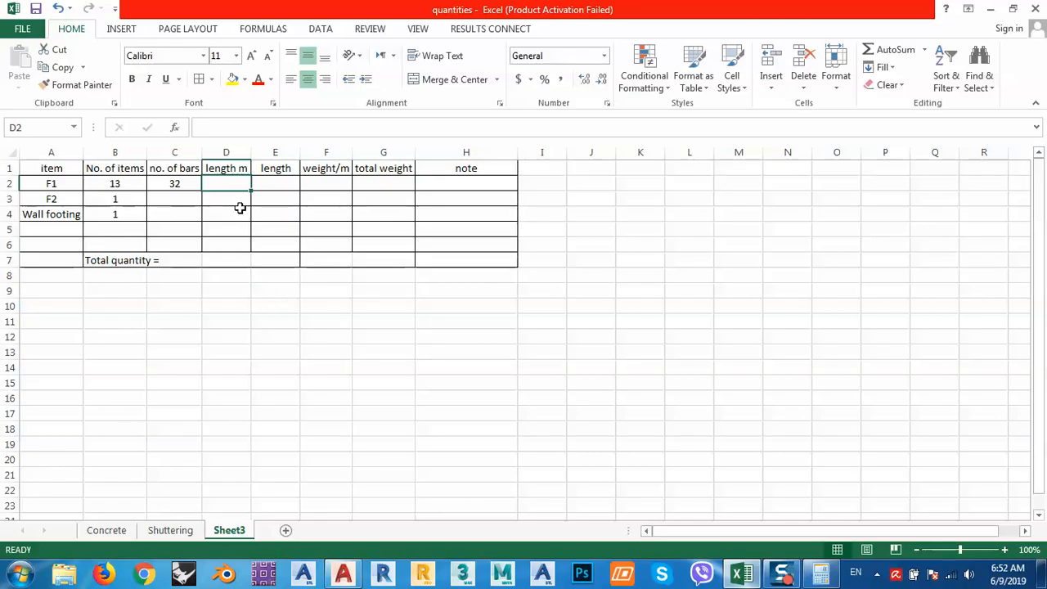
pyautogui.write('2.85')
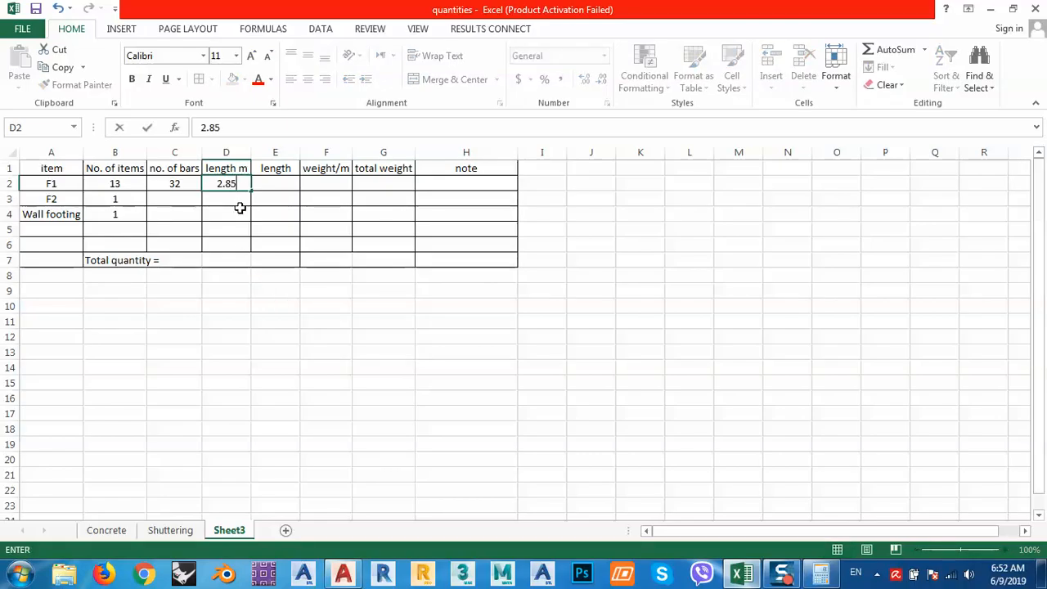
pyautogui.press('Tab')
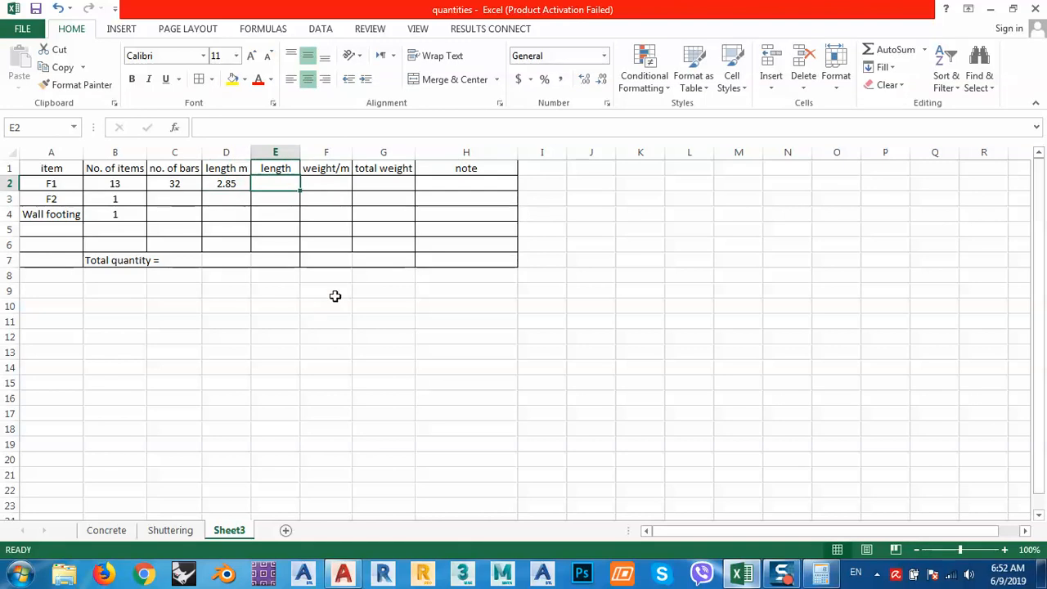
# - Delete the redundant length column between length m and weight/m, and select F1's weight/m cell
pyautogui.click(275, 151)
pyautogui.rightClick(275, 152)
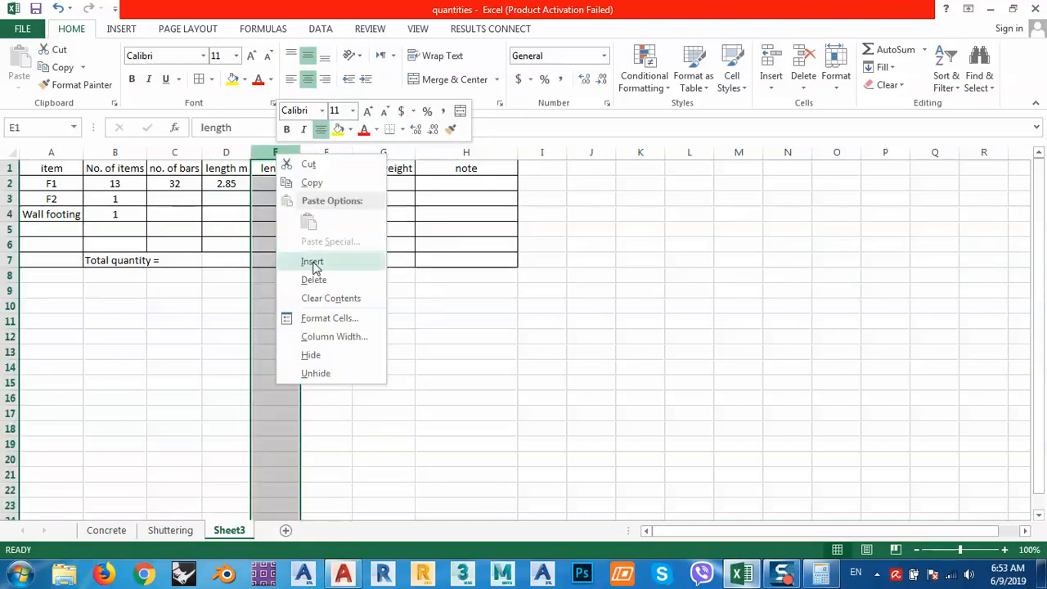
pyautogui.press('Escape')
pyautogui.hotkey('ctrl', '-')
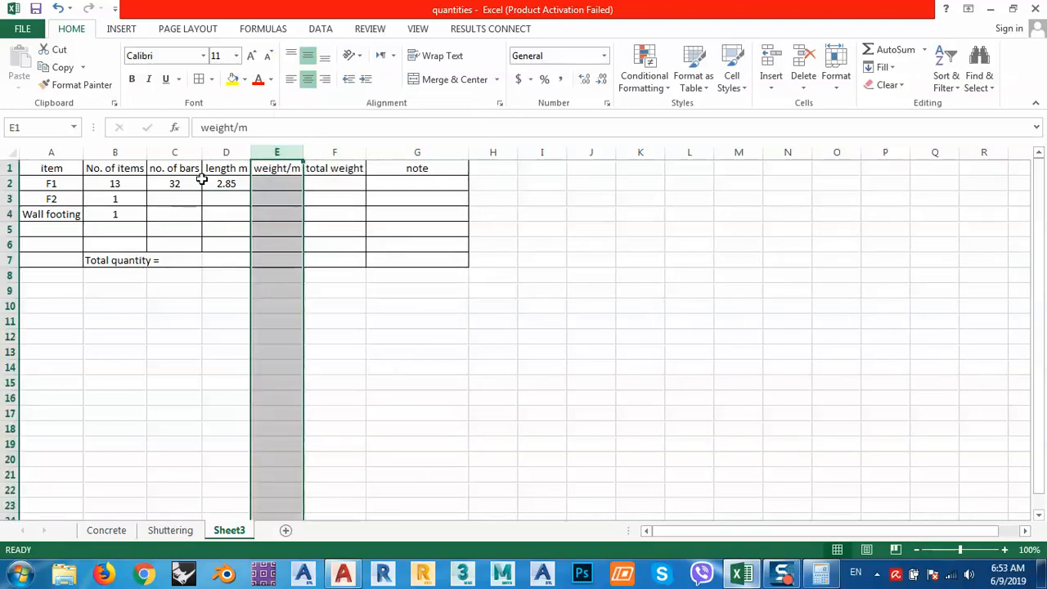
pyautogui.click(271, 182)
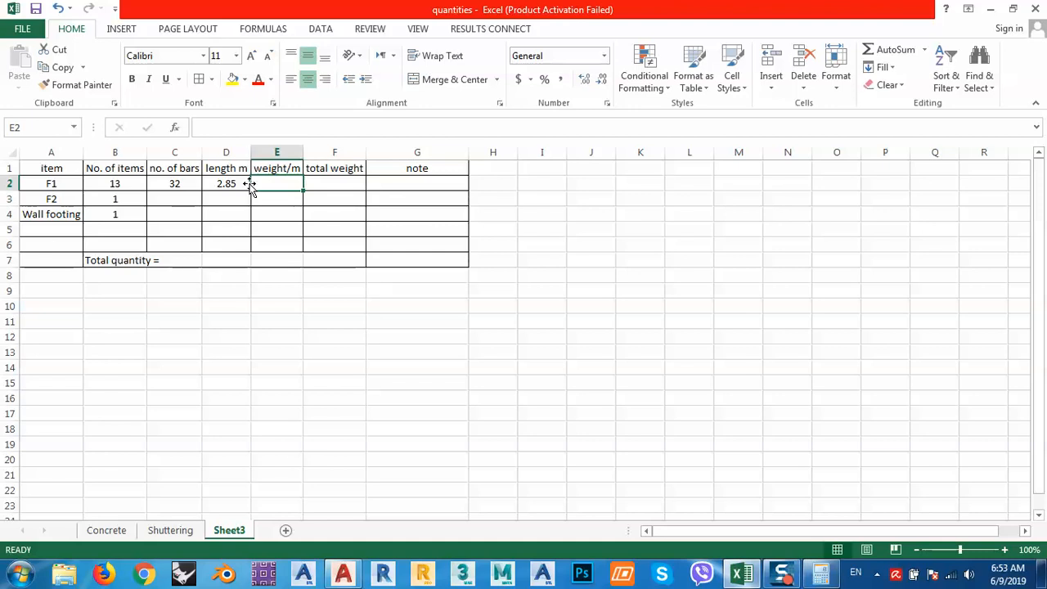
# - Calculate the 16 mm bar's weight per metre in cell F12 with the formula =16*16/162
pyautogui.click(314, 341)
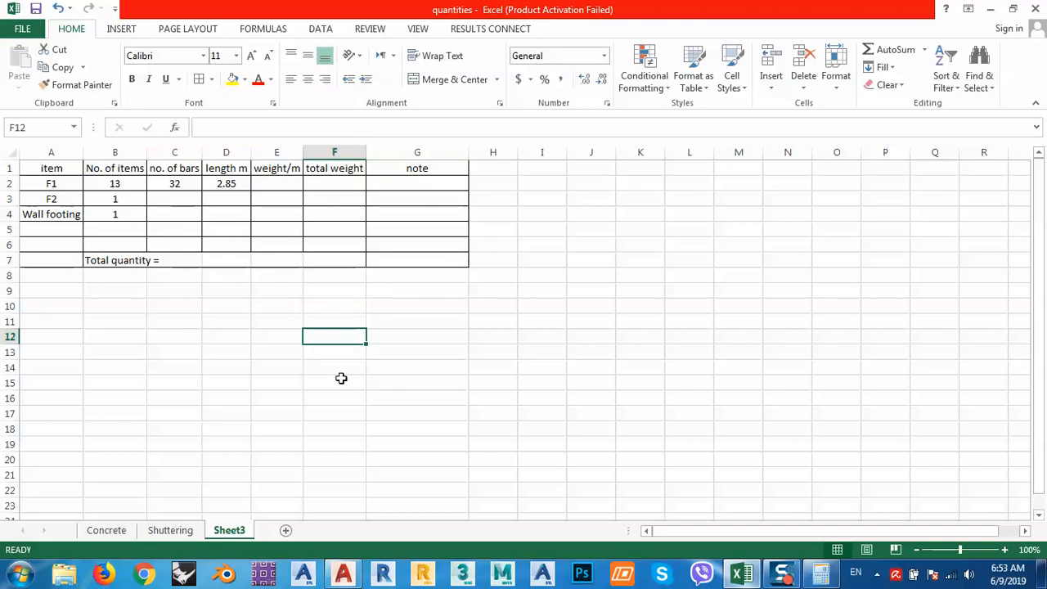
pyautogui.write('=')
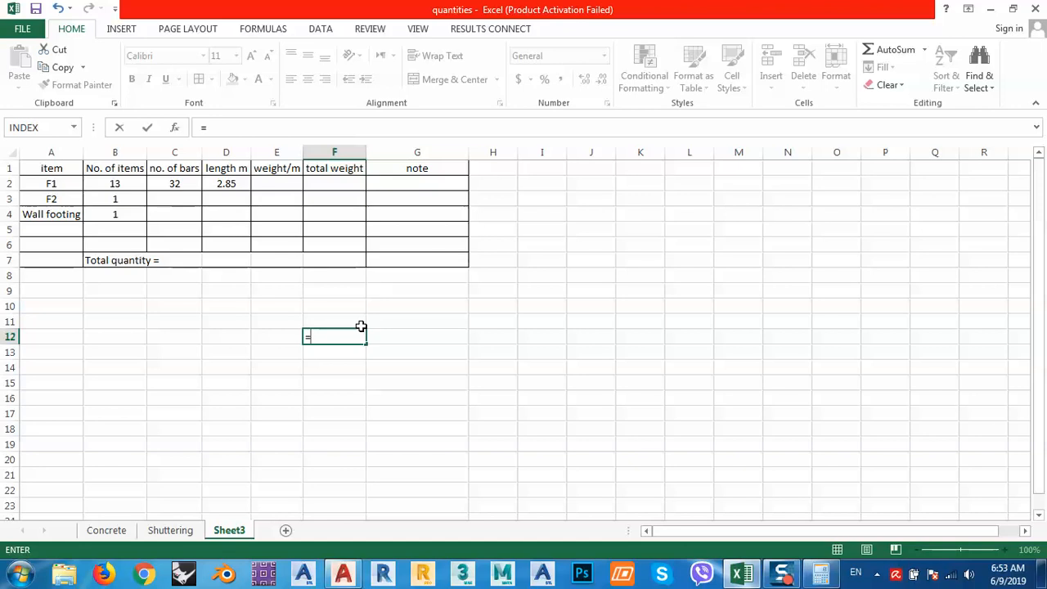
pyautogui.write('16*16/162')
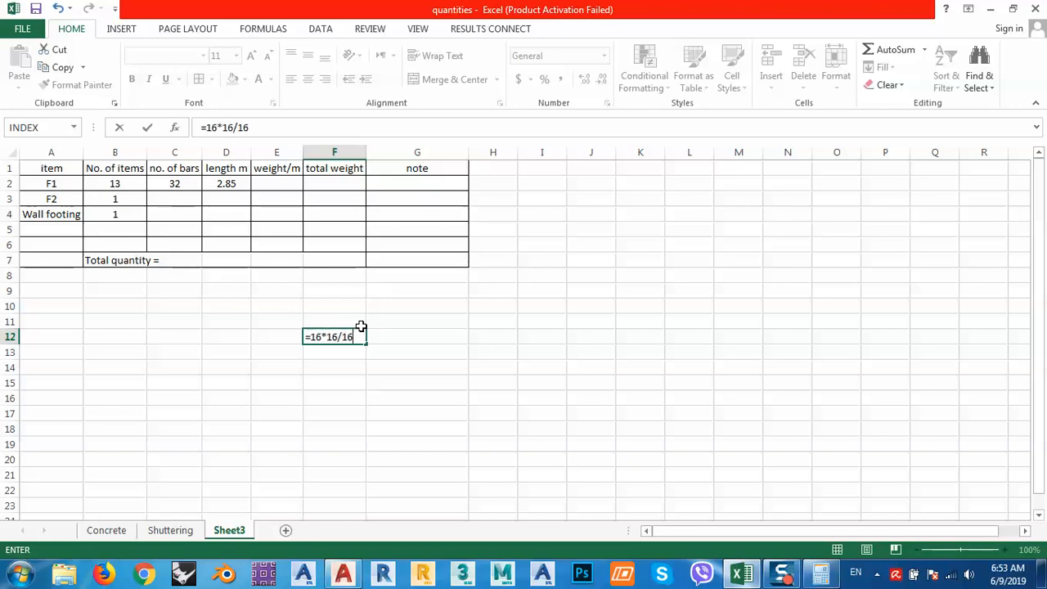
pyautogui.press('Return')
pyautogui.click(359, 334)
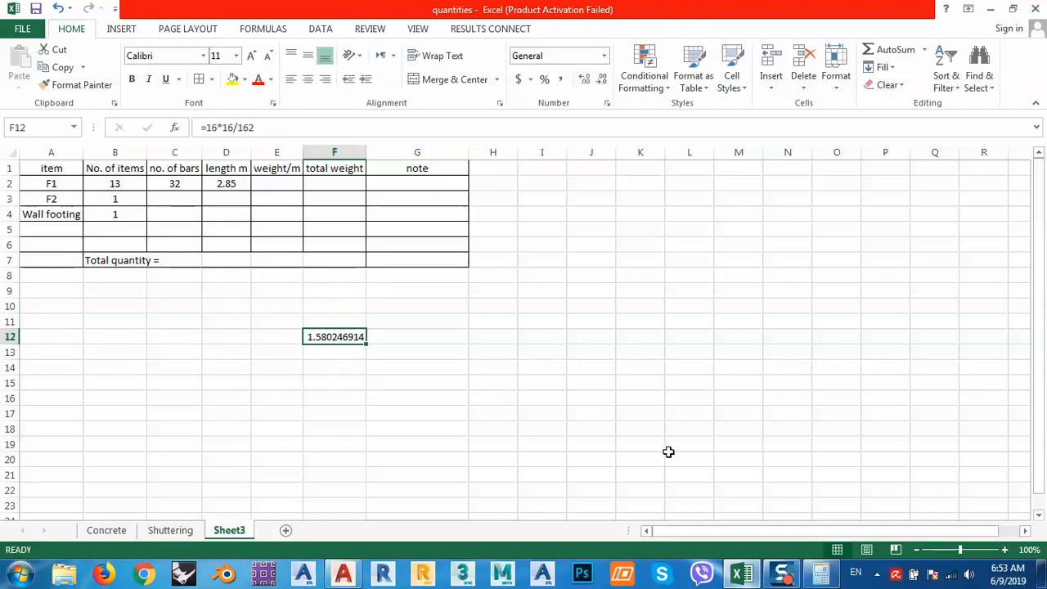
pyautogui.moveTo(779, 573)
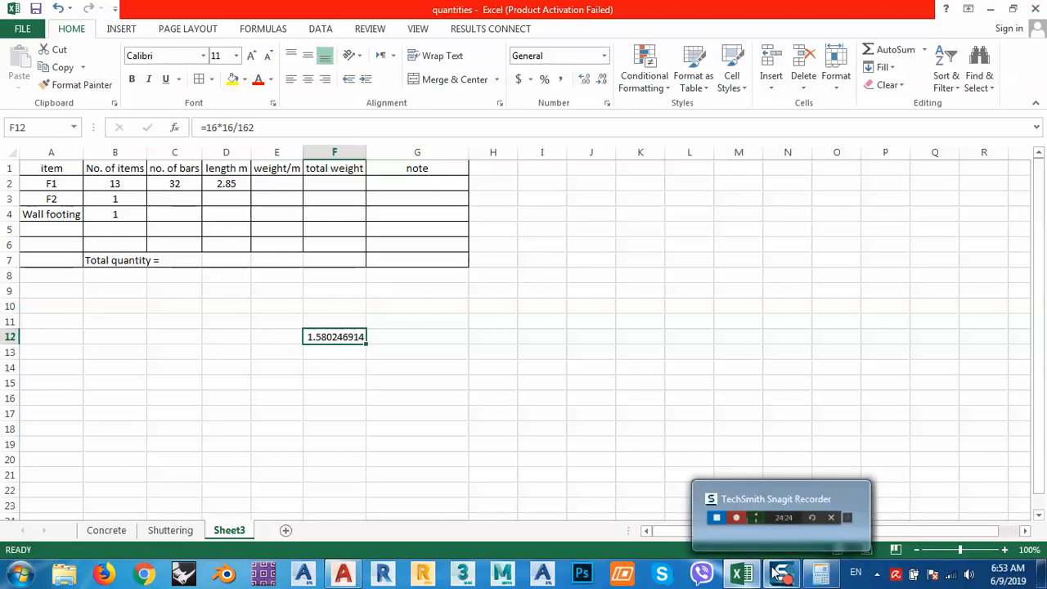
pyautogui.click(104, 573)
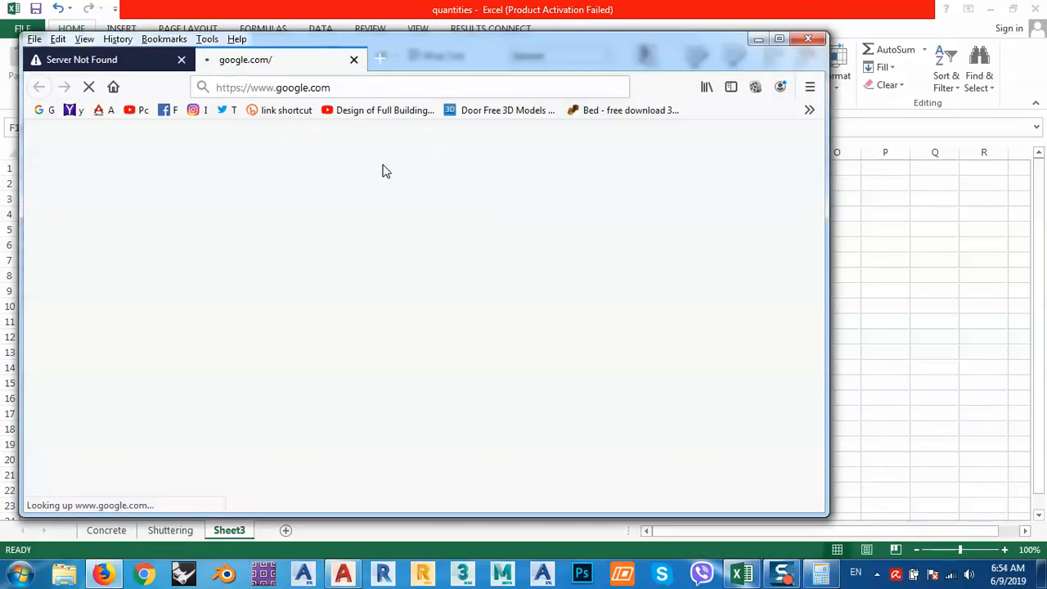
pyautogui.click(806, 46)
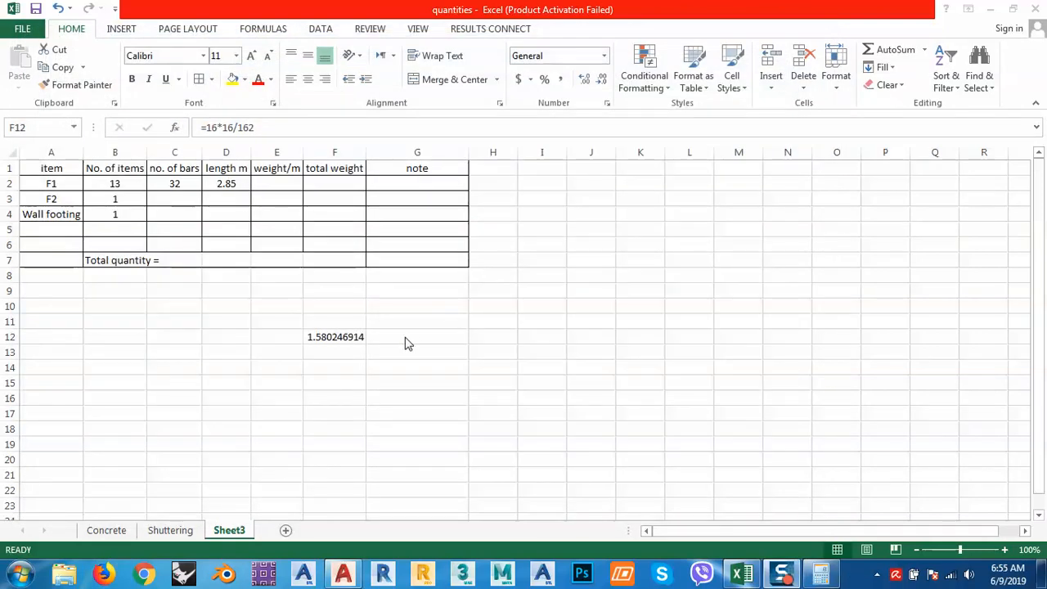
# - Clear the trial weight-per-metre calculation from cell F12
pyautogui.click(346, 335)
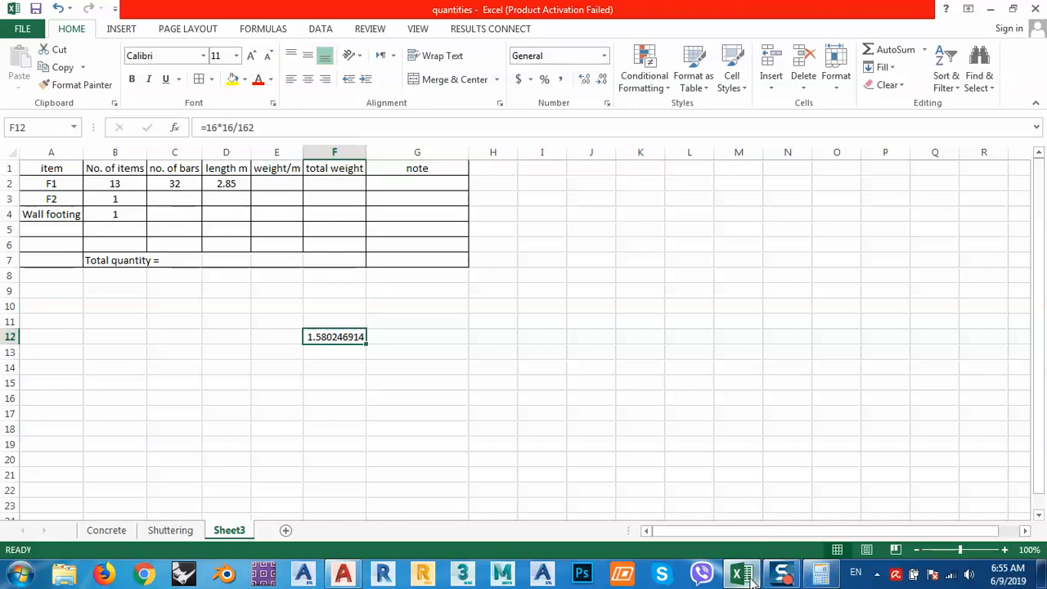
pyautogui.moveTo(751, 578)
pyautogui.click(334, 382)
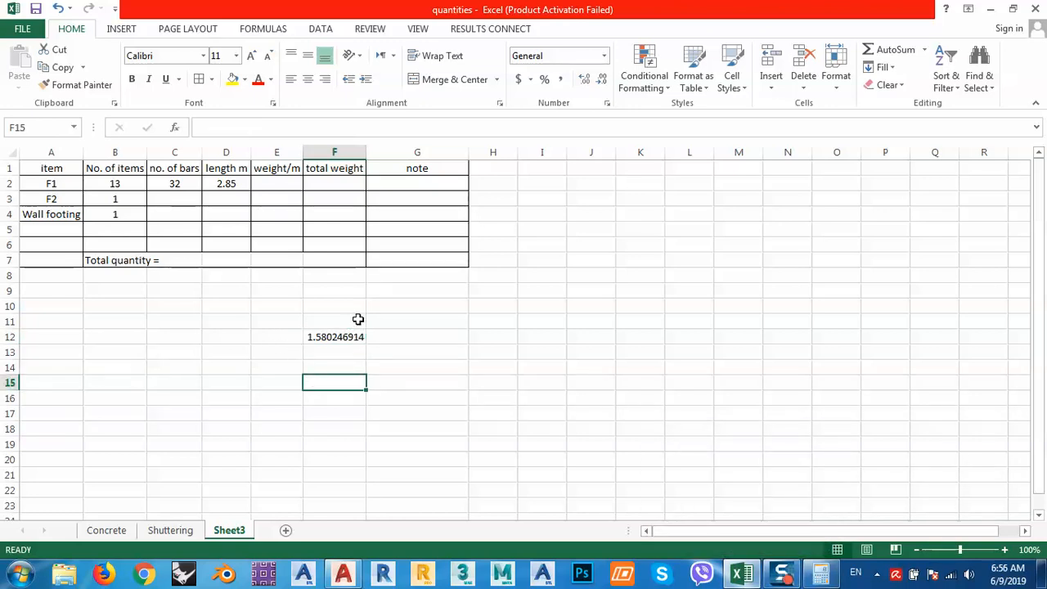
pyautogui.click(347, 336)
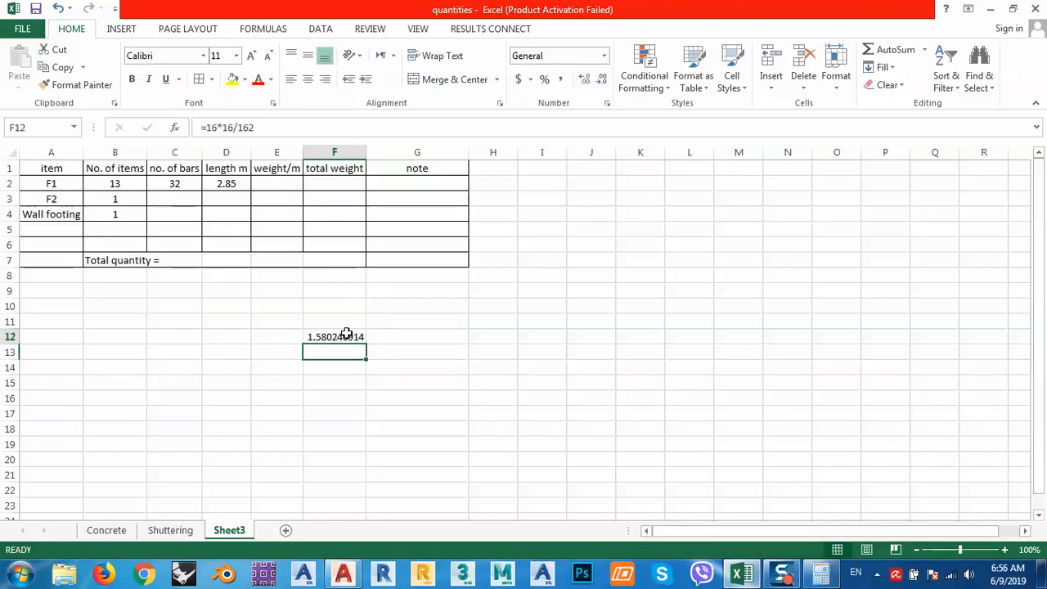
pyautogui.click(351, 381)
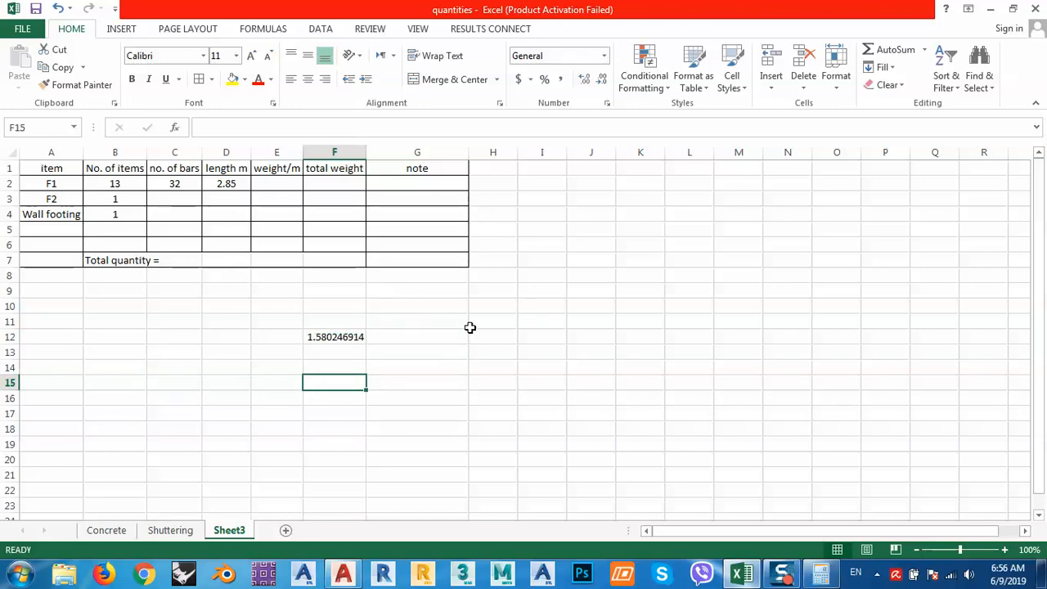
pyautogui.click(316, 336)
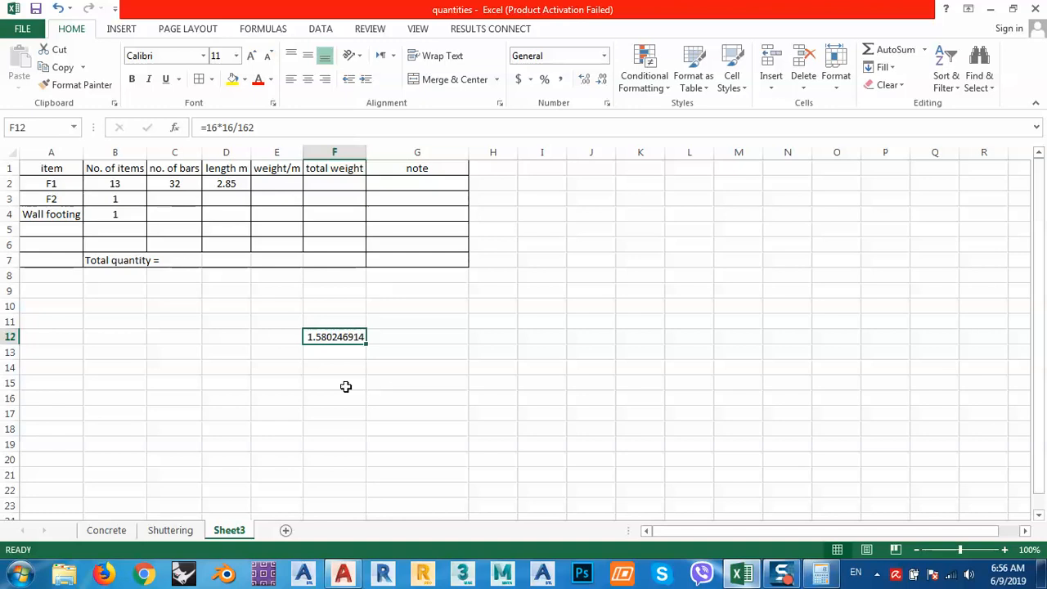
# - Insert a column between length m and weight/m, title it Diameter and fit its width to the heading
pyautogui.click(273, 152)
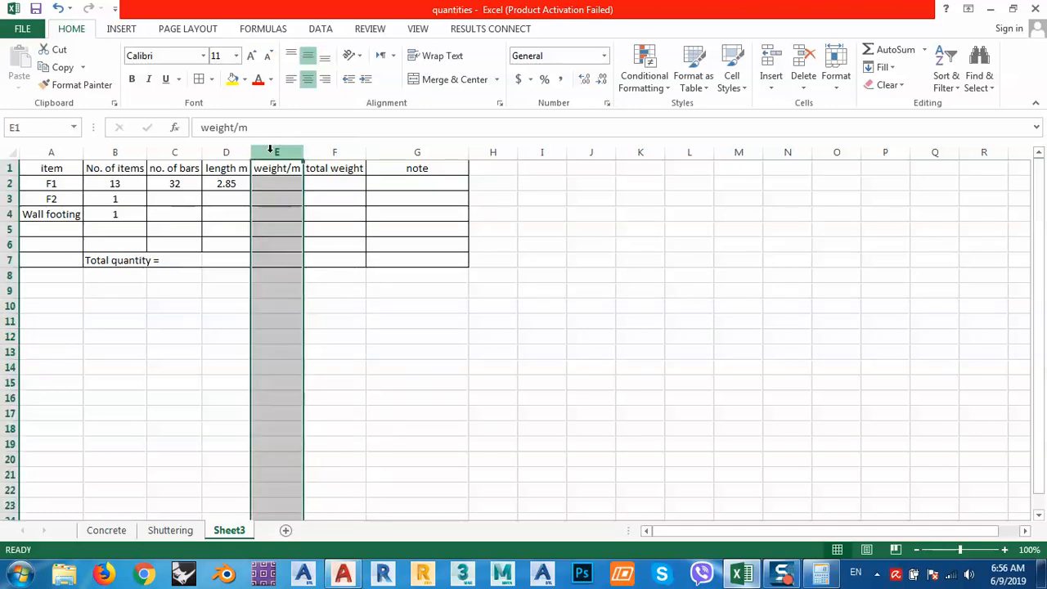
pyautogui.rightClick(273, 152)
pyautogui.click(307, 261)
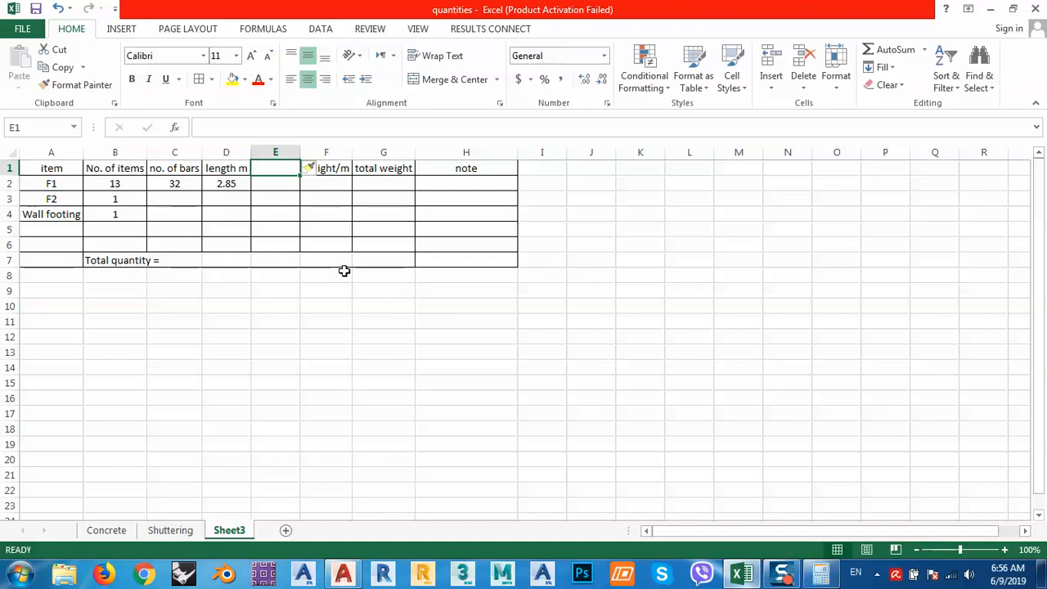
pyautogui.write('Diam')
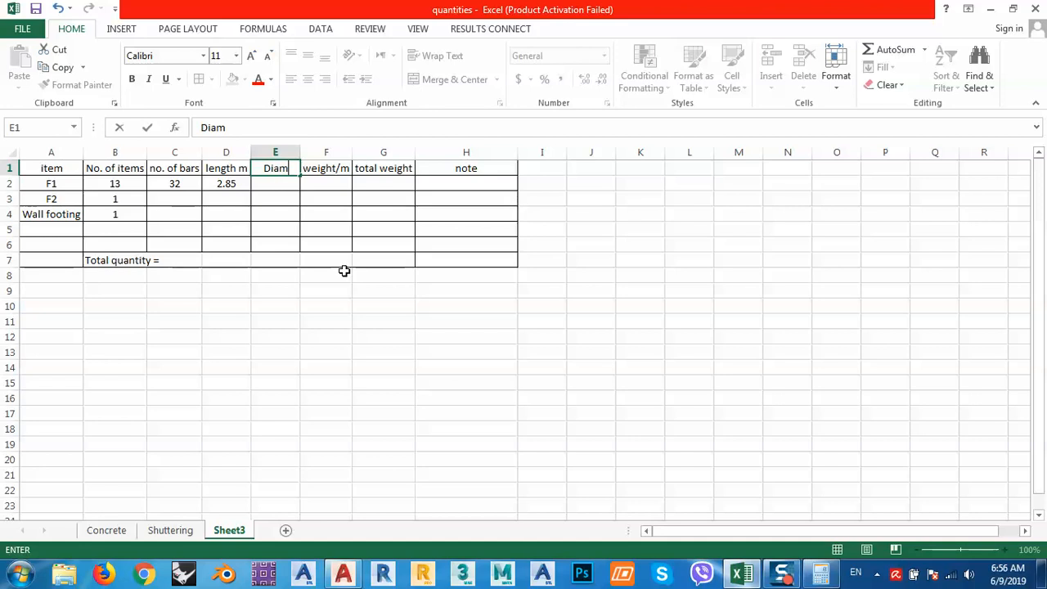
pyautogui.write('eyter')
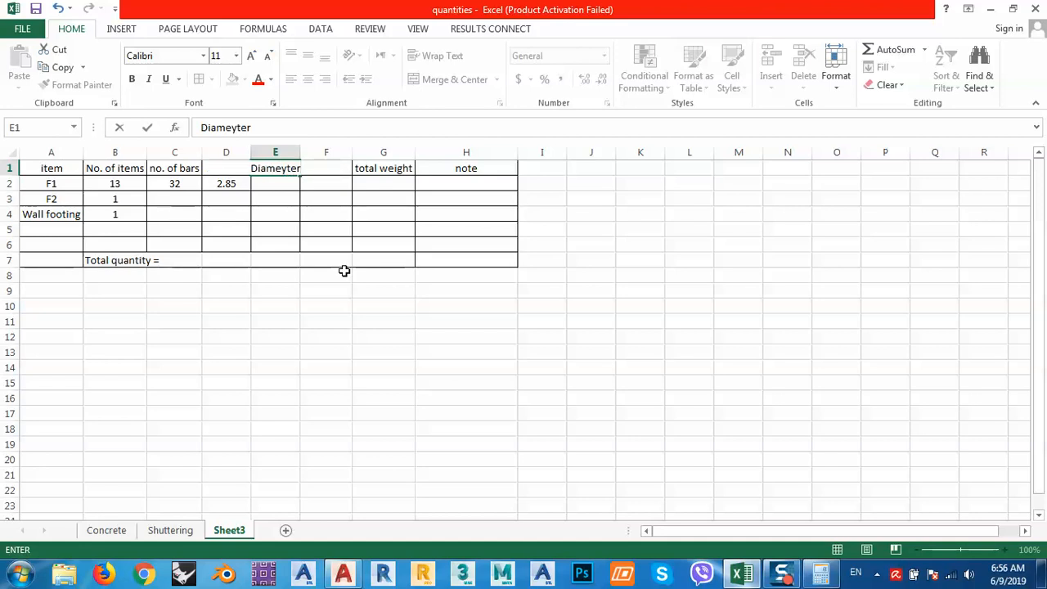
pyautogui.click(288, 169)
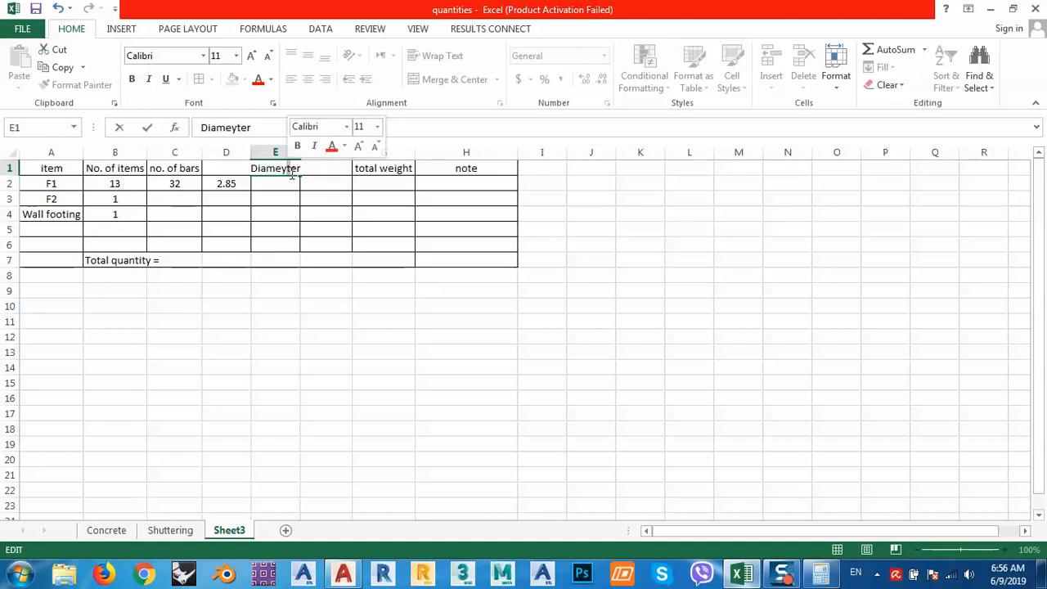
pyautogui.press('BackSpace')
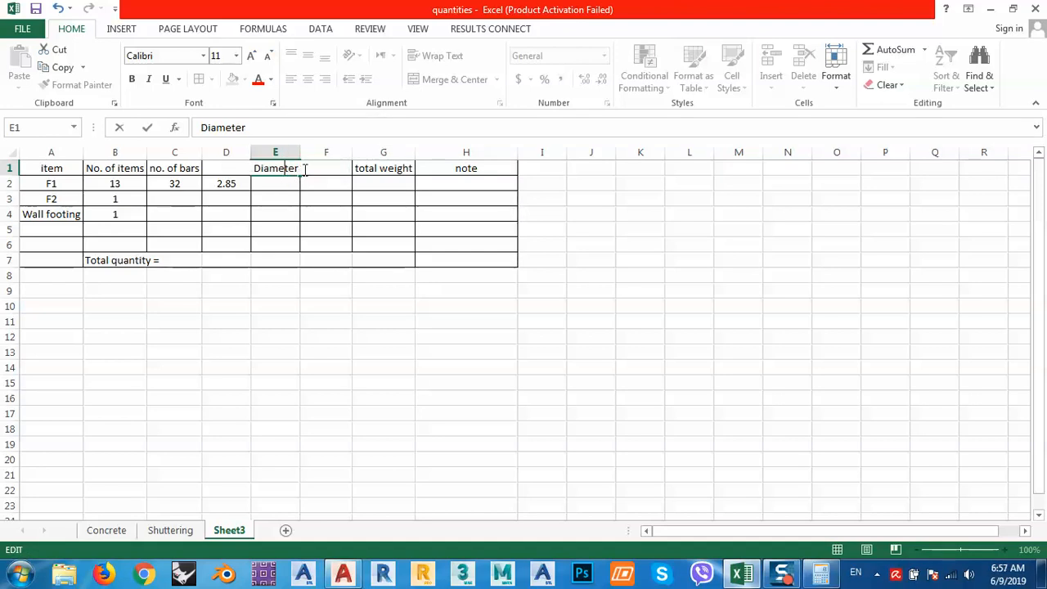
pyautogui.click(325, 290)
pyautogui.moveTo(300, 154); pyautogui.dragTo(300, 154)
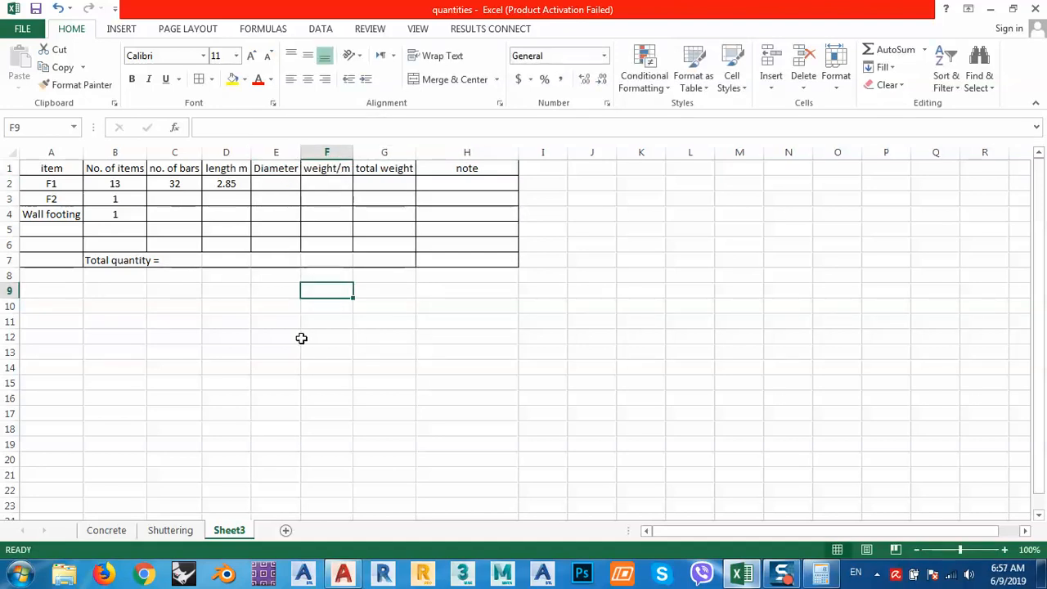
pyautogui.click(305, 348)
# - Enter 16 as the bar diameter for F1
pyautogui.click(269, 185)
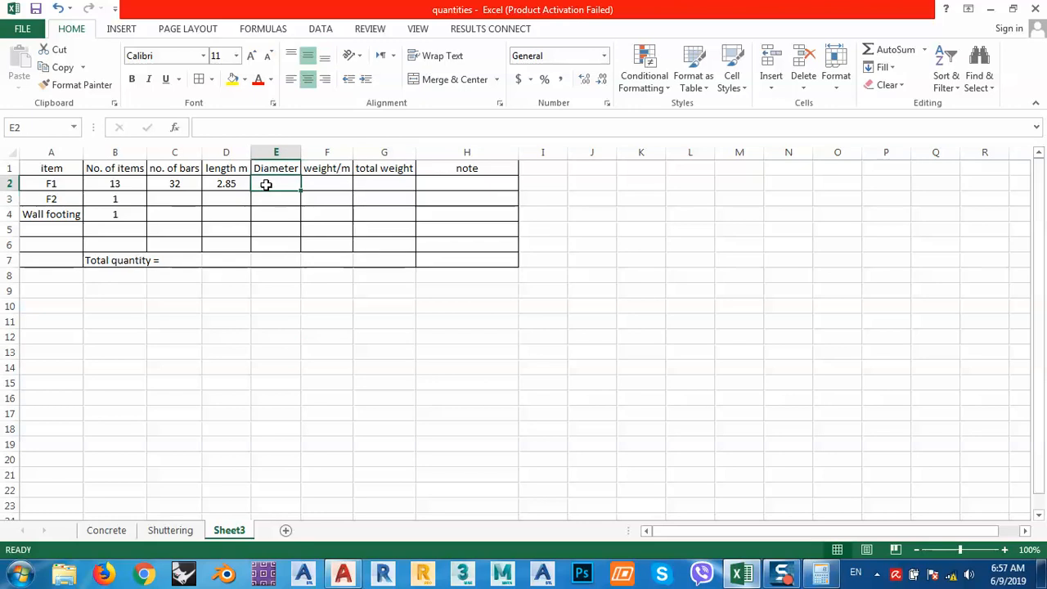
pyautogui.write('16')
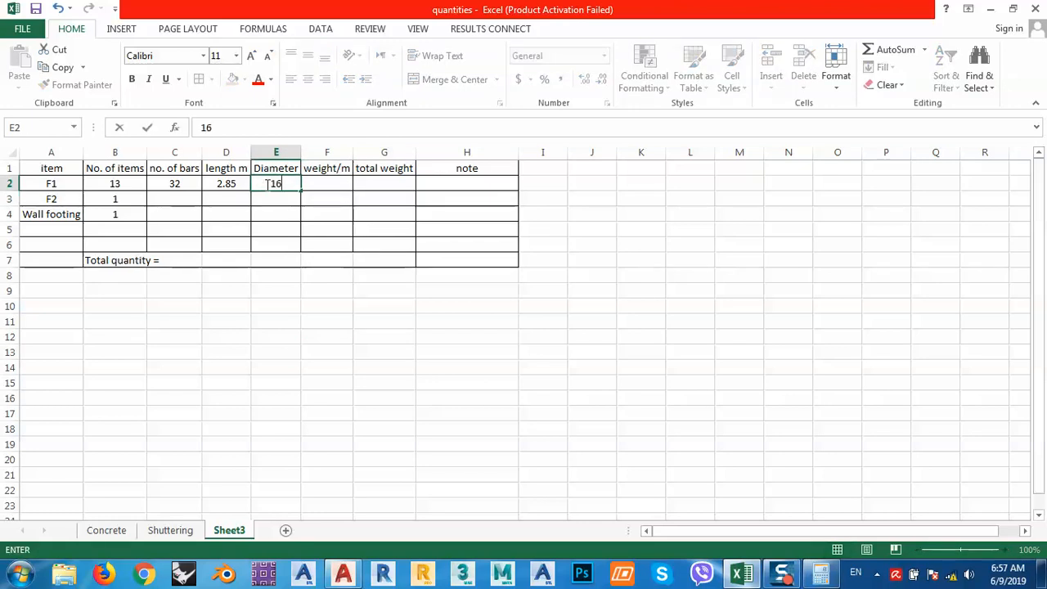
pyautogui.press('Tab')
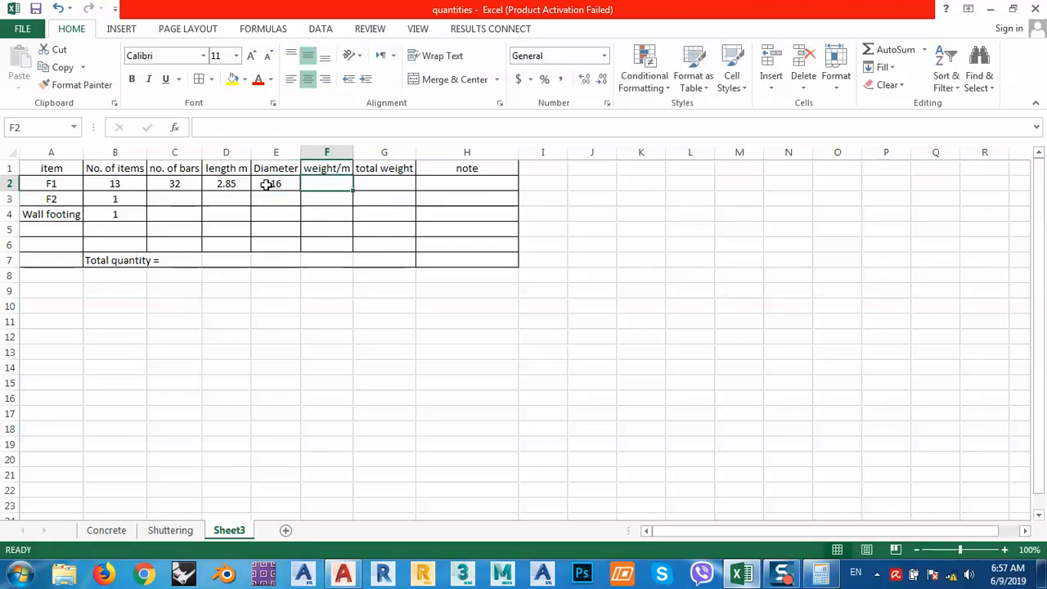
pyautogui.write('=pr')
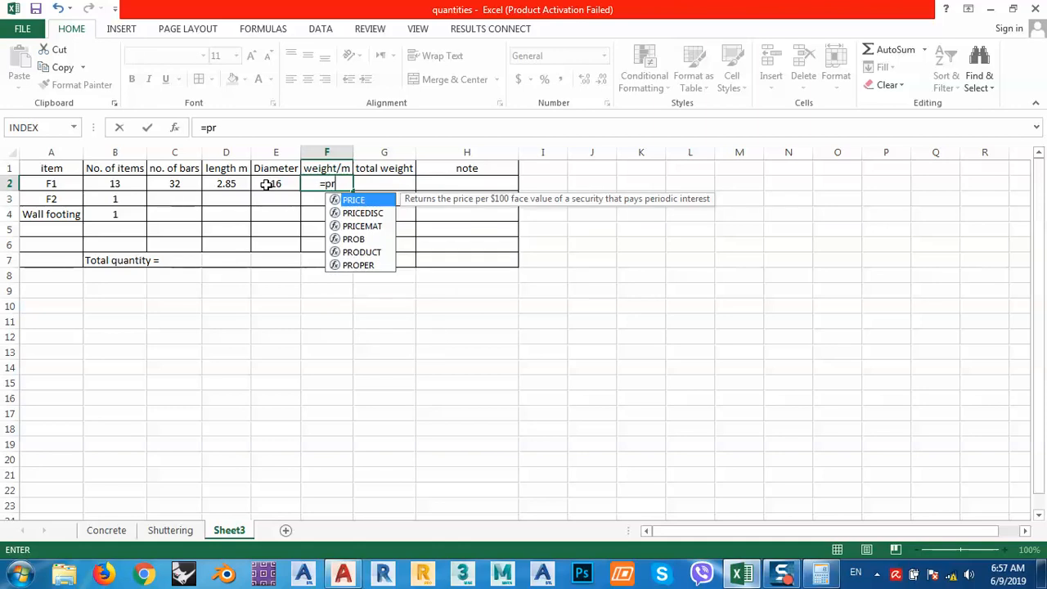
pyautogui.doubleClick(353, 252)
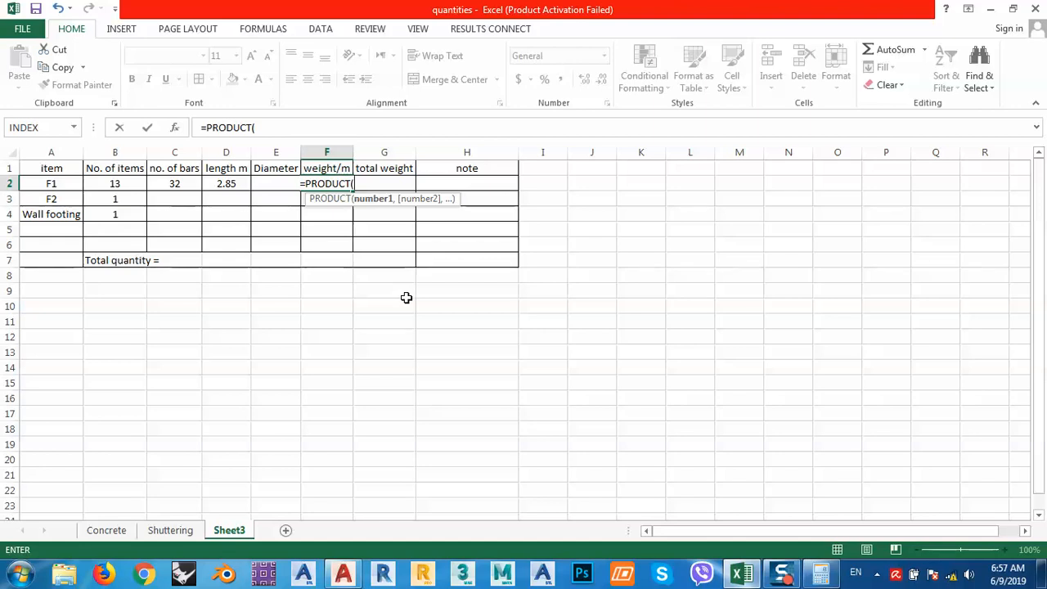
pyautogui.press('BackSpace')
pyautogui.press('BackSpace')
pyautogui.press('BackSpace')
pyautogui.press('BackSpace')
pyautogui.press('BackSpace')
pyautogui.press('BackSpace')
pyautogui.press('BackSpace')
pyautogui.press('BackSpace')
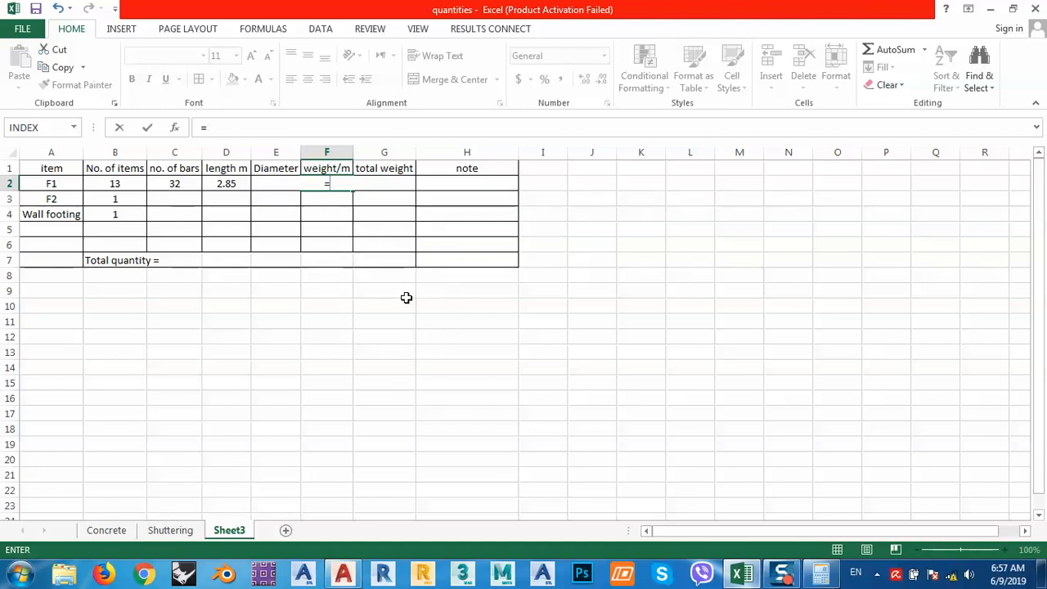
# - Calculate F1's weight/m in cell F2 with the formula =(PI()/4)*E2*E2*1*7850/1000000
pyautogui.write('(pi')
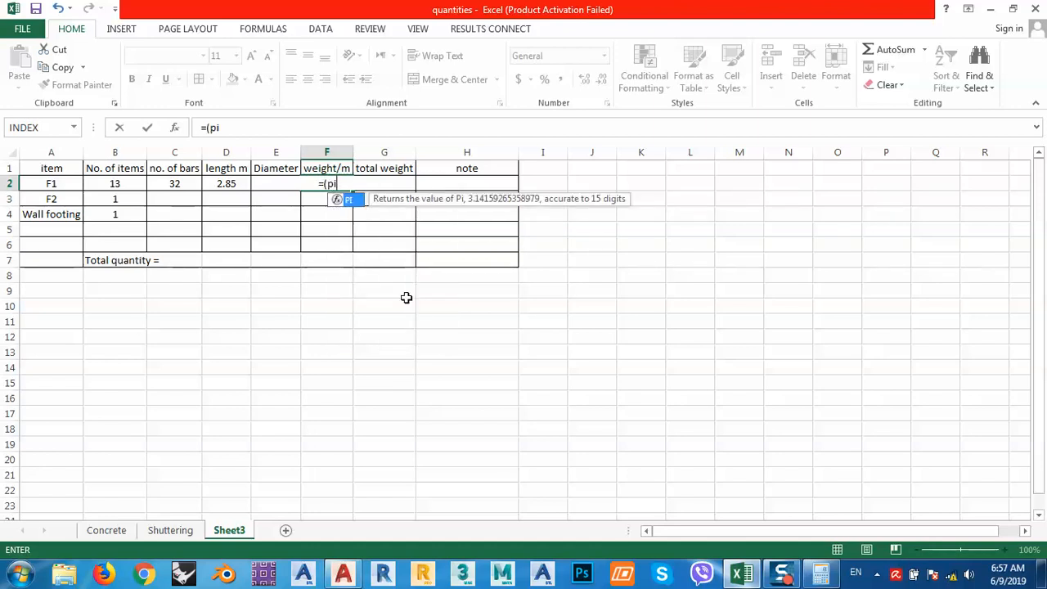
pyautogui.write('()')
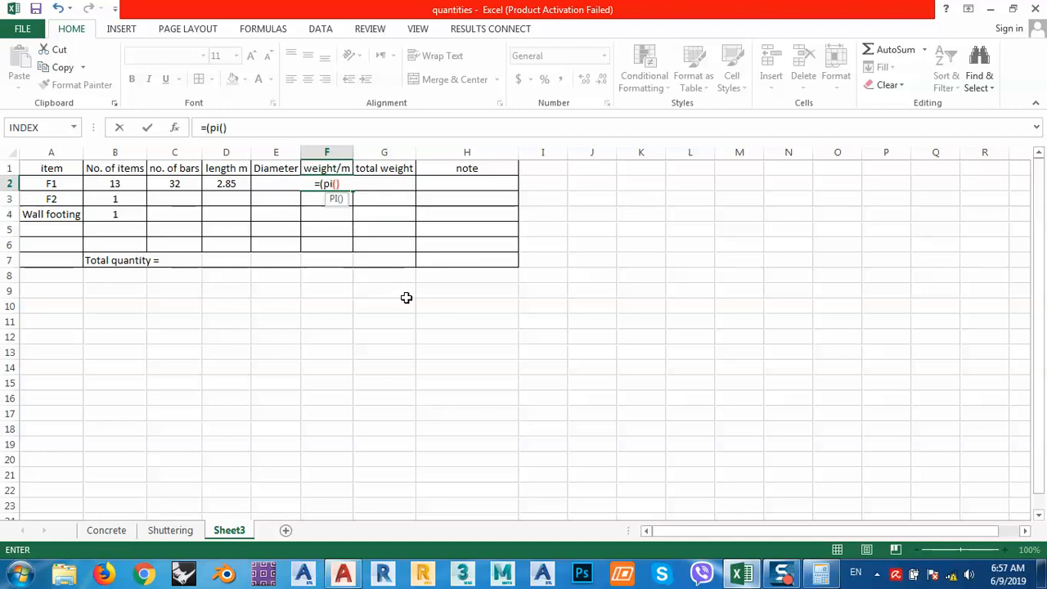
pyautogui.write('/4')
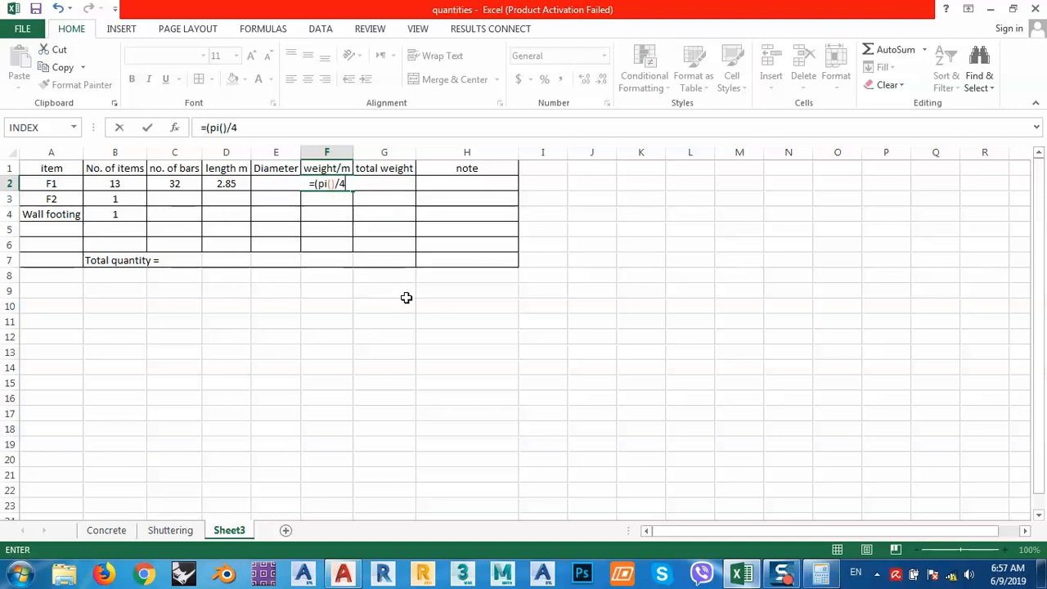
pyautogui.write(')*')
pyautogui.click(272, 184)
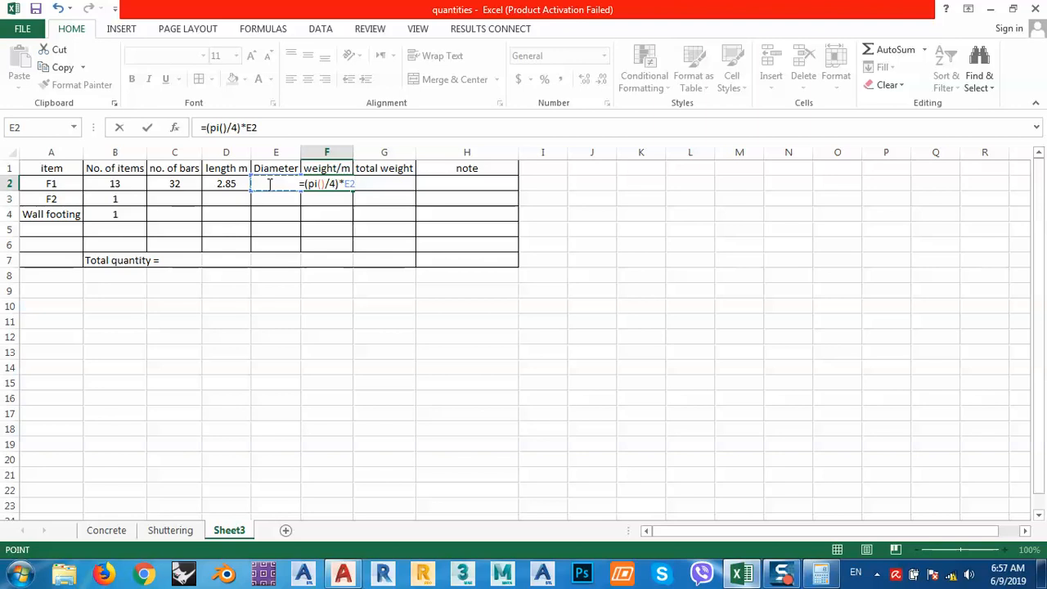
pyautogui.write('*')
pyautogui.click(269, 184)
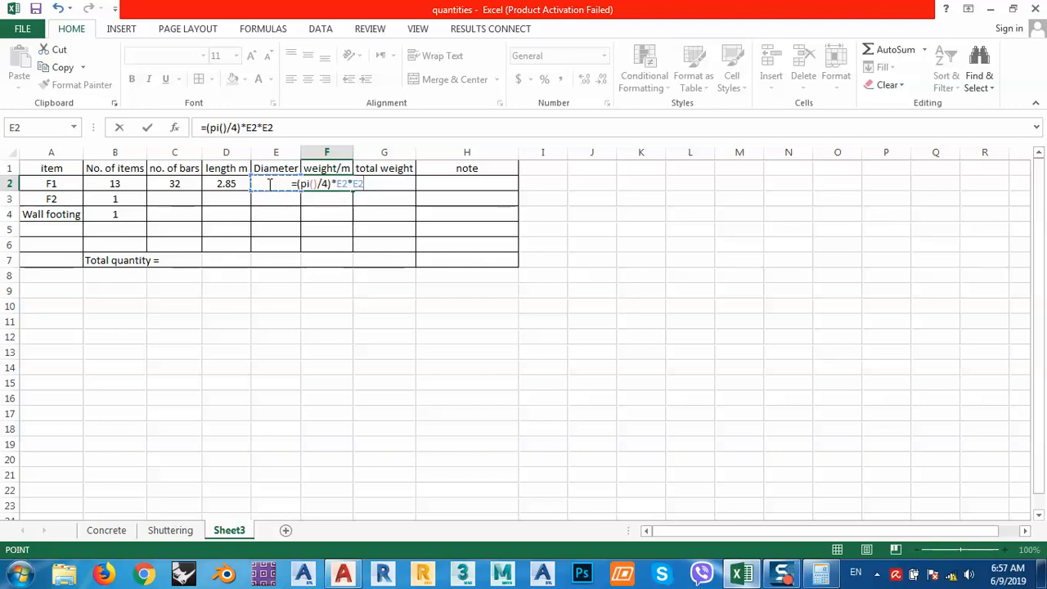
pyautogui.write('*')
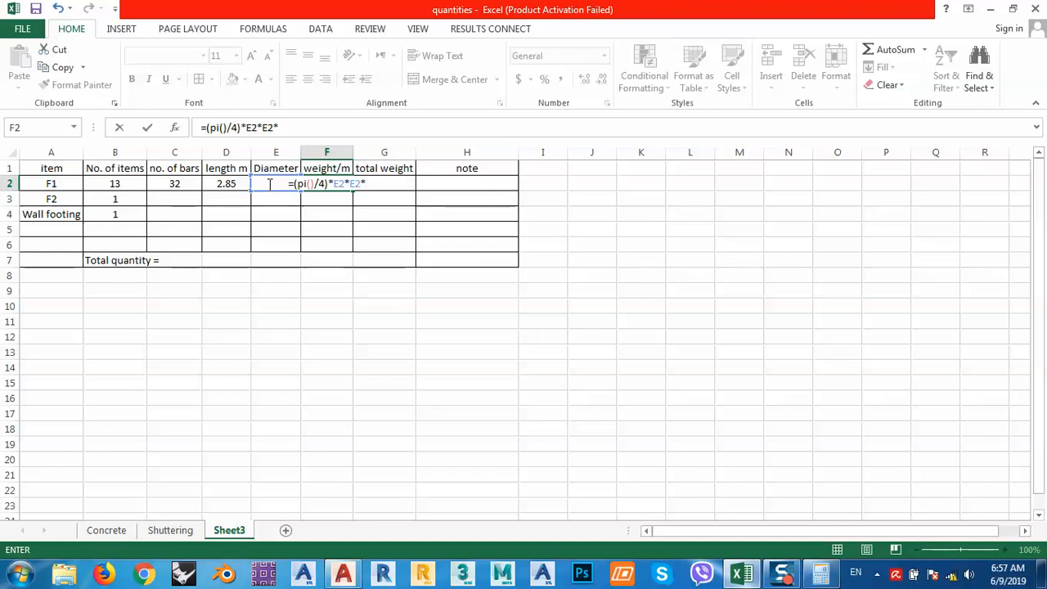
pyautogui.write('1')
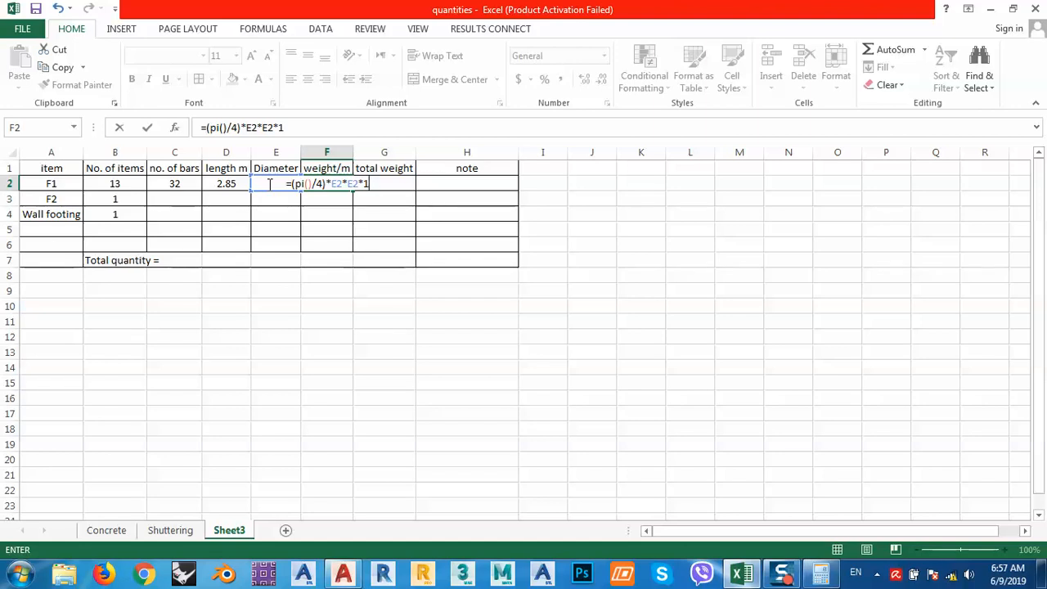
pyautogui.write('*7850')
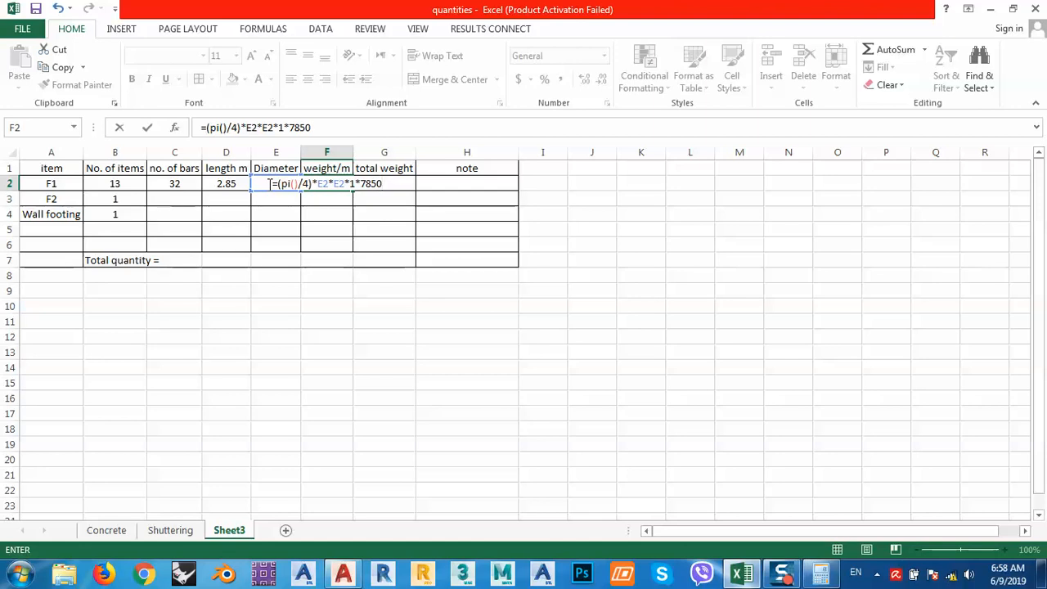
pyautogui.write('/')
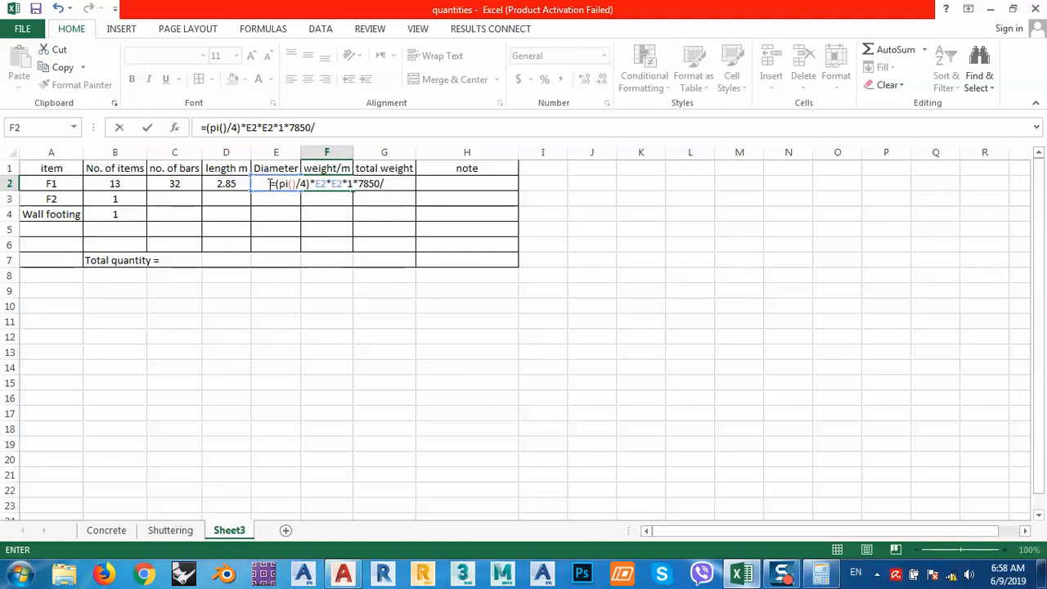
pyautogui.write('1000000')
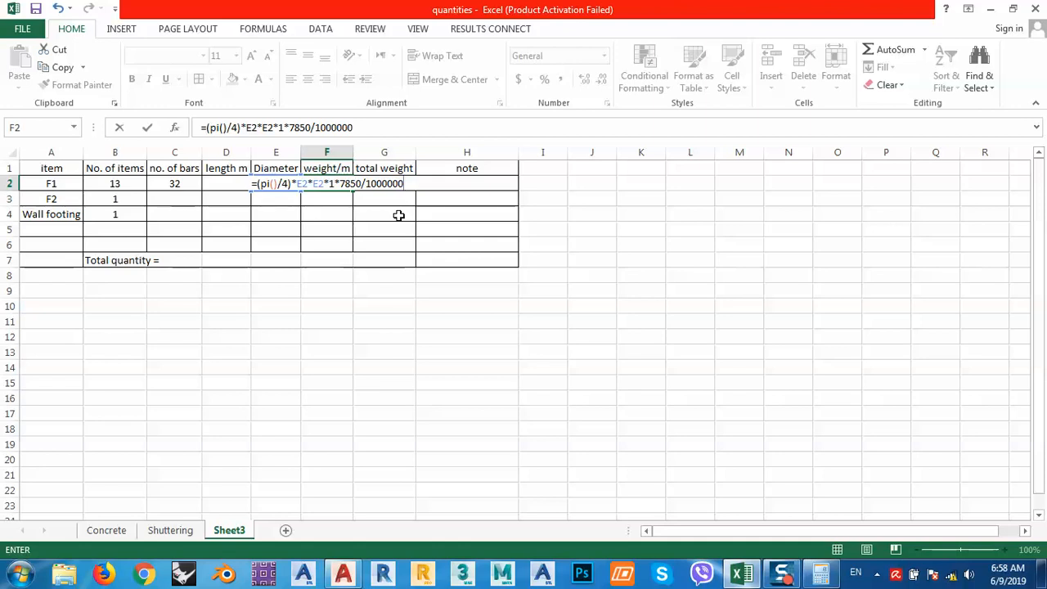
pyautogui.press('Return')
pyautogui.click(326, 185)
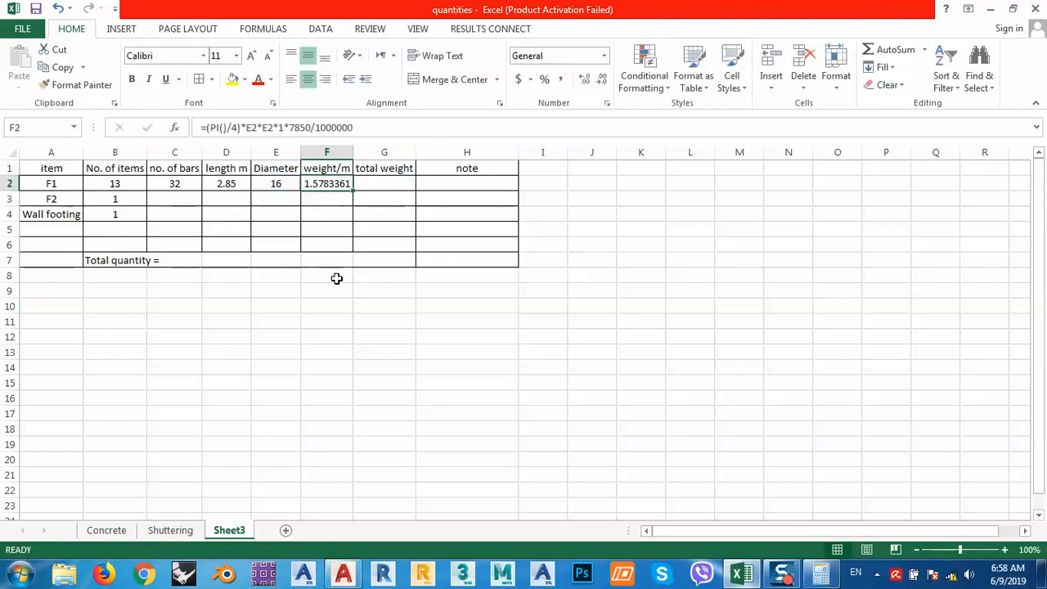
# - Change F1's bar diameter to 10 to test the weight/m formula
pyautogui.click(280, 185)
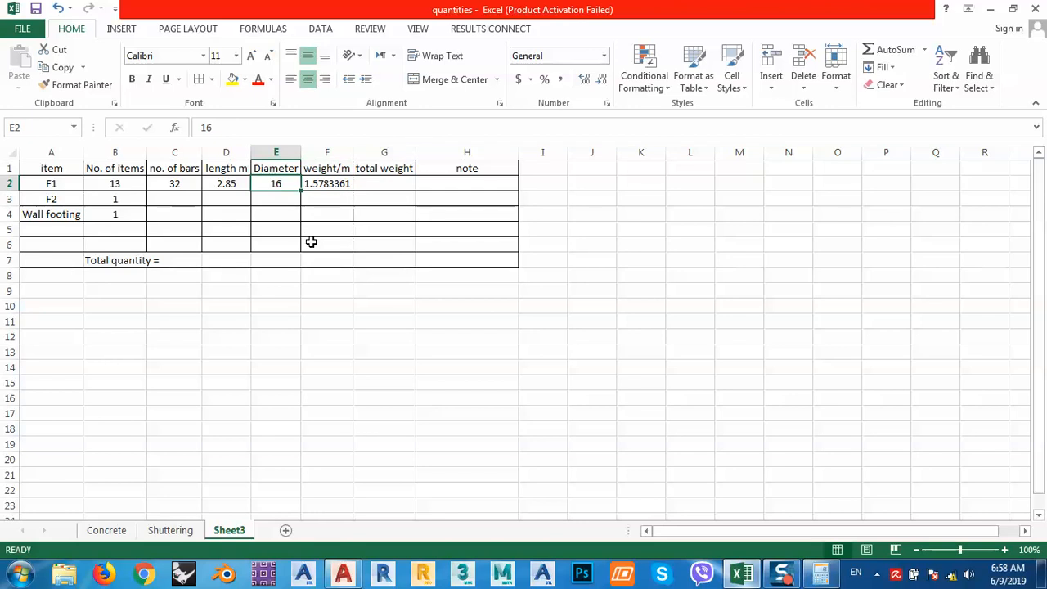
pyautogui.write('10')
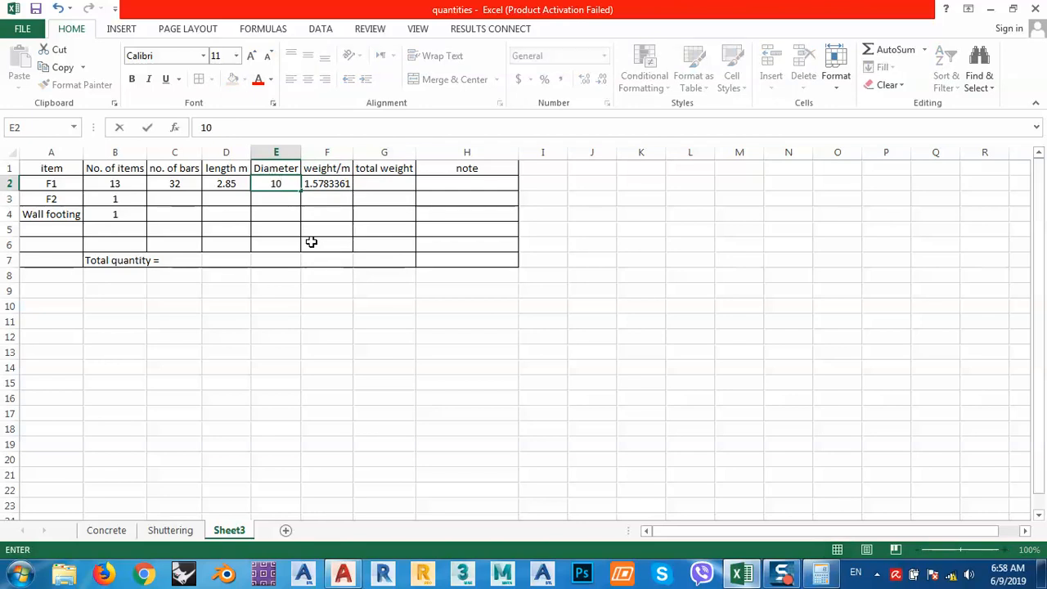
pyautogui.press('Return')
pyautogui.press('Up')
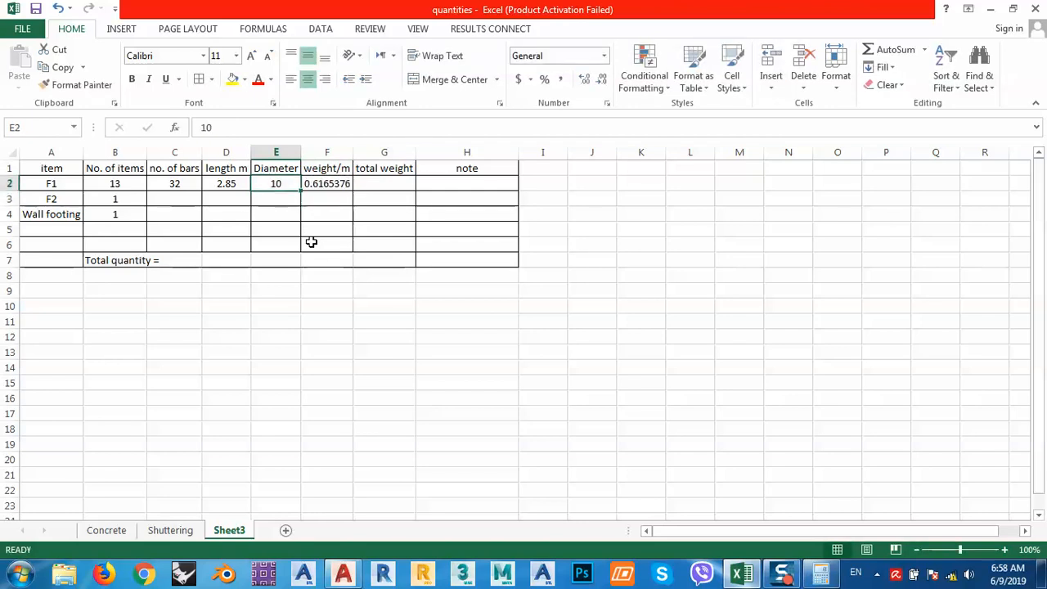
# - Test the weight/m formula with F1 bar diameters of 12, 20, 25 and 32
pyautogui.write('12')
pyautogui.press('Return')
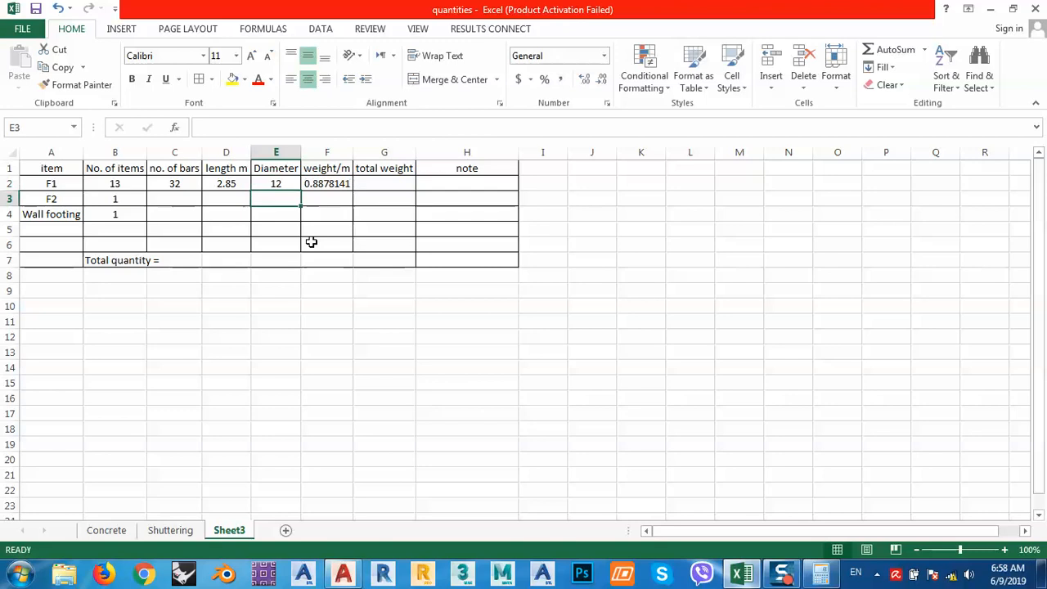
pyautogui.press('Up')
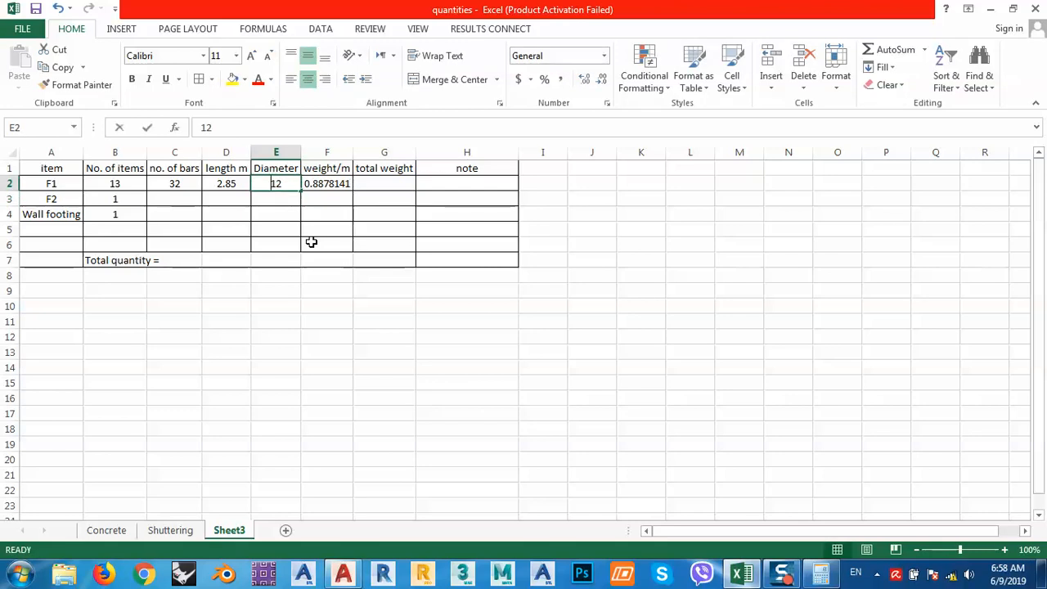
pyautogui.write('20')
pyautogui.press('Return')
pyautogui.press('Up')
pyautogui.write('25')
pyautogui.press('Return')
pyautogui.press('Up')
pyautogui.write('3')
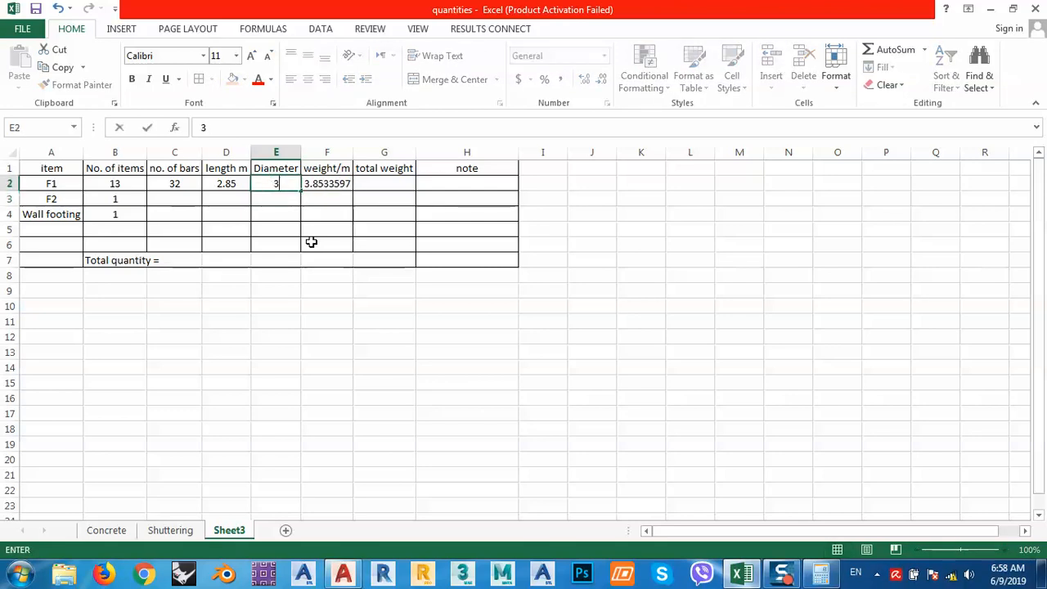
pyautogui.write('2')
pyautogui.press('Return')
# - Set F1's bar diameter to 16
pyautogui.press('Up')
pyautogui.write('16')
pyautogui.press('Return')
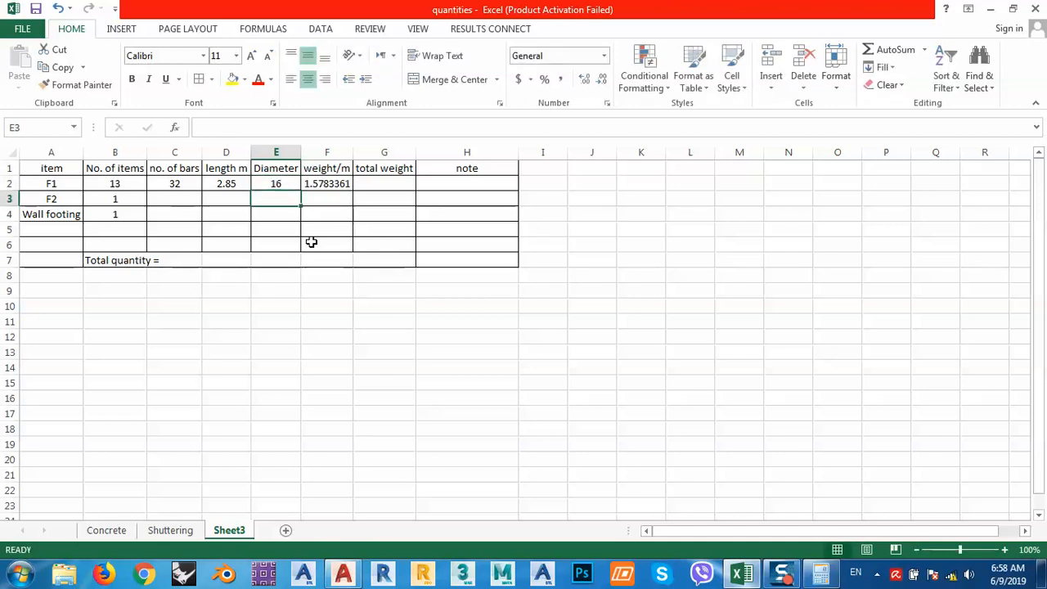
# - Calculate F1's total weight in cell G2 with the formula =B2*C2*D2*F2
pyautogui.click(370, 184)
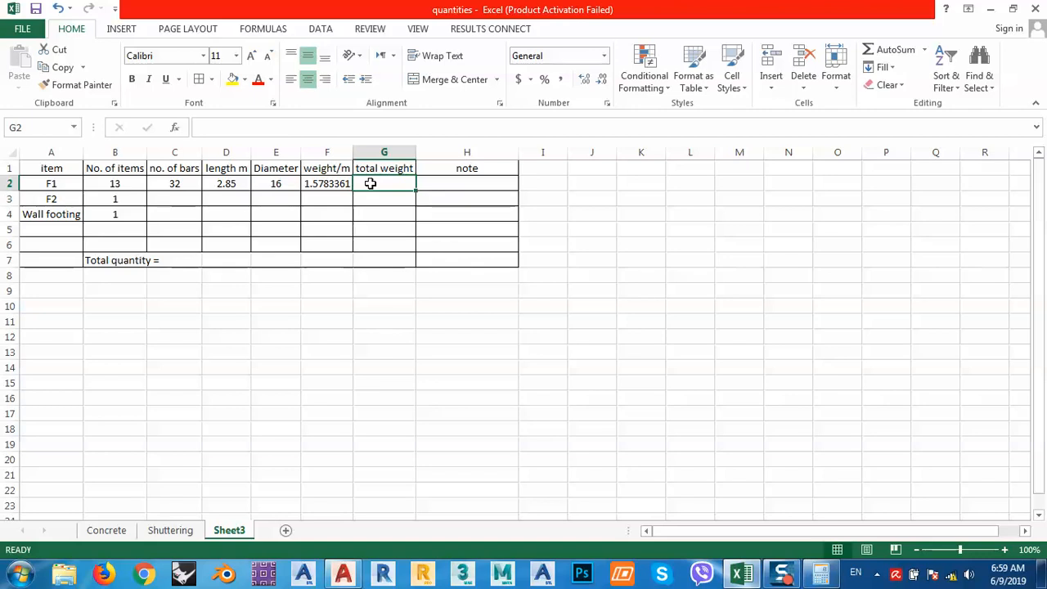
pyautogui.write('=')
pyautogui.click(134, 186)
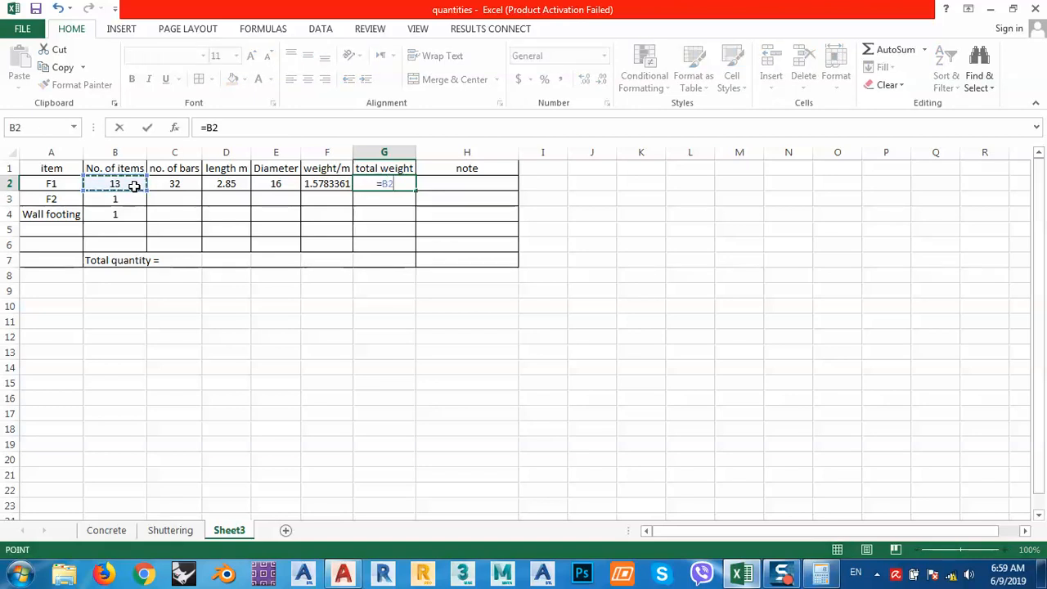
pyautogui.write('*')
pyautogui.click(175, 187)
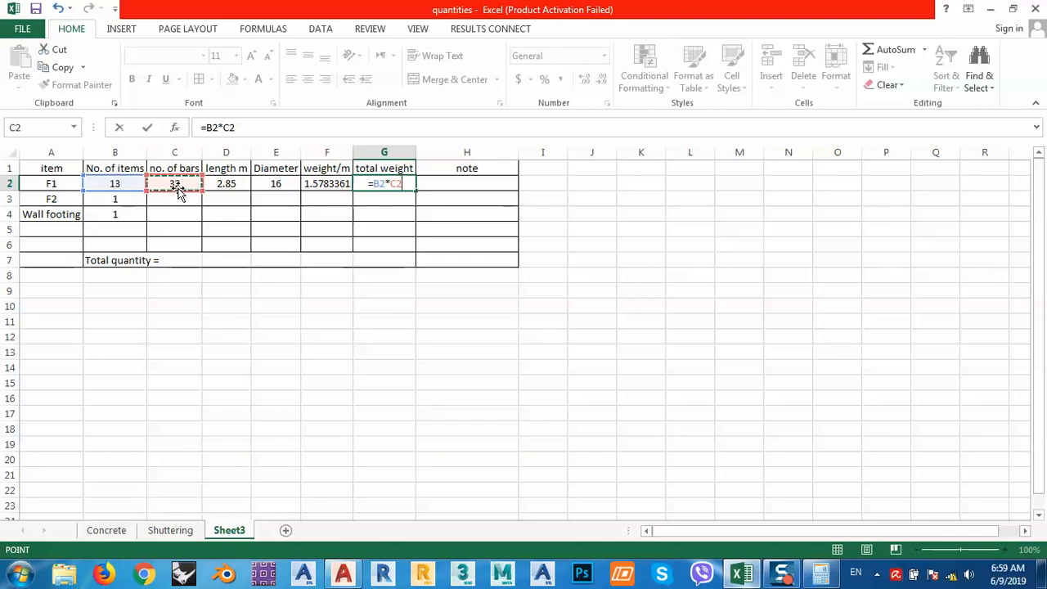
pyautogui.write('*')
pyautogui.click(224, 185)
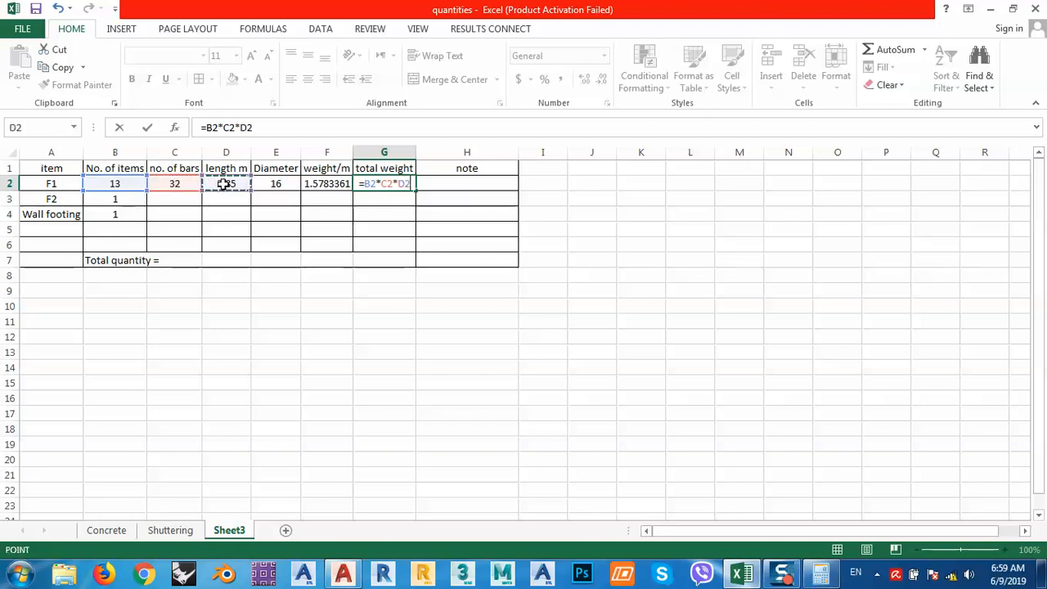
pyautogui.write('*')
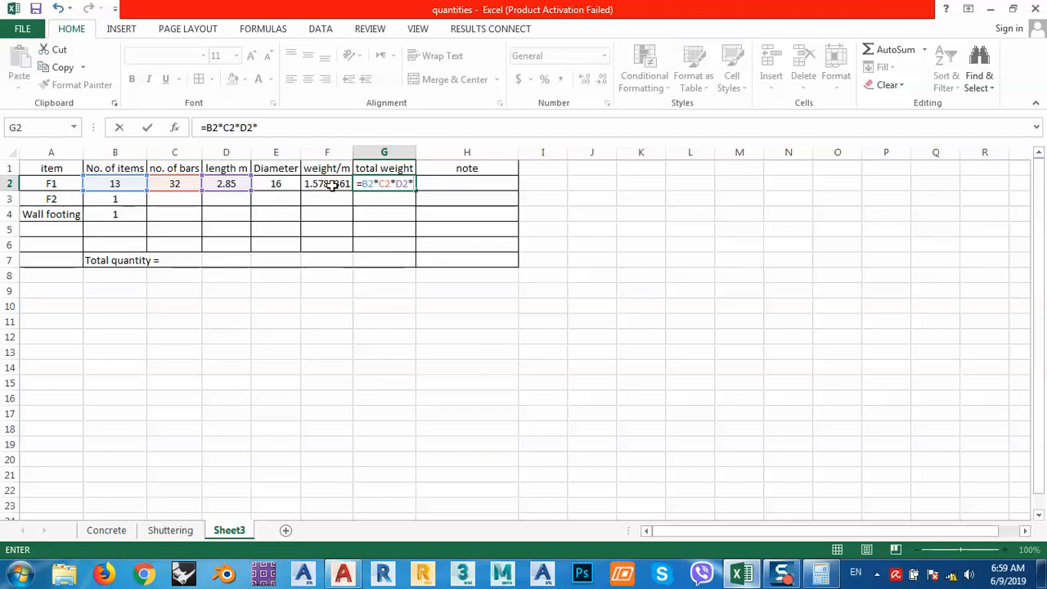
pyautogui.click(332, 185)
pyautogui.press('Return')
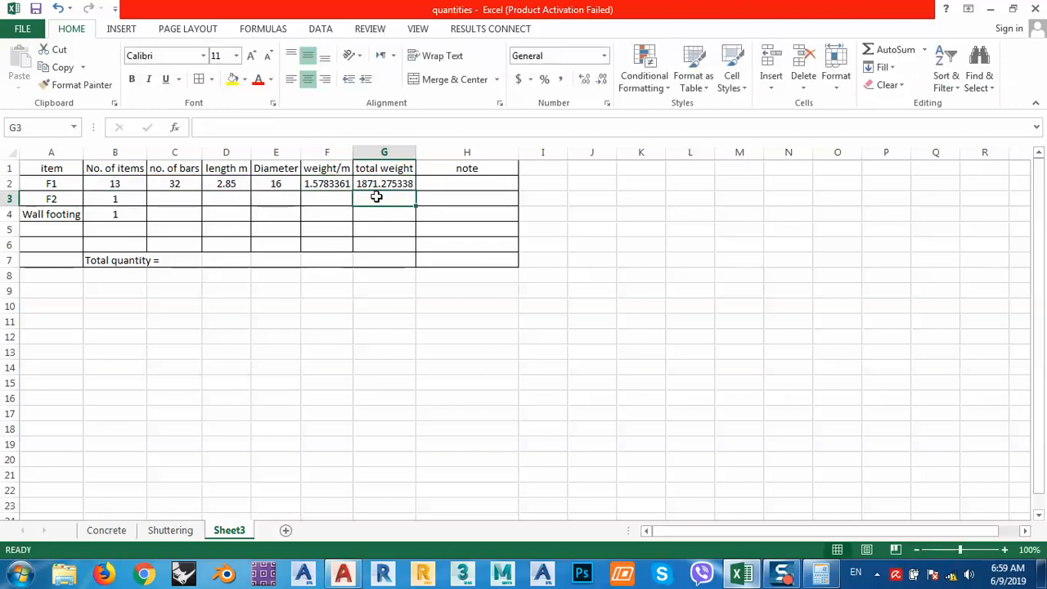
# - Format F1's total weight with no decimal places and fill its formula down to the F2 and Wall footing rows
pyautogui.click(375, 186)
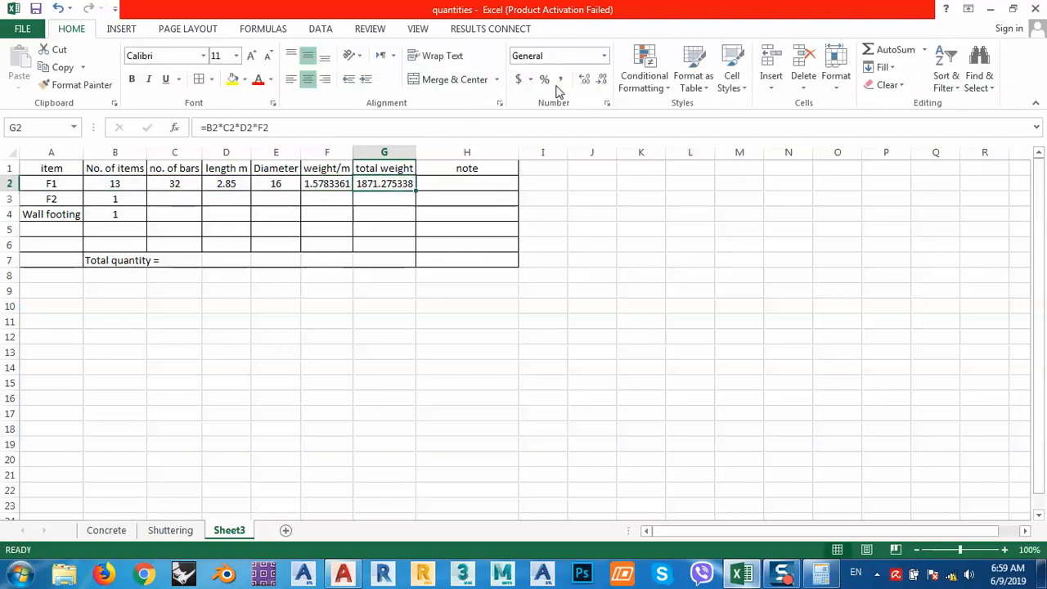
pyautogui.click(603, 82)
pyautogui.click(603, 82)
pyautogui.click(602, 82)
pyautogui.click(602, 82)
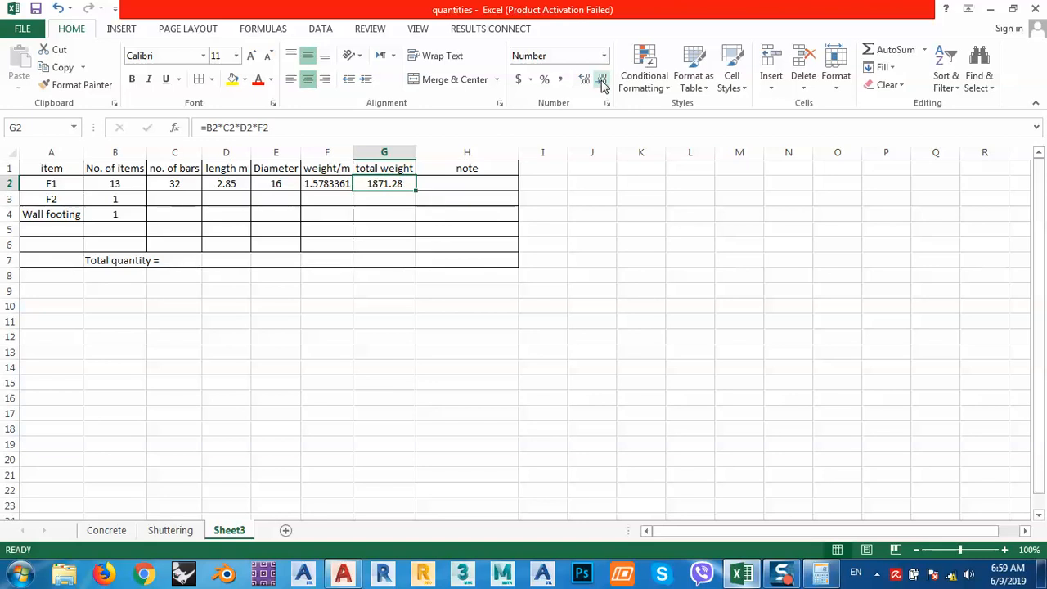
pyautogui.click(602, 82)
pyautogui.click(602, 82)
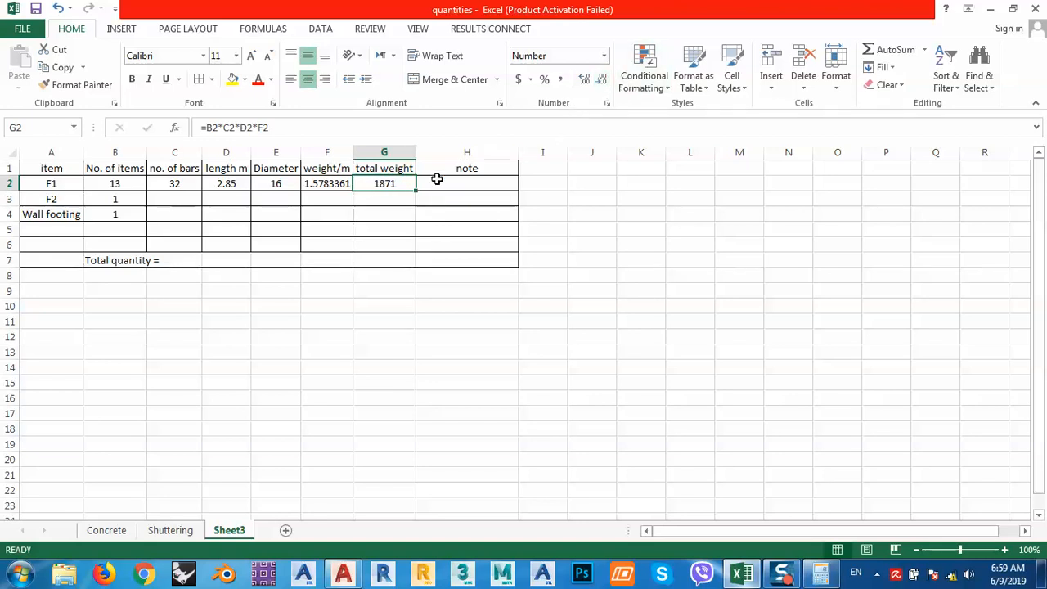
pyautogui.moveTo(416, 190); pyautogui.dragTo(408, 220)
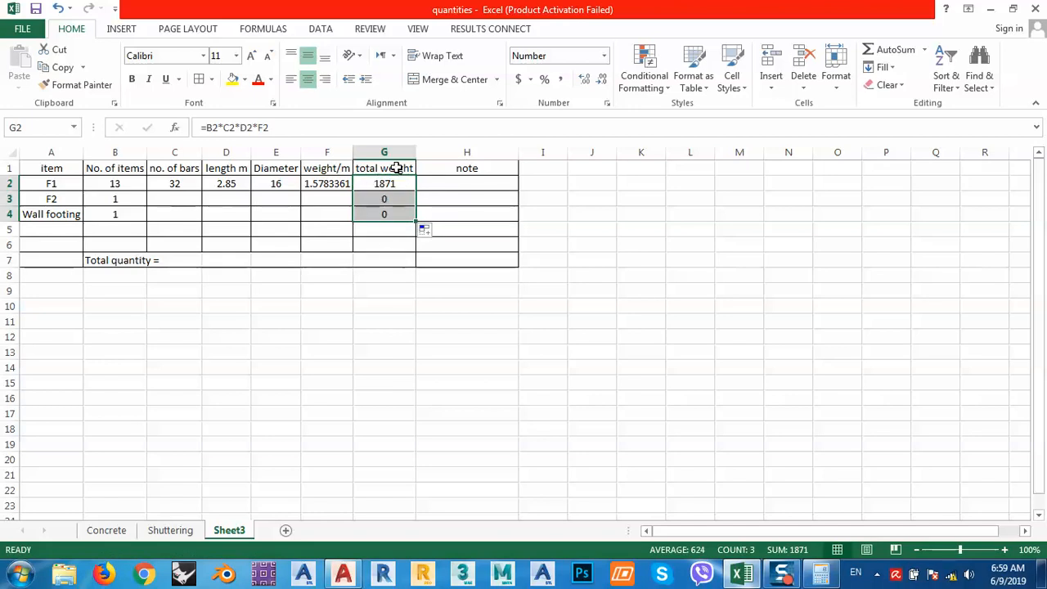
# - Change the total weight heading to "total weight Kg" and fit the column width to it
pyautogui.click(394, 169)
pyautogui.click(311, 122)
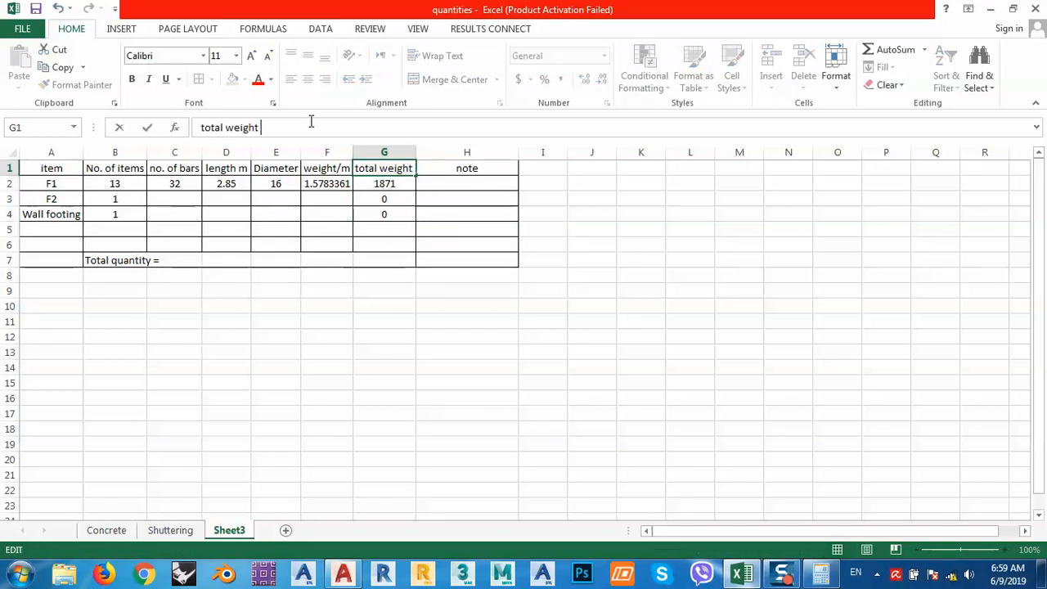
pyautogui.write('Kg')
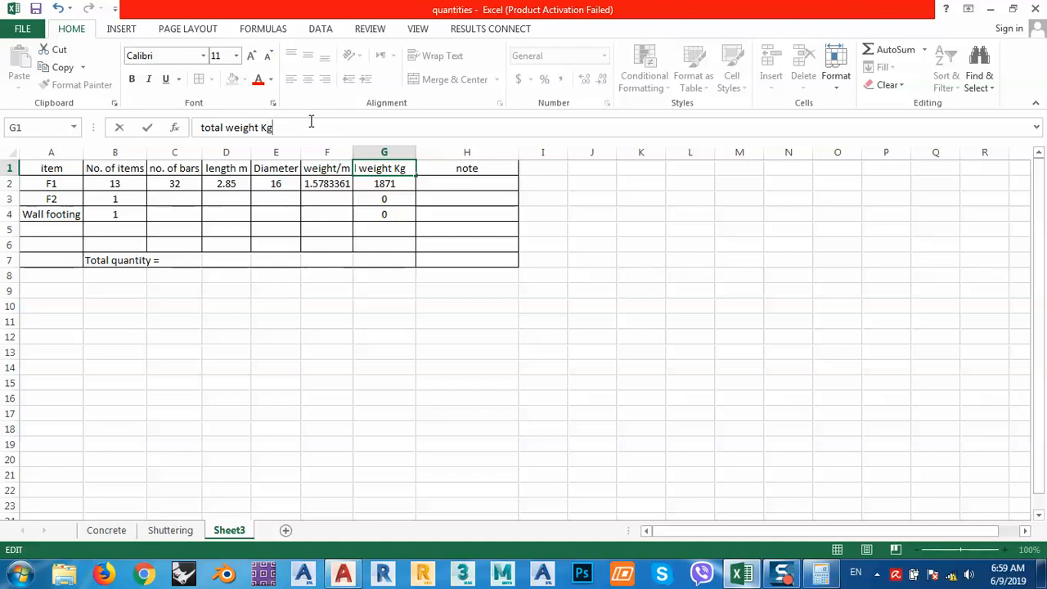
pyautogui.click(401, 338)
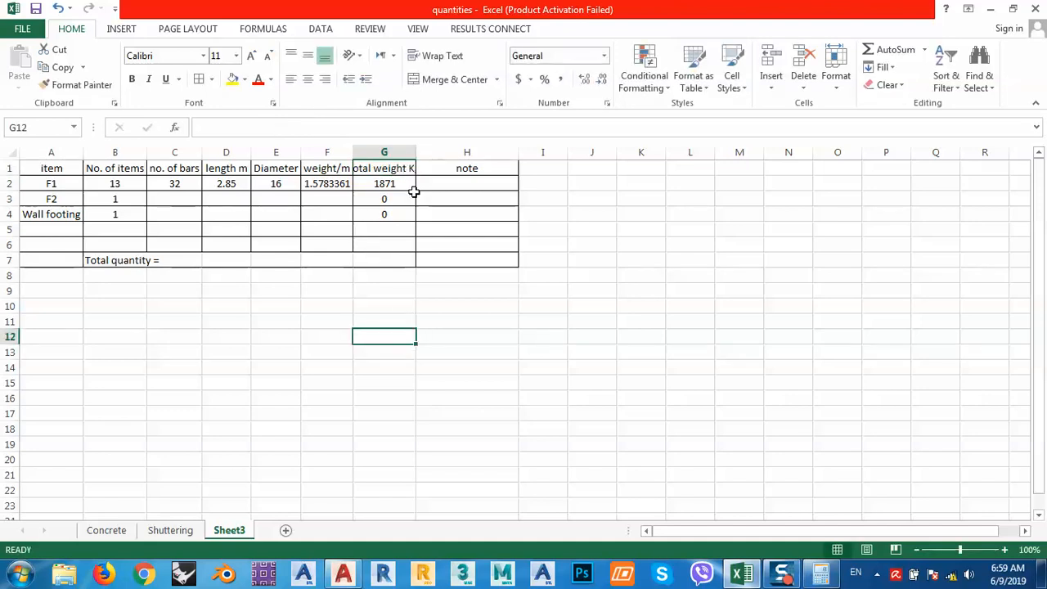
pyautogui.doubleClick(416, 150)
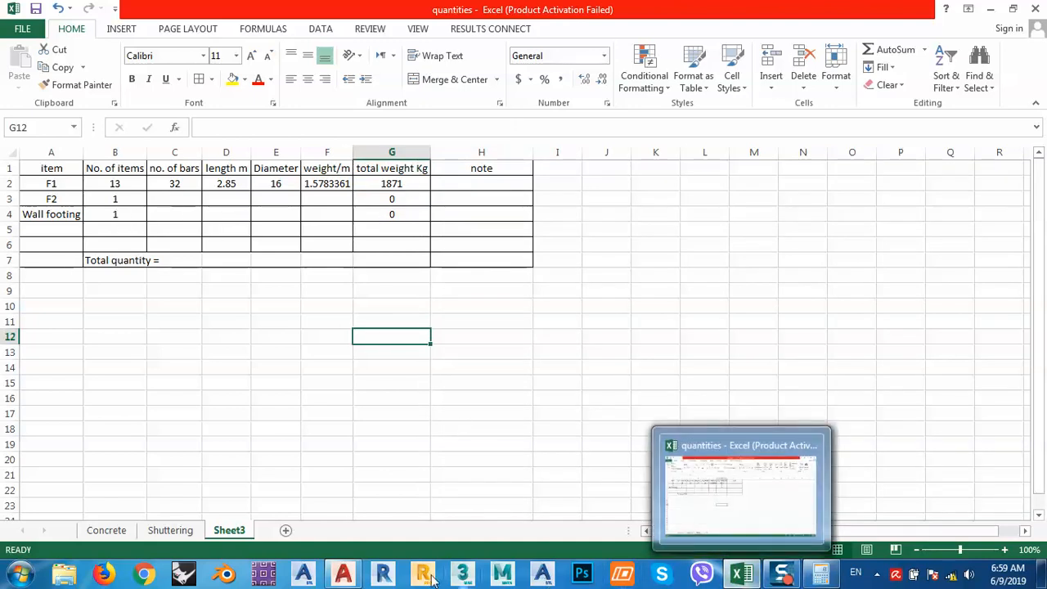
# - Switch to AutoCAD and examine the F2 footing section in the foundation drawing
pyautogui.click(352, 577)
pyautogui.scroll(-5, 491, 335)
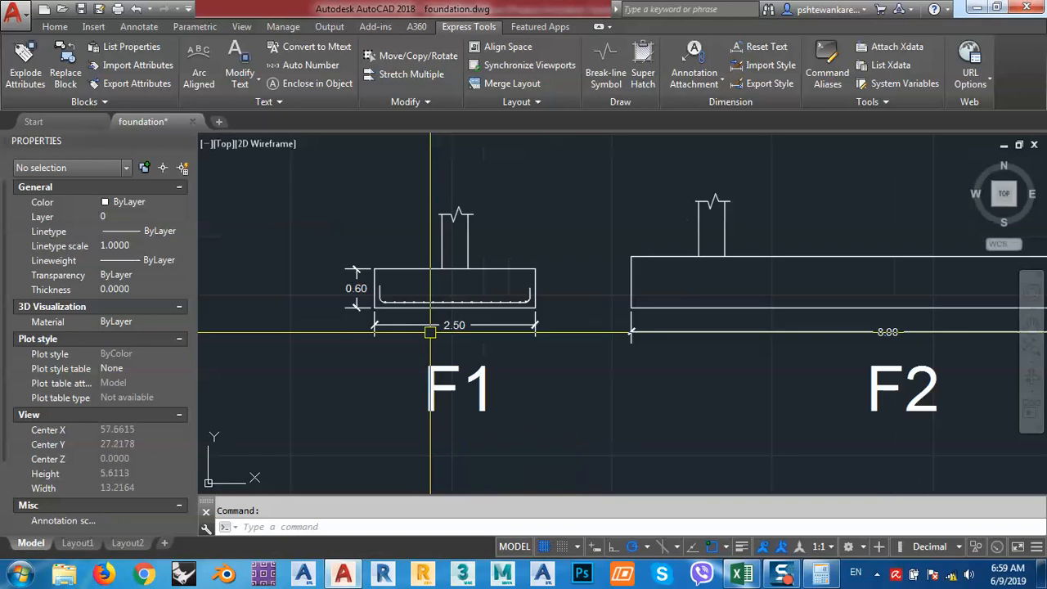
pyautogui.moveTo(673, 319); pyautogui.dragTo(446, 293, button='middle')
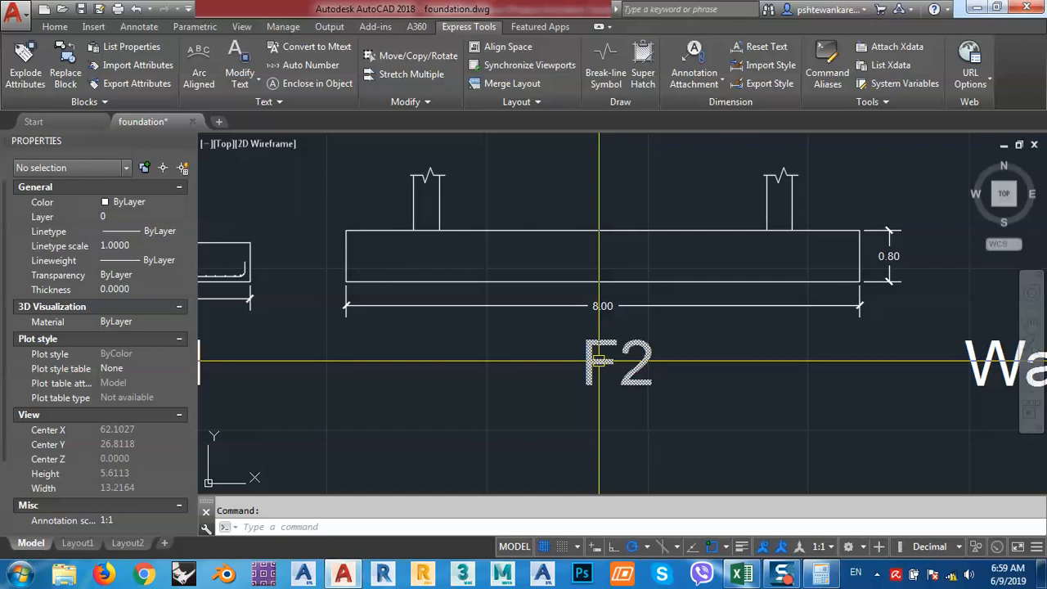
# - Review the F2 footing section and calculate its number of bars in Calculator as 8 - 0.15, divided by 0.15
pyautogui.scroll(-8, 600, 360)
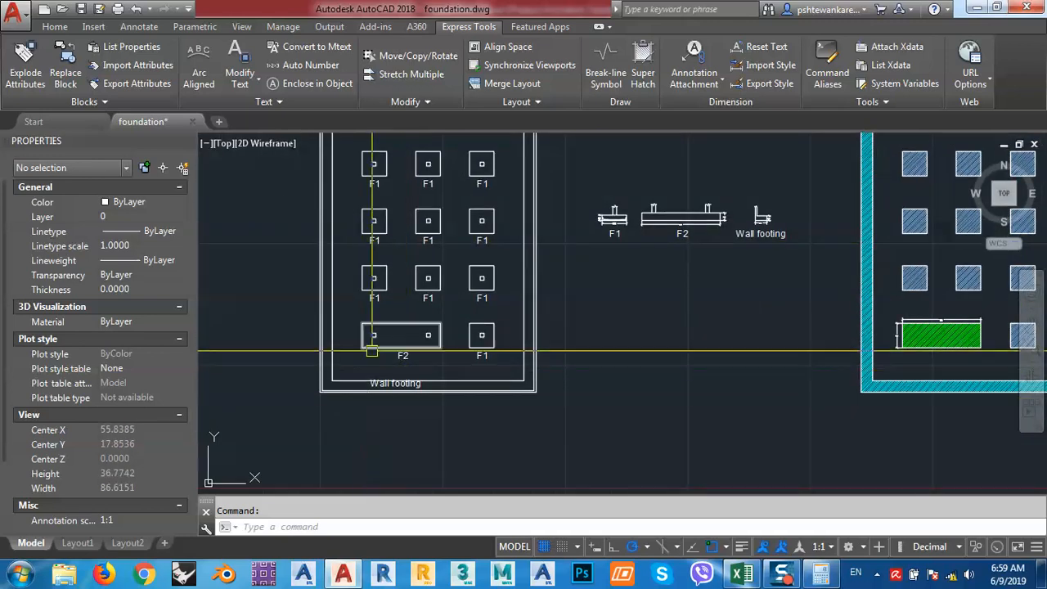
pyautogui.scroll(6, 655, 216)
pyautogui.scroll(4, 654, 216)
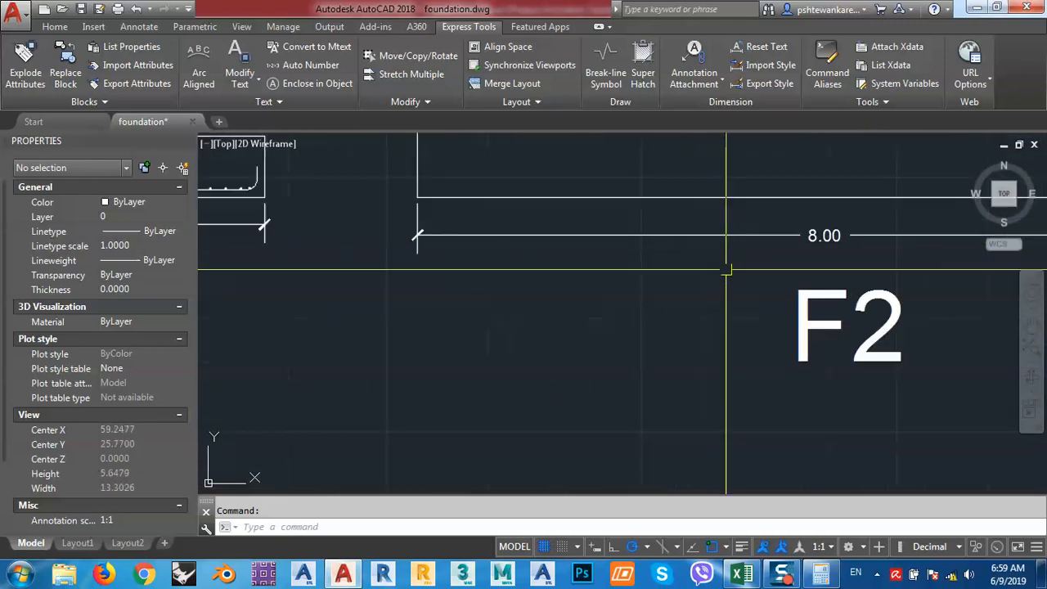
pyautogui.scroll(-2, 564, 310)
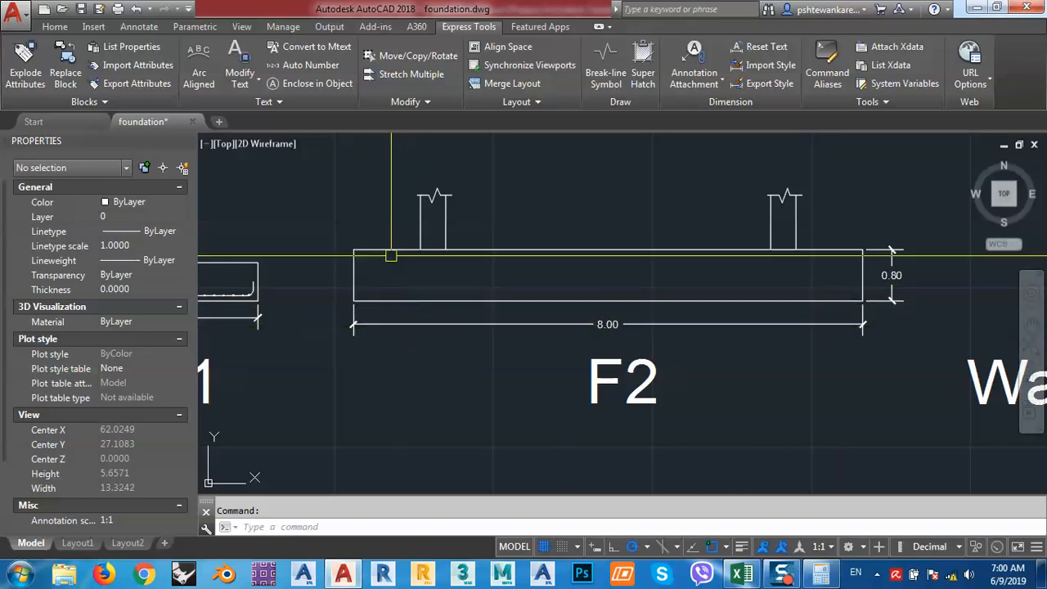
pyautogui.click(814, 575)
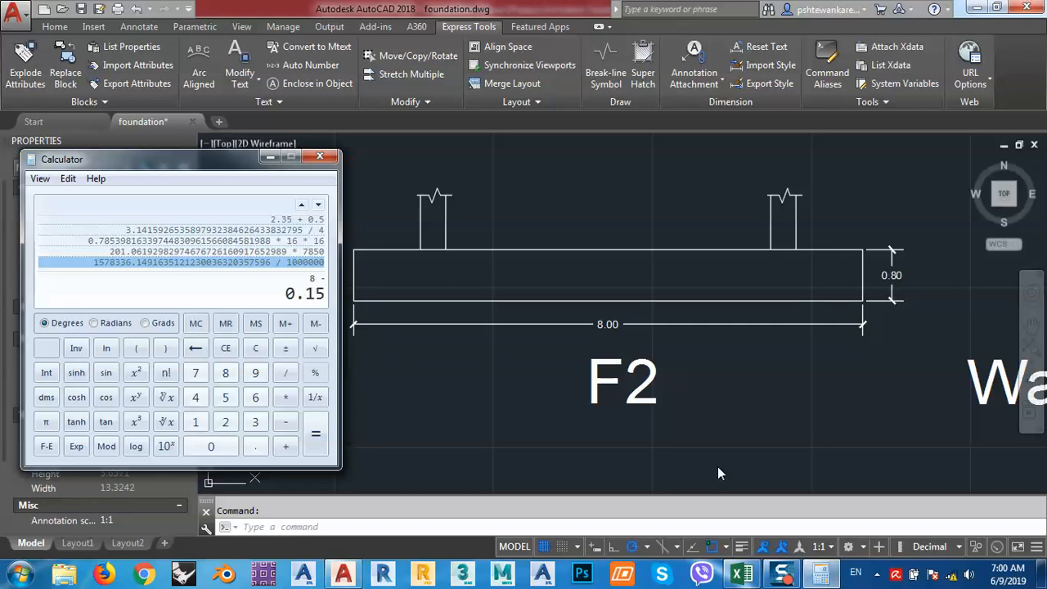
pyautogui.press('Return')
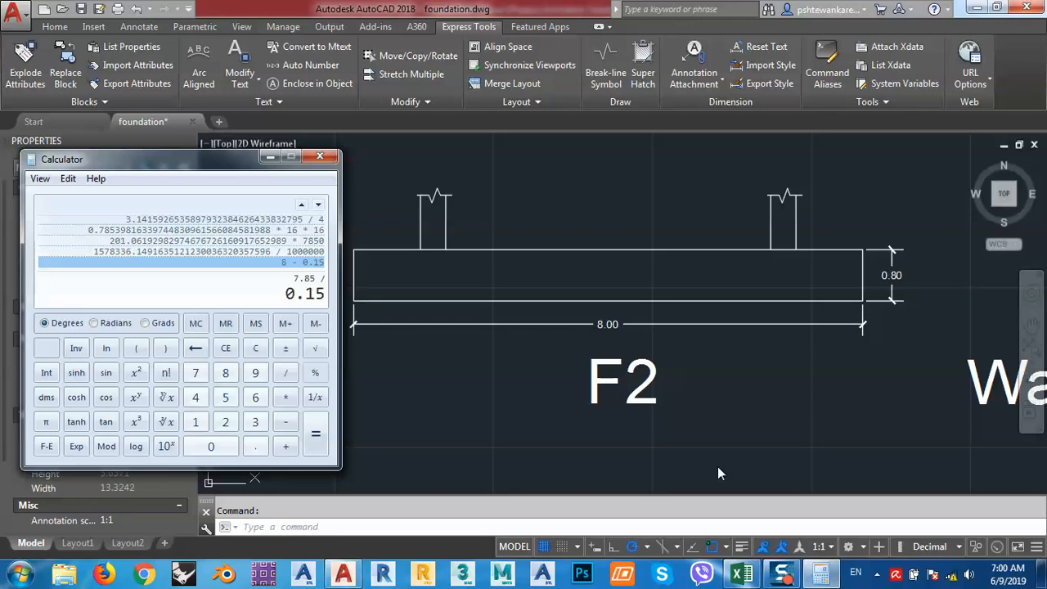
pyautogui.press('Return')
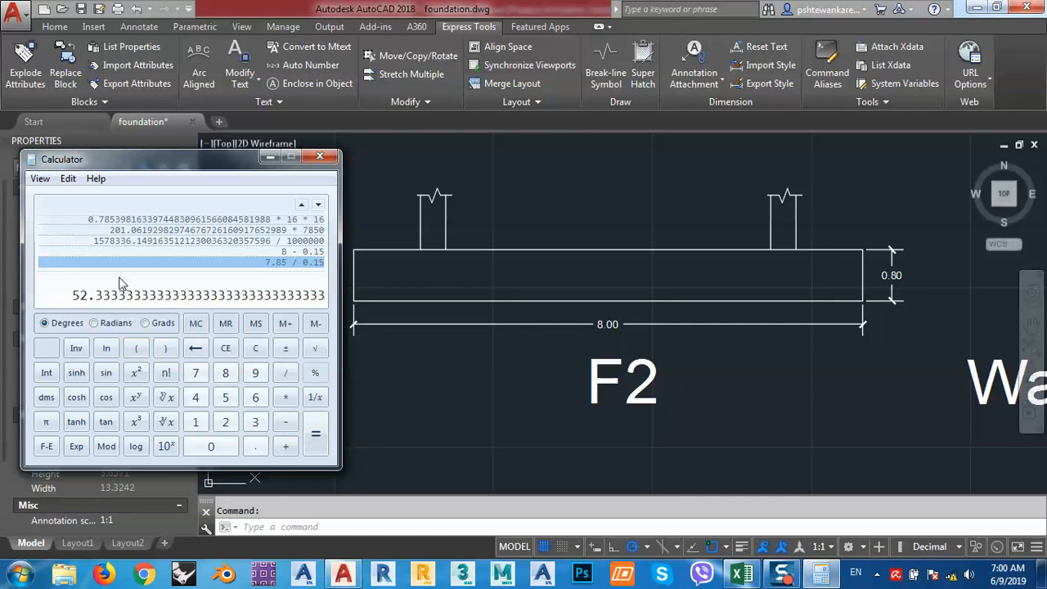
pyautogui.moveTo(145, 170)
pyautogui.mouseDown()
pyautogui.moveTo(448, 309)
pyautogui.moveTo(640, 382)
pyautogui.mouseUp()
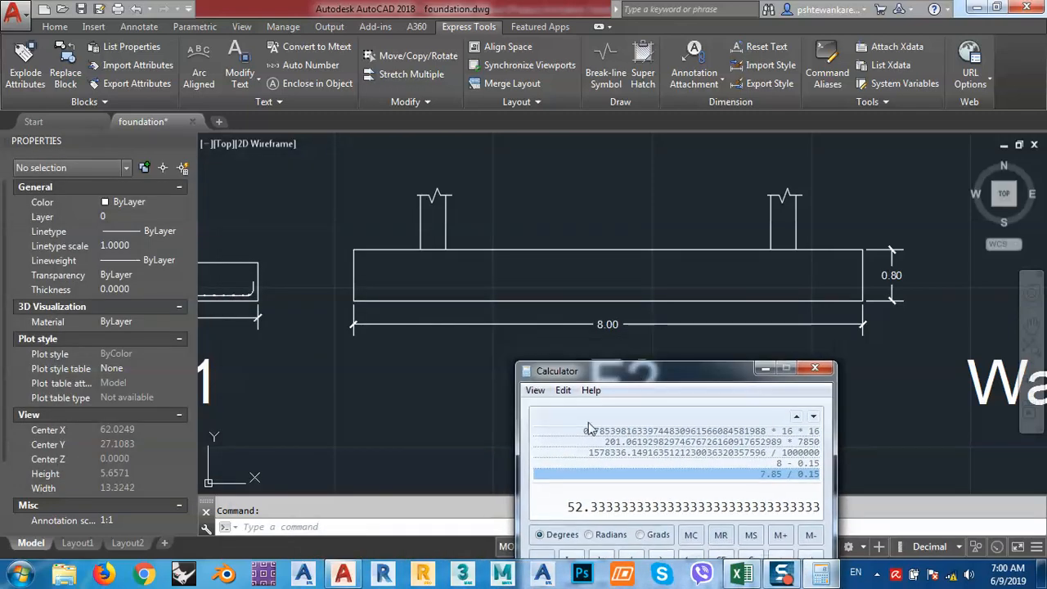
# - Switch to the quantities workbook in Excel and insert a blank row above the Wall footing row
pyautogui.click(741, 573)
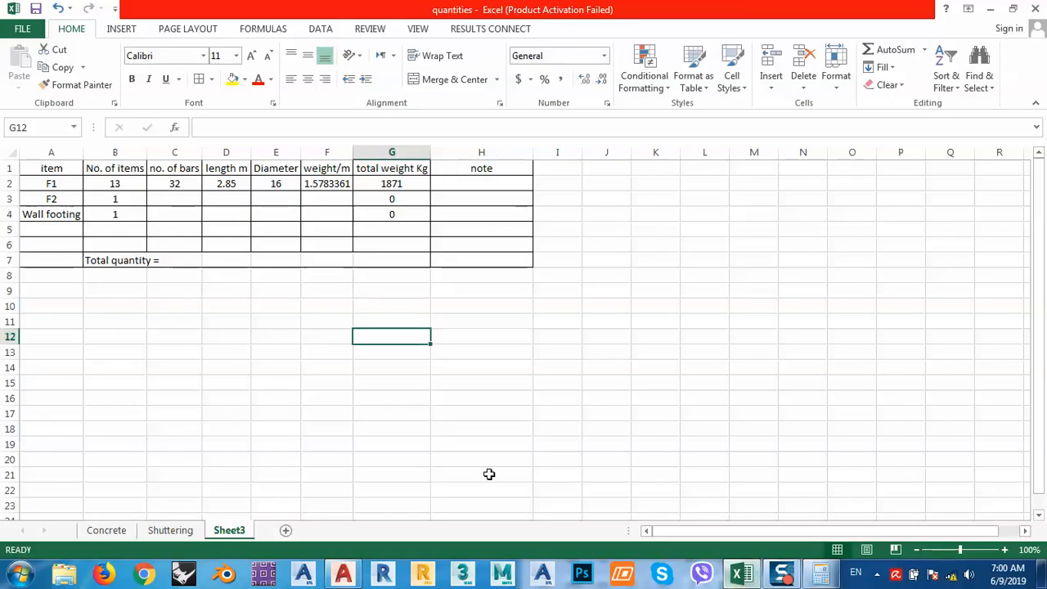
pyautogui.click(10, 214)
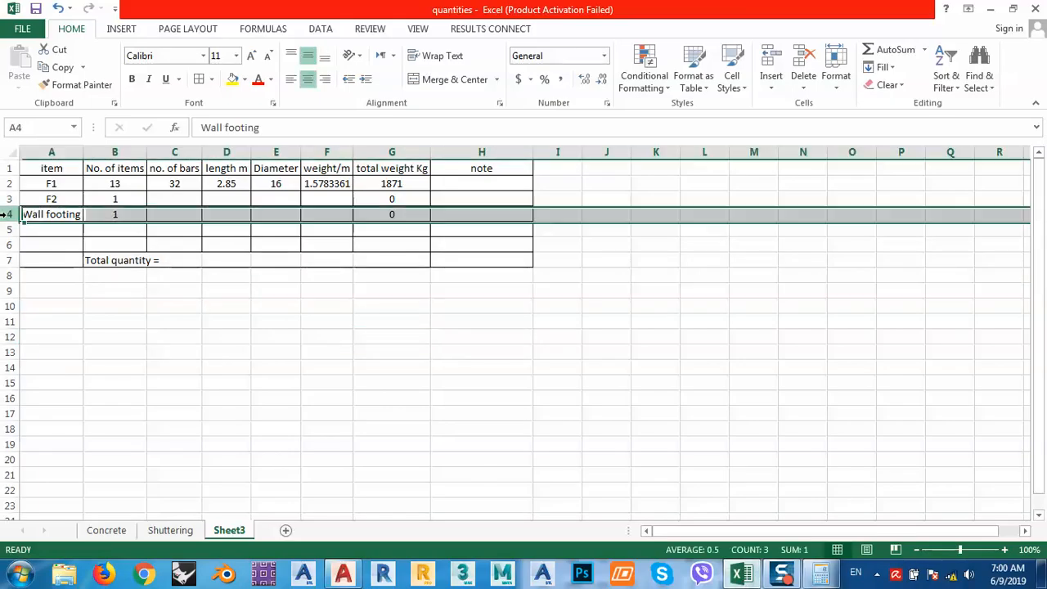
pyautogui.rightClick(10, 215)
pyautogui.click(43, 323)
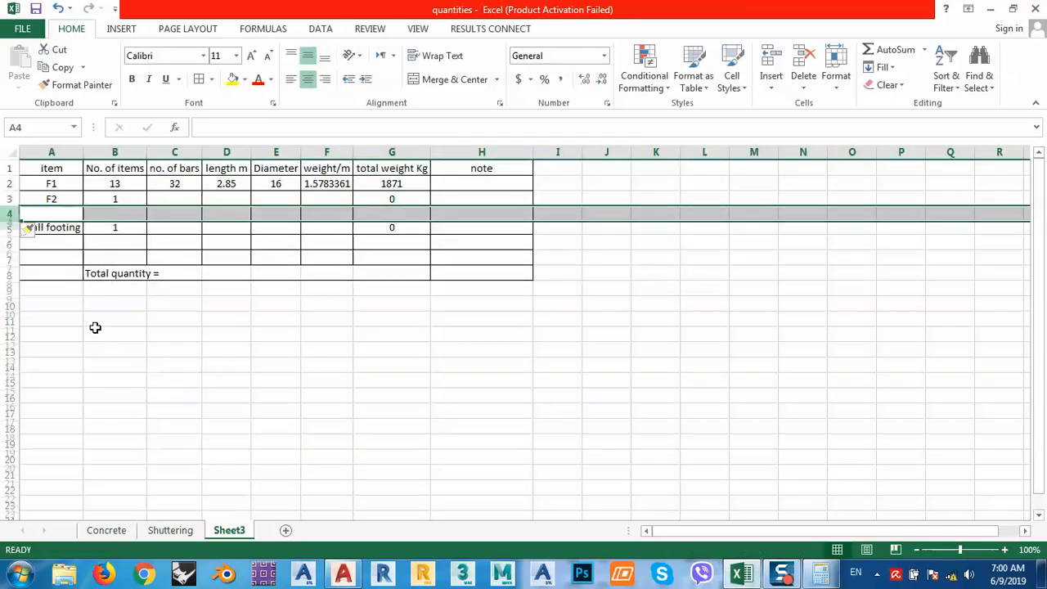
pyautogui.click(162, 325)
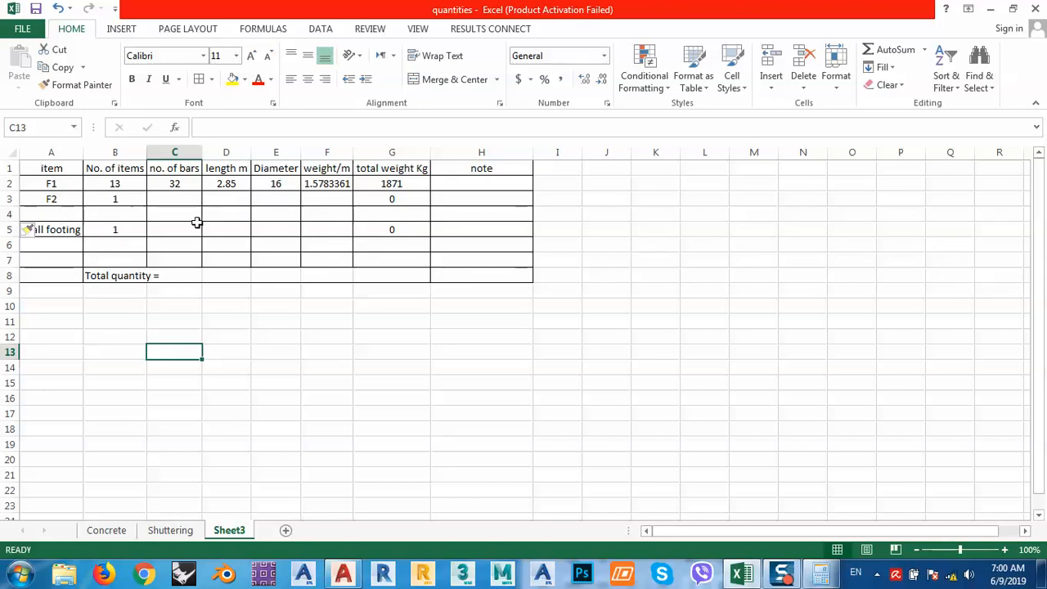
# - Merge the F2 item cell with the empty cell below it (A3:A4)
pyautogui.moveTo(57, 201); pyautogui.dragTo(63, 215)
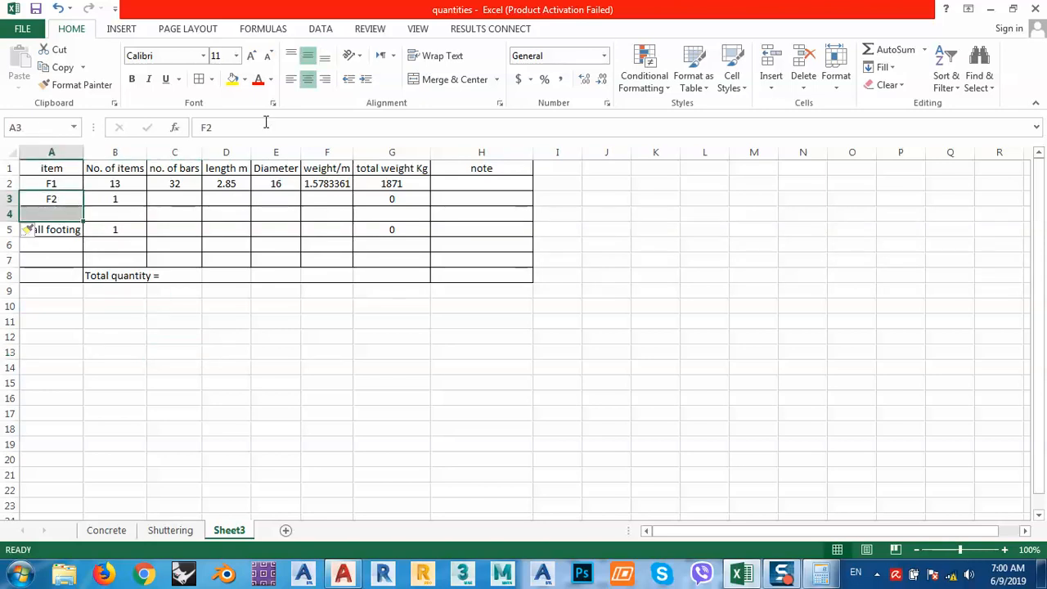
pyautogui.click(444, 82)
pyautogui.click(257, 320)
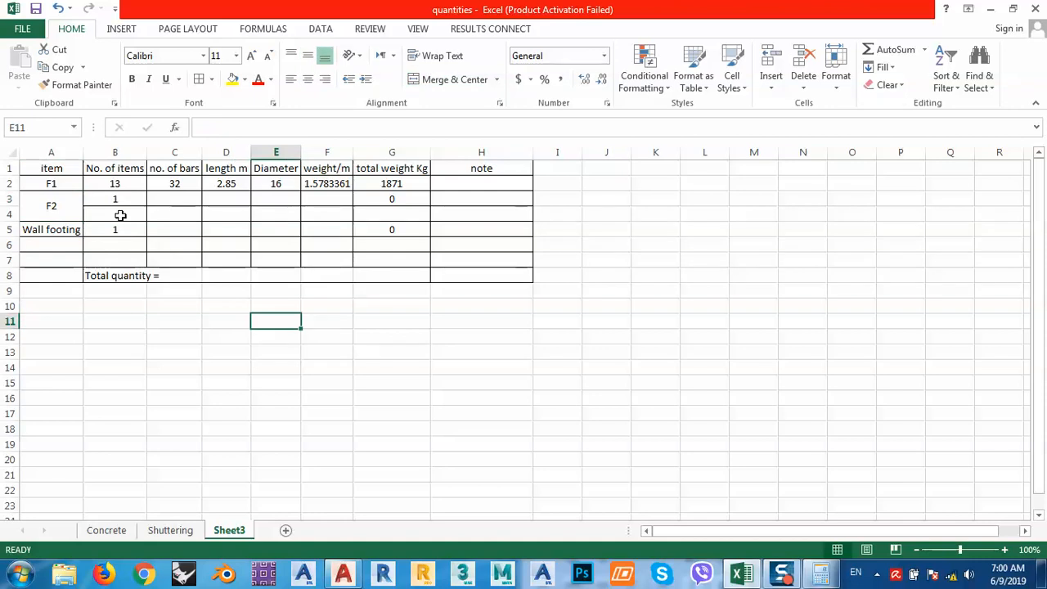
pyautogui.click(117, 200)
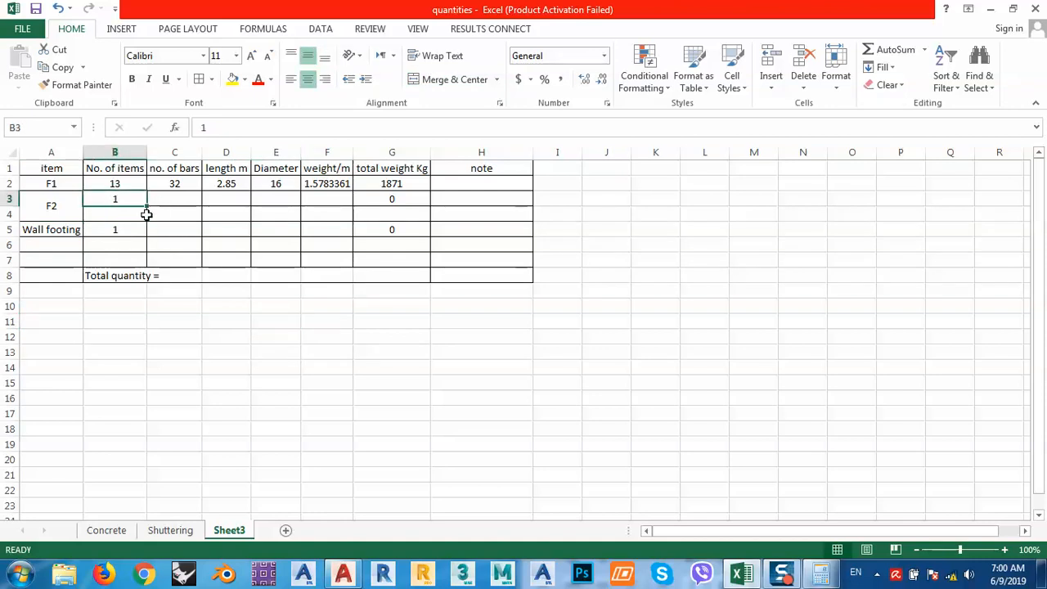
pyautogui.write('52')
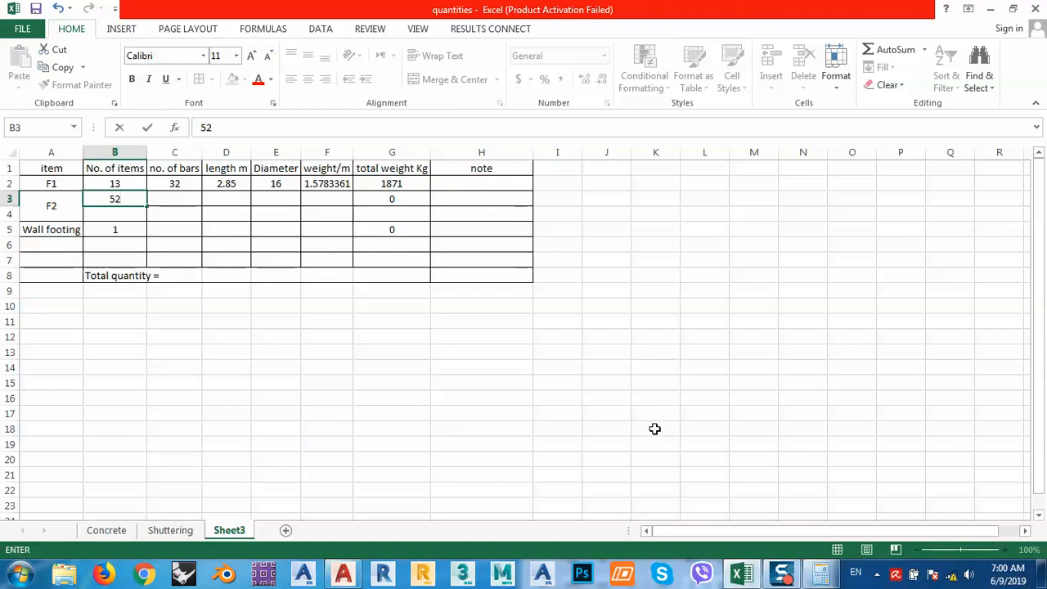
pyautogui.click(821, 572)
pyautogui.click(821, 572)
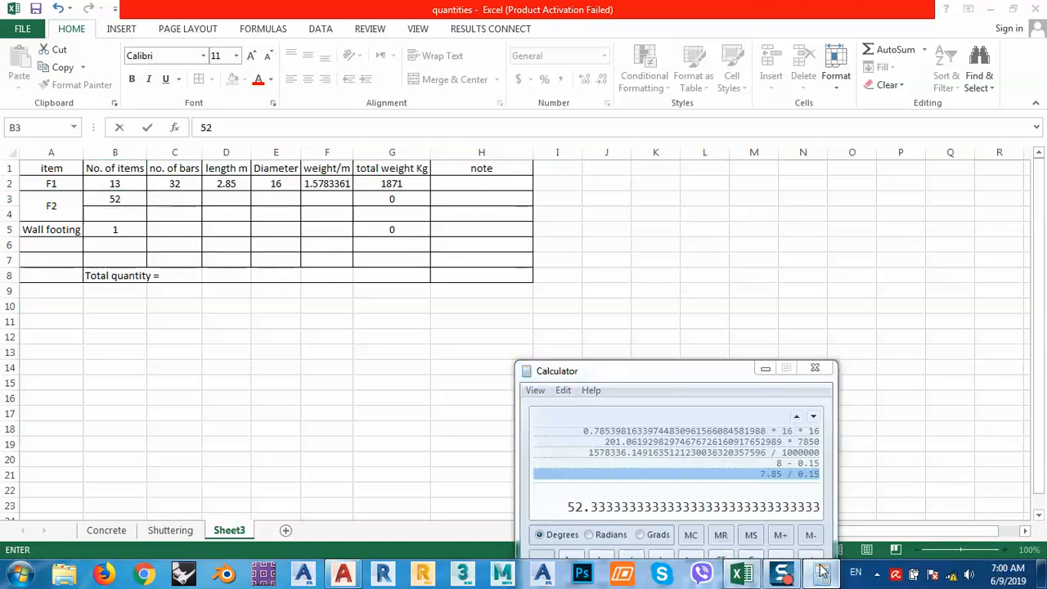
pyautogui.doubleClick(116, 198)
pyautogui.write('1')
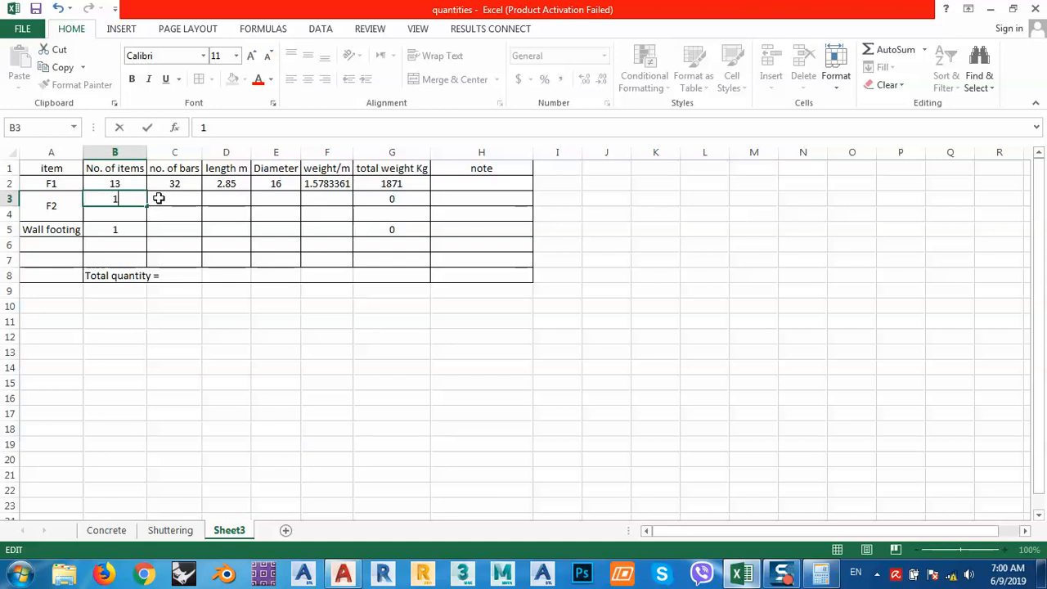
# - Enter 52 as the number of bars in the first F2 row (C3)
pyautogui.click(169, 201)
pyautogui.write('52')
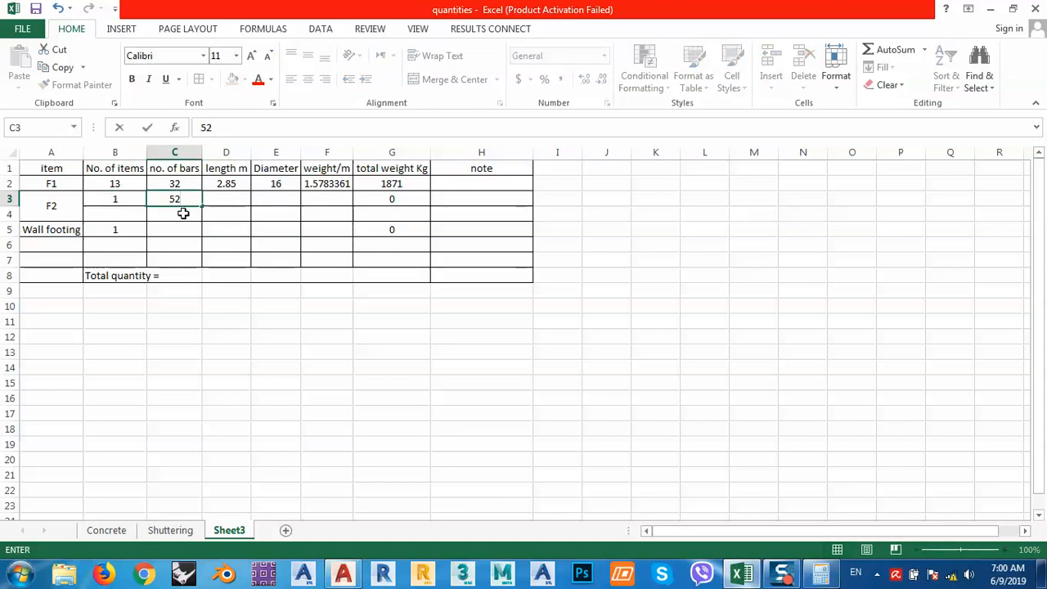
pyautogui.click(182, 214)
pyautogui.click(222, 200)
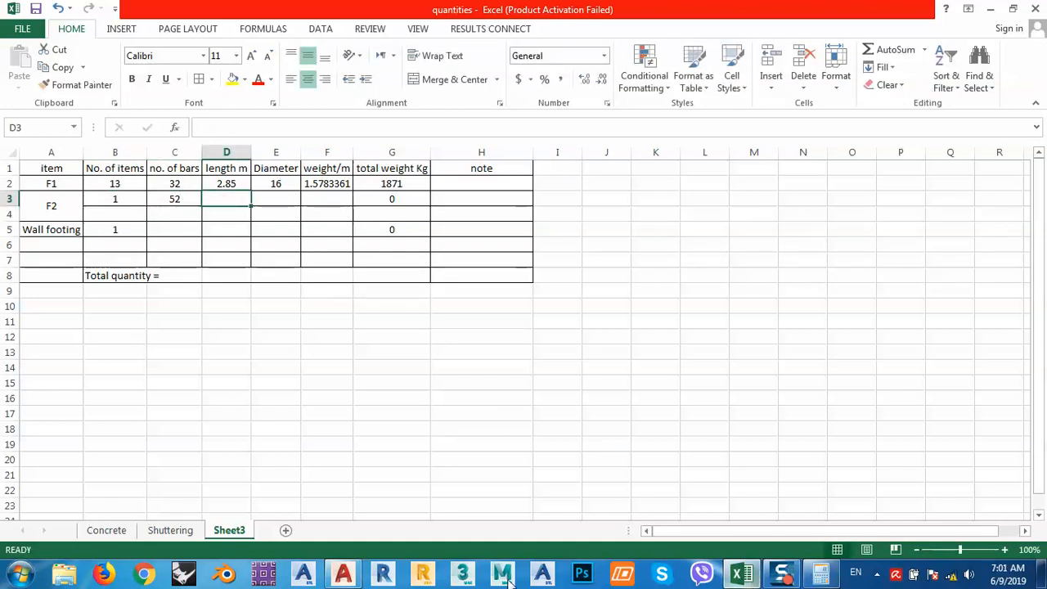
# - Switch to AutoCAD and add an aligned dimension to the short edge of the F2 footing in the plan
pyautogui.click(344, 575)
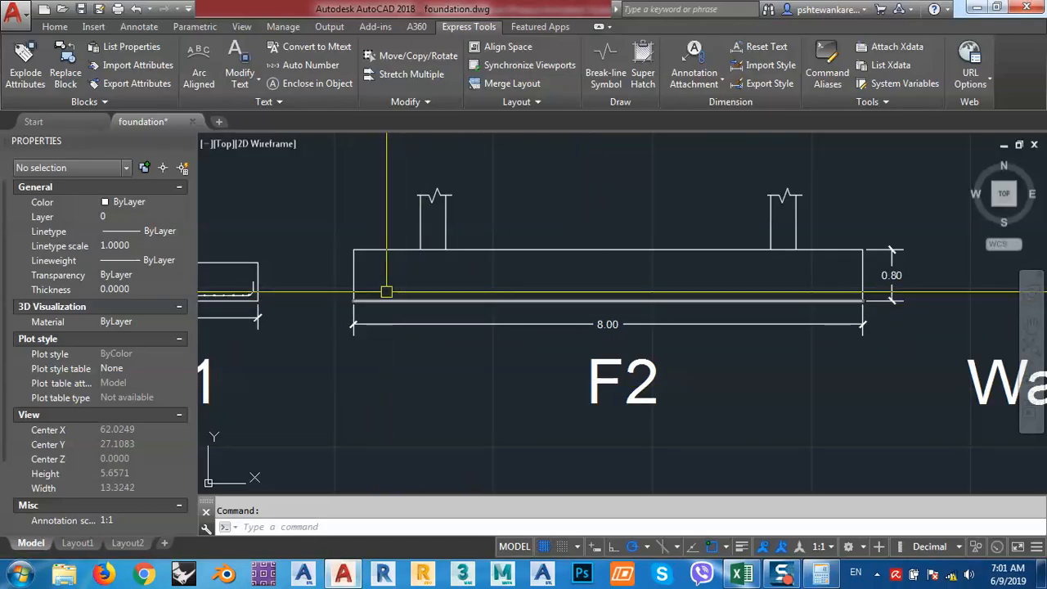
pyautogui.scroll(-6, 382, 301)
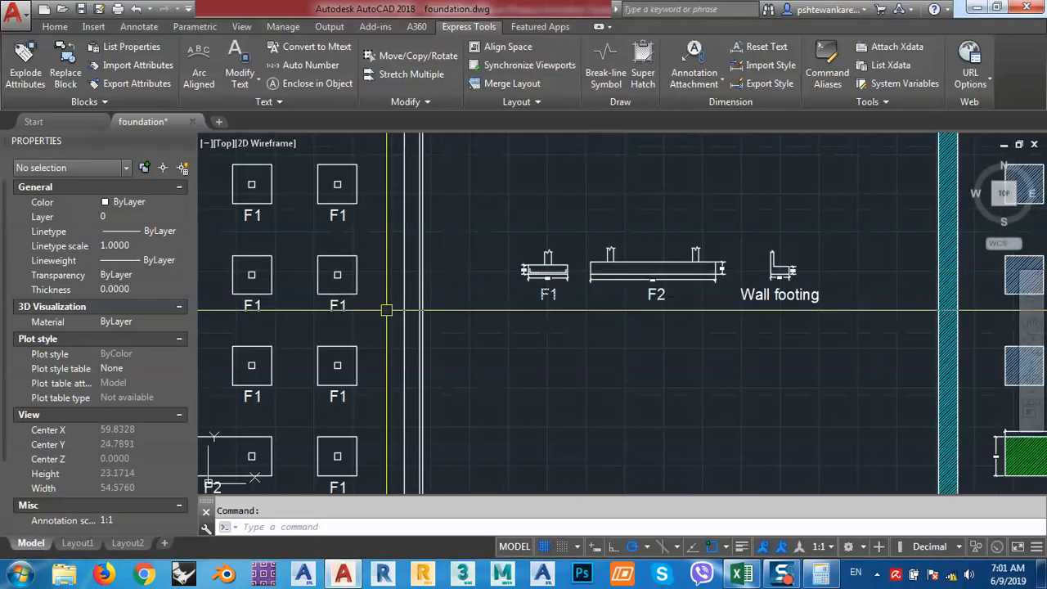
pyautogui.scroll(-1, 412, 393)
pyautogui.scroll(4, 471, 356)
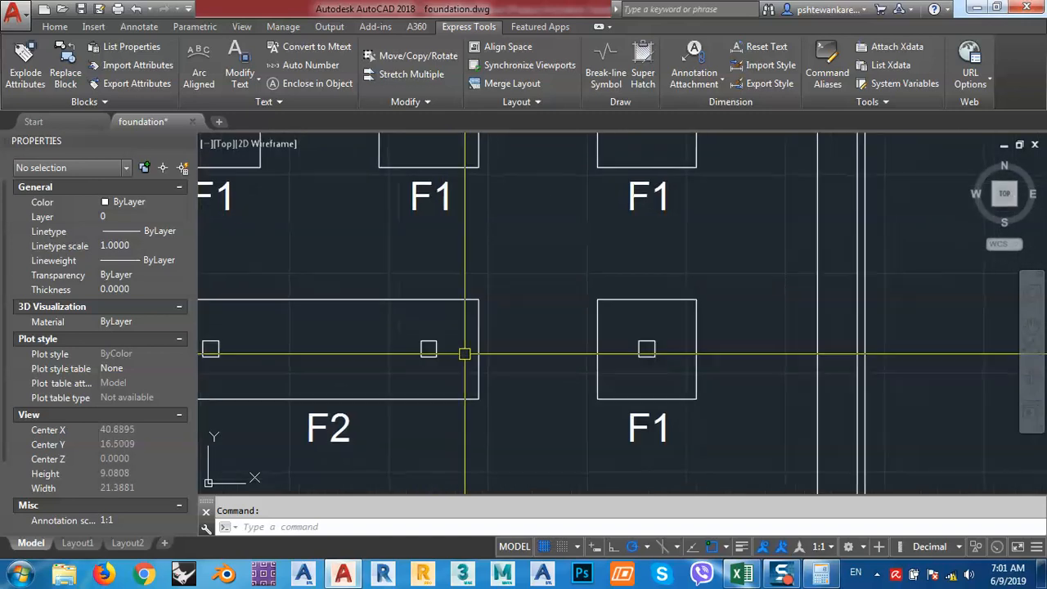
pyautogui.write('l')
pyautogui.press('Return')
pyautogui.press('Return')
pyautogui.click(479, 352)
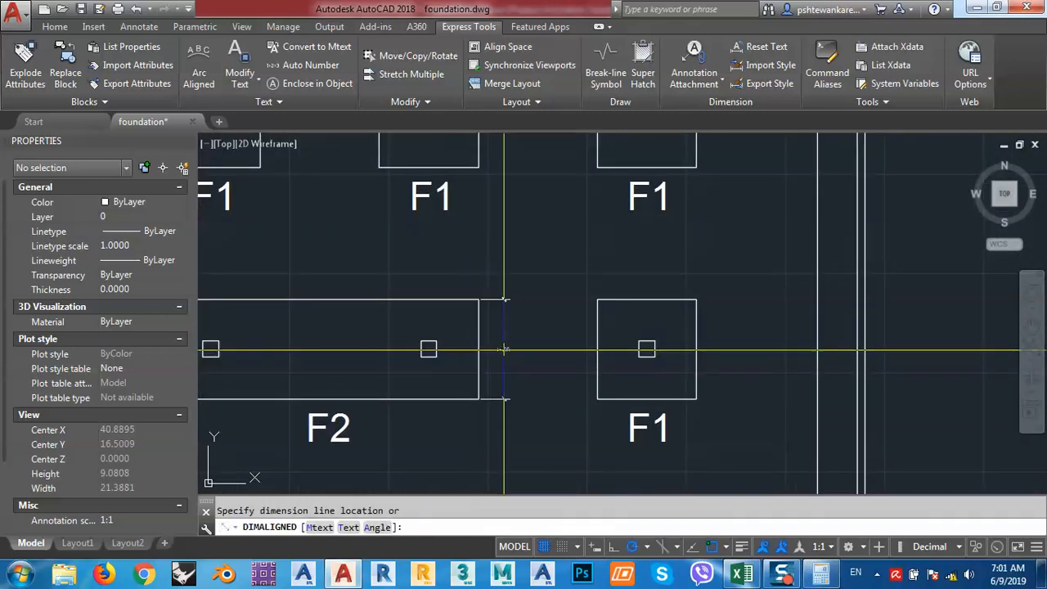
pyautogui.click(495, 351)
pyautogui.scroll(2, 510, 351)
pyautogui.scroll(-4, 490, 354)
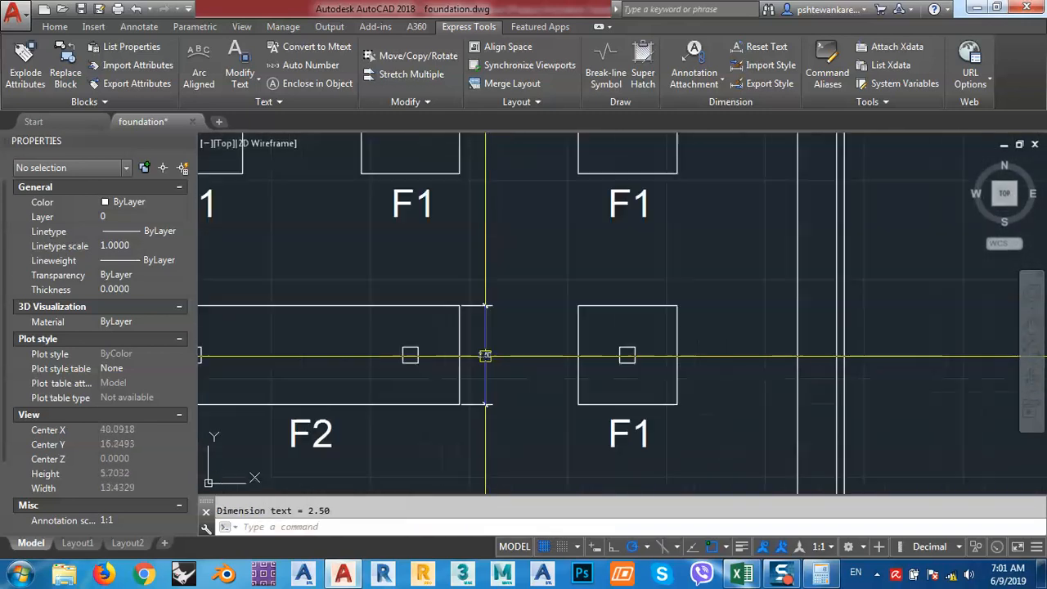
# - Check the F1 section's width, return to Excel and enter length 2.85 and diameter 16 in the first F2 row
pyautogui.moveTo(706, 264); pyautogui.dragTo(692, 266, button='middle')
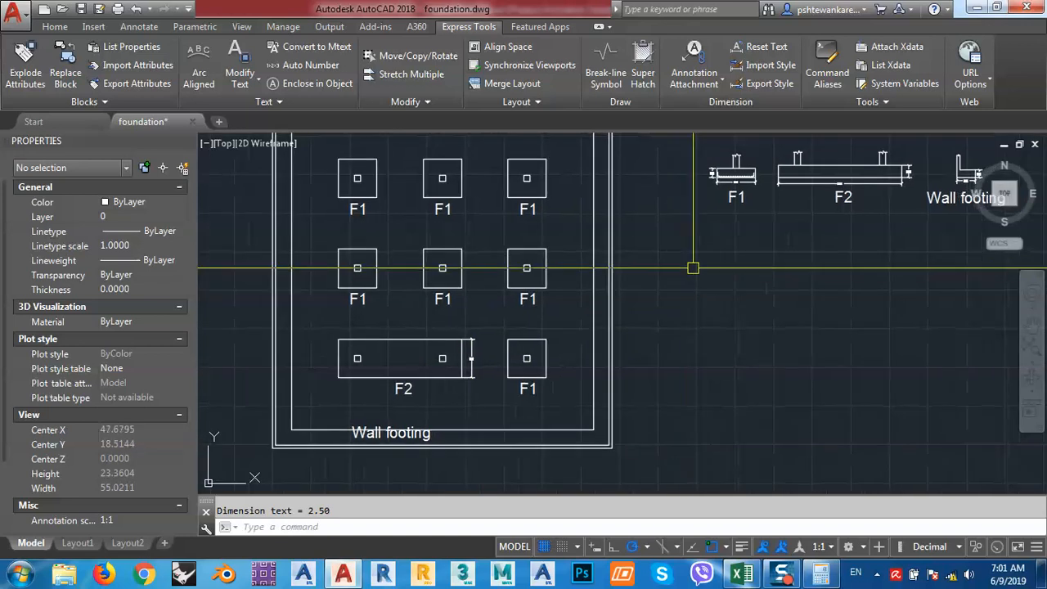
pyautogui.moveTo(775, 219); pyautogui.dragTo(714, 252, button='middle')
pyautogui.scroll(8, 713, 252)
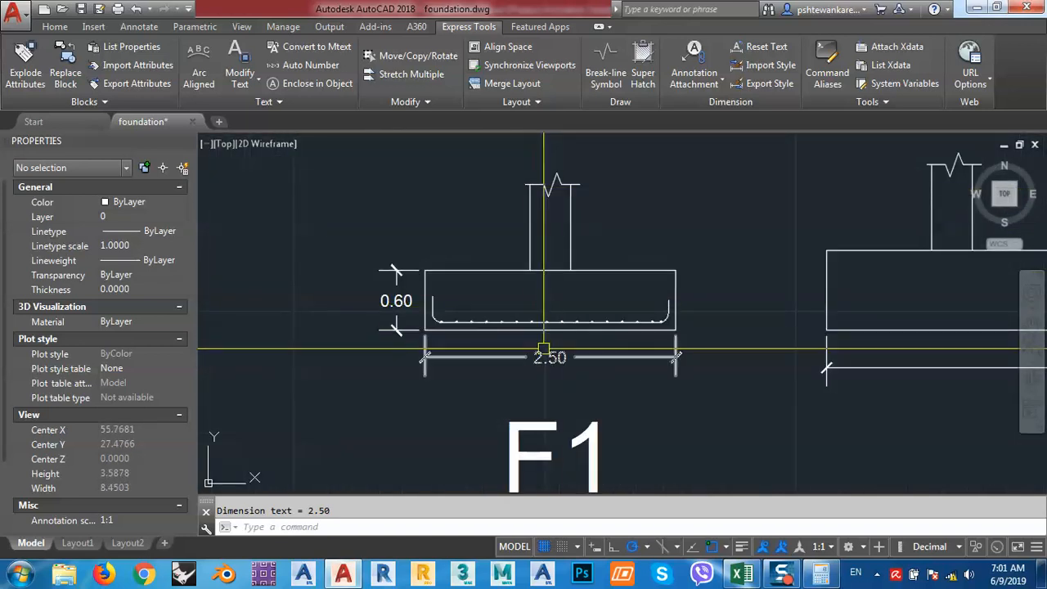
pyautogui.moveTo(567, 360); pyautogui.dragTo(518, 349, button='middle')
pyautogui.scroll(-4, 505, 292)
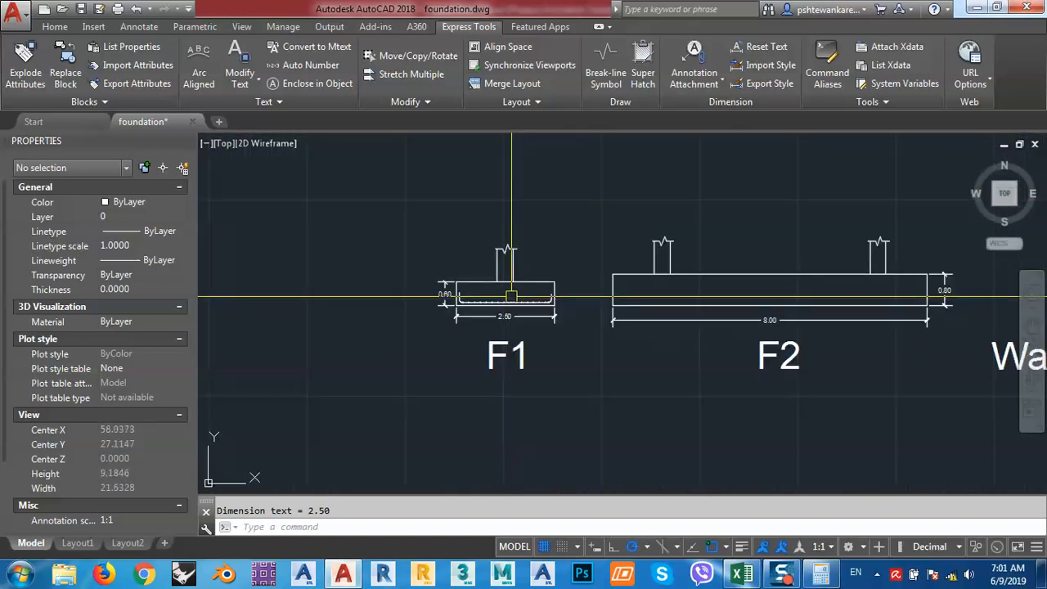
pyautogui.click(743, 574)
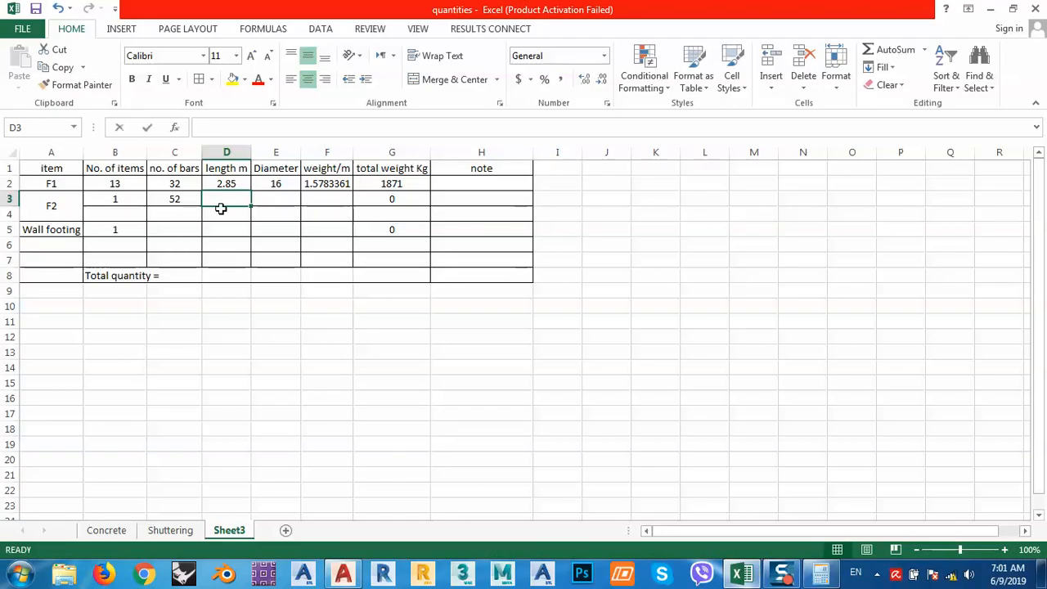
pyautogui.write('2.85')
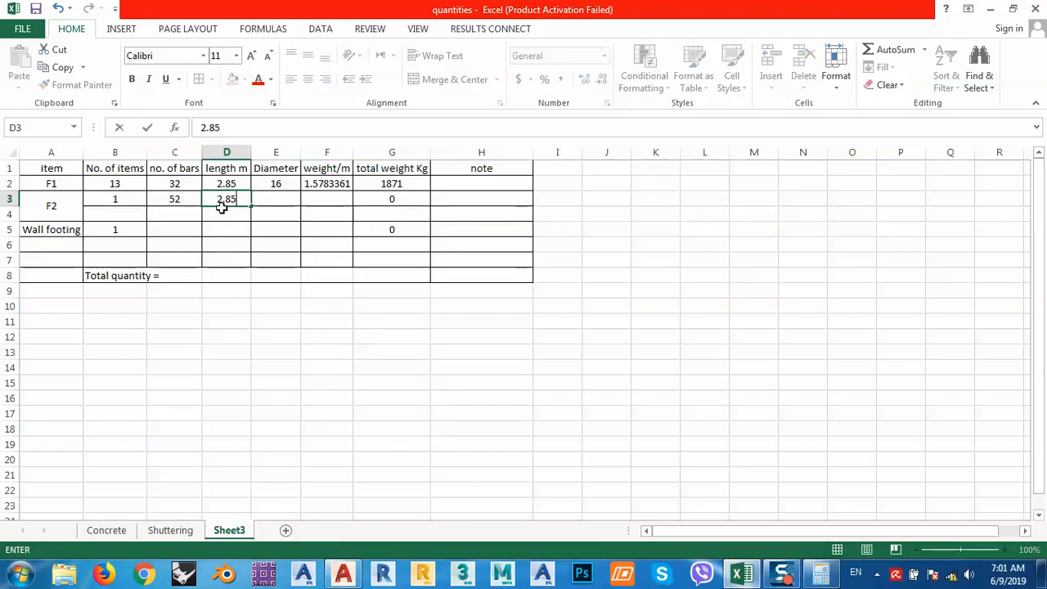
pyautogui.press('Tab')
pyautogui.write('16')
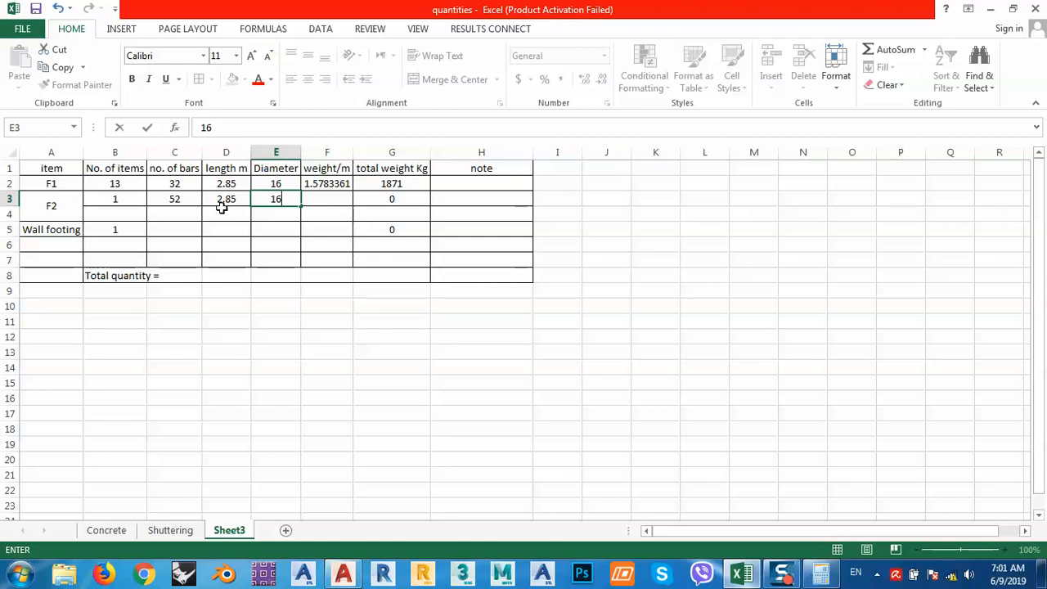
# - Fill the weight/m formula from the F1 row down through the Wall footing row (F2:F5) and check F2's total weight formula
pyautogui.click(344, 214)
pyautogui.click(344, 184)
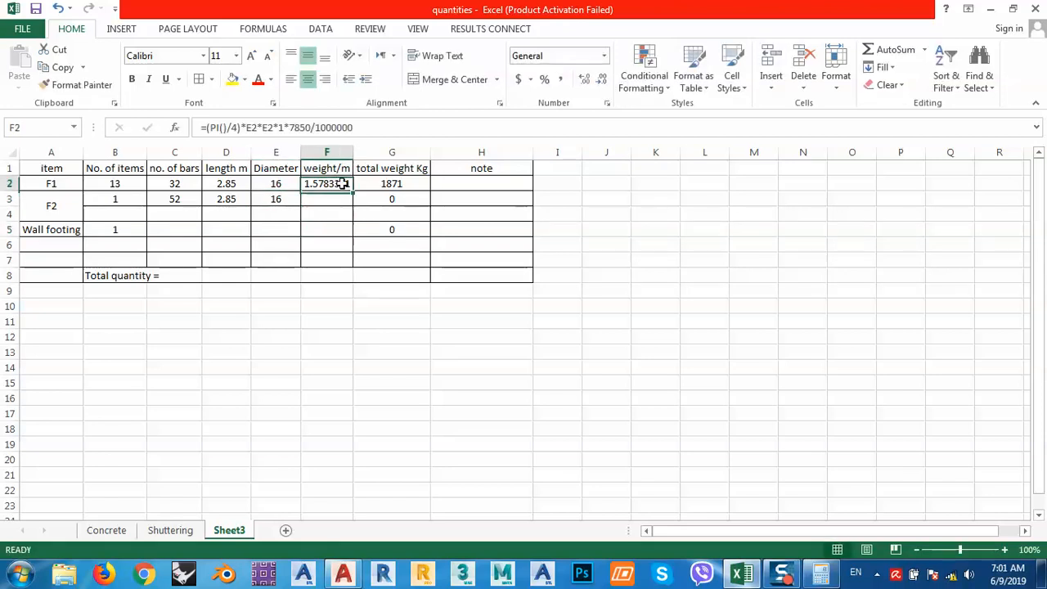
pyautogui.moveTo(353, 190); pyautogui.dragTo(349, 236)
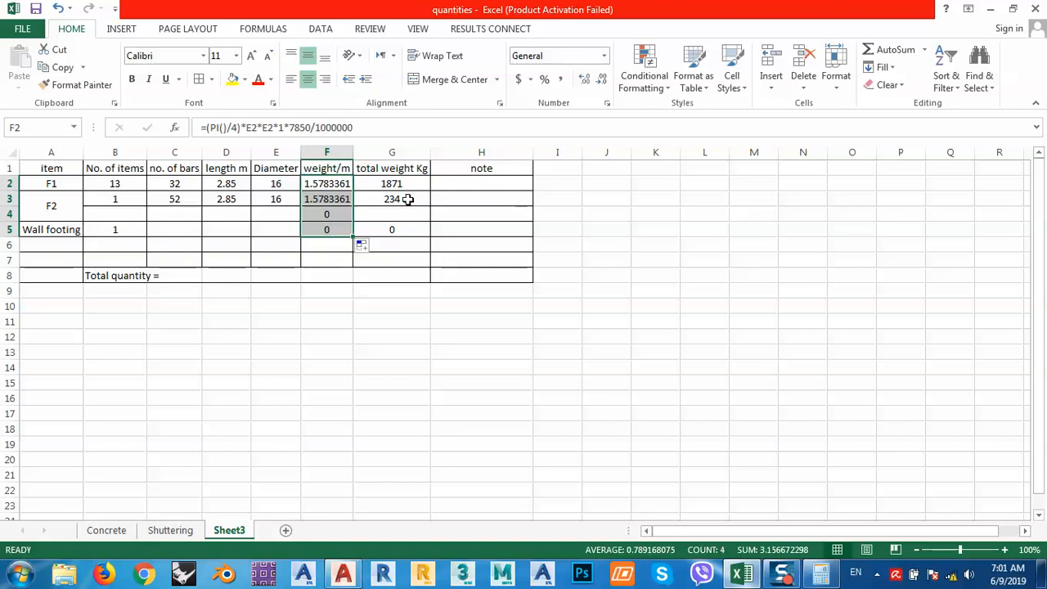
pyautogui.click(408, 199)
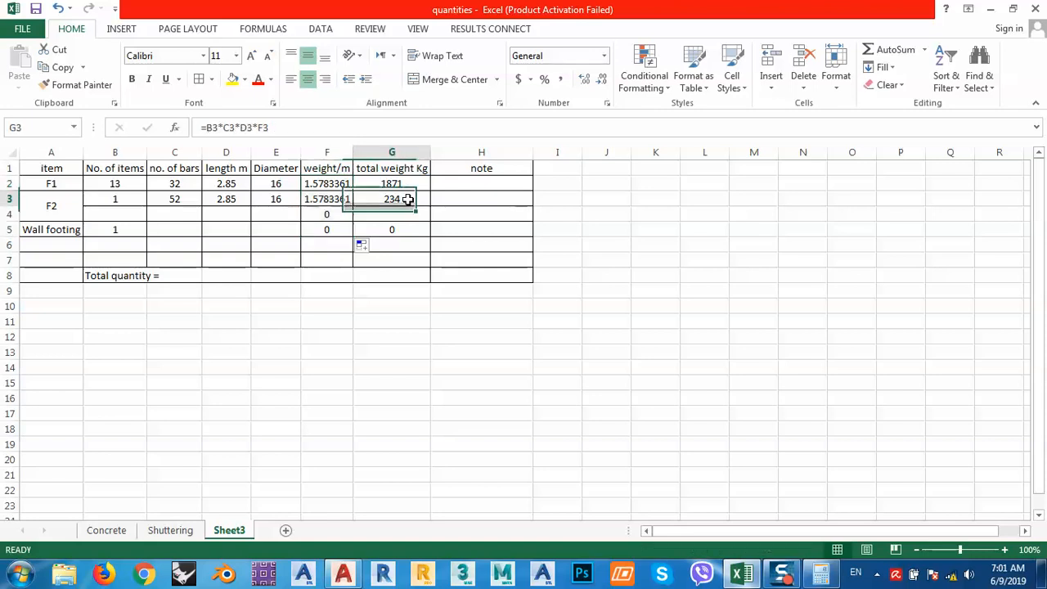
# - Enter the note "transverse direction" for the first F2 row (H3)
pyautogui.click(131, 218)
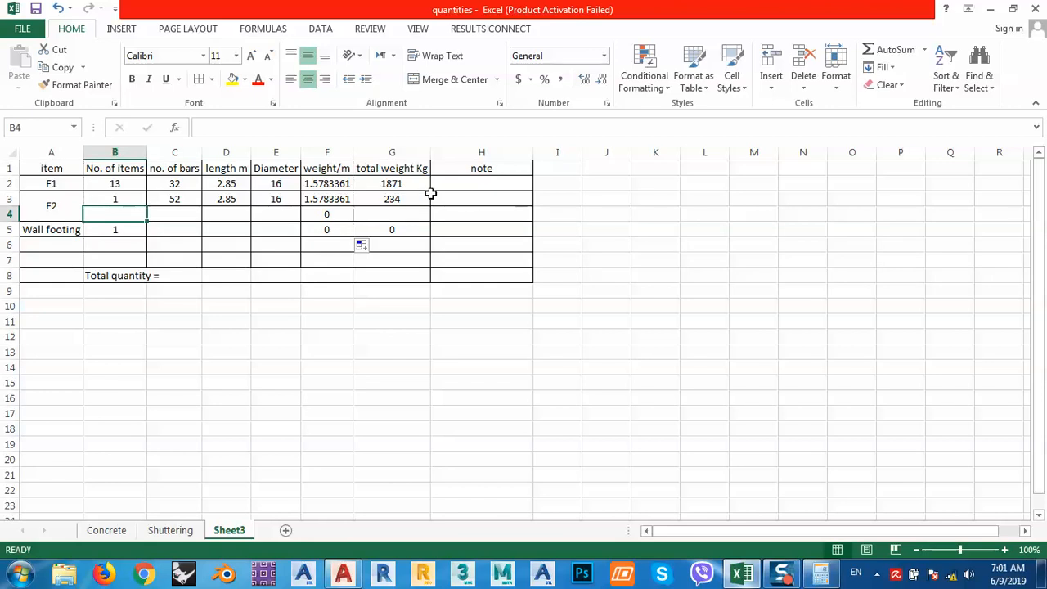
pyautogui.click(442, 196)
pyautogui.write('t')
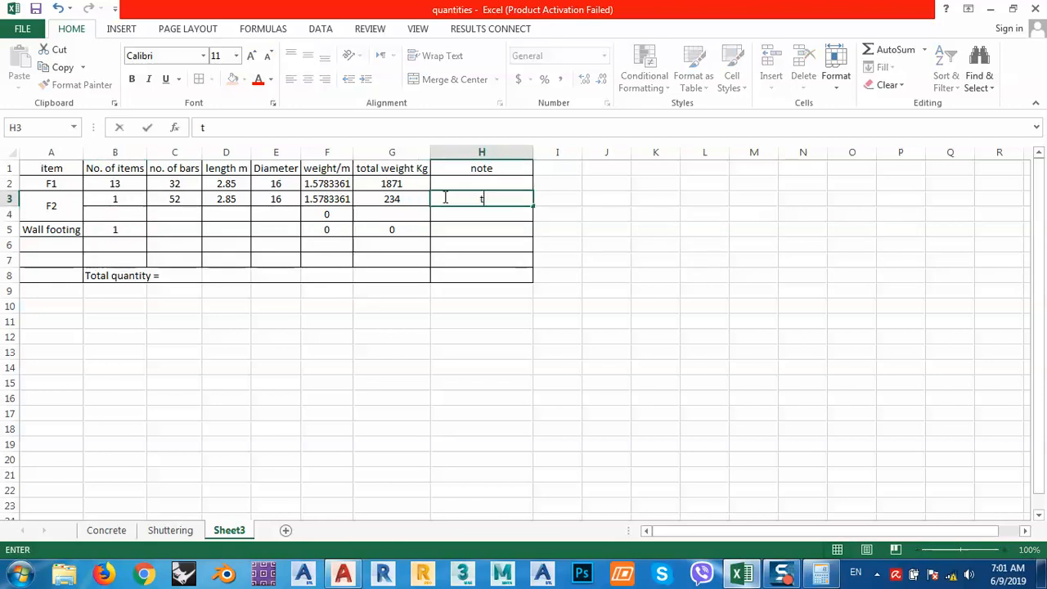
pyautogui.write('rnsve')
pyautogui.write('rse d')
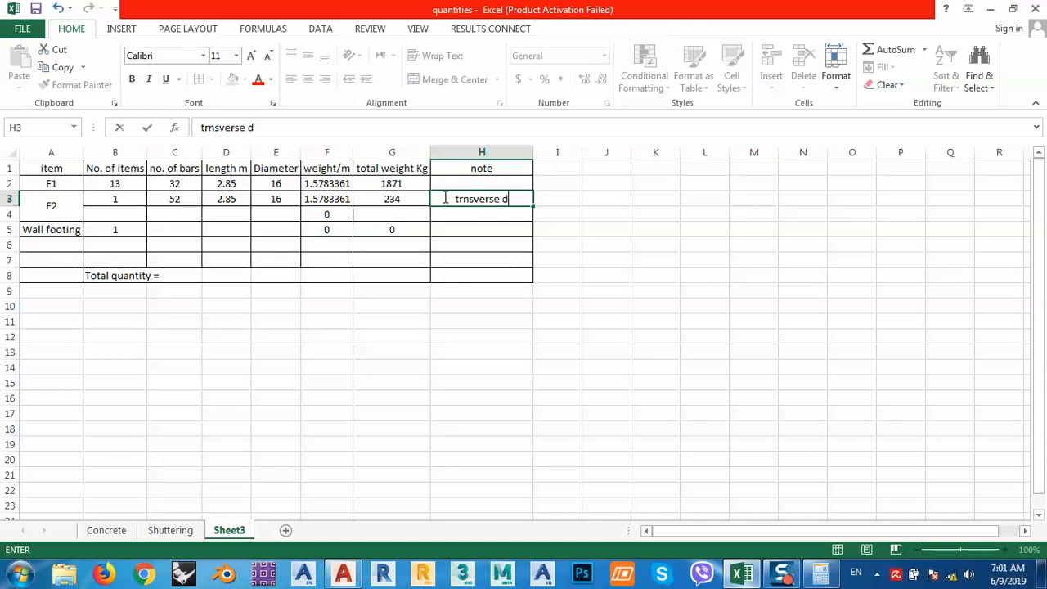
pyautogui.write('irection')
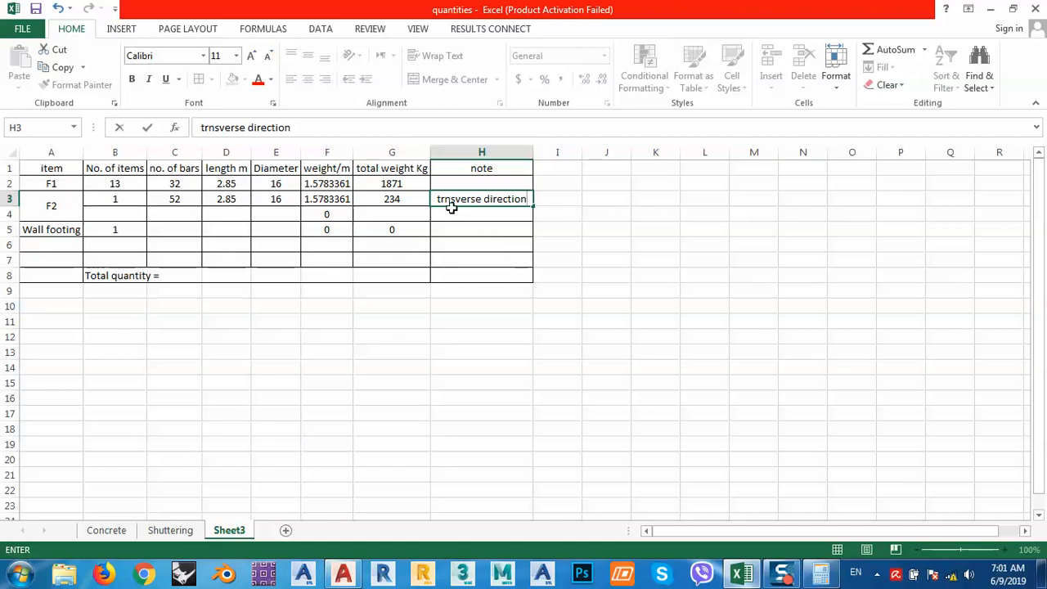
pyautogui.click(446, 199)
pyautogui.write('a')
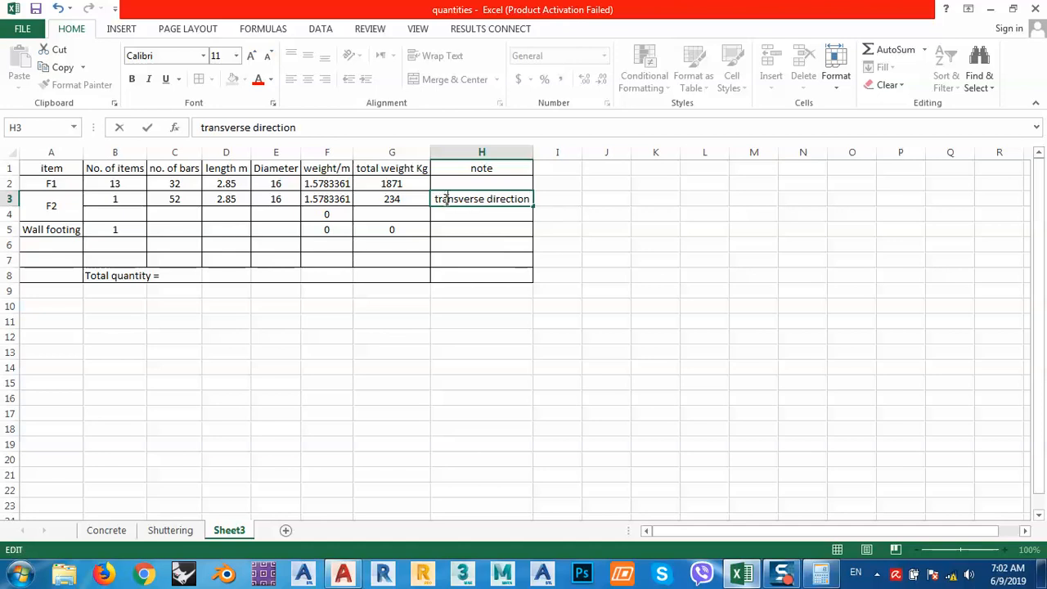
pyautogui.click(497, 304)
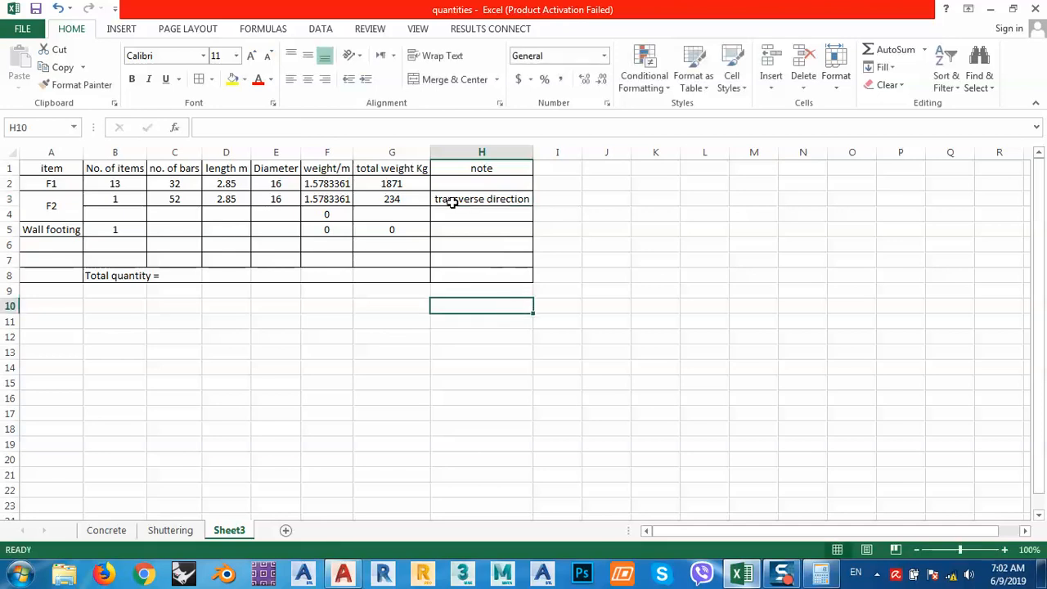
# - Switch to AutoCAD and examine the F2 footing's short side in the plan and the F1 and F2 sections
pyautogui.click(131, 211)
pyautogui.moveTo(754, 577)
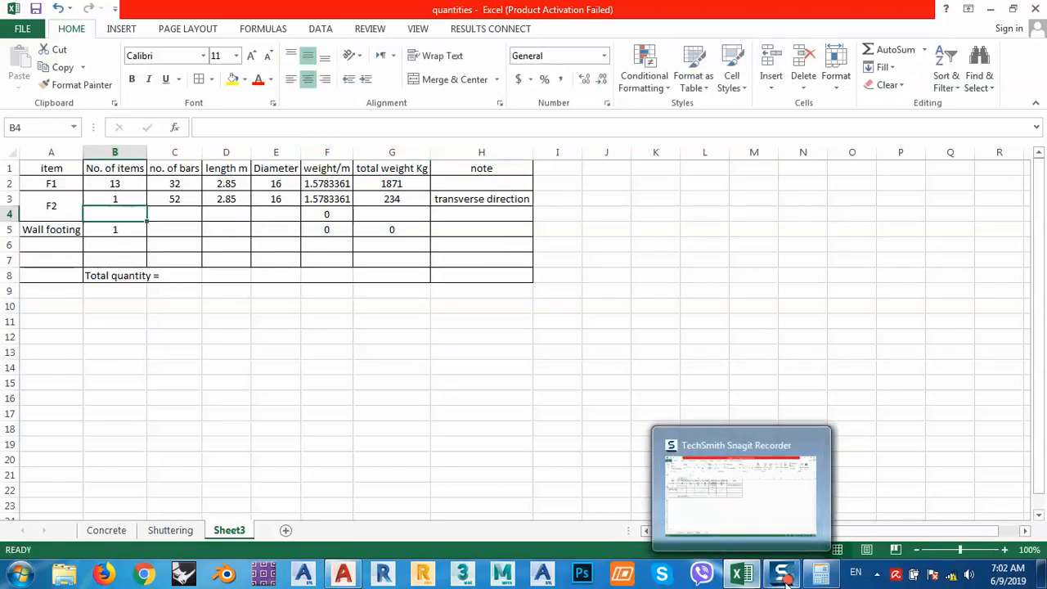
pyautogui.click(344, 574)
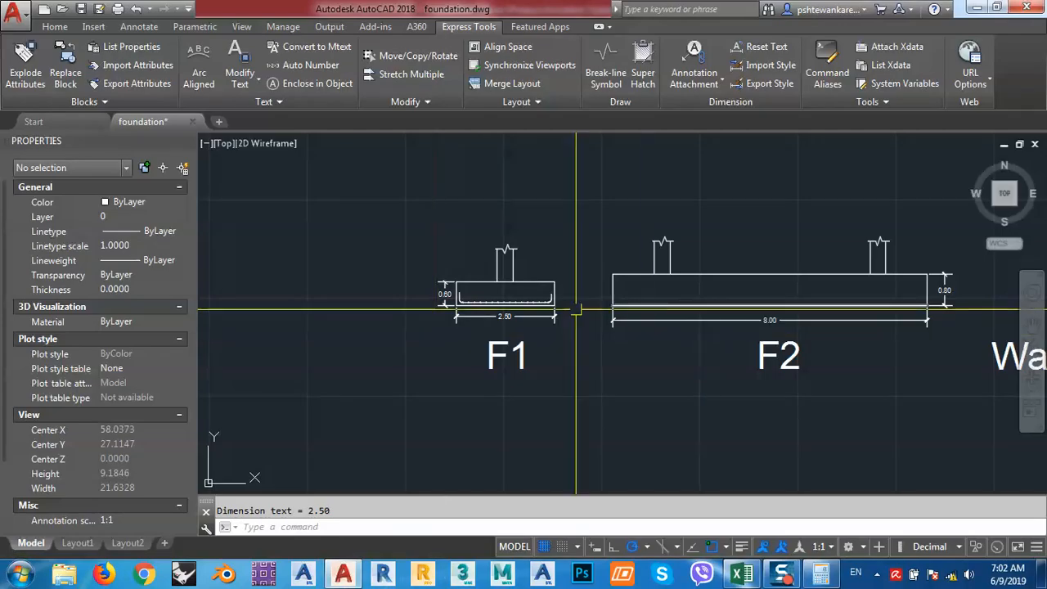
pyautogui.moveTo(550, 324); pyautogui.dragTo(573, 329, button='middle')
pyautogui.scroll(-4, 646, 290)
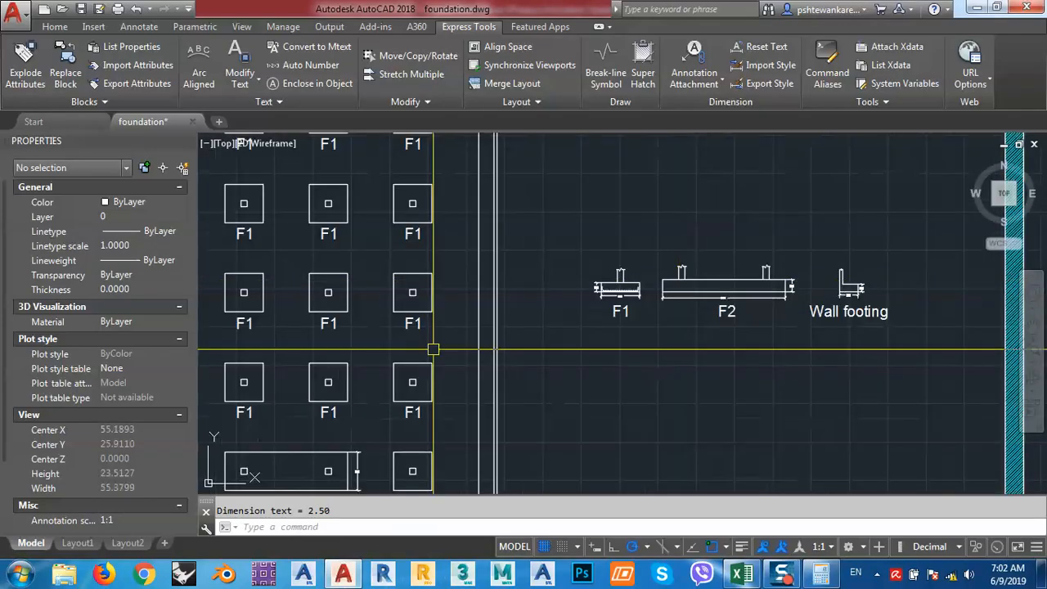
pyautogui.moveTo(324, 427); pyautogui.dragTo(352, 339, button='middle')
pyautogui.scroll(4, 393, 378)
pyautogui.moveTo(324, 389); pyautogui.dragTo(551, 328, button='middle')
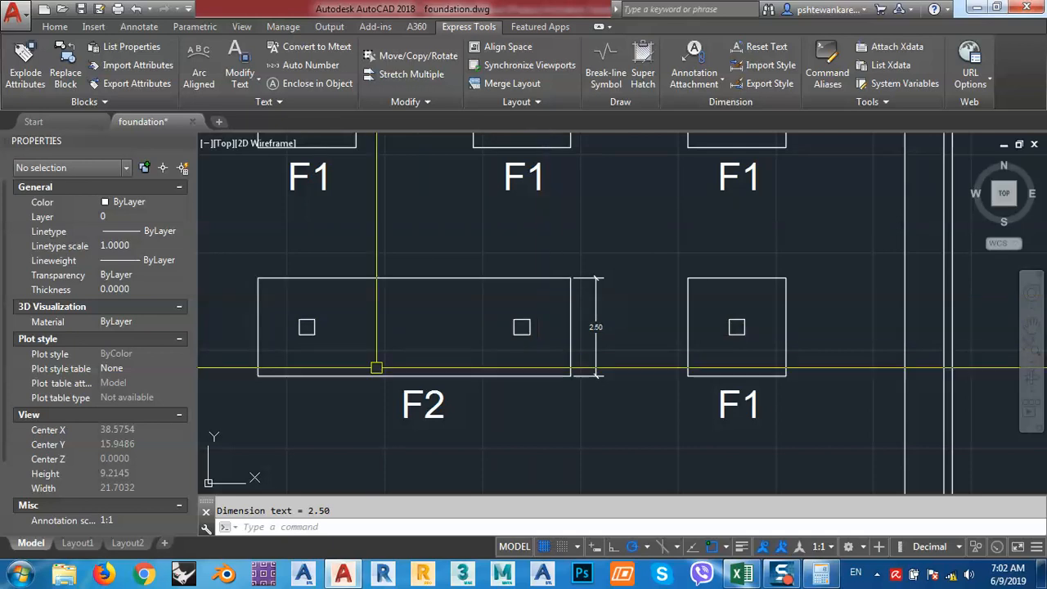
pyautogui.scroll(-5, 373, 352)
pyautogui.scroll(6, 553, 282)
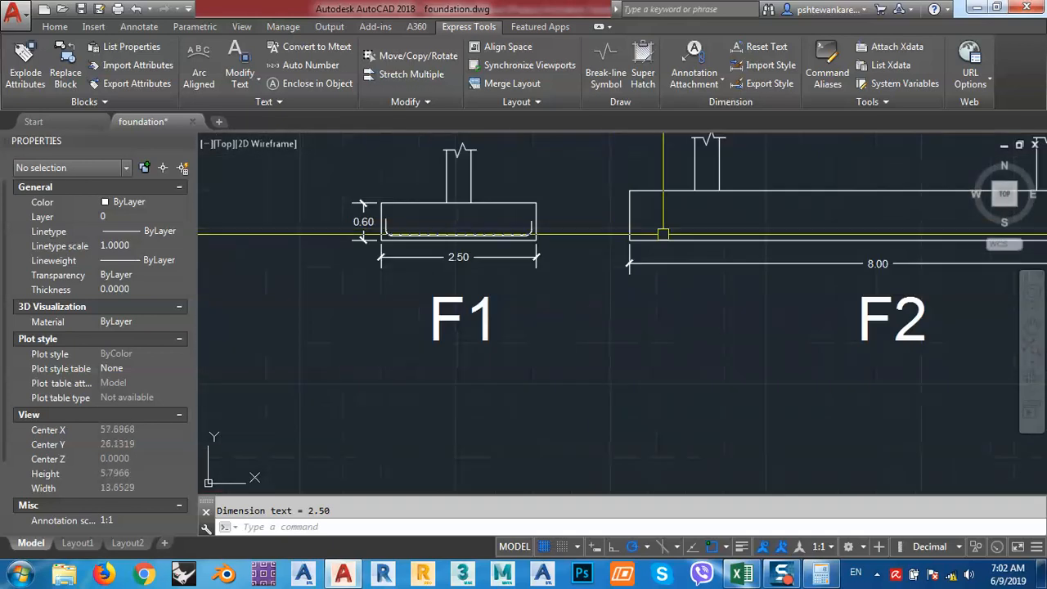
# - Open the Calculator and compute the longitudinal bar count for F2: 2.5 - 0.15, divided by 0.15
pyautogui.click(816, 577)
pyautogui.write('2.5')
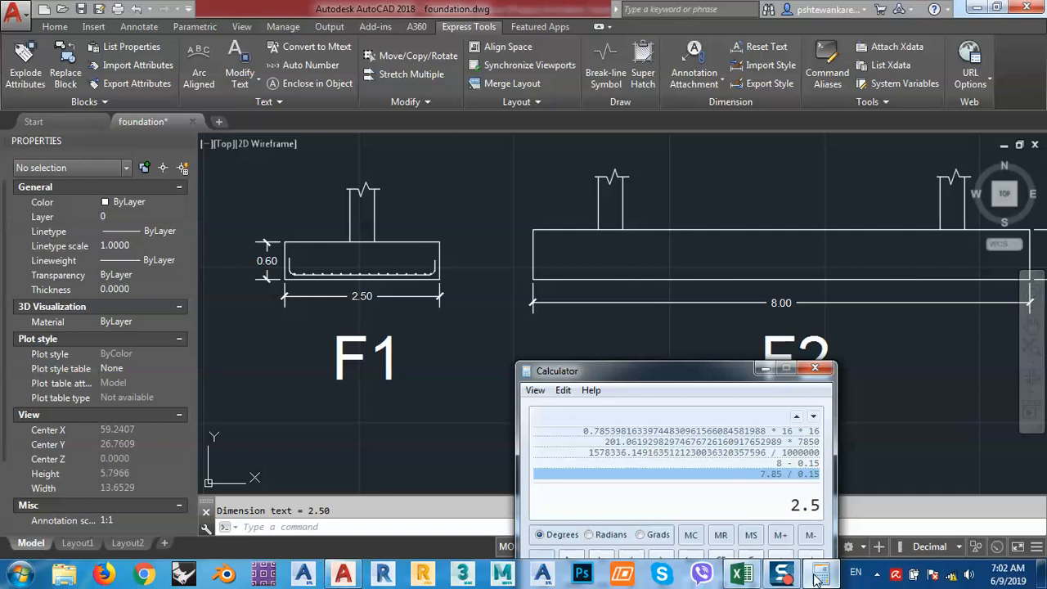
pyautogui.moveTo(718, 370)
pyautogui.mouseDown()
pyautogui.moveTo(465, 256)
pyautogui.moveTo(401, 205)
pyautogui.mouseUp()
pyautogui.write('.5 ')
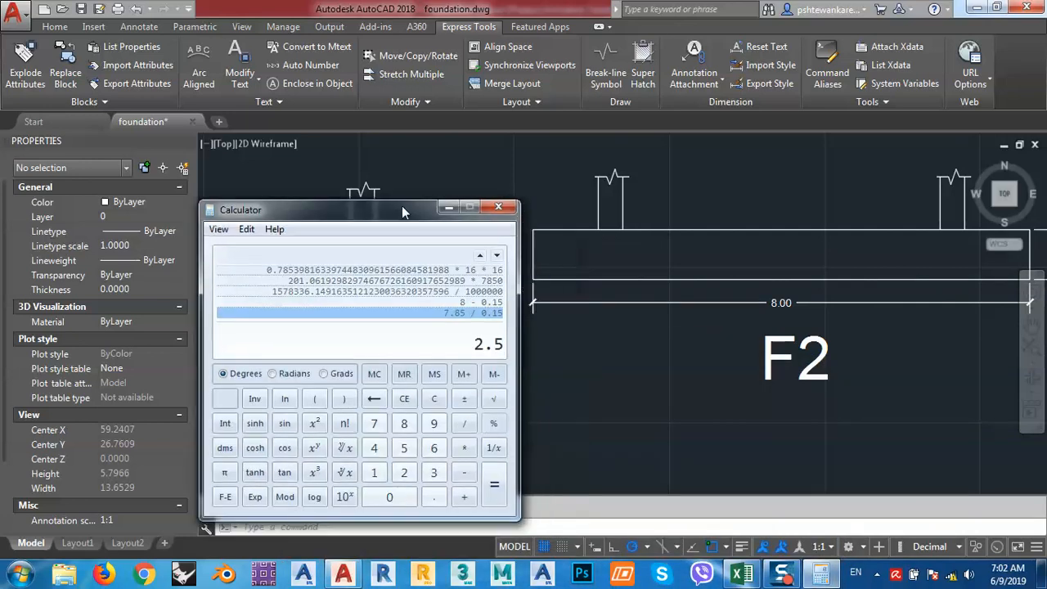
pyautogui.write('- 0.15')
pyautogui.press('Return')
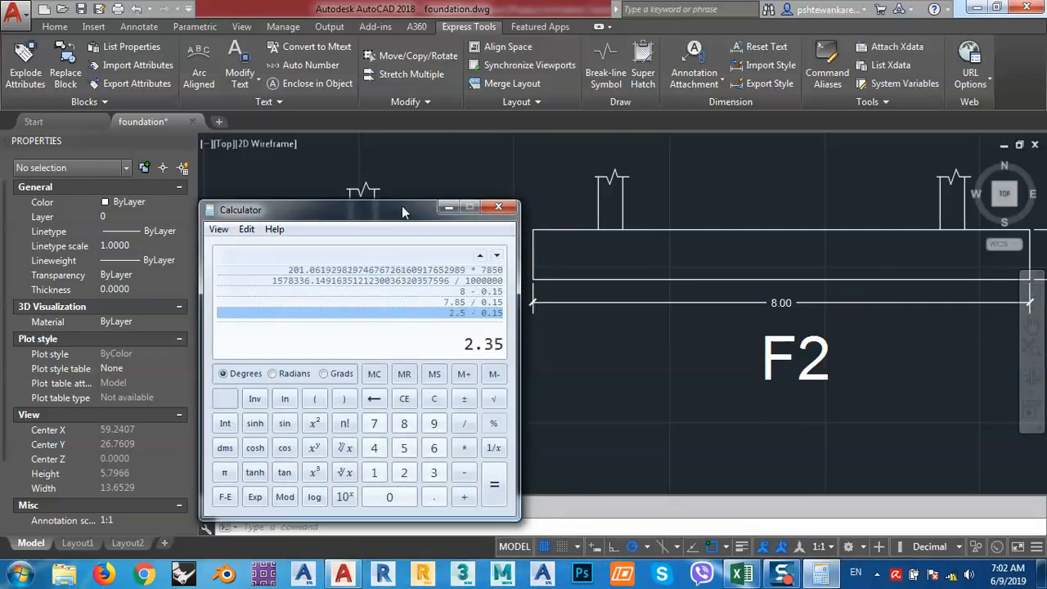
pyautogui.write('/ 0')
pyautogui.write('.15')
pyautogui.press('Return')
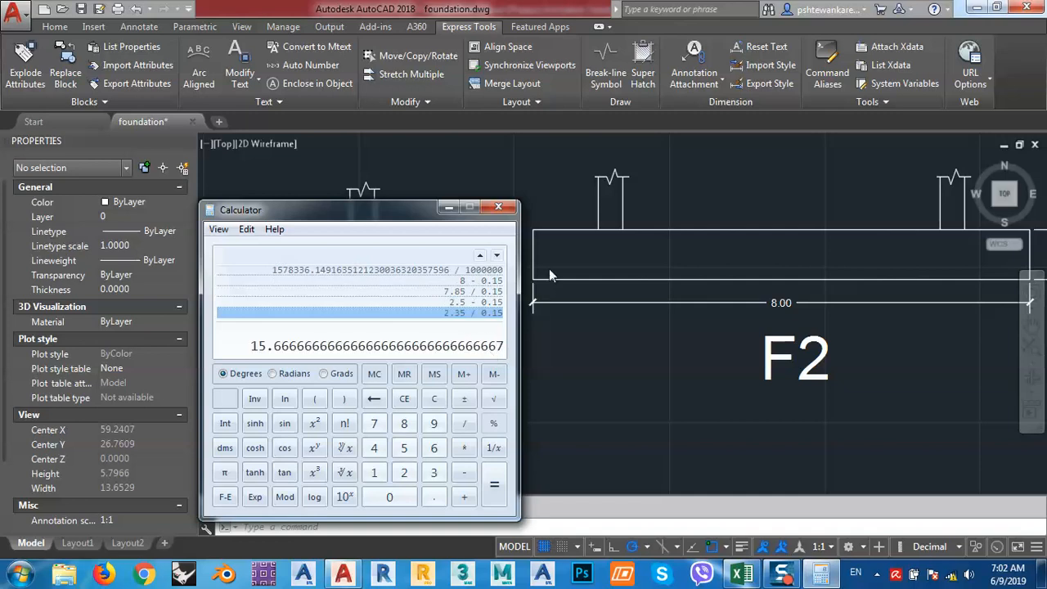
# - Return to Excel and enter 1 item and 16 bars in the second F2 row (B4:C4)
pyautogui.click(587, 330)
pyautogui.scroll(-4, 590, 327)
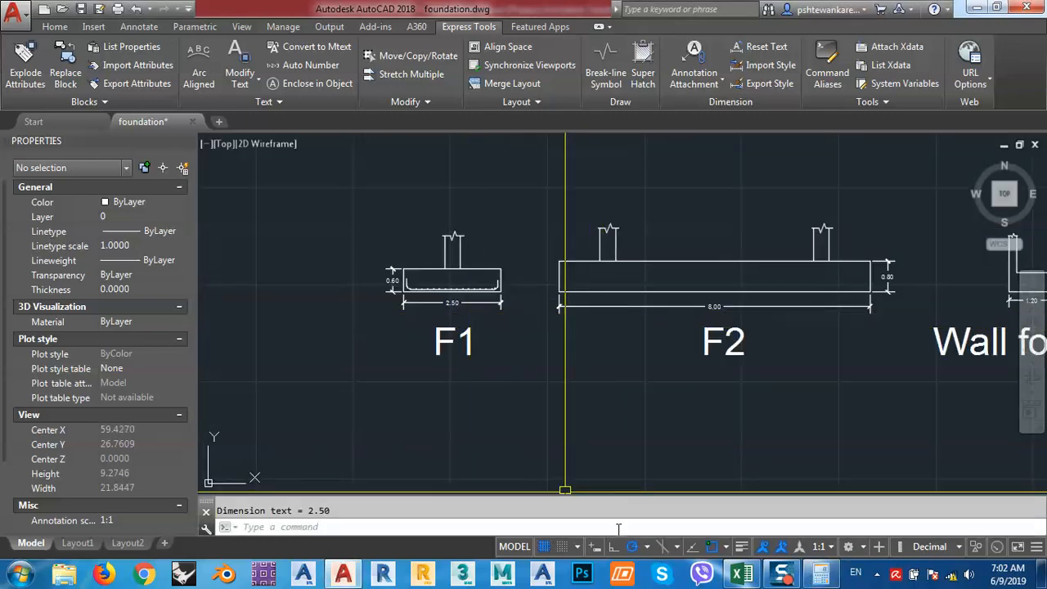
pyautogui.click(738, 575)
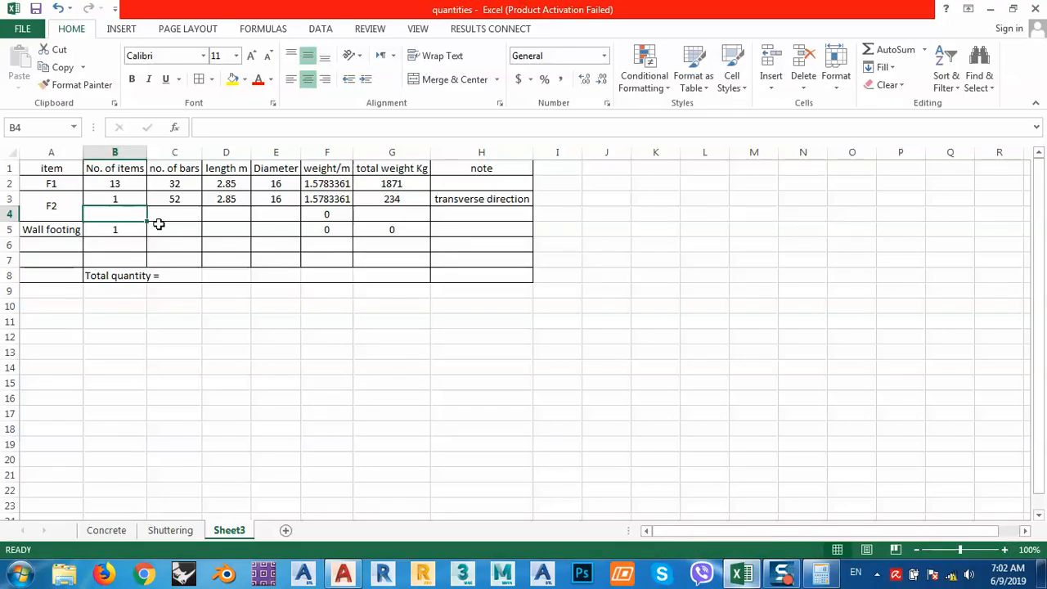
pyautogui.write('1')
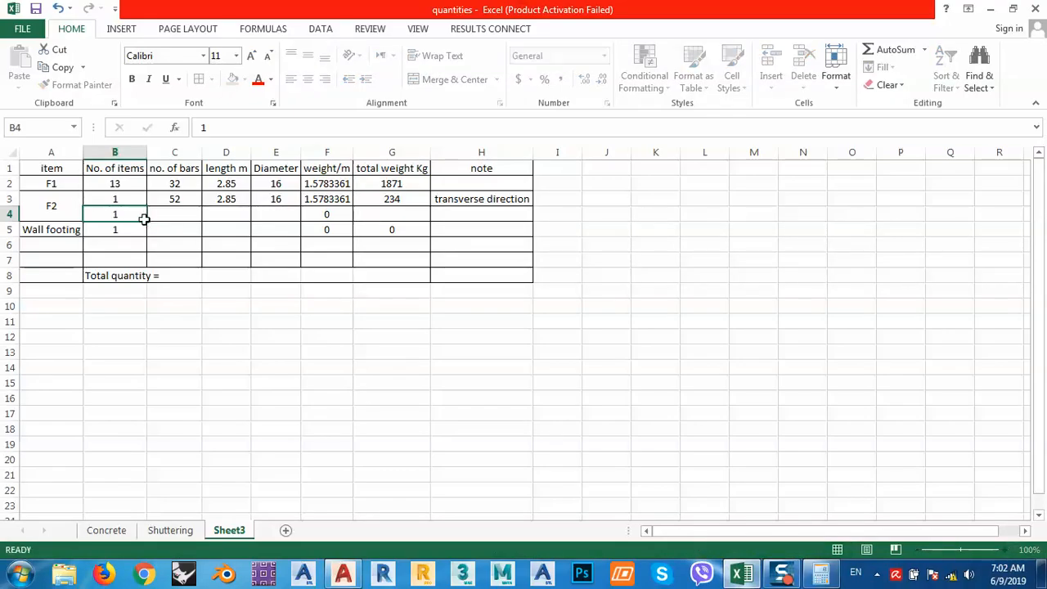
pyautogui.press('Tab')
pyautogui.write('16')
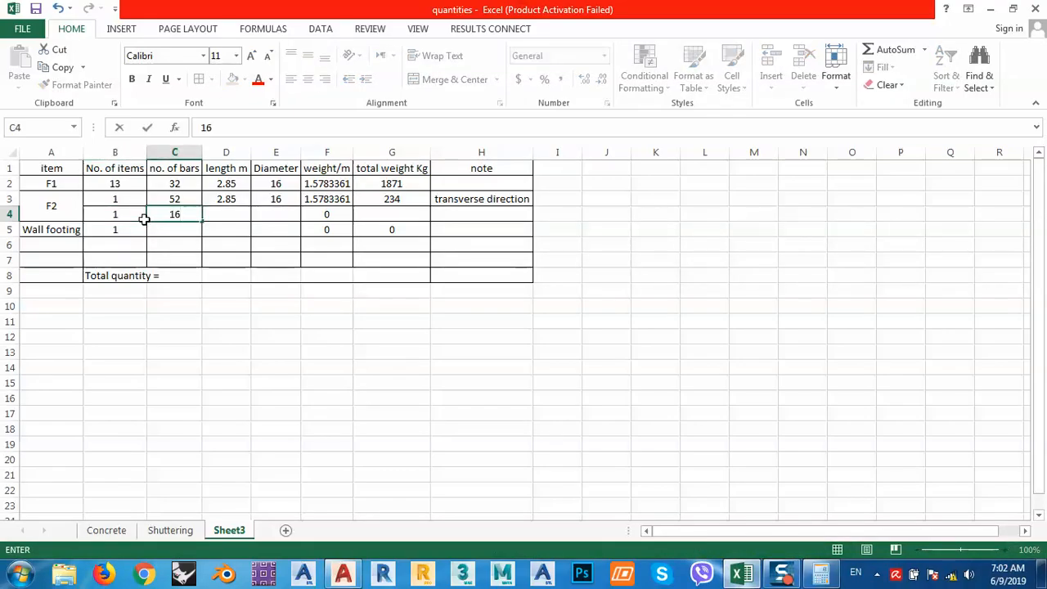
pyautogui.press('Tab')
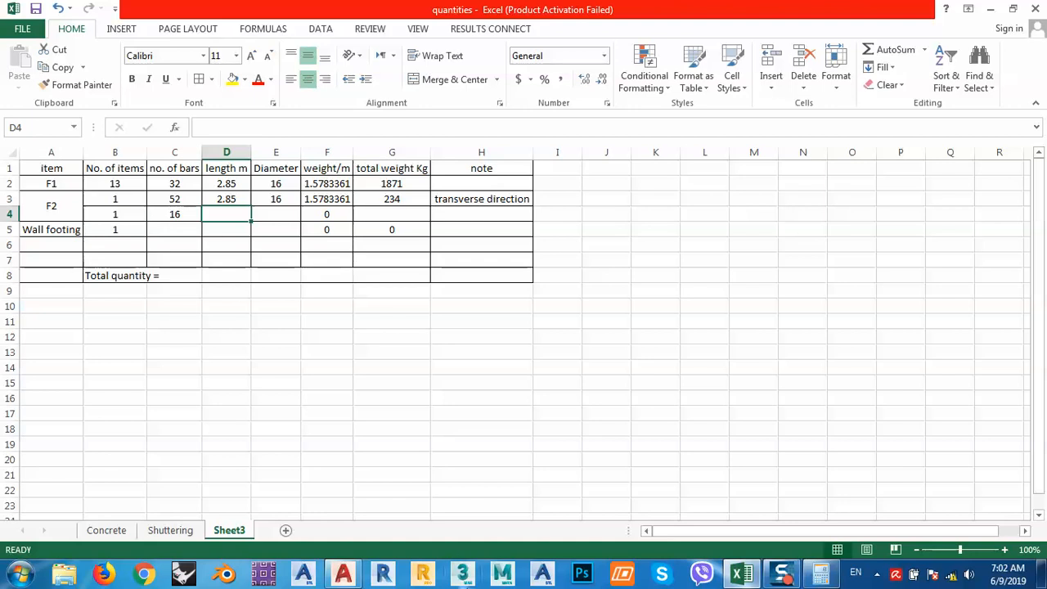
# - Check the F2 section's length in AutoCAD and compute the bar length 8 - 0.15 + 0.5 in the Calculator
pyautogui.click(343, 575)
pyautogui.scroll(-1, 491, 368)
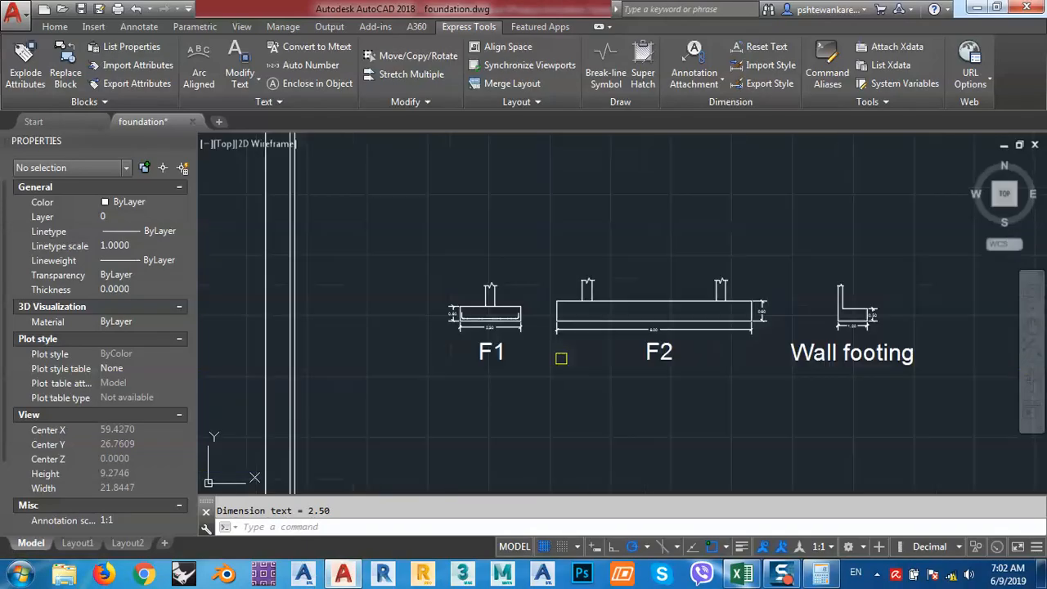
pyautogui.scroll(4, 605, 379)
pyautogui.moveTo(512, 441); pyautogui.dragTo(612, 417, button='middle')
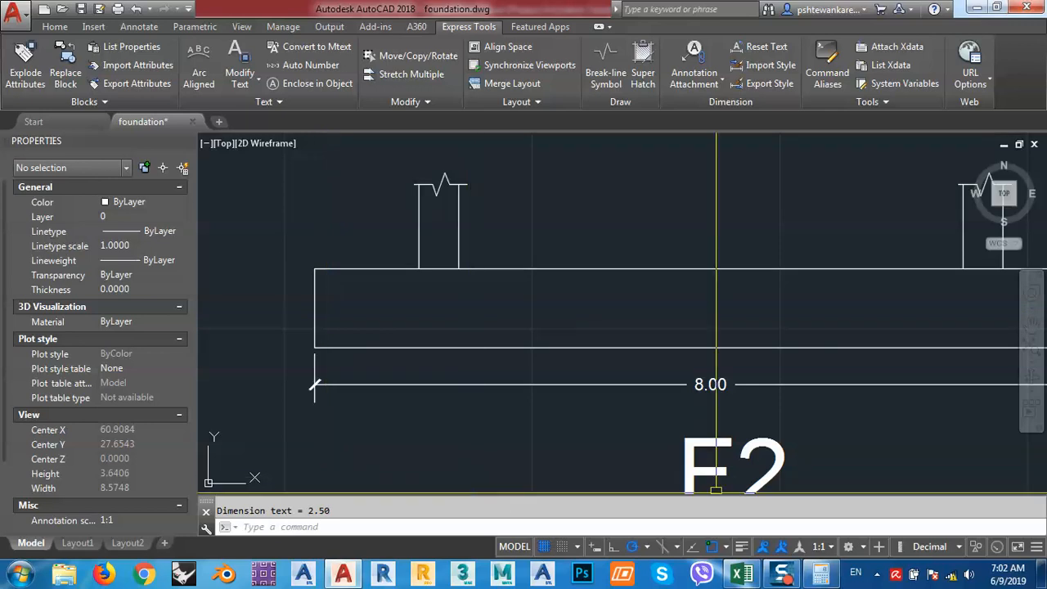
pyautogui.click(820, 575)
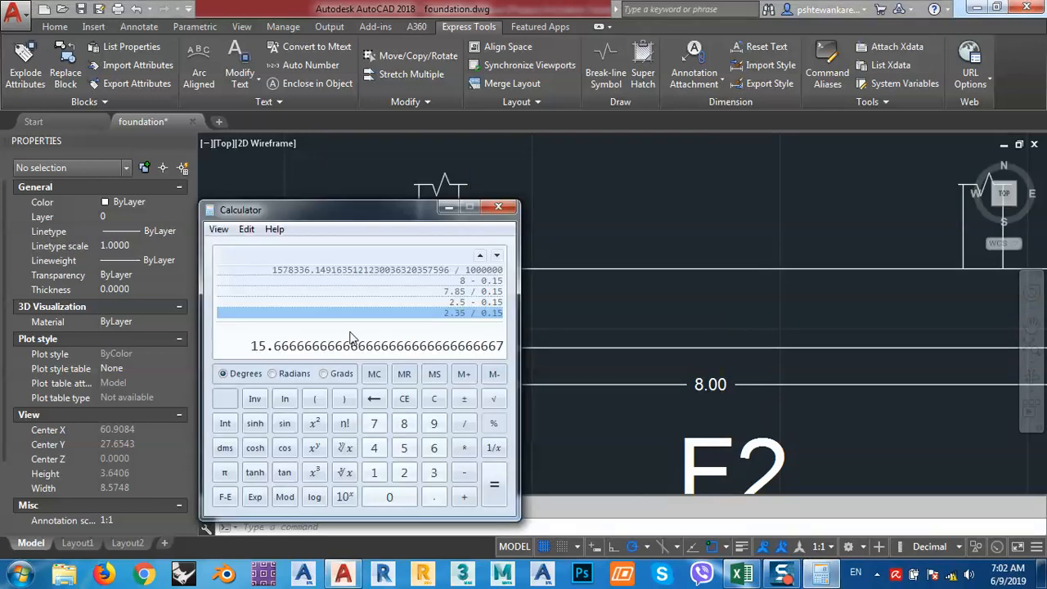
pyautogui.write('8 - 0.15')
pyautogui.press('Return')
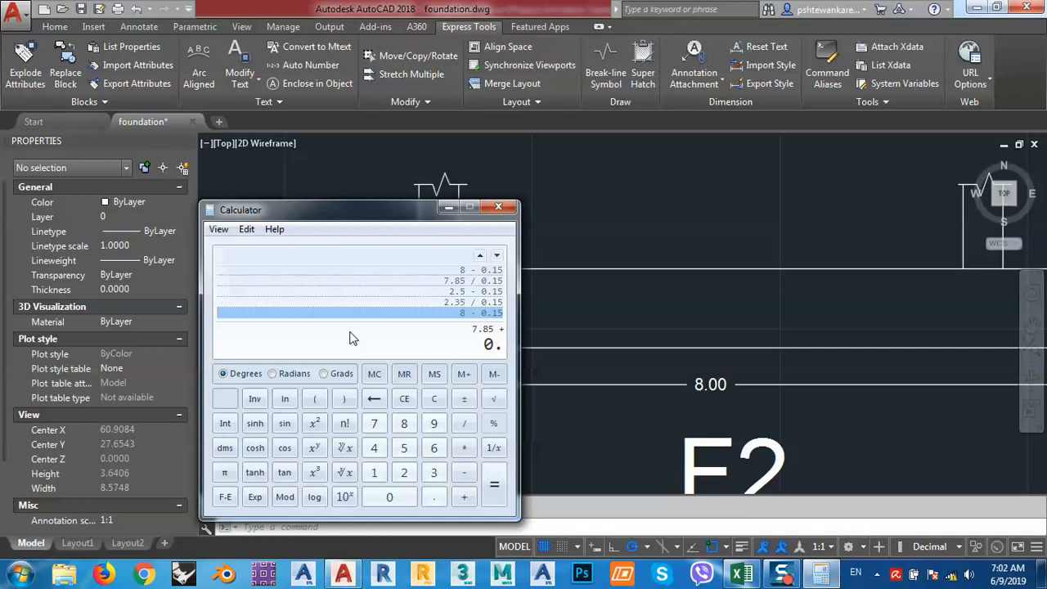
pyautogui.write('0.5')
pyautogui.press('Return')
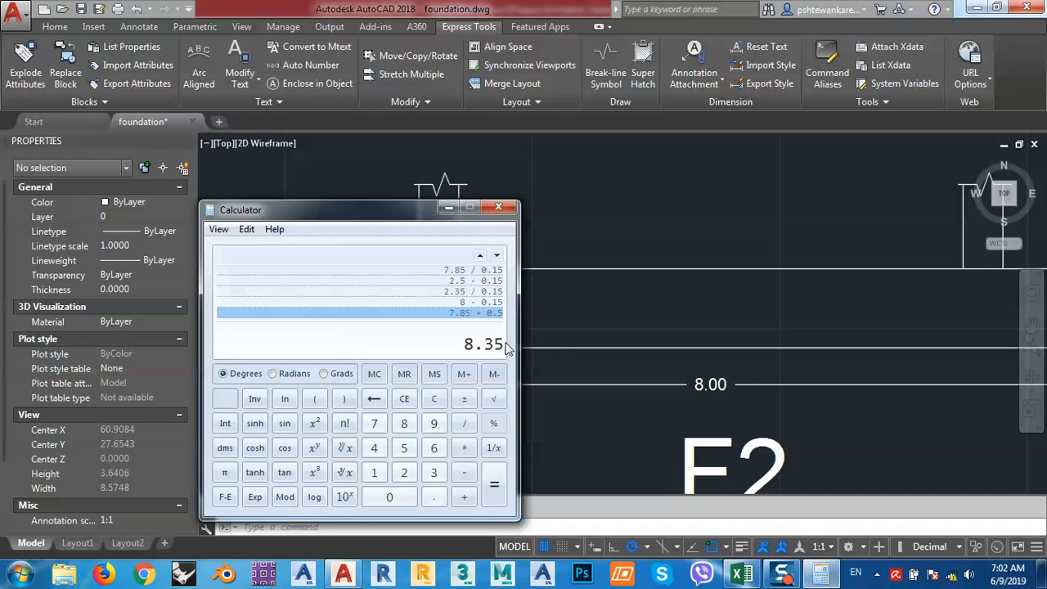
# - Switch to Excel and enter length 8.35 and diameter 16 in the second F2 row (D4:E4)
pyautogui.click(743, 575)
pyautogui.write('8.35')
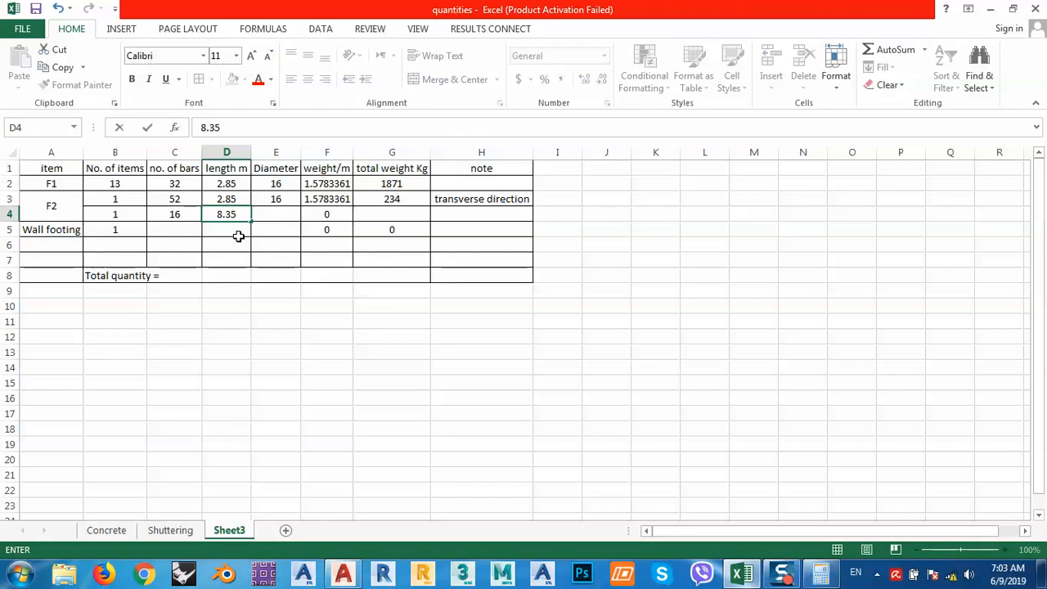
pyautogui.press('Tab')
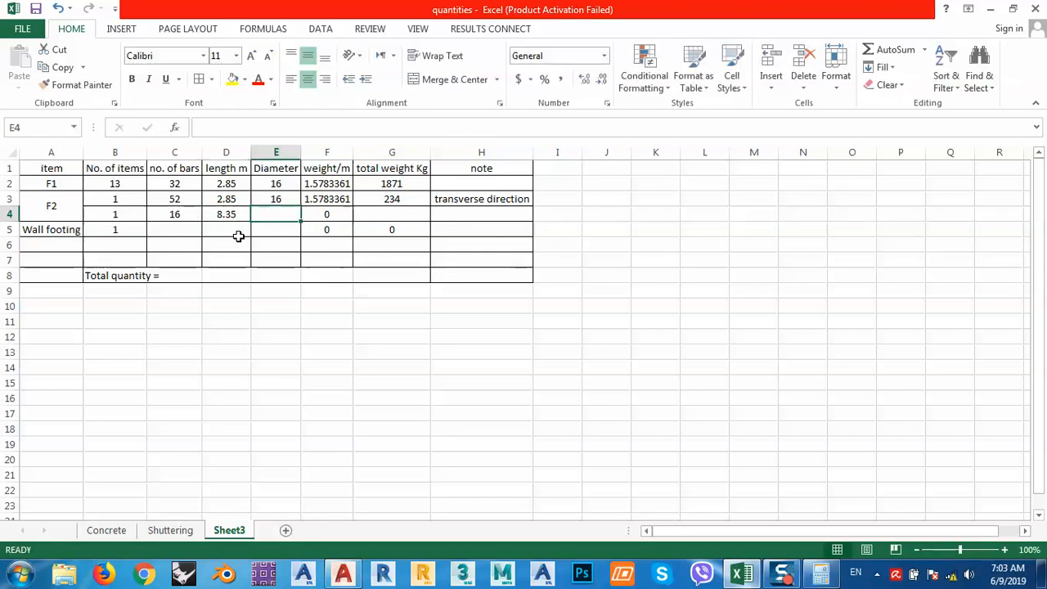
pyautogui.write('16')
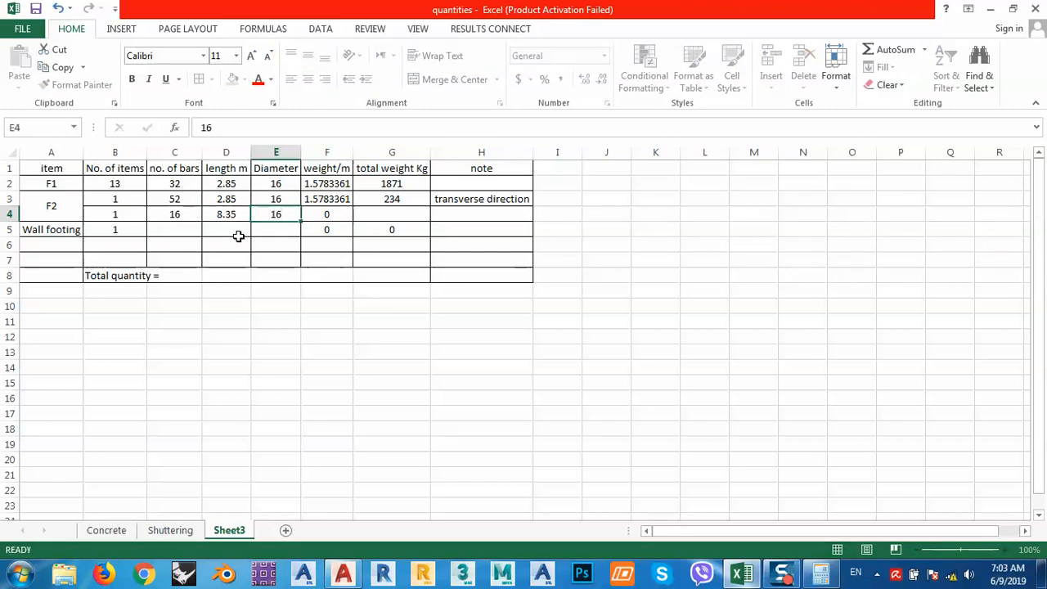
pyautogui.press('Tab')
# - Fill the total weight formula from G3 down through the Wall footing row (G5) and check the formula in G4
pyautogui.click(414, 201)
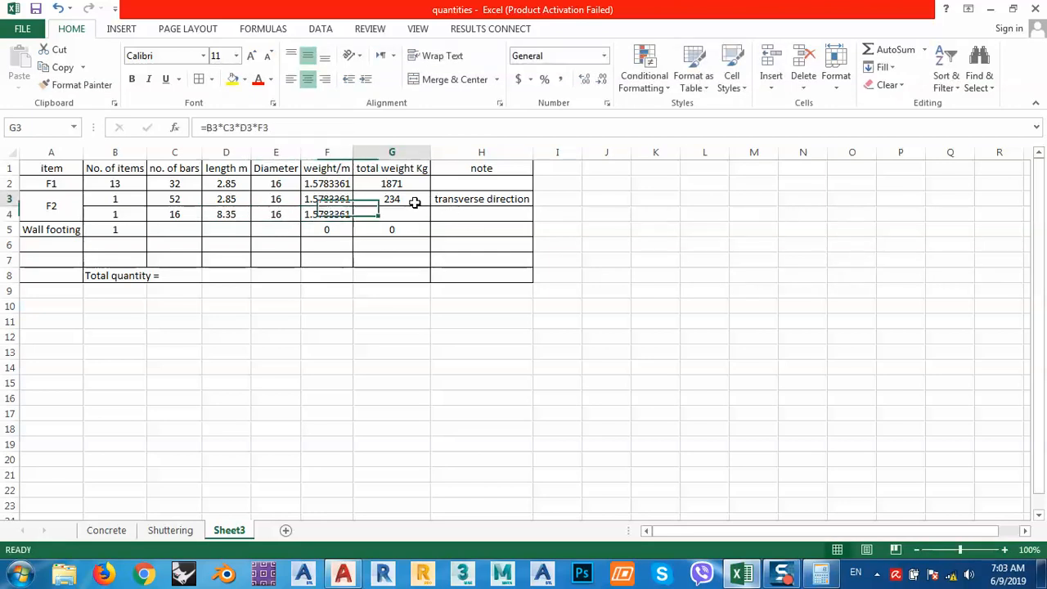
pyautogui.moveTo(430, 206); pyautogui.dragTo(431, 244)
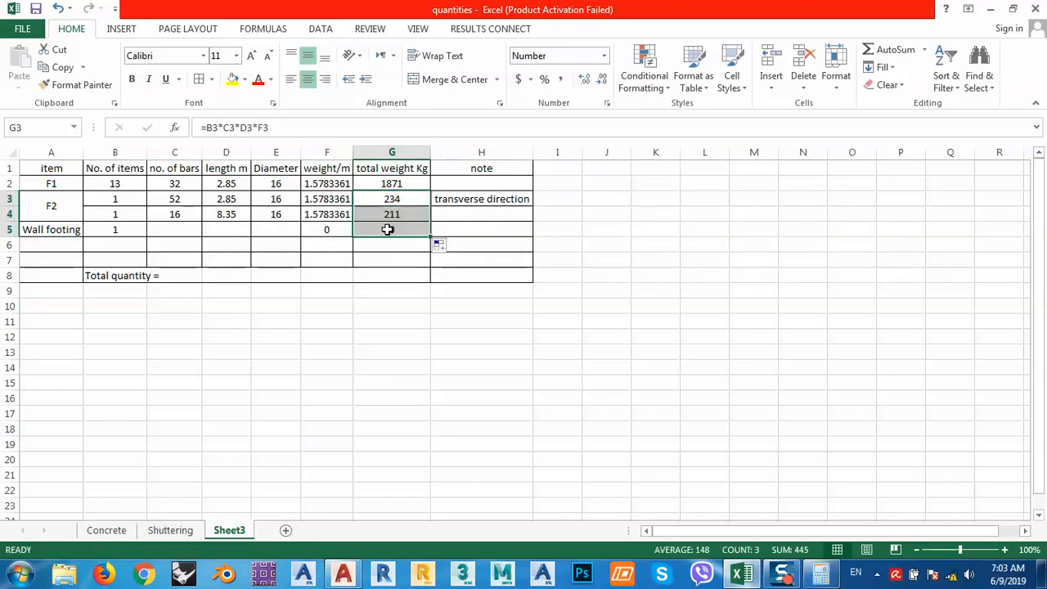
pyautogui.click(396, 214)
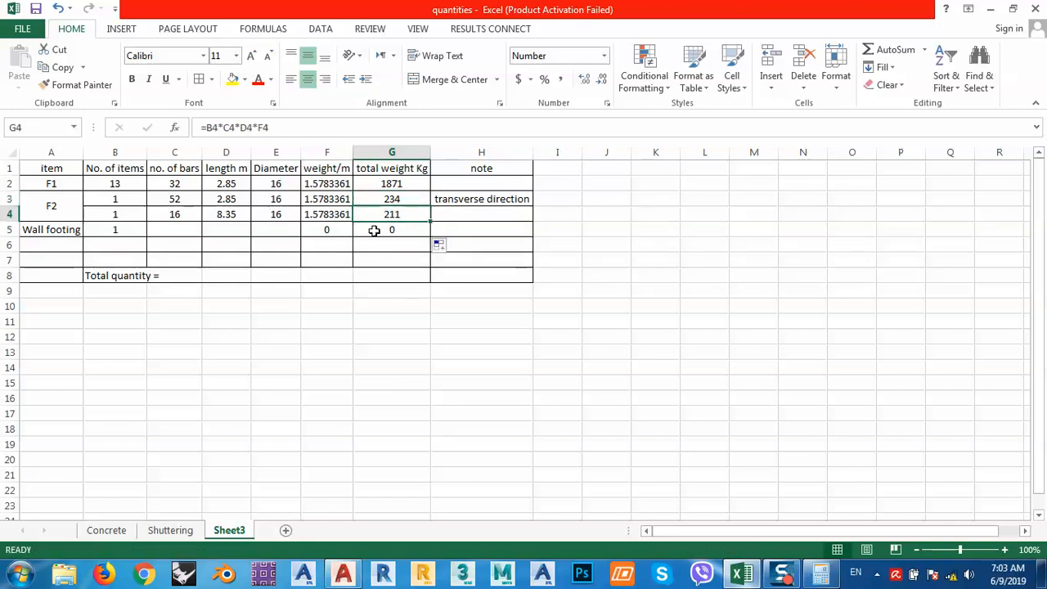
# - Switch to AutoCAD and copy the wall footing's inner and outer outlines into the empty space to the right of the hatched plan
pyautogui.click(165, 229)
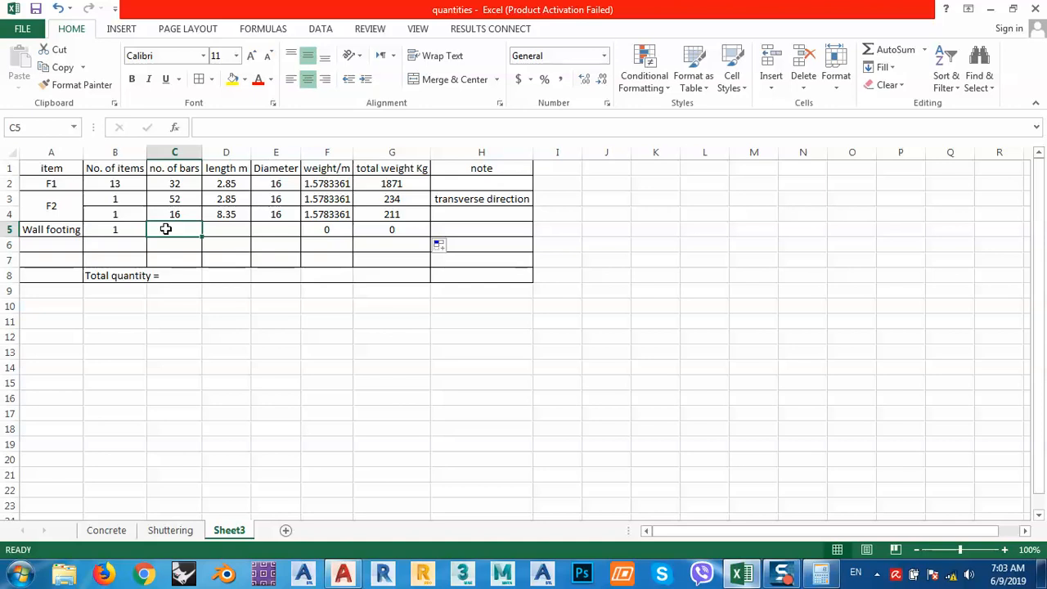
pyautogui.click(343, 575)
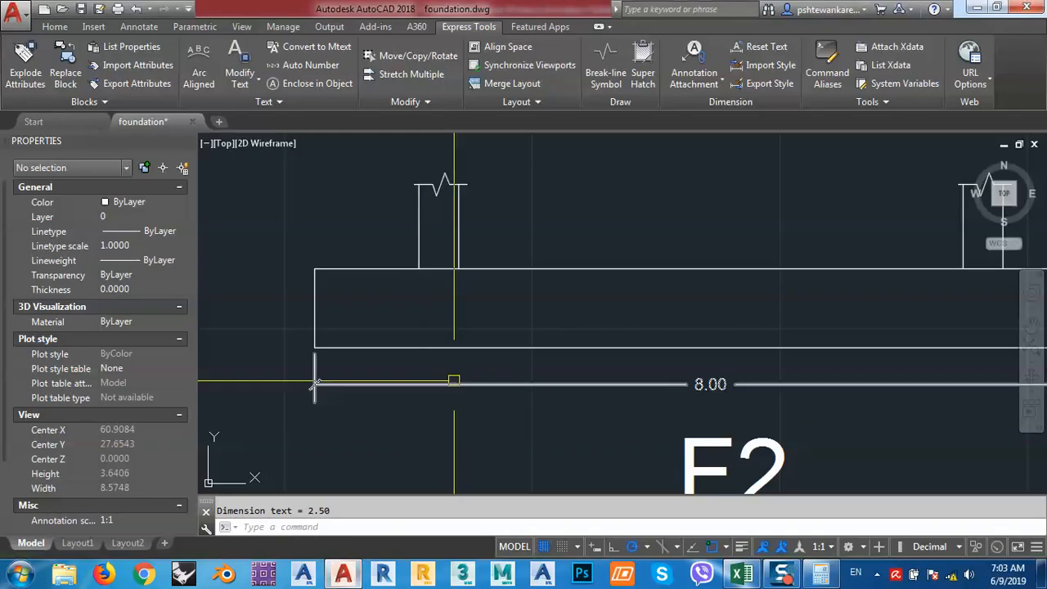
pyautogui.scroll(-5, 508, 309)
pyautogui.scroll(5, 540, 281)
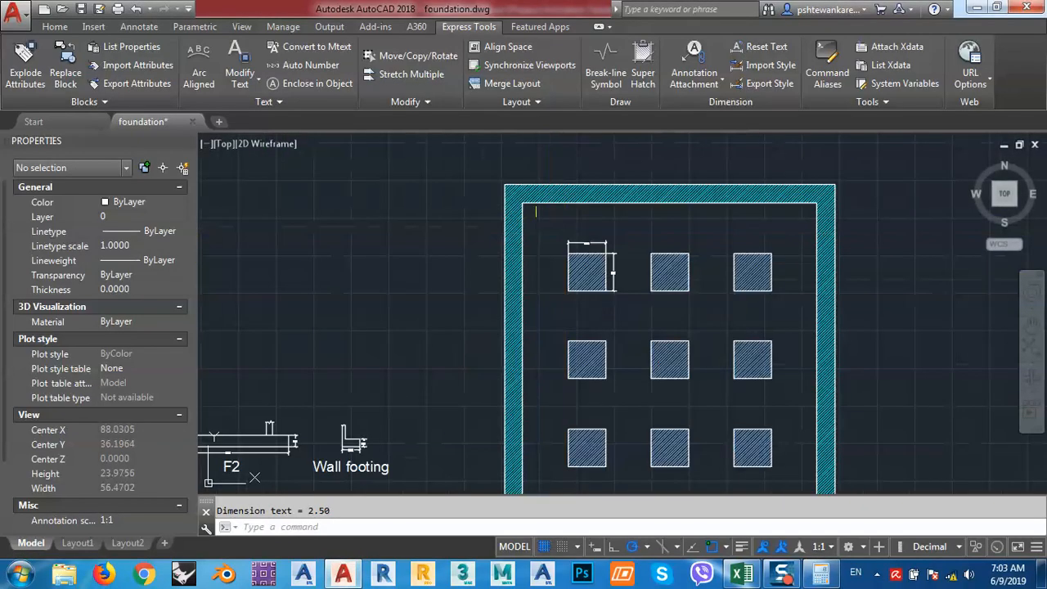
pyautogui.scroll(10, 540, 281)
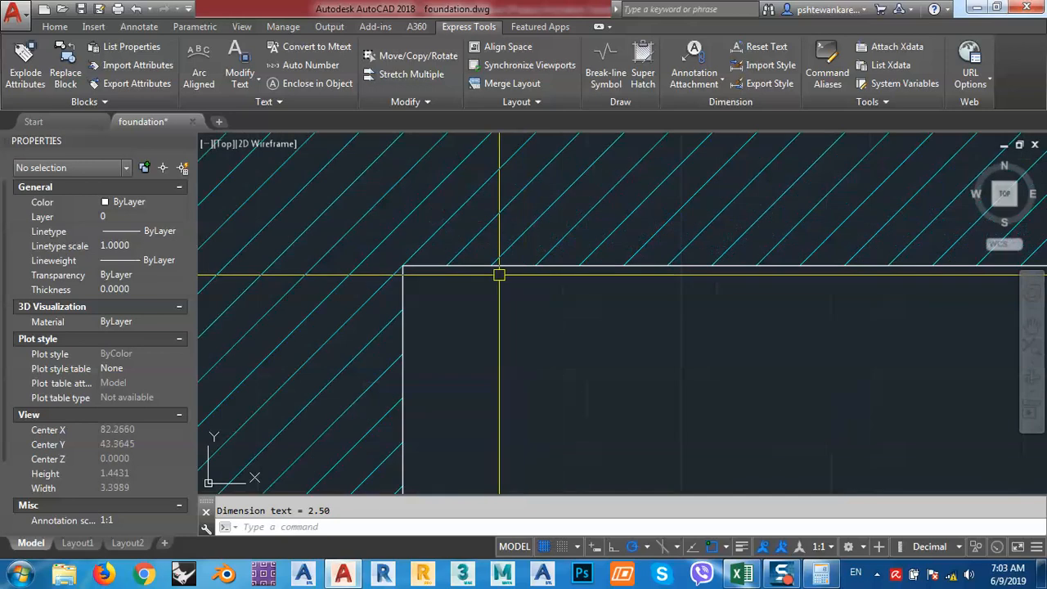
pyautogui.click(517, 266)
pyautogui.scroll(-3, 523, 327)
pyautogui.scroll(8, 540, 205)
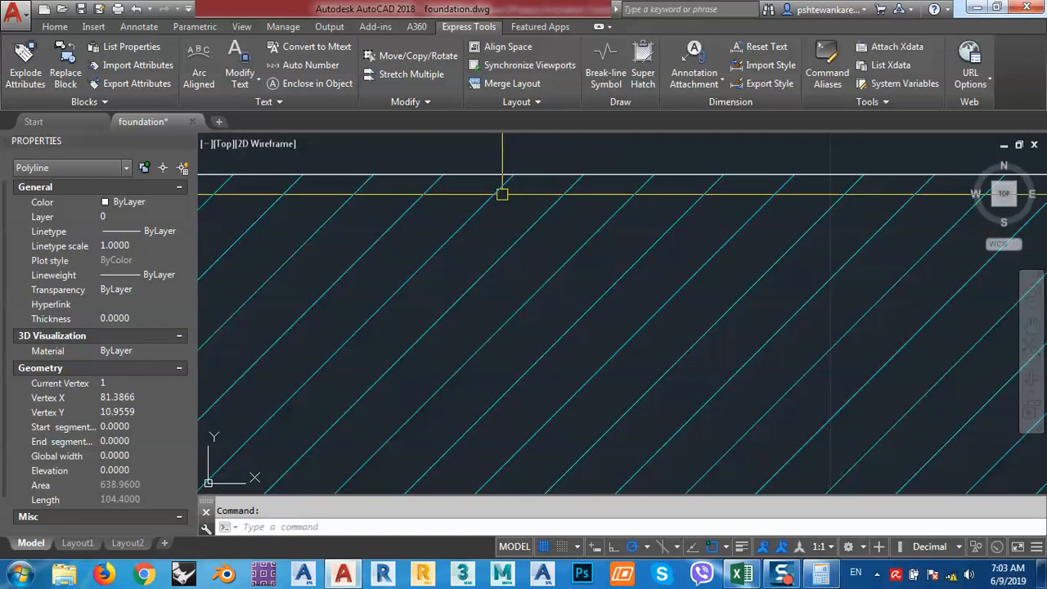
pyautogui.click(540, 171)
pyautogui.scroll(-6, 541, 170)
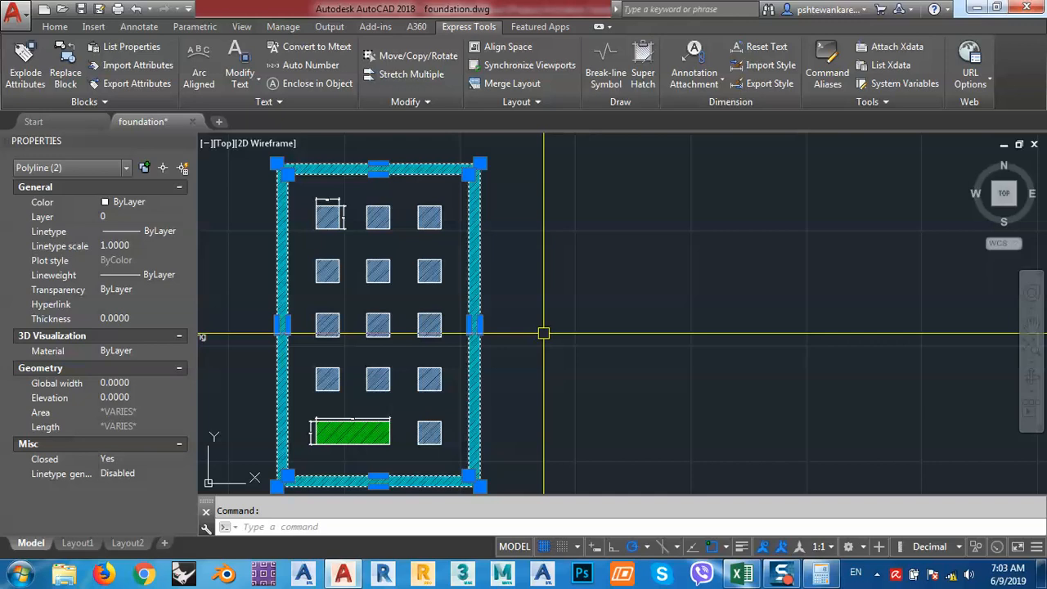
pyautogui.write('co')
pyautogui.press('Return')
pyautogui.click(543, 330)
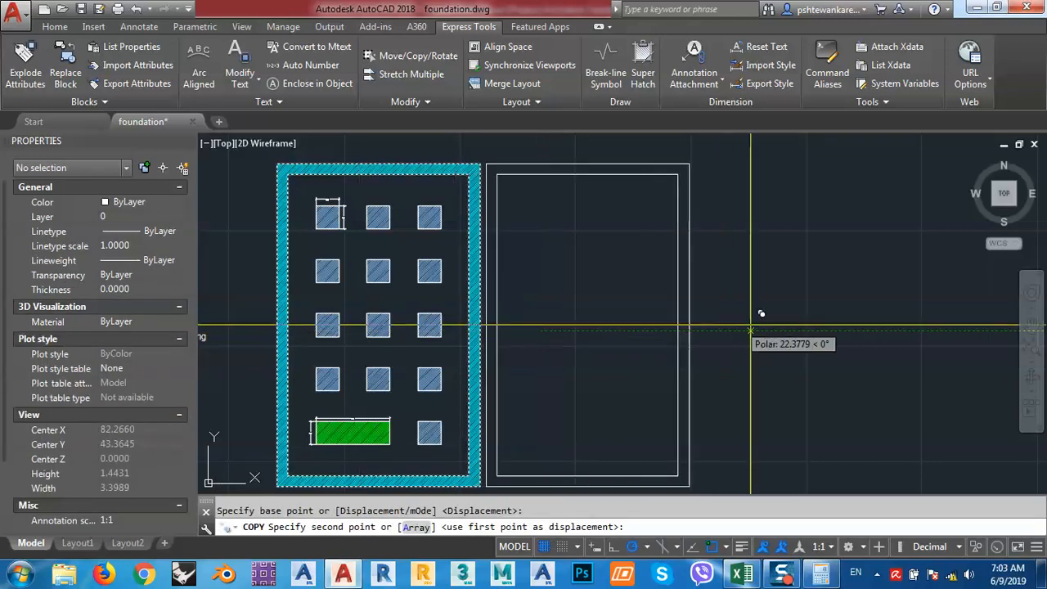
pyautogui.click(847, 330)
pyautogui.press('Escape')
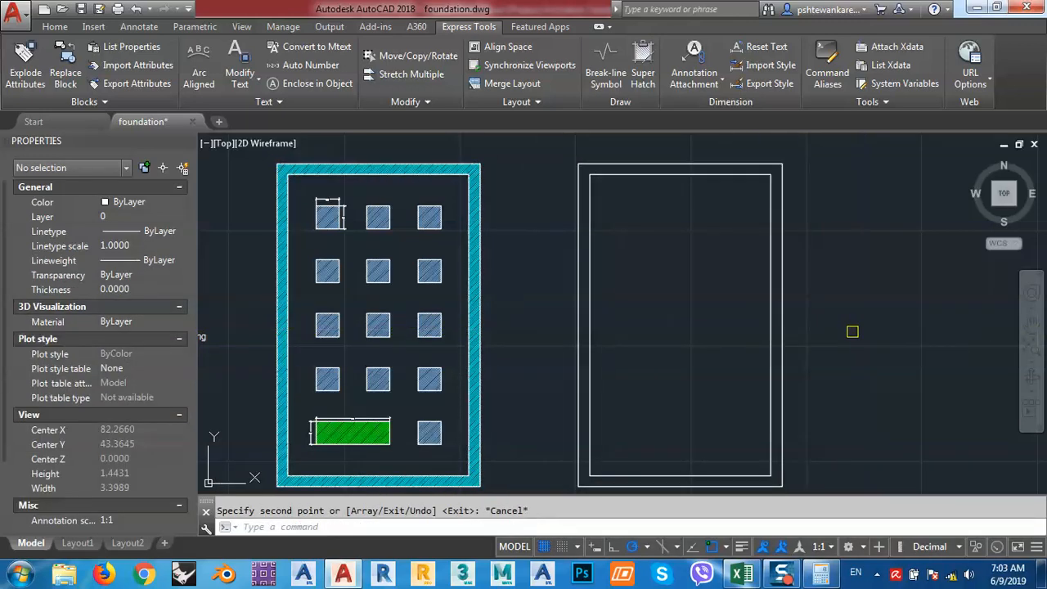
# - Examine the width and depth dimensions on the wall footing section
pyautogui.moveTo(690, 341); pyautogui.dragTo(609, 268, button='middle')
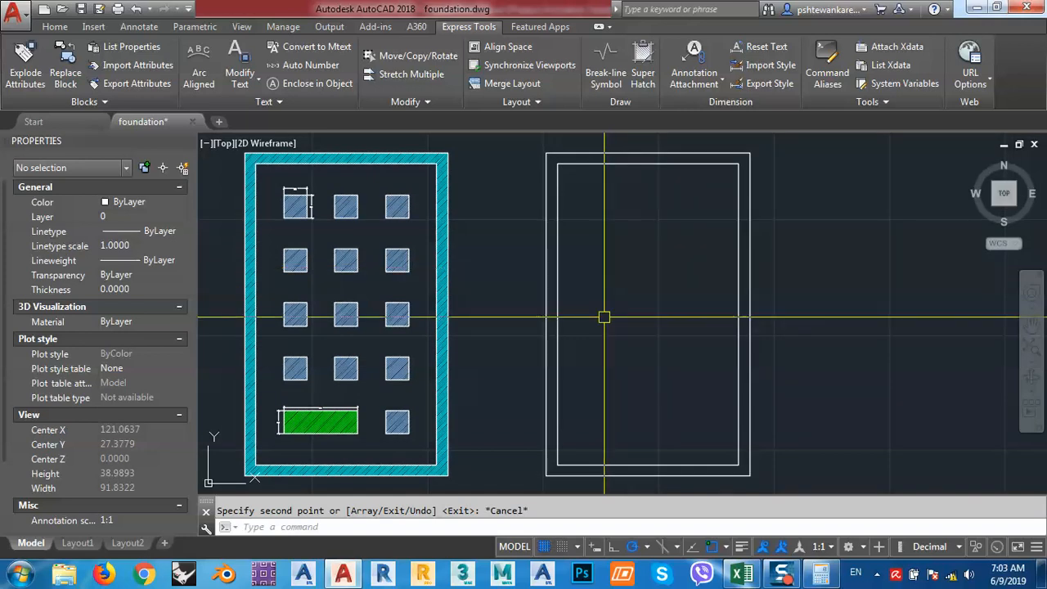
pyautogui.moveTo(537, 428); pyautogui.dragTo(666, 346, button='middle')
pyautogui.scroll(-5, 675, 338)
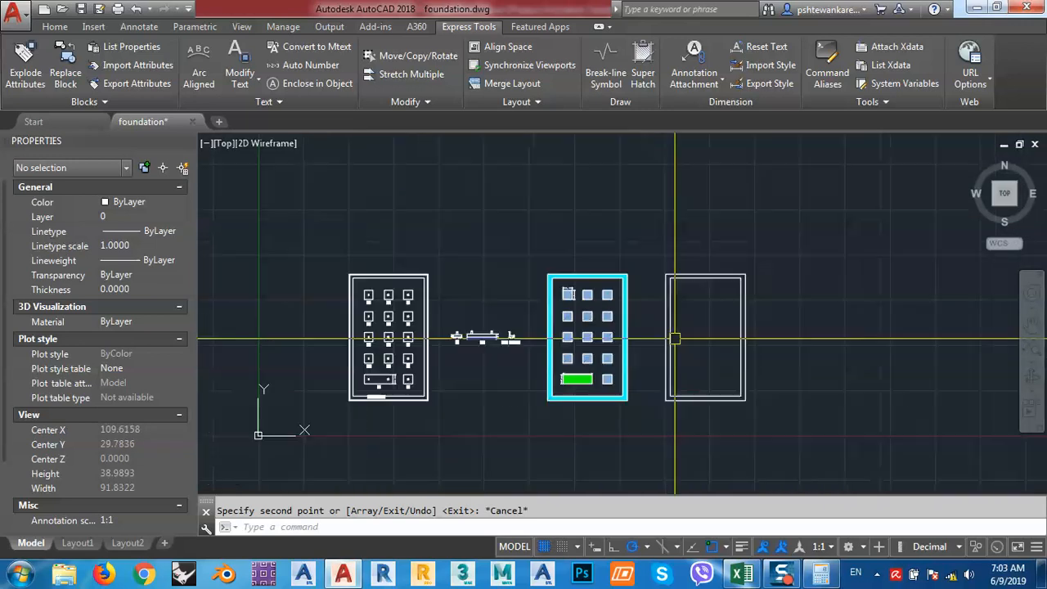
pyautogui.scroll(8, 527, 337)
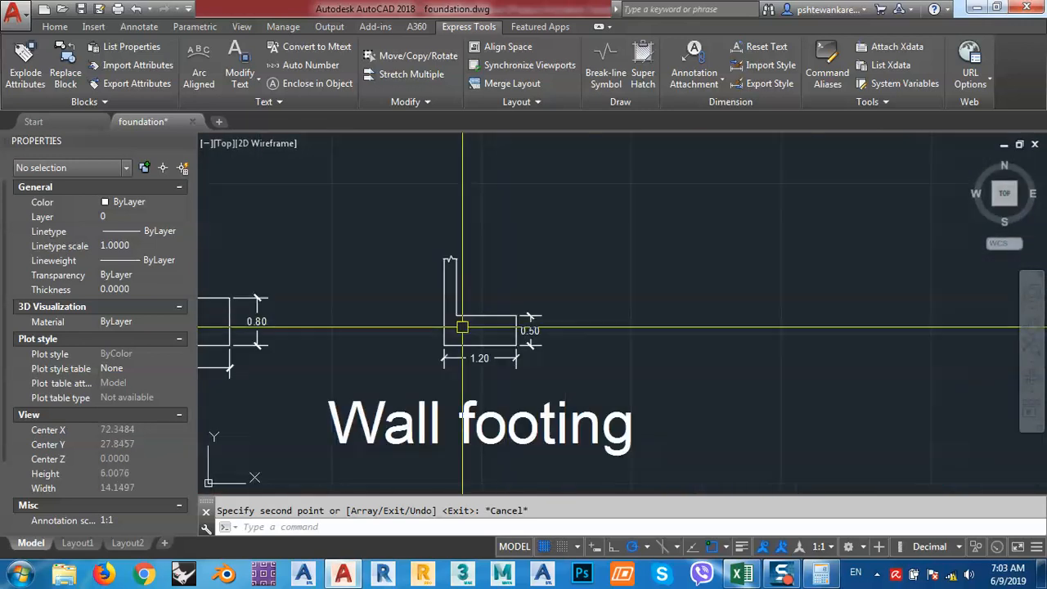
pyautogui.scroll(-3, 463, 327)
pyautogui.scroll(5, 465, 327)
pyautogui.moveTo(465, 311); pyautogui.dragTo(467, 286, button='middle')
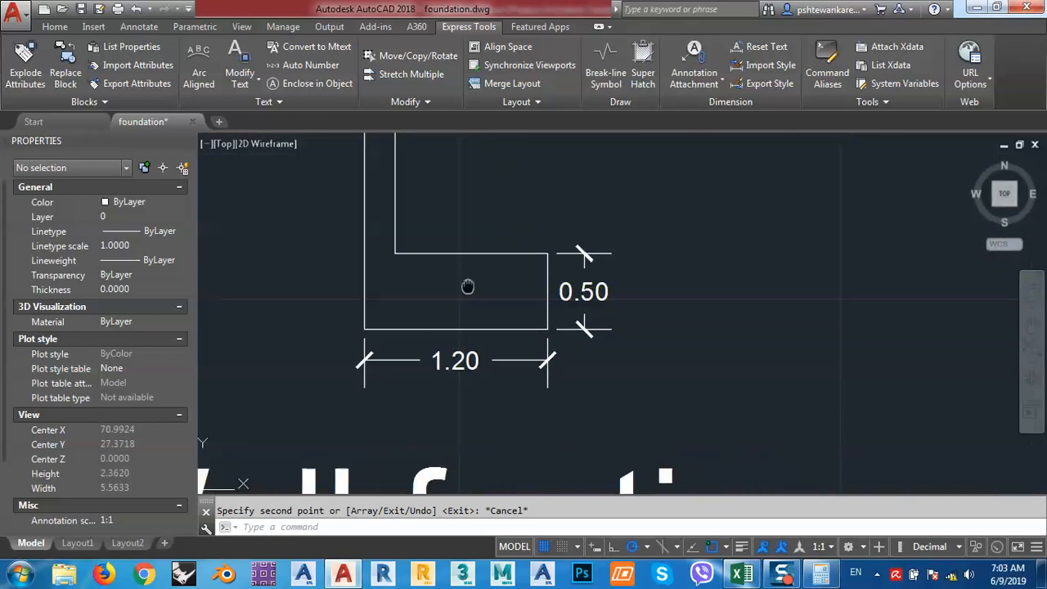
# - Add an aligned dimension along the full outer left side of the copied wall footing outline
pyautogui.scroll(-6, 391, 316)
pyautogui.scroll(2, 510, 325)
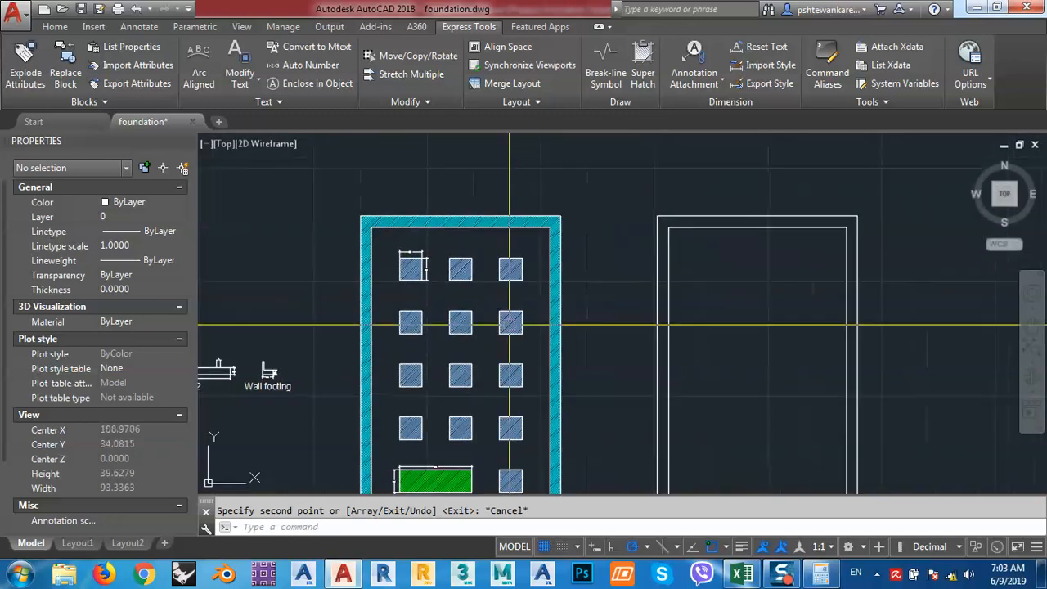
pyautogui.scroll(5, 688, 206)
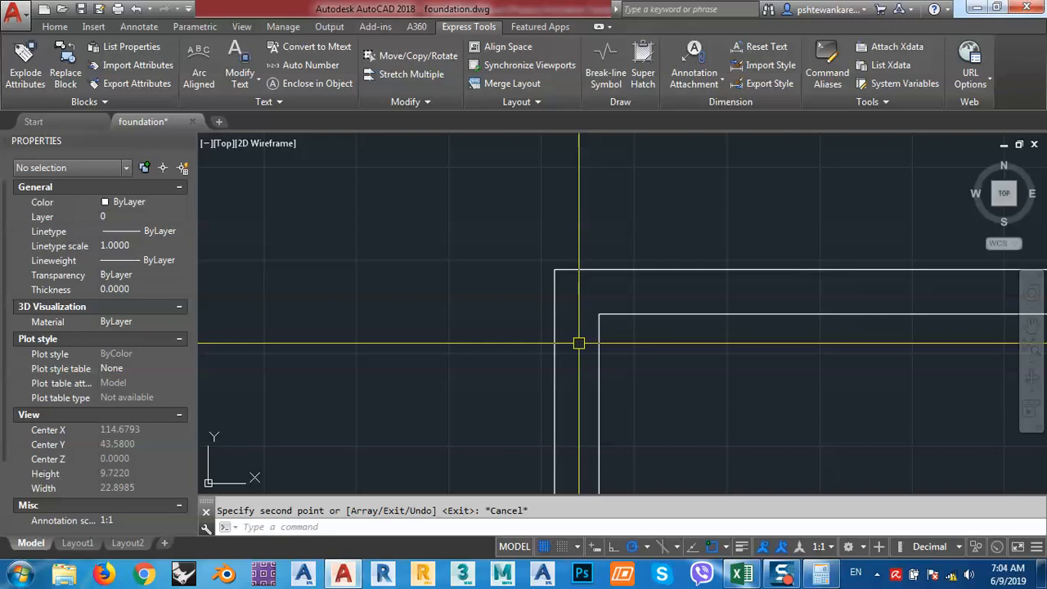
pyautogui.write('dal')
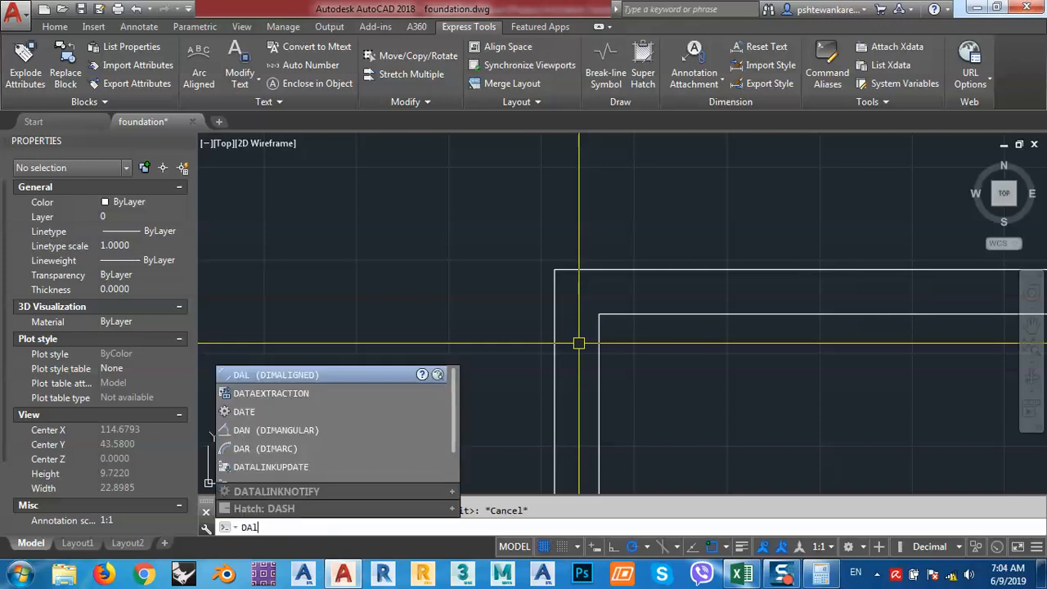
pyautogui.press('Return')
pyautogui.click(554, 270)
pyautogui.scroll(-10, 554, 270)
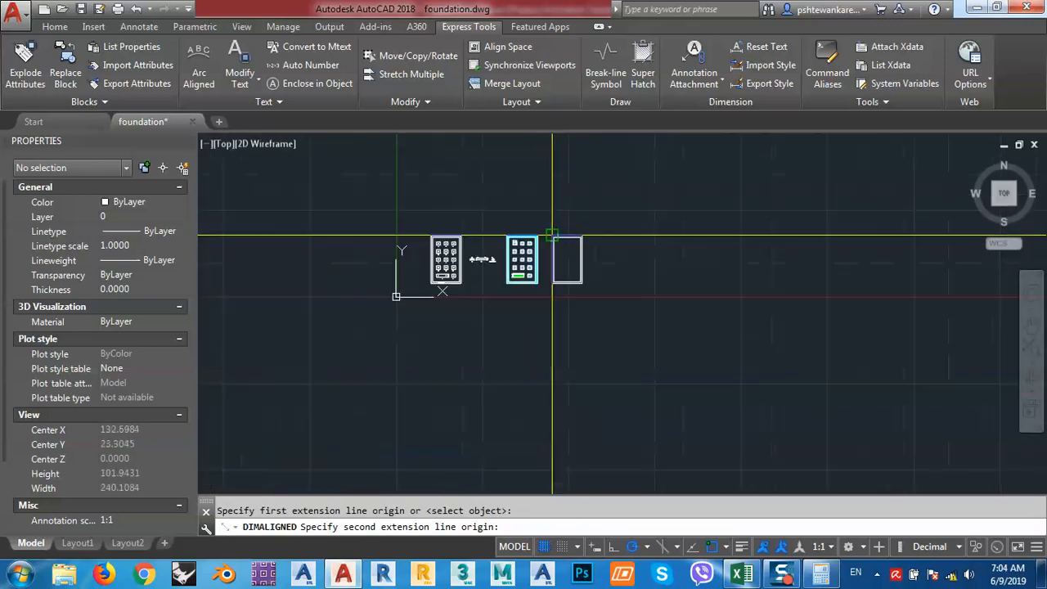
pyautogui.scroll(3, 550, 280)
pyautogui.scroll(3, 549, 281)
pyautogui.click(553, 305)
pyautogui.scroll(-5, 536, 277)
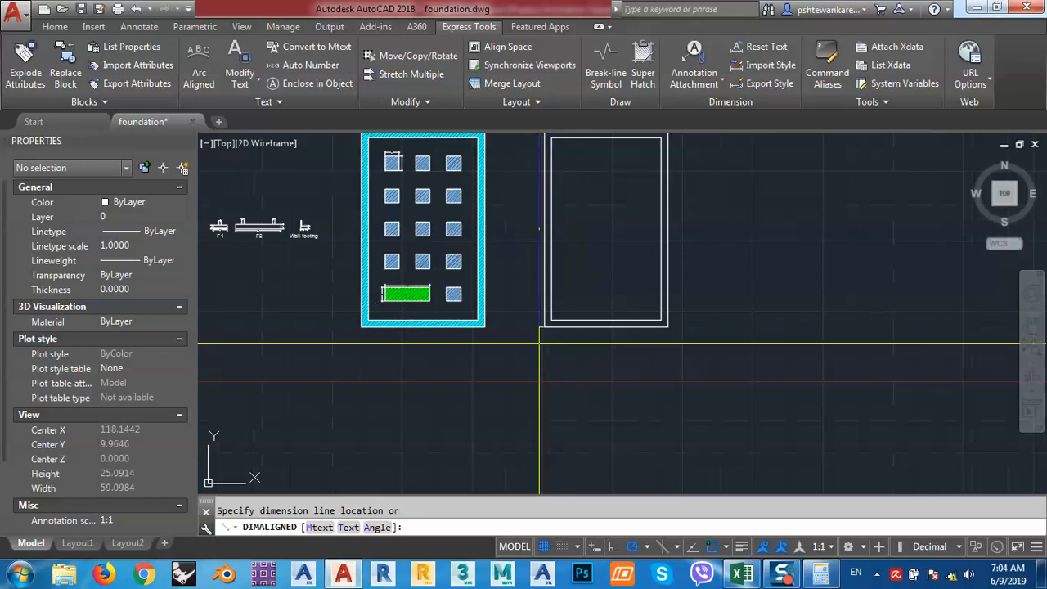
pyautogui.scroll(6, 557, 286)
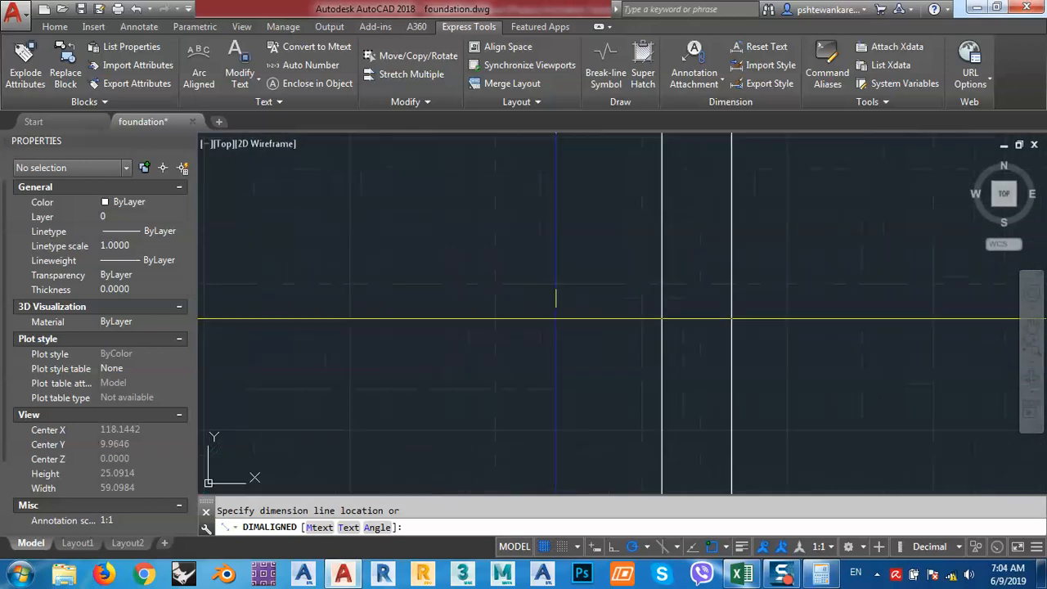
pyautogui.click(576, 291)
pyautogui.scroll(6, 576, 292)
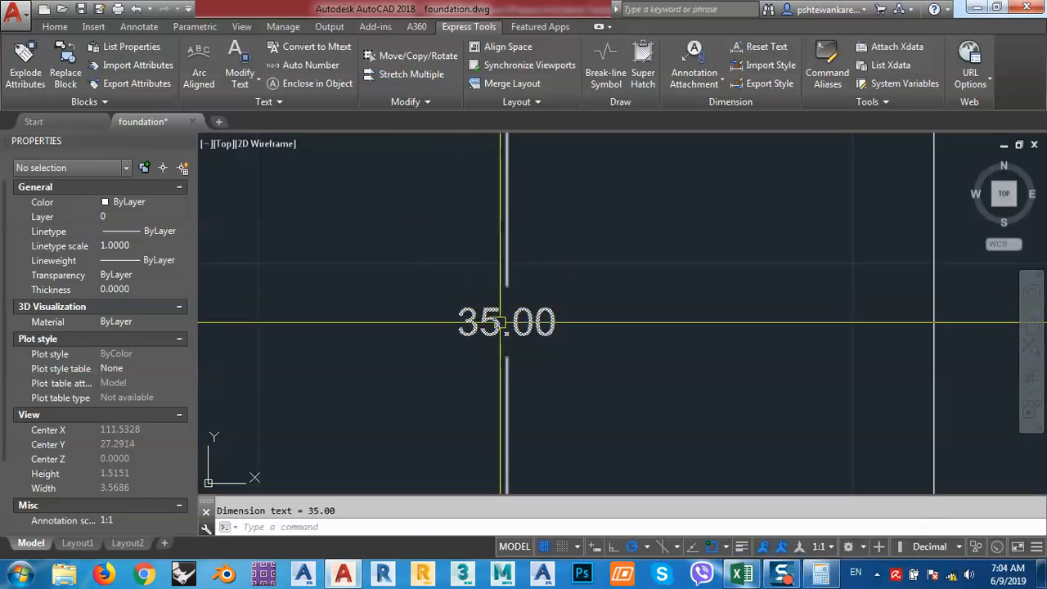
# - Divide 35 by 12 in the Calculator and recheck the outer side's dimension in the drawing
pyautogui.click(821, 575)
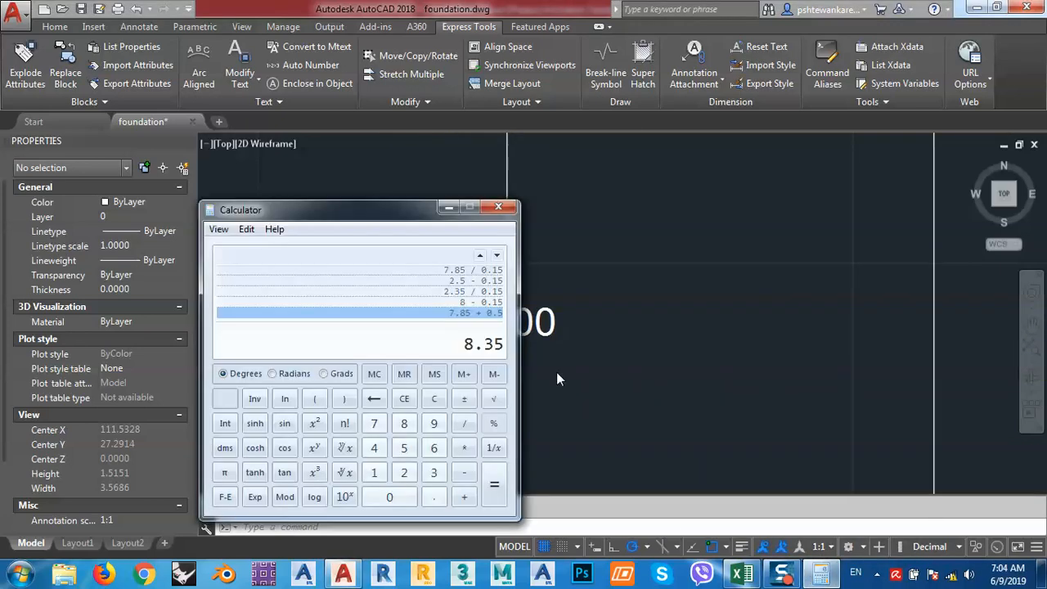
pyautogui.moveTo(391, 220); pyautogui.dragTo(265, 192)
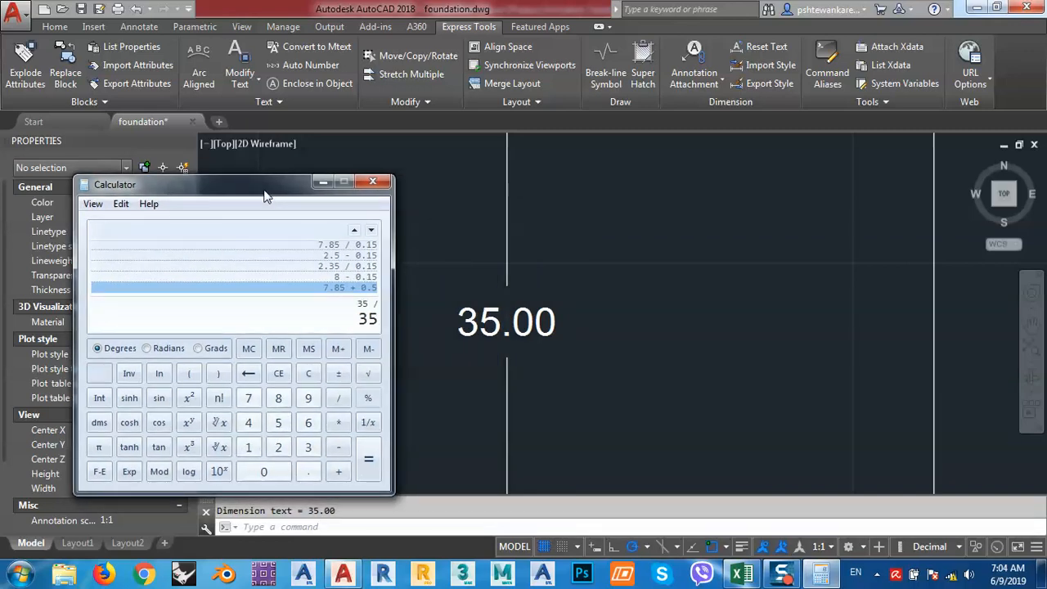
pyautogui.press('Return')
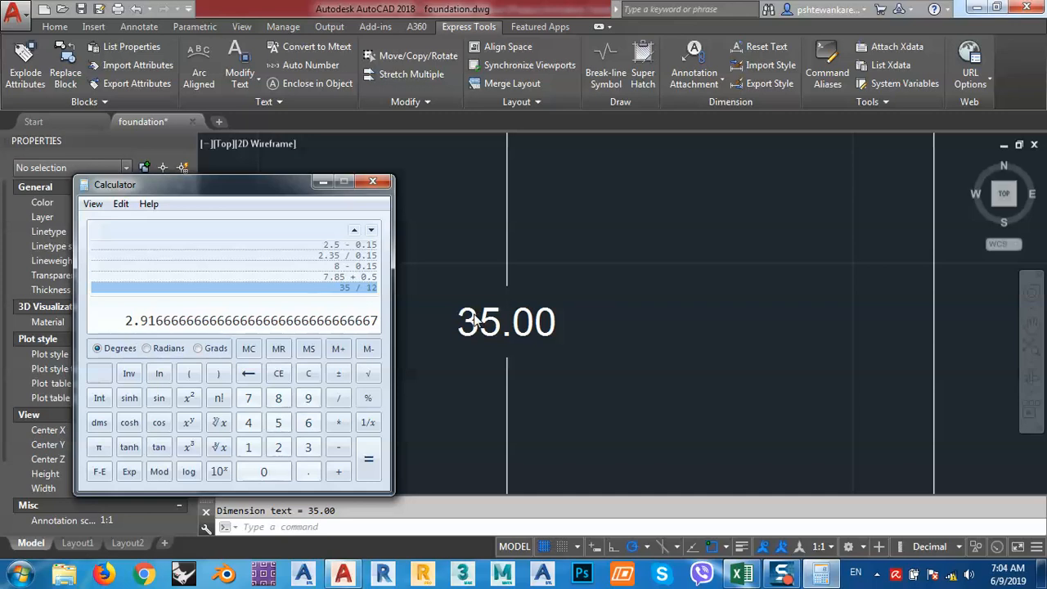
pyautogui.click(572, 307)
pyautogui.scroll(-5, 510, 311)
pyautogui.moveTo(510, 311); pyautogui.dragTo(528, 347, button='middle')
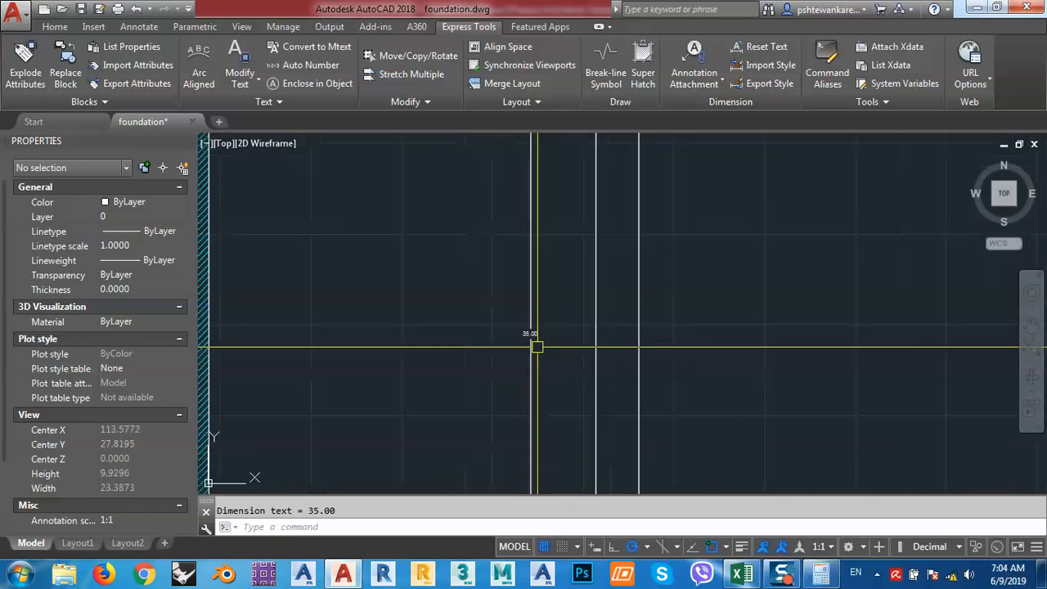
pyautogui.moveTo(537, 347); pyautogui.dragTo(538, 303, button='middle')
pyautogui.scroll(2, 504, 279)
pyautogui.scroll(5, 503, 279)
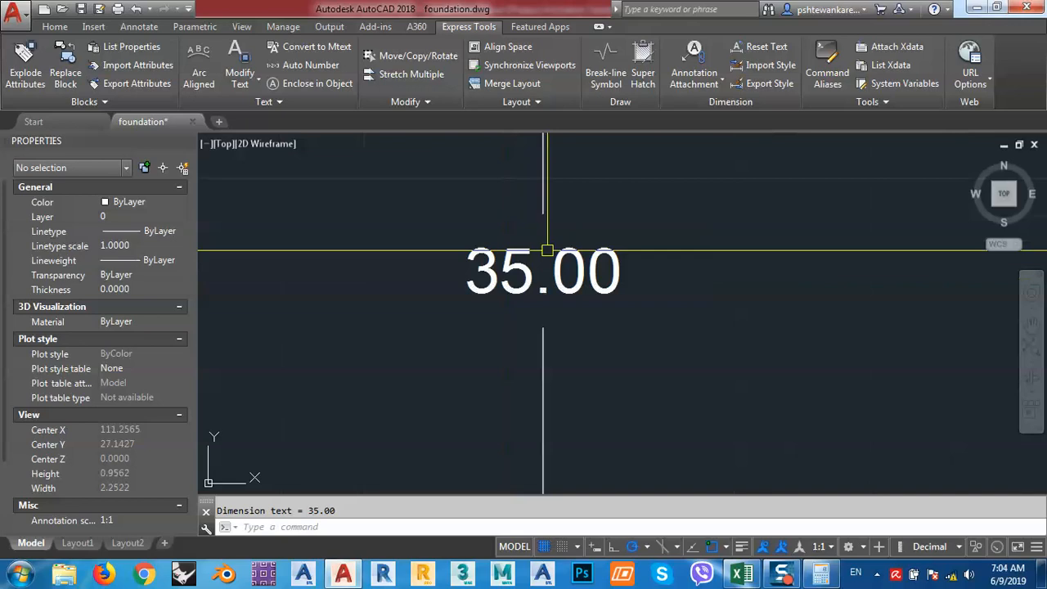
# - In the Calculator, compute 50 * 16 * 2, and compute the bar length 35 - 0.15 + 1.65 divided by 12
pyautogui.click(821, 573)
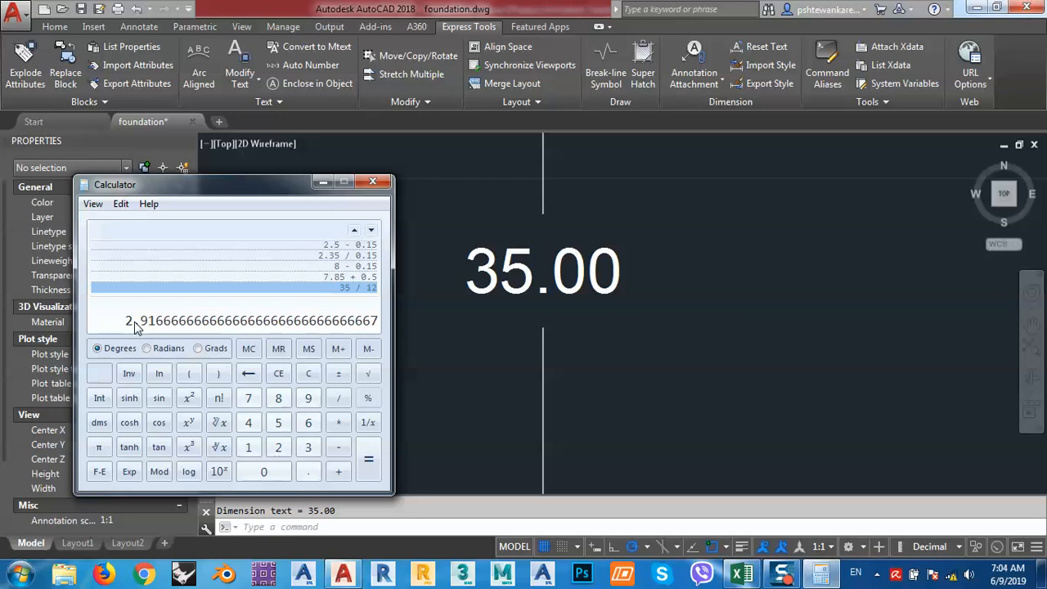
pyautogui.press('Escape')
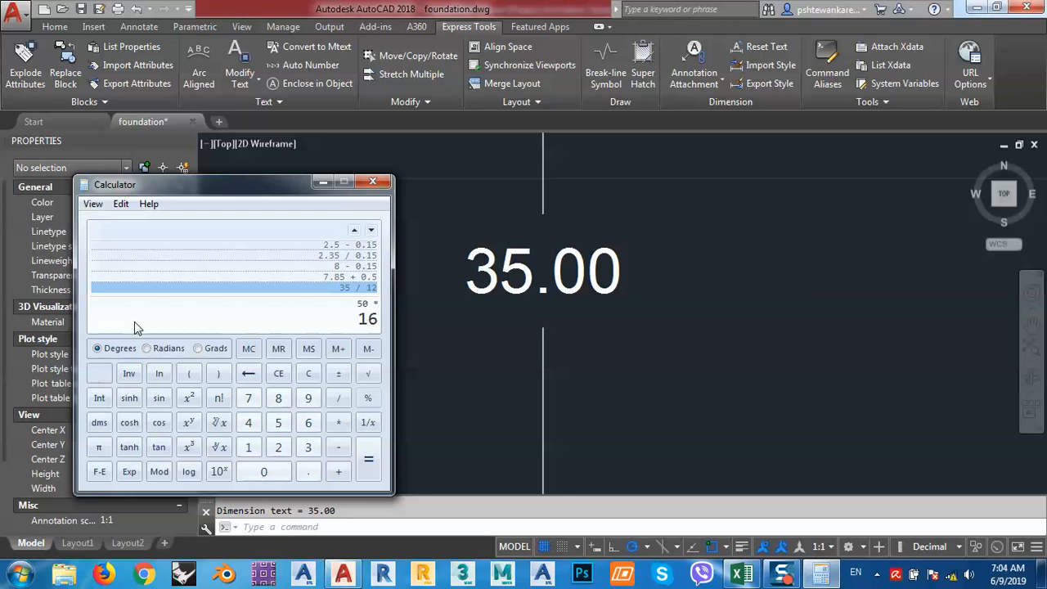
pyautogui.press('Return')
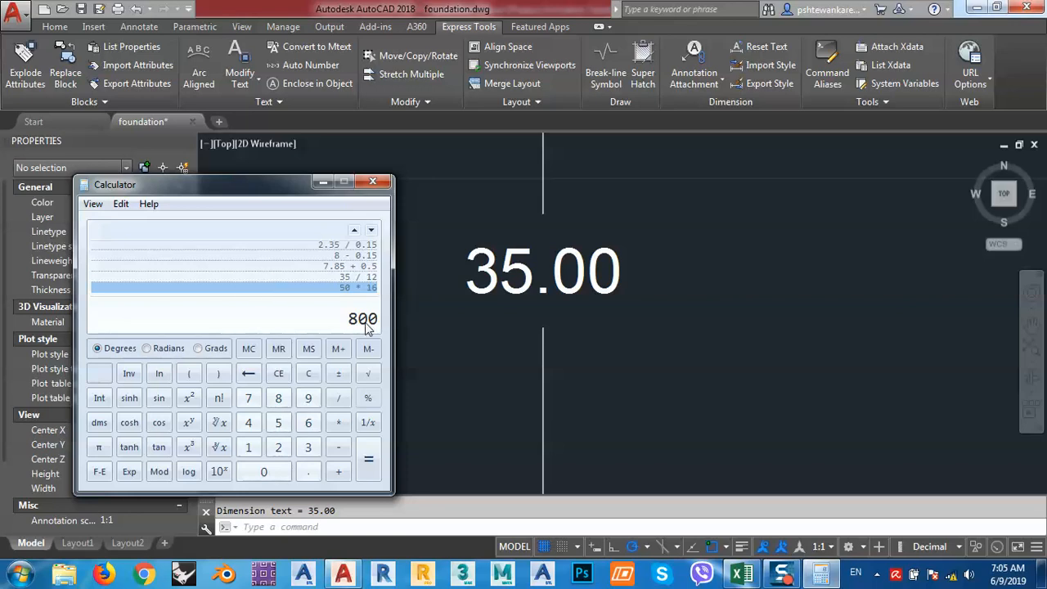
pyautogui.write('2')
pyautogui.press('Return')
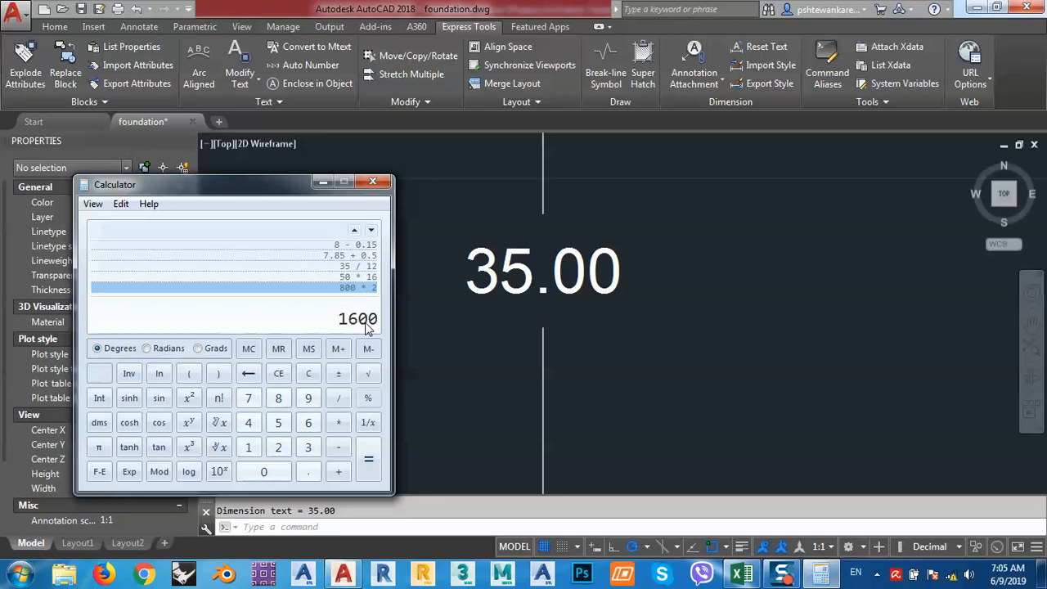
pyautogui.write('35 - 0.15')
pyautogui.press('Return')
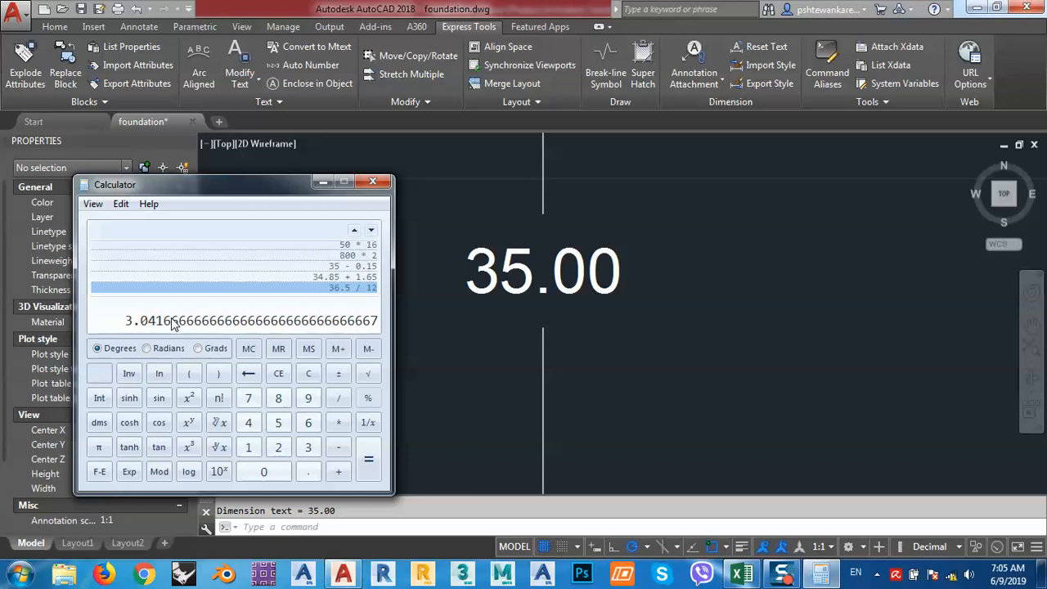
# - Draw a 35-long vertical line over the copied outline's outer left edge, from its lower corner to its upper corner
pyautogui.click(598, 280)
pyautogui.scroll(-10, 598, 280)
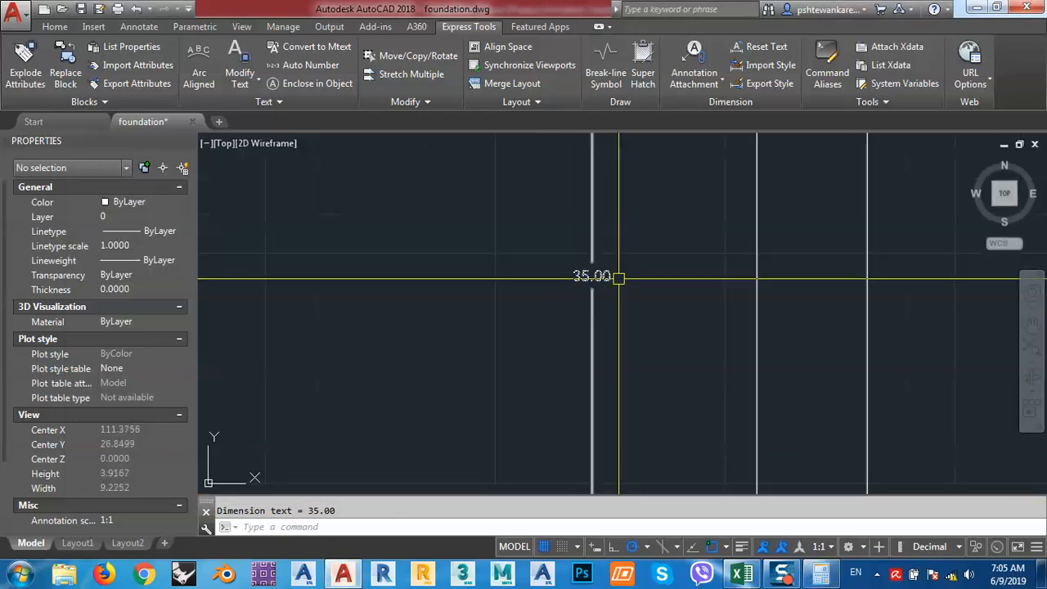
pyautogui.scroll(6, 638, 403)
pyautogui.moveTo(628, 434); pyautogui.dragTo(632, 323, button='middle')
pyautogui.moveTo(628, 442)
pyautogui.mouseDown(button='middle')
pyautogui.moveTo(657, 399)
pyautogui.moveTo(668, 403)
pyautogui.mouseUp(button='middle')
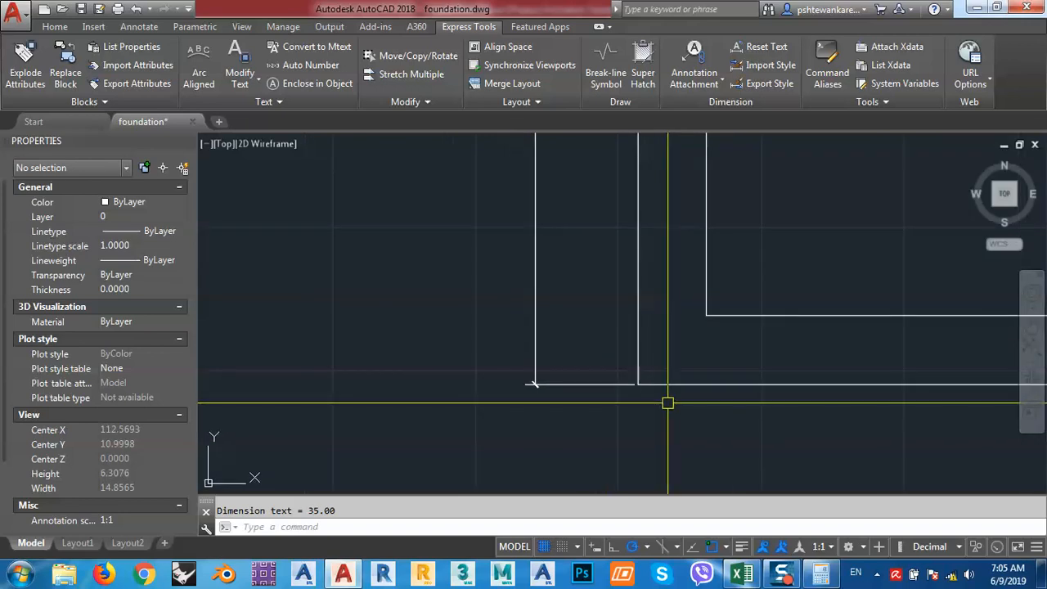
pyautogui.write('l')
pyautogui.press('Return')
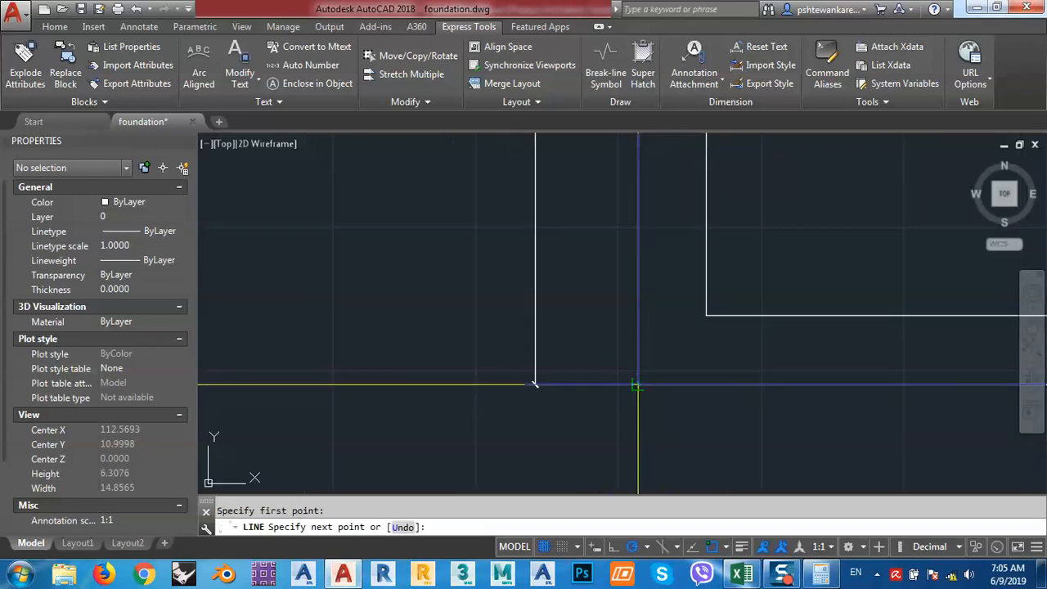
pyautogui.scroll(-5, 535, 383)
pyautogui.scroll(5, 627, 206)
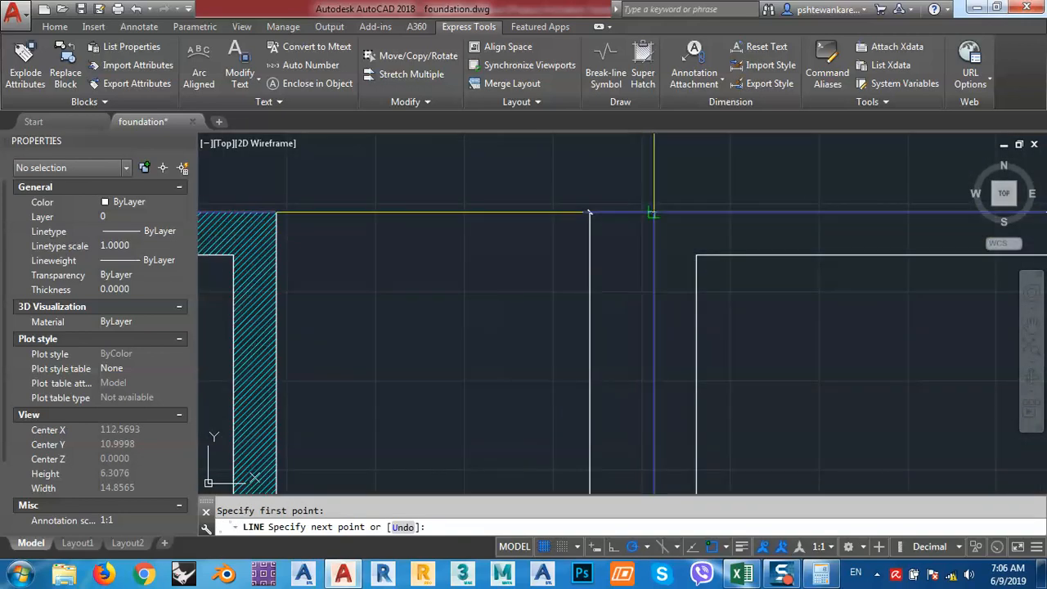
pyautogui.click(654, 213)
pyautogui.press('Escape')
# - Move the new vertical line left into the gap between the hatched plan and the copied outline's side dimension
pyautogui.click(654, 299)
pyautogui.scroll(-5, 629, 303)
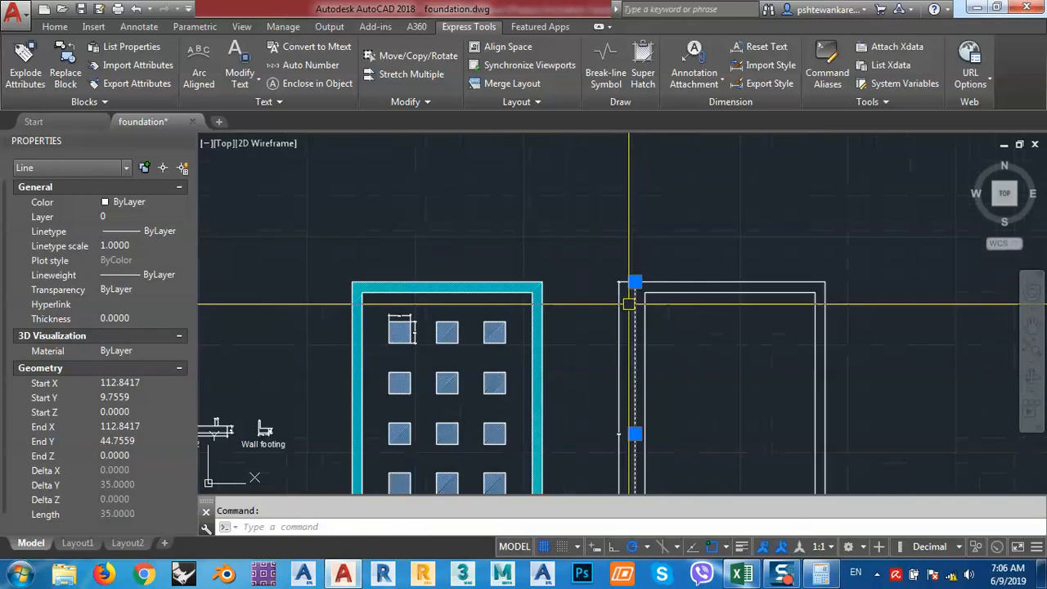
pyautogui.moveTo(648, 255); pyautogui.dragTo(657, 219, button='middle')
pyautogui.write('m')
pyautogui.press('Return')
pyautogui.click(677, 220)
pyautogui.click(623, 221)
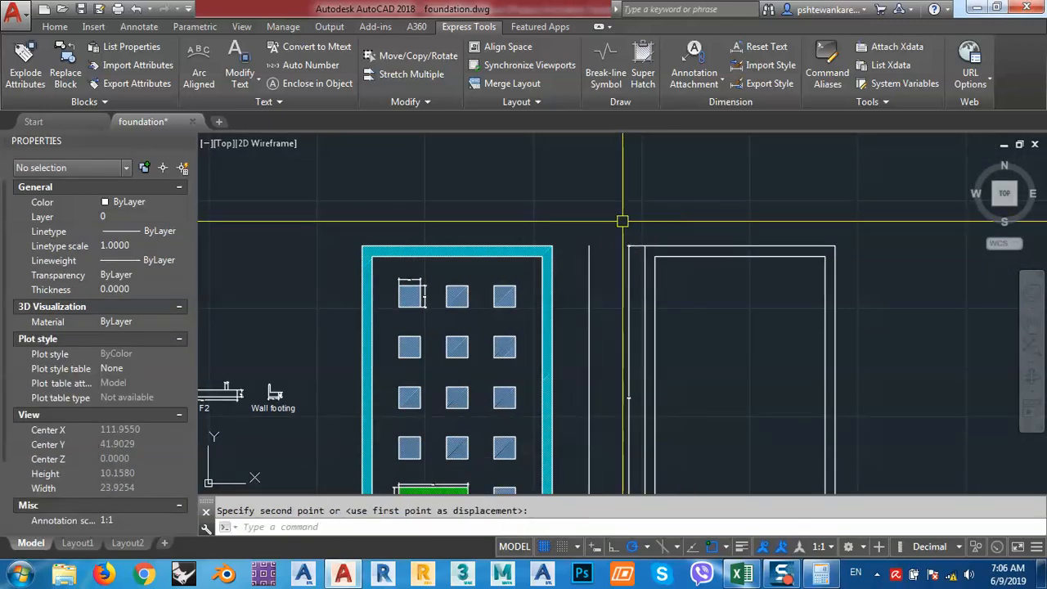
# - Draw a horizontal end line about 1.6 long, extending right from the lower end of the moved vertical line
pyautogui.scroll(4, 592, 448)
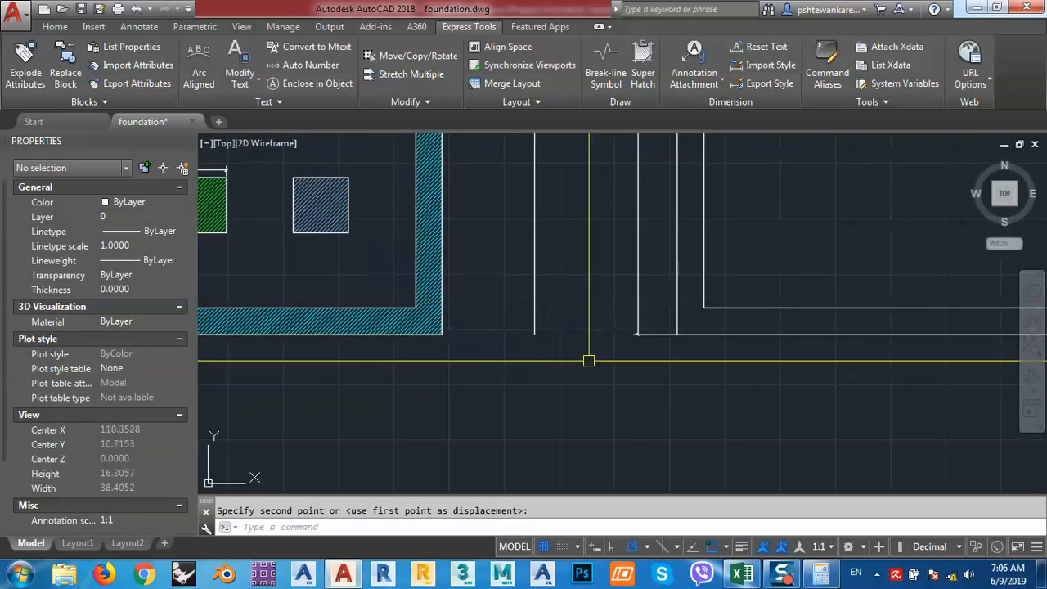
pyautogui.moveTo(613, 366); pyautogui.dragTo(609, 394, button='middle')
pyautogui.scroll(4, 553, 371)
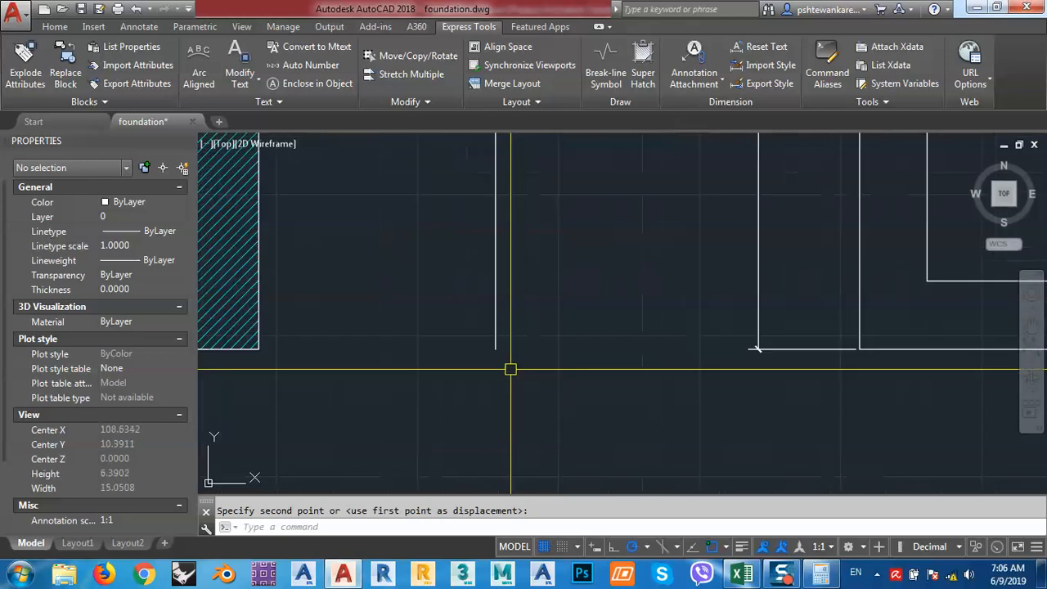
pyautogui.moveTo(511, 369); pyautogui.dragTo(532, 417, button='middle')
pyautogui.press('Escape')
pyautogui.write('l')
pyautogui.press('Return')
pyautogui.click(513, 384)
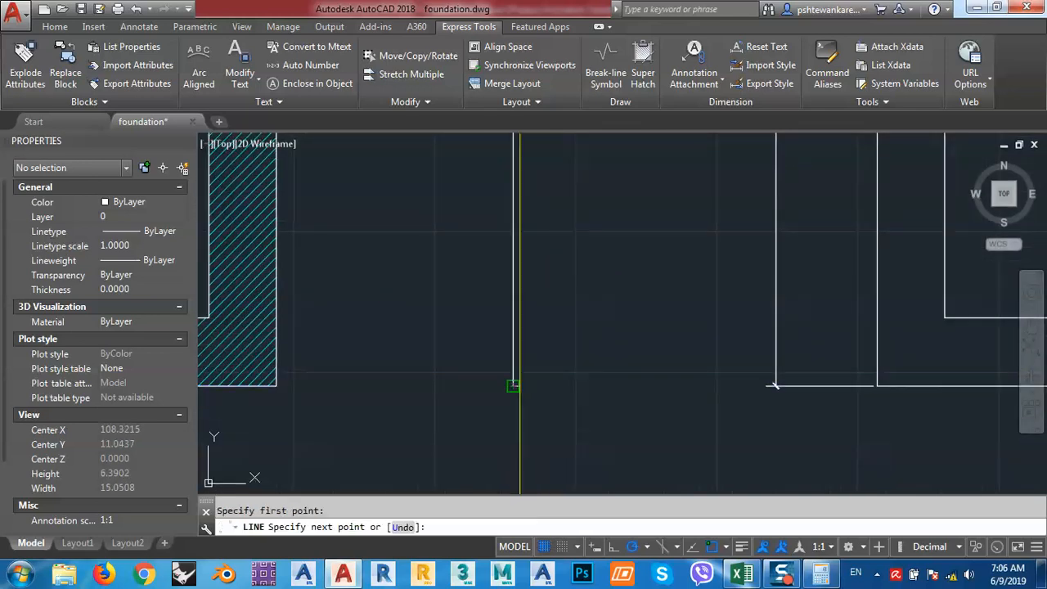
pyautogui.click(604, 385)
pyautogui.press('Escape')
# - Move the lower end line straight up by 0.15
pyautogui.click(595, 430)
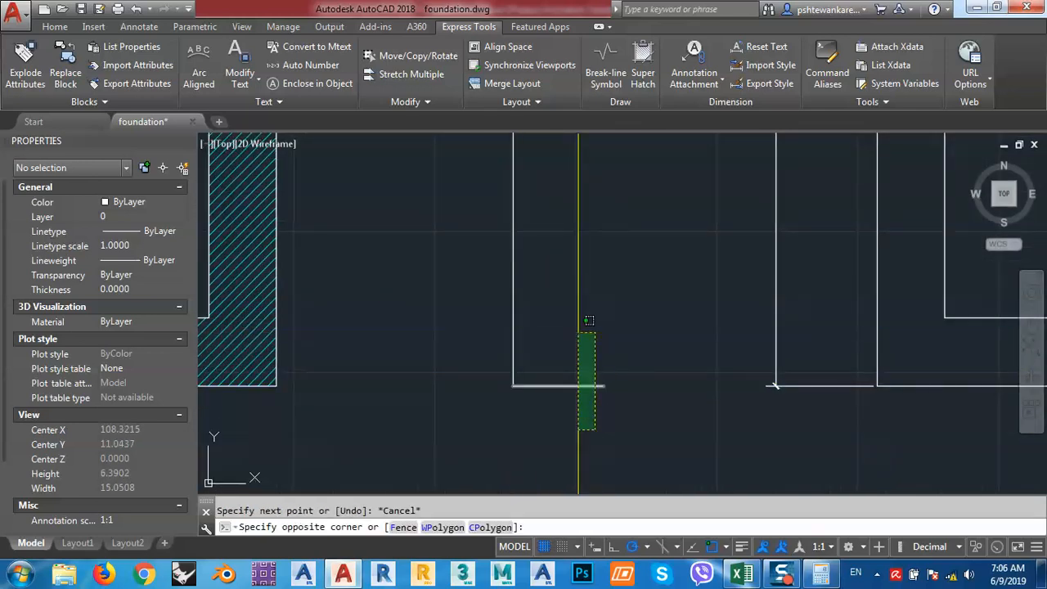
pyautogui.click(581, 325)
pyautogui.moveTo(615, 331); pyautogui.dragTo(609, 354, button='middle')
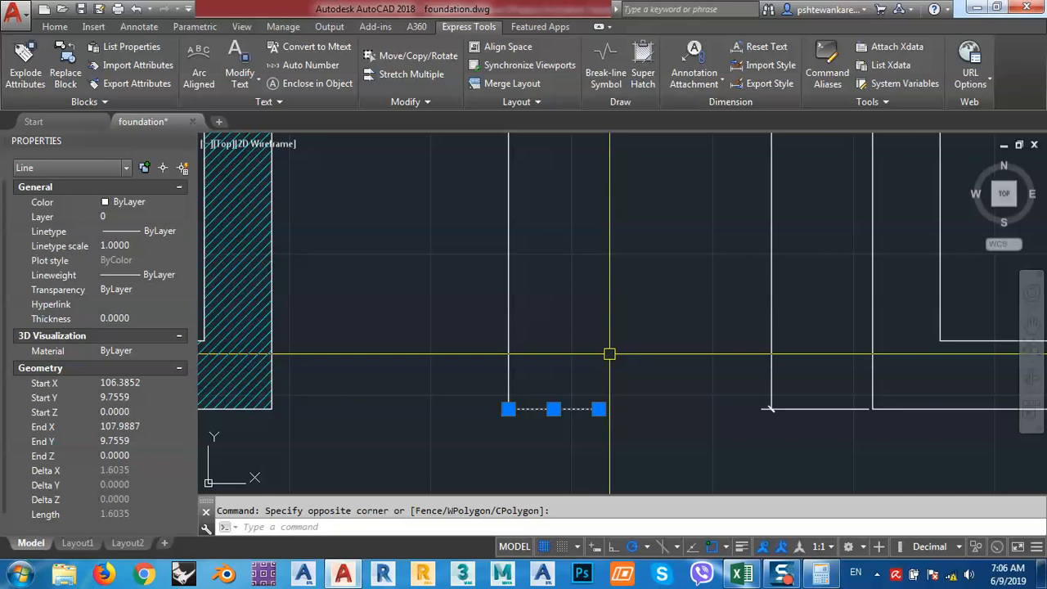
pyautogui.write('m')
pyautogui.press('Return')
pyautogui.click(600, 366)
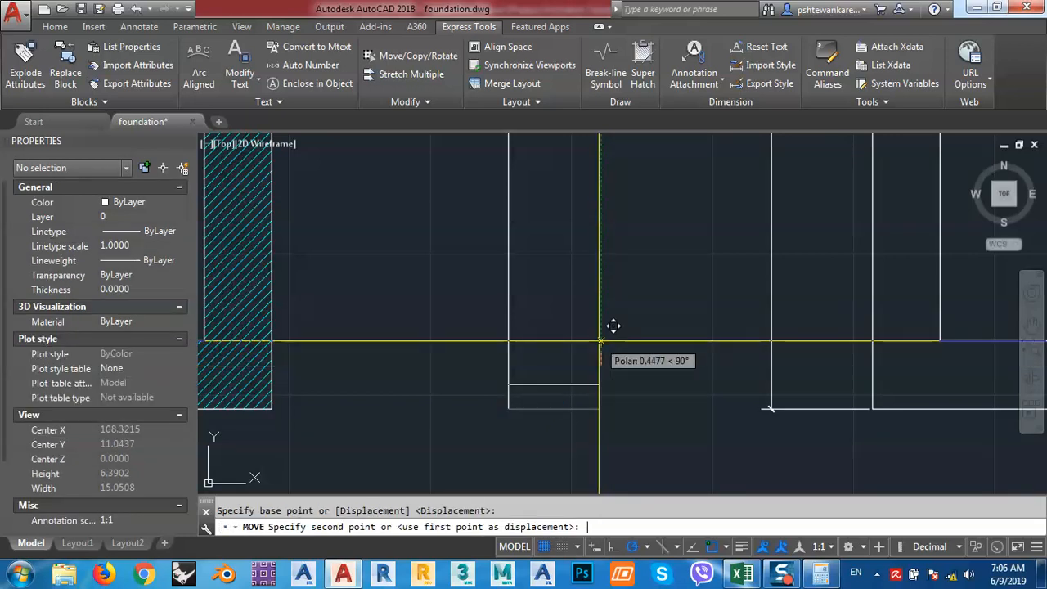
pyautogui.press('Return')
pyautogui.scroll(-5, 600, 335)
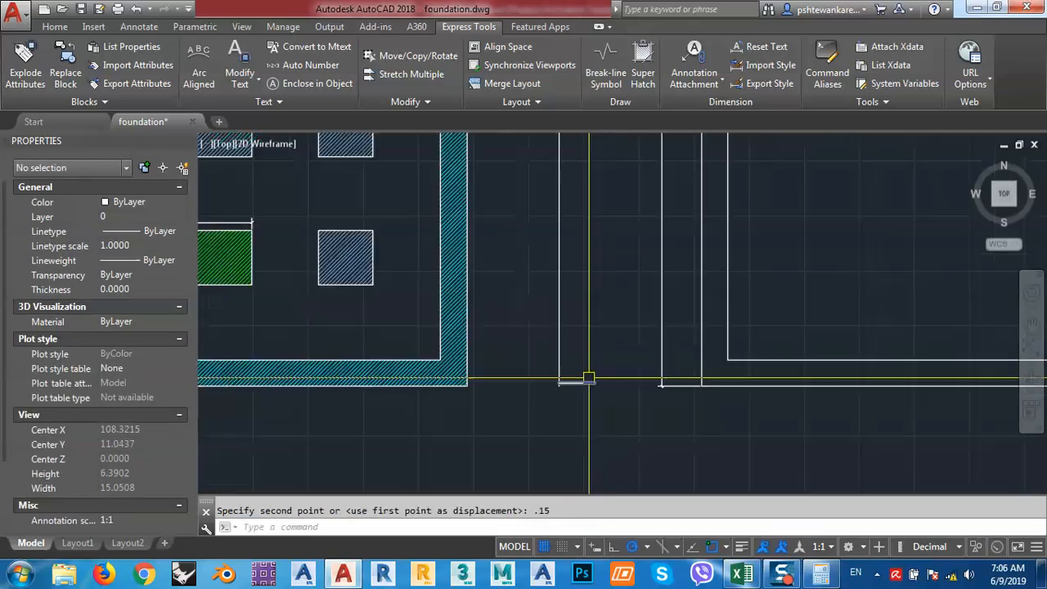
# - Draw a horizontal end line about 1.1 long, extending right from the upper end of the vertical line
pyautogui.scroll(8, 604, 243)
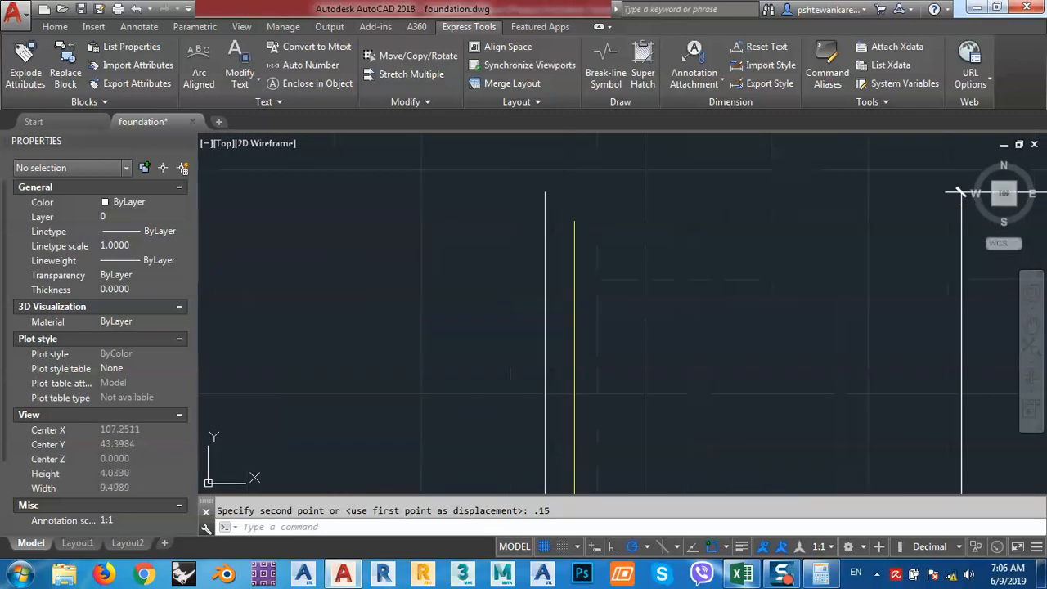
pyautogui.moveTo(575, 219); pyautogui.dragTo(549, 314, button='middle')
pyautogui.write('l')
pyautogui.press('Return')
pyautogui.click(518, 288)
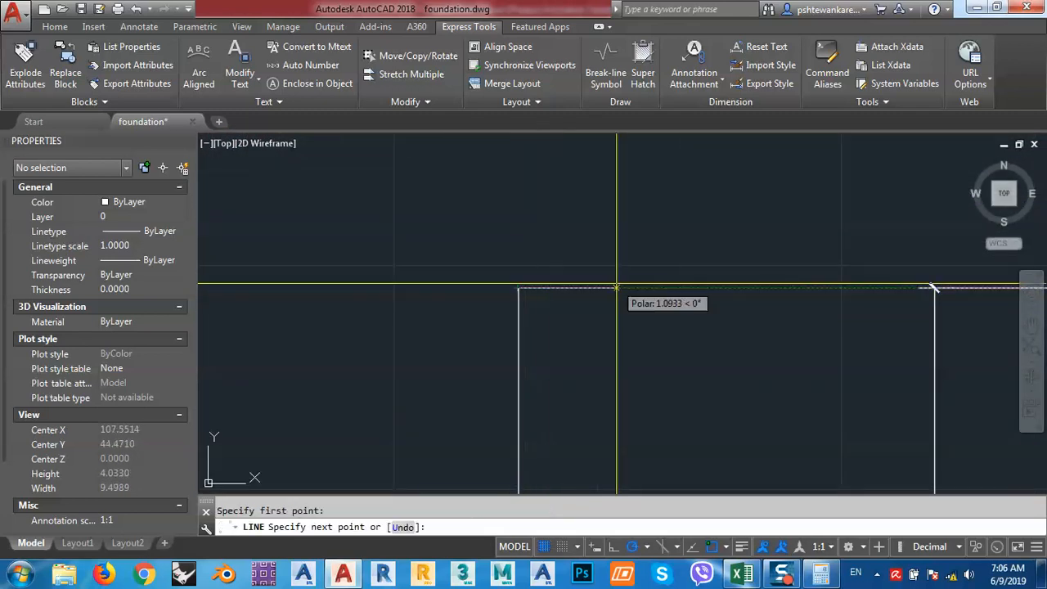
pyautogui.click(617, 287)
pyautogui.press('Escape')
# - Move the upper end line straight down by 0.15
pyautogui.click(597, 351)
pyautogui.click(574, 254)
pyautogui.write('m')
pyautogui.press('Return')
pyautogui.click(566, 203)
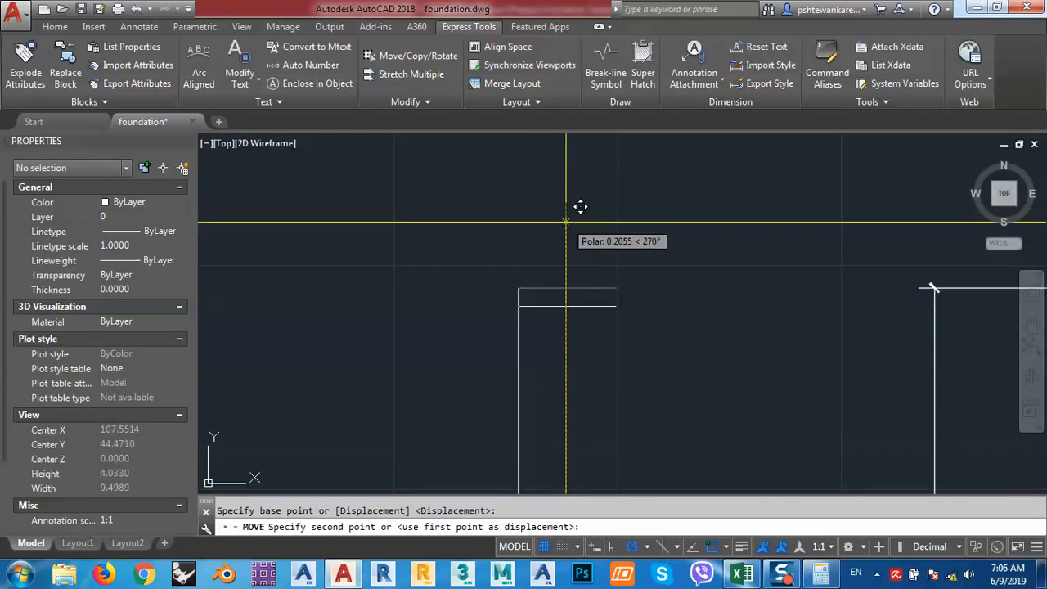
pyautogui.write('.15')
pyautogui.press('Return')
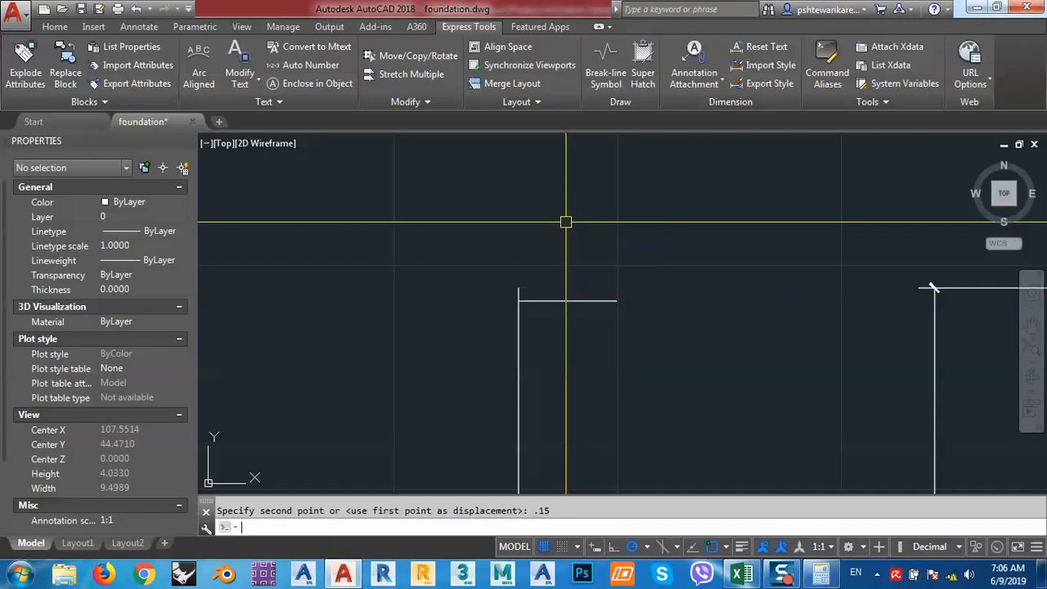
# - Trim the vertical line's stubs that project above the upper end line and below the lower end line
pyautogui.write('tr')
pyautogui.press('Return')
pyautogui.press('Return')
pyautogui.scroll(6, 520, 291)
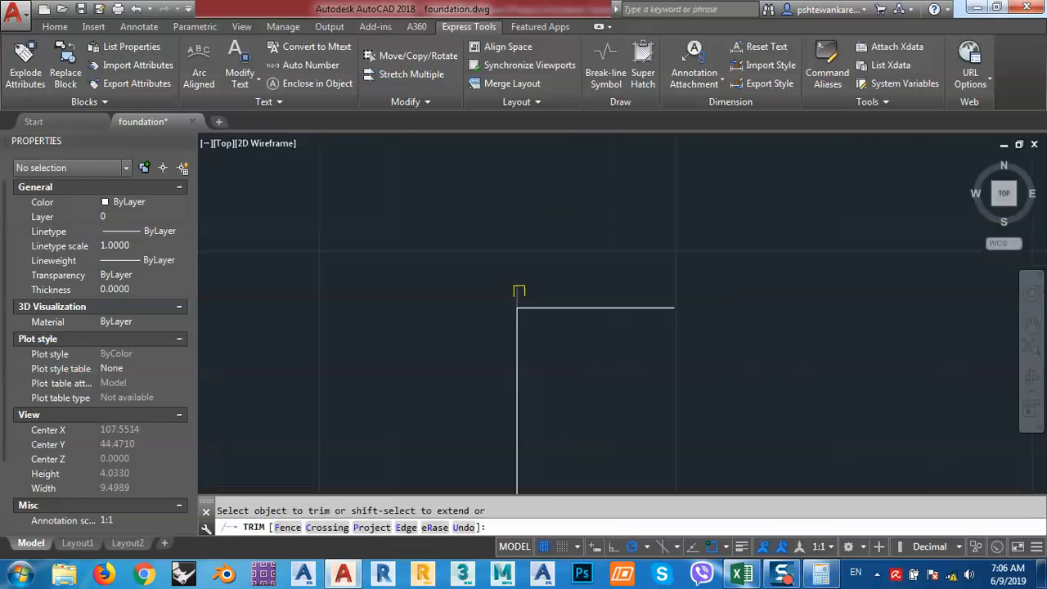
pyautogui.click(560, 267)
pyautogui.click(482, 289)
pyautogui.scroll(-8, 528, 142)
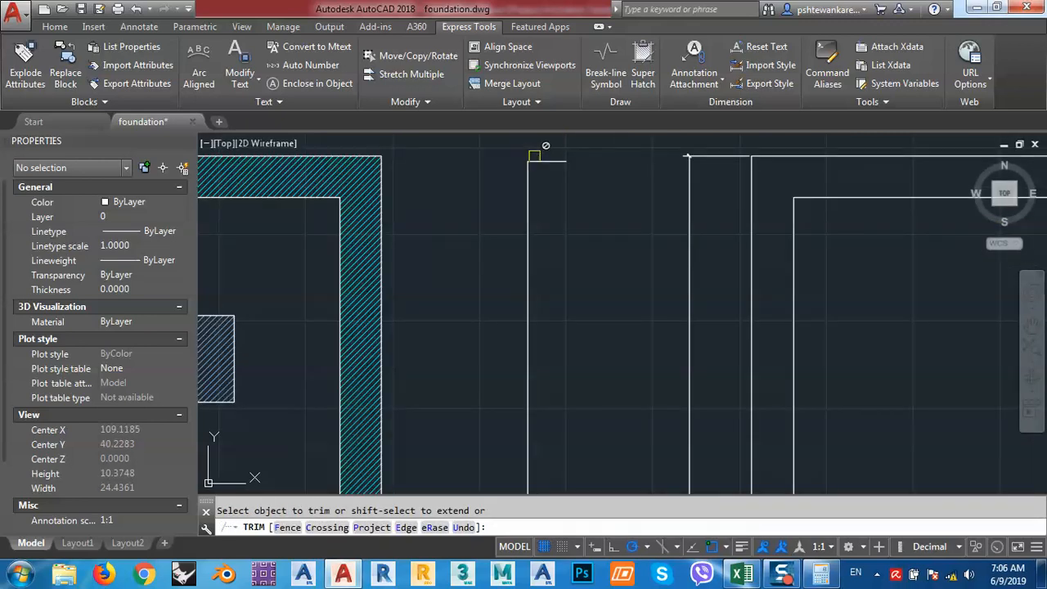
pyautogui.scroll(-3, 534, 155)
pyautogui.scroll(10, 526, 339)
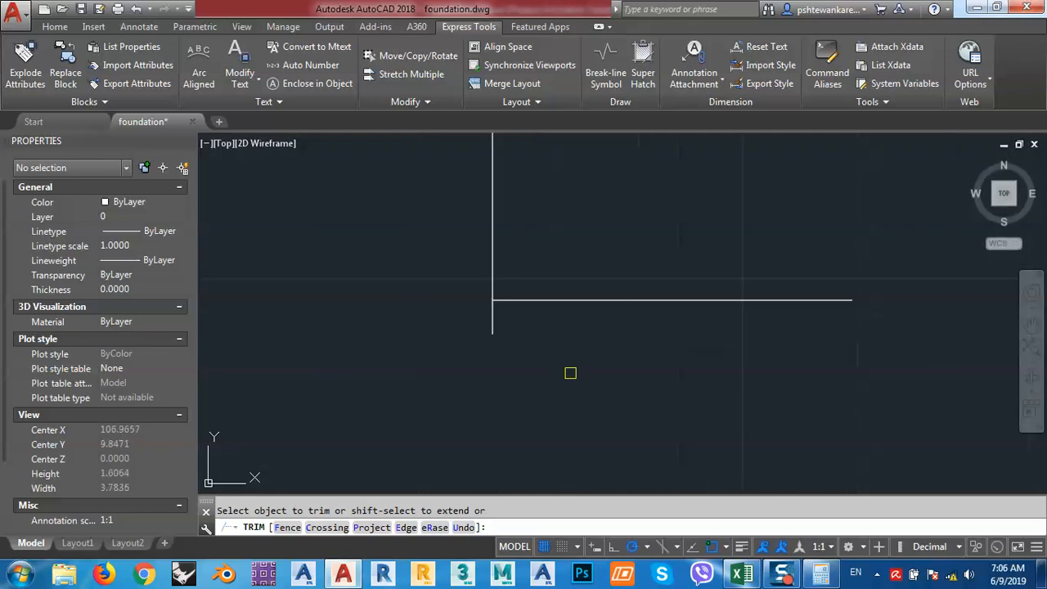
pyautogui.click(571, 373)
pyautogui.click(448, 323)
pyautogui.press('Escape')
pyautogui.scroll(-6, 507, 355)
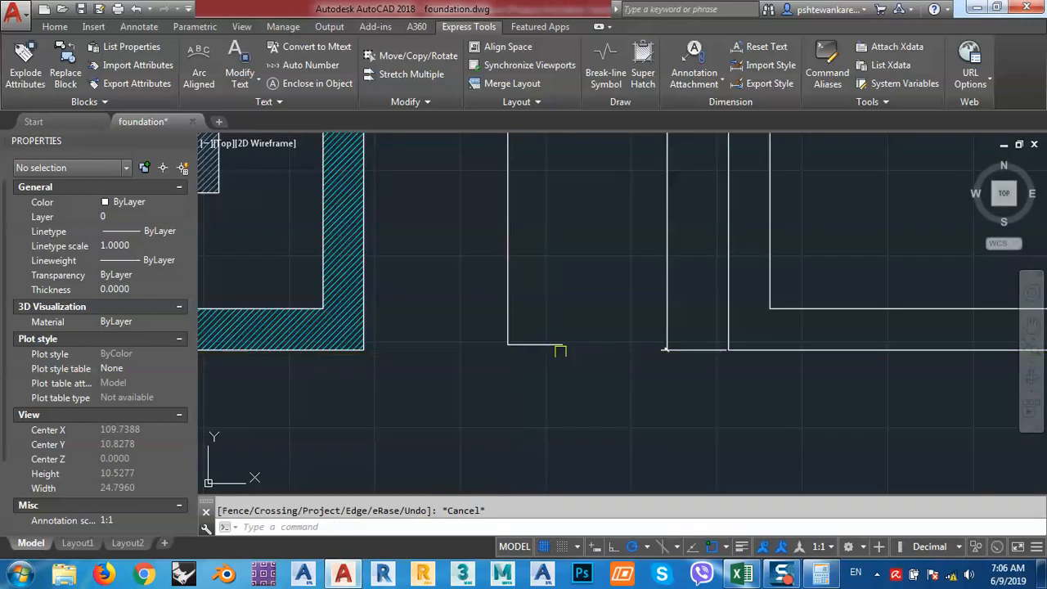
# - Offset the lower end line upward by 12 to mark the first bar's length
pyautogui.moveTo(544, 347)
pyautogui.mouseDown(button='middle')
pyautogui.moveTo(571, 341)
pyautogui.moveTo(581, 352)
pyautogui.moveTo(564, 395)
pyautogui.mouseUp(button='middle')
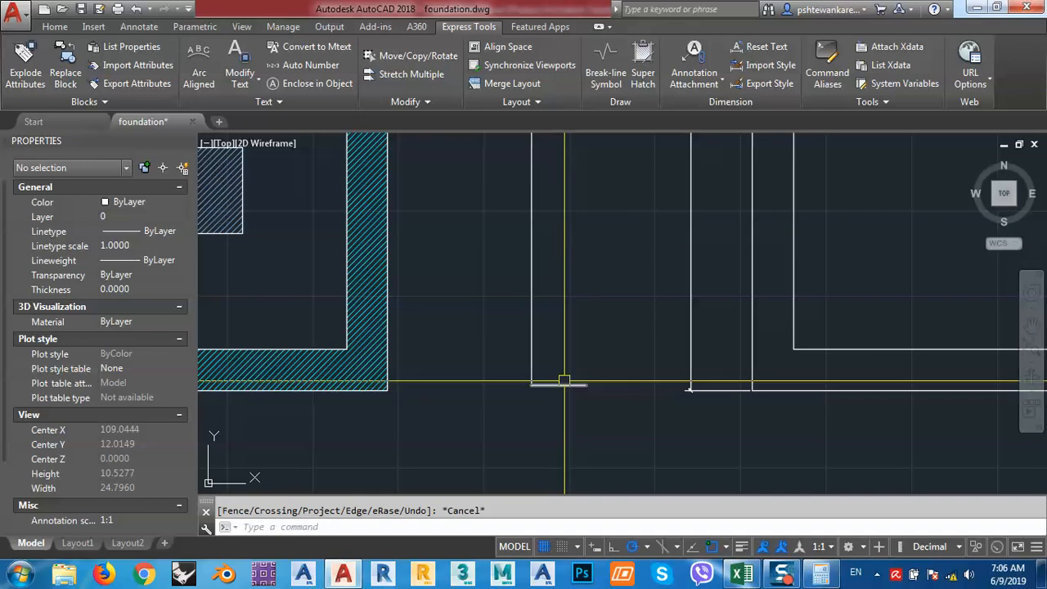
pyautogui.moveTo(545, 322); pyautogui.dragTo(552, 338, button='middle')
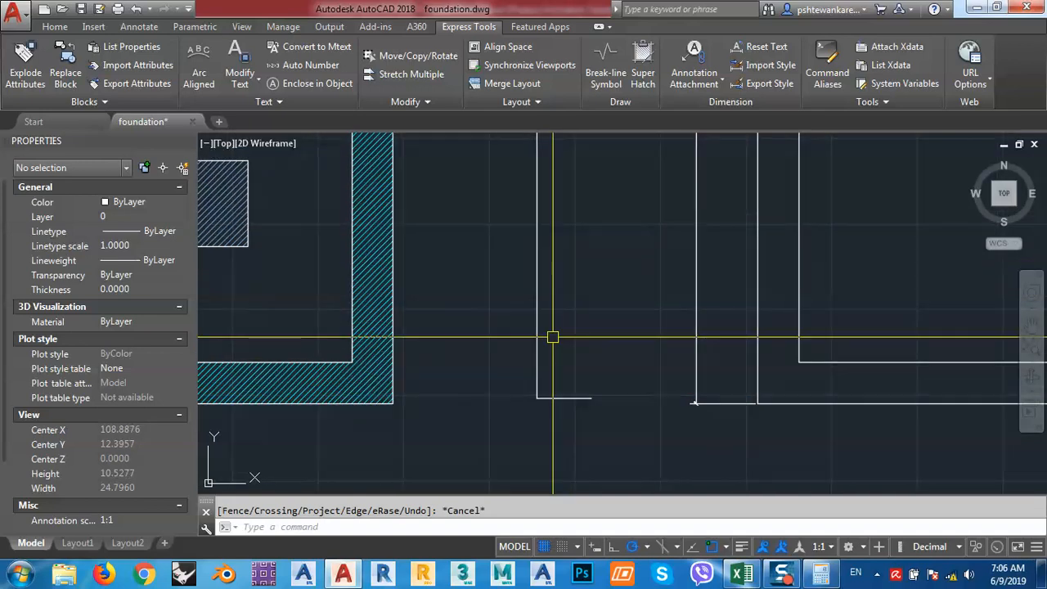
pyautogui.write('o')
pyautogui.press('Return')
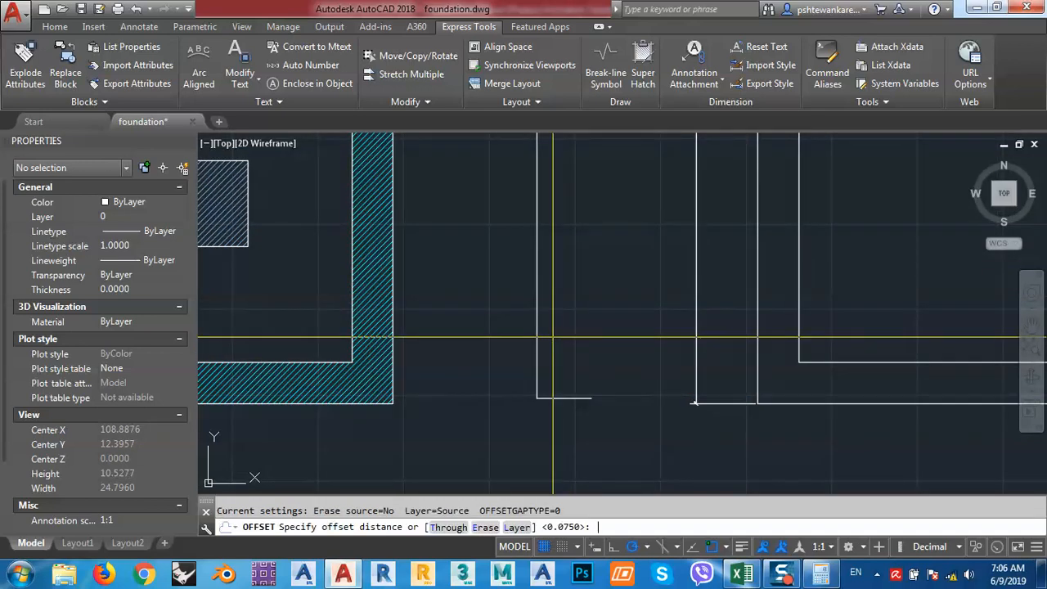
pyautogui.press('Return')
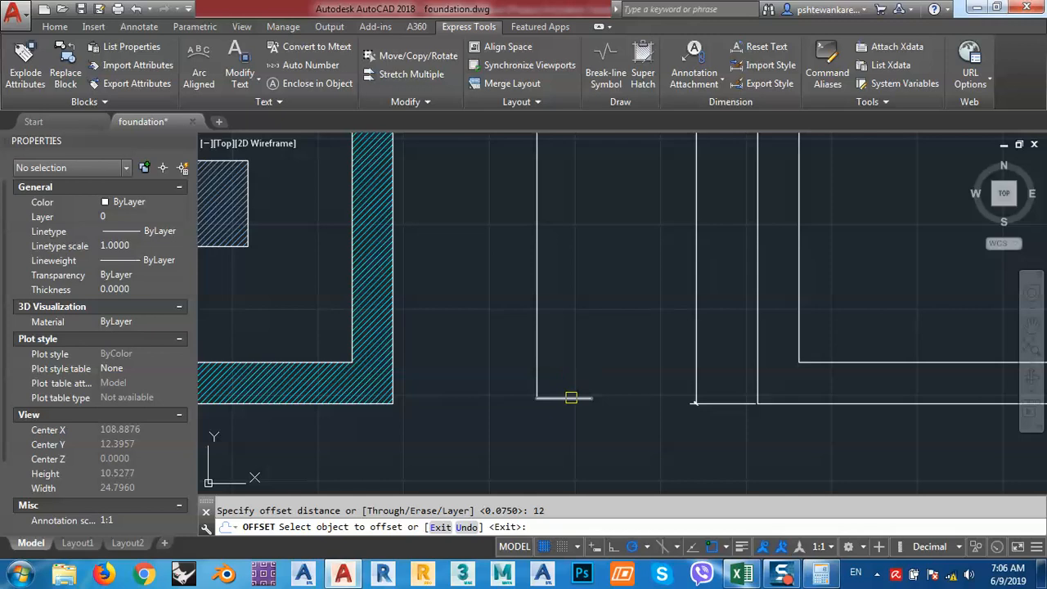
pyautogui.click(571, 397)
pyautogui.click(571, 260)
pyautogui.scroll(-3, 573, 266)
pyautogui.moveTo(582, 227); pyautogui.dragTo(599, 273, button='middle')
pyautogui.scroll(3, 594, 251)
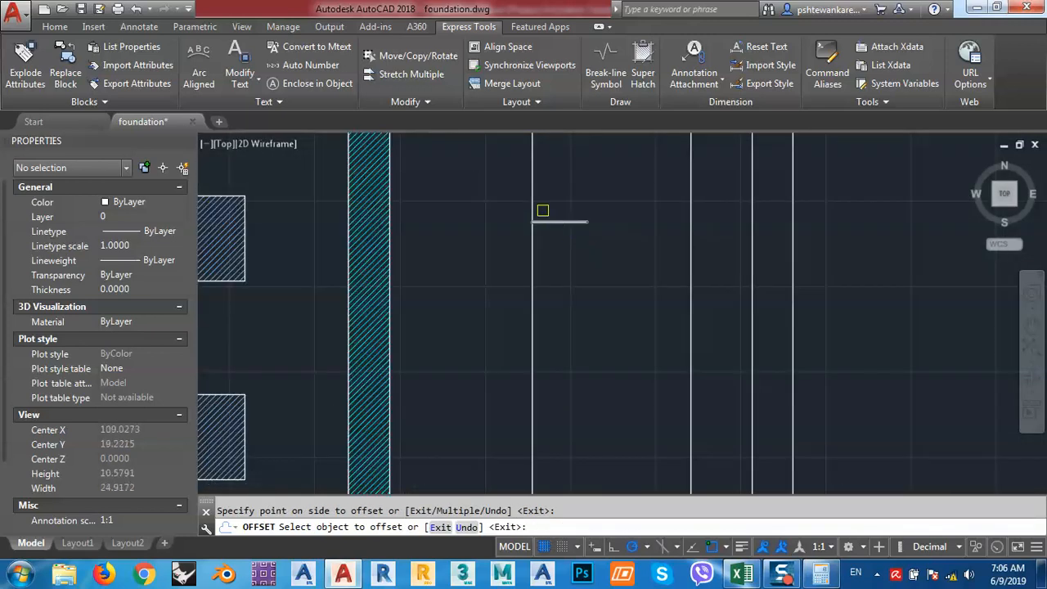
pyautogui.scroll(2, 543, 211)
pyautogui.moveTo(542, 211); pyautogui.dragTo(567, 275, button='middle')
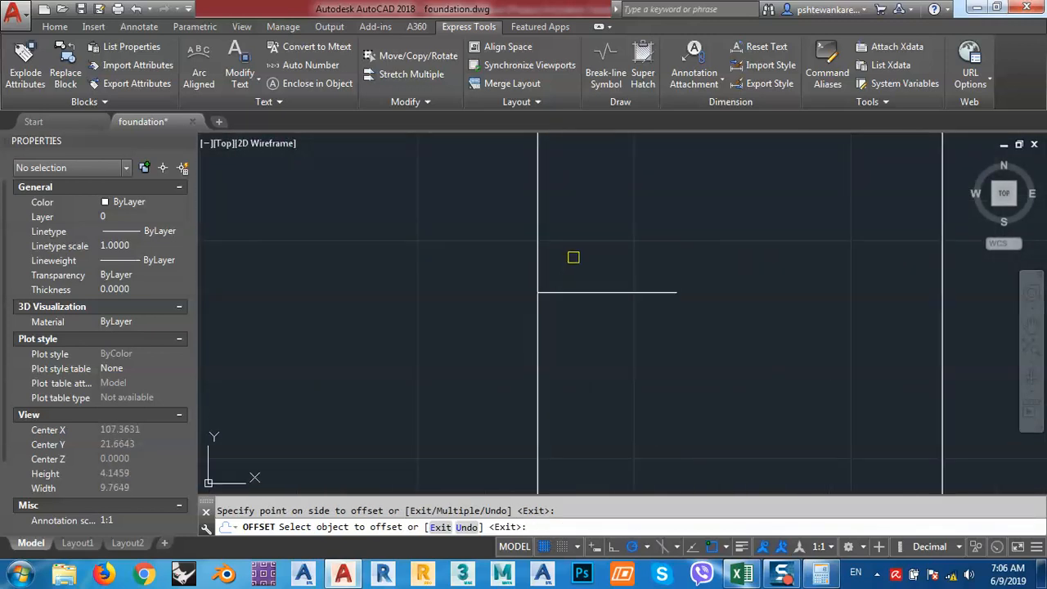
pyautogui.press('Escape')
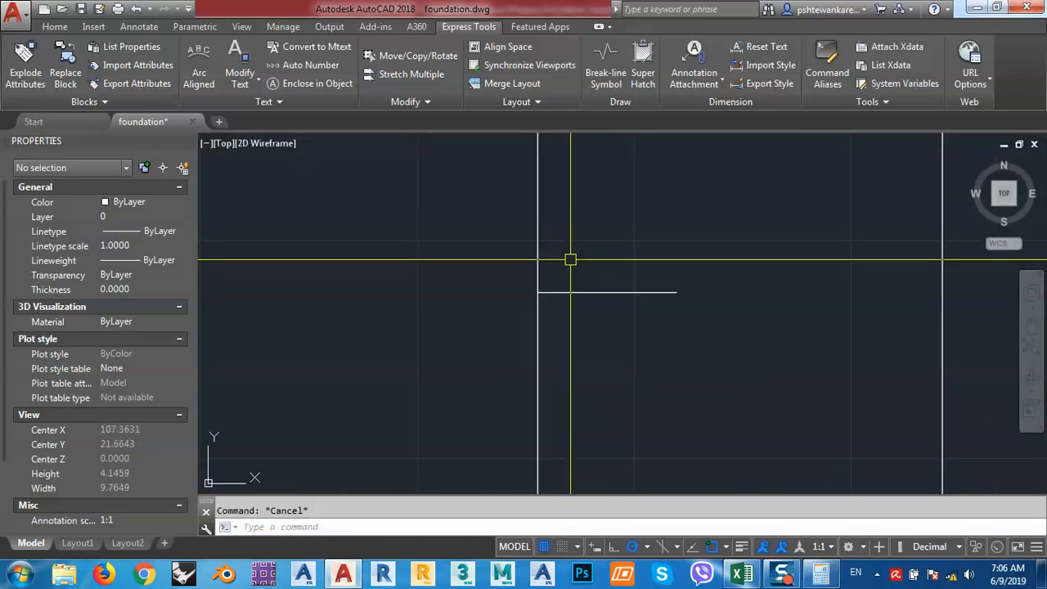
# - Trim away the part of the vertical line above the offset mark, leaving a 12-long first bar
pyautogui.write('tr')
pyautogui.press('Return')
pyautogui.press('Return')
pyautogui.click(538, 245)
pyautogui.press('Escape')
pyautogui.scroll(-10, 540, 287)
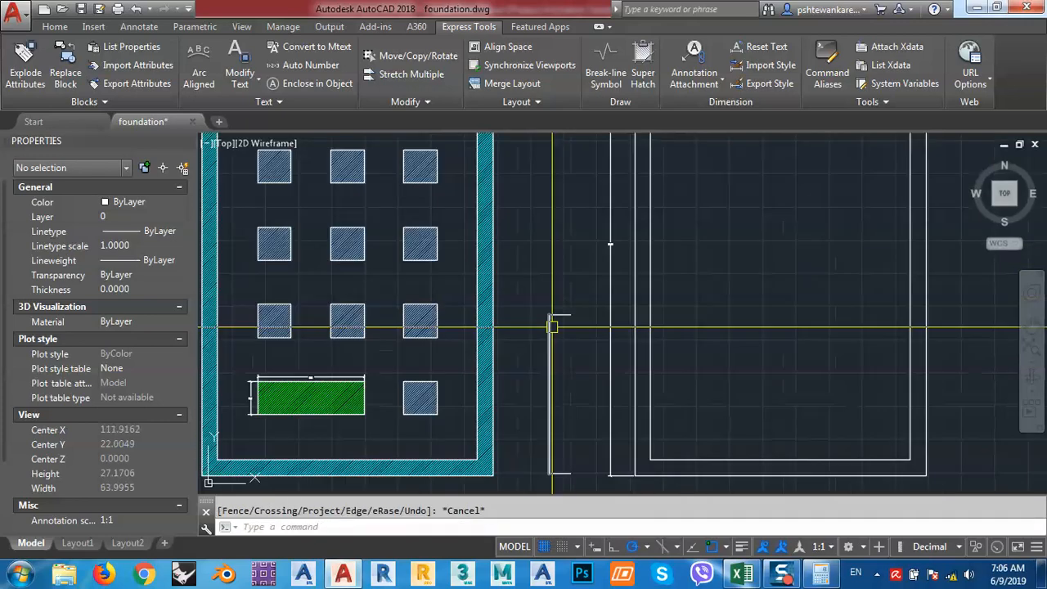
# - Copy the 12-long vertical bar upward twice from a base point 0.8 above its lower end, so that successive bars overlap by 0.8
pyautogui.scroll(3, 544, 320)
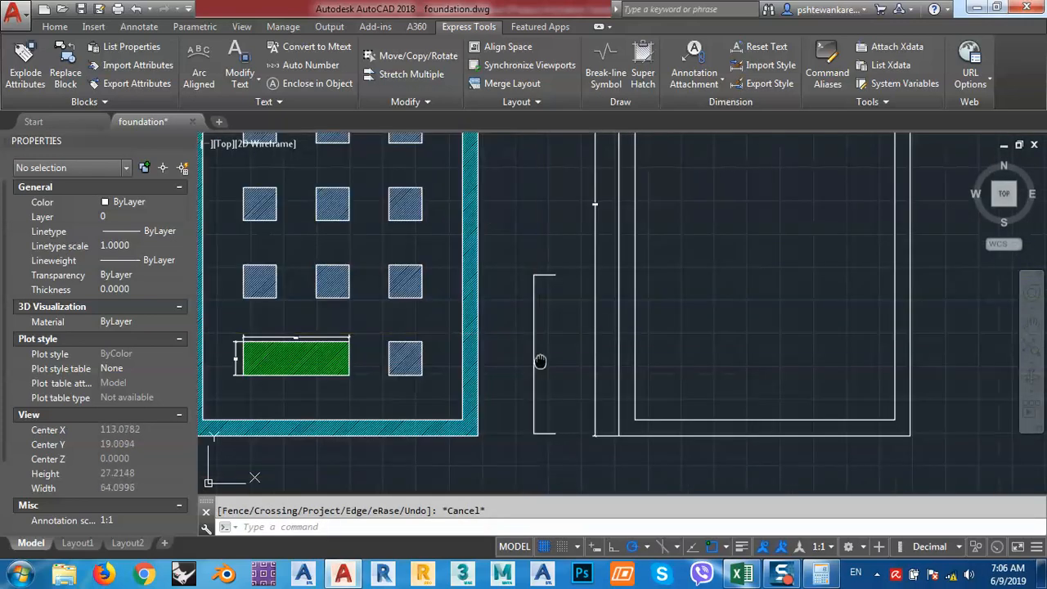
pyautogui.scroll(6, 535, 245)
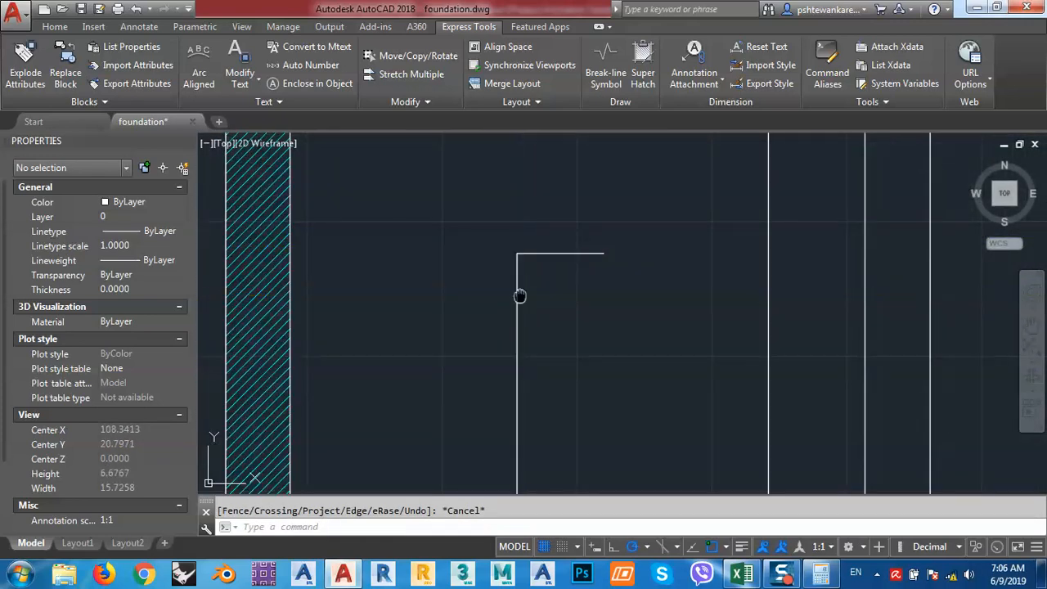
pyautogui.scroll(-2, 533, 286)
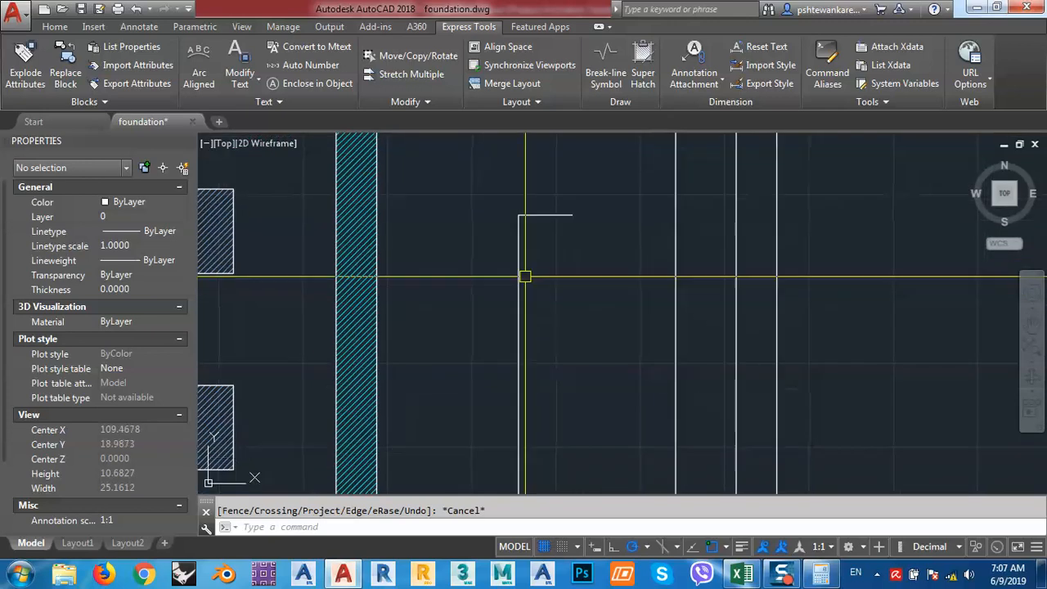
pyautogui.scroll(2, 521, 214)
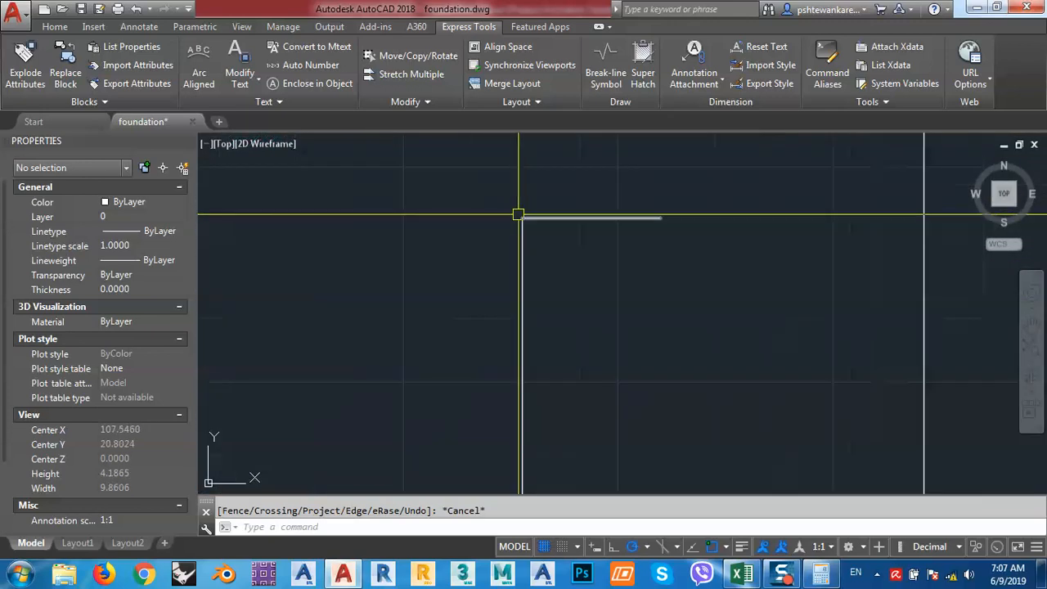
pyautogui.scroll(-4, 520, 214)
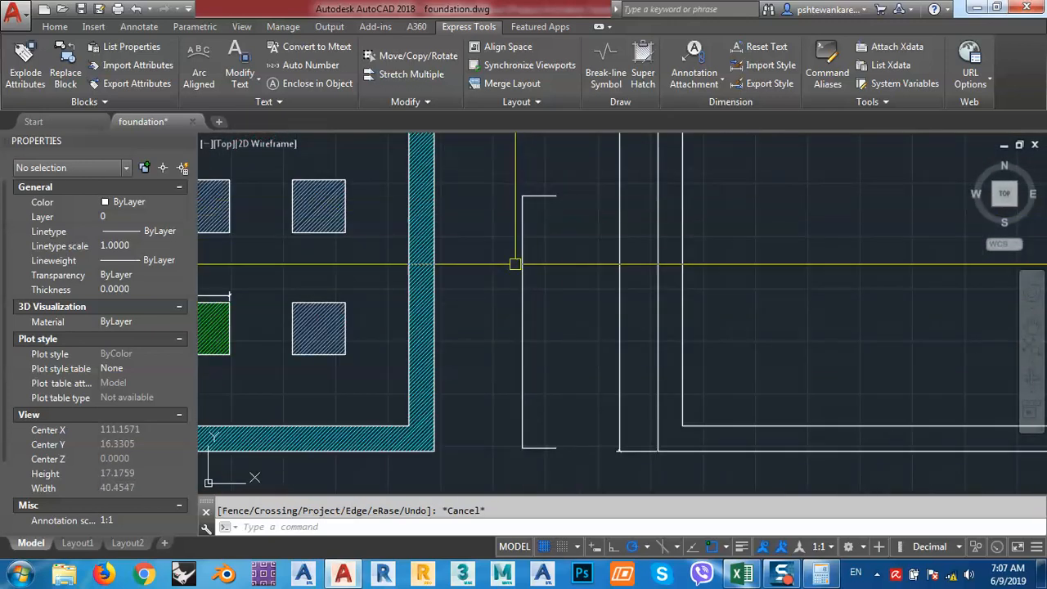
pyautogui.click(541, 298)
pyautogui.click(506, 321)
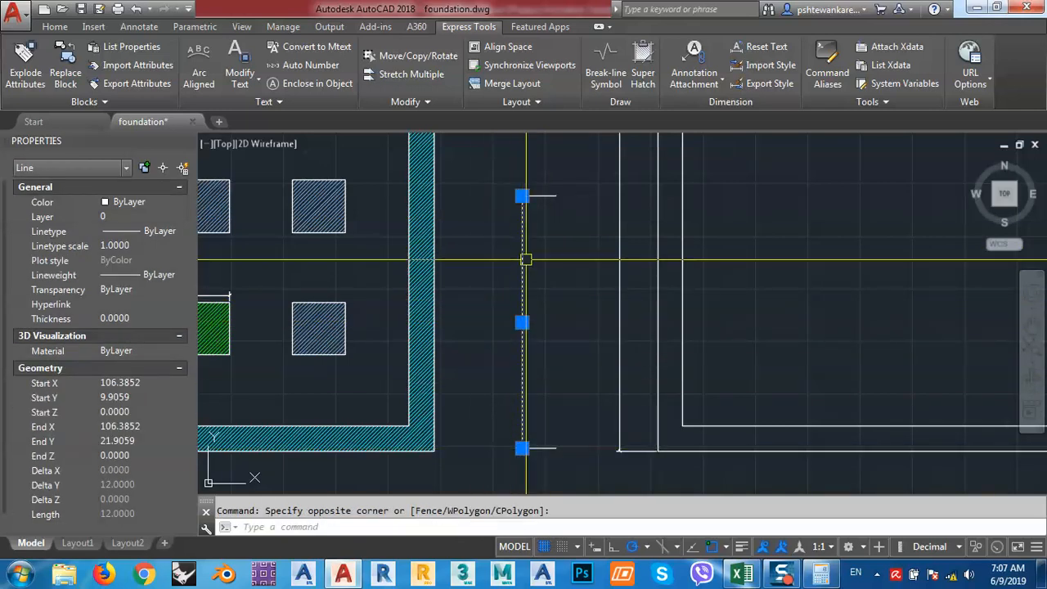
pyautogui.moveTo(532, 343); pyautogui.dragTo(520, 298, button='middle')
pyautogui.scroll(4, 510, 403)
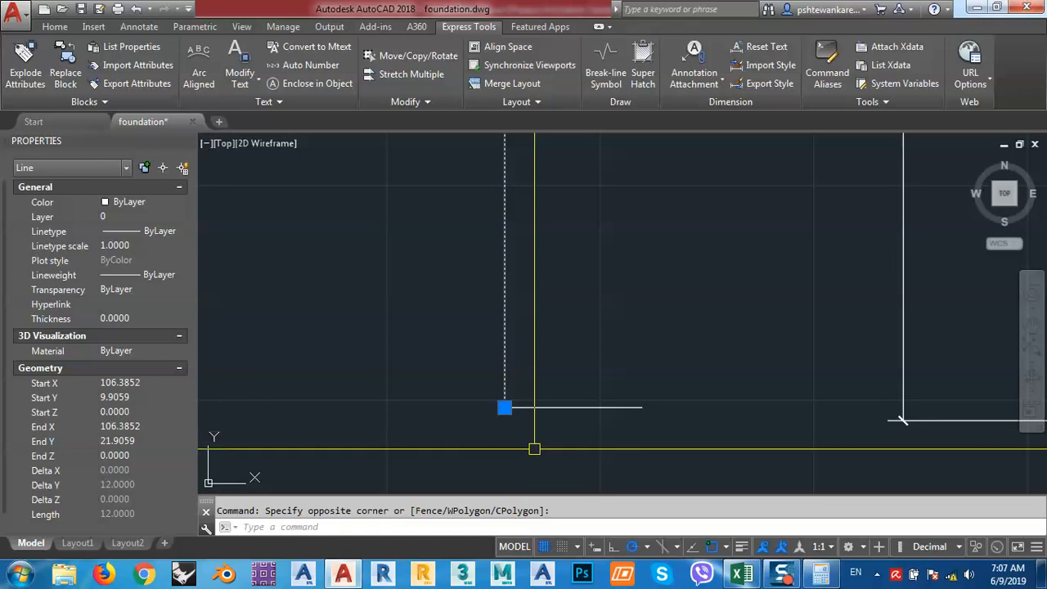
pyautogui.write('o')
pyautogui.press('Return')
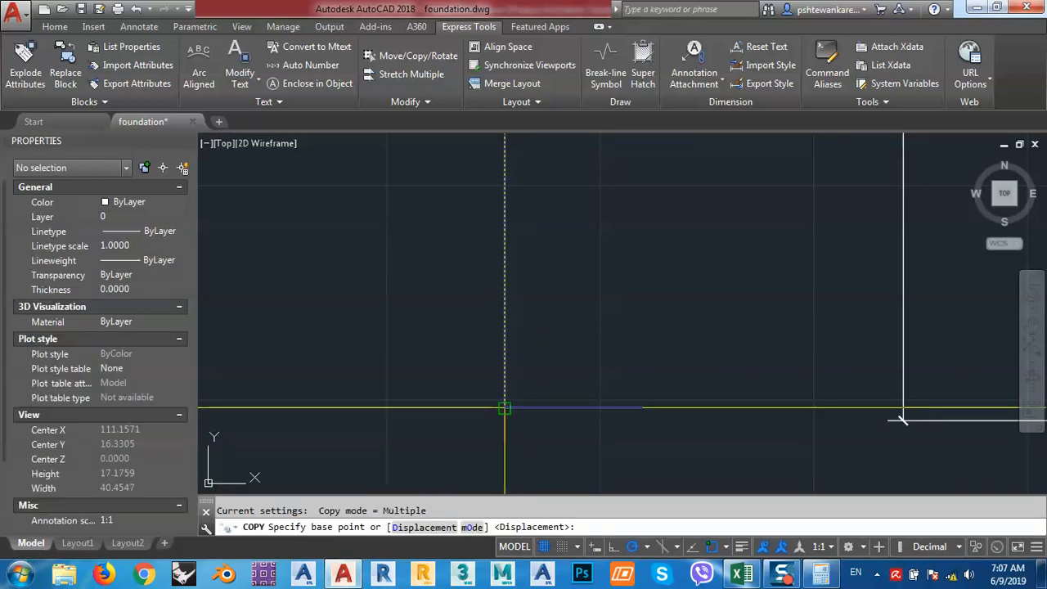
pyautogui.scroll(6, 502, 409)
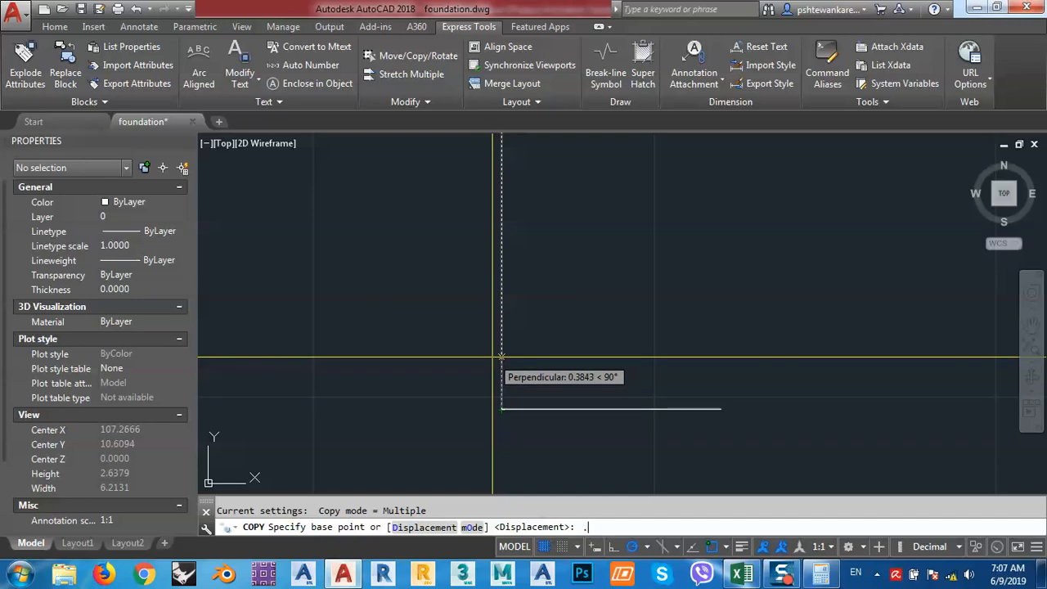
pyautogui.write('8')
pyautogui.press('Return')
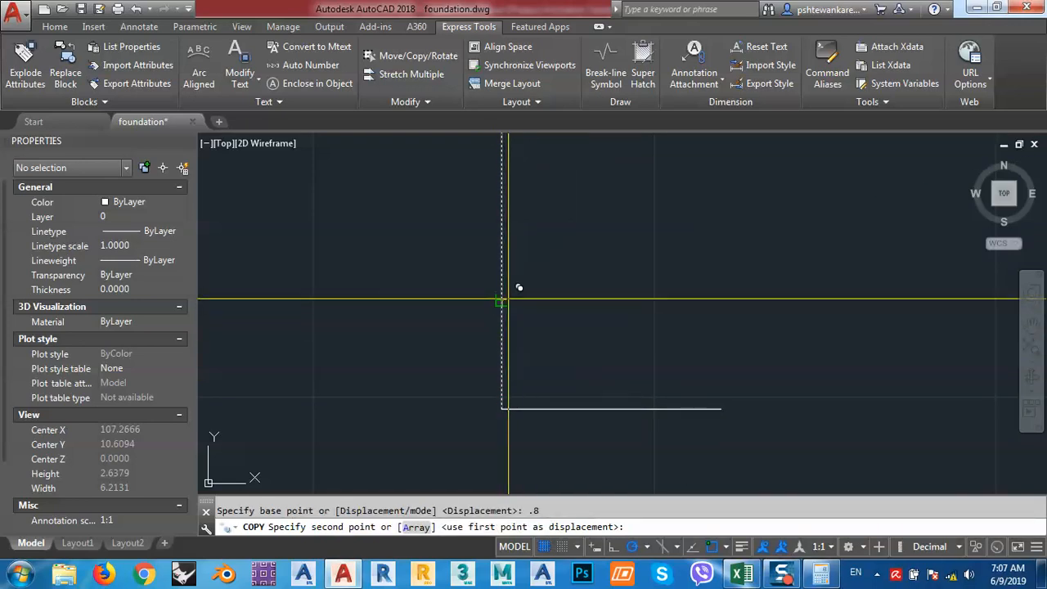
pyautogui.scroll(-5, 502, 384)
pyautogui.moveTo(540, 234); pyautogui.dragTo(567, 384, button='middle')
pyautogui.scroll(4, 530, 290)
pyautogui.click(526, 246)
pyautogui.scroll(-4, 531, 245)
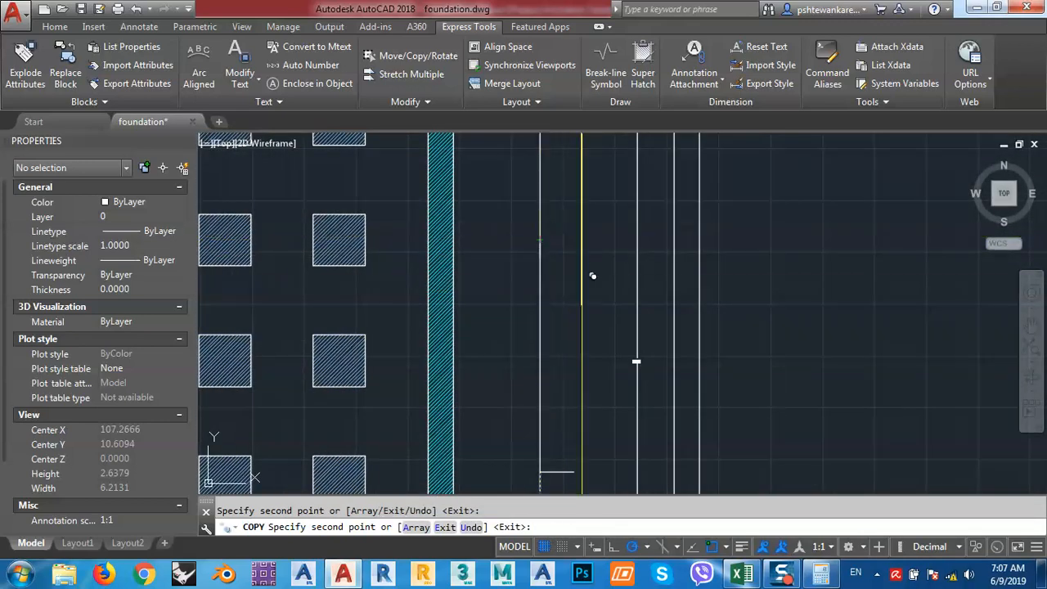
pyautogui.scroll(-4, 592, 276)
pyautogui.press('Escape')
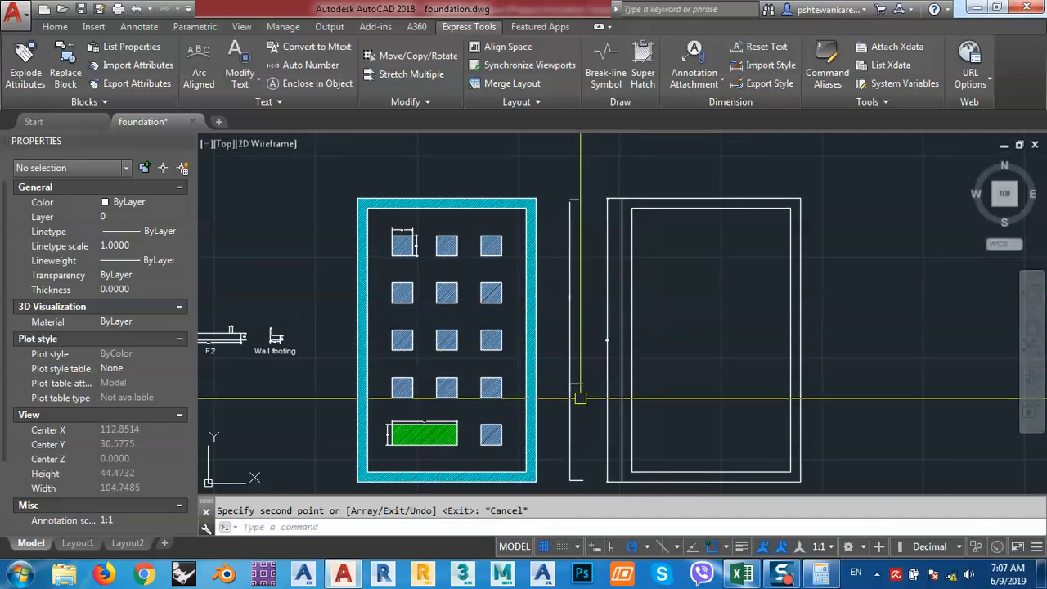
# - Move the middle 12-long bar about 0.22 horizontally to the right so it stands apart from the bars it overlaps
pyautogui.click(579, 337)
pyautogui.click(568, 339)
pyautogui.scroll(6, 571, 348)
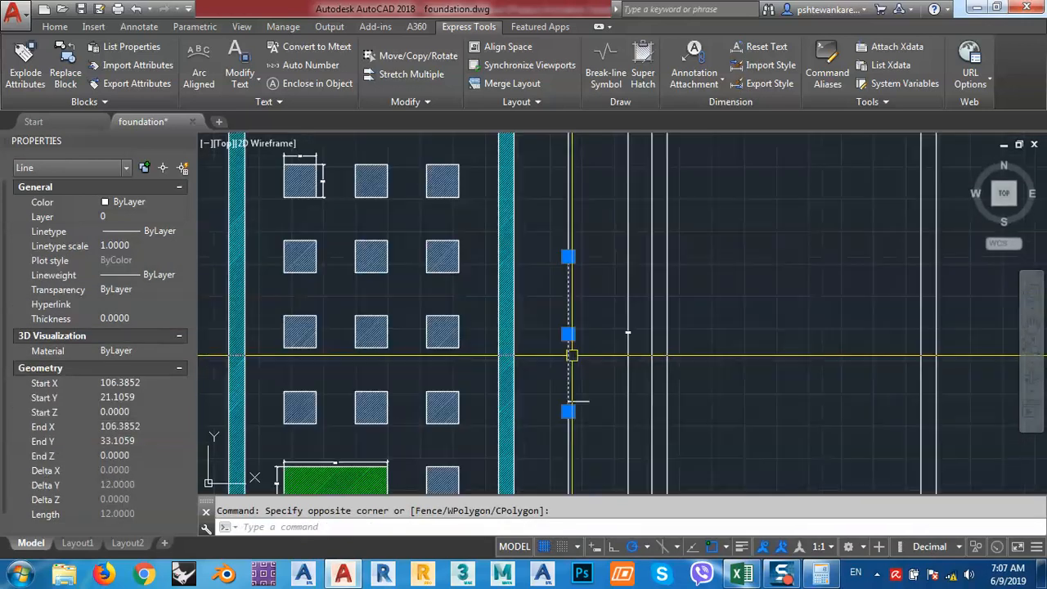
pyautogui.write('m')
pyautogui.press('Return')
pyautogui.click(551, 343)
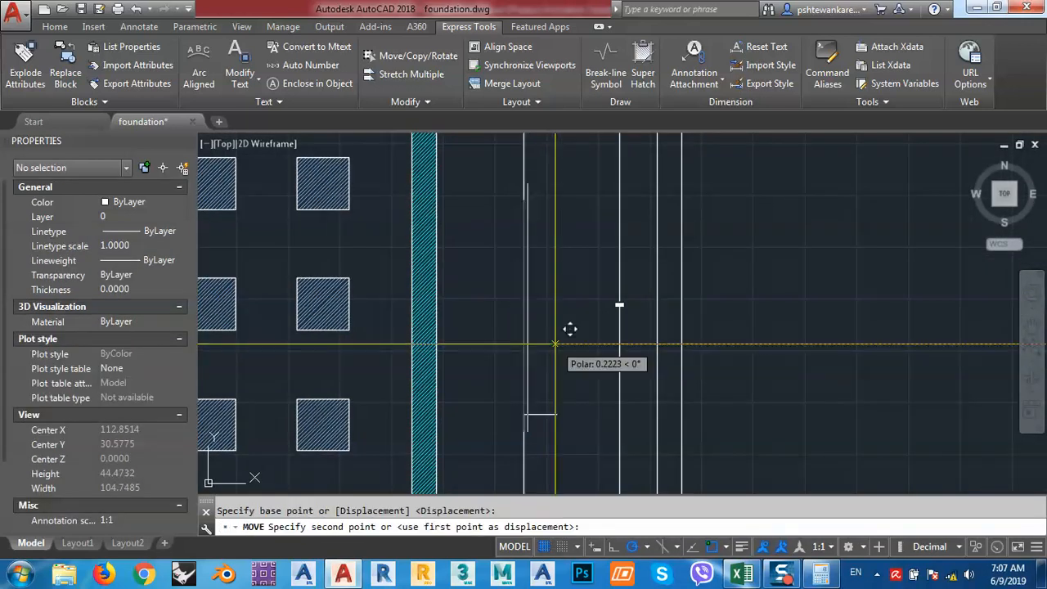
pyautogui.click(555, 343)
# - Draw a vertical line from a point 0.8 below the upper bar's top end up to the upper end line
pyautogui.moveTo(544, 239); pyautogui.dragTo(561, 393, button='middle')
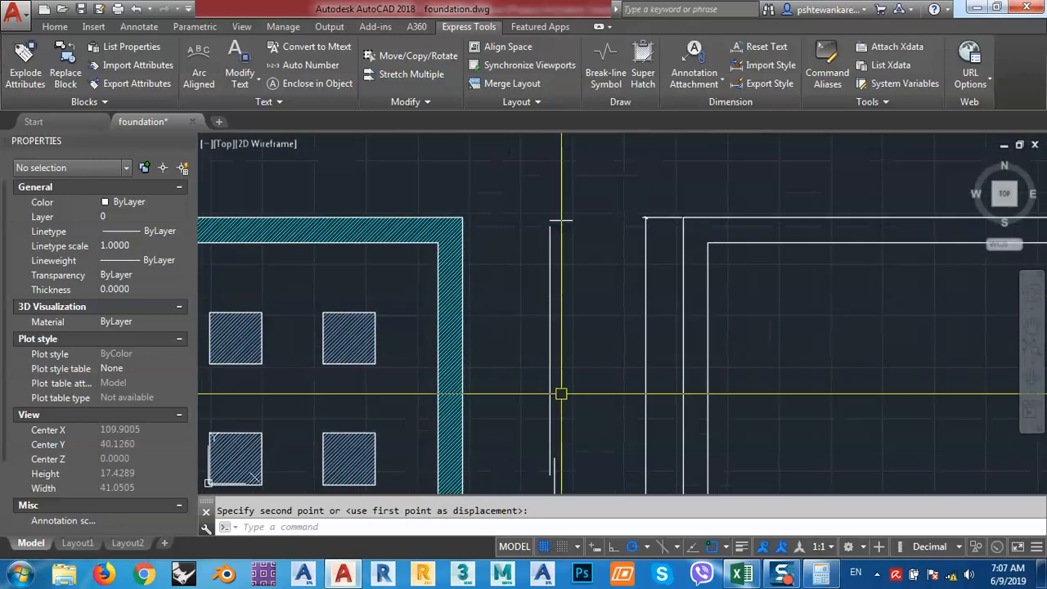
pyautogui.scroll(6, 545, 236)
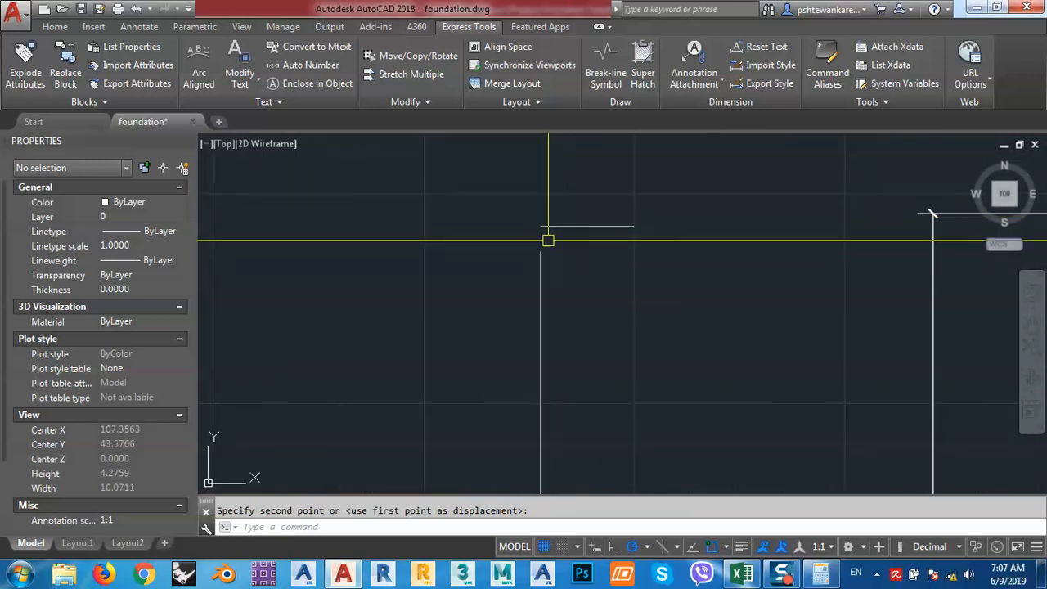
pyautogui.moveTo(581, 302)
pyautogui.mouseDown(button='middle')
pyautogui.moveTo(568, 256)
pyautogui.moveTo(571, 282)
pyautogui.mouseUp(button='middle')
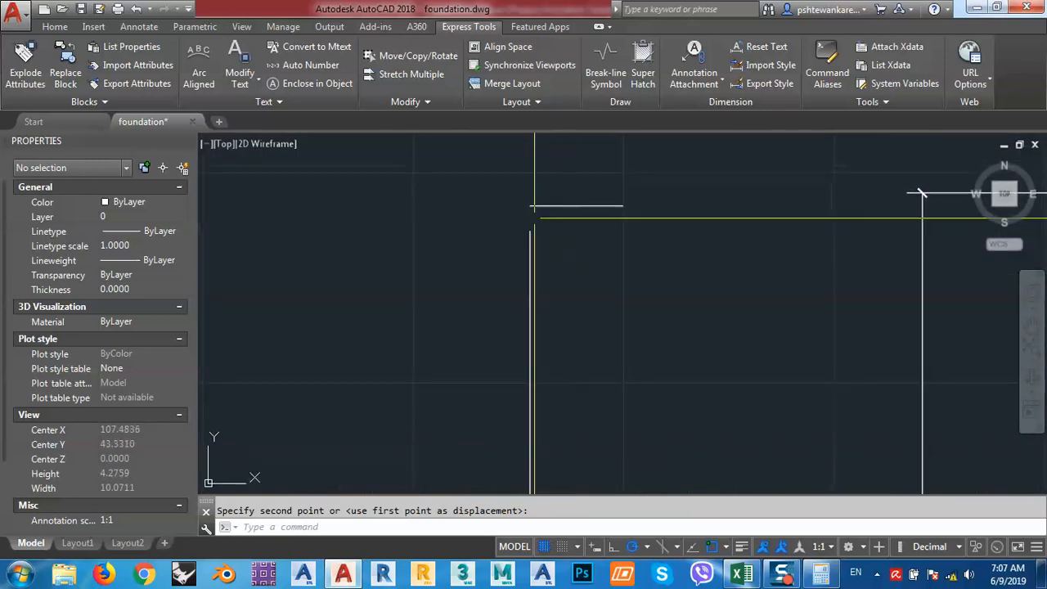
pyautogui.scroll(4, 534, 220)
pyautogui.moveTo(549, 231); pyautogui.dragTo(551, 252, button='middle')
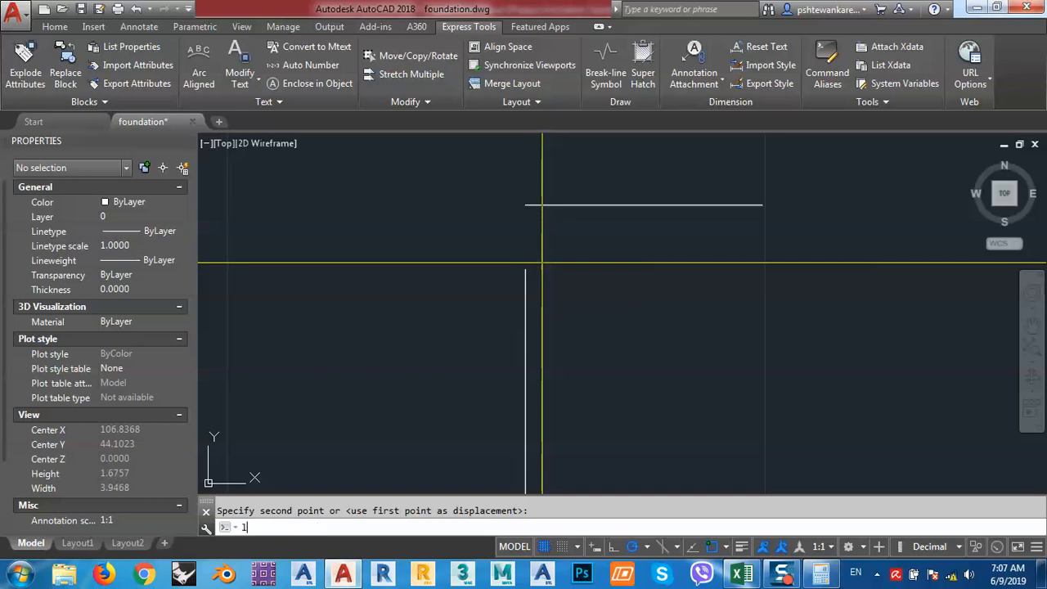
pyautogui.press('Escape')
pyautogui.write('l')
pyautogui.press('Return')
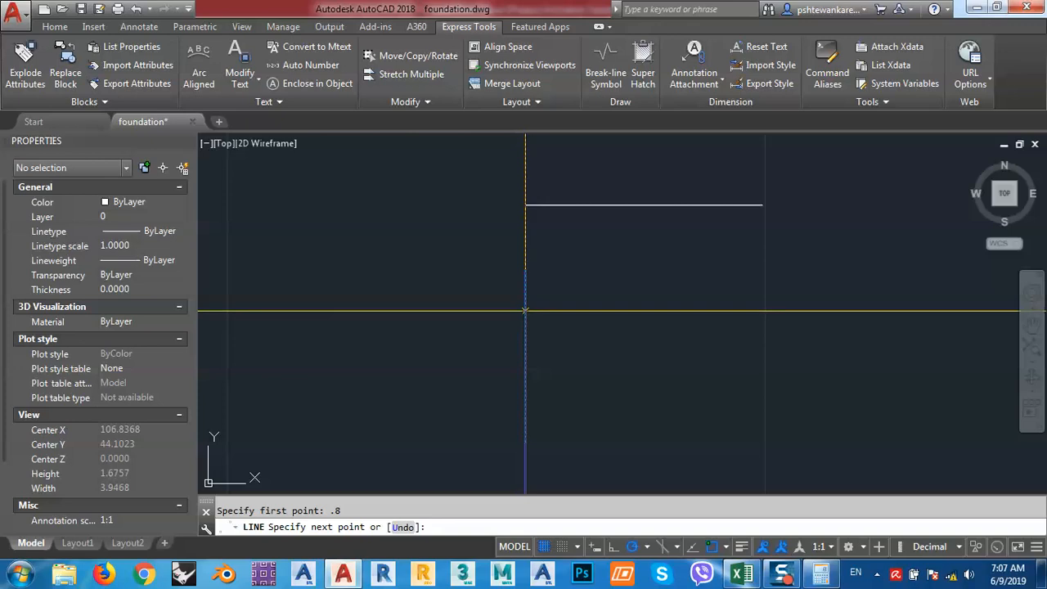
pyautogui.click(525, 204)
pyautogui.press('Escape')
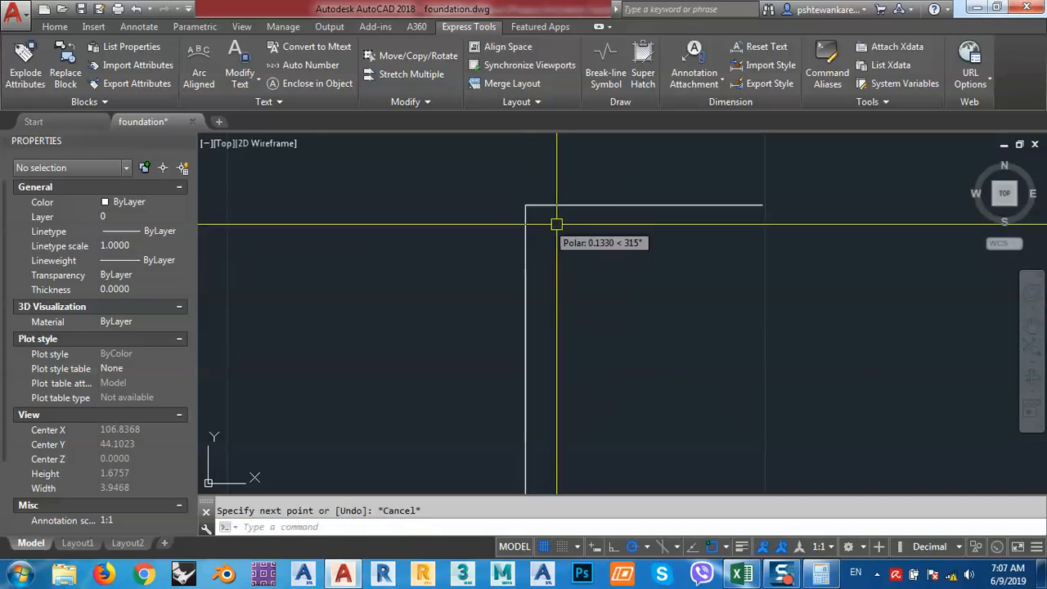
# - Move the new short lap line slightly to the right so it stands clear of the upper bar
pyautogui.click(557, 225)
pyautogui.click(495, 230)
pyautogui.moveTo(568, 271); pyautogui.dragTo(522, 254, button='middle')
pyautogui.write('m')
pyautogui.press('Return')
pyautogui.click(527, 261)
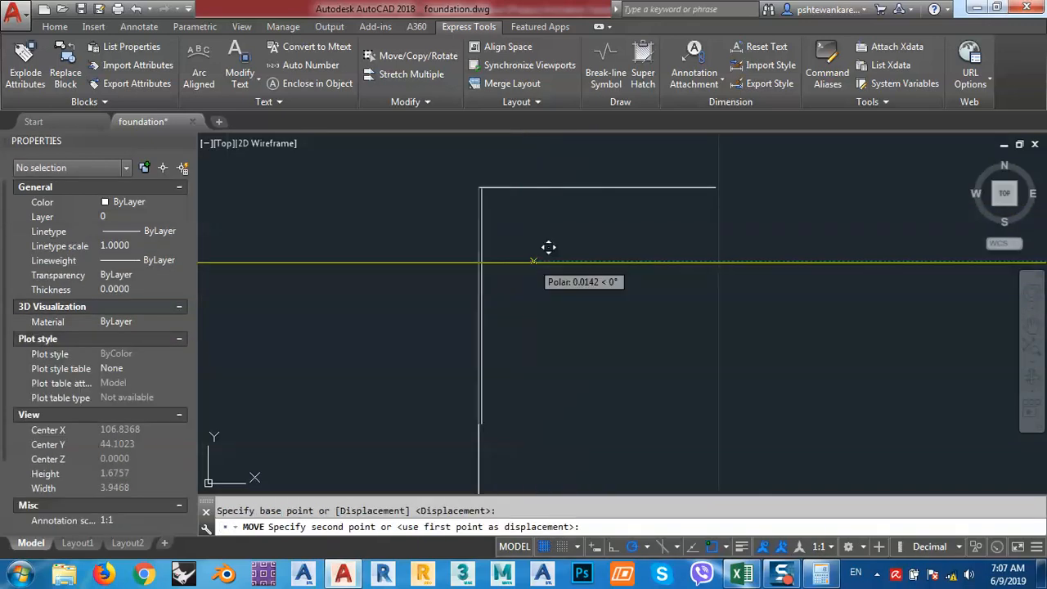
pyautogui.click(540, 263)
# - Erase the horizontal end line at the top of the bar chain
pyautogui.scroll(-10, 515, 234)
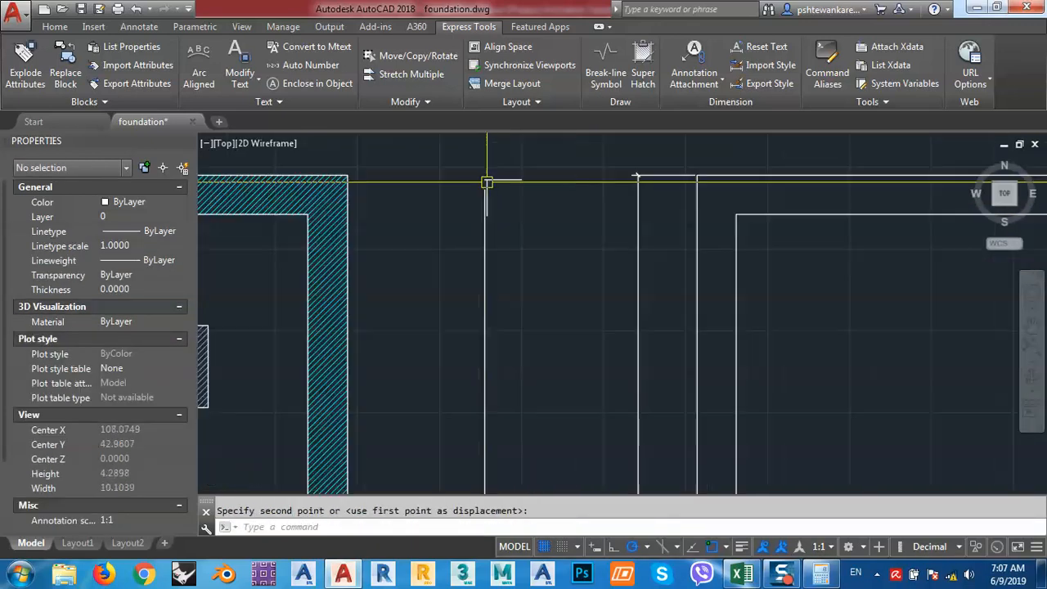
pyautogui.moveTo(510, 357); pyautogui.dragTo(482, 213, button='middle')
pyautogui.moveTo(484, 332); pyautogui.dragTo(475, 234, button='middle')
pyautogui.moveTo(472, 368); pyautogui.dragTo(463, 236, button='middle')
pyautogui.scroll(-4, 464, 204)
pyautogui.scroll(6, 466, 204)
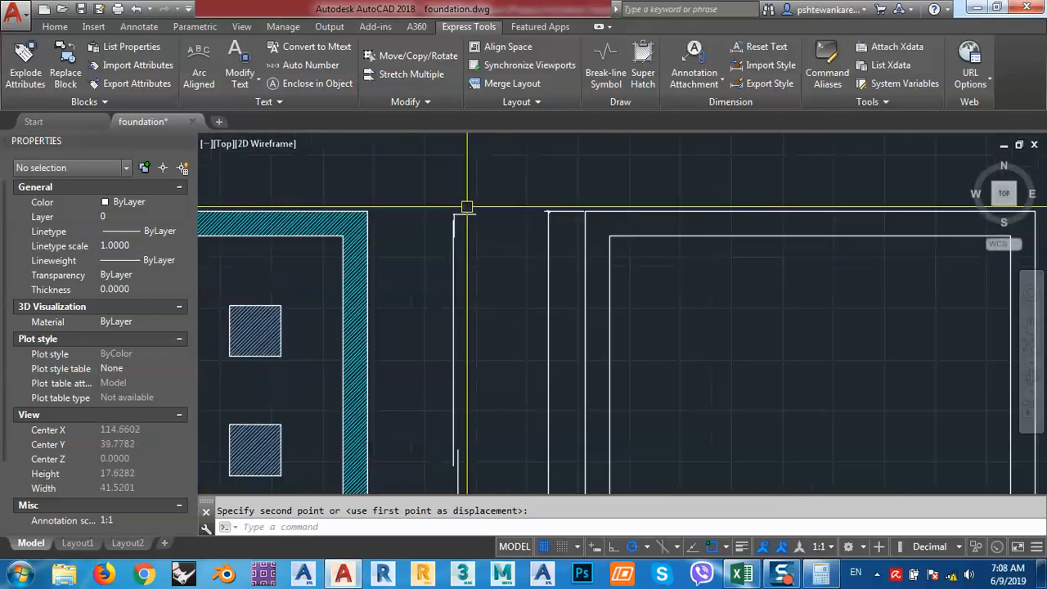
pyautogui.scroll(4, 456, 222)
pyautogui.moveTo(468, 239); pyautogui.dragTo(480, 242, button='middle')
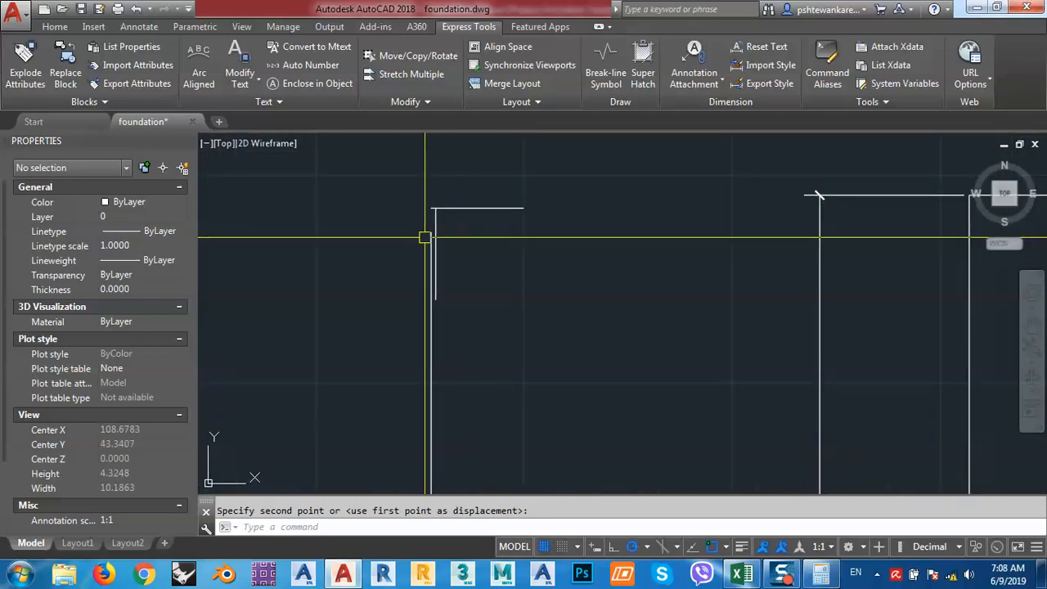
pyautogui.moveTo(461, 280); pyautogui.dragTo(514, 273, button='middle')
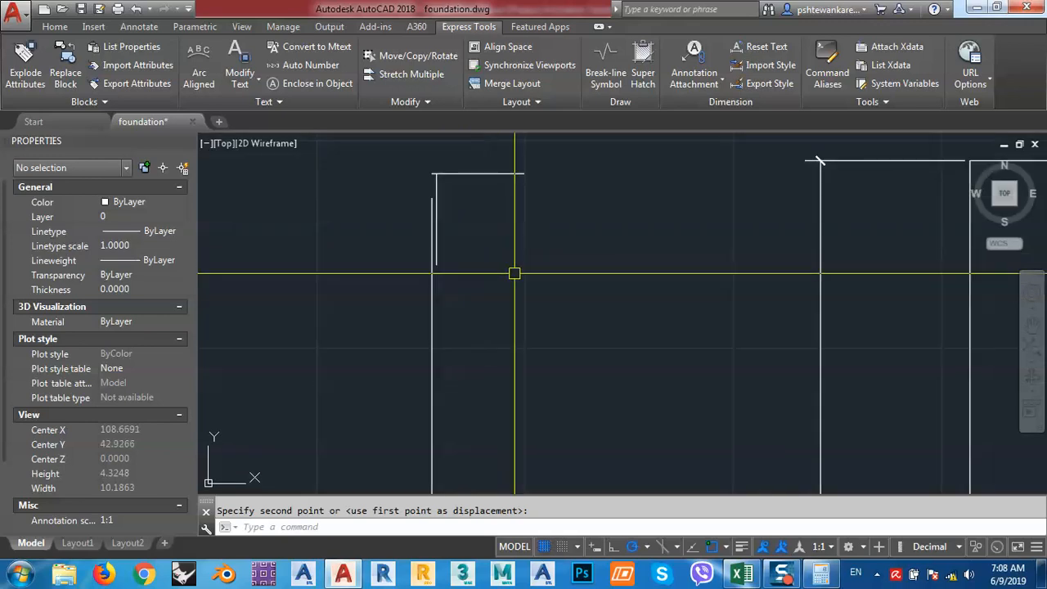
pyautogui.press('Escape')
pyautogui.click(515, 264)
pyautogui.click(492, 158)
pyautogui.write('e')
pyautogui.press('Return')
pyautogui.scroll(-5, 482, 240)
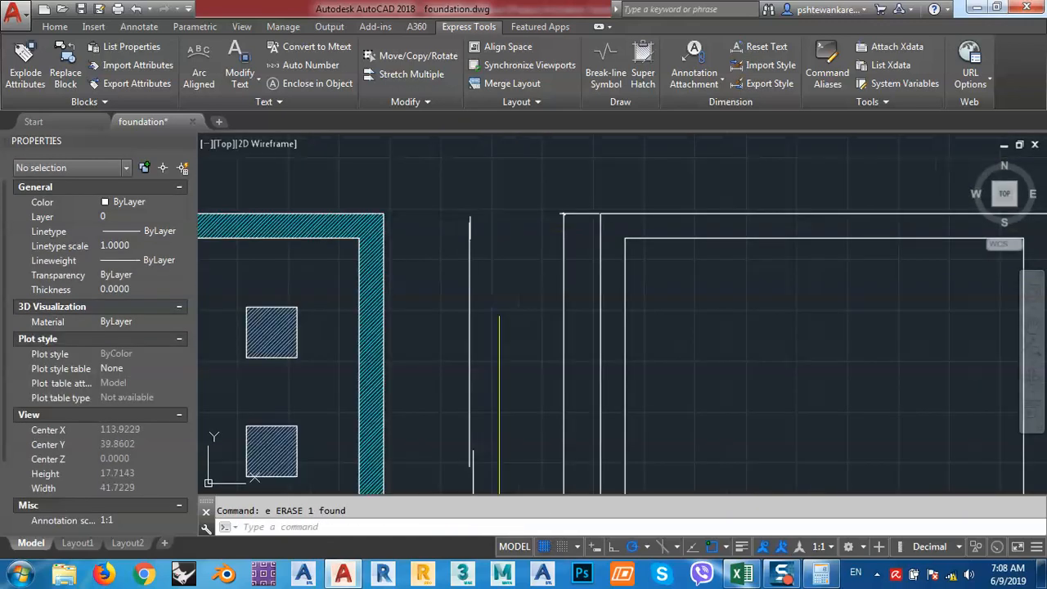
# - Erase the horizontal offset mark at the first bar's upper end
pyautogui.moveTo(499, 311); pyautogui.dragTo(475, 240, button='middle')
pyautogui.moveTo(475, 371)
pyautogui.mouseDown(button='middle')
pyautogui.moveTo(467, 235)
pyautogui.moveTo(477, 241)
pyautogui.mouseUp(button='middle')
pyautogui.scroll(2, 449, 348)
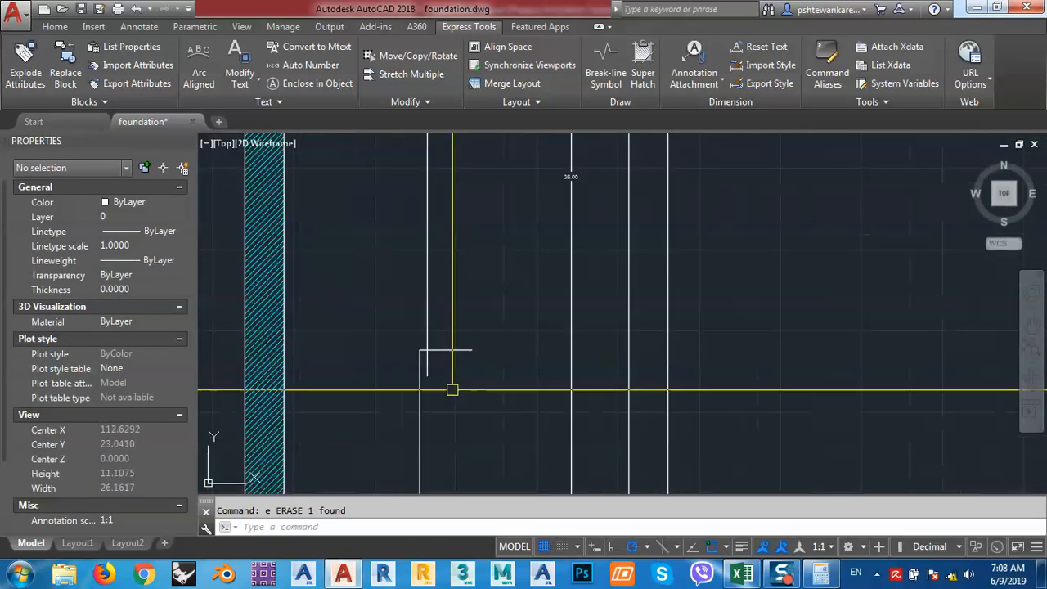
pyautogui.click(453, 389)
pyautogui.click(446, 316)
pyautogui.write('e')
pyautogui.press('Return')
# - Add an aligned dimension to the short last bar at the top of the chain, placed to its right
pyautogui.scroll(-1, 465, 345)
pyautogui.moveTo(473, 358); pyautogui.dragTo(512, 255, button='middle')
pyautogui.scroll(-1, 513, 274)
pyautogui.moveTo(510, 322); pyautogui.dragTo(518, 353, button='middle')
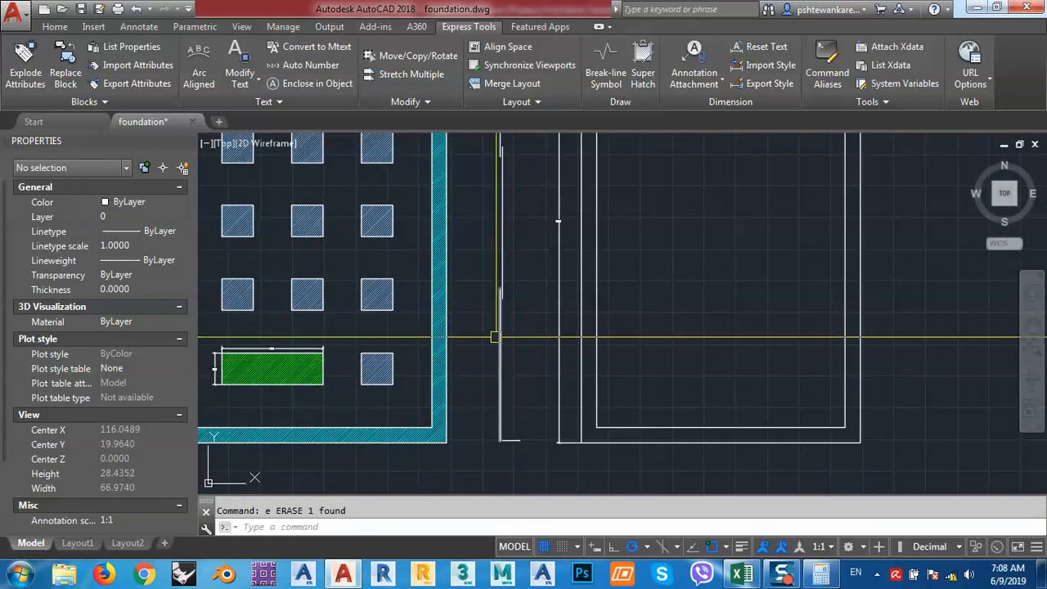
pyautogui.moveTo(515, 283); pyautogui.dragTo(522, 345, button='middle')
pyautogui.moveTo(507, 219); pyautogui.dragTo(534, 387, button='middle')
pyautogui.scroll(3, 536, 260)
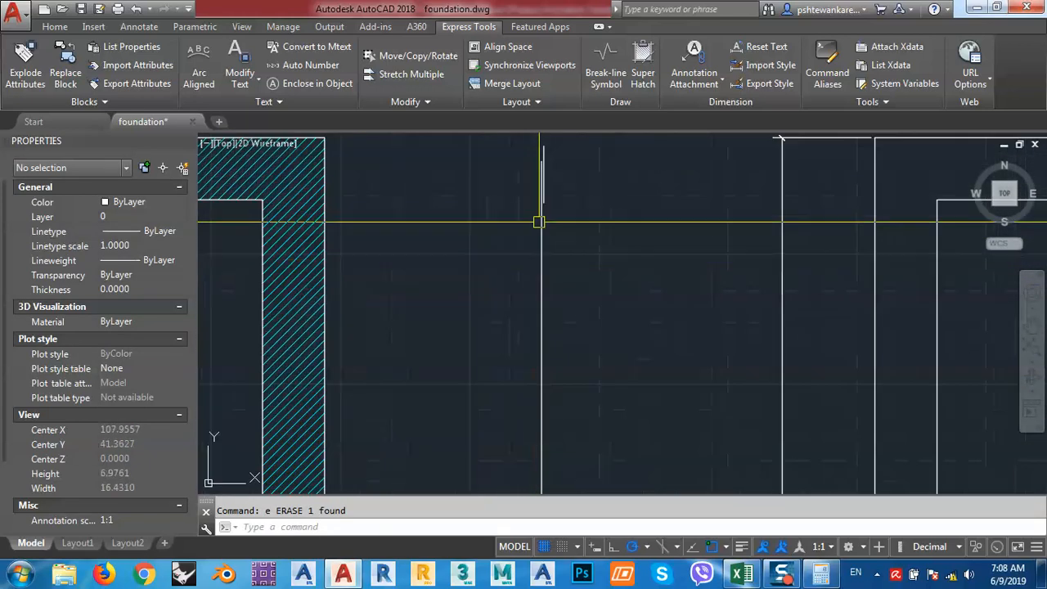
pyautogui.scroll(2, 539, 222)
pyautogui.moveTo(539, 221); pyautogui.dragTo(532, 396, button='middle')
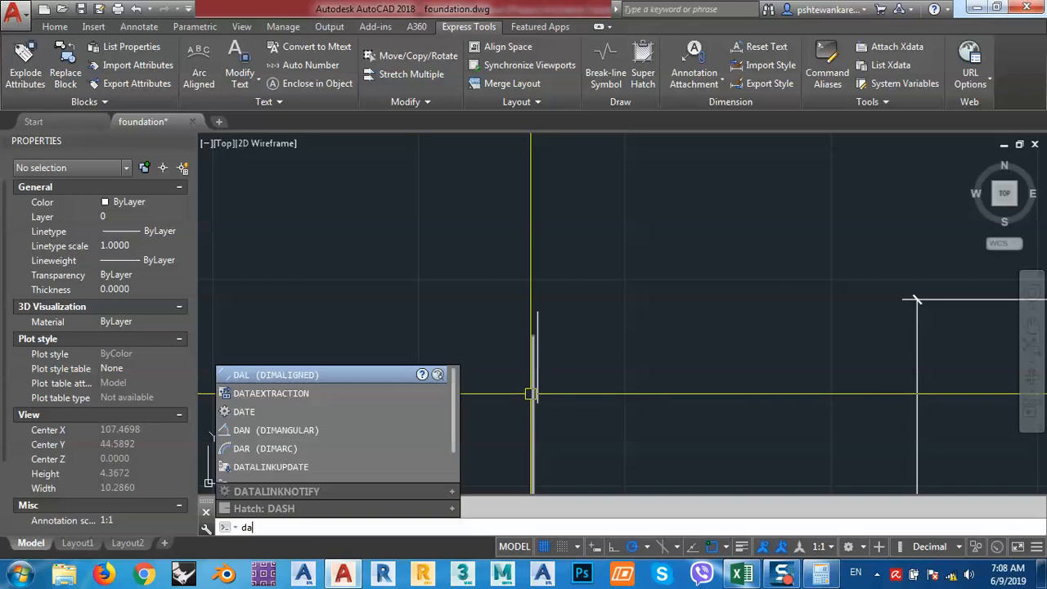
pyautogui.press('Return')
pyautogui.scroll(6, 544, 348)
pyautogui.click(516, 310)
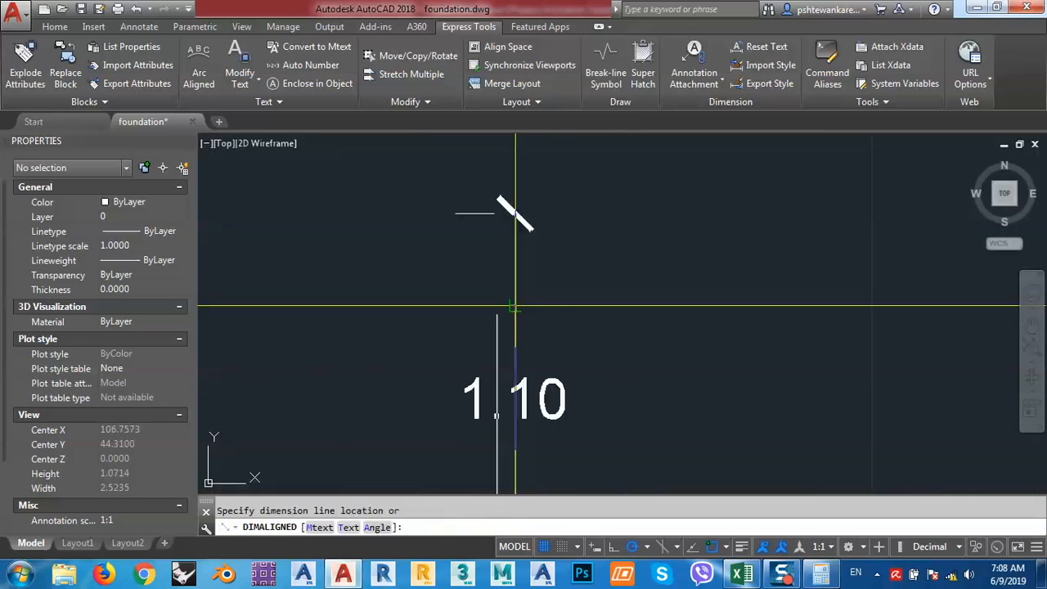
pyautogui.click(601, 328)
pyautogui.scroll(-4, 604, 294)
pyautogui.scroll(-6, 607, 308)
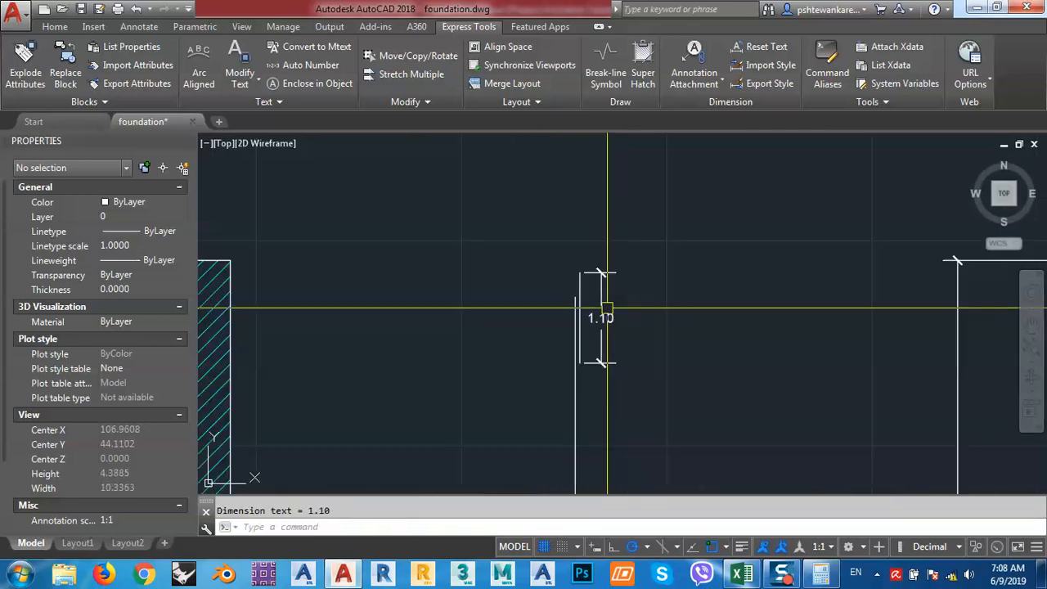
pyautogui.scroll(4, 607, 311)
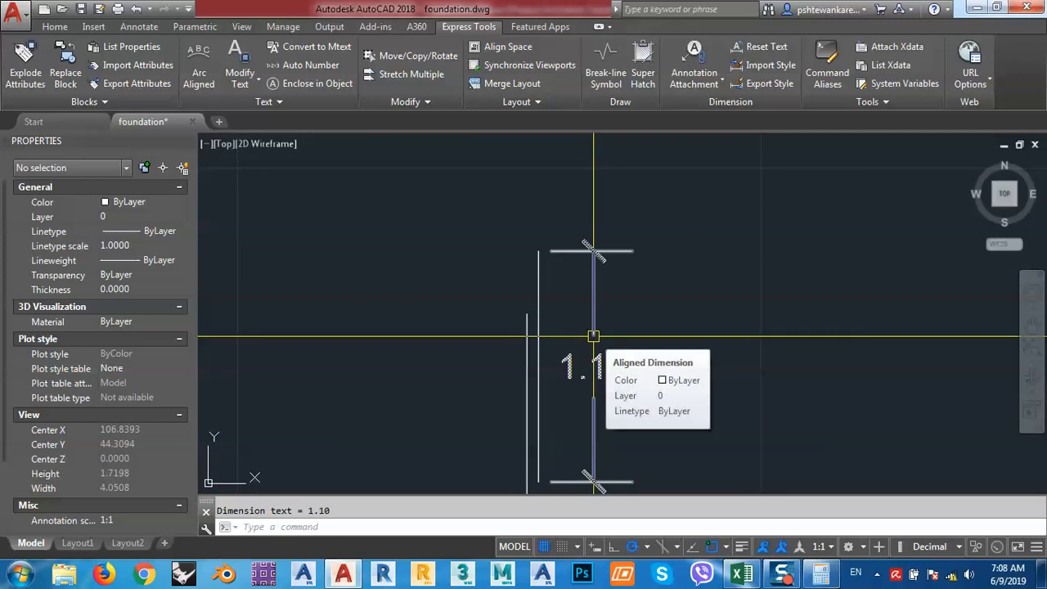
pyautogui.moveTo(595, 359); pyautogui.dragTo(568, 330, button='middle')
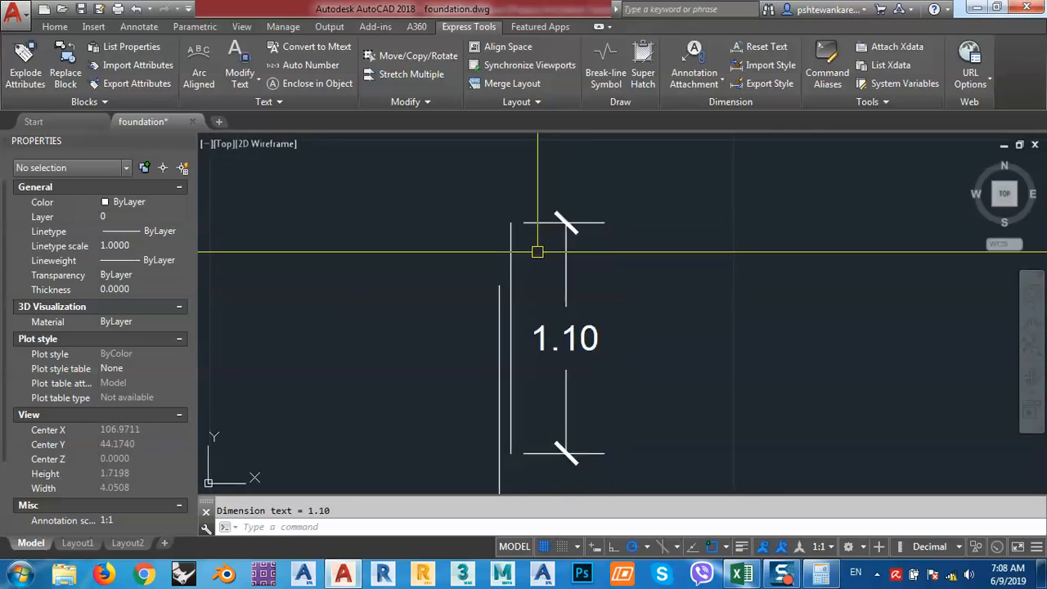
# - In Calculator, compute the total bar length as 3 × 12 plus 1.1
pyautogui.click(819, 573)
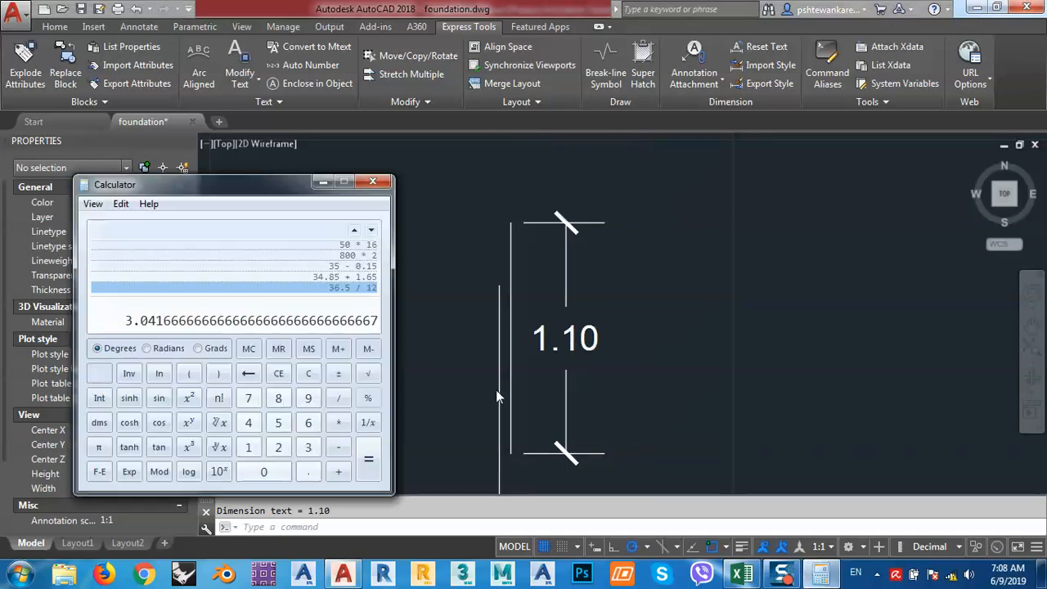
pyautogui.write('*12')
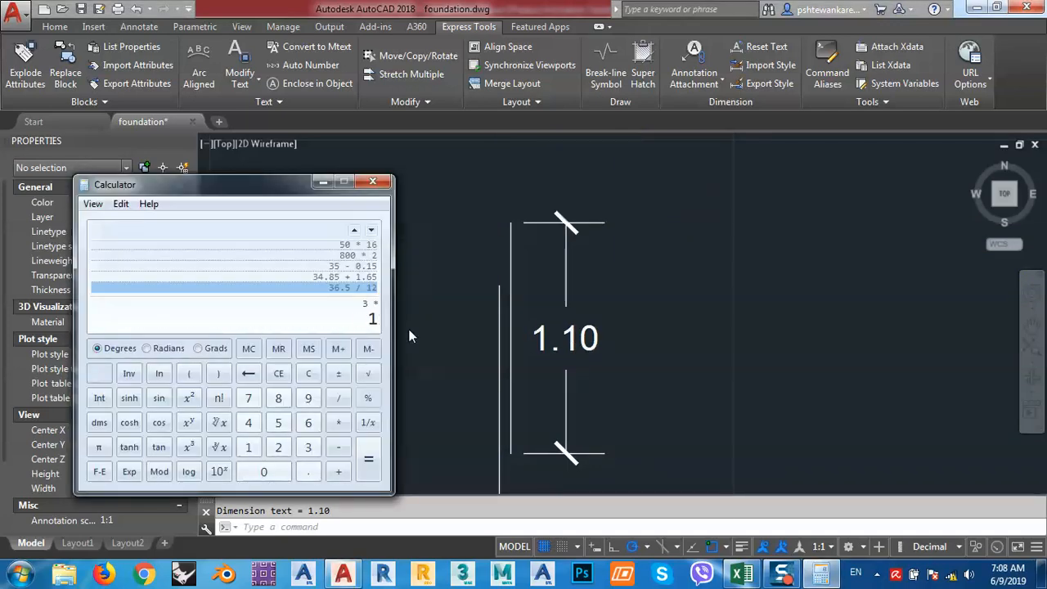
pyautogui.press('Return')
pyautogui.write('+ 1.1')
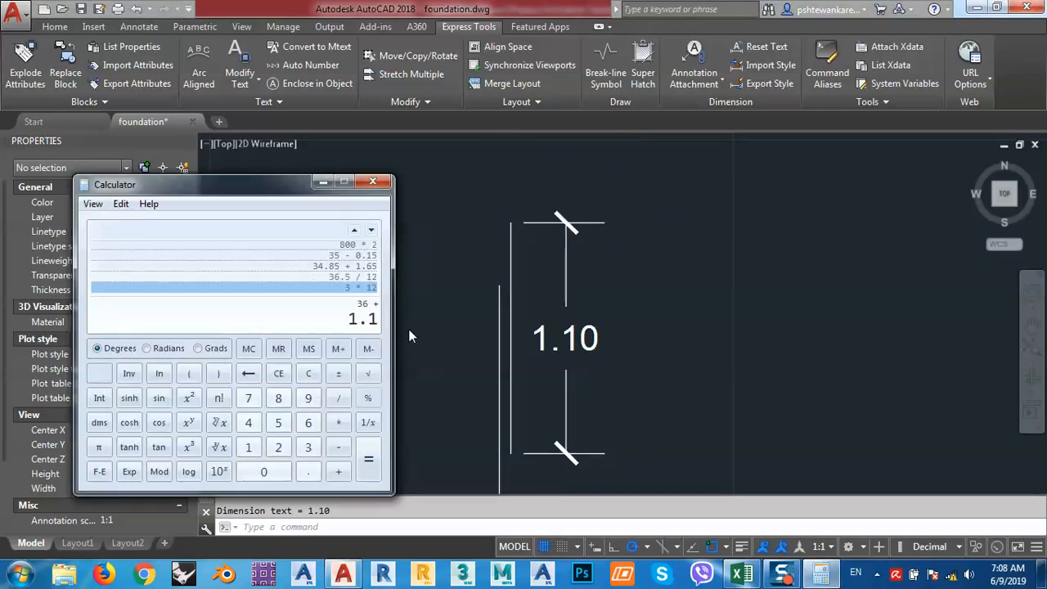
pyautogui.press('Return')
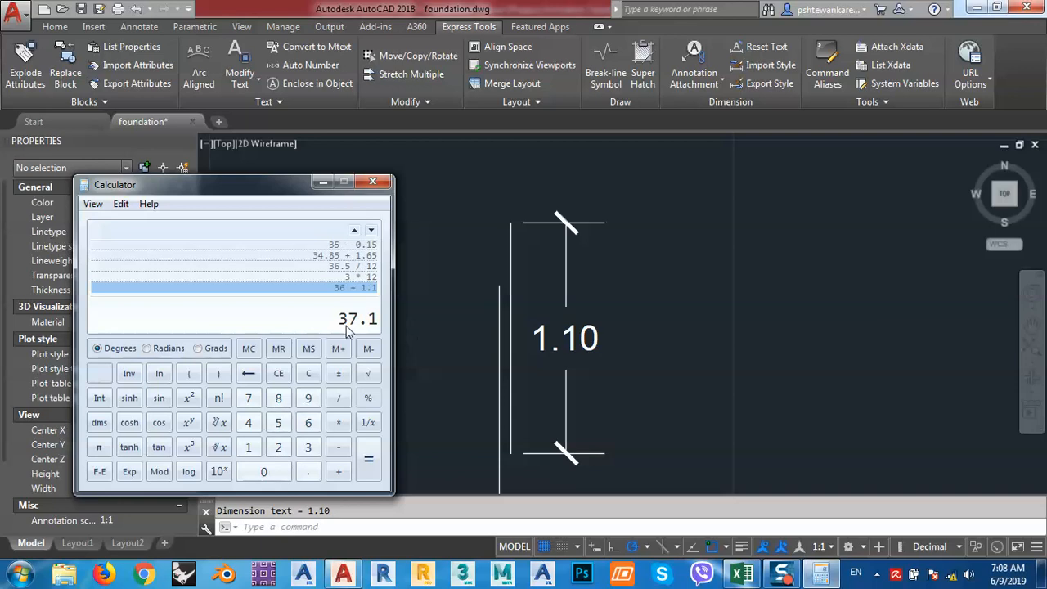
# - In the Excel quantities sheet, set the wall footing row's number of items to 2 and number of bars to 16
pyautogui.click(492, 324)
pyautogui.click(741, 576)
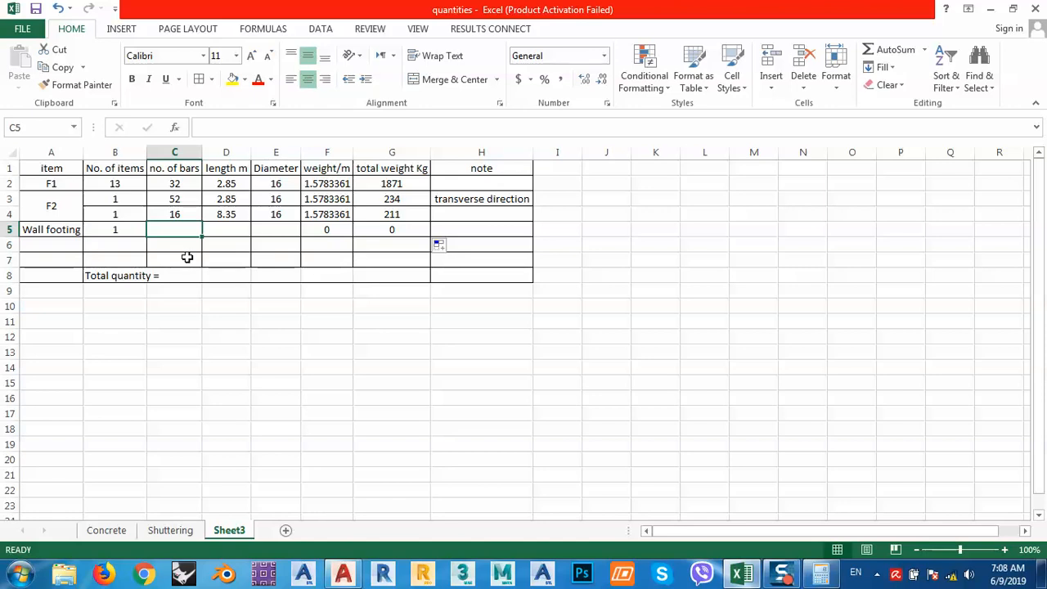
pyautogui.press('Left')
pyautogui.write('2')
pyautogui.press('Tab')
pyautogui.write('16')
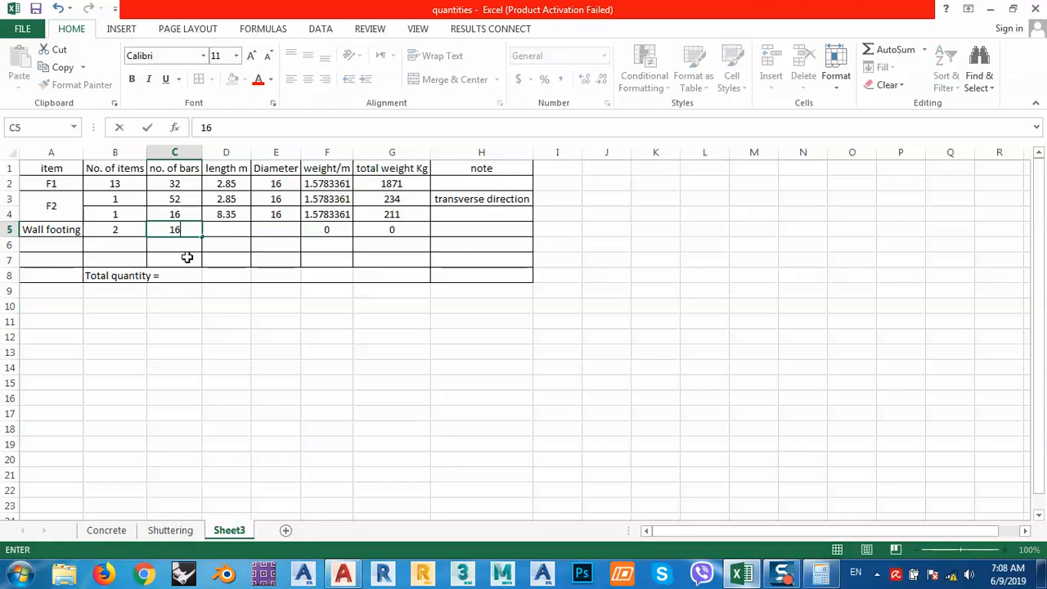
# - Enter a length of 37.1 m and a diameter of 16 in the wall footing row
pyautogui.press('Tab')
pyautogui.write('37')
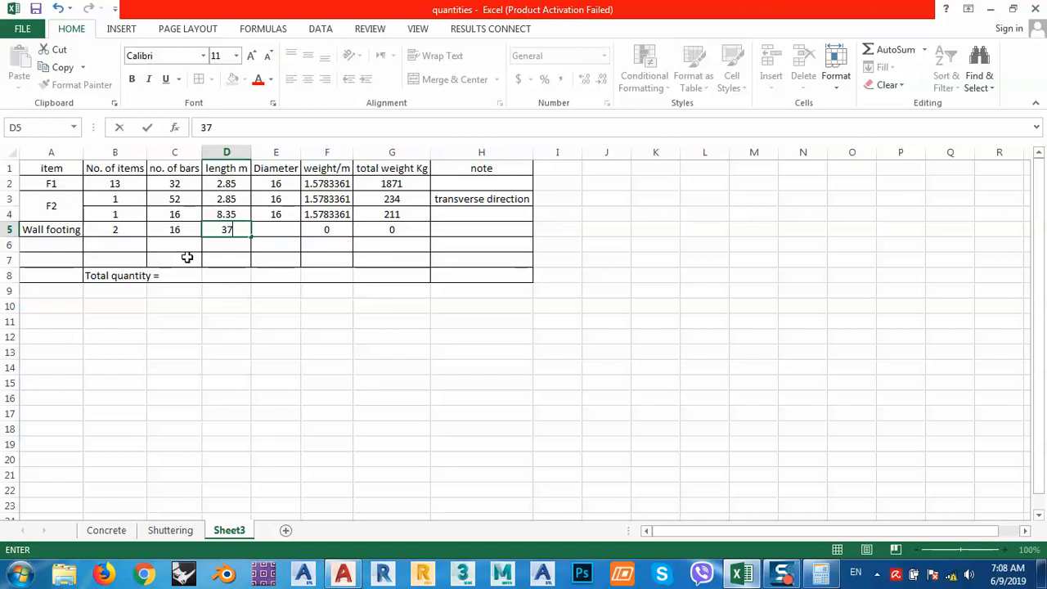
pyautogui.write('.1')
pyautogui.press('Tab')
pyautogui.write('1')
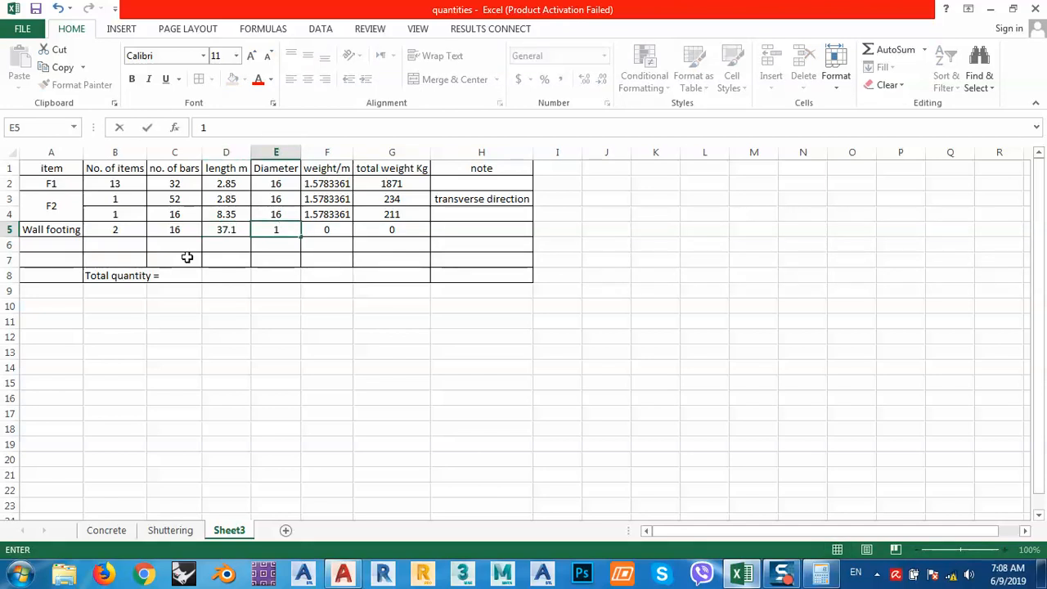
pyautogui.write('6')
pyautogui.press('Tab')
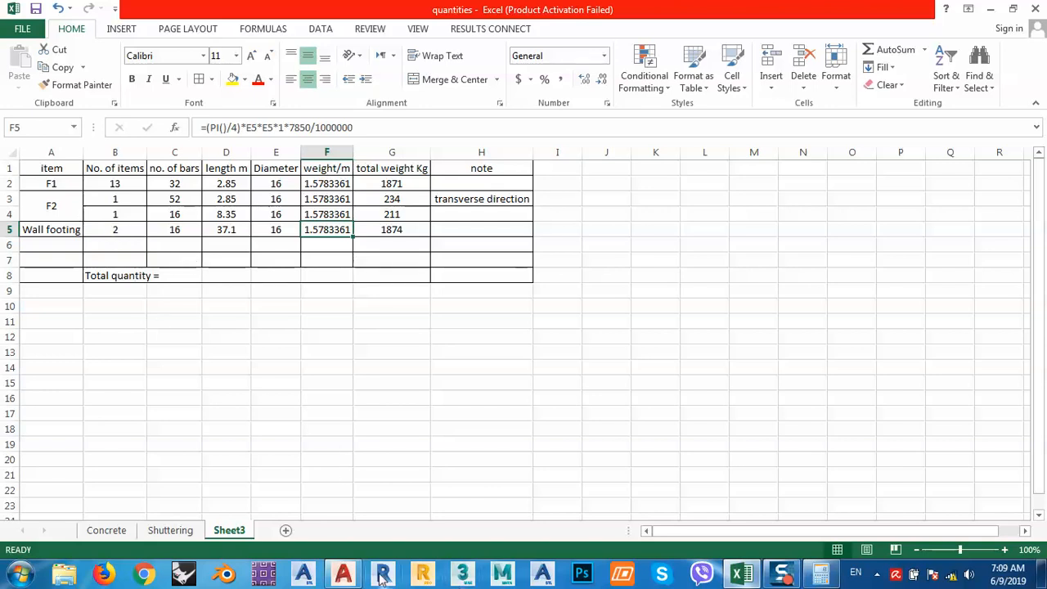
# - Examine the wall footing section and foundation plan in AutoCAD, and review the wall footing row's length and total weight in Excel
pyautogui.click(344, 573)
pyautogui.scroll(-4, 426, 404)
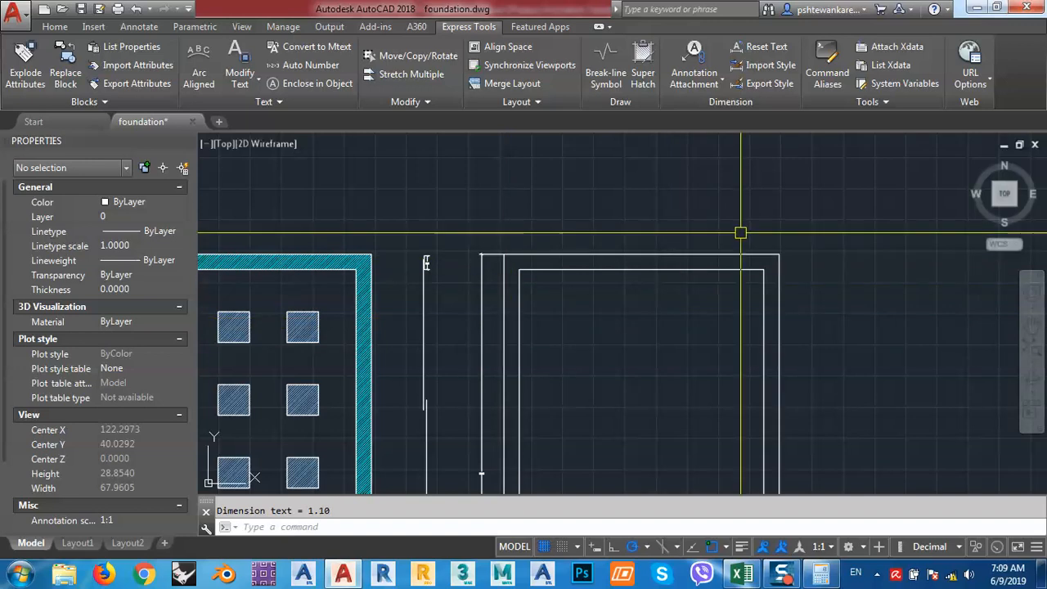
pyautogui.click(739, 574)
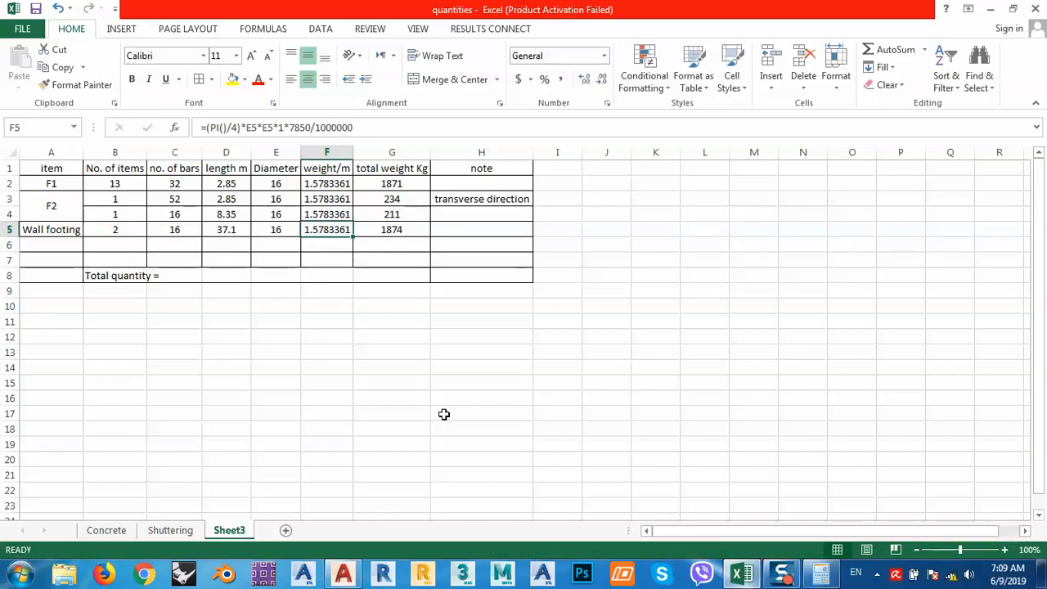
pyautogui.click(344, 574)
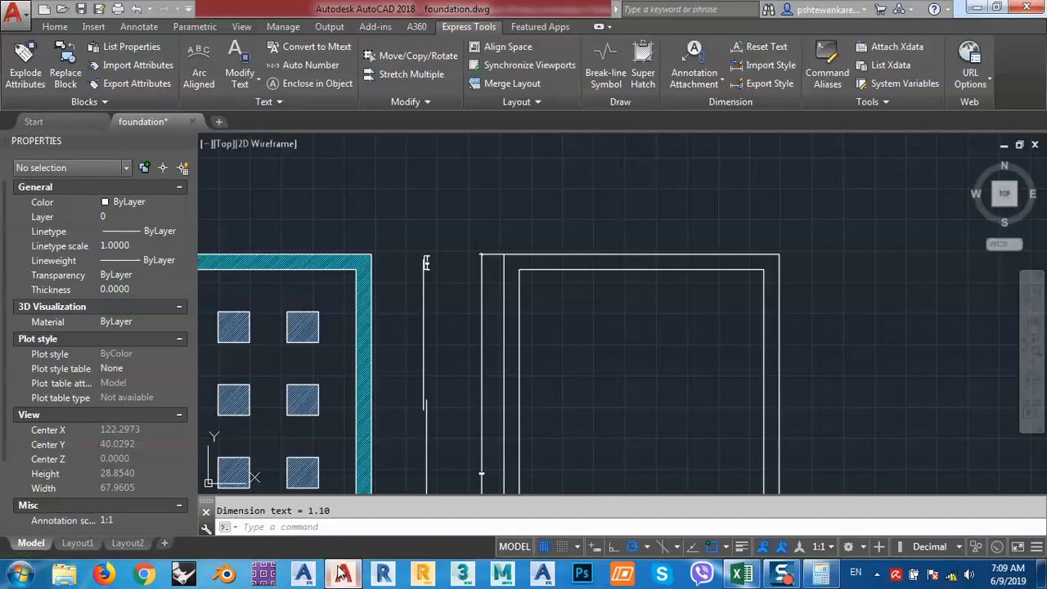
pyautogui.scroll(-6, 407, 346)
pyautogui.scroll(10, 575, 207)
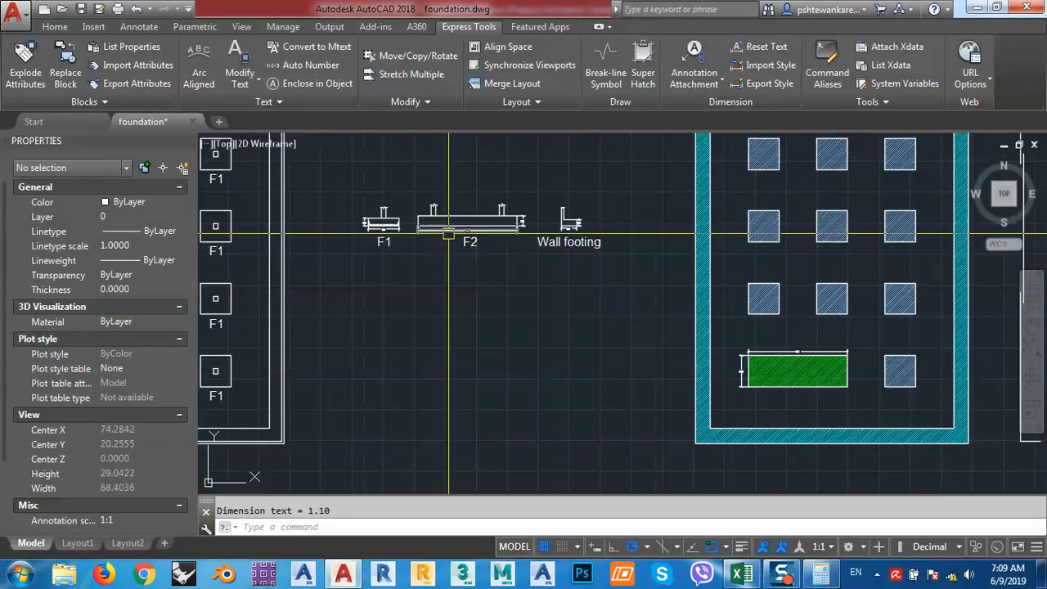
pyautogui.scroll(6, 659, 223)
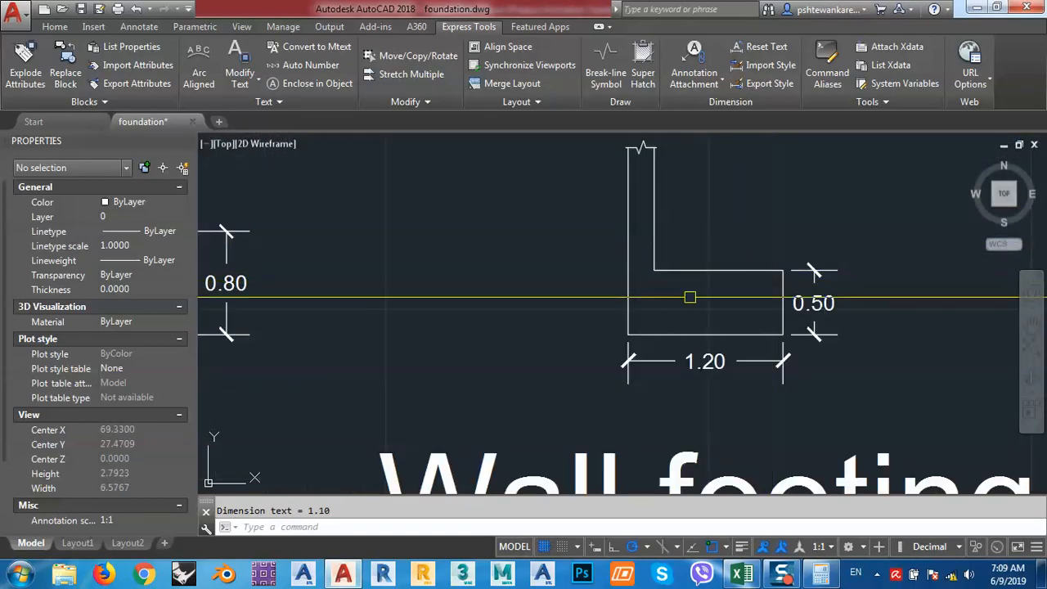
pyautogui.scroll(-14, 729, 317)
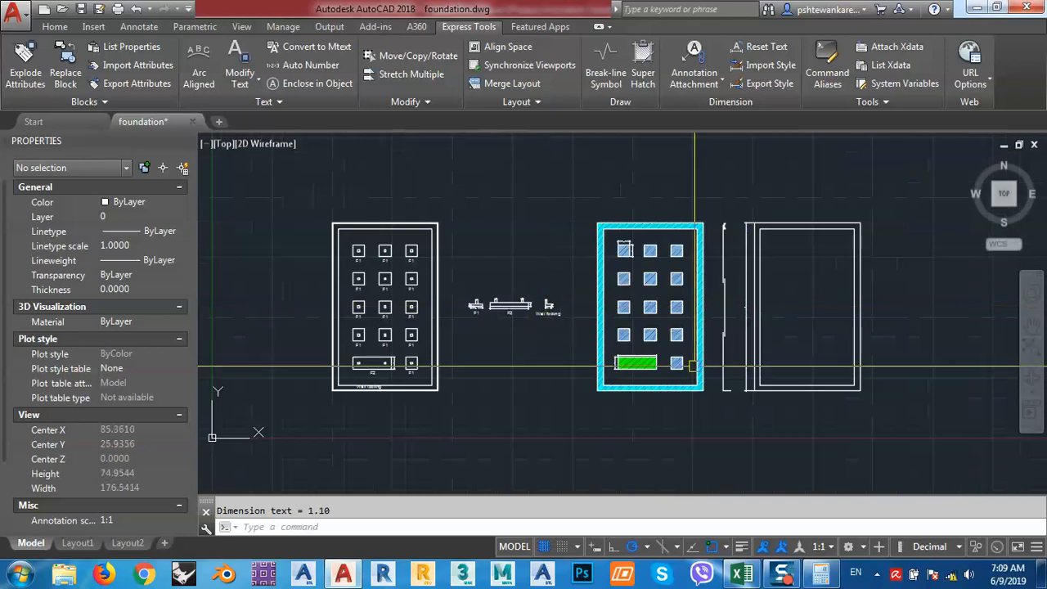
pyautogui.click(741, 574)
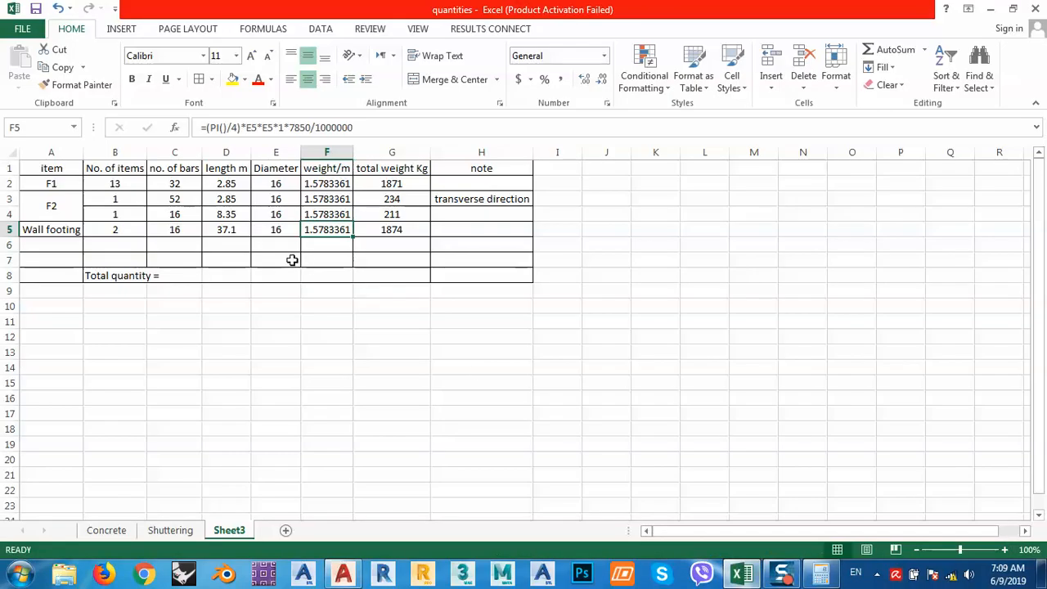
pyautogui.click(230, 230)
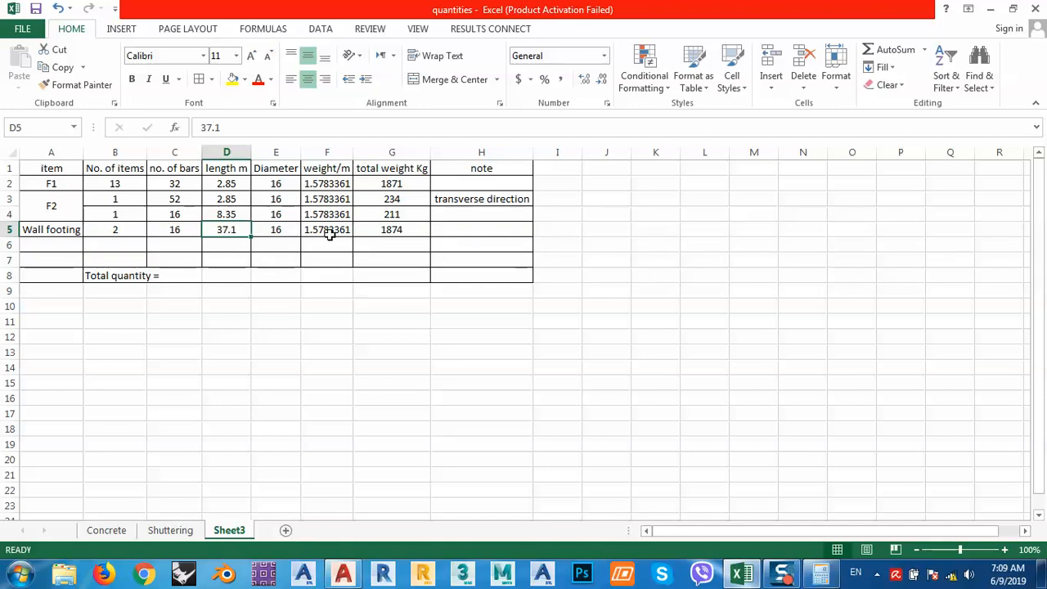
pyautogui.click(397, 229)
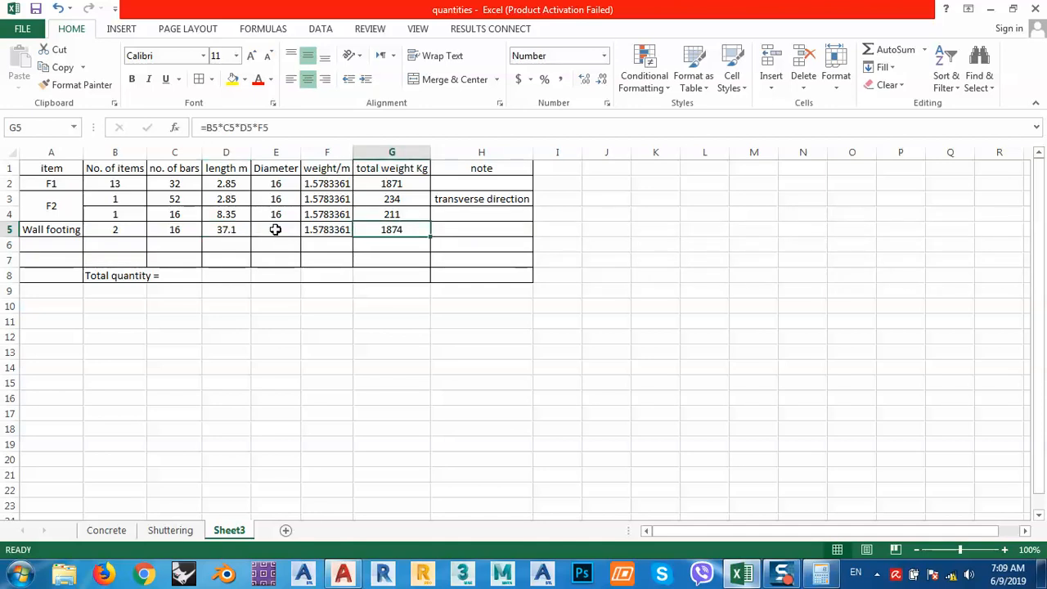
pyautogui.click(121, 247)
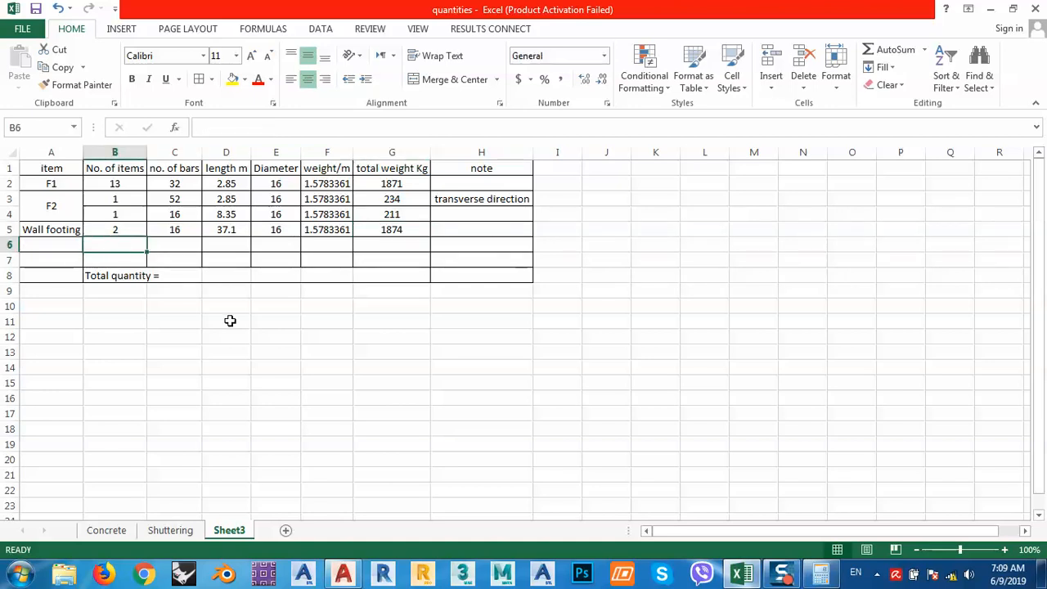
# - In AutoCAD, add an aligned dimension to the top outer edge of the separate wall footing outline, placed above it
pyautogui.click(344, 572)
pyautogui.scroll(4, 614, 312)
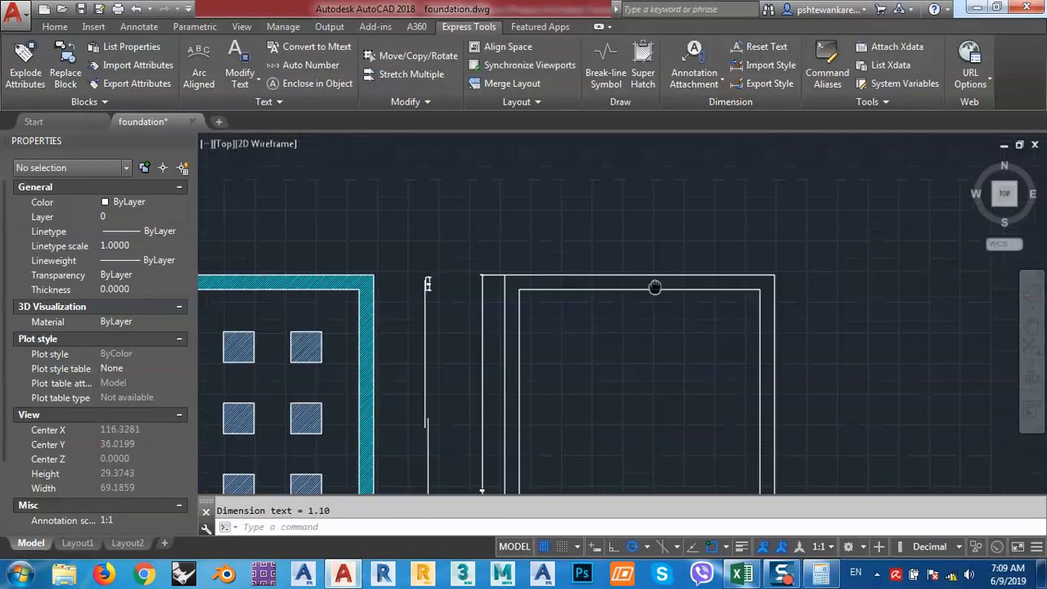
pyautogui.write('dal')
pyautogui.press('Return')
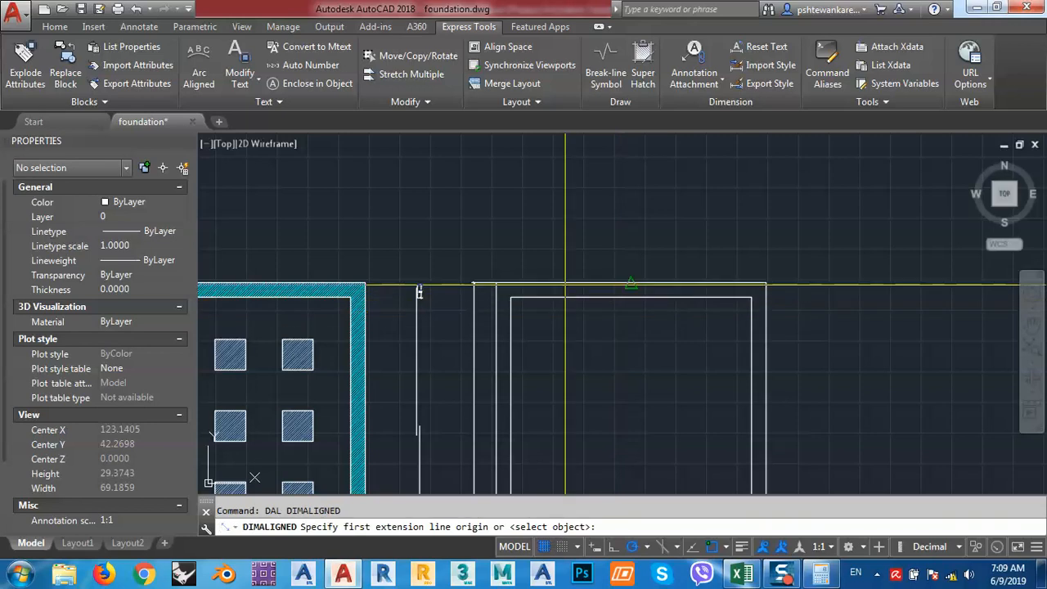
pyautogui.press('Return')
pyautogui.click(569, 284)
pyautogui.click(627, 263)
pyautogui.scroll(4, 627, 264)
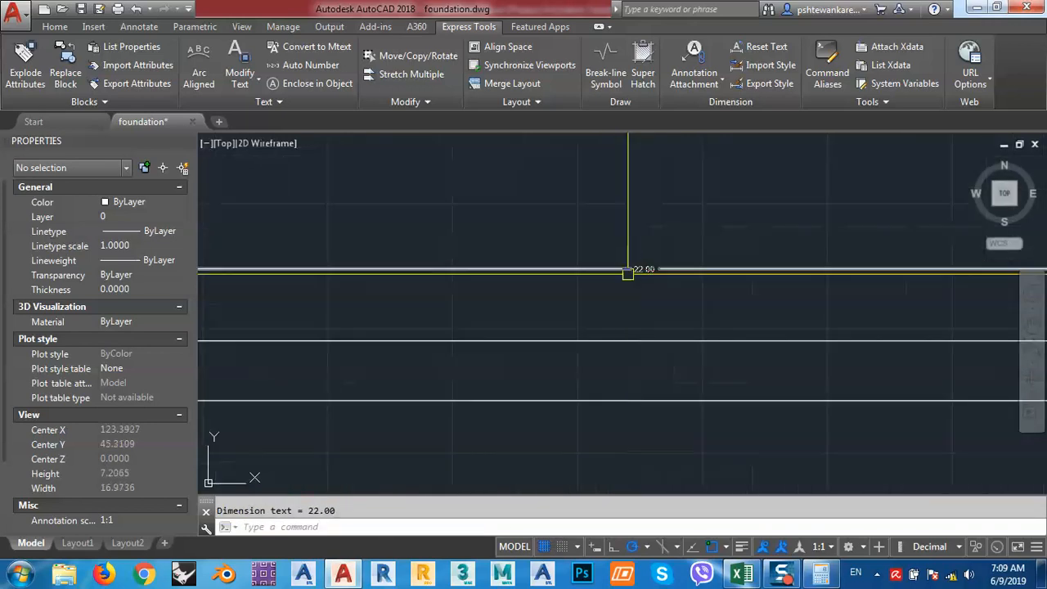
pyautogui.scroll(10, 645, 326)
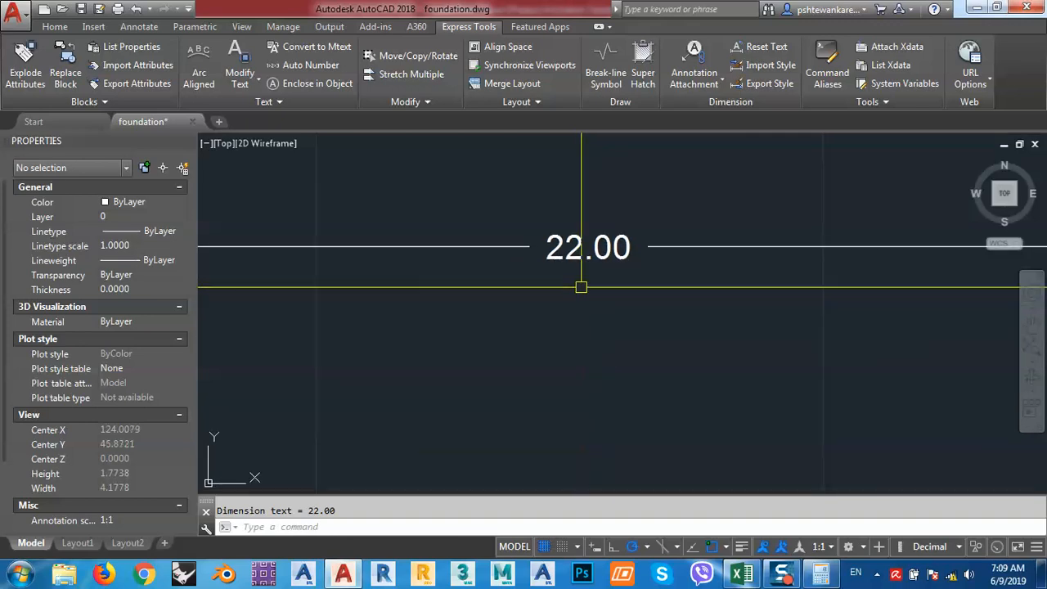
pyautogui.scroll(-8, 580, 286)
pyautogui.moveTo(582, 301); pyautogui.dragTo(578, 281, button='middle')
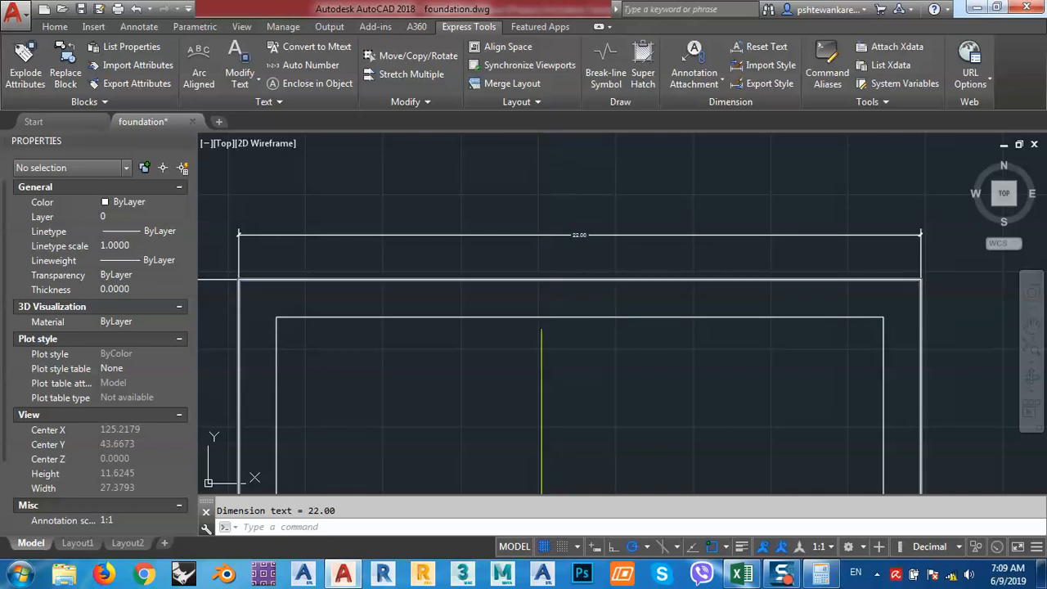
# - In the Excel quantities sheet, enter 2 items and 16 bars in row 6, below the wall footing row
pyautogui.click(734, 576)
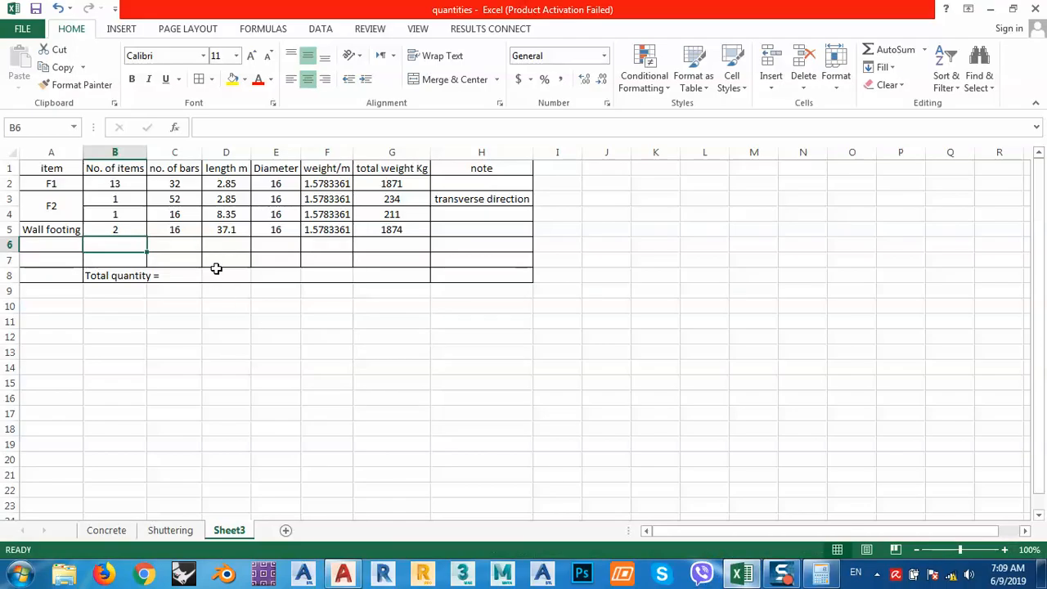
pyautogui.write('2')
pyautogui.click(180, 243)
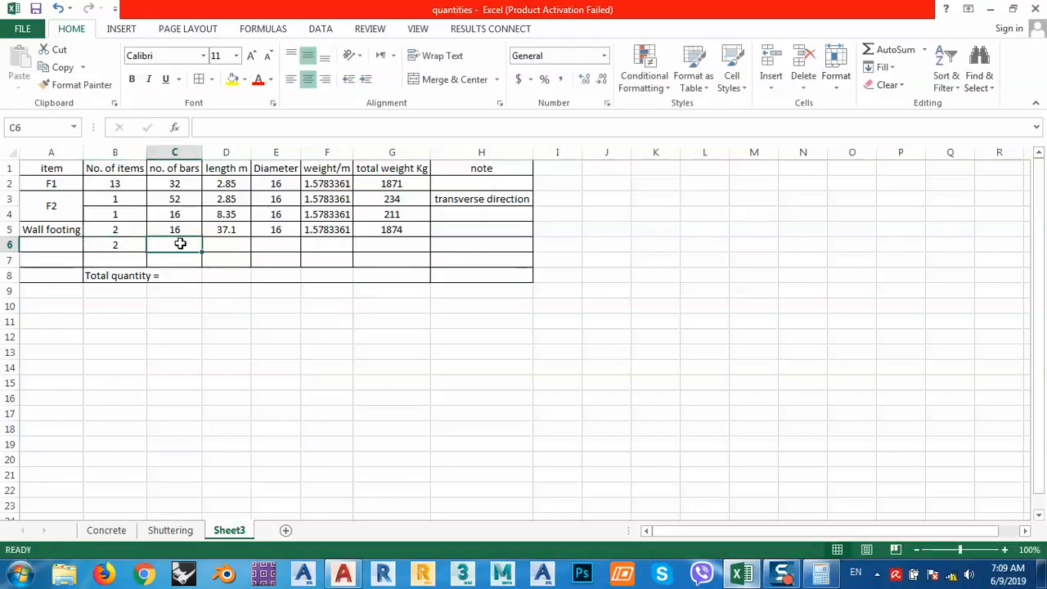
pyautogui.write('16')
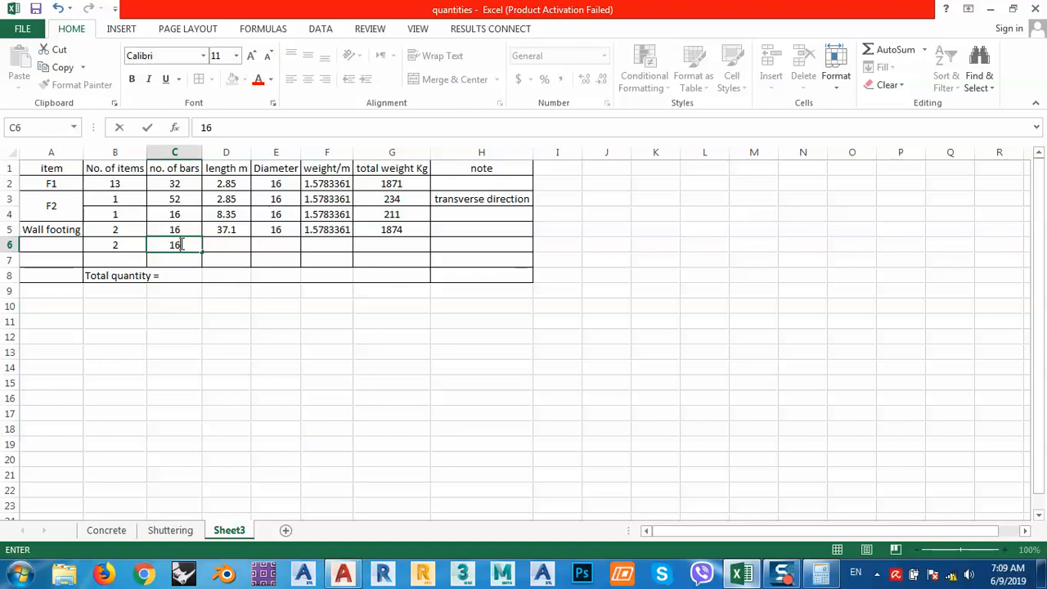
pyautogui.click(220, 246)
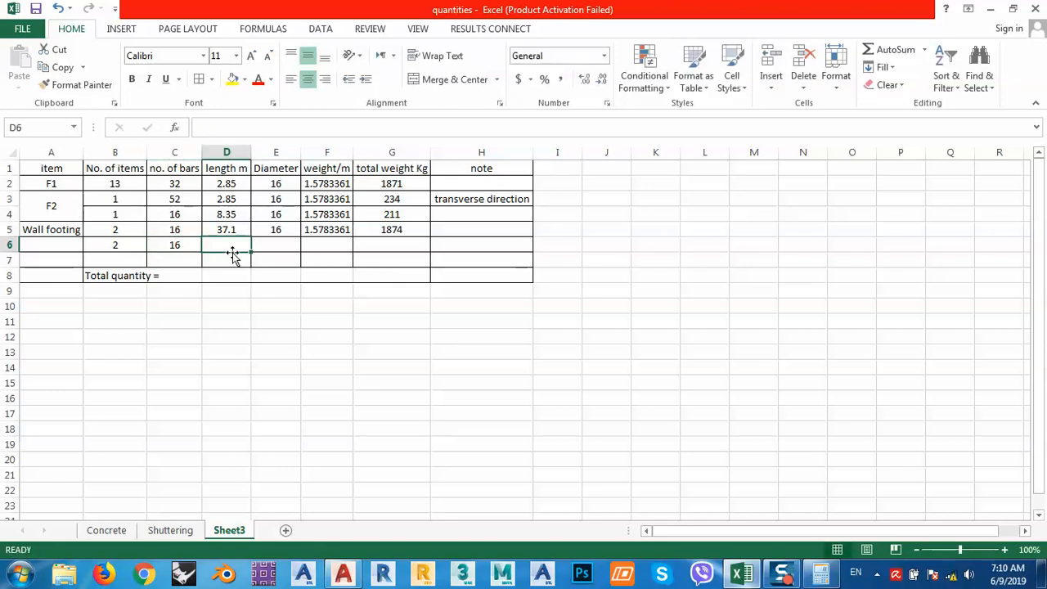
# - In Calculator, divide the 22 m wall length by 12, and add one 0.8 m lap to 22
pyautogui.click(822, 577)
pyautogui.write('22 ')
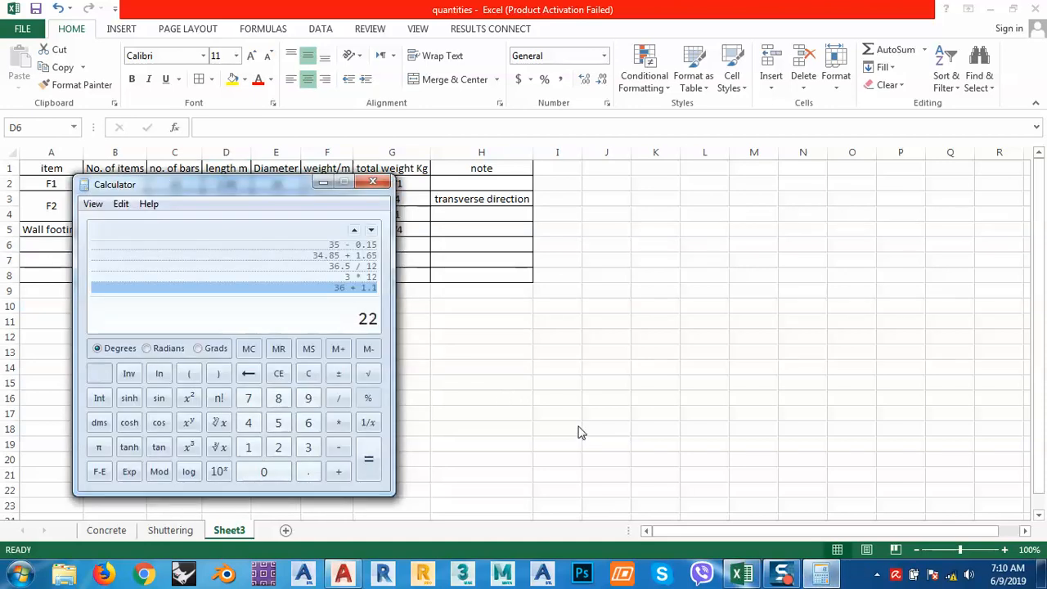
pyautogui.write('/ 12')
pyautogui.press('Return')
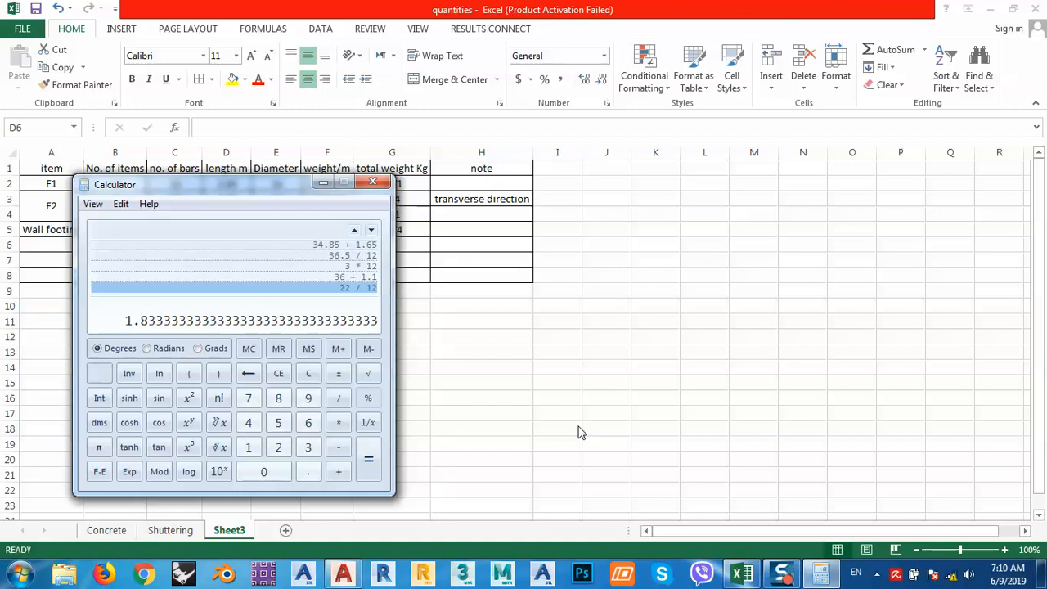
pyautogui.write('0')
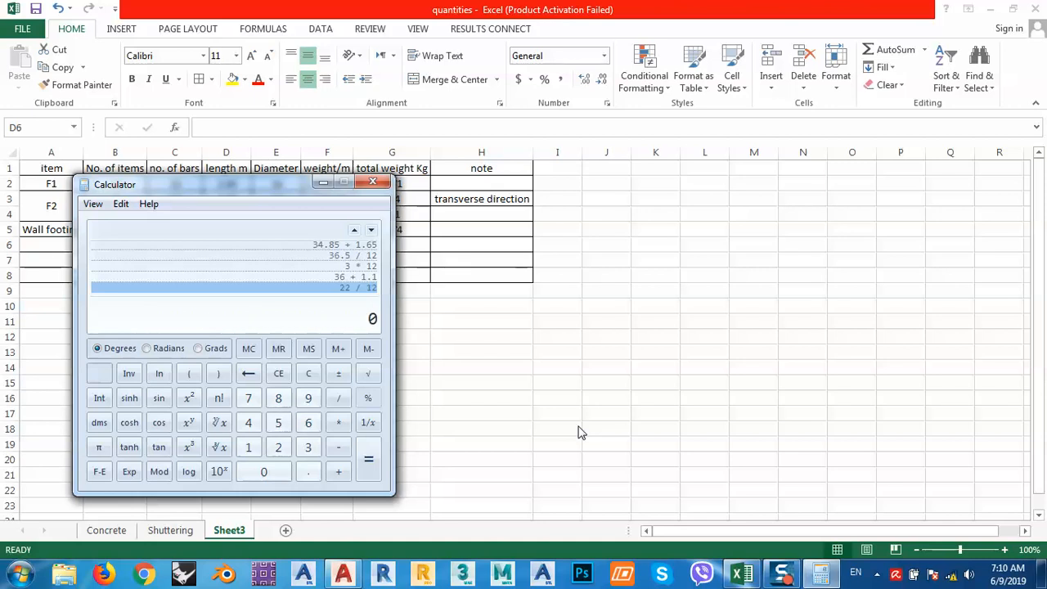
pyautogui.write('0.8')
pyautogui.press('Return')
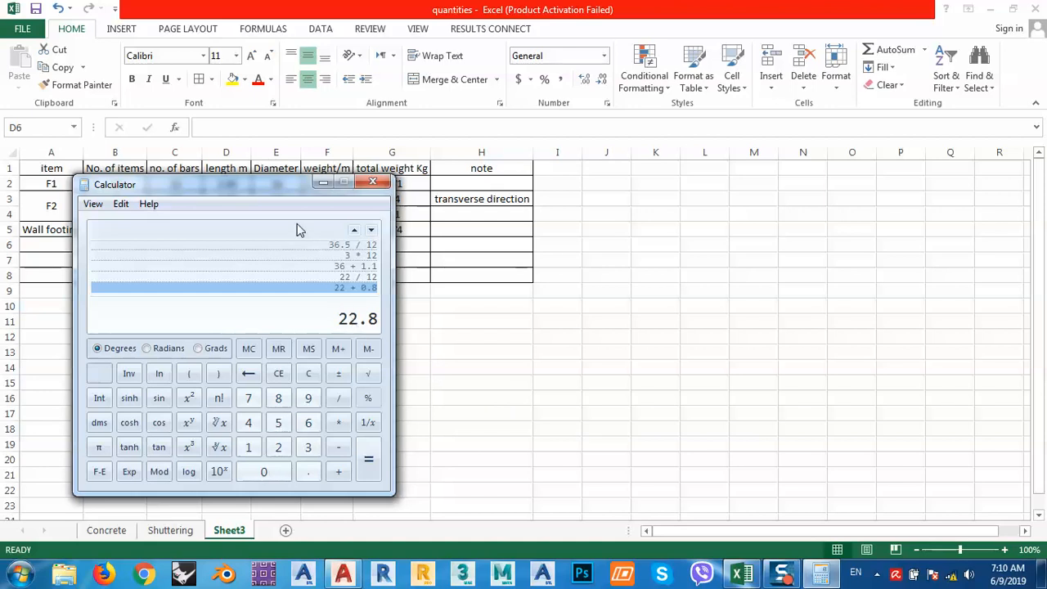
pyautogui.moveTo(275, 188); pyautogui.dragTo(205, 332)
# - In row 6 of the Excel quantities sheet, enter a length of 22.8 m and a diameter of 16
pyautogui.click(221, 247)
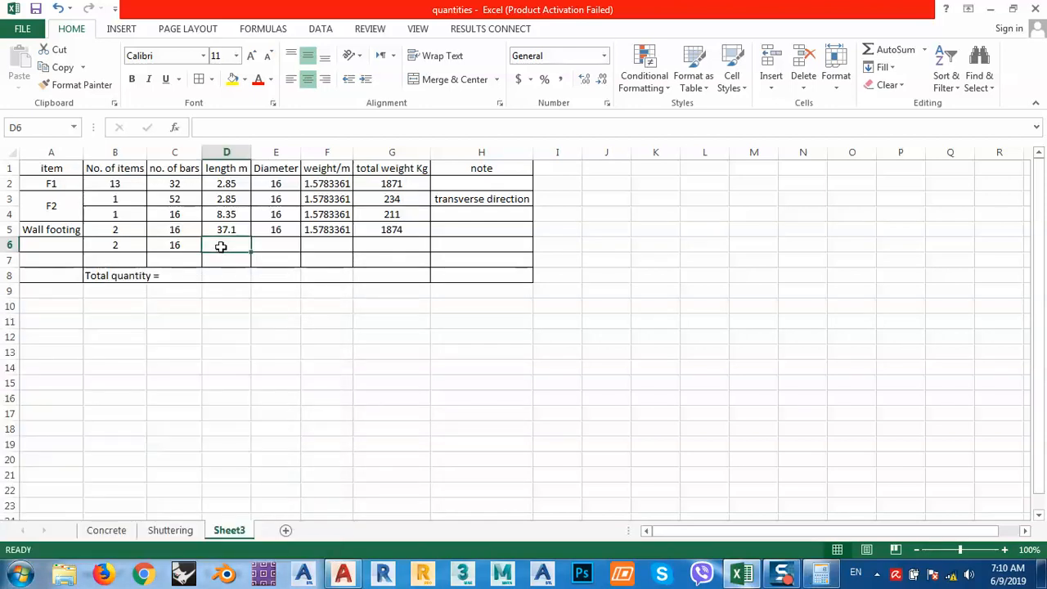
pyautogui.write('22.8')
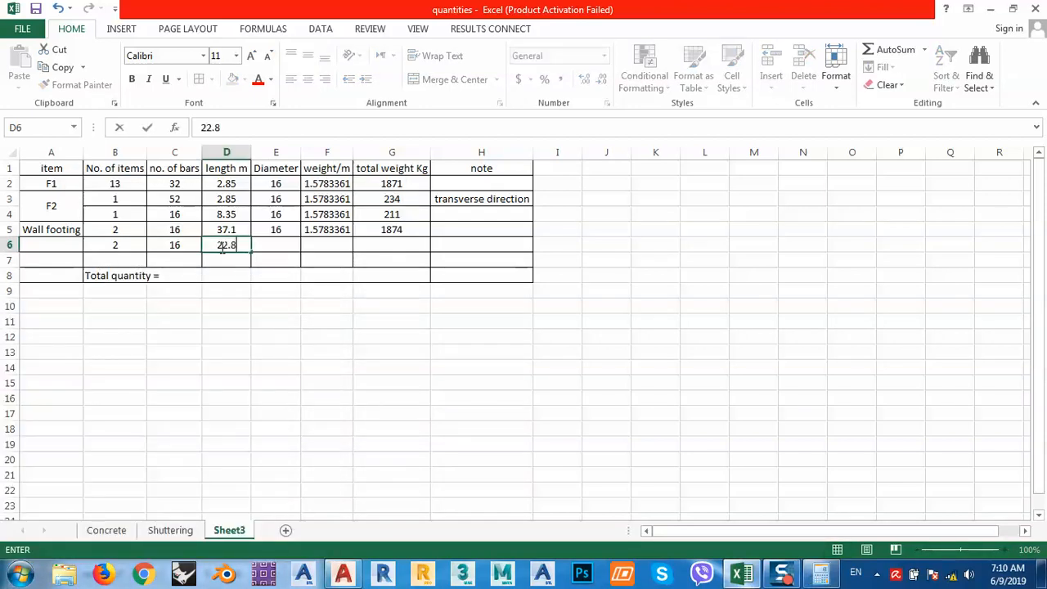
pyautogui.click(273, 250)
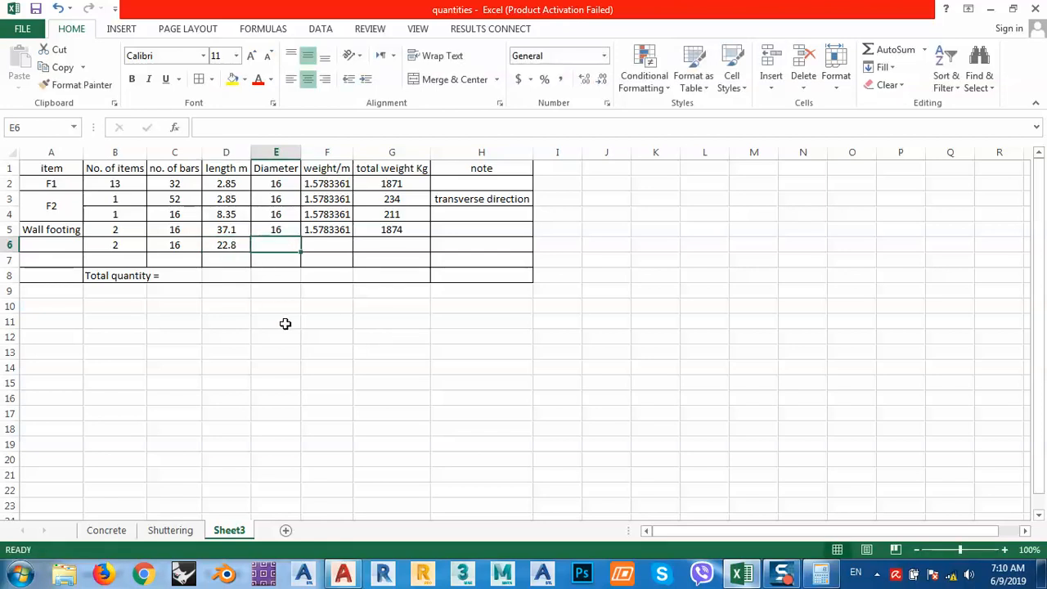
pyautogui.write('16')
pyautogui.press('Tab')
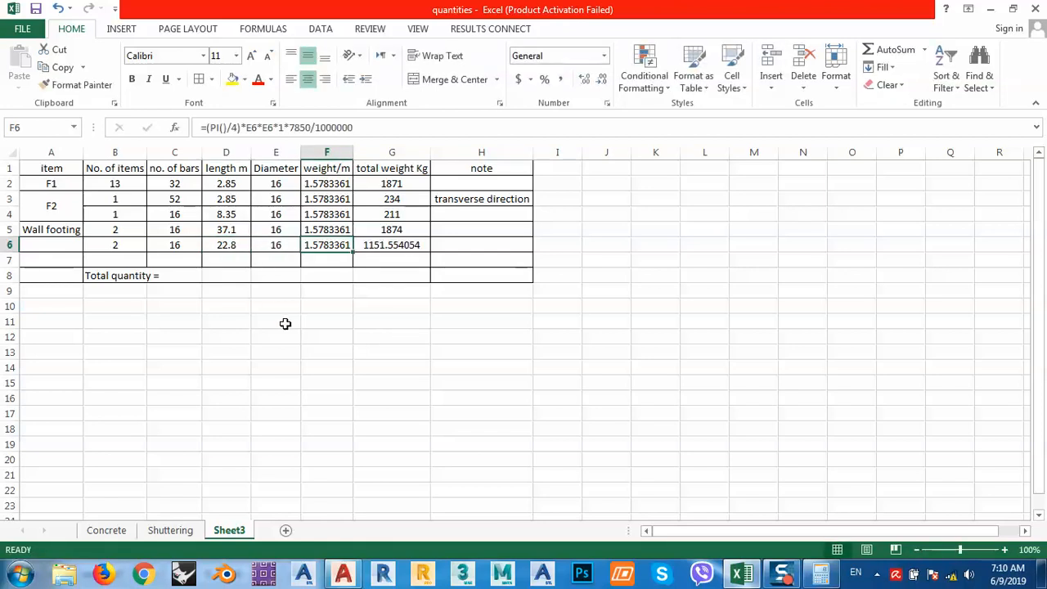
# - Fill the wall footing row's total weight formula and number format down into row 6
pyautogui.click(380, 230)
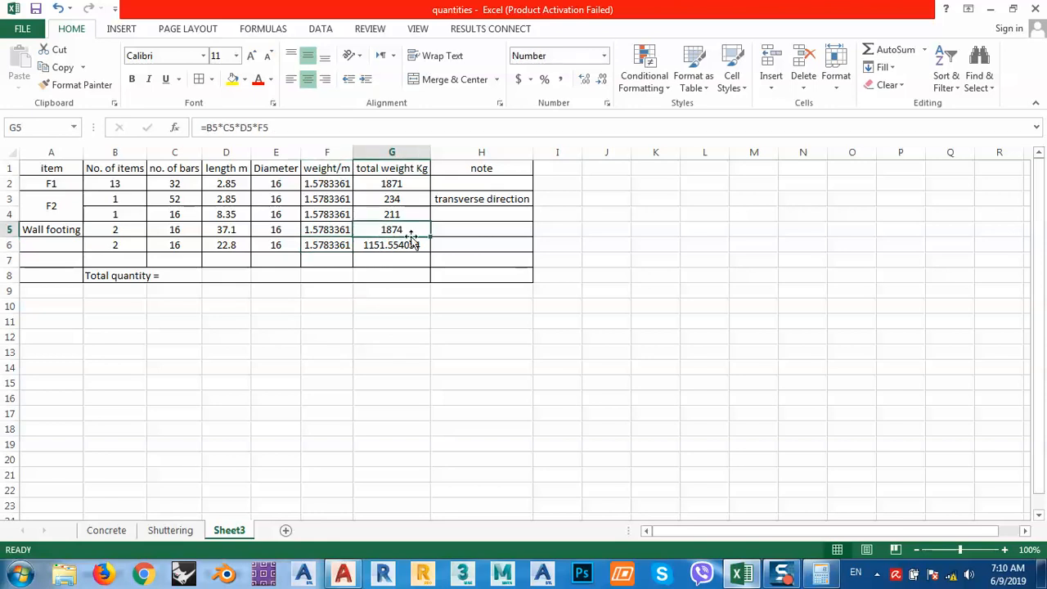
pyautogui.moveTo(430, 237); pyautogui.dragTo(425, 254)
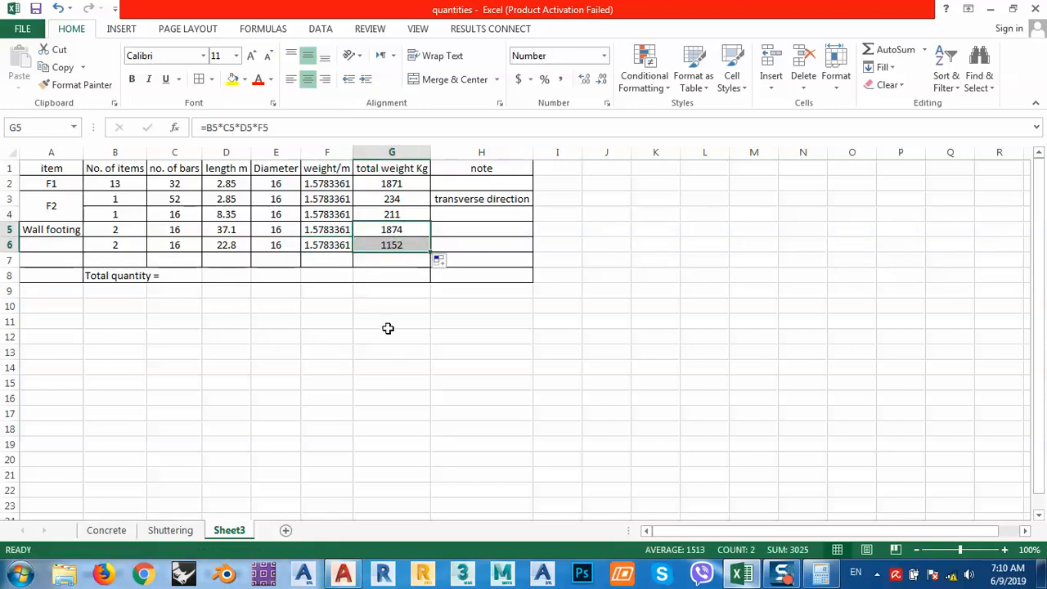
pyautogui.click(388, 338)
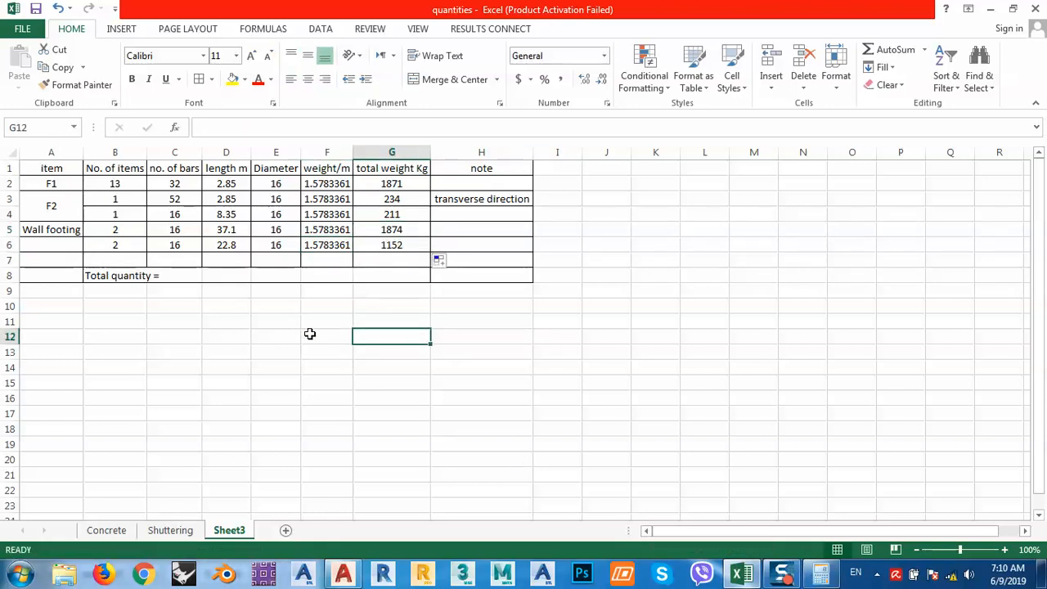
# - Add the notes "long wall" to the wall footing row and "short wall" to the row below it
pyautogui.click(444, 228)
pyautogui.write('l')
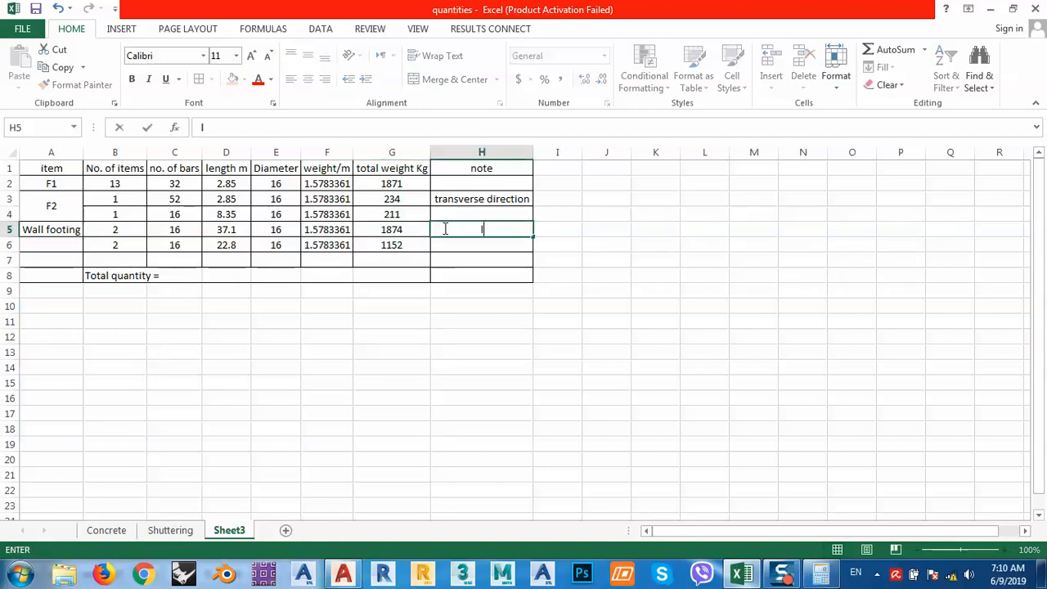
pyautogui.write('ong wall')
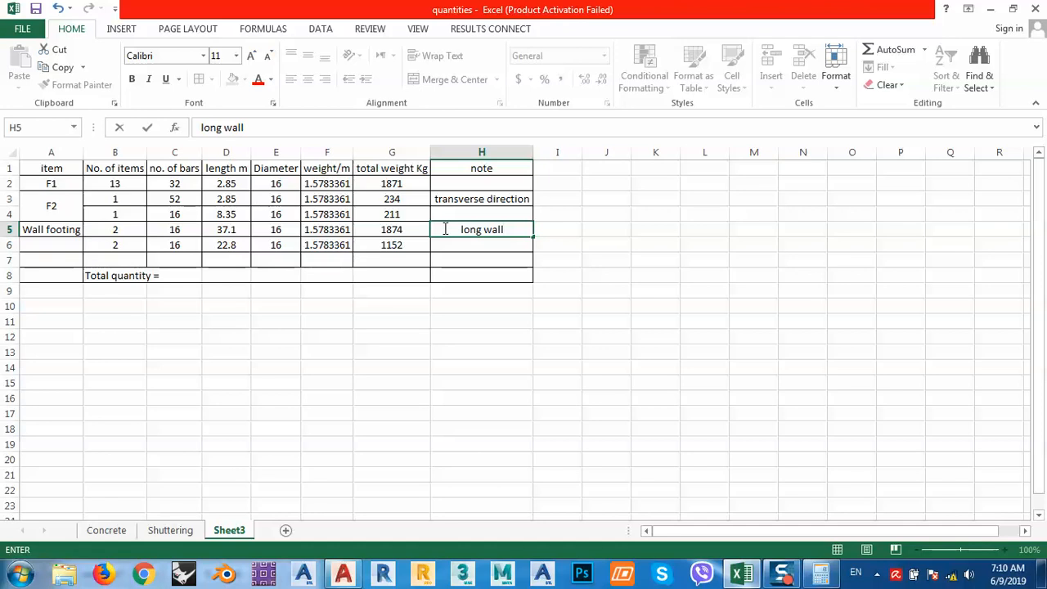
pyautogui.press('Return')
pyautogui.write('sho')
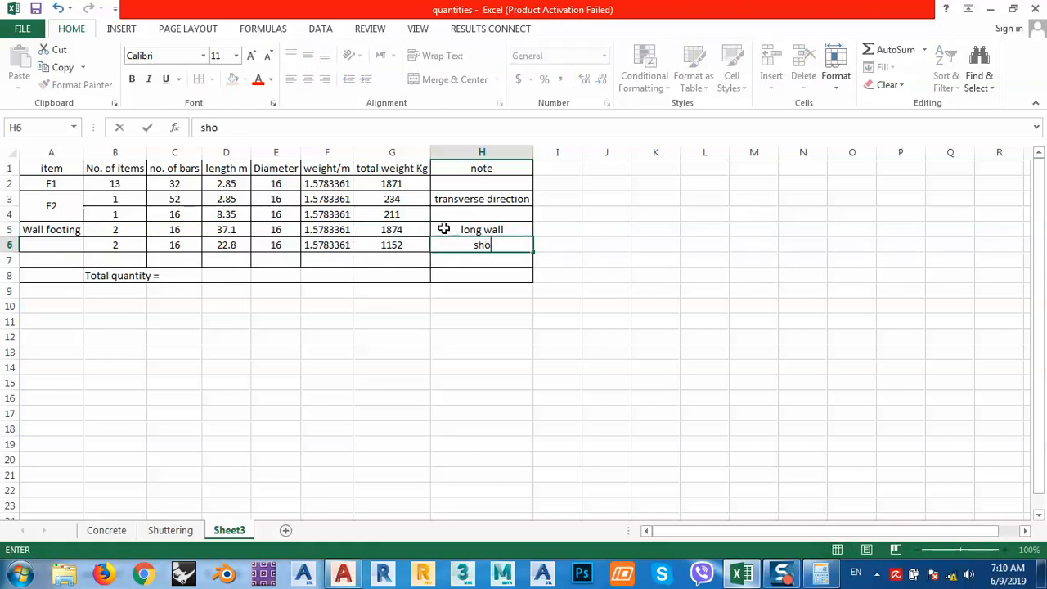
pyautogui.write('et wall')
pyautogui.press('Return')
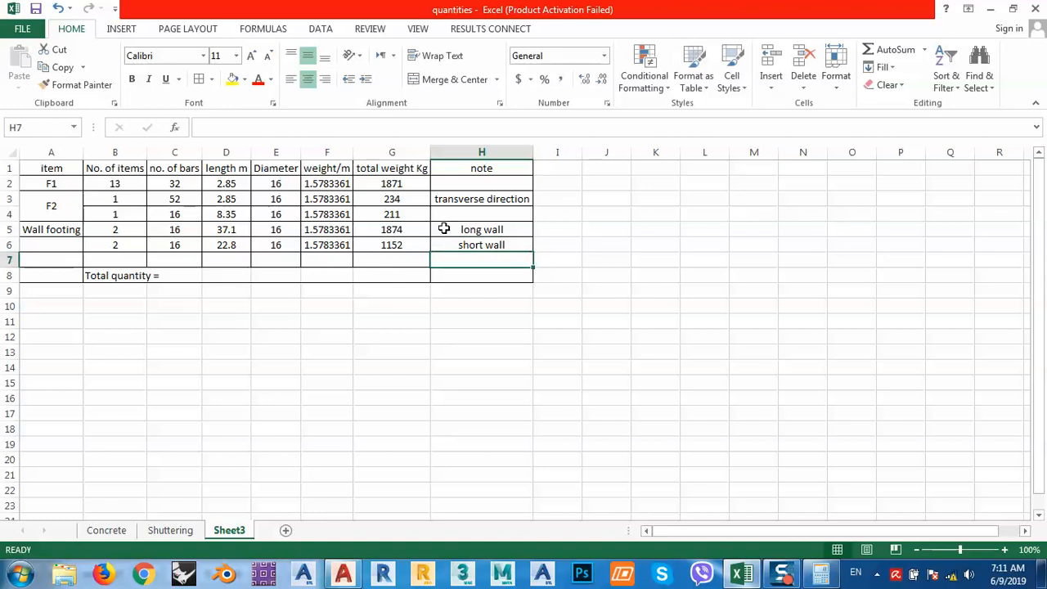
# - Enter the note "stirup" in the row below the short wall row
pyautogui.write('s')
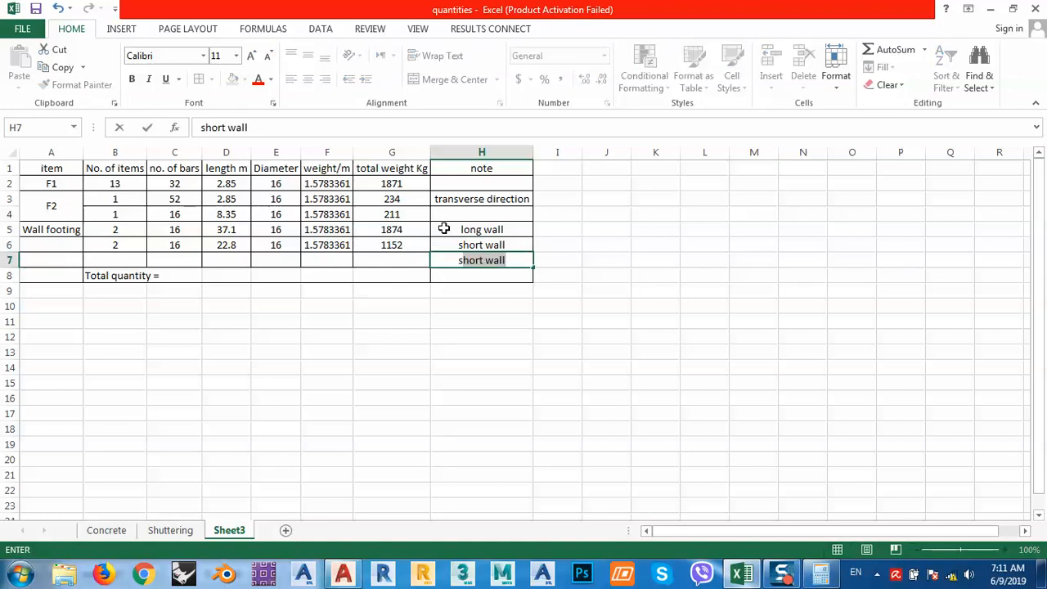
pyautogui.write('t')
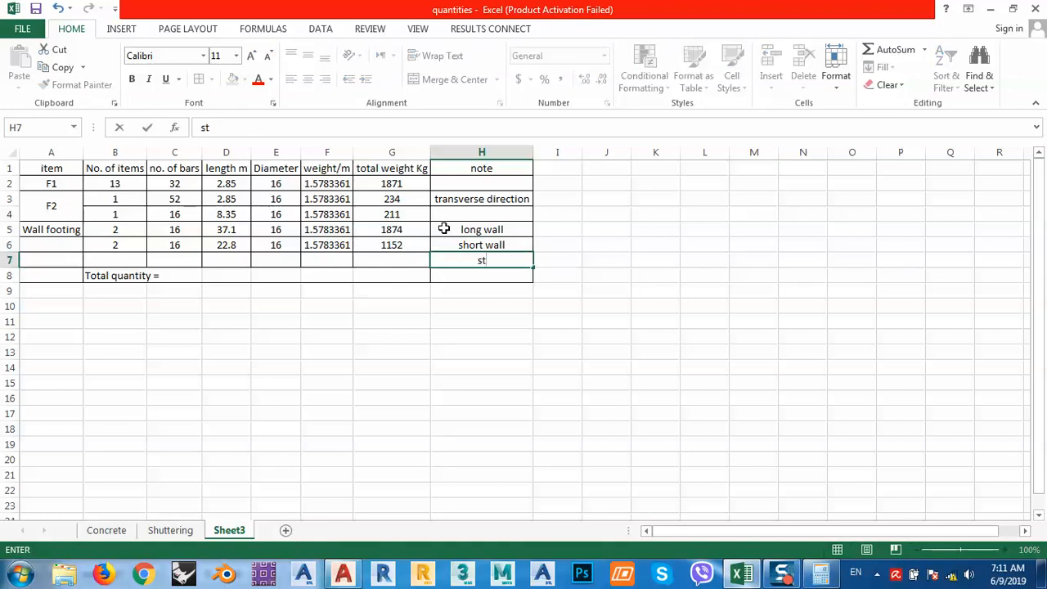
pyautogui.write('irup')
pyautogui.press('Return')
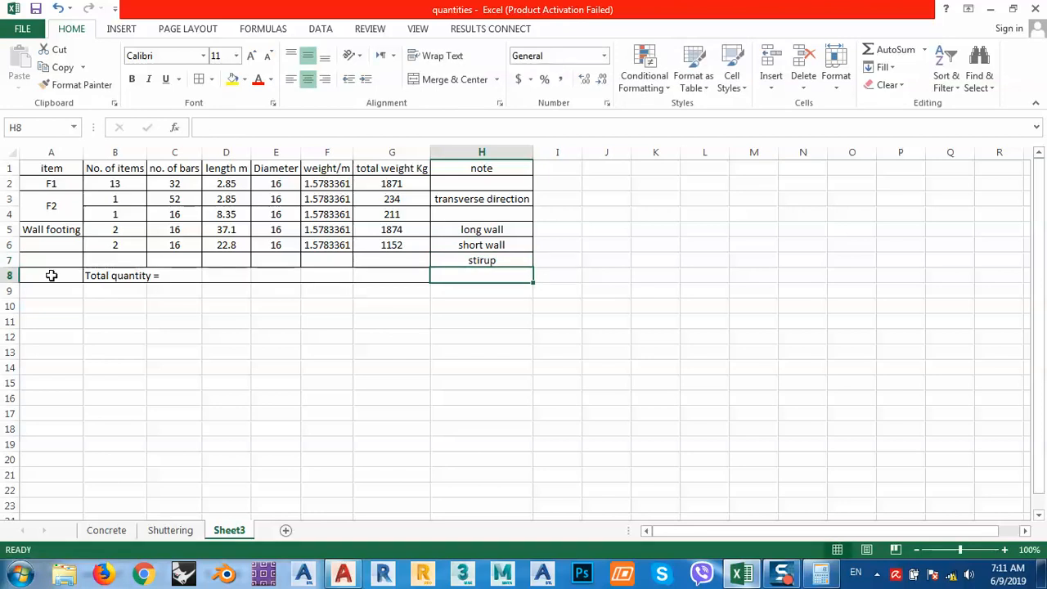
# - Insert a new row directly below the short wall row, above row 7
pyautogui.click(5, 261)
pyautogui.rightClick(5, 260)
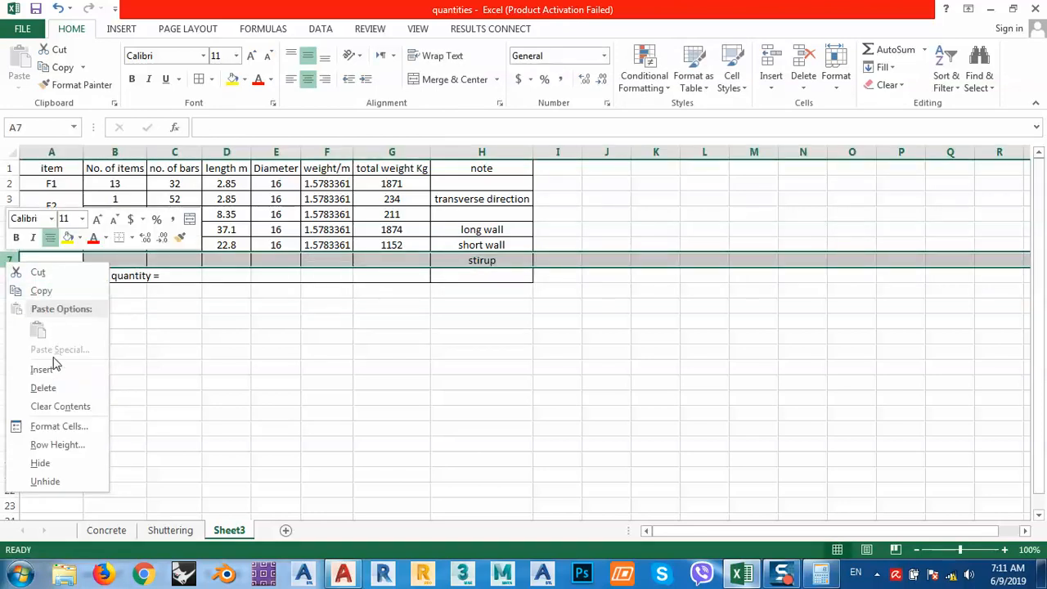
pyautogui.click(77, 367)
pyautogui.click(341, 362)
# - Enter the note "long stirup" in row 7 and "short stirup" in row 8
pyautogui.click(451, 260)
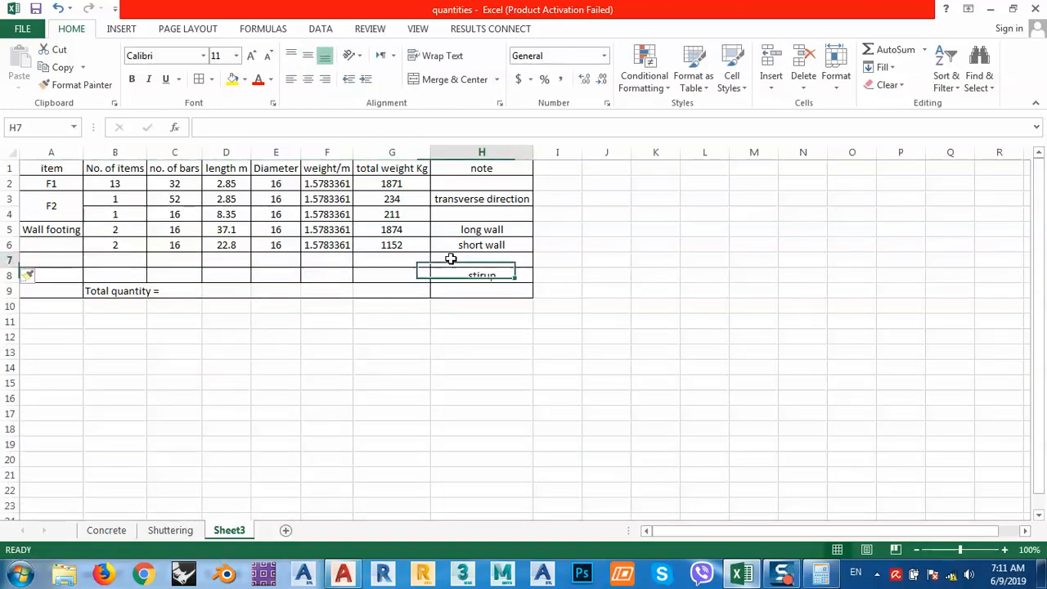
pyautogui.write('lon')
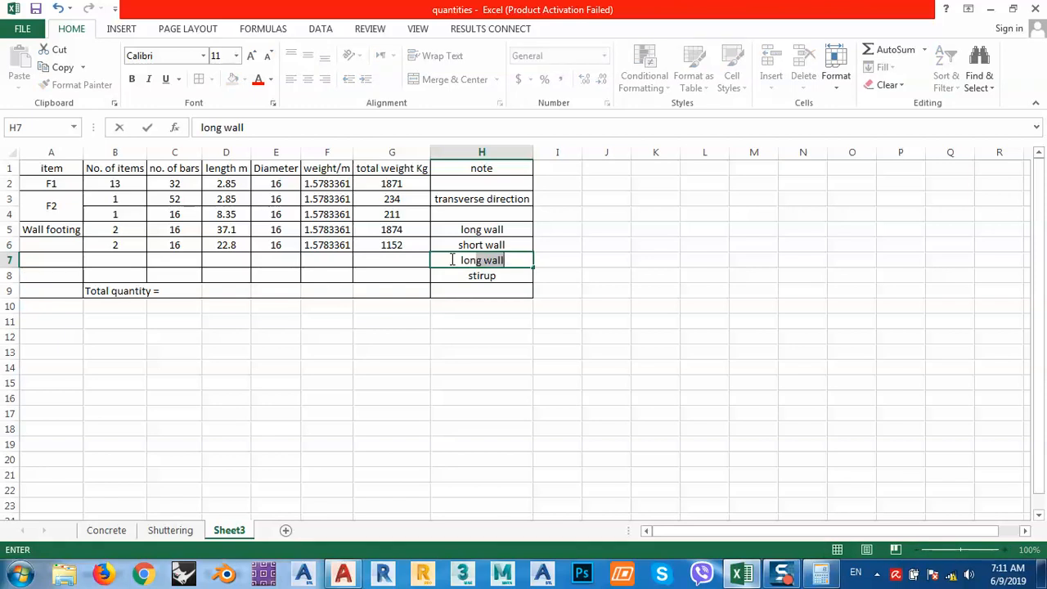
pyautogui.write('g sti')
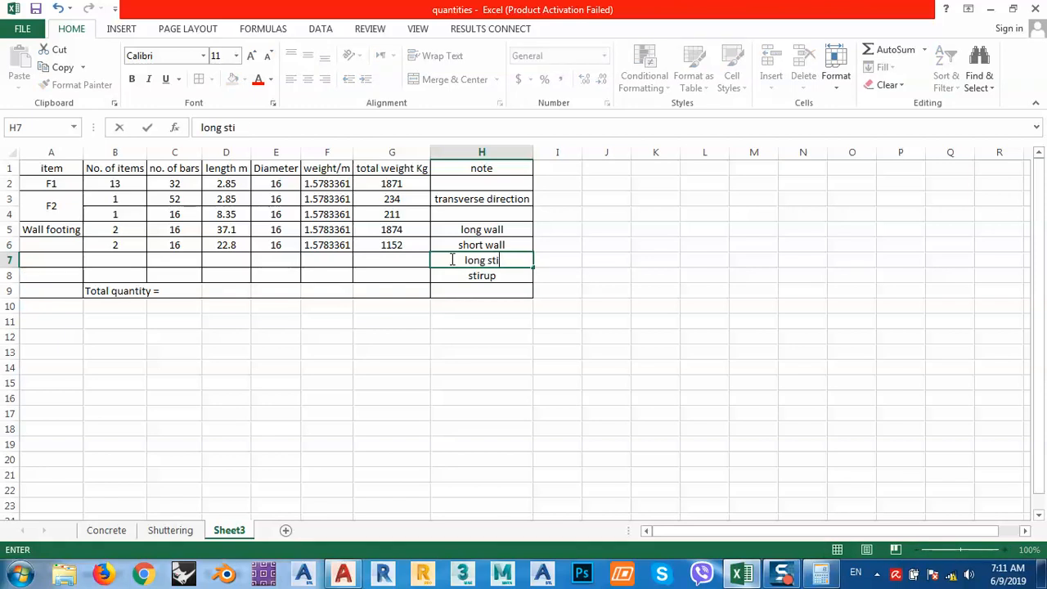
pyautogui.write('rup')
pyautogui.press('Return')
pyautogui.write('sh')
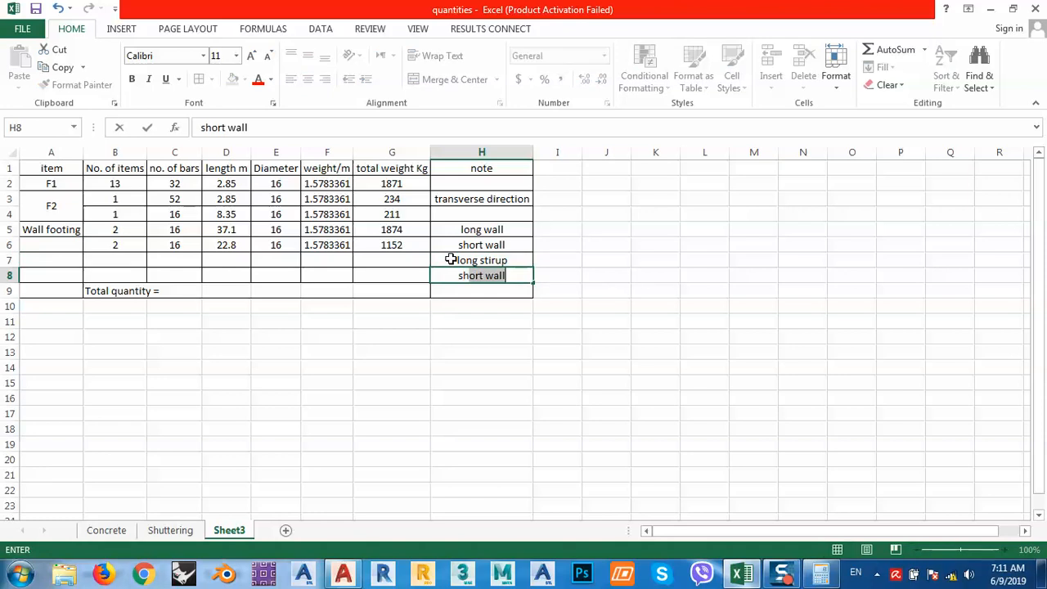
pyautogui.write('ort stiru')
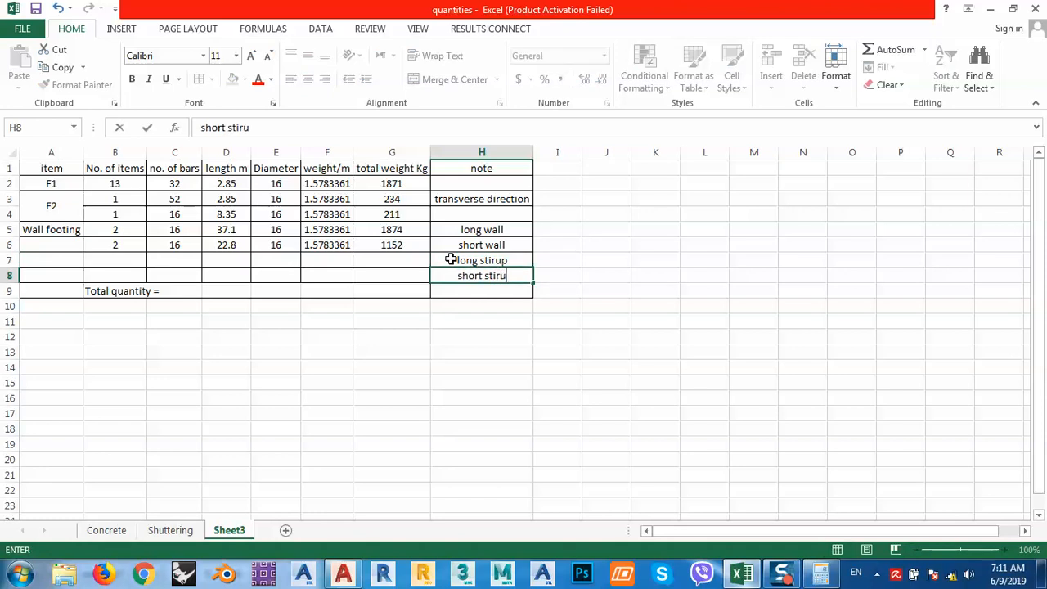
pyautogui.write('p')
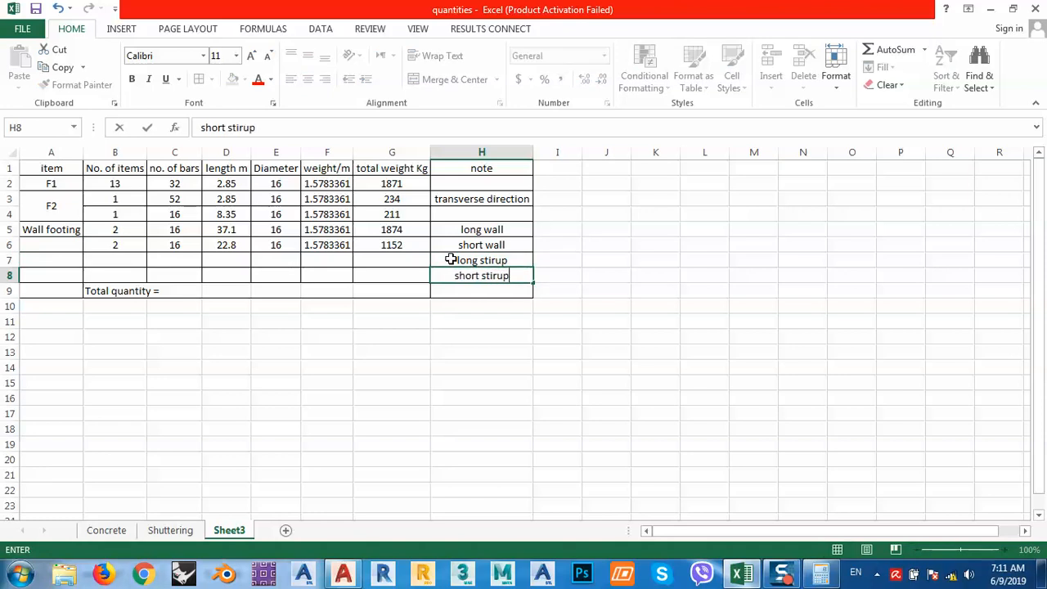
pyautogui.click(102, 259)
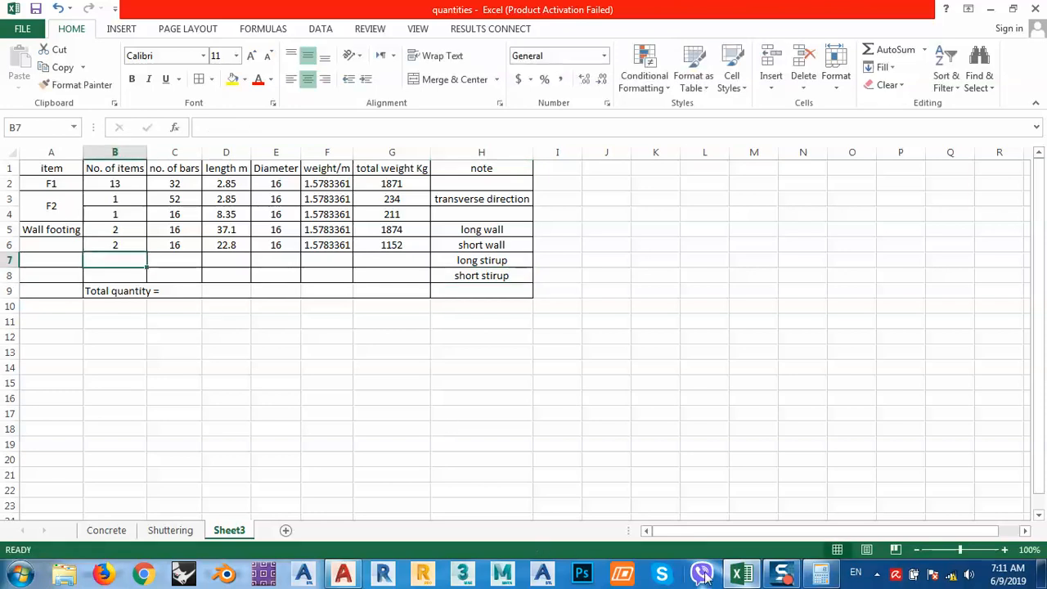
# - Switch to AutoCAD and examine the dimensioned lengths of the short and long wall footings in the plan outline
pyautogui.click(342, 577)
pyautogui.scroll(-4, 486, 262)
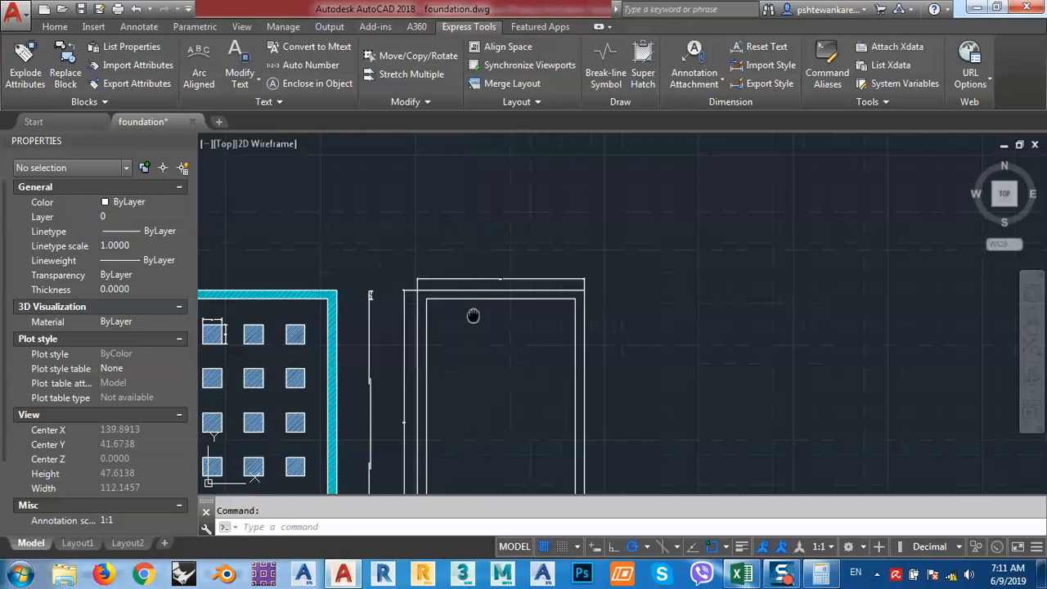
pyautogui.scroll(4, 491, 245)
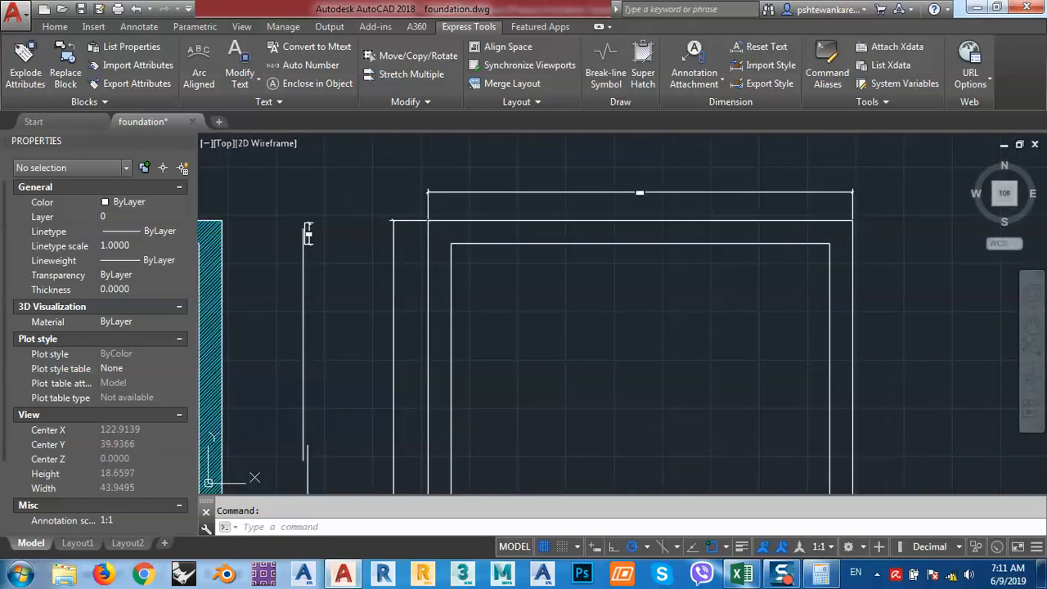
pyautogui.scroll(8, 504, 266)
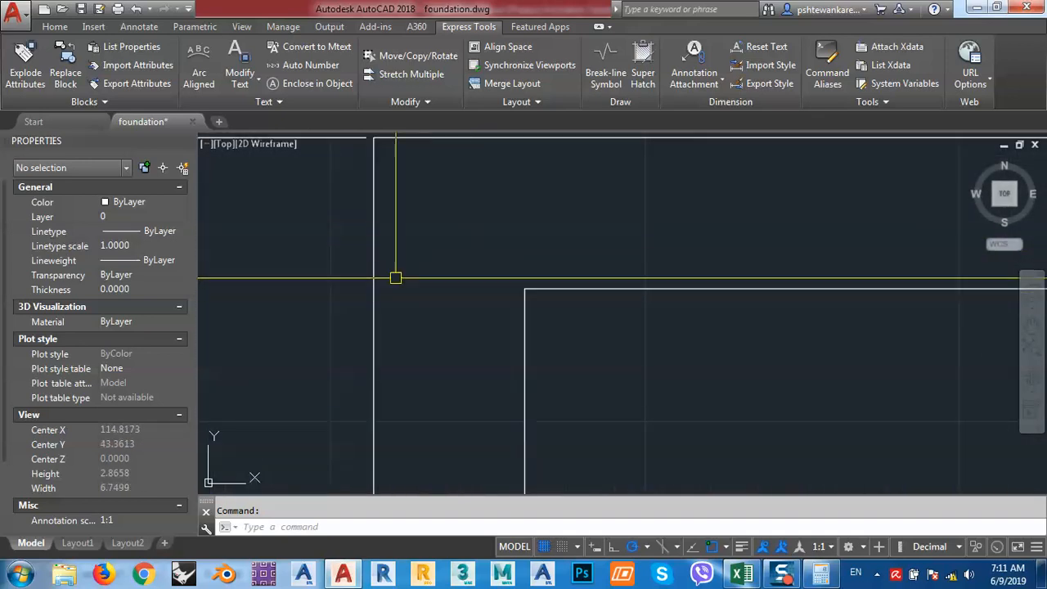
pyautogui.scroll(-6, 446, 295)
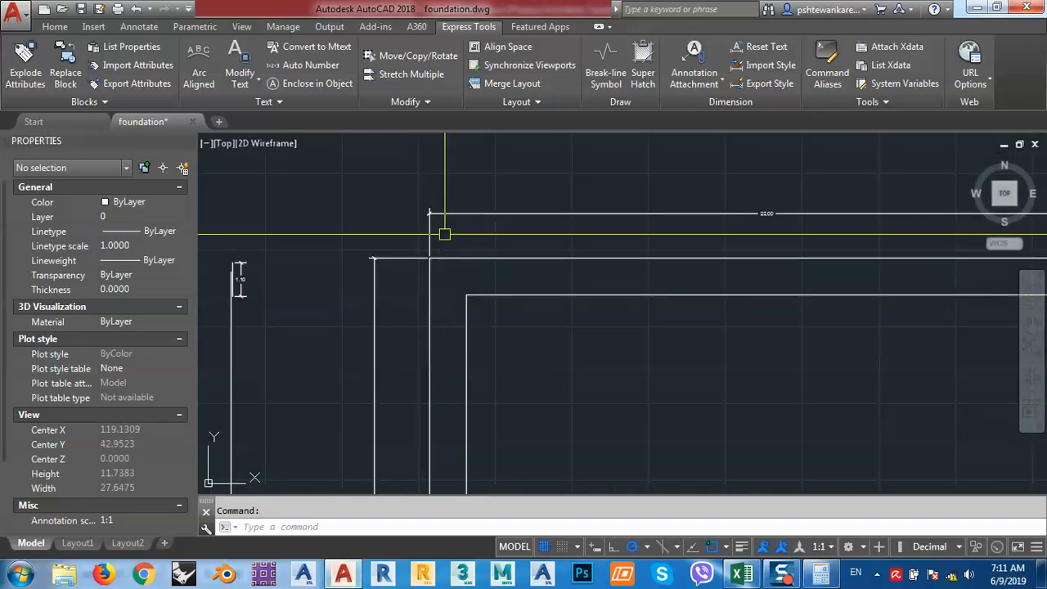
pyautogui.moveTo(445, 302); pyautogui.dragTo(455, 227, button='middle')
pyautogui.scroll(-4, 455, 228)
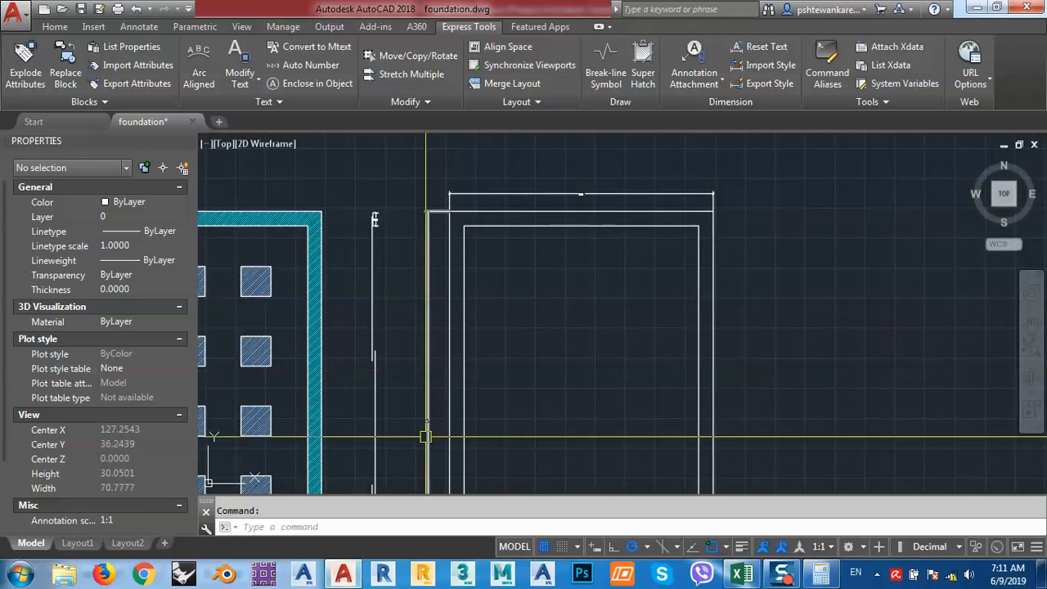
pyautogui.scroll(8, 425, 437)
pyautogui.scroll(2, 433, 327)
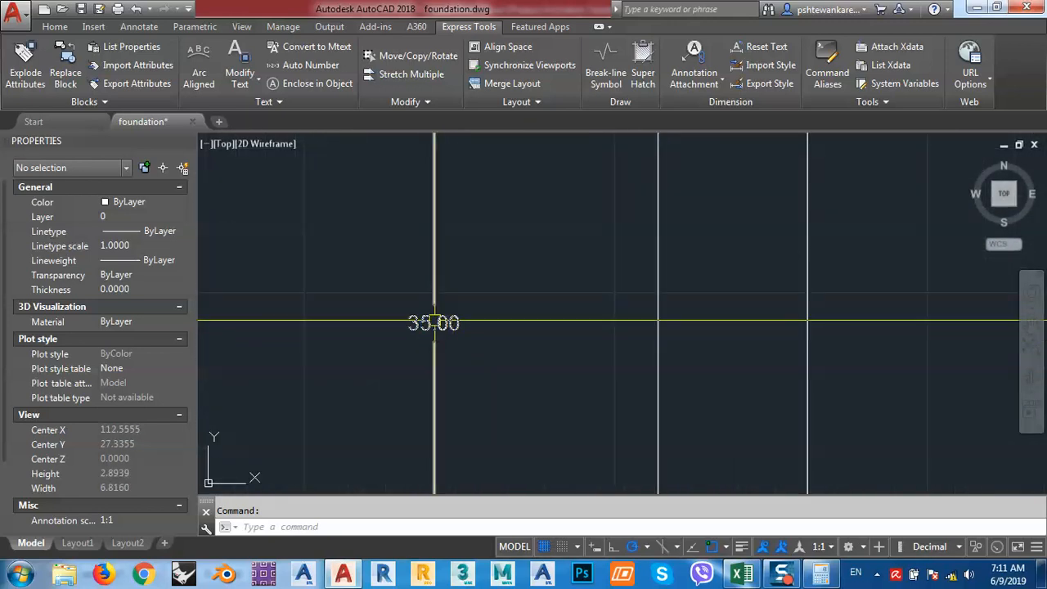
pyautogui.scroll(-12, 615, 219)
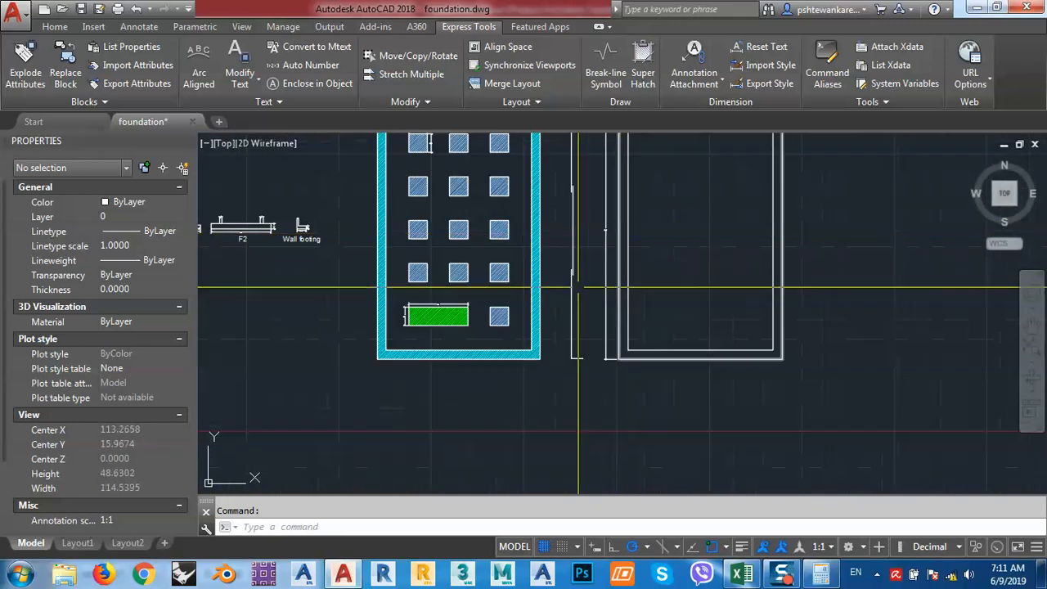
# - Draw a rectangle over the base of the wall footing section, from its upper-right corner to its lower-left corner
pyautogui.moveTo(457, 309); pyautogui.dragTo(645, 363, button='middle')
pyautogui.scroll(12, 482, 263)
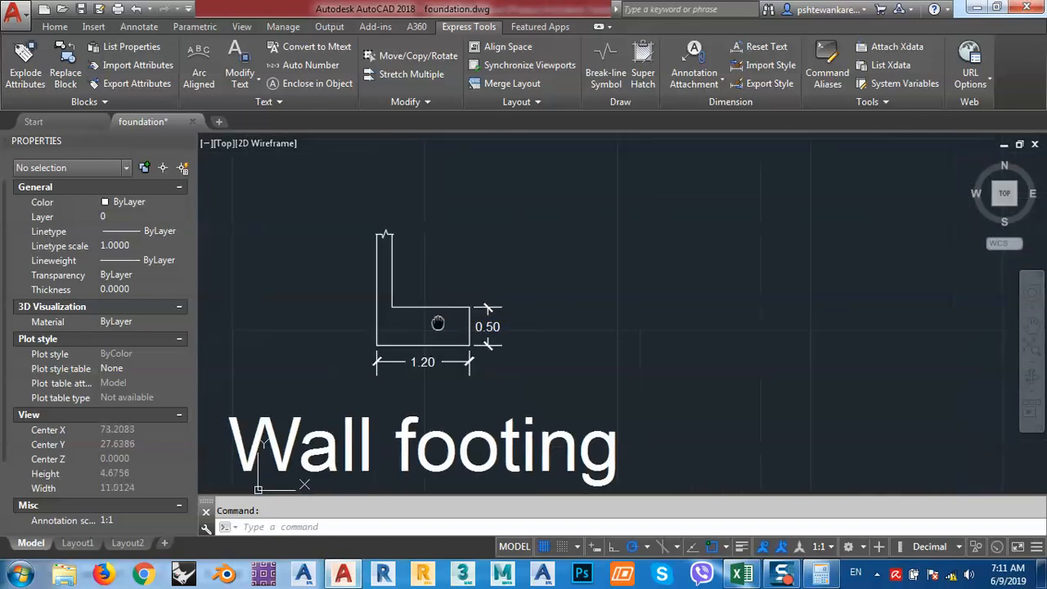
pyautogui.moveTo(498, 332); pyautogui.dragTo(509, 336, button='middle')
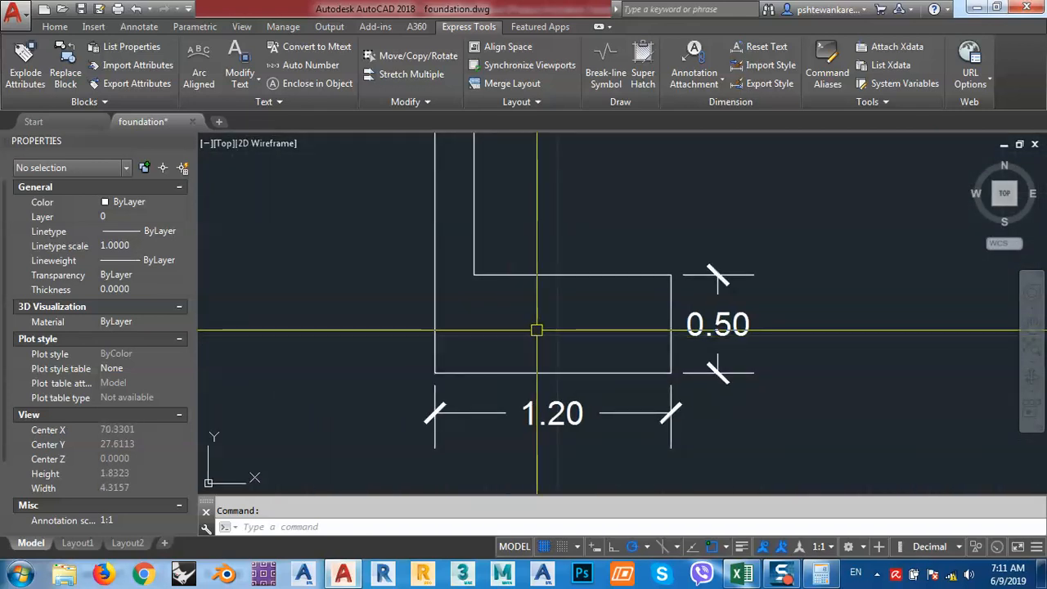
pyautogui.write('r')
pyautogui.press('Return')
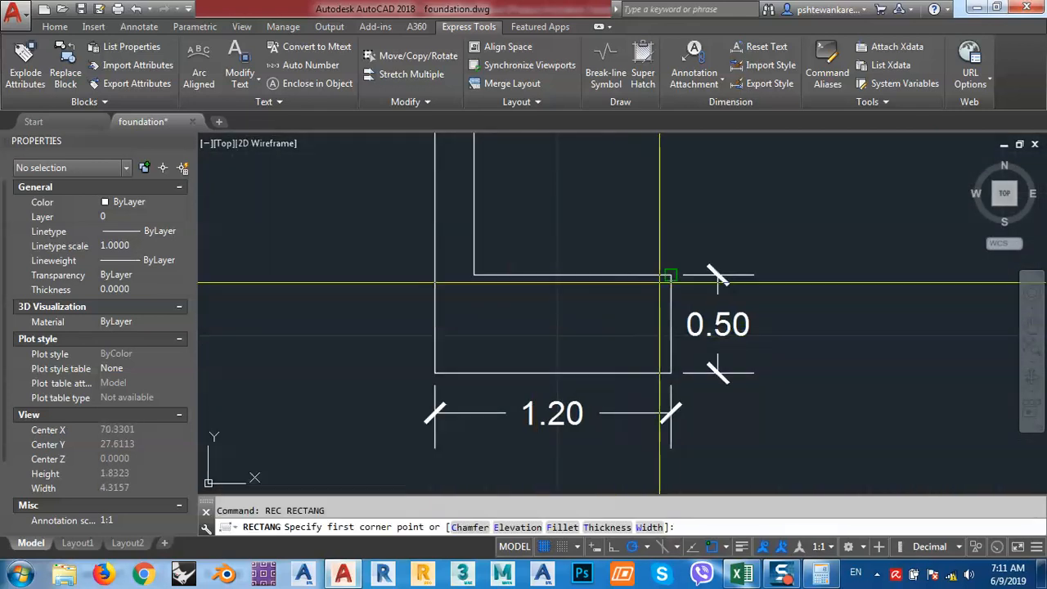
pyautogui.click(671, 274)
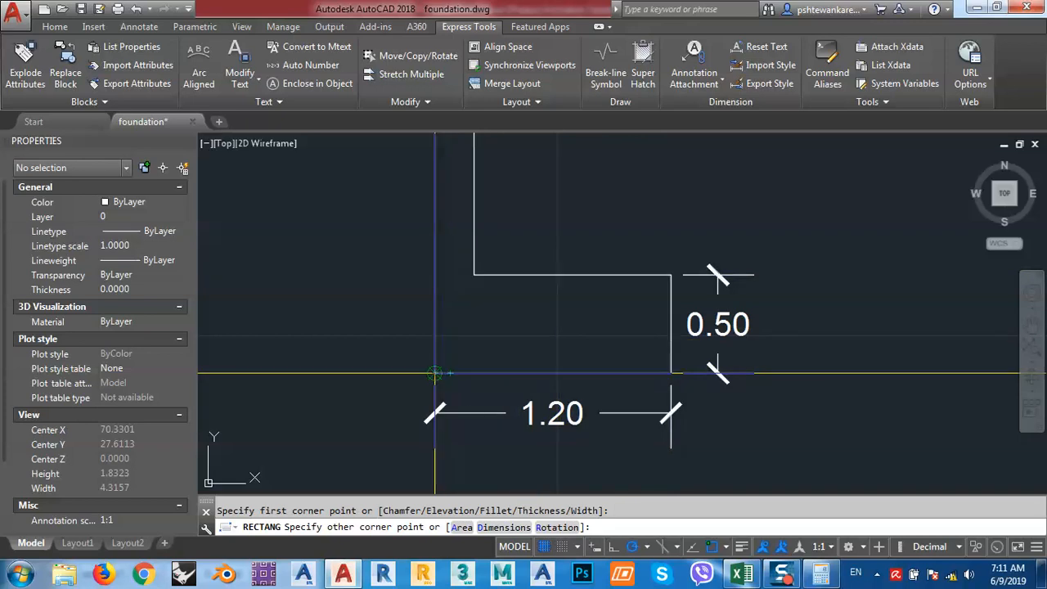
pyautogui.click(446, 373)
pyautogui.press('Escape')
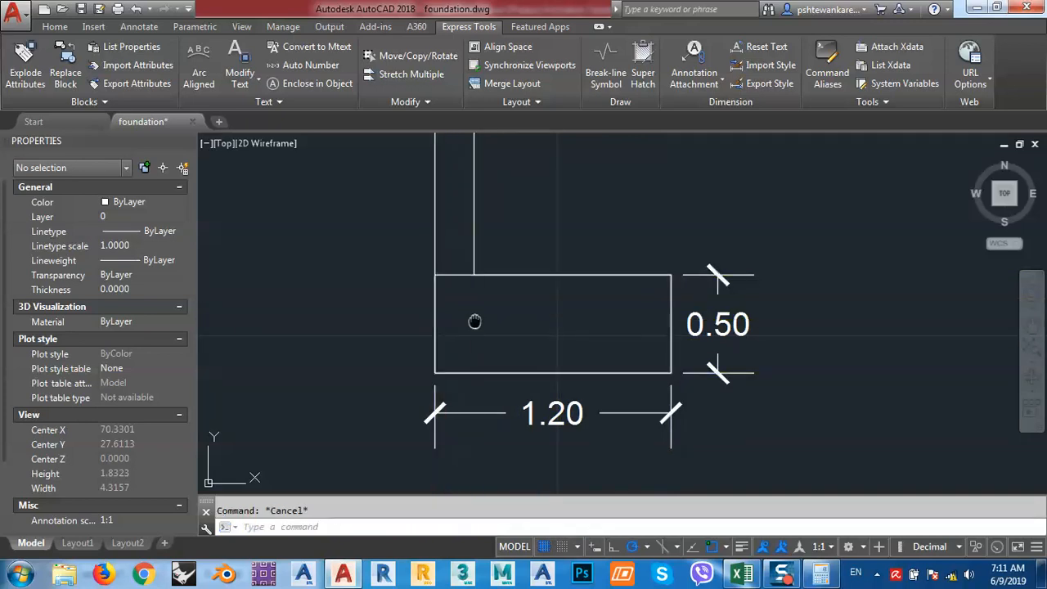
# - Offset the wall footing rectangle 0.075 inward to form the stirrup outline
pyautogui.moveTo(475, 319); pyautogui.dragTo(470, 333, button='middle')
pyautogui.write('o')
pyautogui.press('Return')
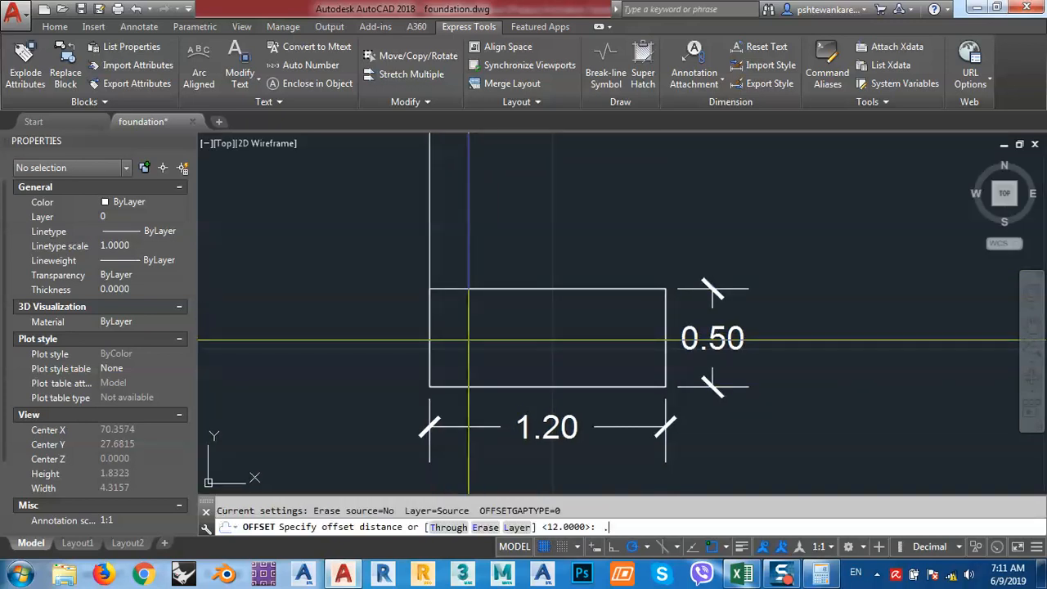
pyautogui.write('075')
pyautogui.press('Return')
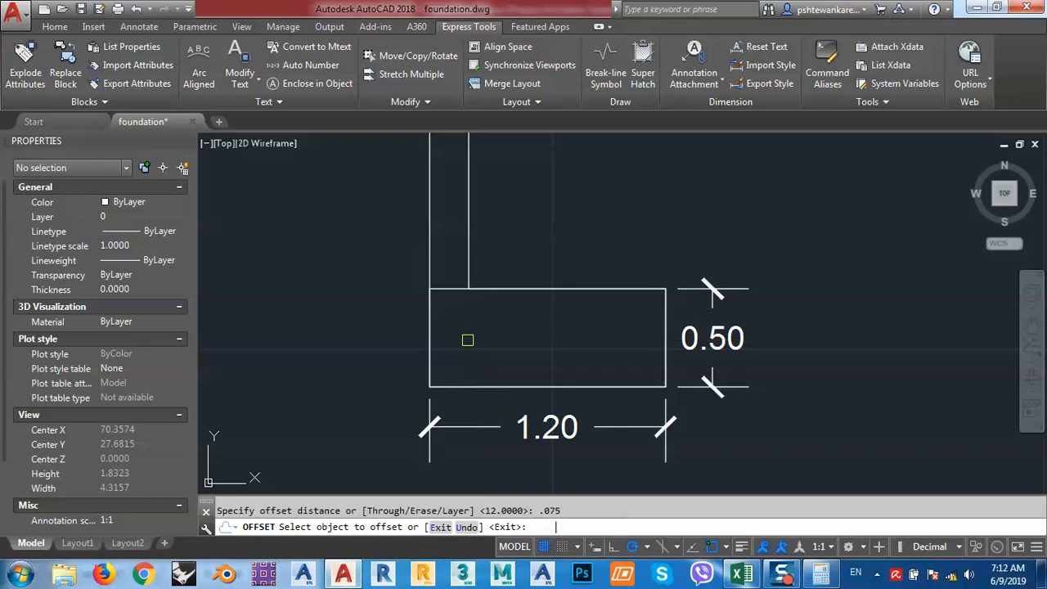
pyautogui.click(446, 290)
pyautogui.click(491, 341)
pyautogui.press('Escape')
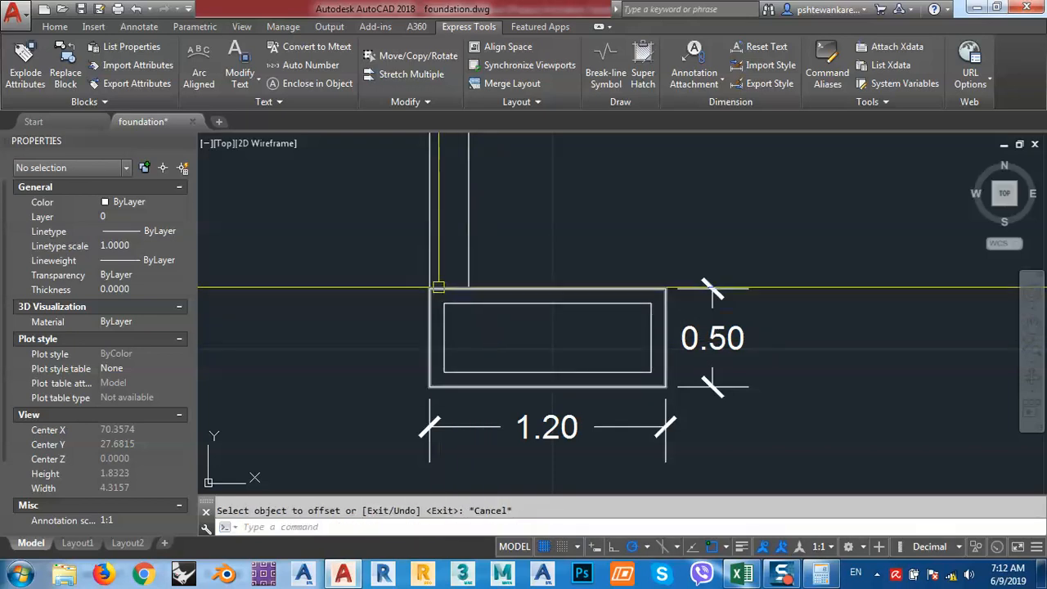
# - Erase the outer rectangle drawn over the wall footing's base, keeping the inner offset outline
pyautogui.click(450, 290)
pyautogui.write('E')
pyautogui.press('Return')
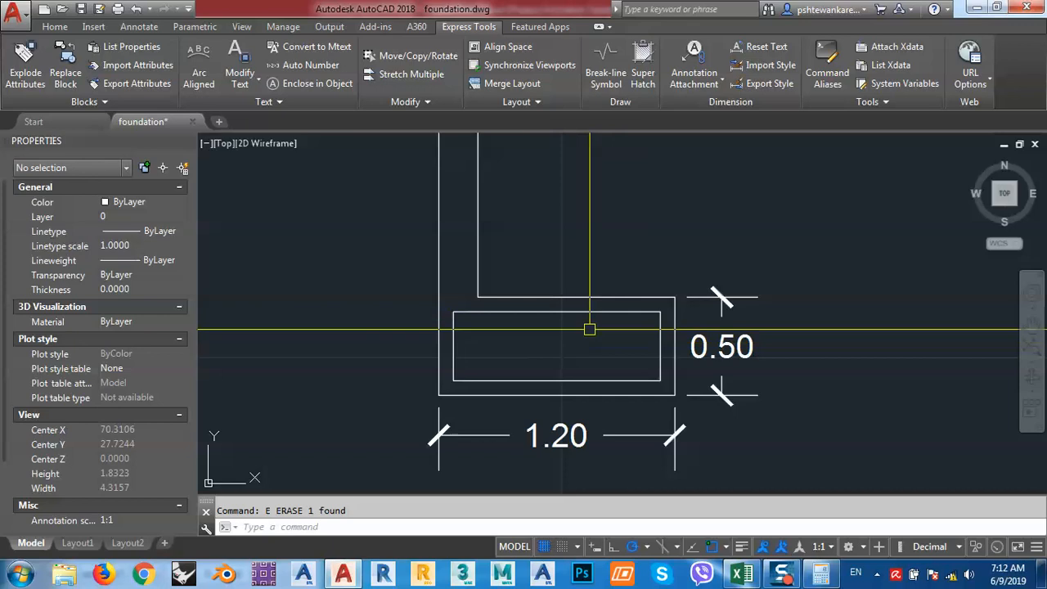
pyautogui.moveTo(605, 335); pyautogui.dragTo(545, 327, button='middle')
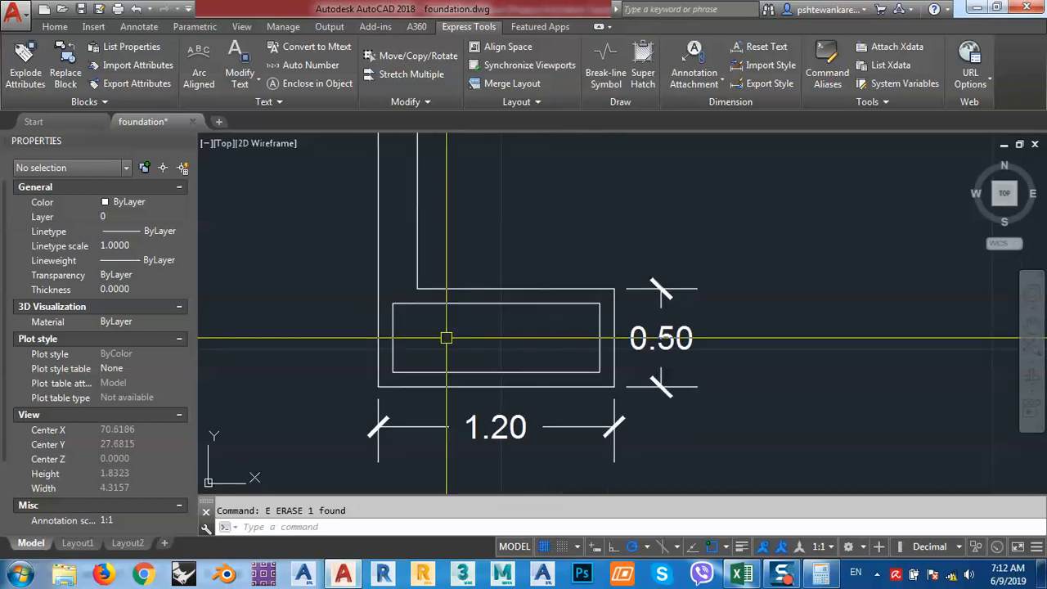
pyautogui.press('Return')
pyautogui.scroll(-6, 589, 283)
pyautogui.press('Escape')
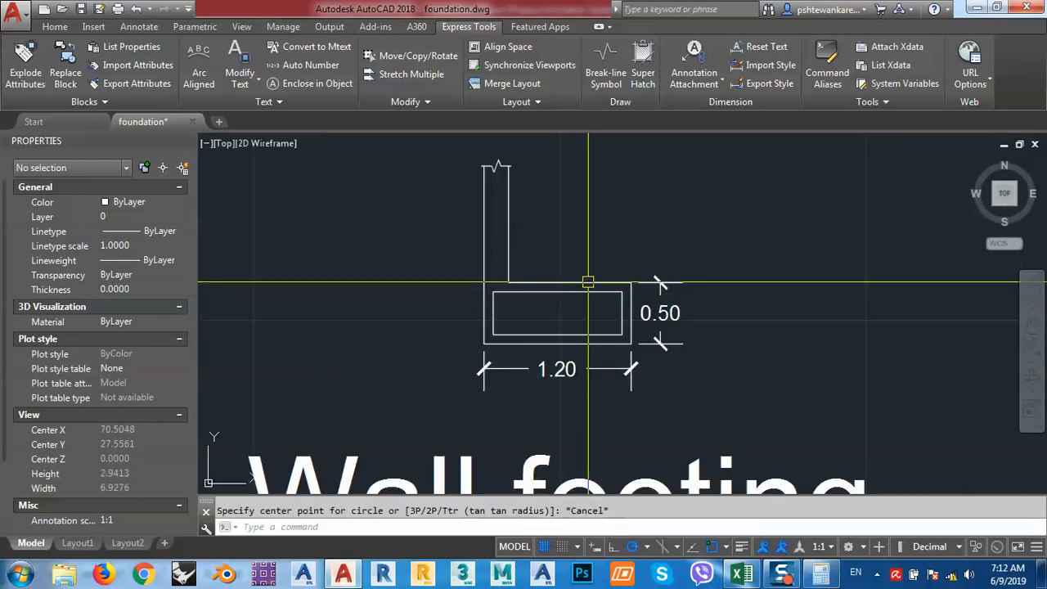
# - Copy one reinforcement bar circle from the F1 section to the upper-left corner inside the wall footing's stirrup outline
pyautogui.scroll(-5, 638, 262)
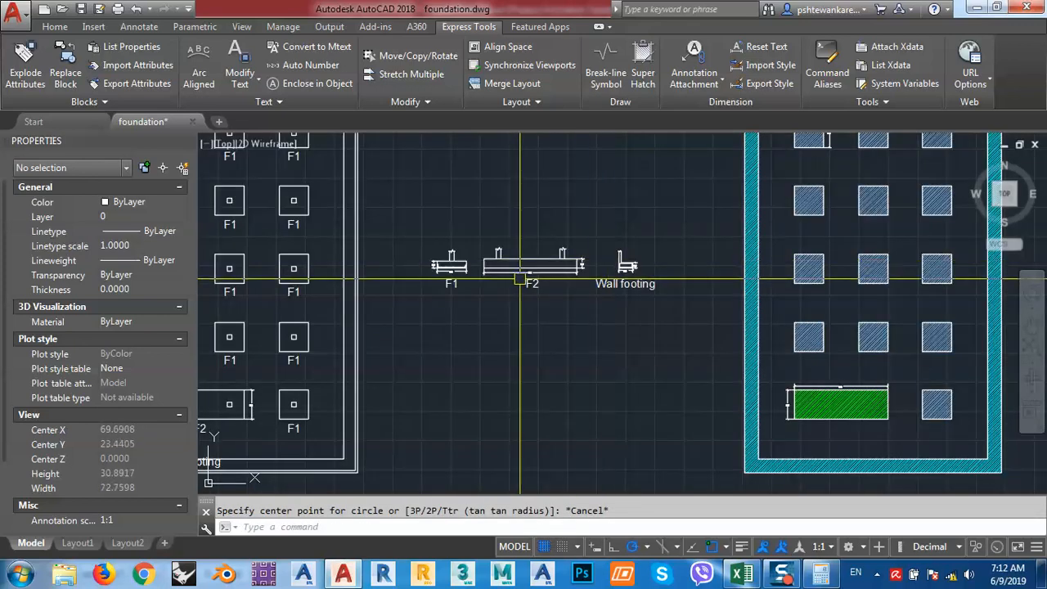
pyautogui.scroll(5, 454, 266)
pyautogui.scroll(8, 454, 266)
pyautogui.click(515, 205)
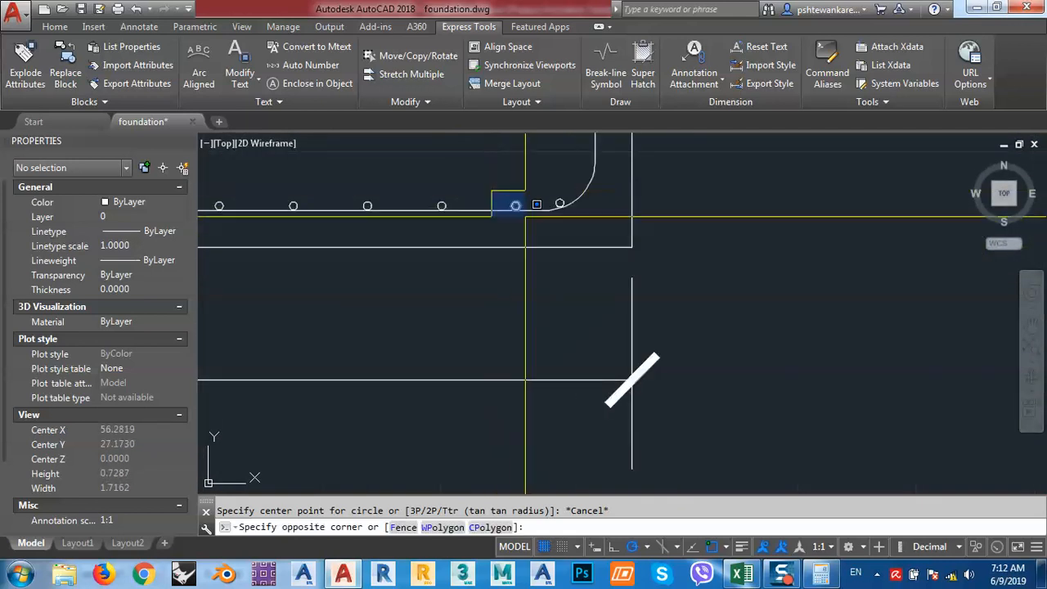
pyautogui.scroll(6, 520, 205)
pyautogui.write('co')
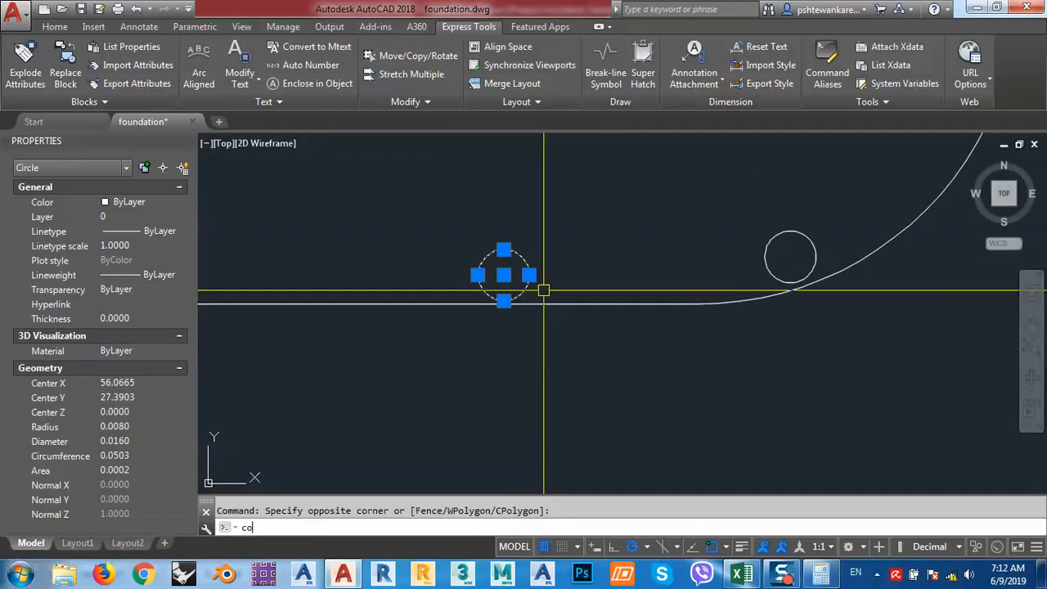
pyautogui.press('Return')
pyautogui.click(502, 301)
pyautogui.scroll(-10, 496, 300)
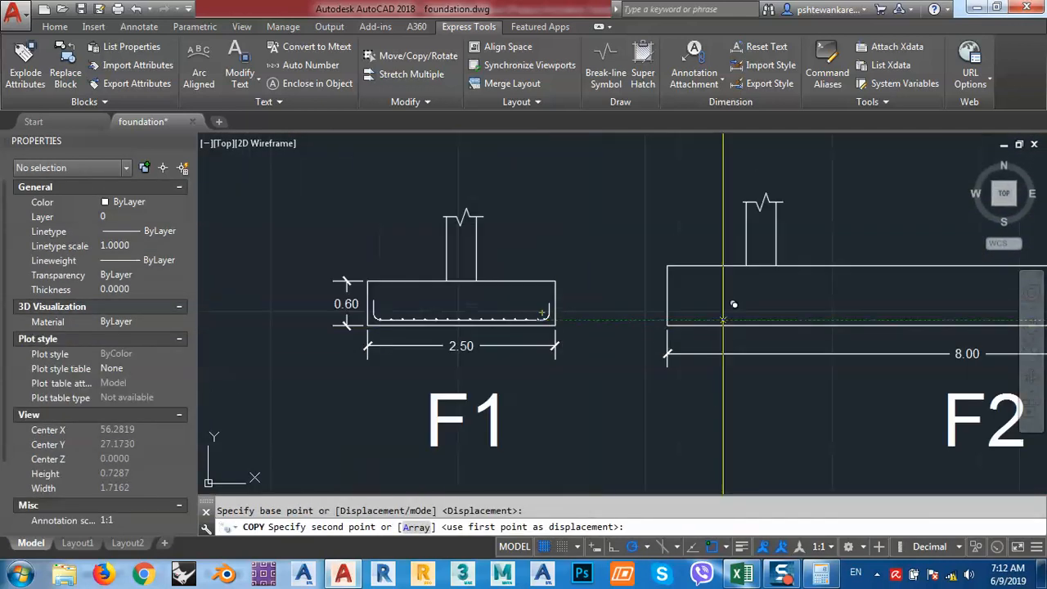
pyautogui.scroll(10, 794, 335)
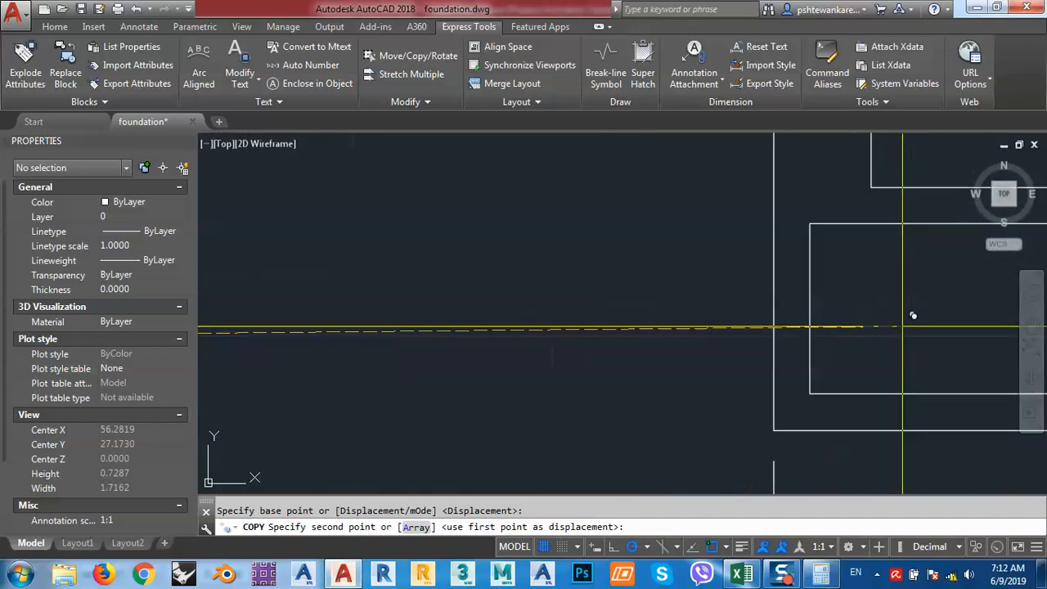
pyautogui.scroll(5, 627, 245)
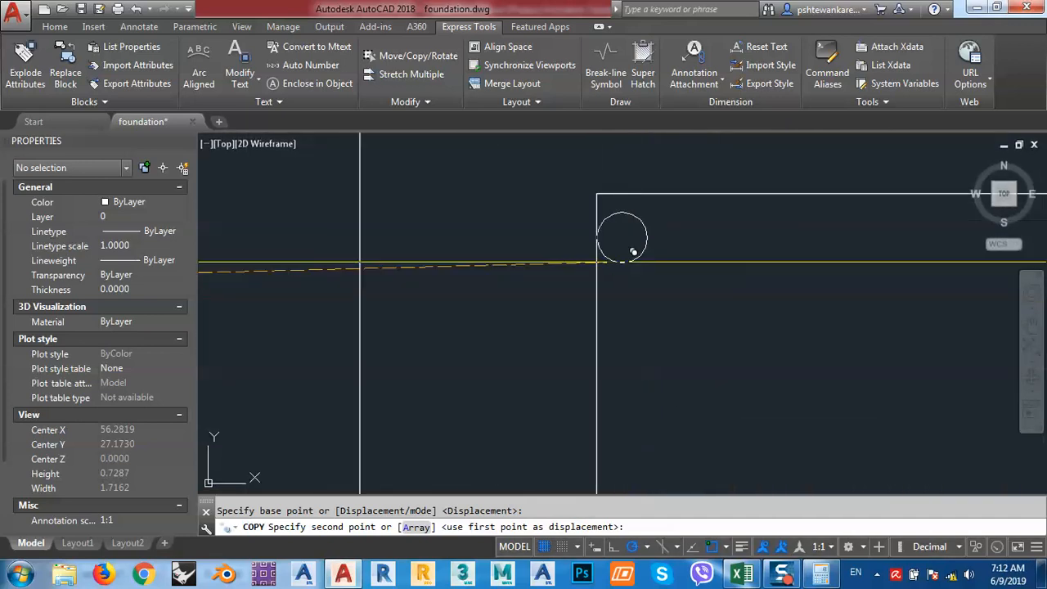
pyautogui.click(623, 245)
pyautogui.moveTo(683, 280); pyautogui.dragTo(523, 316, button='middle')
pyautogui.press('Escape')
# - Copy the corner bar circle horizontally to the upper-right corner of the stirrup outline
pyautogui.scroll(-2, 577, 297)
pyautogui.click(577, 295)
pyautogui.click(542, 255)
pyautogui.scroll(2, 543, 257)
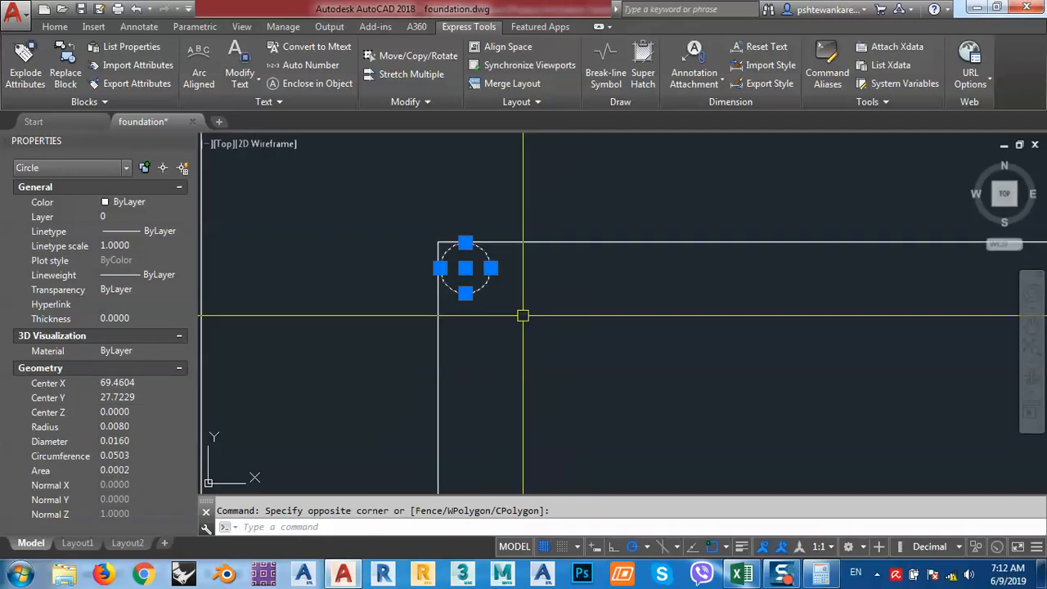
pyautogui.write('o')
pyautogui.press('Return')
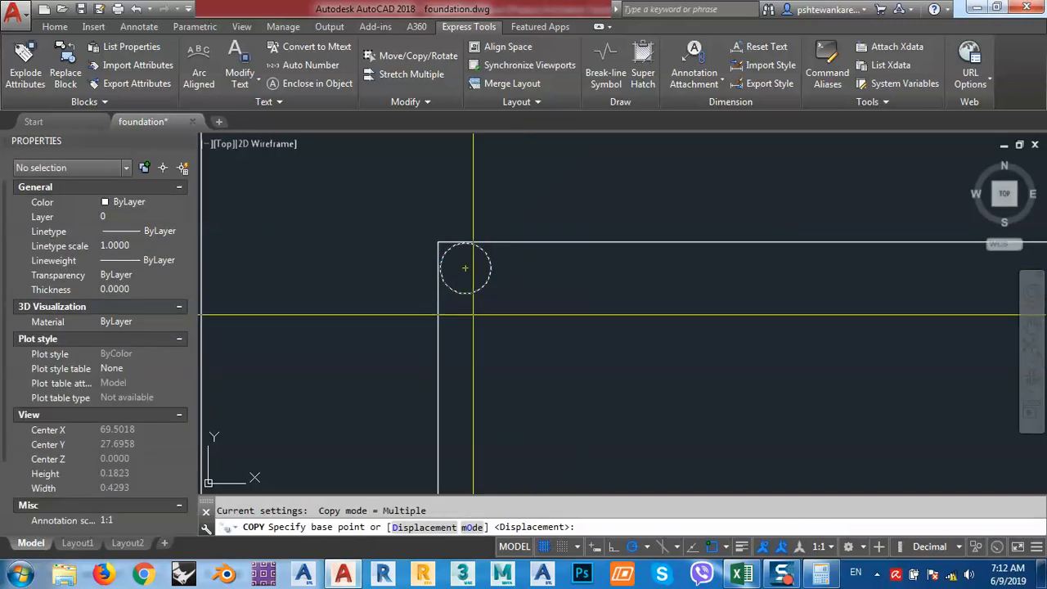
pyautogui.click(465, 266)
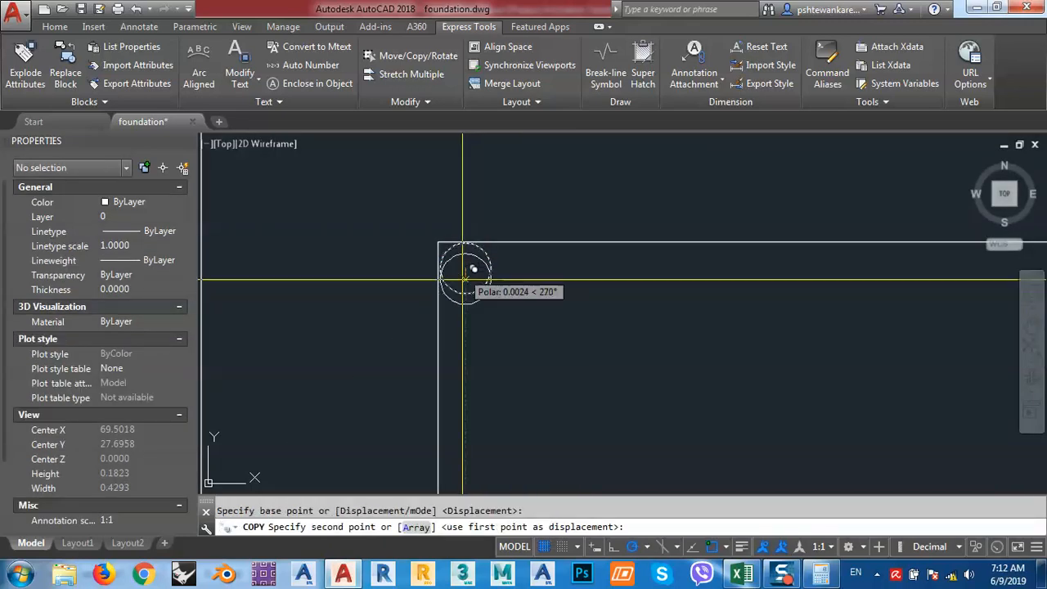
pyautogui.scroll(-6, 470, 270)
pyautogui.scroll(5, 731, 294)
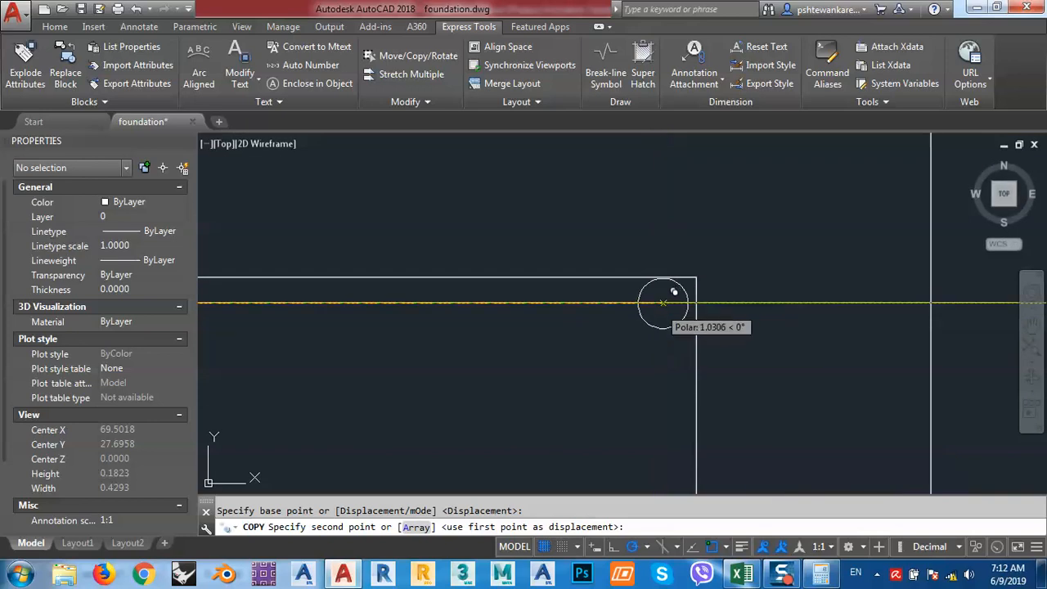
pyautogui.click(671, 303)
# - Place six more copies of the bar circle along the stirrup's upper edge, between the two corner bars
pyautogui.moveTo(577, 333)
pyautogui.mouseDown(button='middle')
pyautogui.moveTo(731, 299)
pyautogui.moveTo(745, 311)
pyautogui.mouseUp(button='middle')
pyautogui.scroll(-5, 723, 299)
pyautogui.moveTo(583, 303); pyautogui.dragTo(775, 299, button='middle')
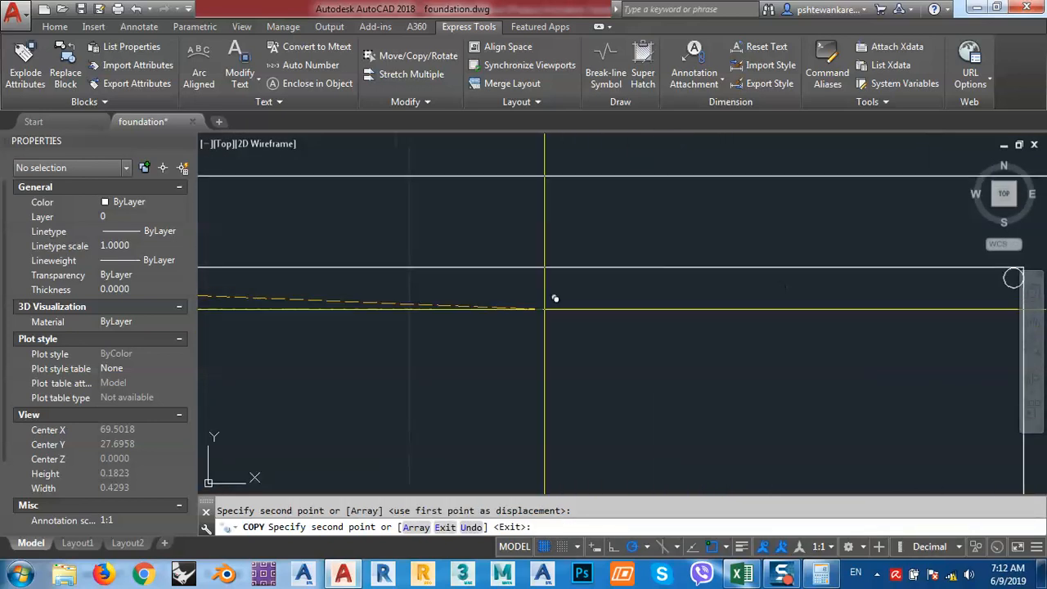
pyautogui.scroll(-4, 655, 304)
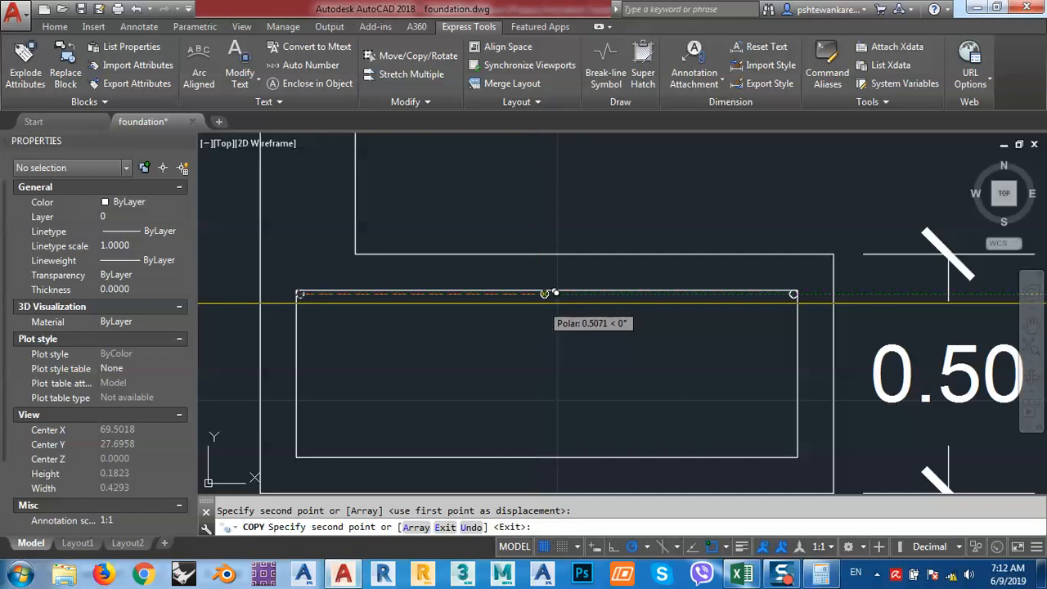
pyautogui.click(391, 292)
pyautogui.click(473, 294)
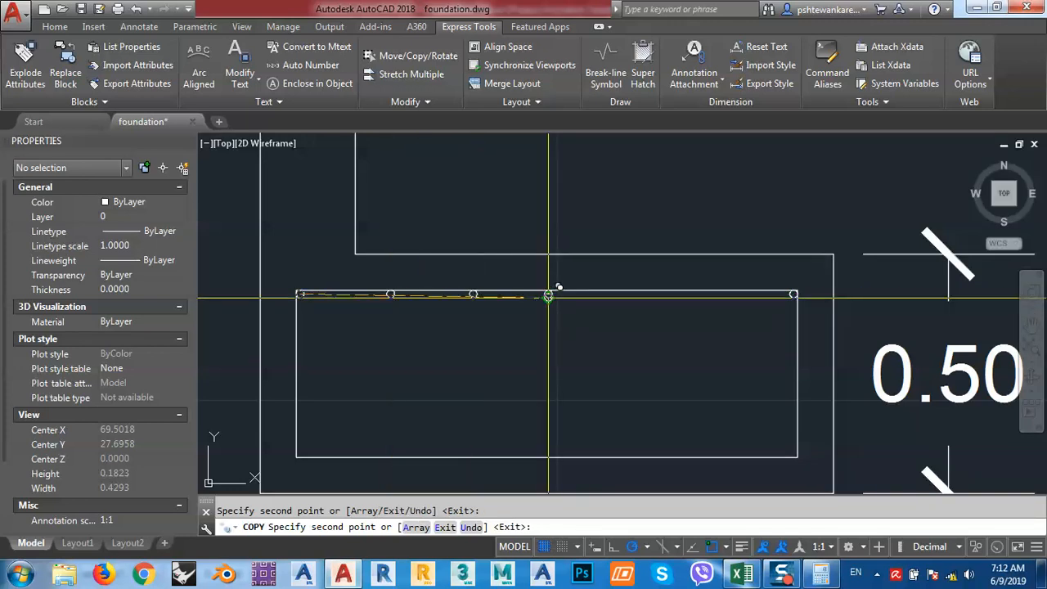
pyautogui.click(548, 294)
pyautogui.click(625, 294)
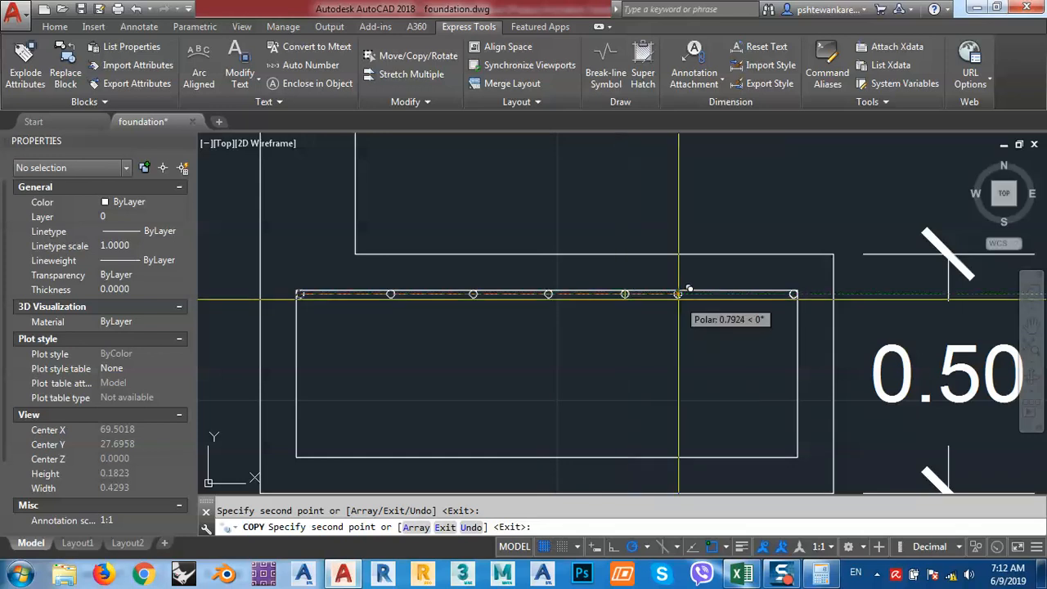
pyautogui.click(678, 294)
pyautogui.click(740, 294)
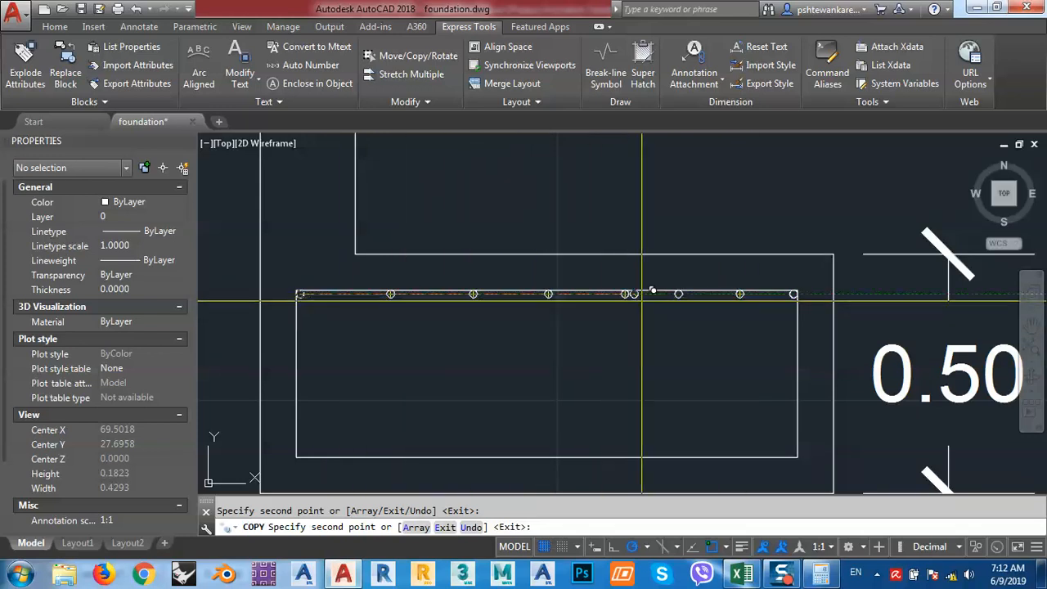
pyautogui.press('Escape')
# - Mirror the eight upper bars about the stirrup's horizontal midline onto its lower edge, keeping the originals
pyautogui.moveTo(711, 292); pyautogui.dragTo(760, 276, button='middle')
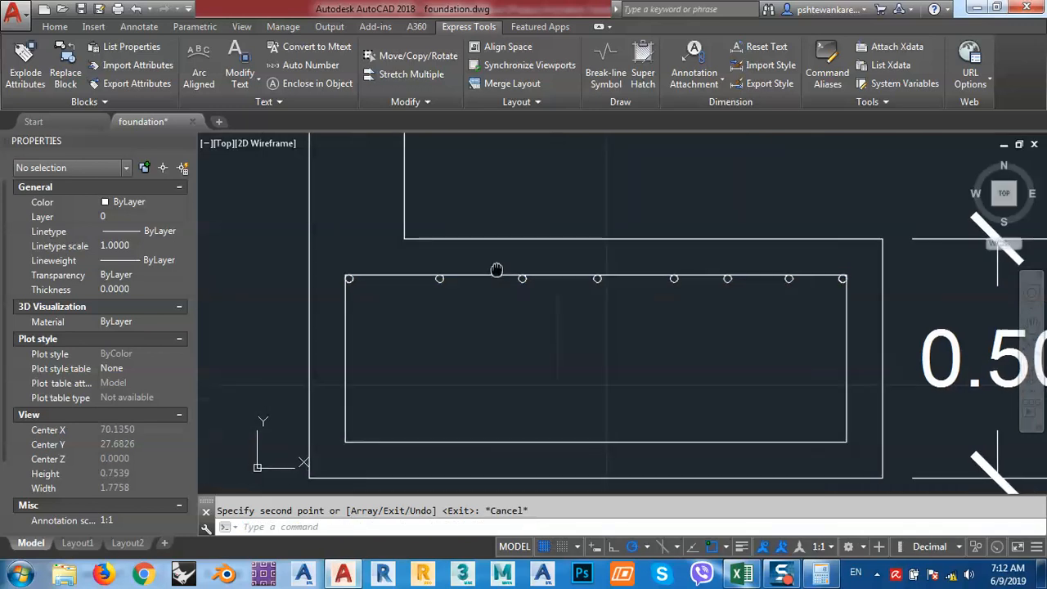
pyautogui.click(276, 257)
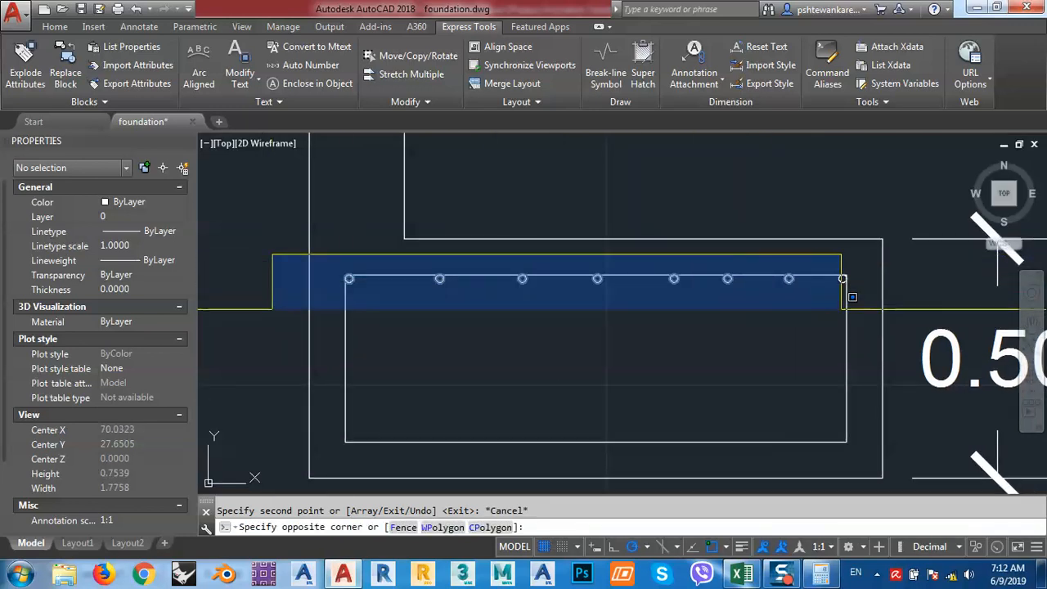
pyautogui.click(869, 310)
pyautogui.moveTo(869, 309); pyautogui.dragTo(881, 307, button='middle')
pyautogui.write('mi')
pyautogui.press('Return')
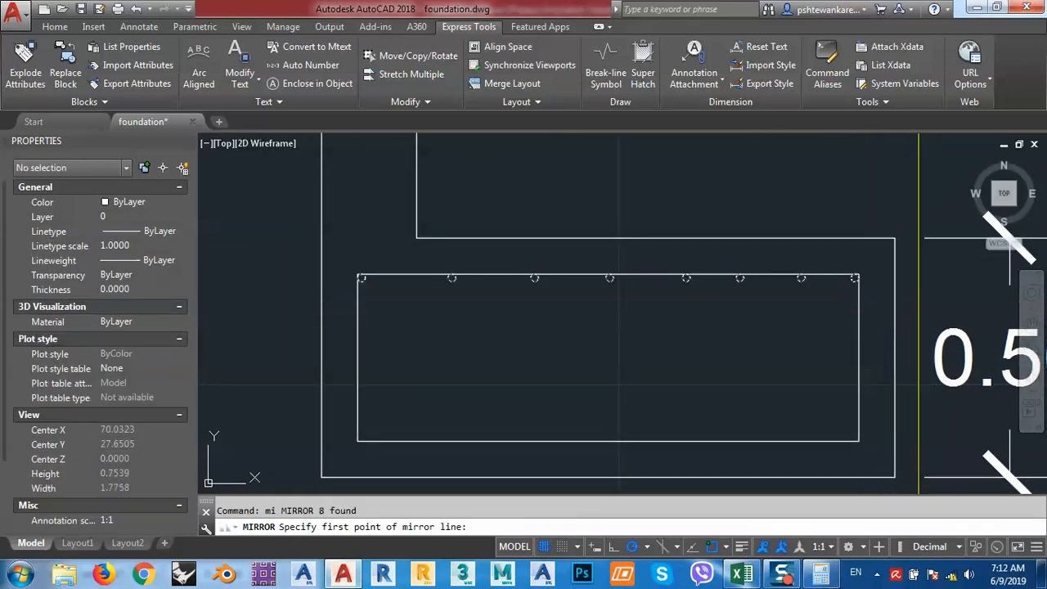
pyautogui.click(860, 357)
pyautogui.click(803, 358)
pyautogui.press('Return')
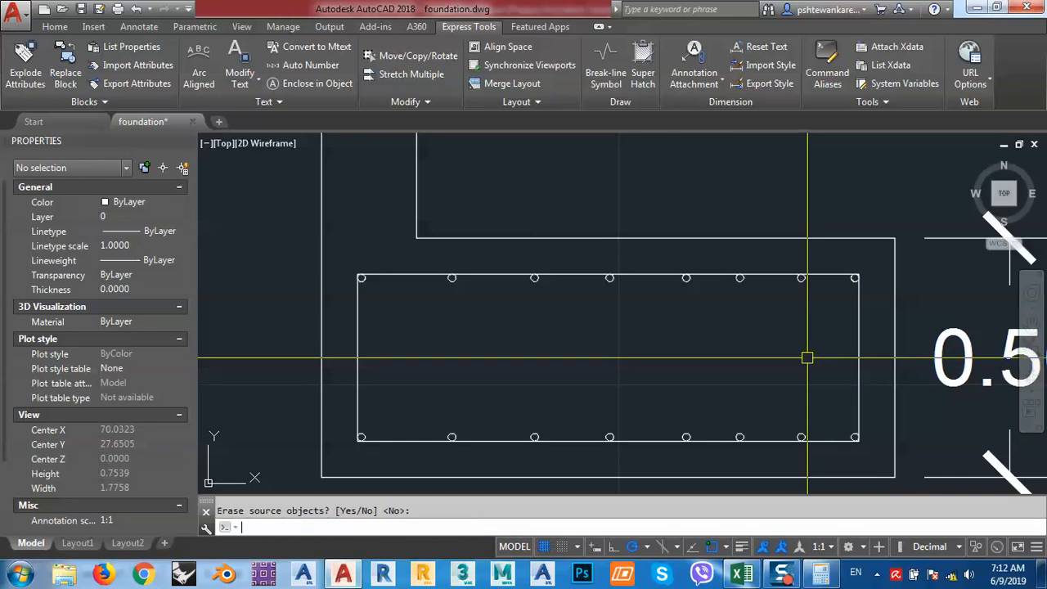
# - Move the second to sixth bar pairs from the left slightly leftward to even out the spacing
pyautogui.click(409, 264)
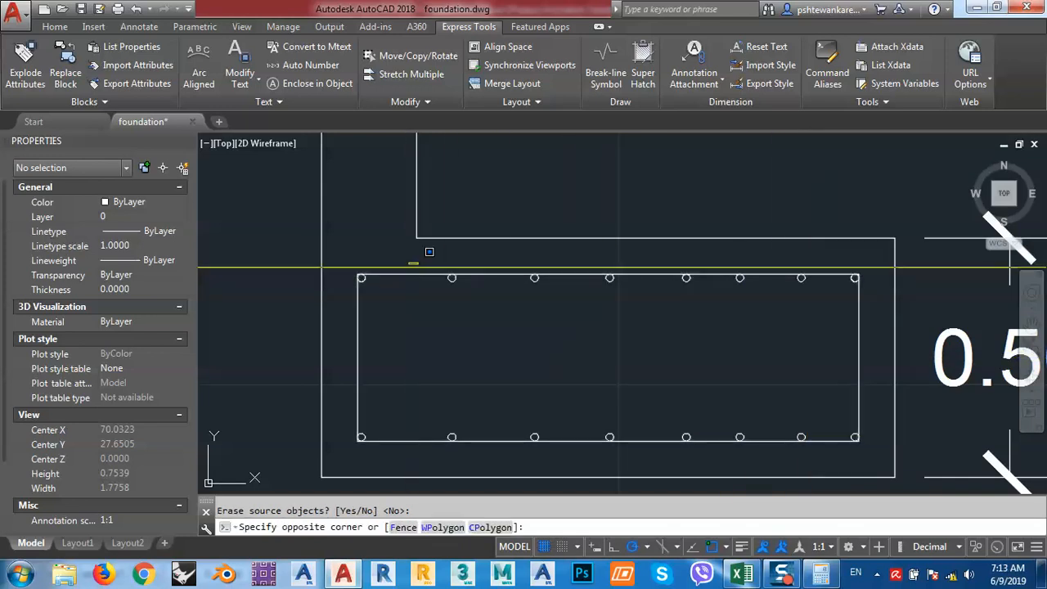
pyautogui.click(787, 444)
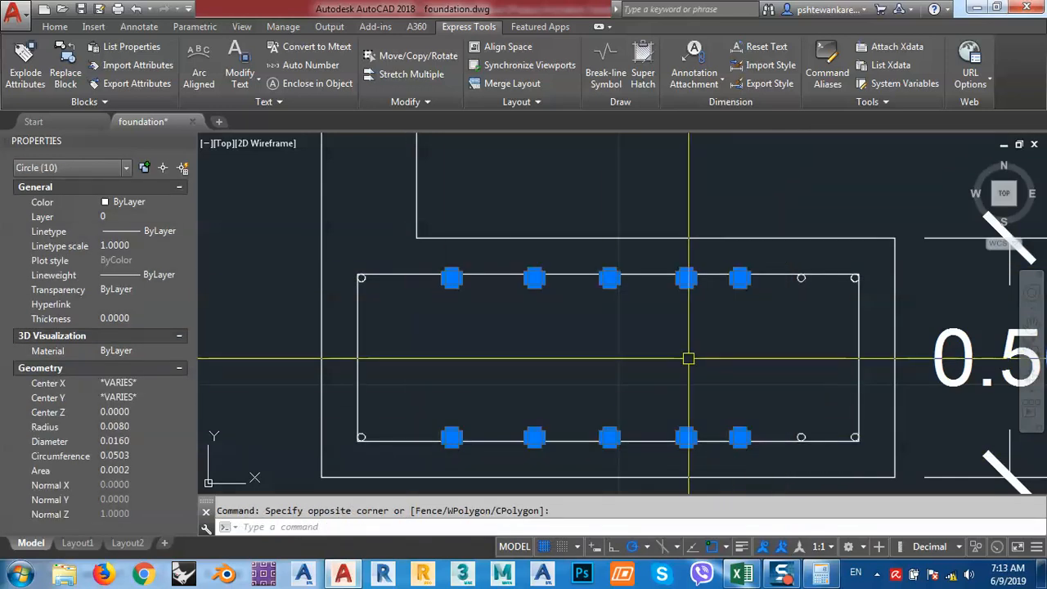
pyautogui.write('m')
pyautogui.press('Return')
pyautogui.click(680, 352)
pyautogui.click(660, 352)
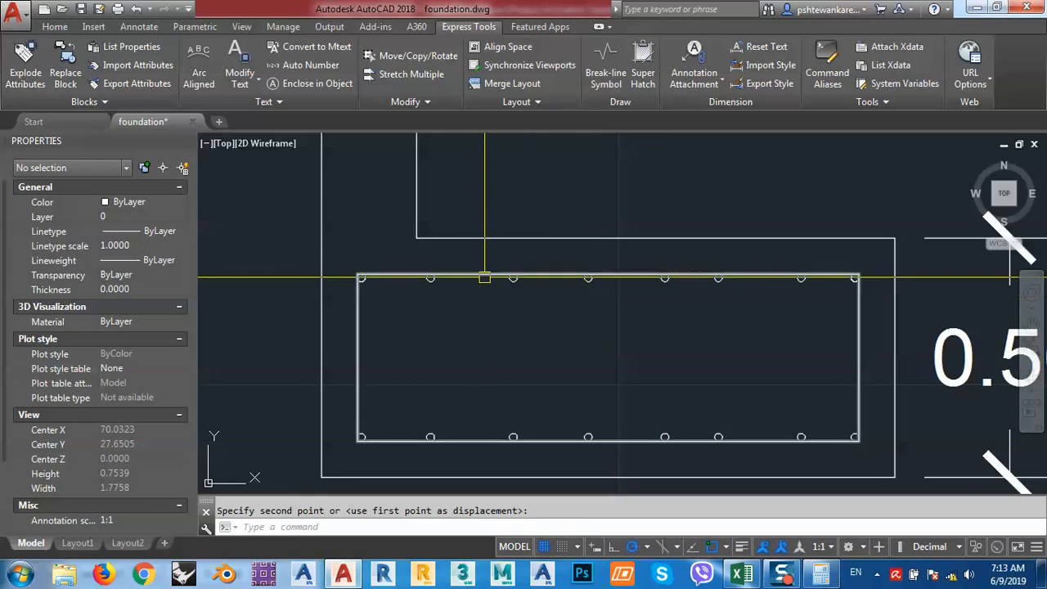
# - Move the second to fifth bar pairs from the left about 0.02 further left
pyautogui.click(423, 263)
pyautogui.click(678, 471)
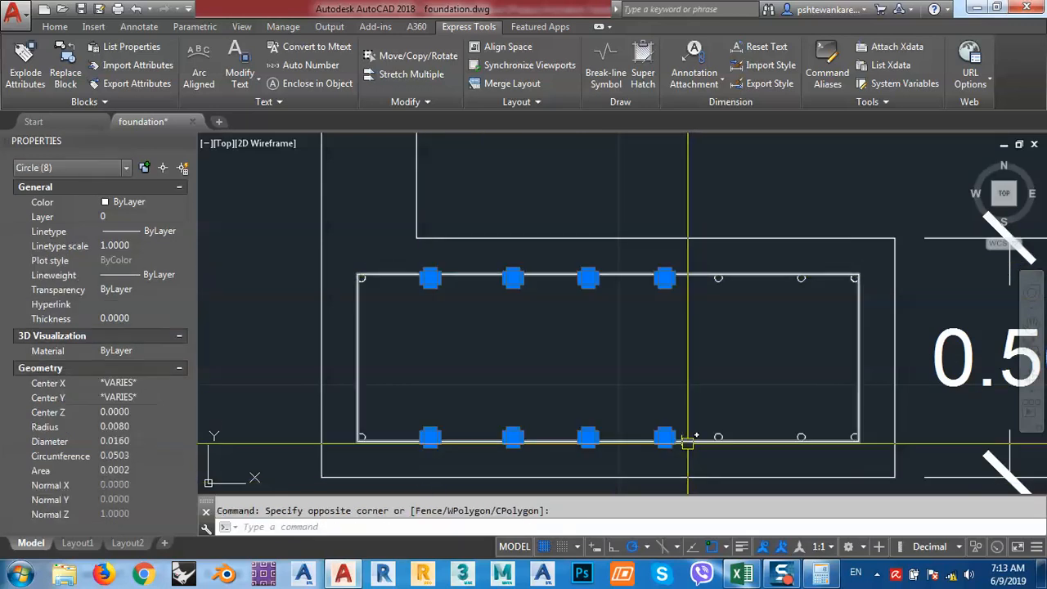
pyautogui.write('m')
pyautogui.press('Return')
pyautogui.click(672, 352)
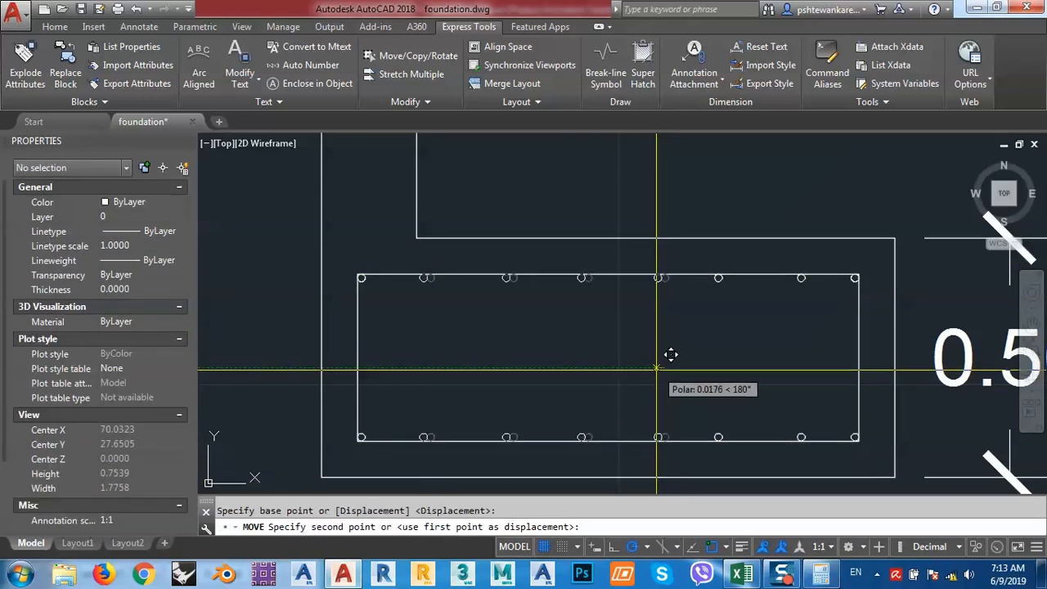
pyautogui.click(705, 311)
# - Move the sixth bar pair from the left about 0.04 to the right
pyautogui.click(753, 257)
pyautogui.click(713, 444)
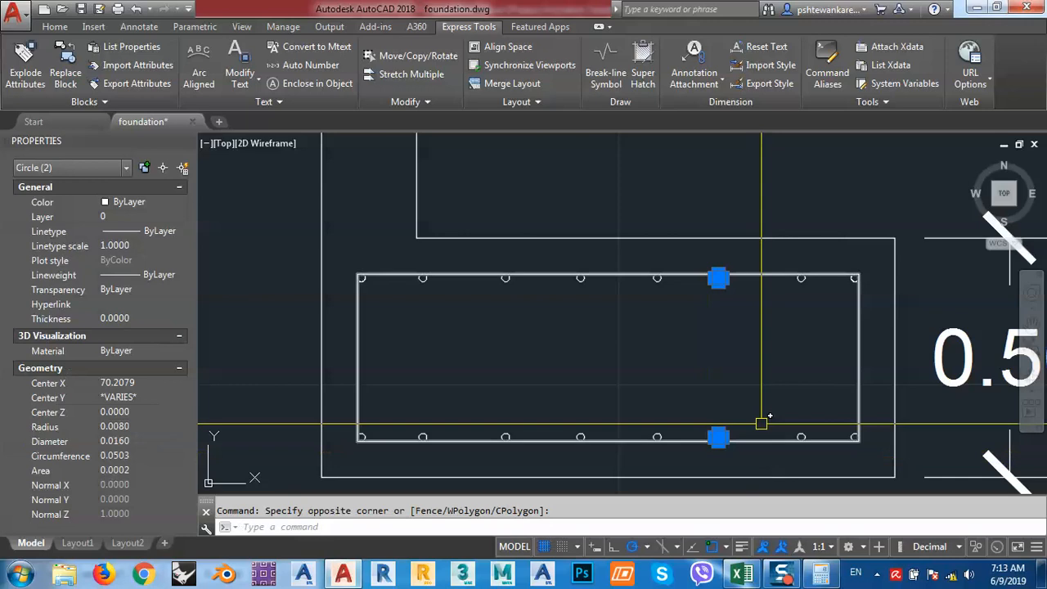
pyautogui.write('m')
pyautogui.press('Return')
pyautogui.click(754, 383)
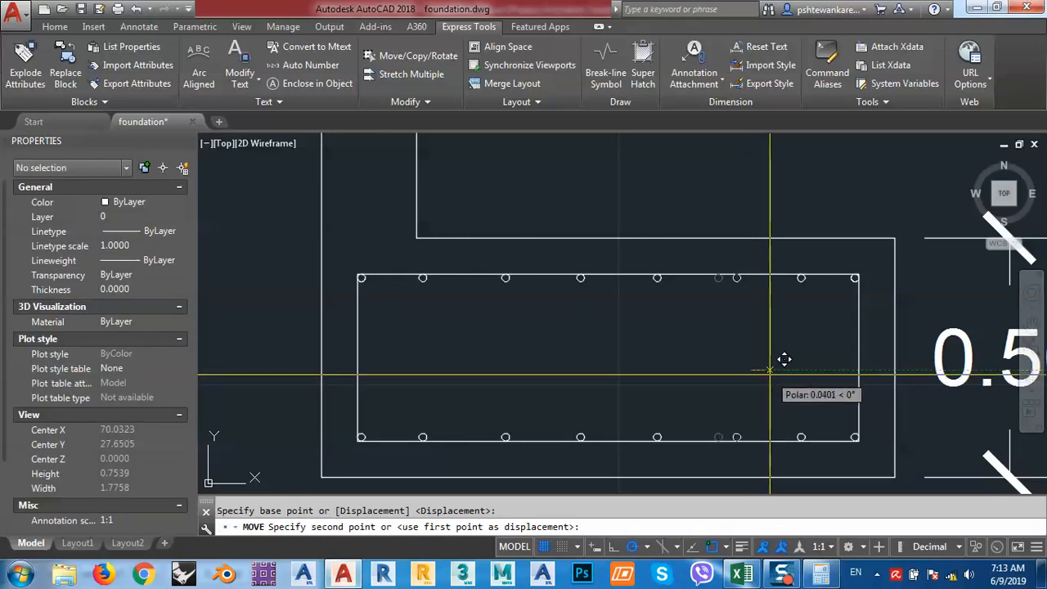
pyautogui.press('Escape')
# - Switch to Calculator and divide 35 by 0.2 to get the number of long-wall stirrups
pyautogui.scroll(-3, 701, 351)
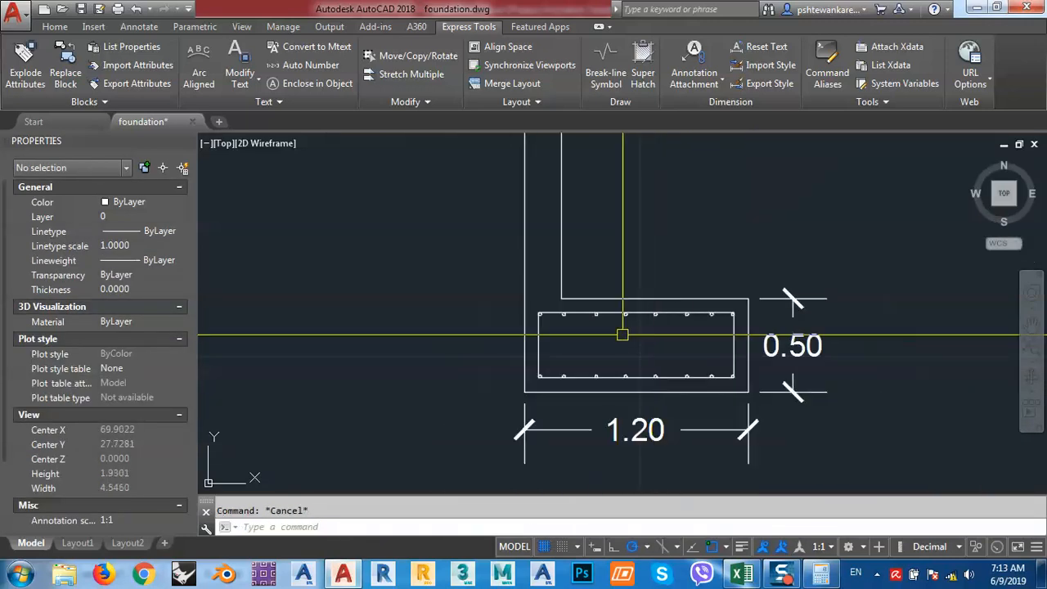
pyautogui.scroll(2, 565, 321)
pyautogui.scroll(-2, 444, 295)
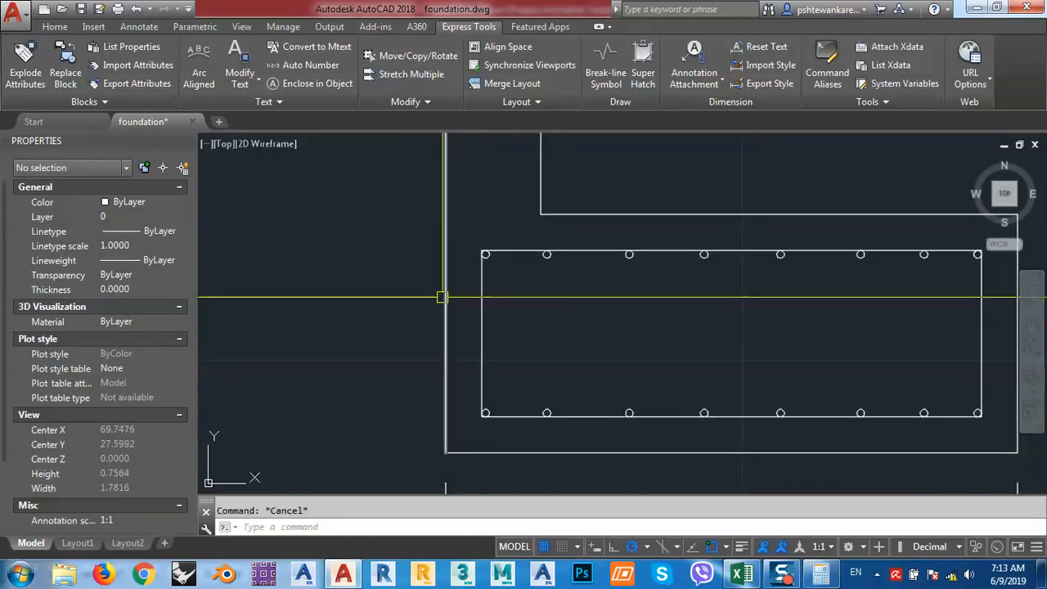
pyautogui.scroll(-2, 443, 297)
pyautogui.scroll(-3, 443, 297)
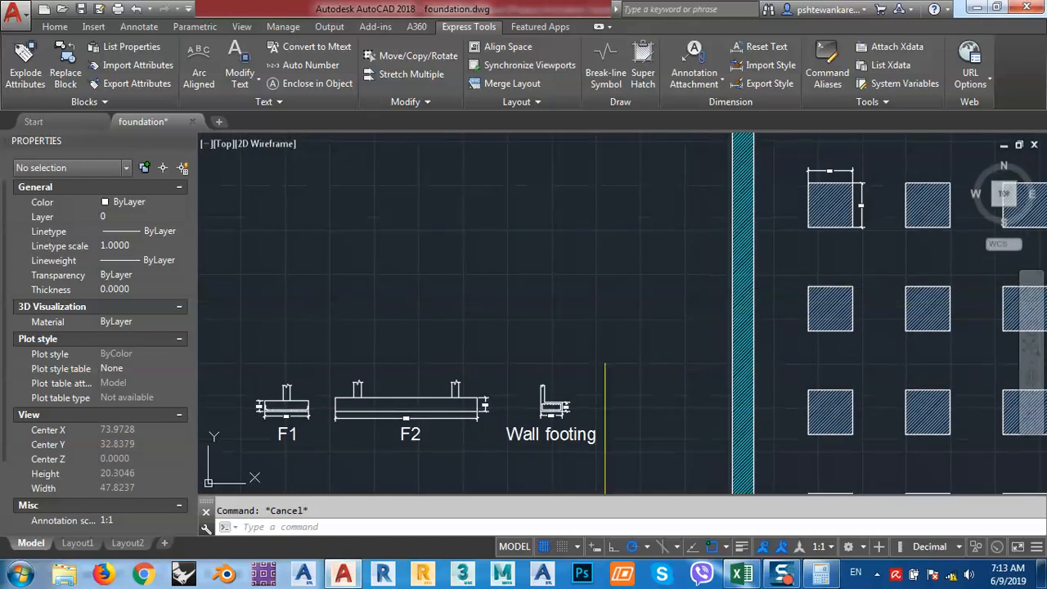
pyautogui.scroll(8, 557, 401)
pyautogui.moveTo(573, 400)
pyautogui.mouseDown(button='middle')
pyautogui.moveTo(590, 378)
pyautogui.moveTo(566, 326)
pyautogui.mouseUp(button='middle')
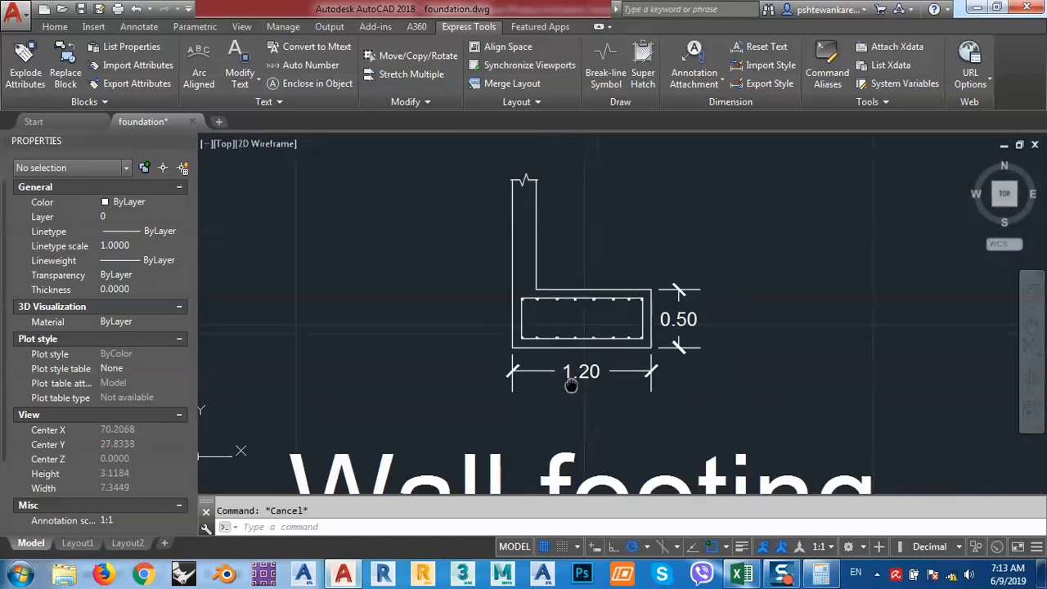
pyautogui.click(821, 574)
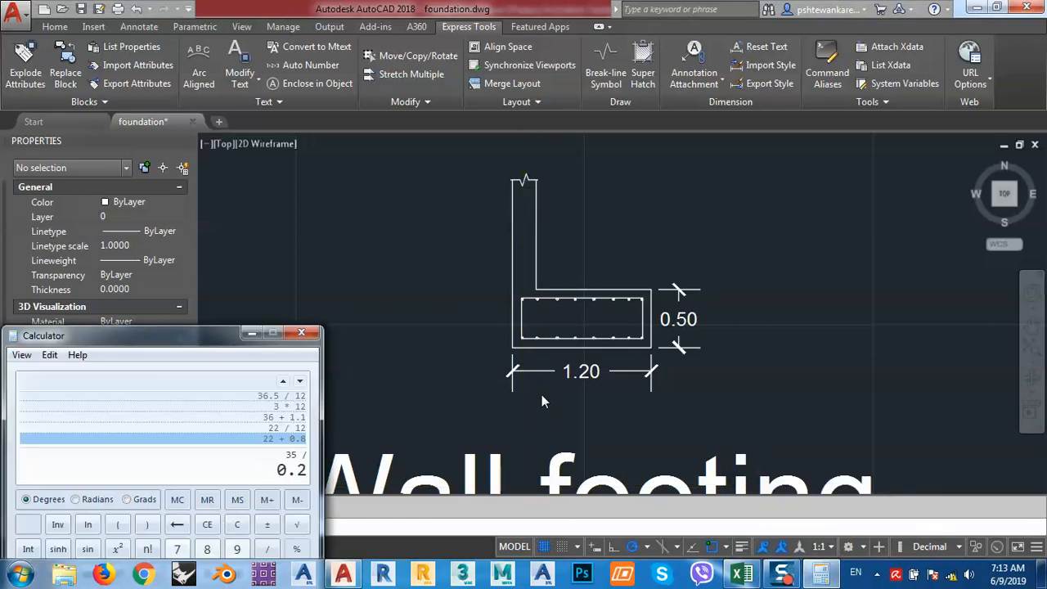
pyautogui.press('Return')
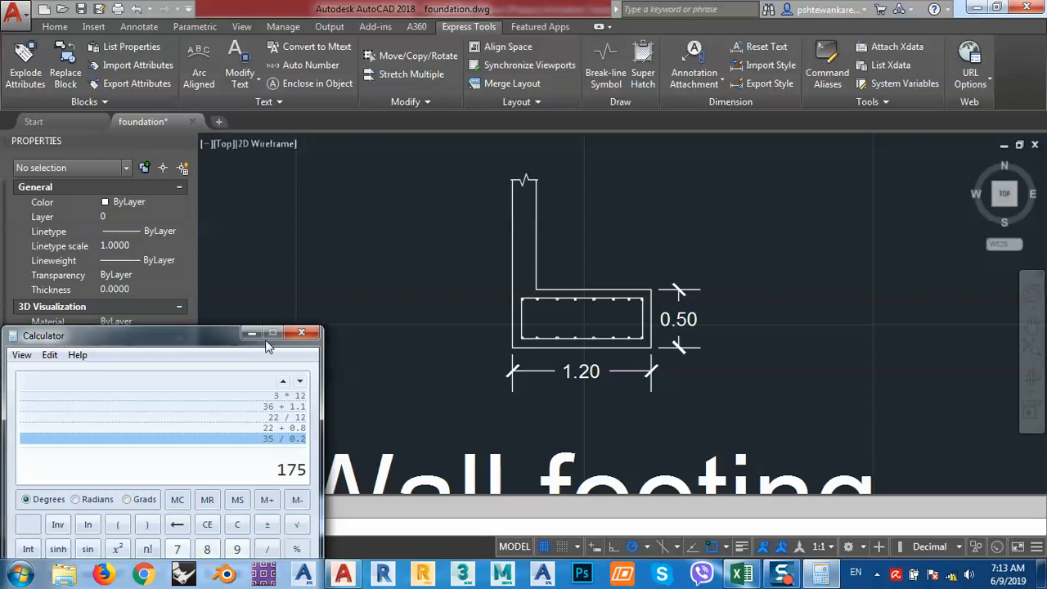
pyautogui.moveTo(229, 342); pyautogui.dragTo(327, 196)
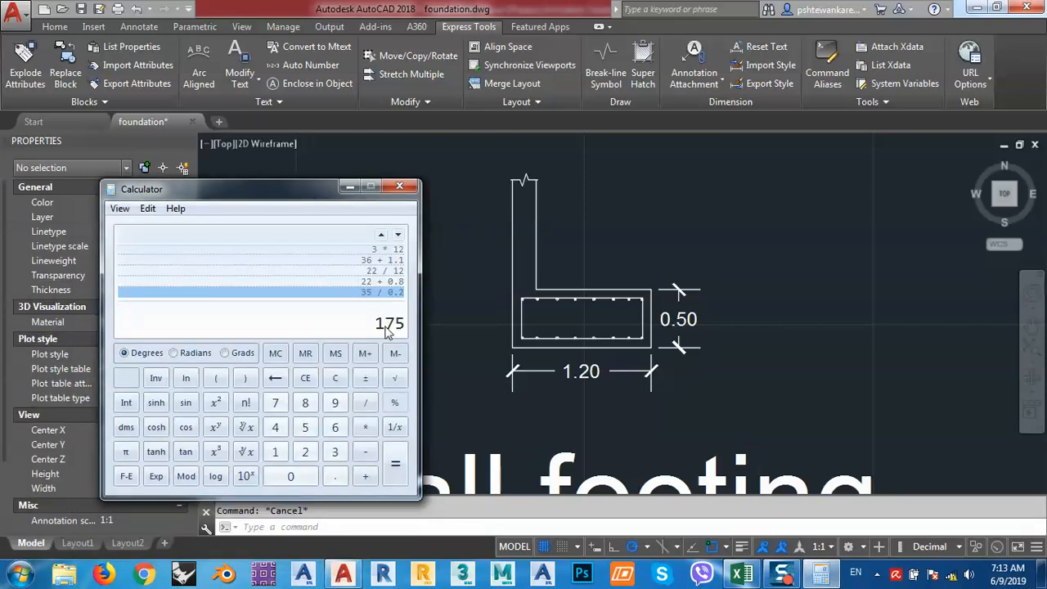
# - Switch to Excel and enter 2 as the number of items for the long stirrup row
pyautogui.click(740, 576)
pyautogui.write('2')
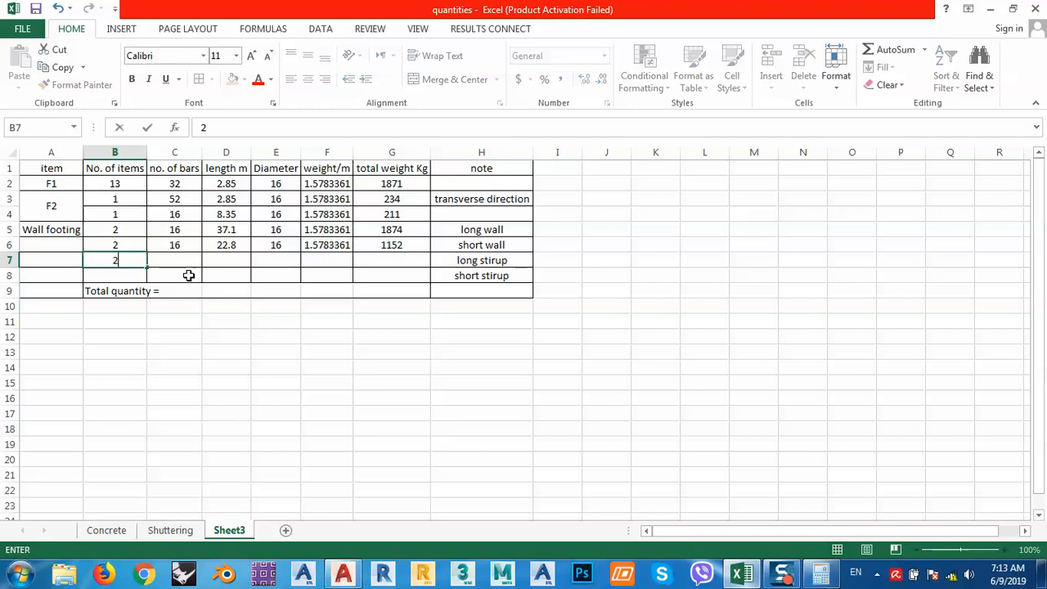
pyautogui.click(179, 257)
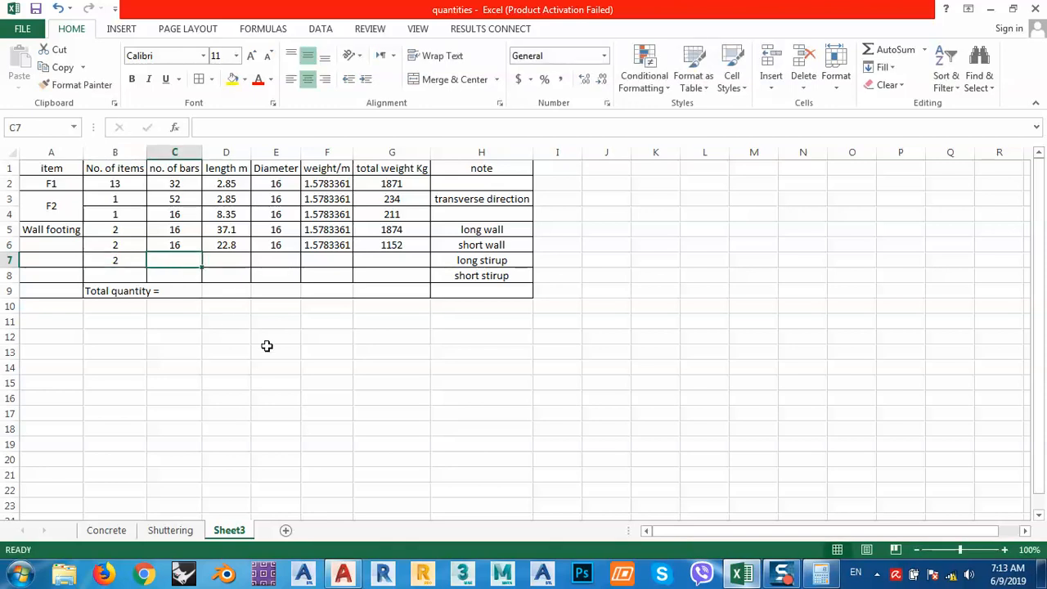
# - Enter 175 as the number of bars for the long stirrup row
pyautogui.write('175')
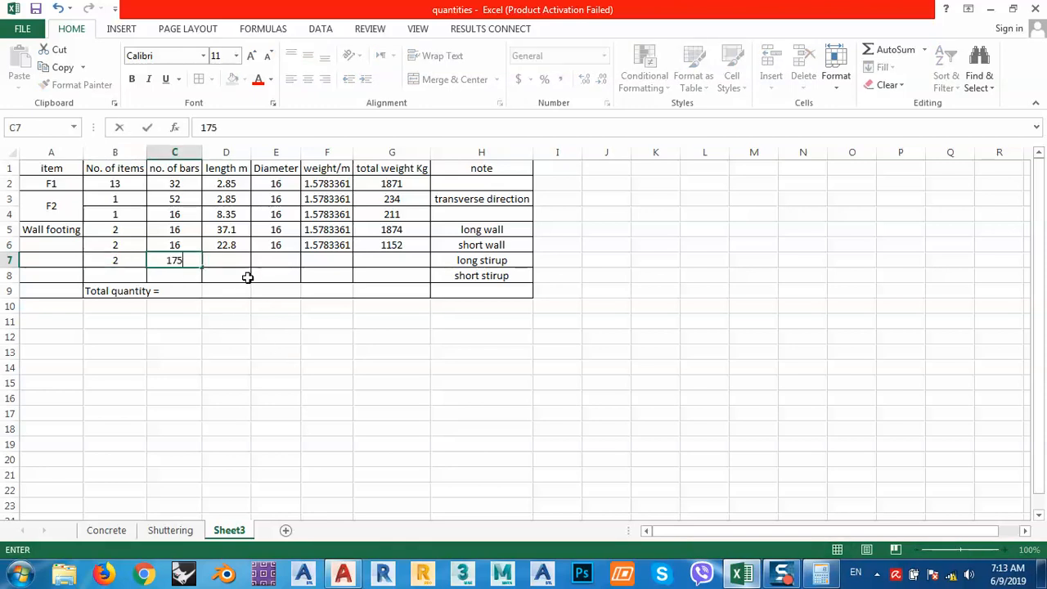
pyautogui.click(240, 265)
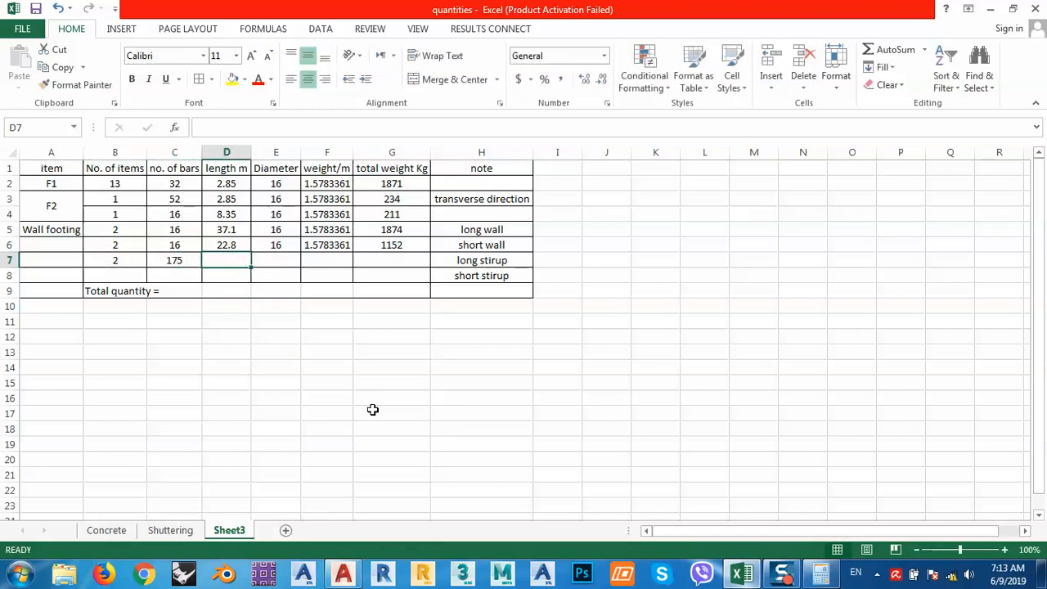
# - Switch to Calculator, subtract 0.15 from the 1.2 footing width, and add 1.05 to the result for both horizontal stirrup sides
pyautogui.click(742, 578)
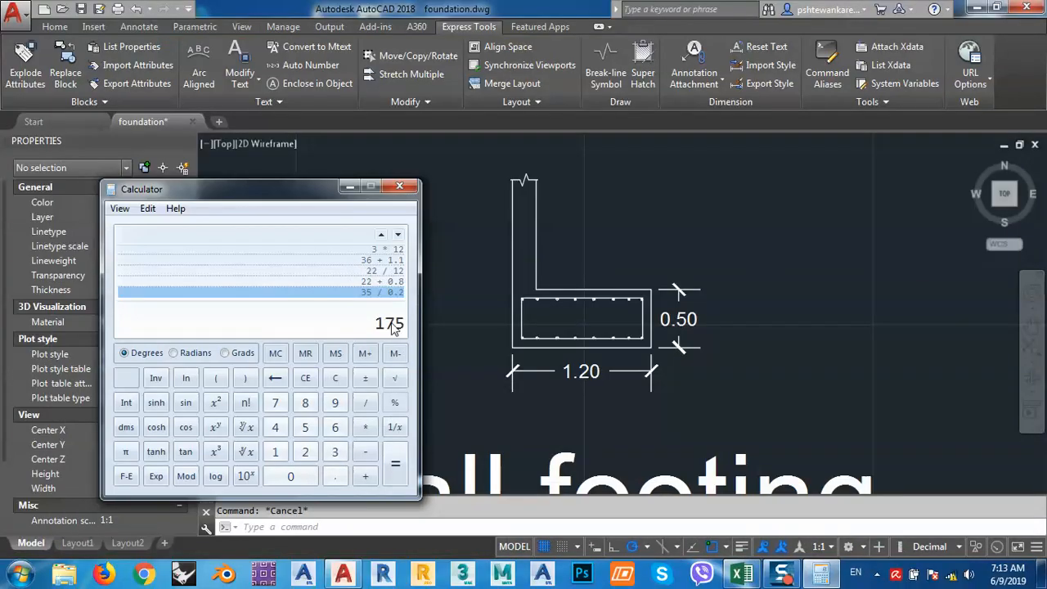
pyautogui.click(651, 370)
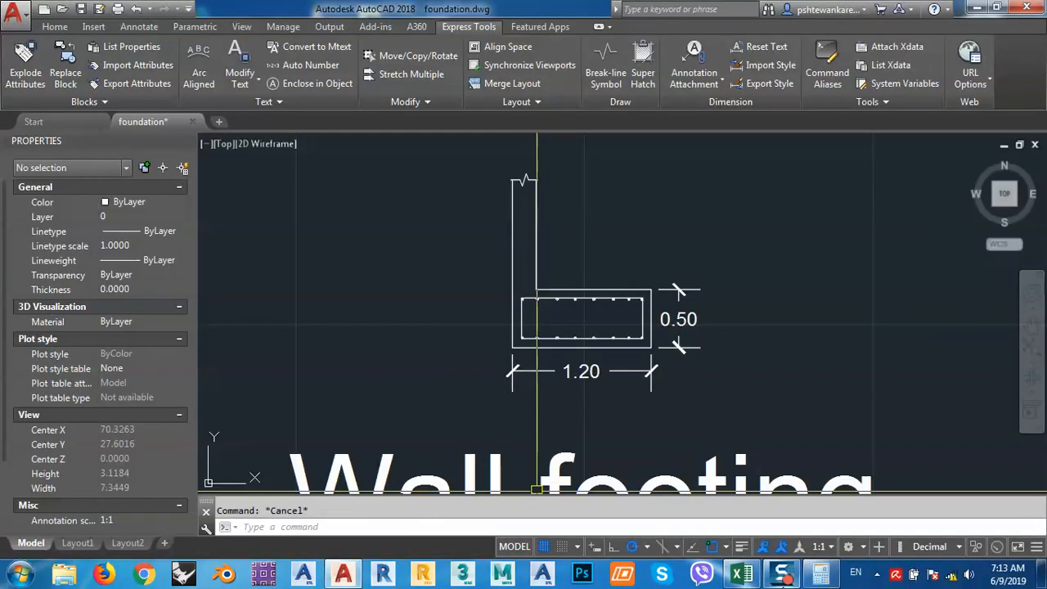
pyautogui.click(819, 576)
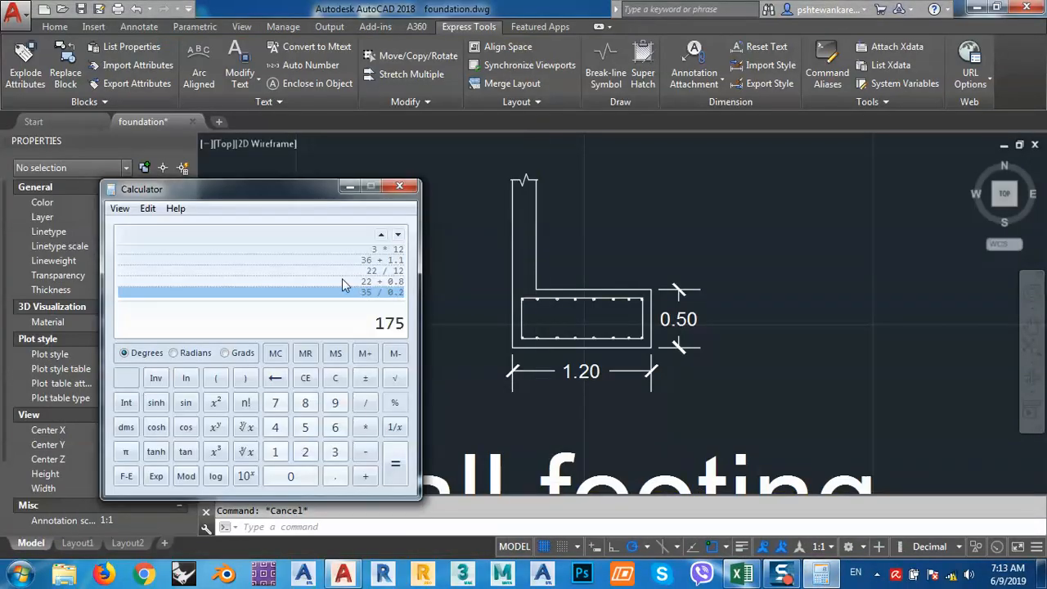
pyautogui.write('1.2 - 0.15')
pyautogui.press('Return')
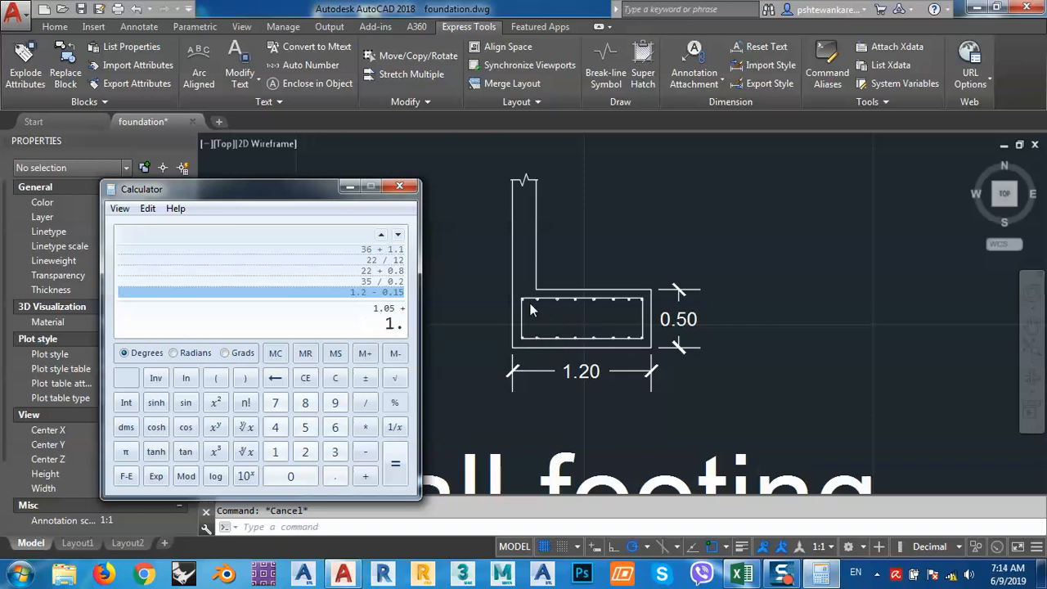
pyautogui.press('Return')
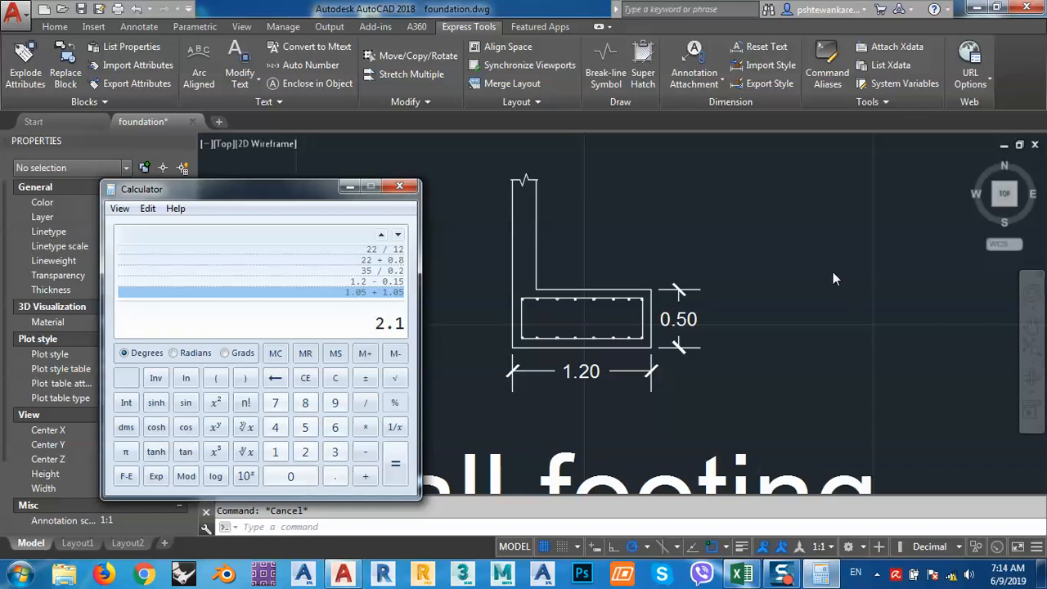
# - Check the wall footing section in AutoCAD and add 0.35, 0.35 and 0.2 to the stirrup length in Calculator
pyautogui.click(642, 315)
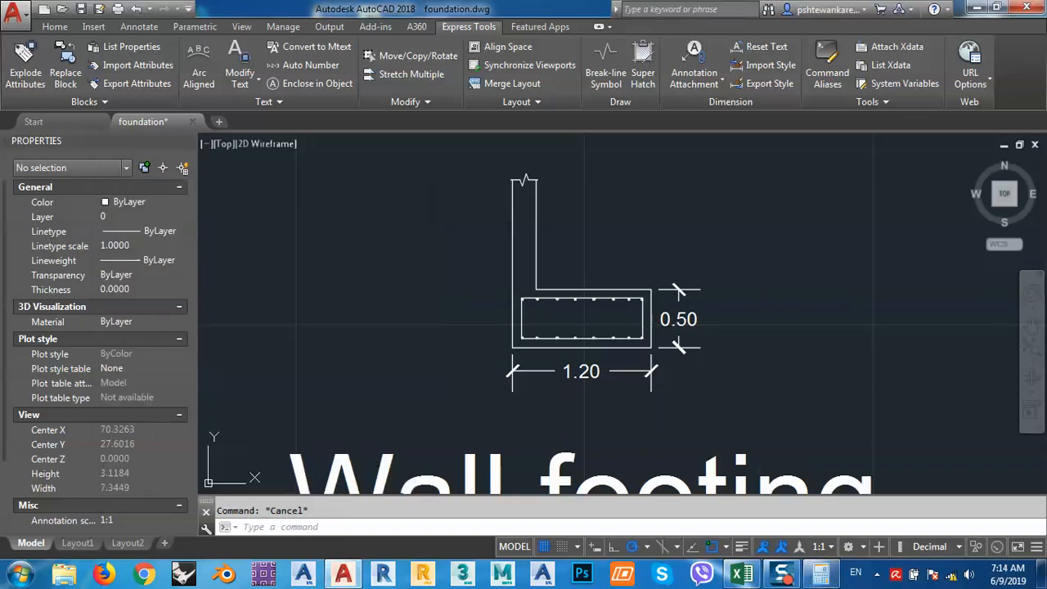
pyautogui.scroll(6, 646, 328)
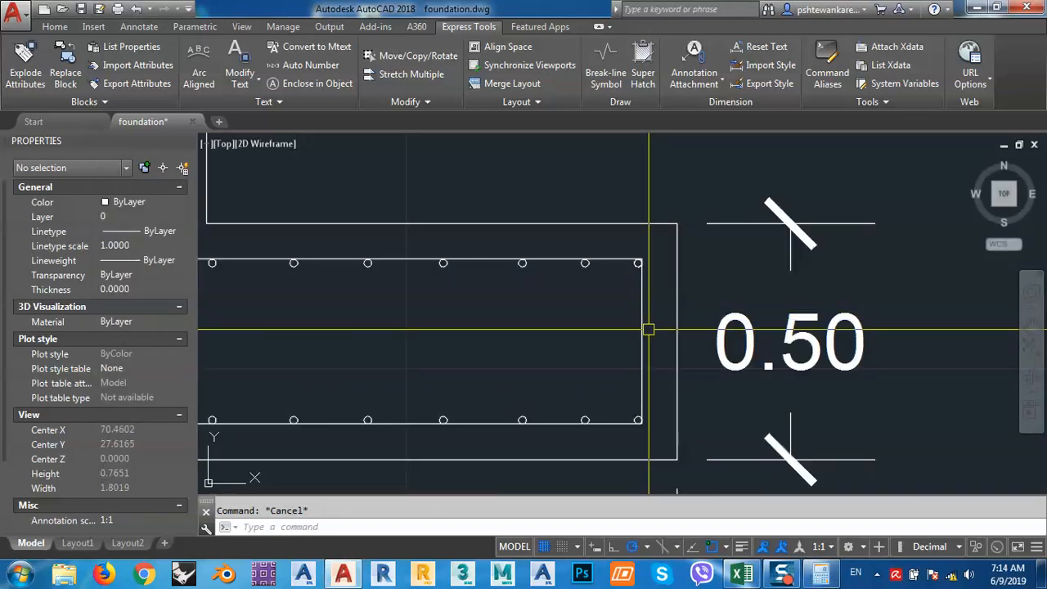
pyautogui.scroll(-4, 649, 329)
pyautogui.click(816, 573)
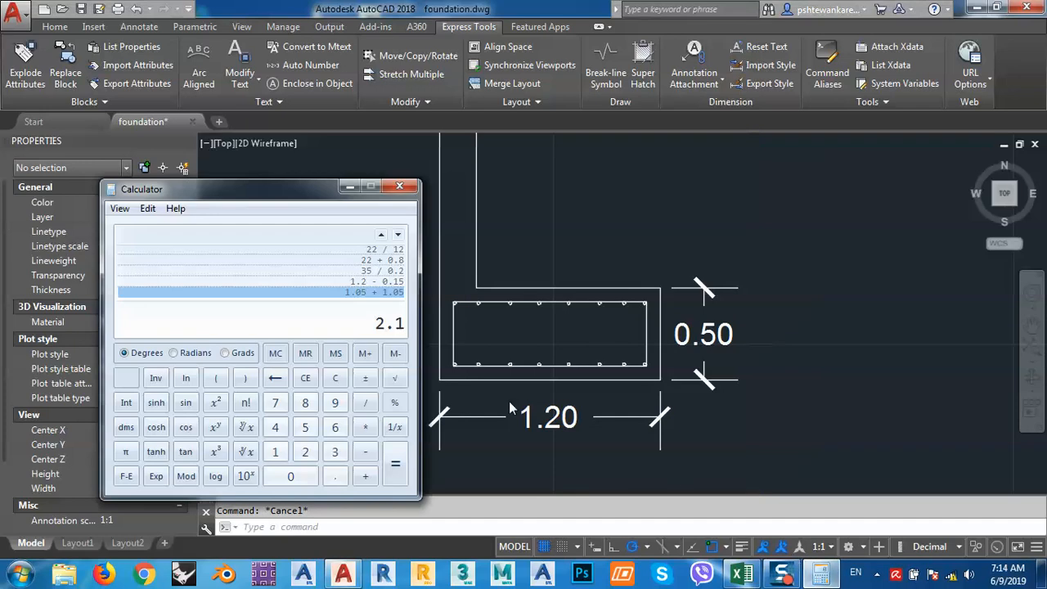
pyautogui.write('+ 0.35 +')
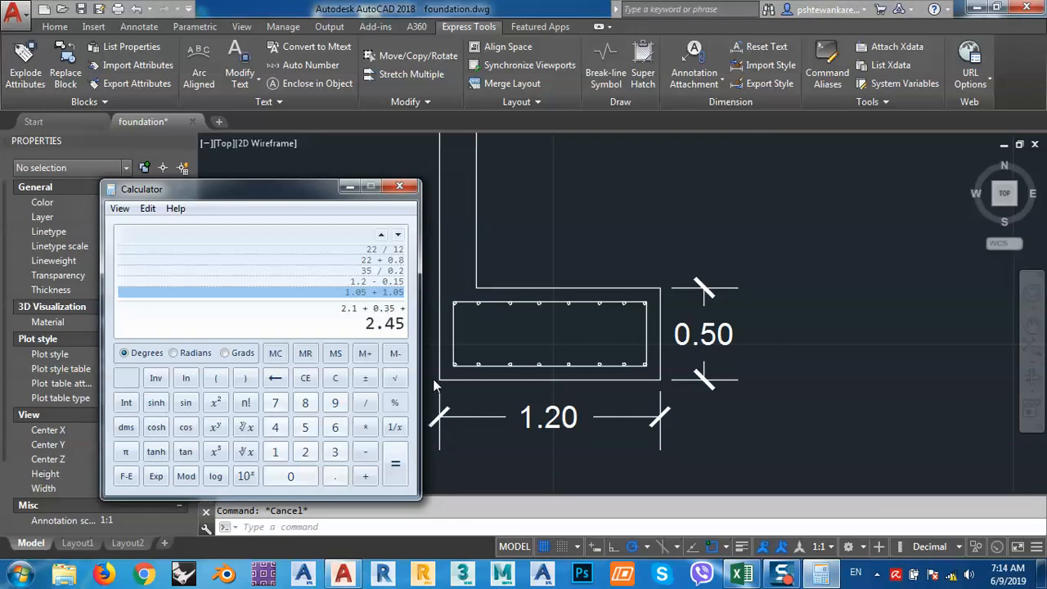
pyautogui.write(' 0.35 +')
pyautogui.press('Return')
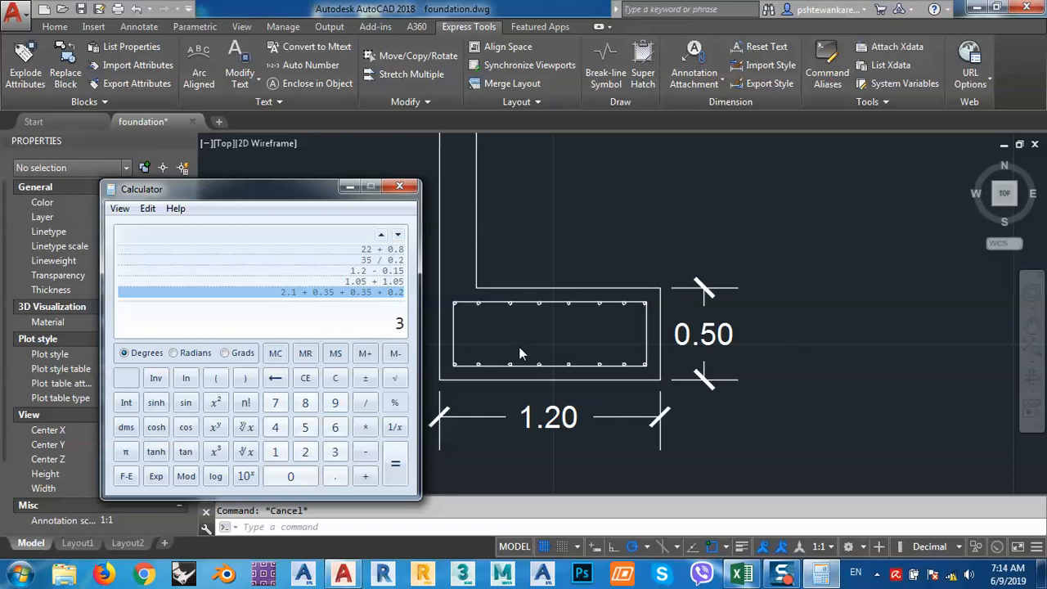
# - Switch to Excel and enter length 3 and diameter 12 for the long stirrup row
pyautogui.click(739, 575)
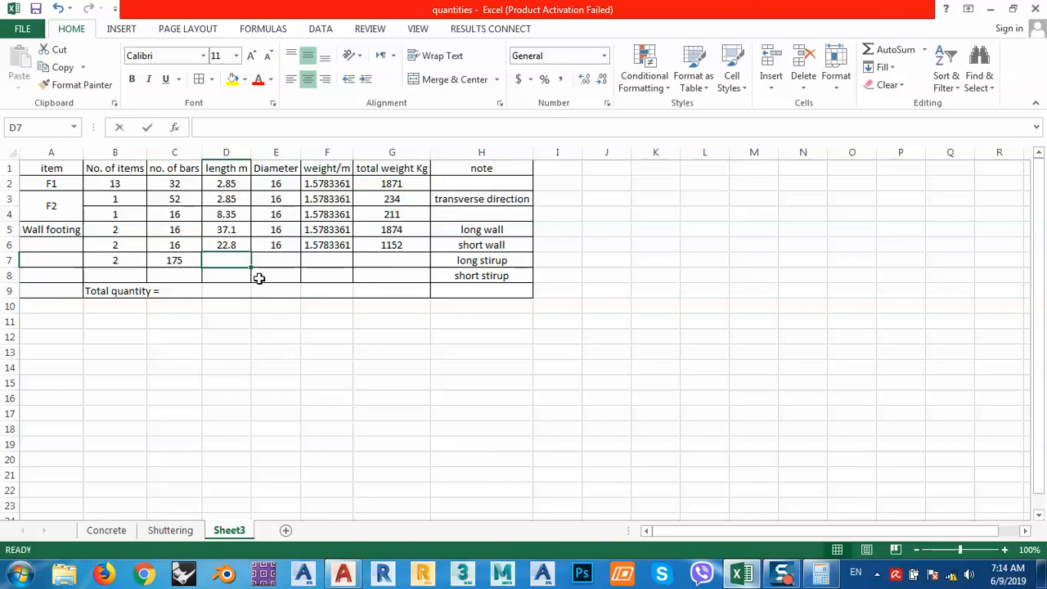
pyautogui.write('3')
pyautogui.press('Tab')
pyautogui.write('1')
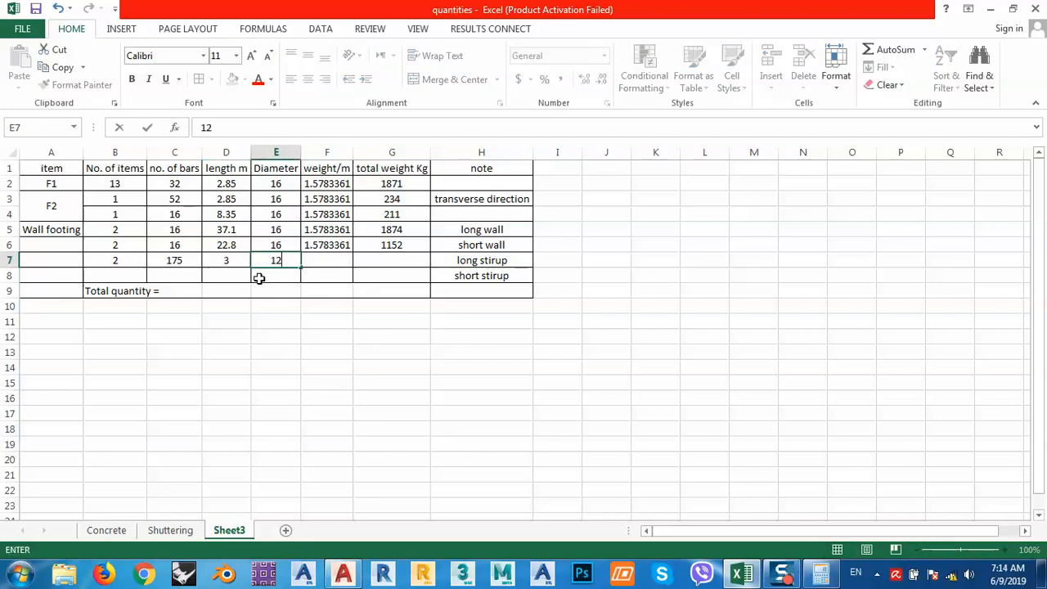
pyautogui.press('Tab')
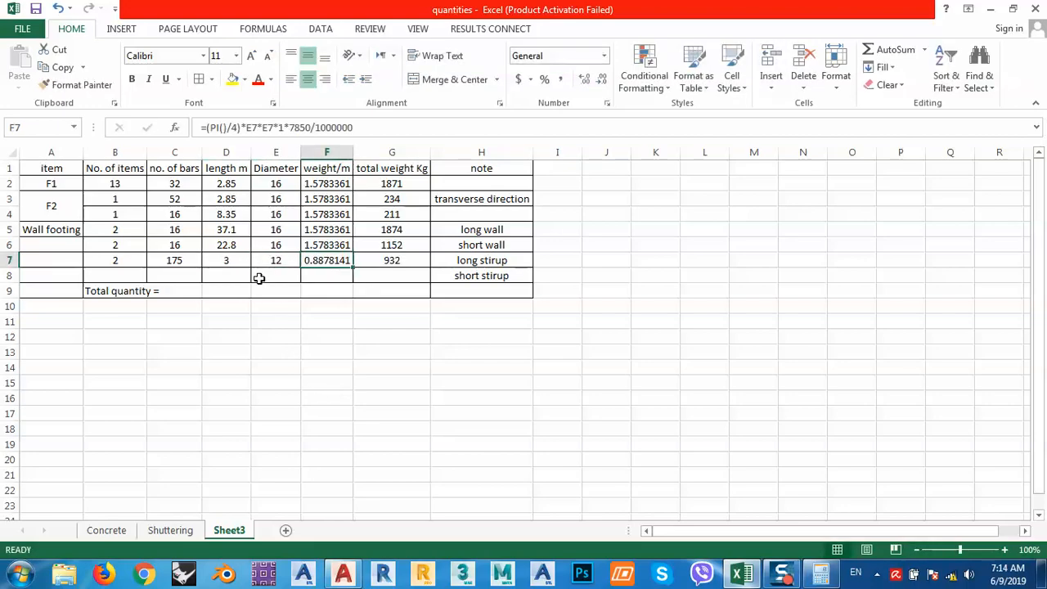
# - Enter 2 as the number of items for the short stirrup row
pyautogui.press('Down')
pyautogui.press('Left')
pyautogui.press('Left')
pyautogui.press('Left')
pyautogui.press('Left')
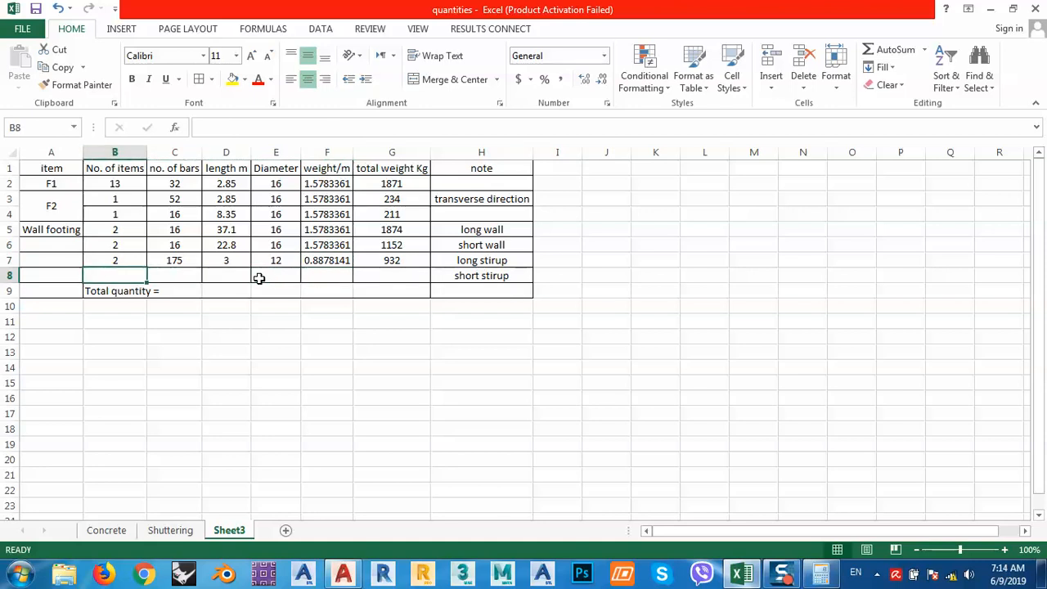
pyautogui.write('2')
pyautogui.press('Tab')
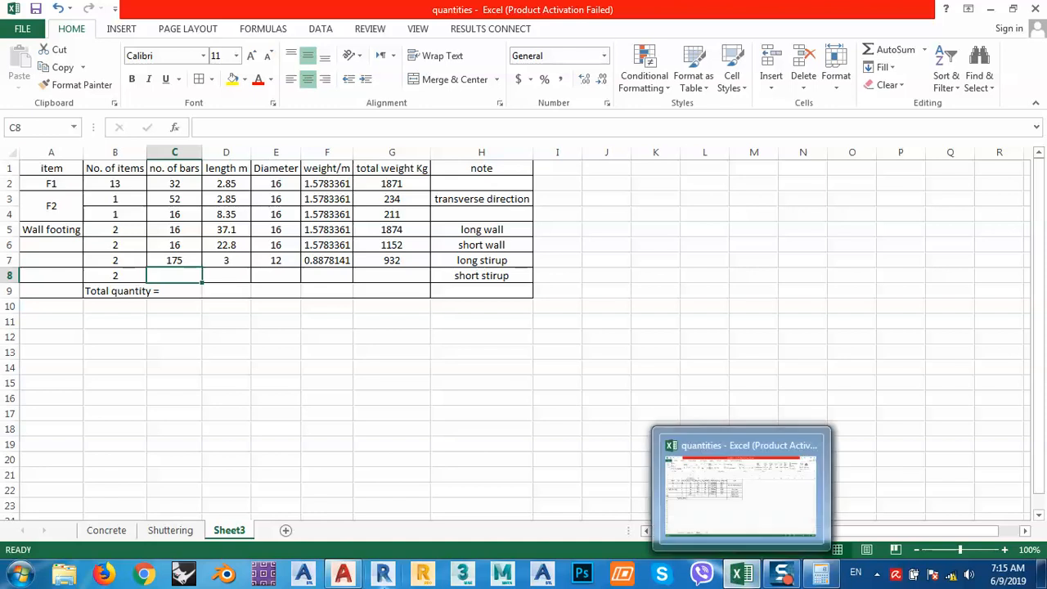
# - Switch to AutoCAD to check the short wall's length, and calculate 22 minus 0.15, divided by 0.2, in Calculator for the stirrup count
pyautogui.click(344, 574)
pyautogui.scroll(-6, 501, 345)
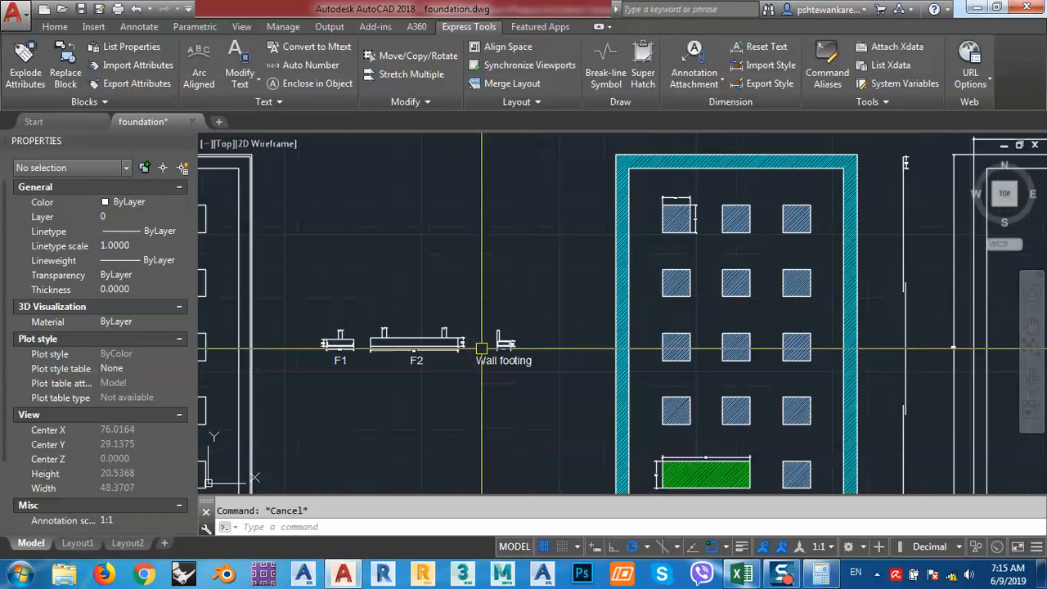
pyautogui.moveTo(887, 203); pyautogui.dragTo(692, 259, button='middle')
pyautogui.scroll(8, 765, 257)
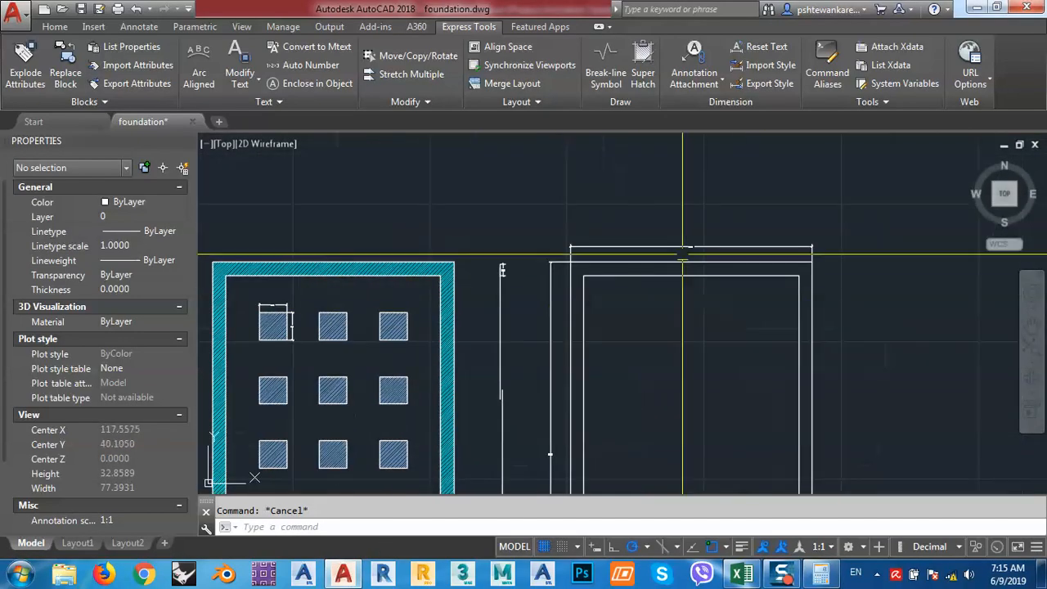
pyautogui.scroll(-5, 592, 298)
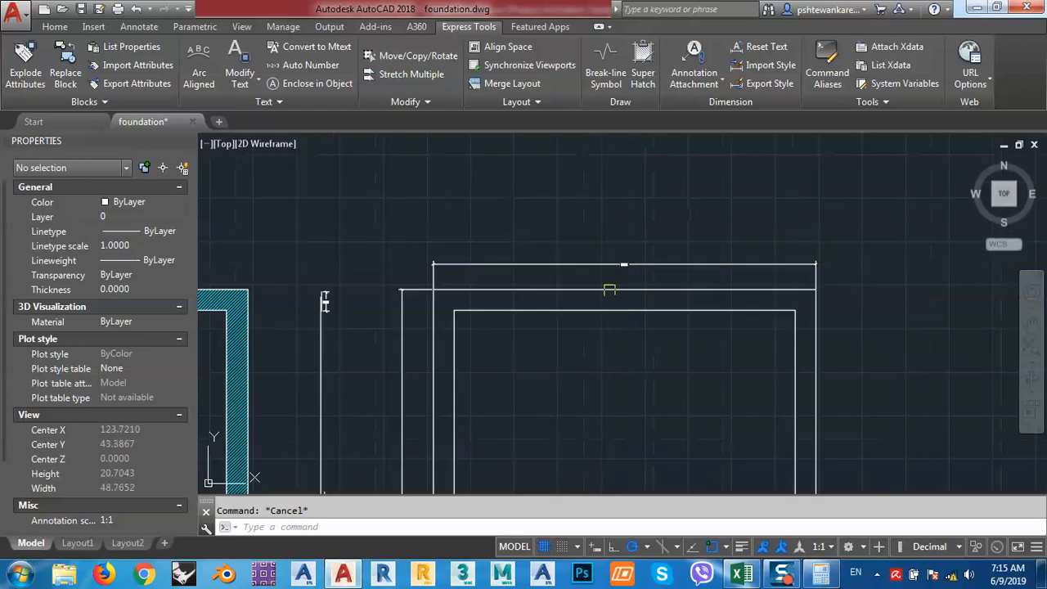
pyautogui.click(821, 574)
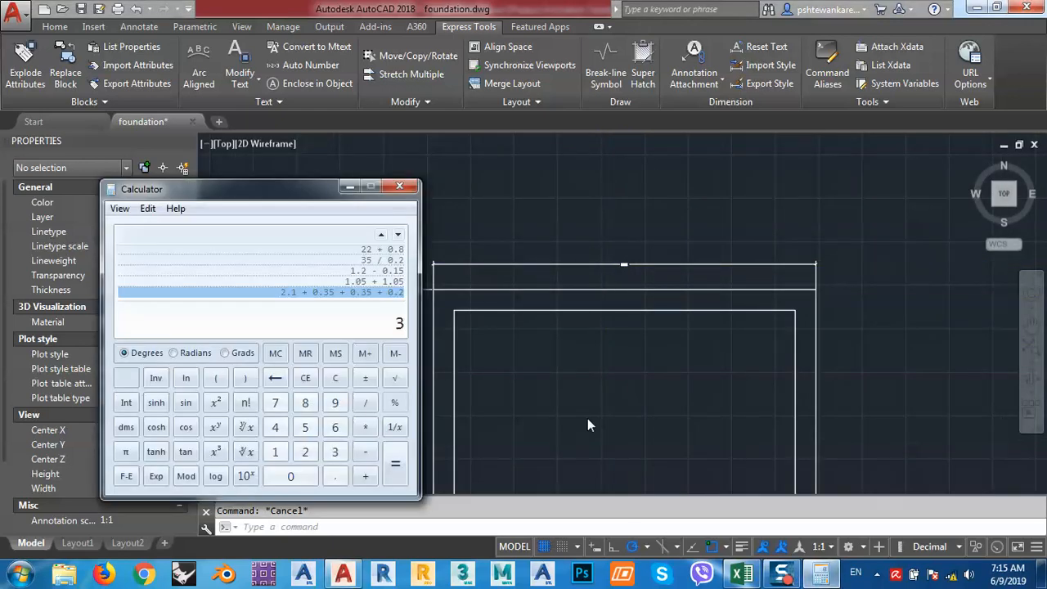
pyautogui.write('22 - 0.15')
pyautogui.press('Return')
pyautogui.write('0.2')
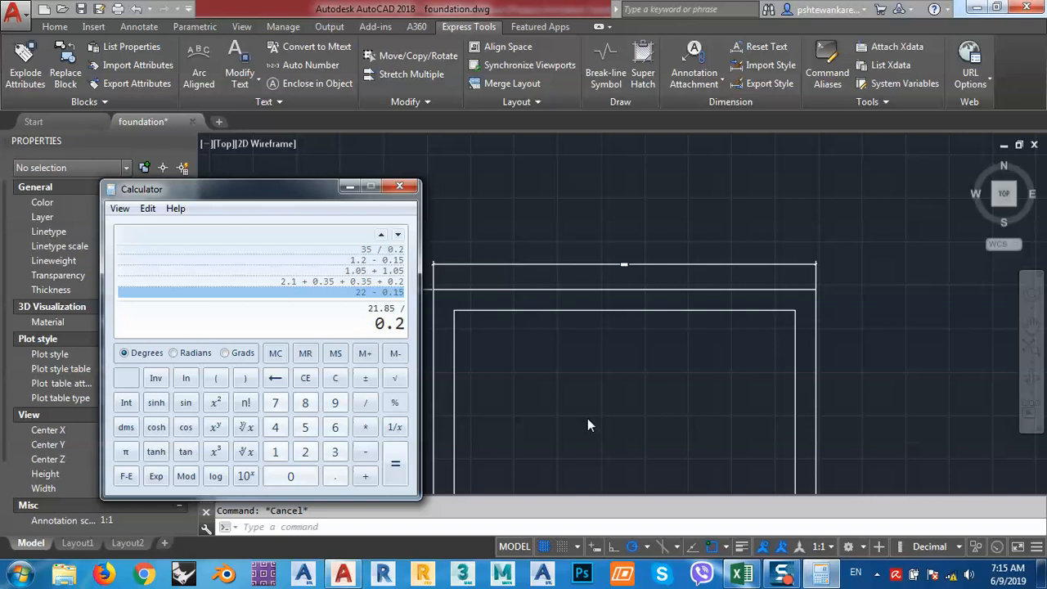
pyautogui.press('Return')
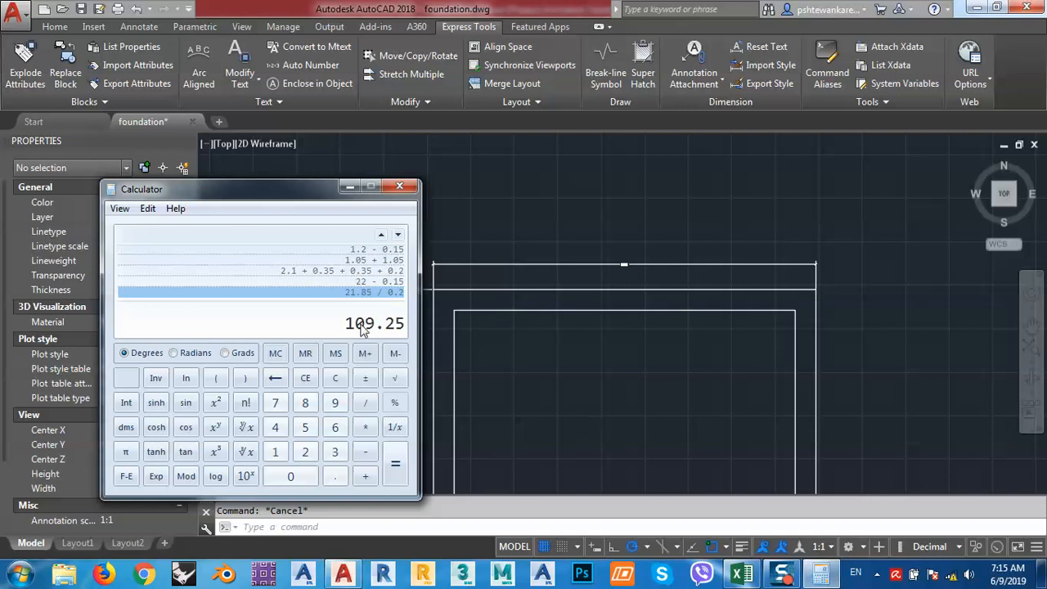
# - Switch to Excel and enter 109 bars, length 3 and diameter 12 for the short stirrup row
pyautogui.click(742, 575)
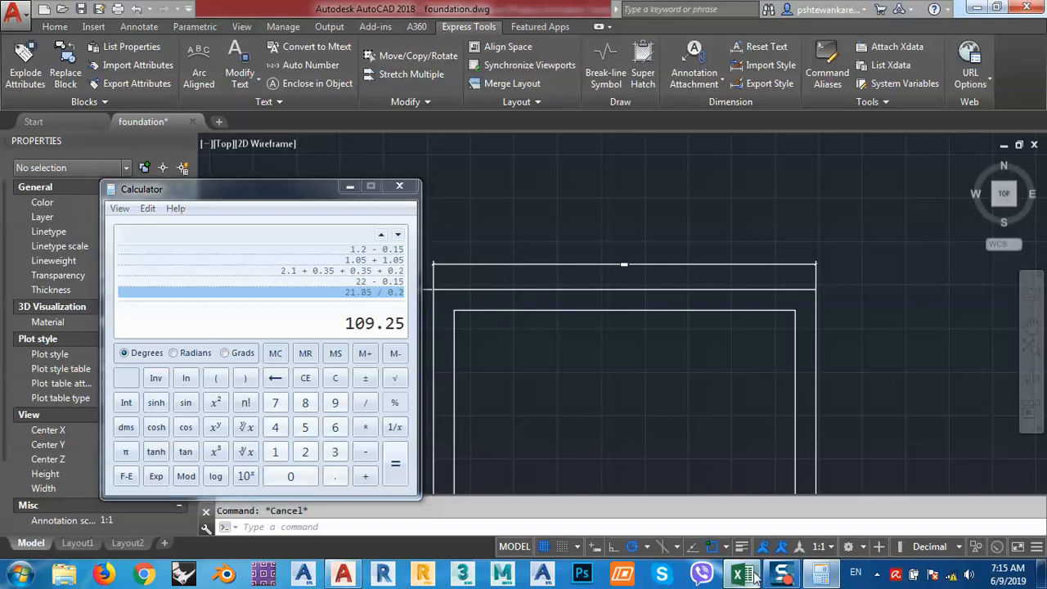
pyautogui.write('109')
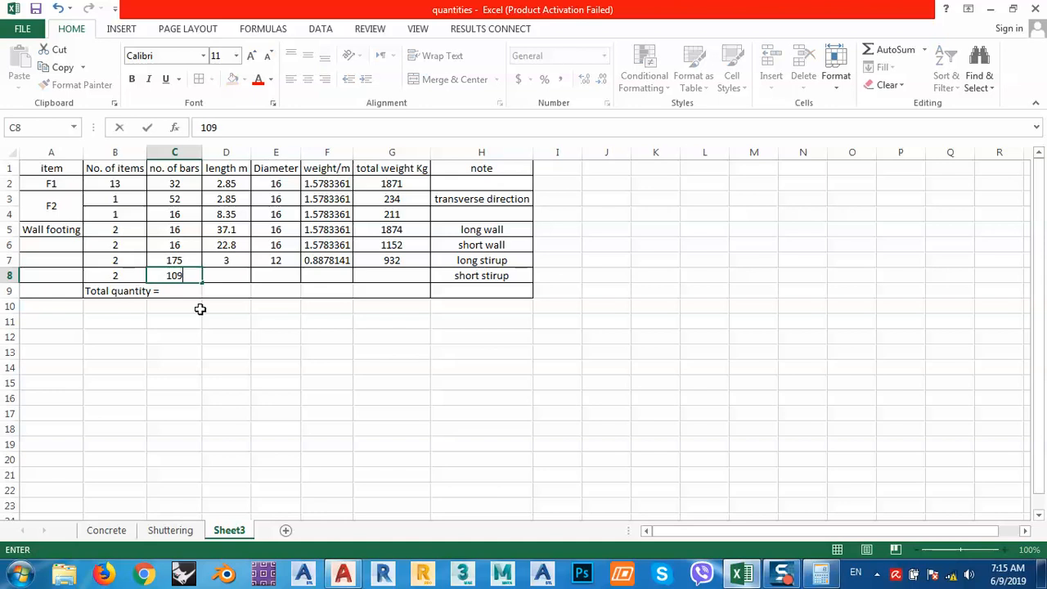
pyautogui.press('Tab')
pyautogui.write('3')
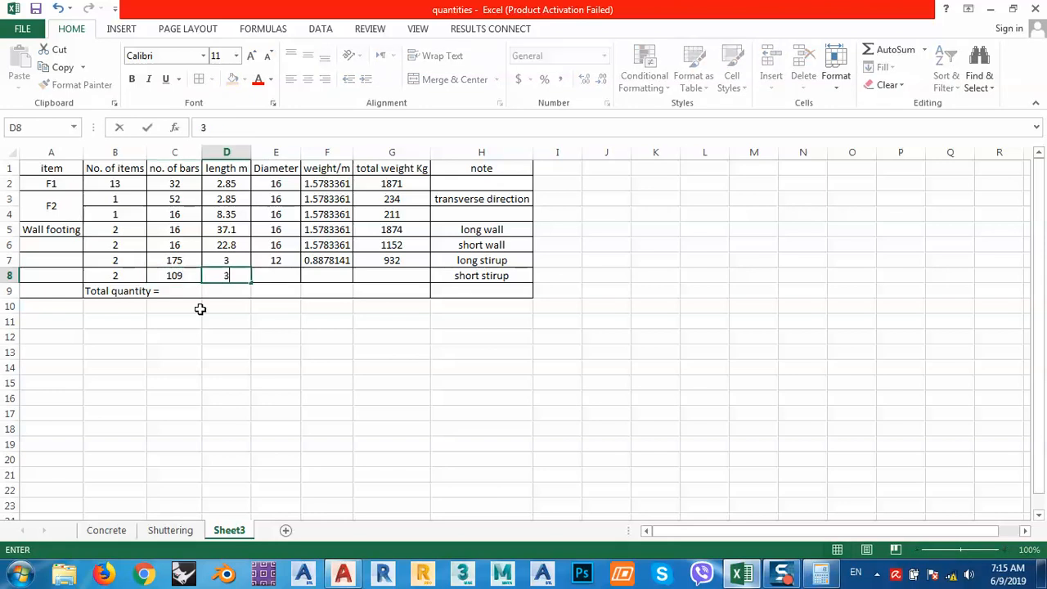
pyautogui.press('Tab')
pyautogui.write('12')
pyautogui.press('Tab')
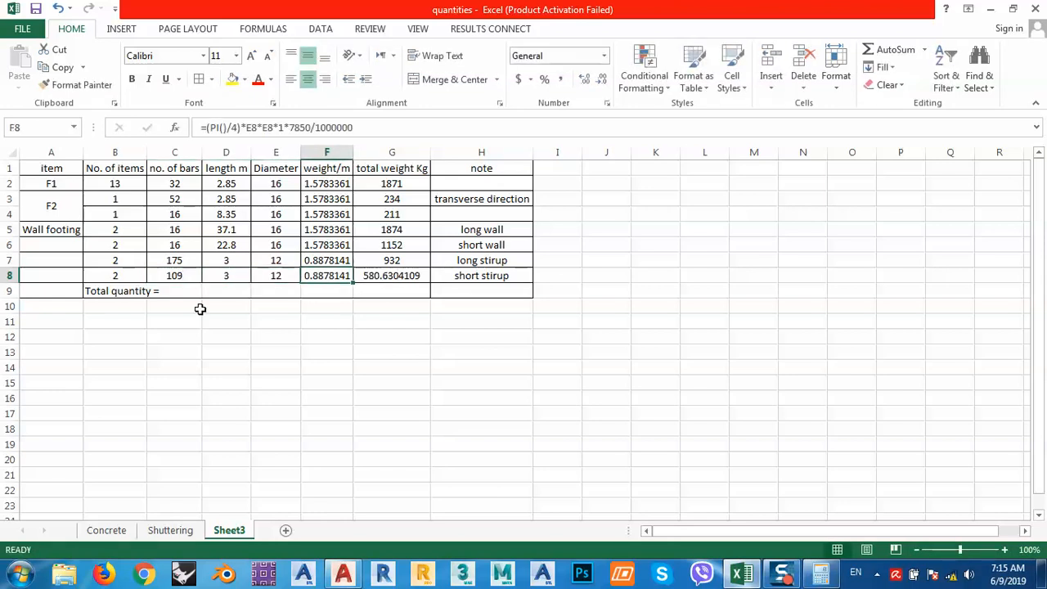
# - Fill the long stirrup's total weight cell down to the short stirrup row, and merge and center the Total quantity label across B9:F9
pyautogui.click(399, 258)
pyautogui.moveTo(421, 269); pyautogui.dragTo(427, 283)
pyautogui.moveTo(318, 291); pyautogui.dragTo(145, 291)
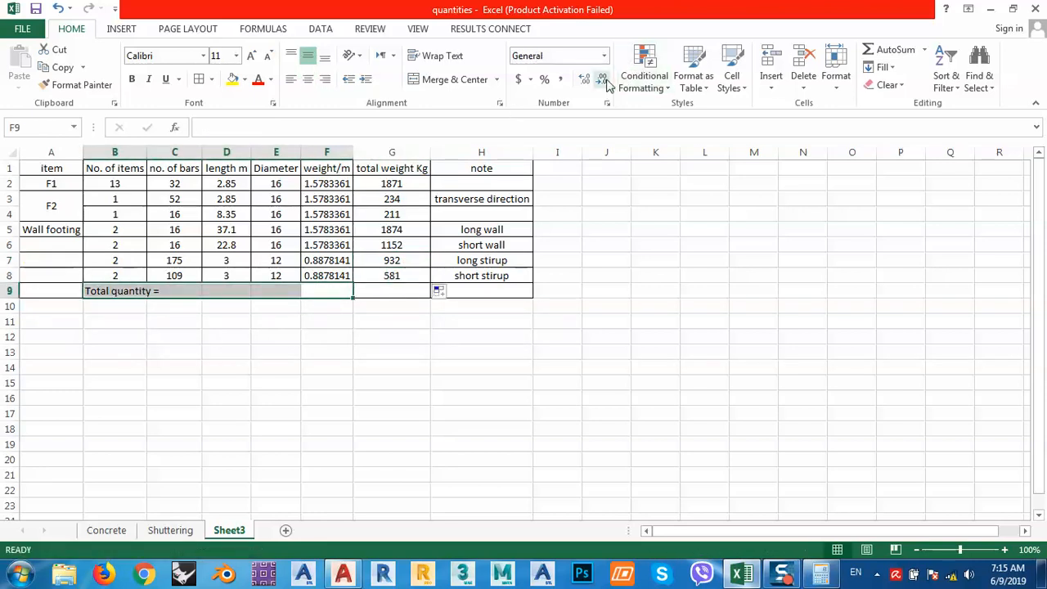
pyautogui.click(442, 82)
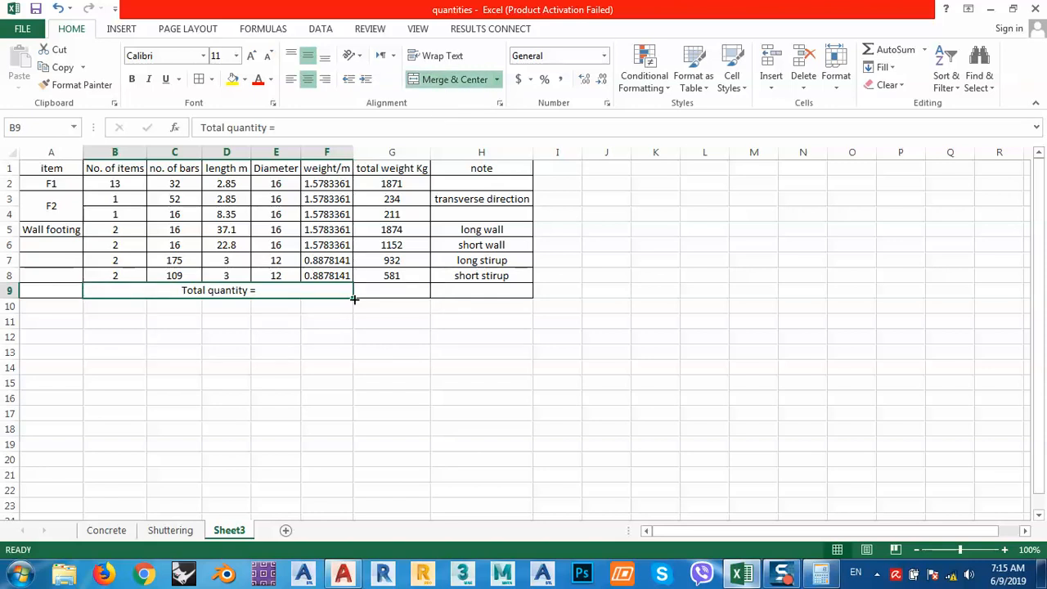
# - Sum the total weights G2:G8 into G9 with AutoSum and center the result
pyautogui.moveTo(391, 183); pyautogui.dragTo(391, 292)
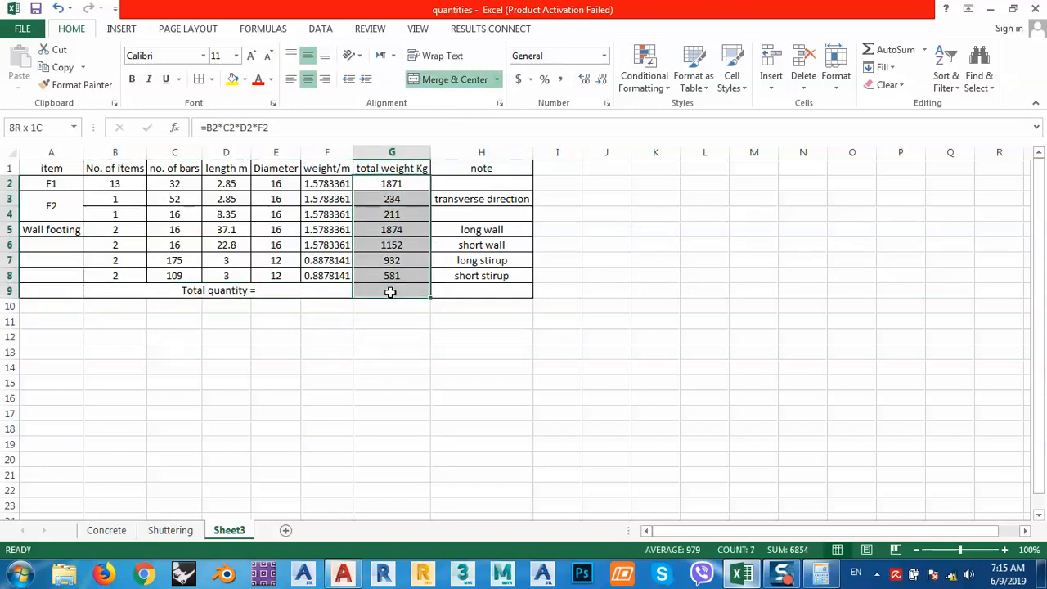
pyautogui.click(890, 49)
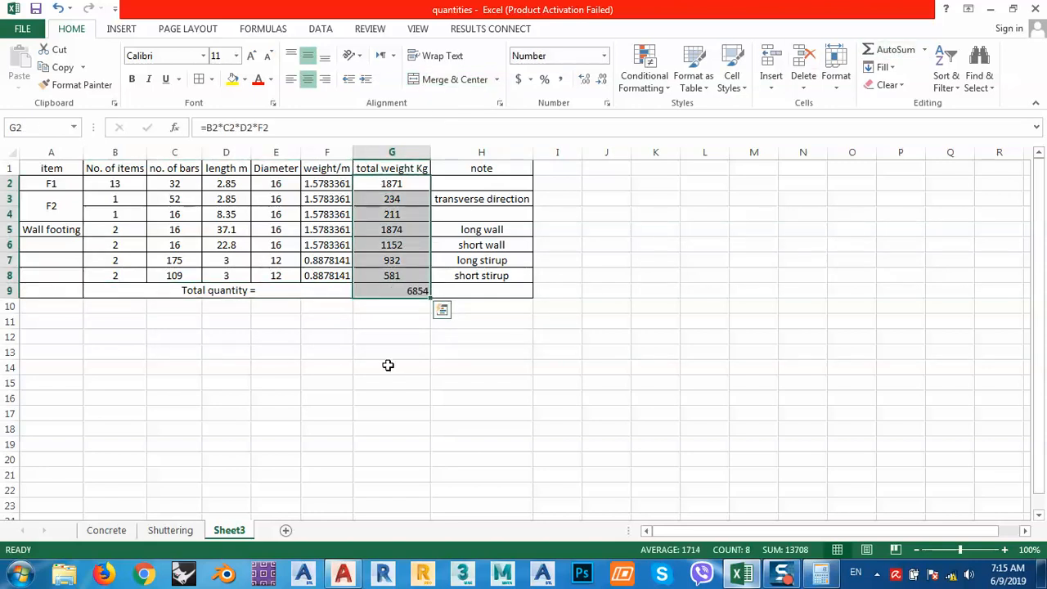
pyautogui.click(309, 81)
pyautogui.click(444, 394)
# - Highlight the Total quantity label and its total in row 9 with yellow fill
pyautogui.moveTo(410, 292); pyautogui.dragTo(269, 290)
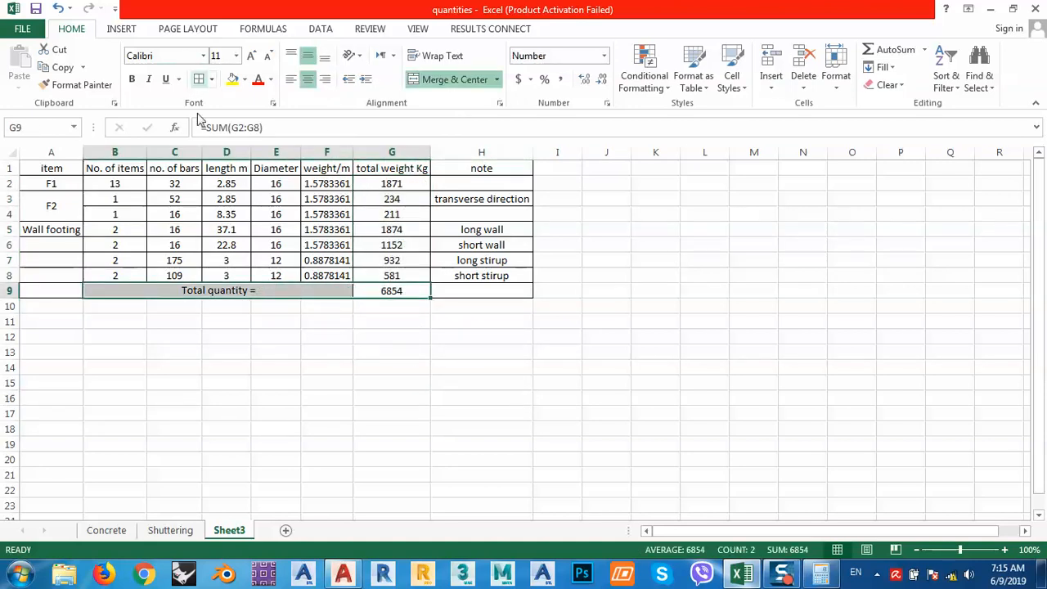
pyautogui.click(275, 320)
pyautogui.moveTo(399, 292); pyautogui.dragTo(316, 286)
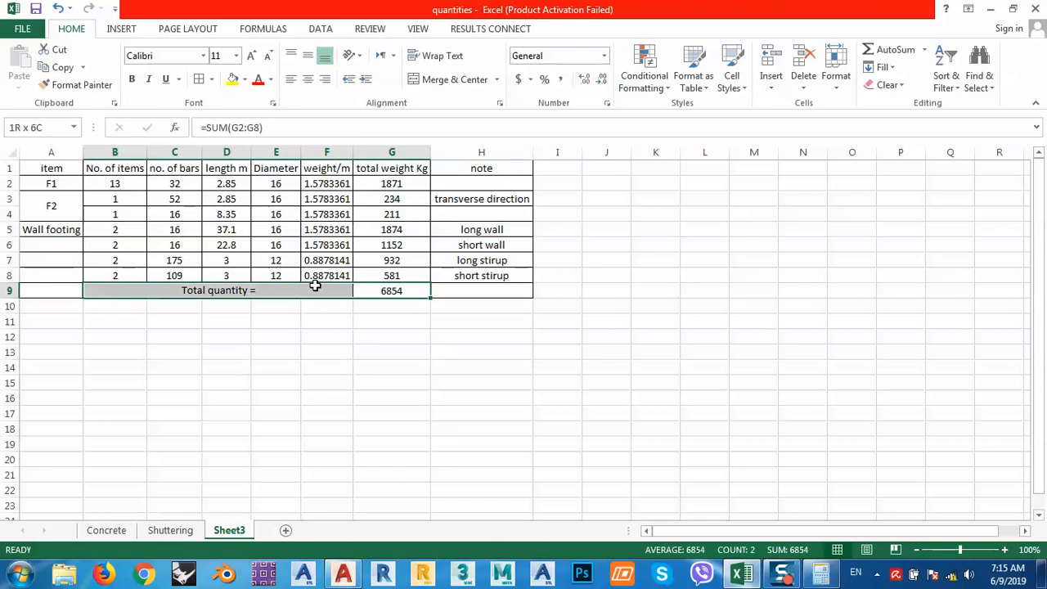
pyautogui.click(234, 80)
pyautogui.click(362, 357)
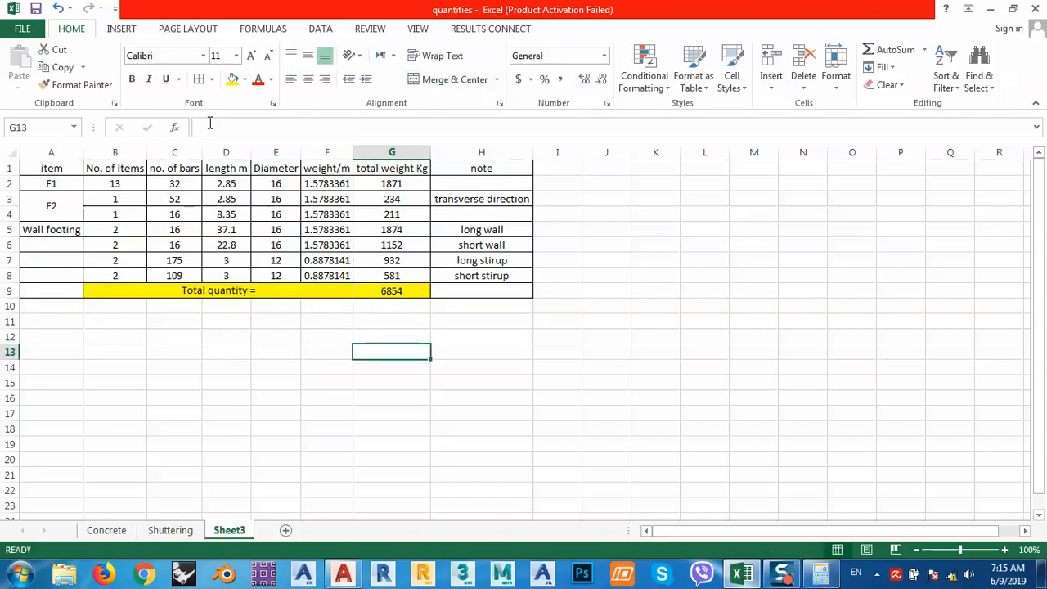
pyautogui.click(398, 290)
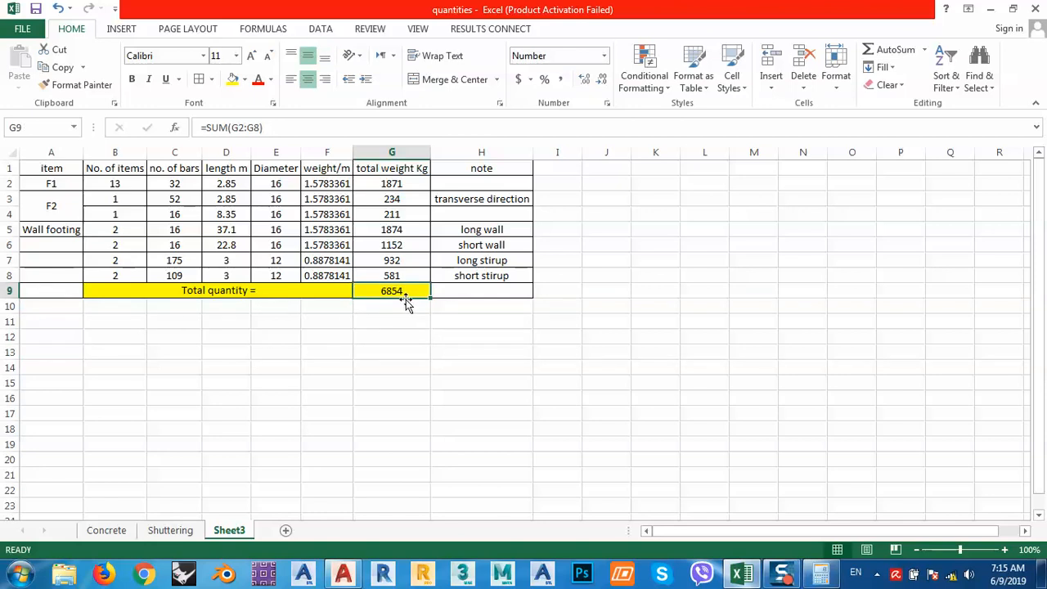
# - Reduce the weight/m values in F2:F8 to three decimal places
pyautogui.click(425, 353)
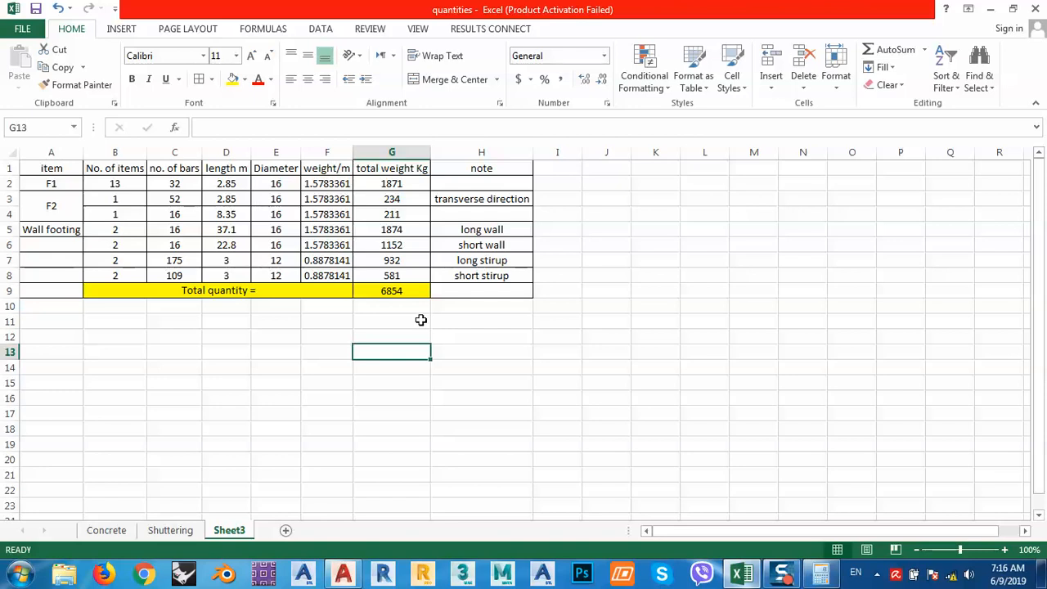
pyautogui.moveTo(332, 184); pyautogui.dragTo(325, 274)
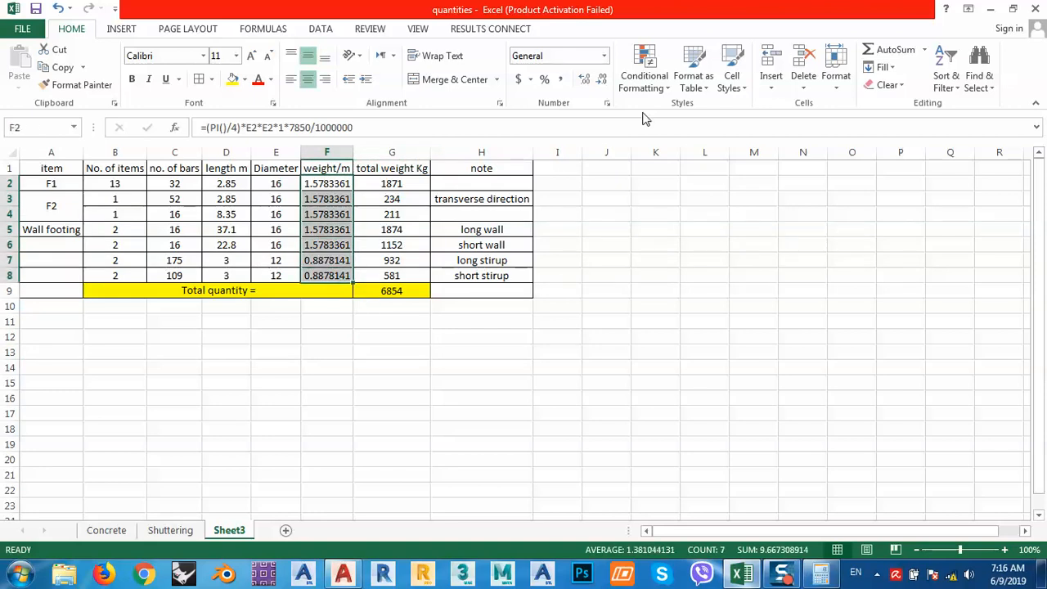
pyautogui.click(603, 78)
pyautogui.click(603, 79)
pyautogui.click(603, 78)
pyautogui.click(603, 79)
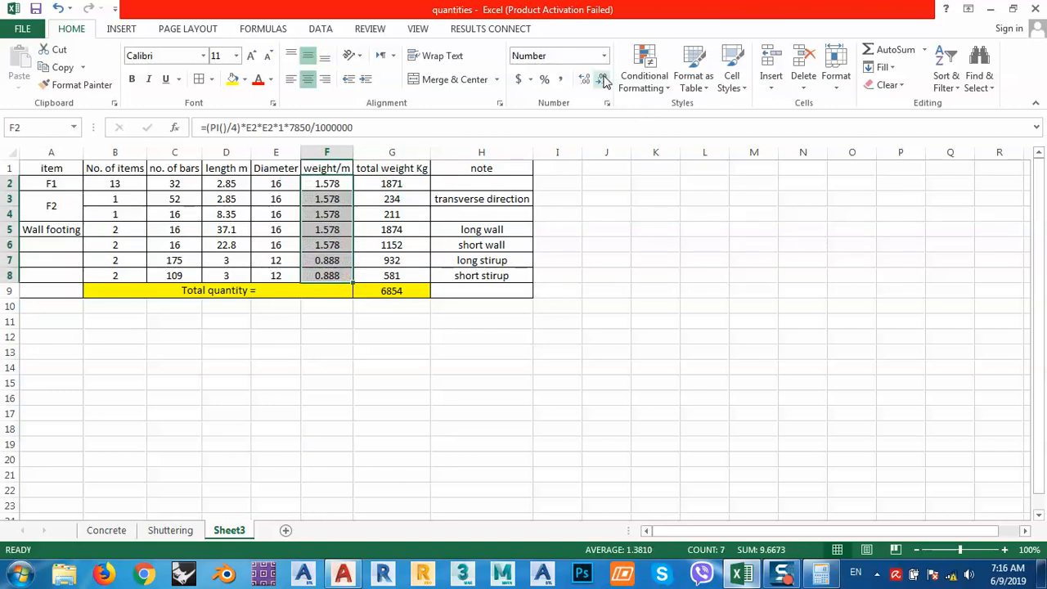
pyautogui.click(564, 321)
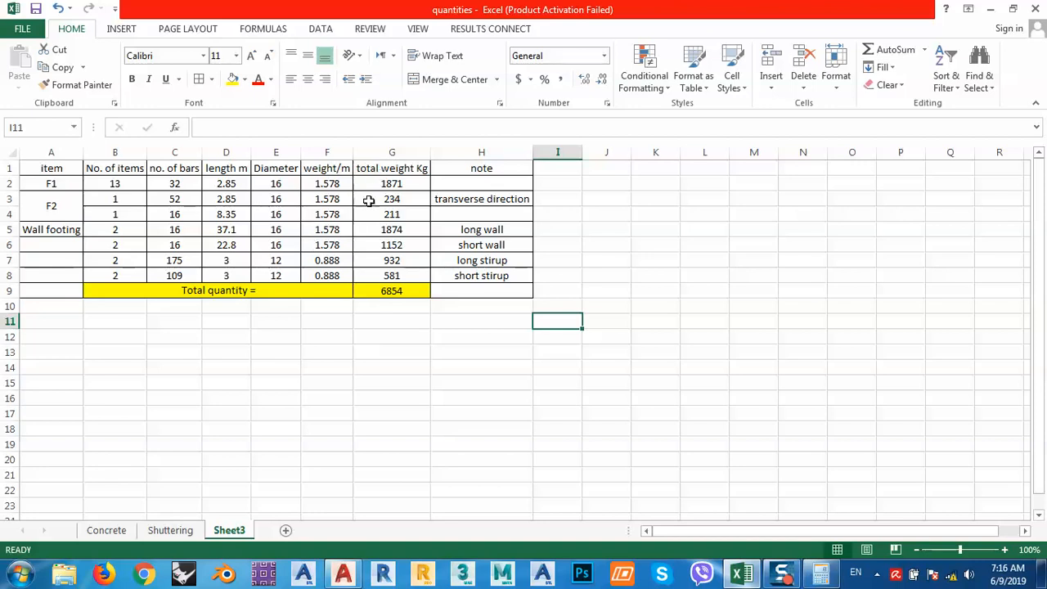
# - Examine the total weights of the main bars and the bar counts, lengths and diameters of the long and short stirrup rows
pyautogui.moveTo(375, 183); pyautogui.dragTo(375, 245)
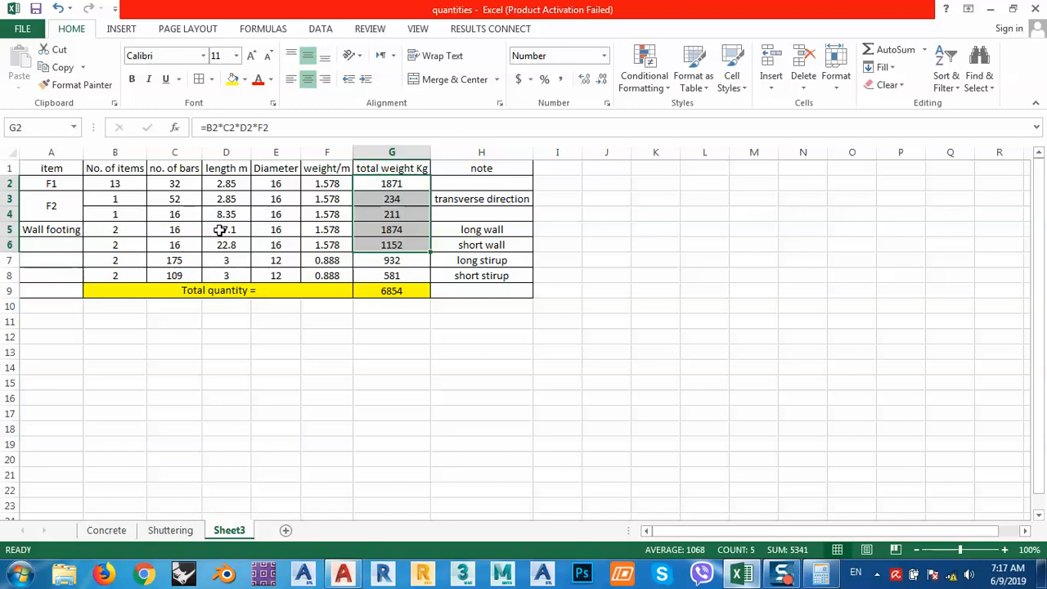
pyautogui.click(269, 368)
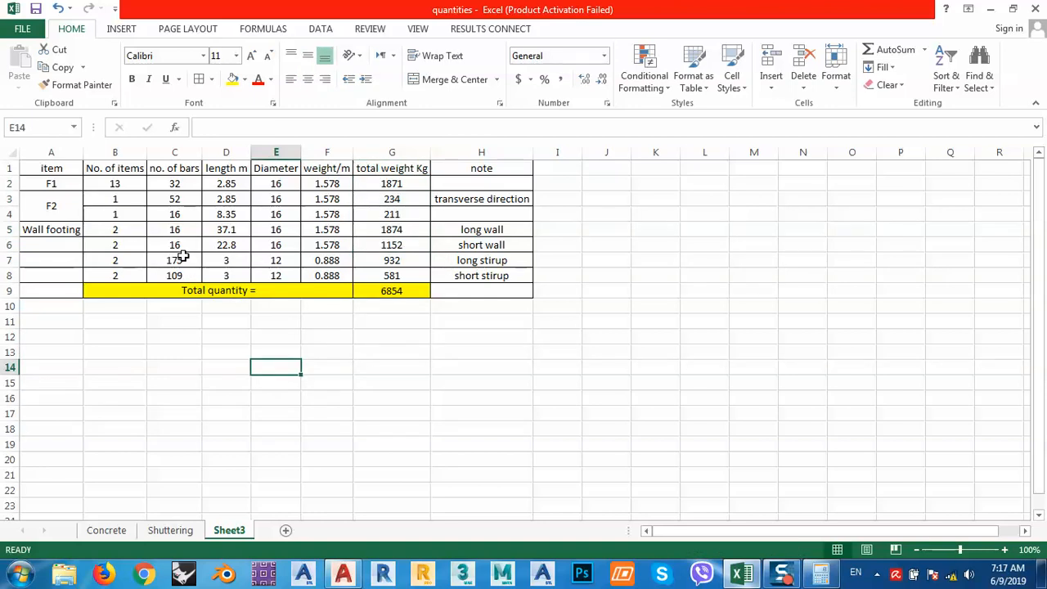
pyautogui.moveTo(180, 258); pyautogui.dragTo(221, 270)
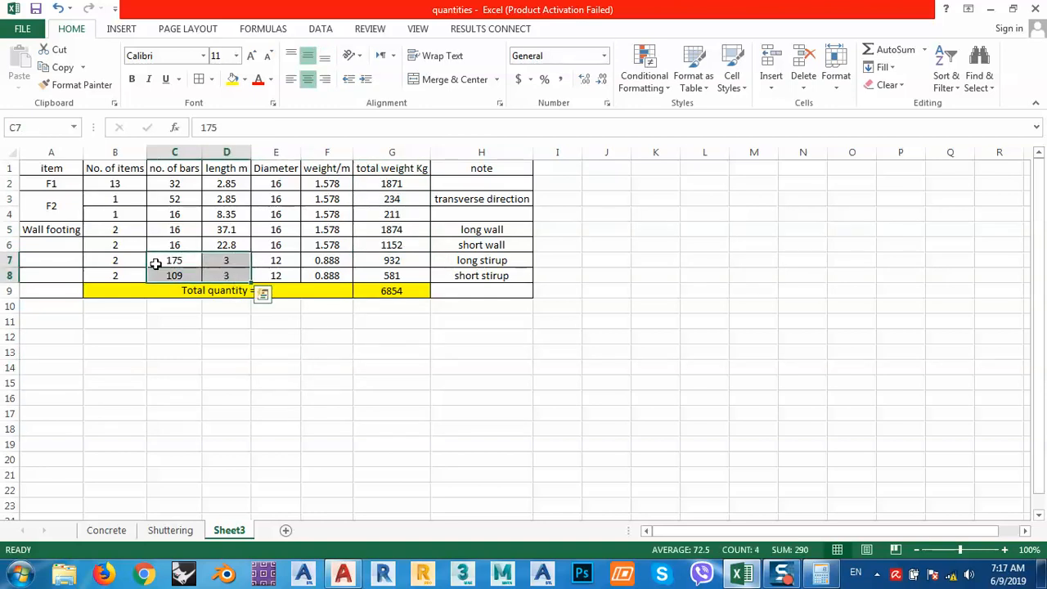
pyautogui.moveTo(152, 264); pyautogui.dragTo(285, 273)
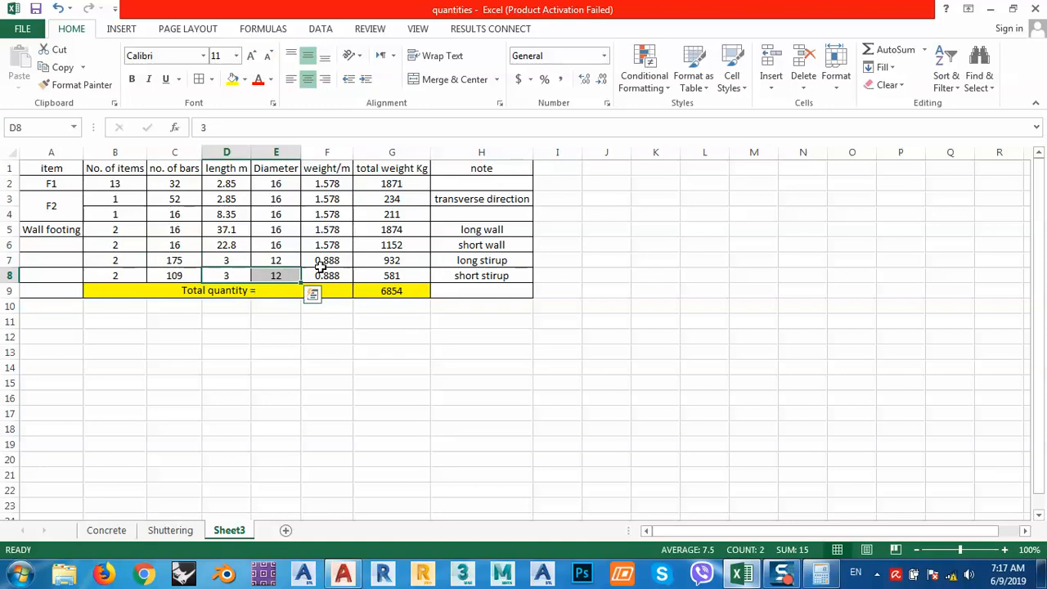
pyautogui.click(340, 263)
pyautogui.moveTo(169, 260); pyautogui.dragTo(217, 273)
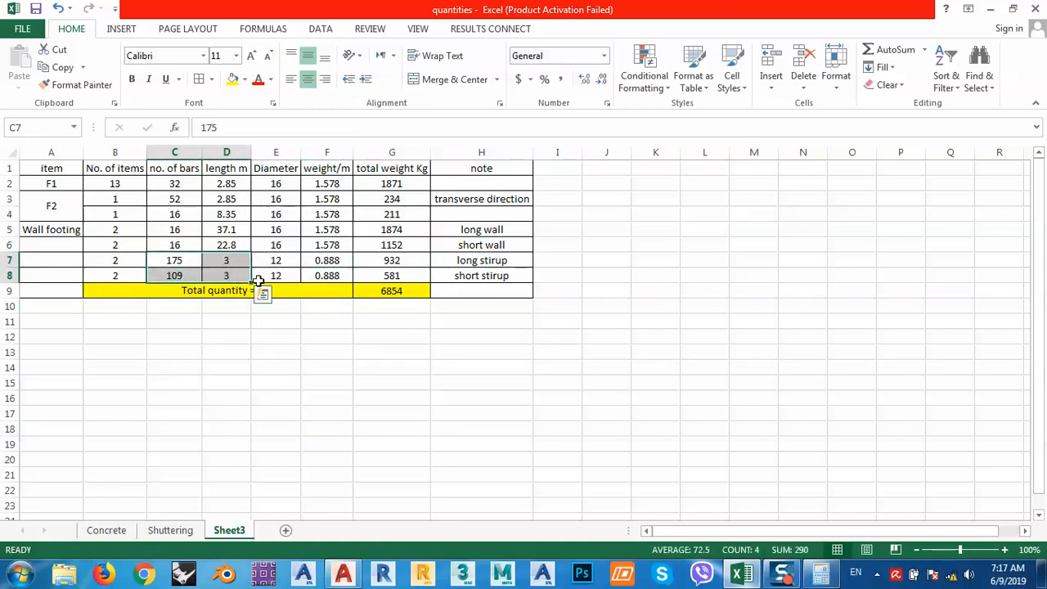
pyautogui.click(233, 260)
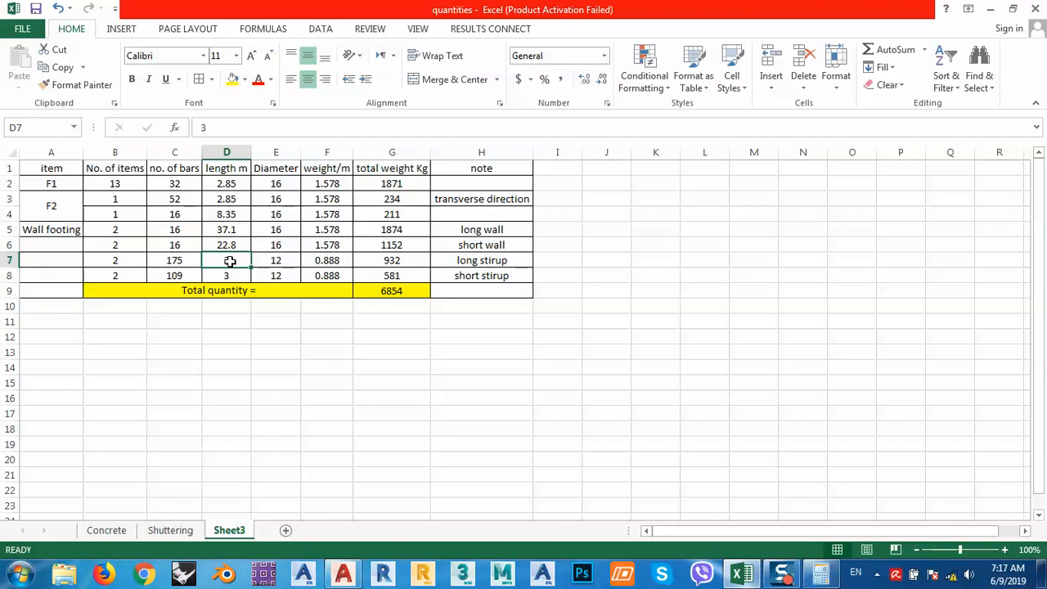
# - Calculate how many 3 m stirrups one 12 m bar yields with =12/3 in scratch cell C15
pyautogui.click(181, 381)
pyautogui.write('=')
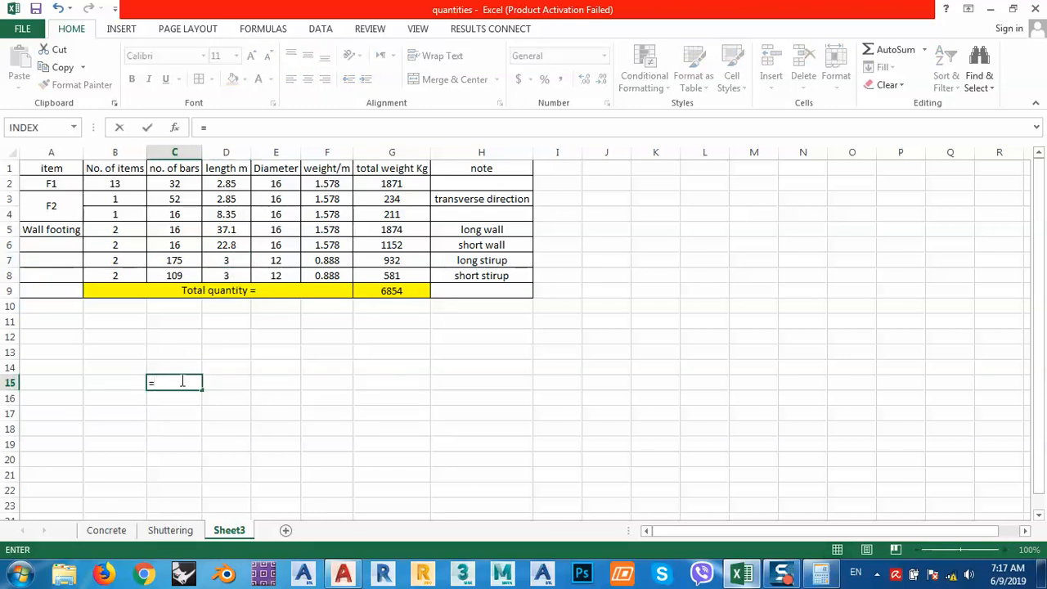
pyautogui.write('12/3')
pyautogui.press('Return')
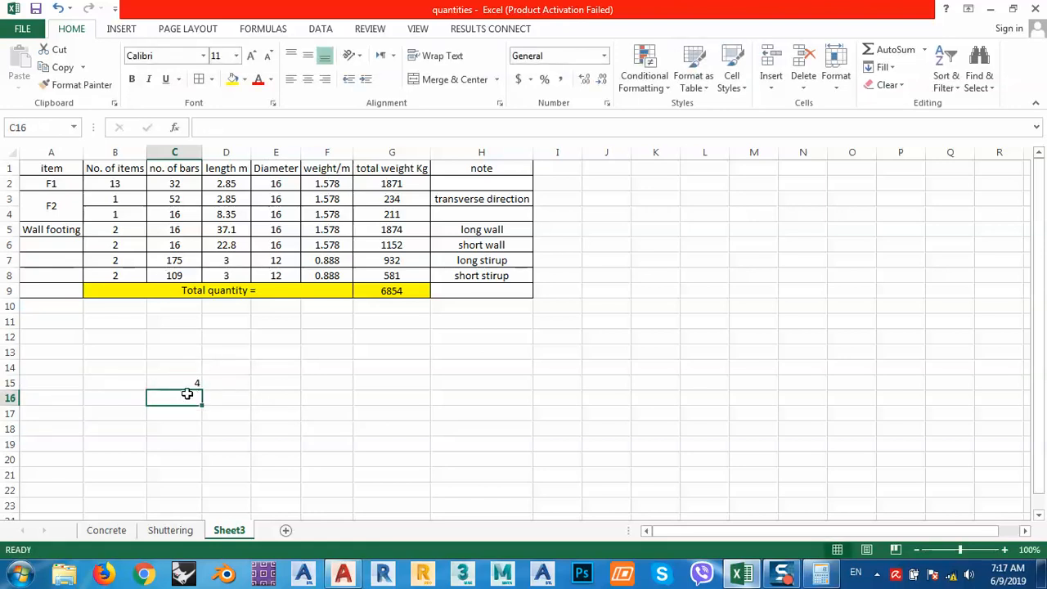
pyautogui.click(184, 386)
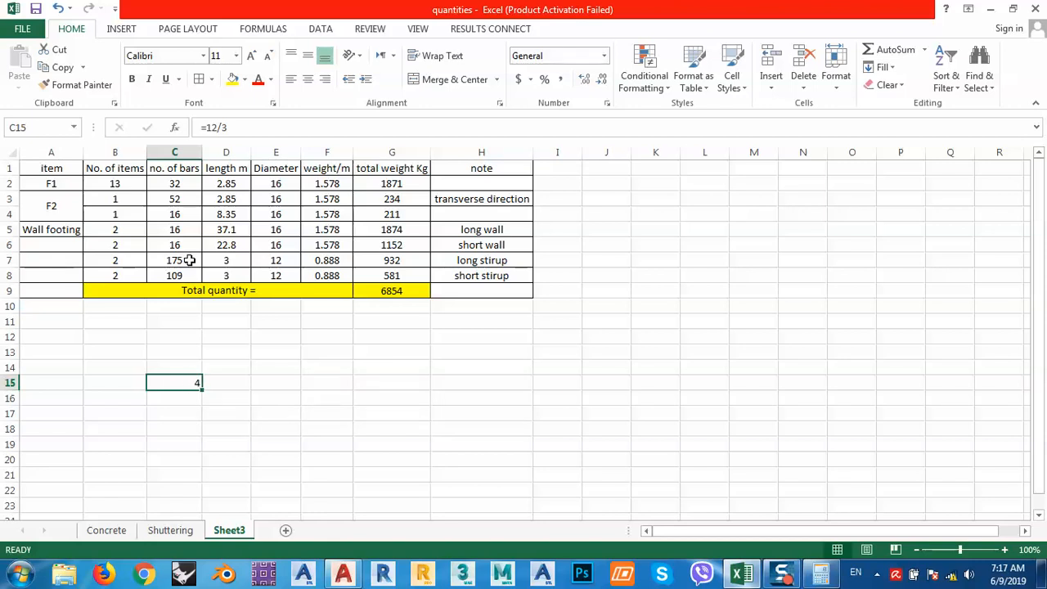
# - Calculate the number of full bars needed for the long stirrups with =175/4 in scratch cell D17
pyautogui.click(227, 414)
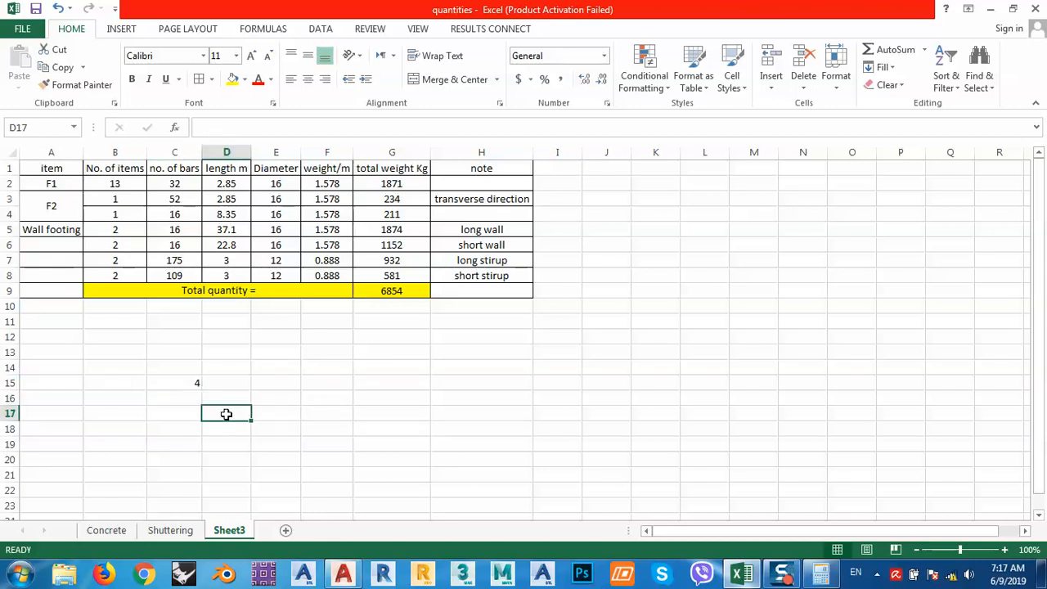
pyautogui.write('=175/')
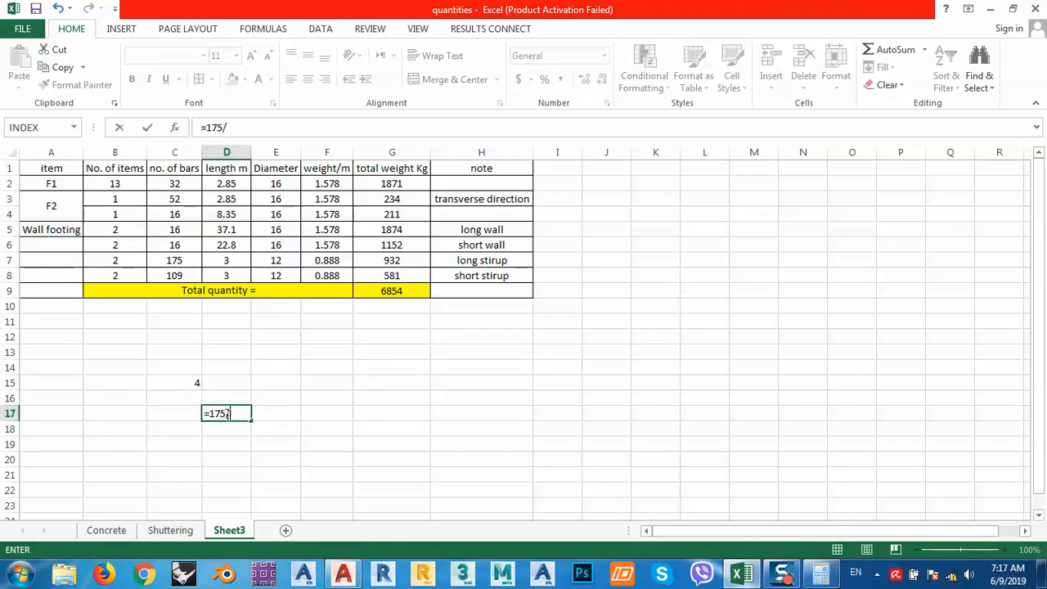
pyautogui.write('4')
pyautogui.press('Return')
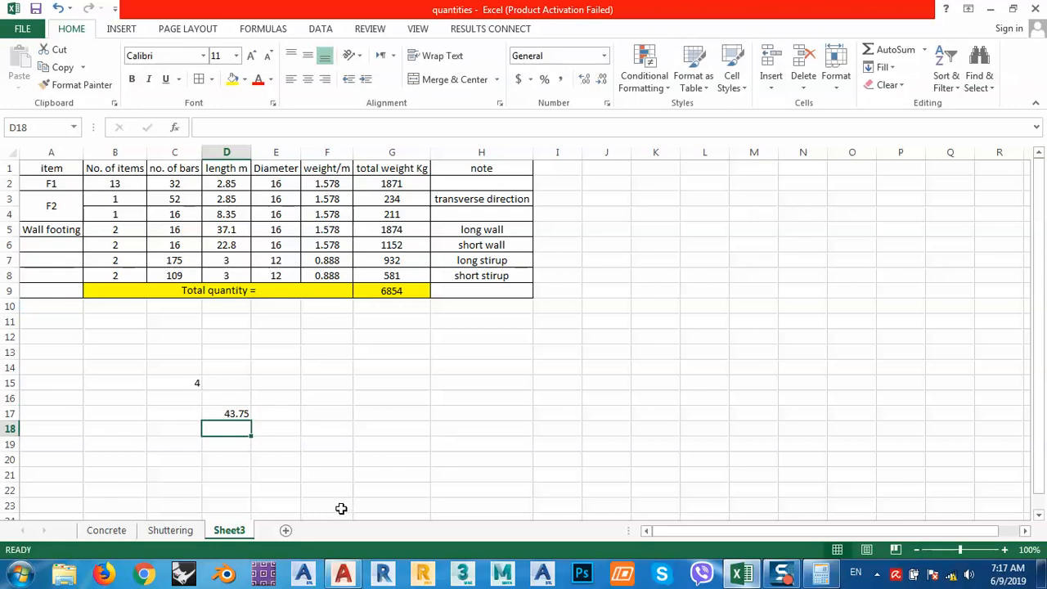
pyautogui.click(315, 459)
pyautogui.click(243, 417)
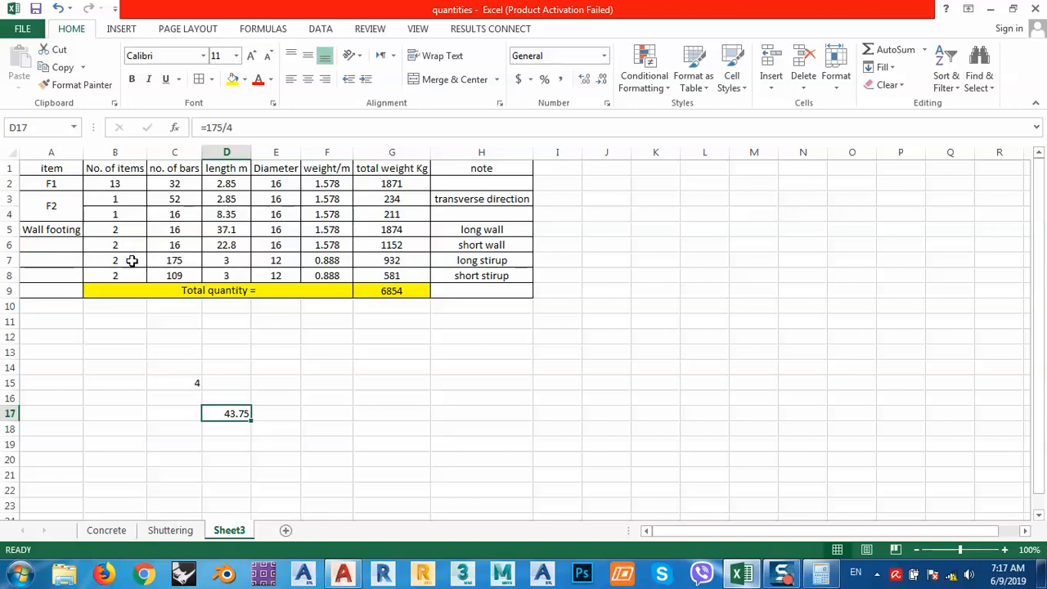
pyautogui.click(176, 262)
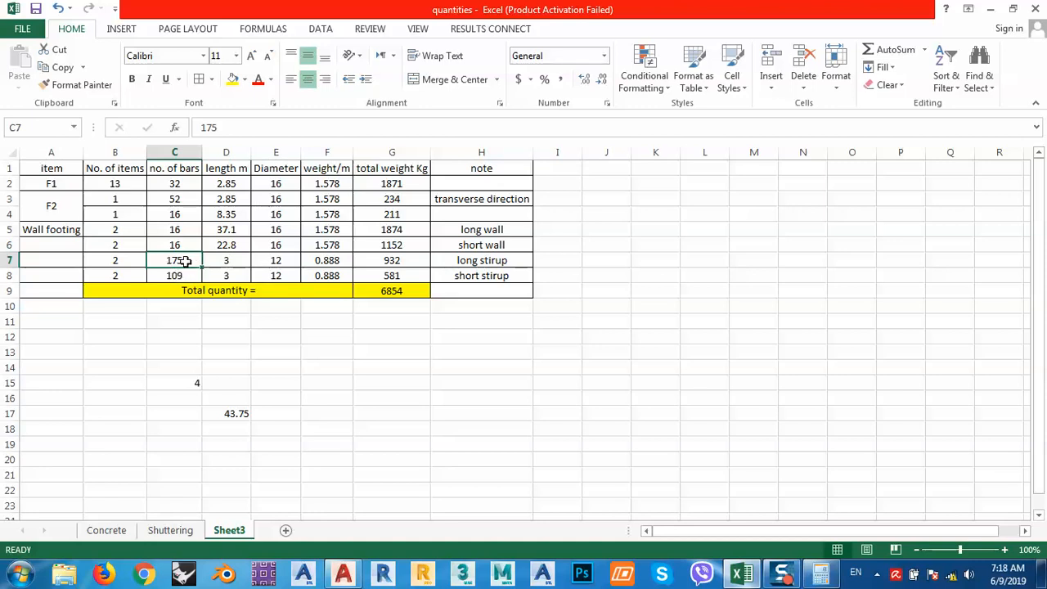
pyautogui.click(232, 415)
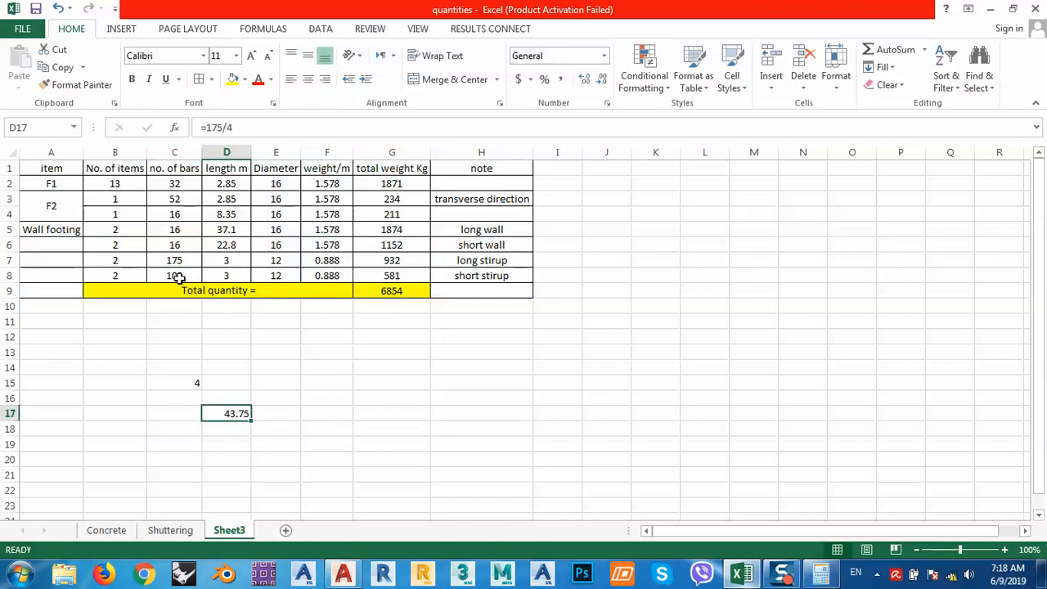
# - Calculate the number of full bars needed for the short stirrups with =109/4 in scratch cell F15
pyautogui.click(303, 384)
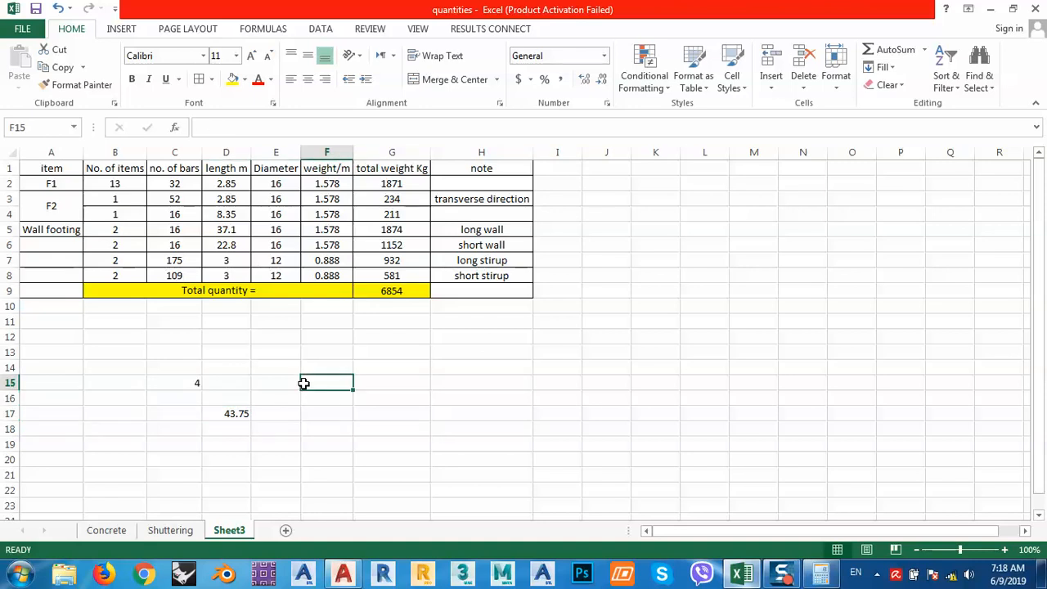
pyautogui.write('=109')
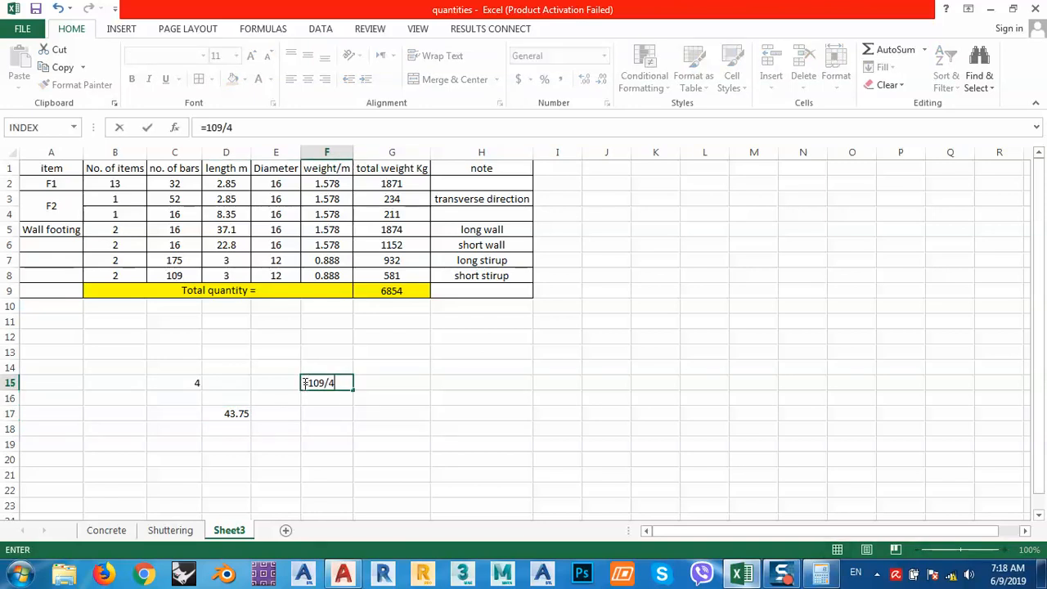
pyautogui.write('/4')
pyautogui.press('Return')
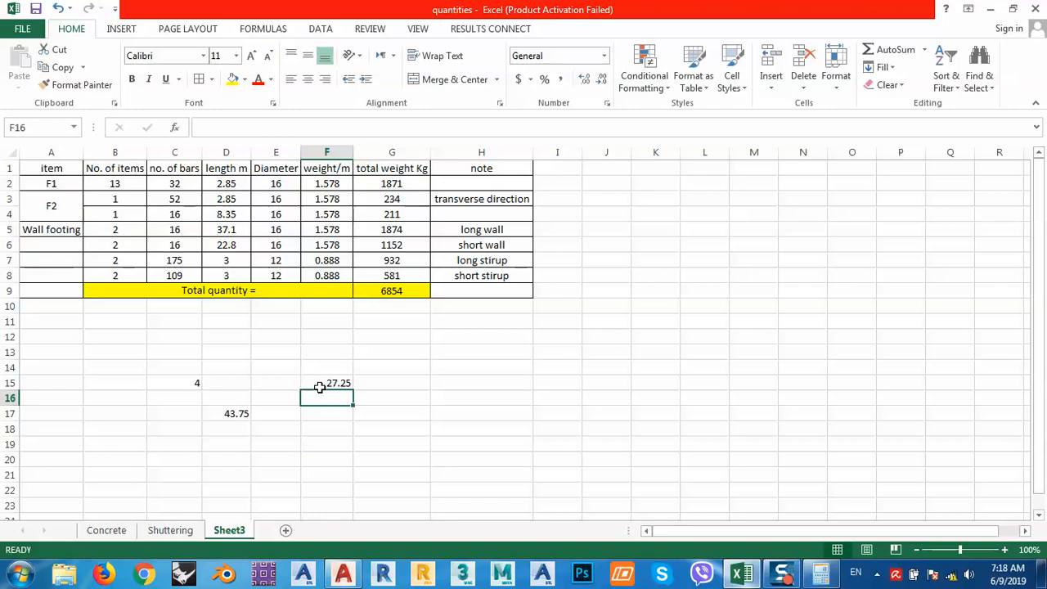
pyautogui.click(329, 386)
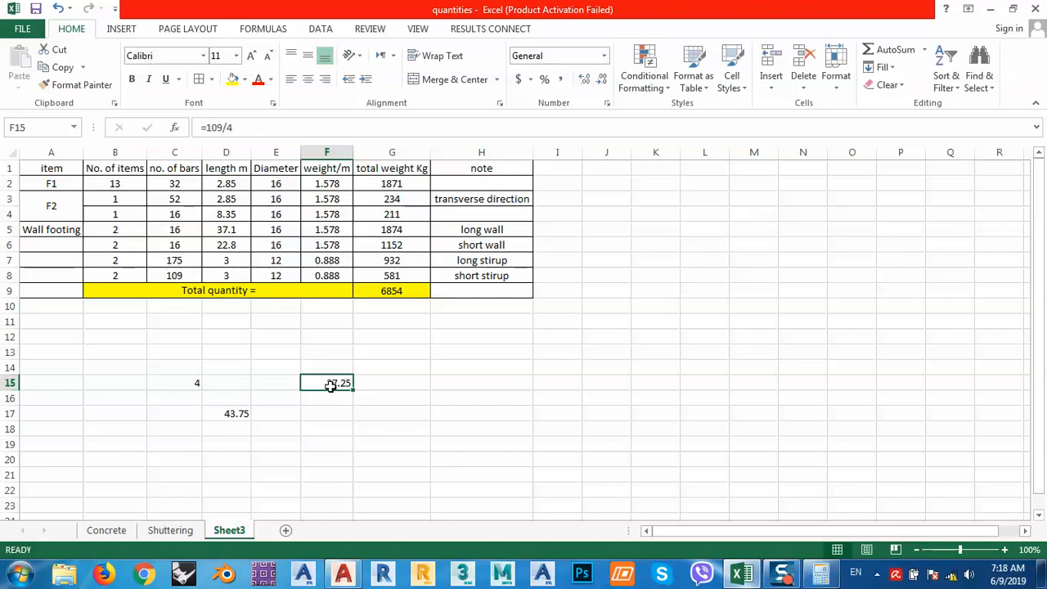
pyautogui.click(175, 276)
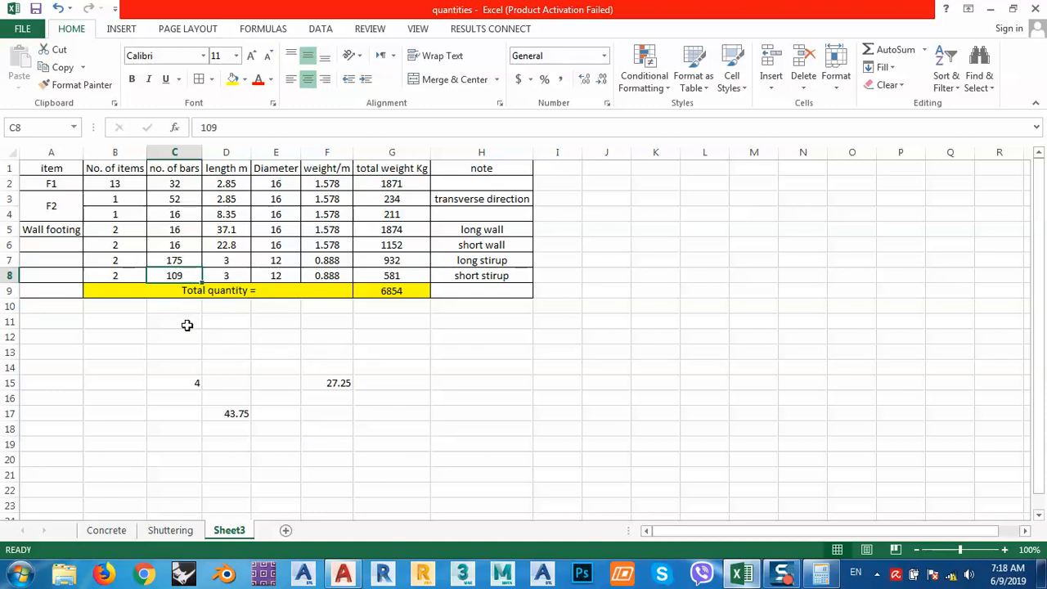
# - Clear the scratch calculations below the table in C14:G20
pyautogui.moveTo(369, 362); pyautogui.dragTo(194, 460)
pyautogui.press('Delete')
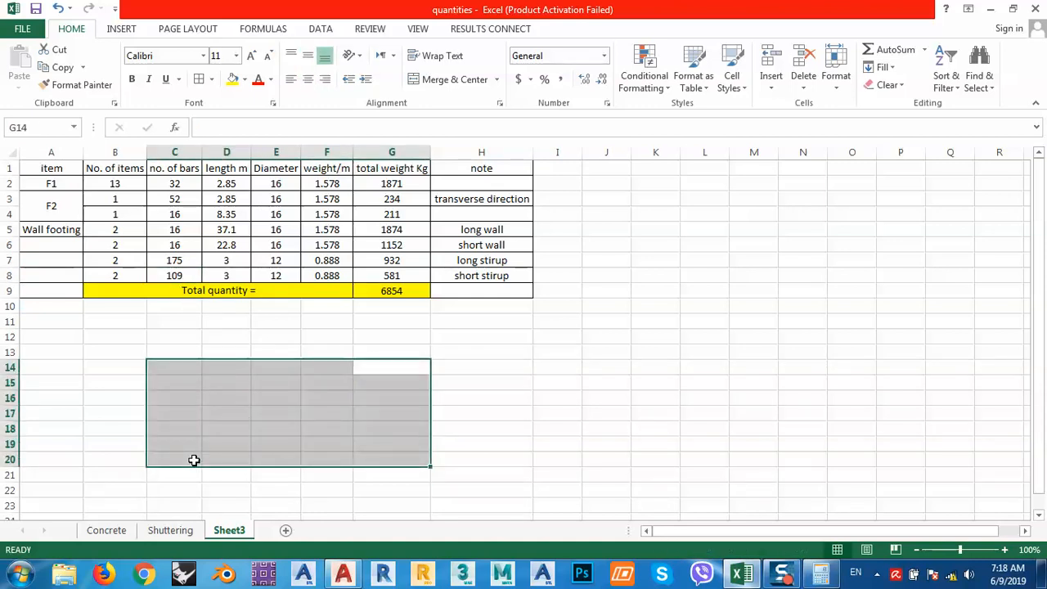
pyautogui.click(435, 459)
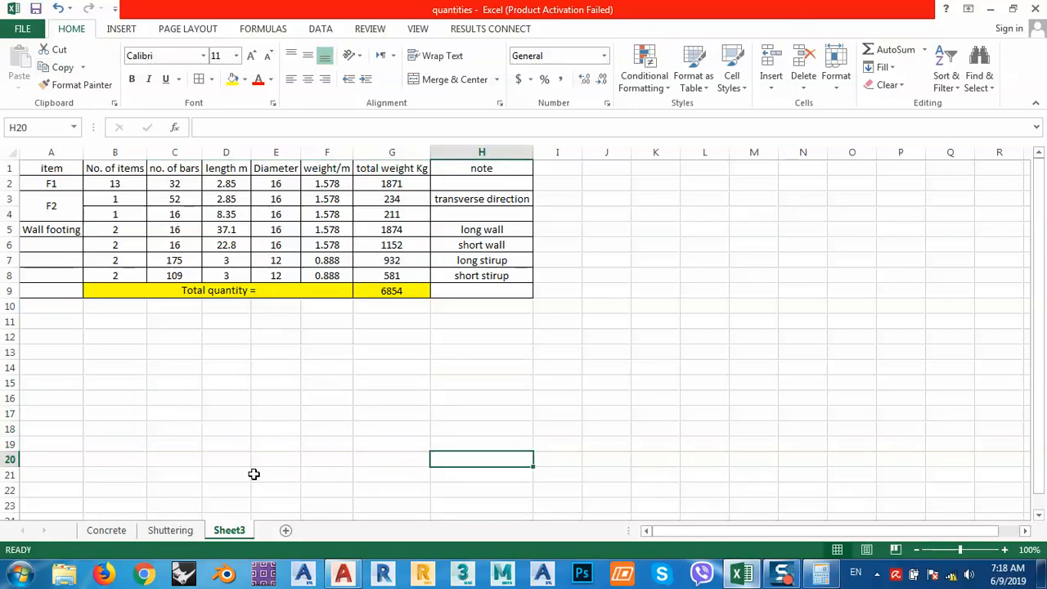
# - Rename the Sheet3 worksheet as Steel
pyautogui.rightClick(231, 534)
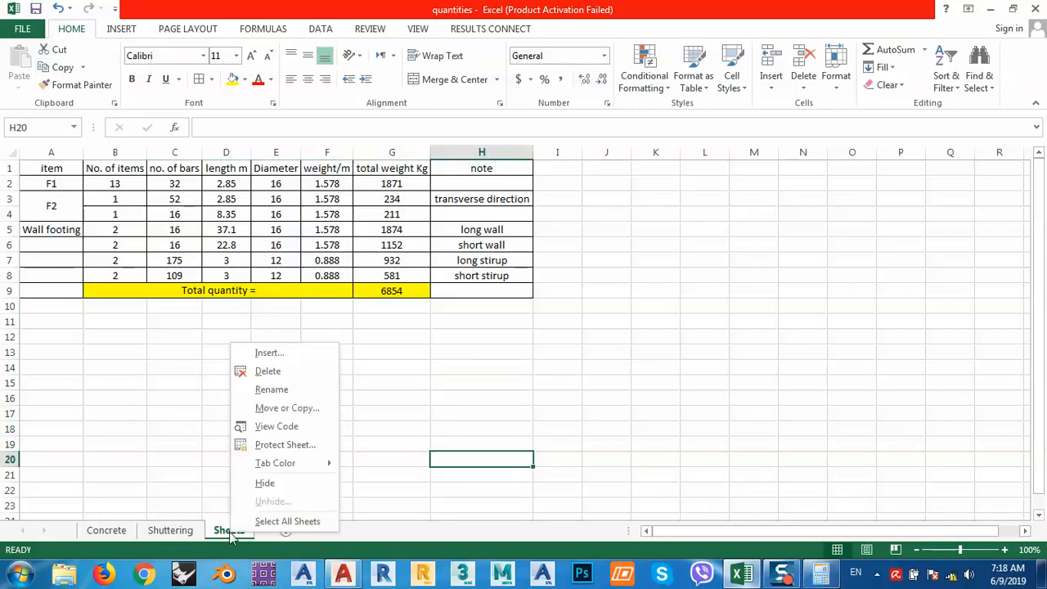
pyautogui.click(270, 389)
pyautogui.write('S')
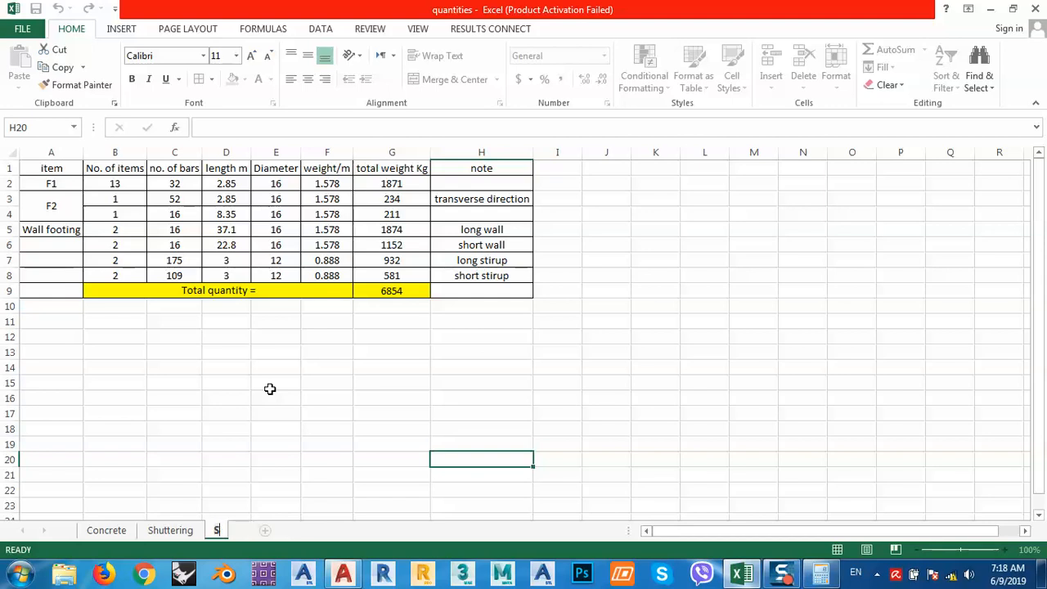
pyautogui.write('teel')
pyautogui.press('Return')
pyautogui.click(270, 385)
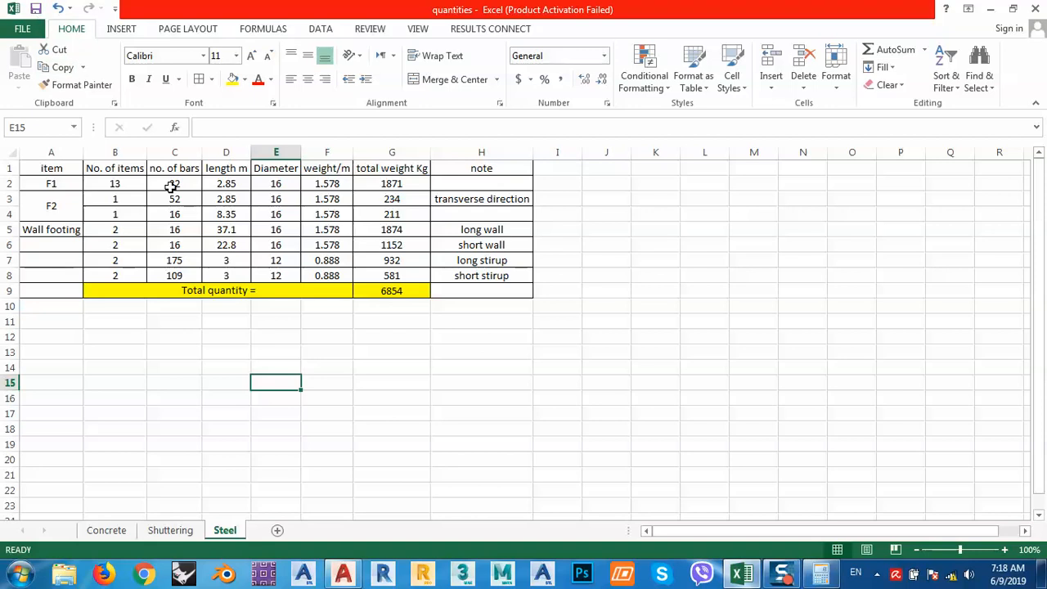
pyautogui.click(449, 378)
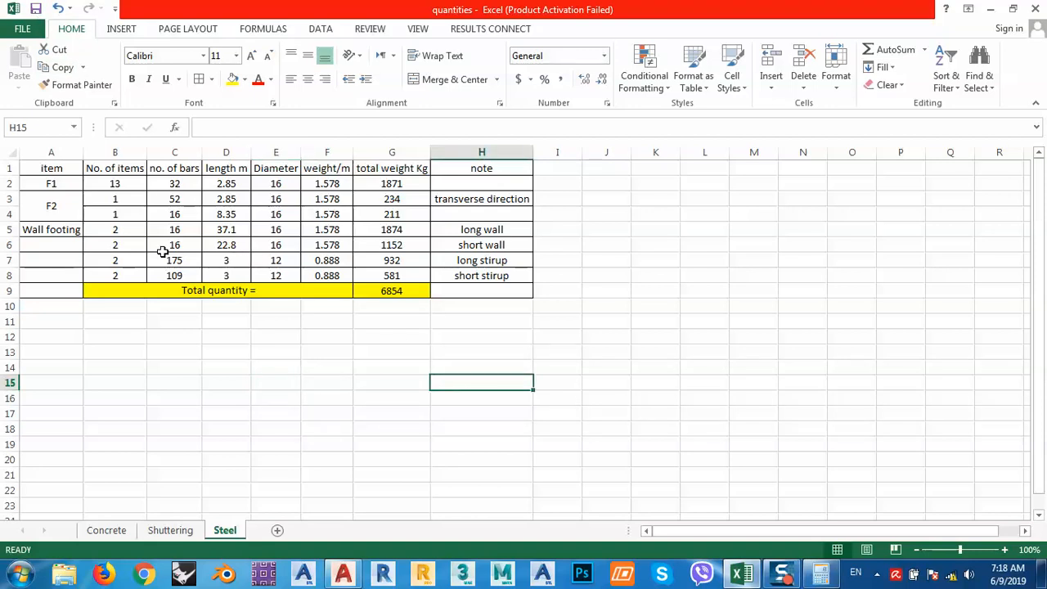
# - Merge and center the Wall footing label across A5:A8
pyautogui.moveTo(67, 228); pyautogui.dragTo(65, 271)
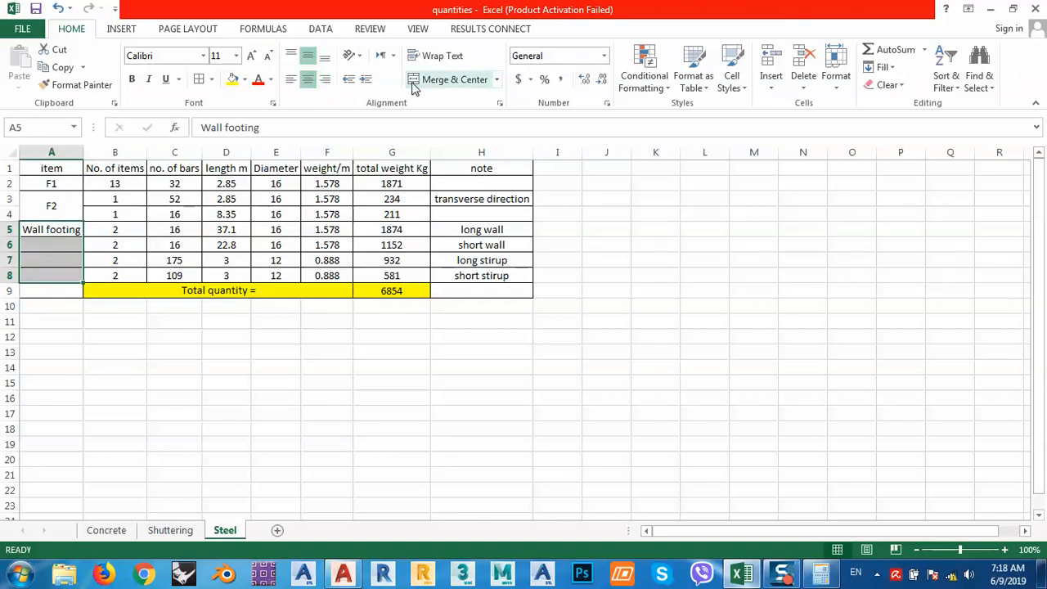
pyautogui.click(449, 79)
pyautogui.click(379, 367)
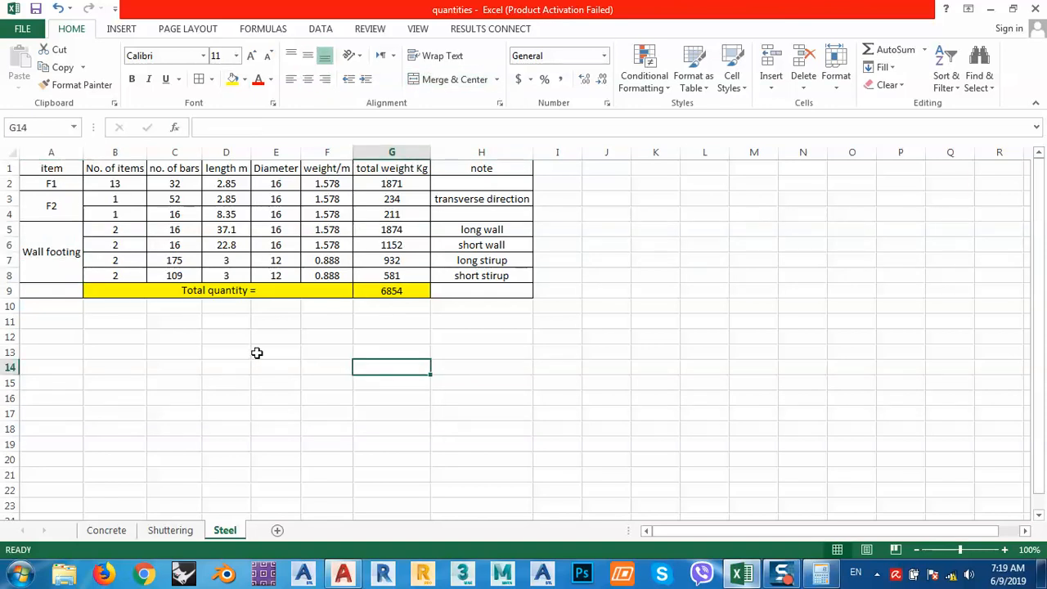